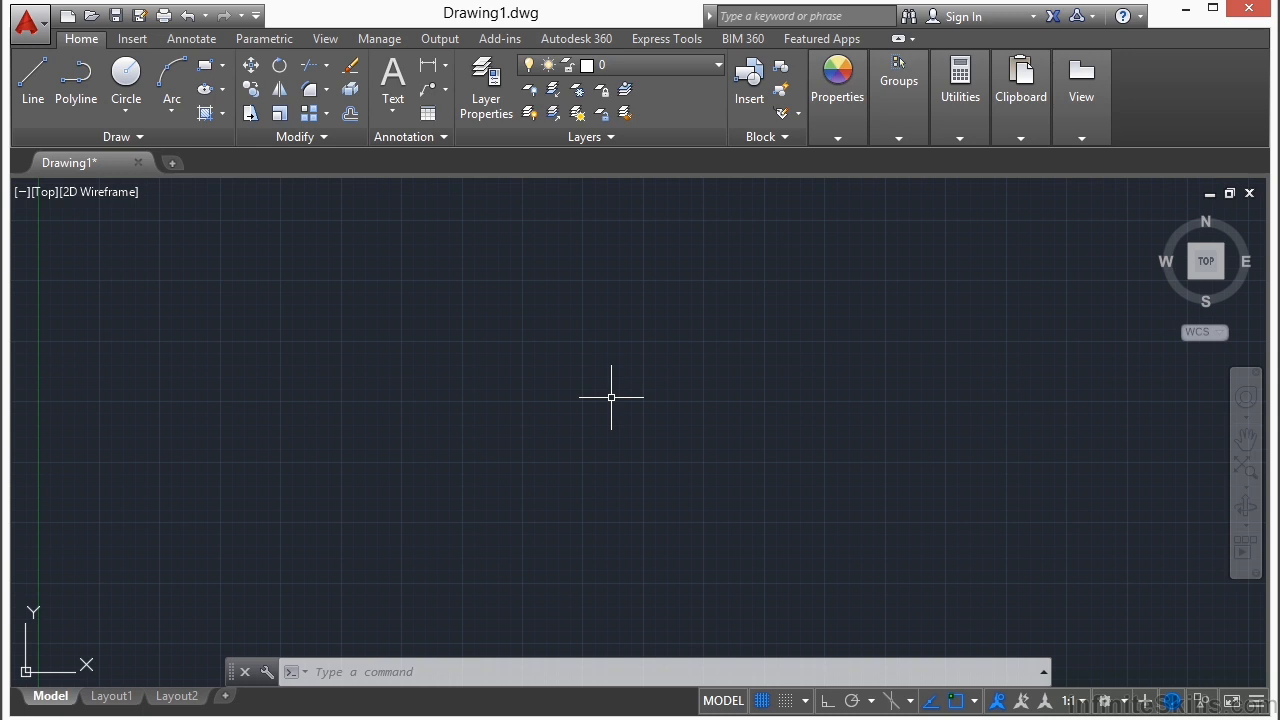
click(30, 28)
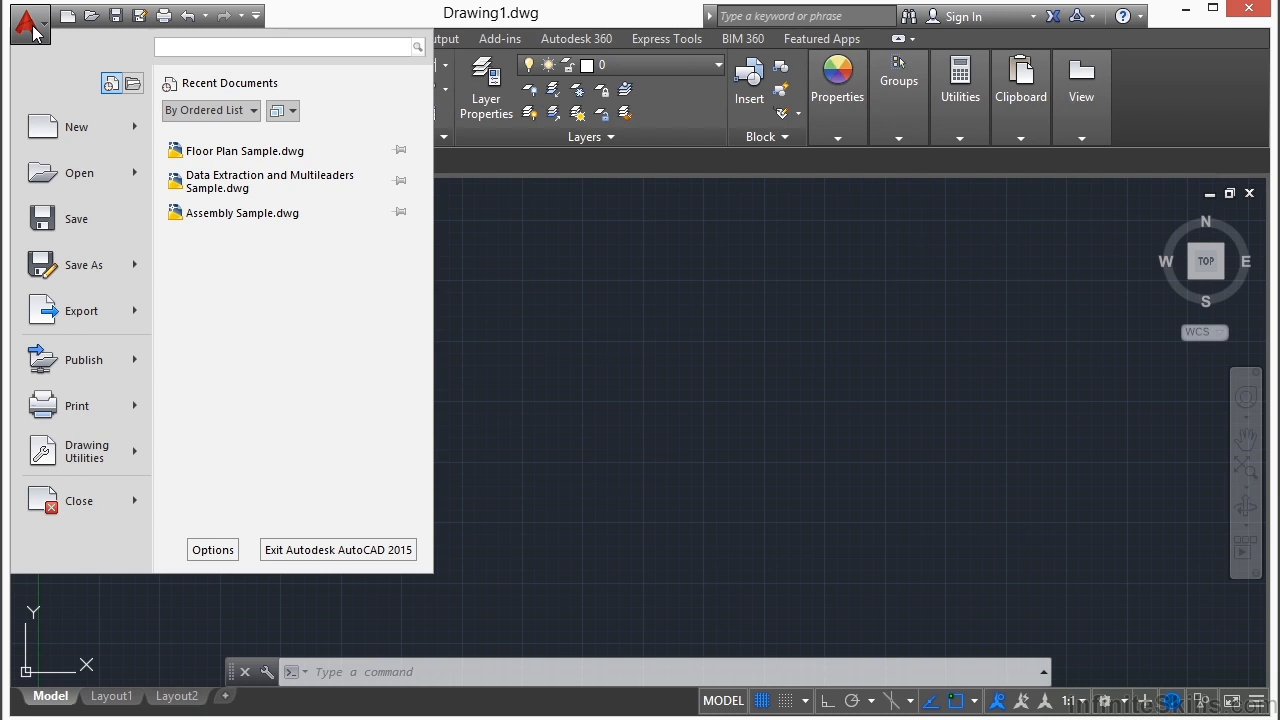
mouse_move(84, 180)
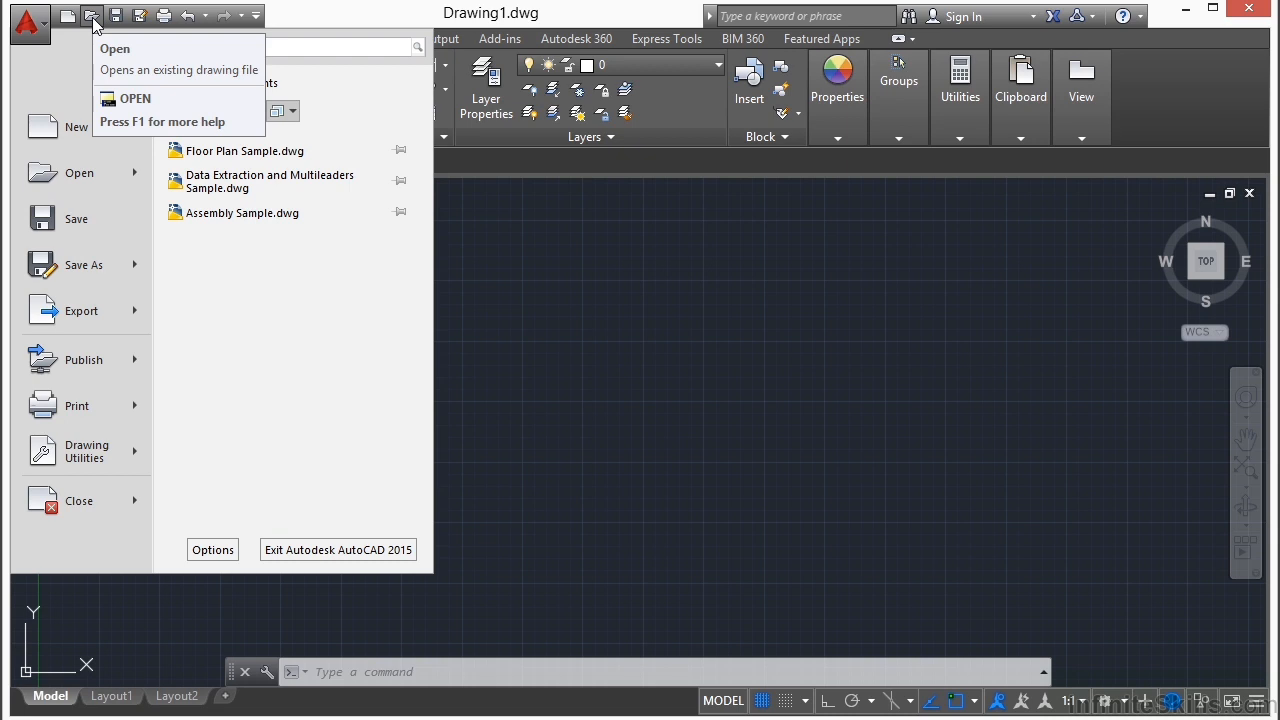
click(543, 300)
Run the OPEN command and browse to the Infinite Skills folder in Google Drive.
text(open)
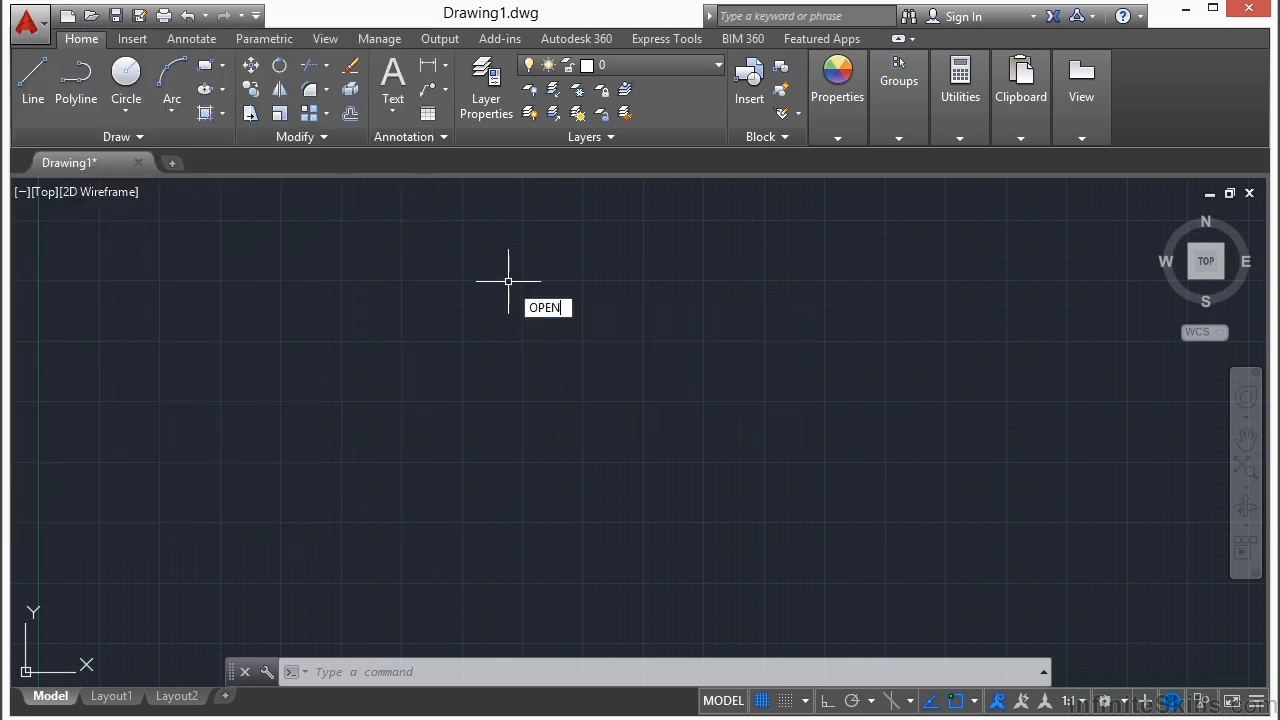
key(Return)
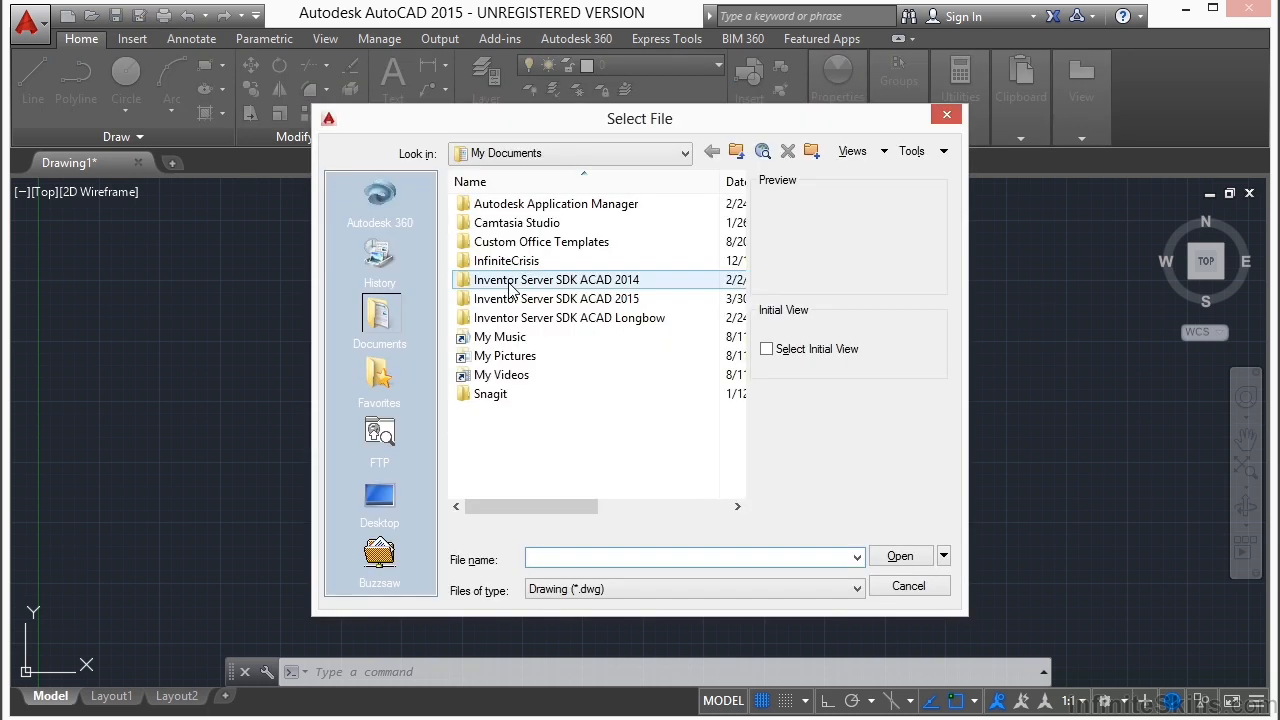
click(685, 155)
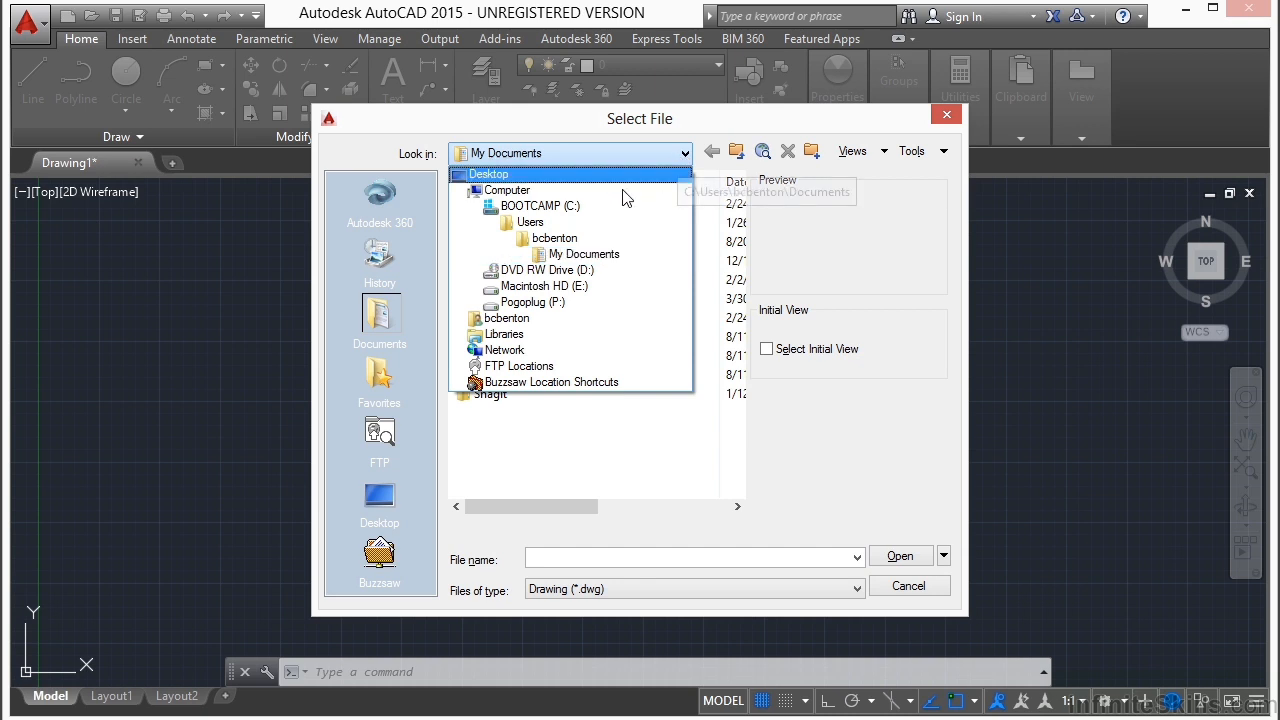
click(535, 226)
double_click(510, 356)
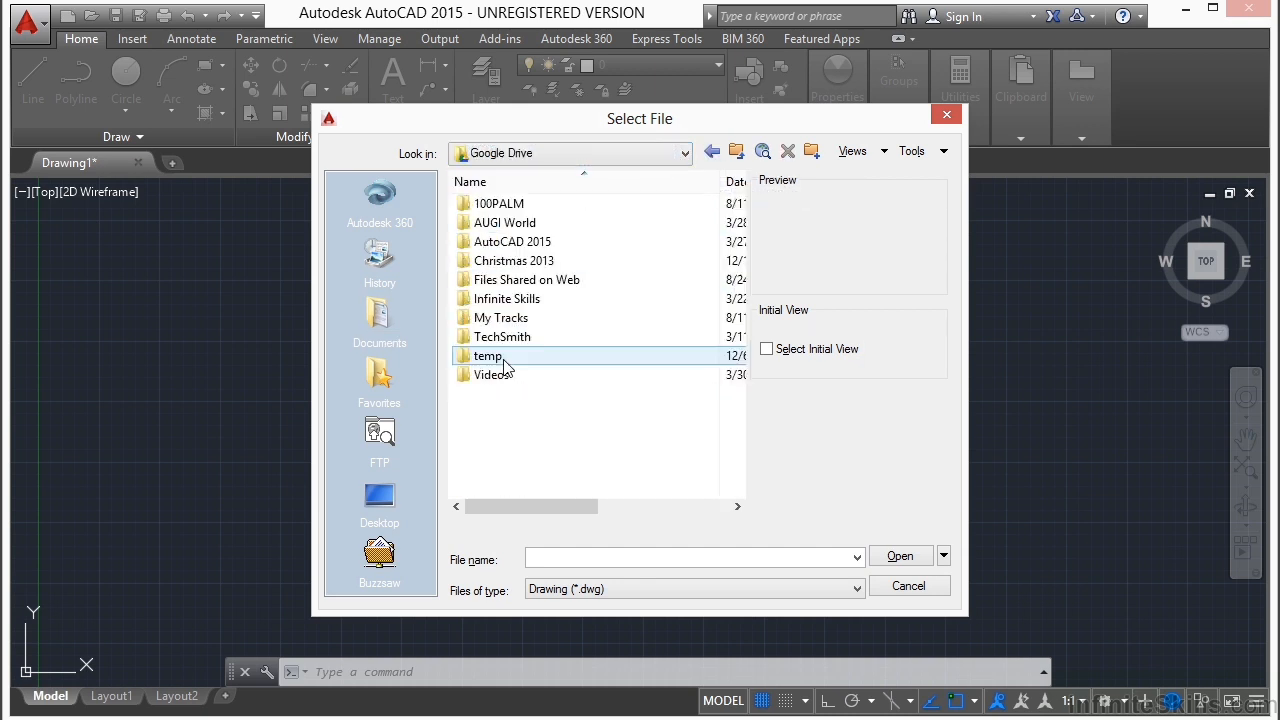
double_click(533, 302)
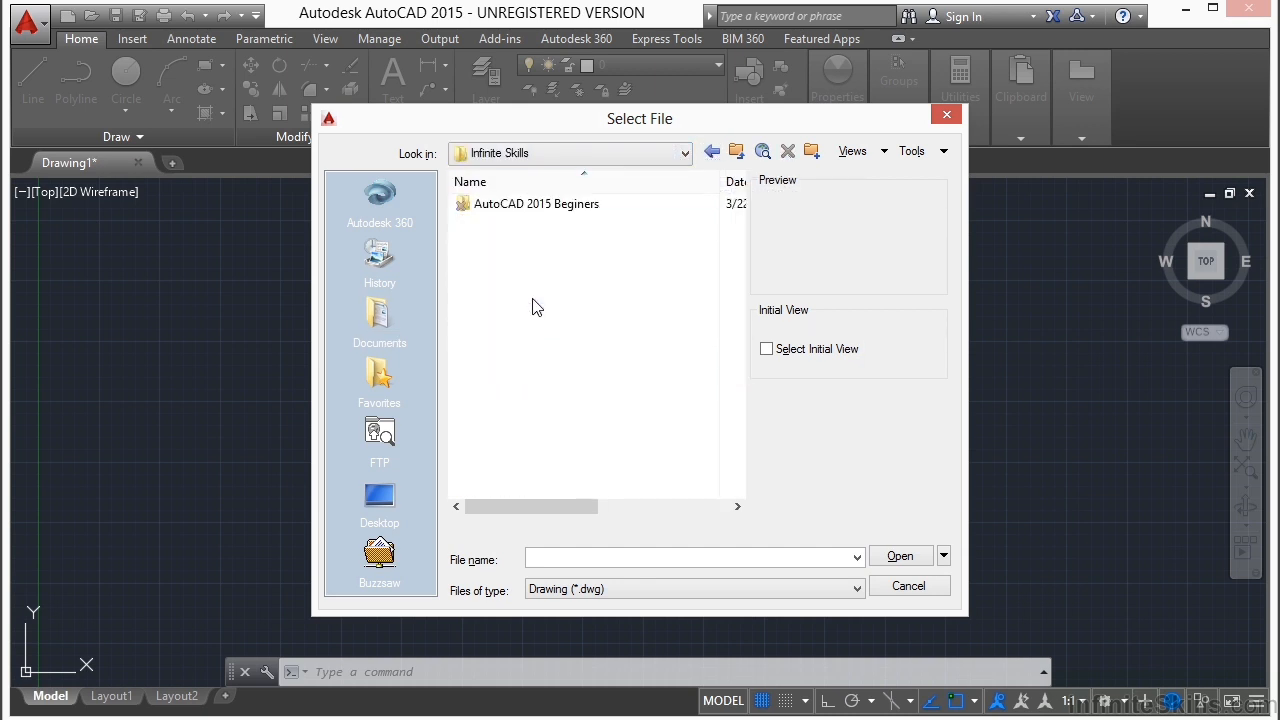
Open Beam Clamp.dwg from folder 04 inside the AutoCAD 2015 Beginers folder.
double_click(526, 208)
double_click(506, 226)
double_click(498, 230)
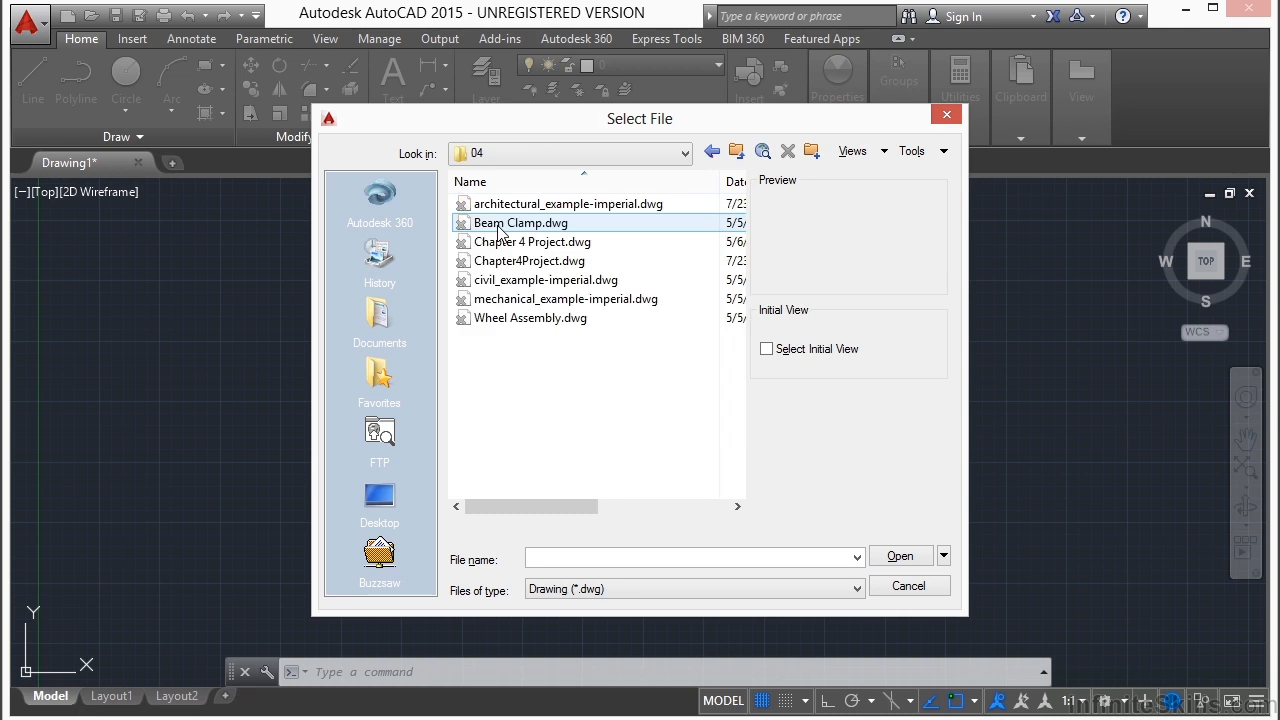
click(551, 224)
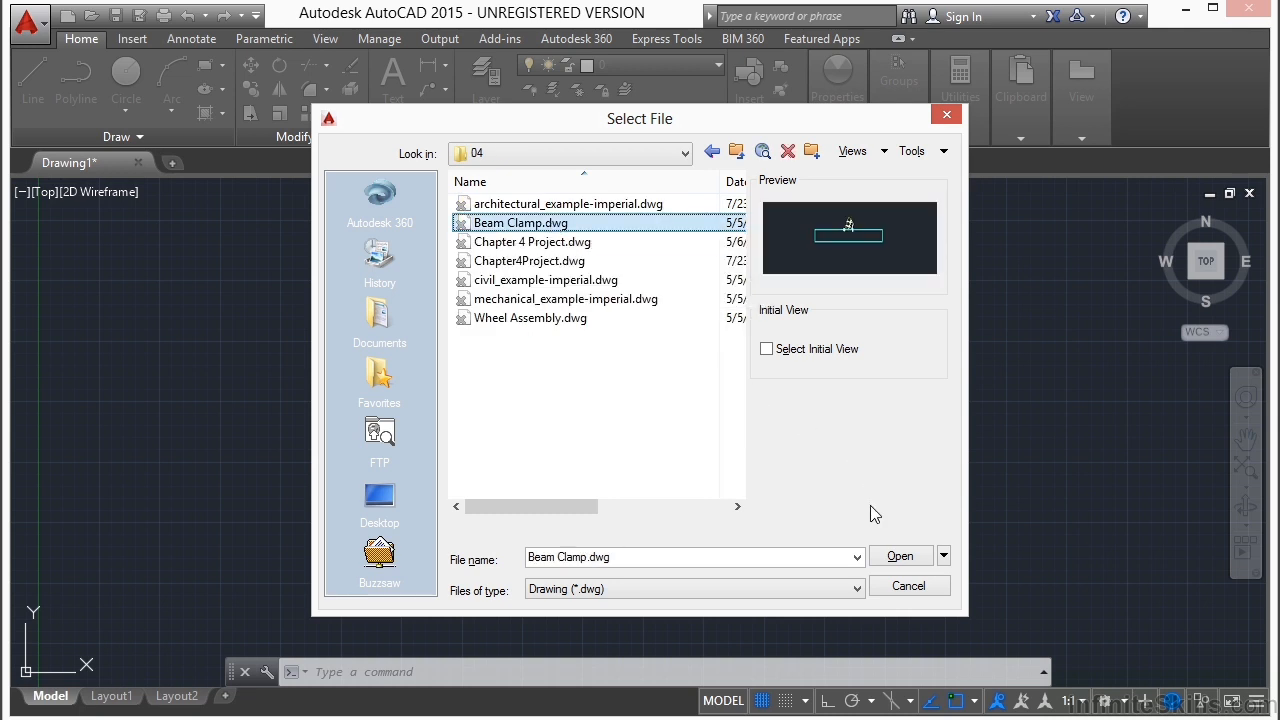
click(897, 556)
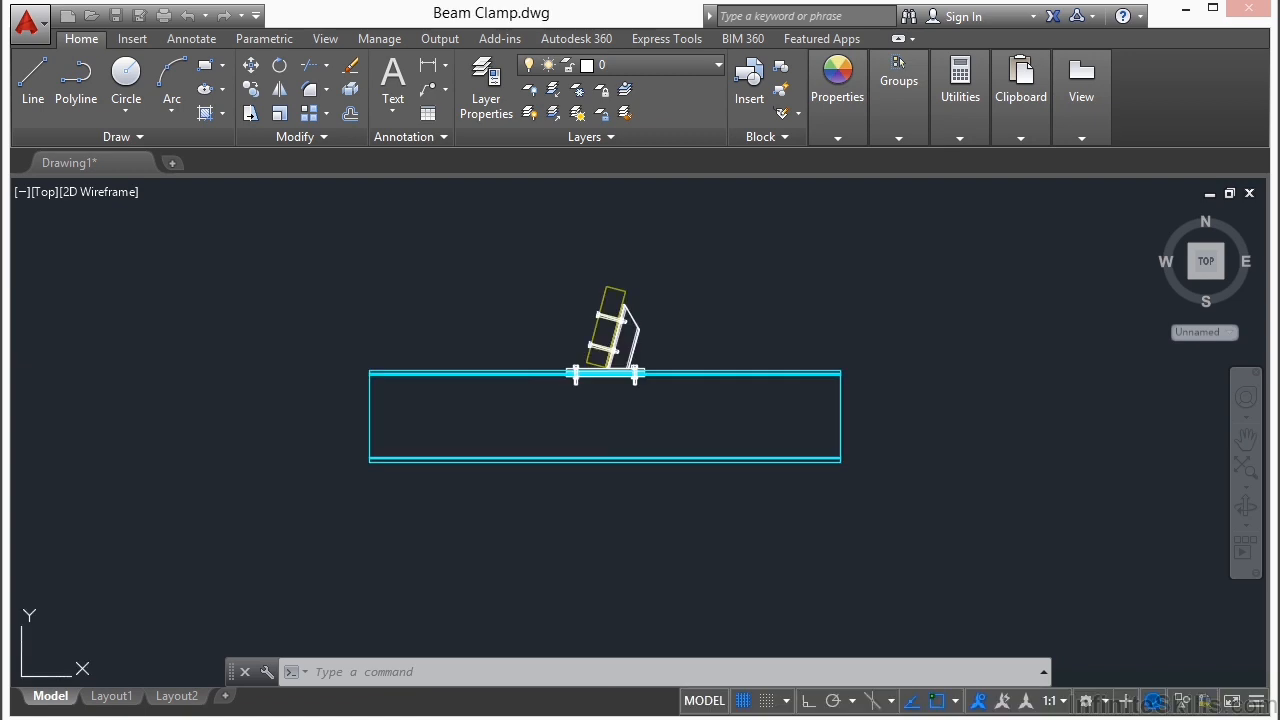
Orbit the beam clamp model from the top view to an angled 3D view.
key(Escape)
key(Escape)
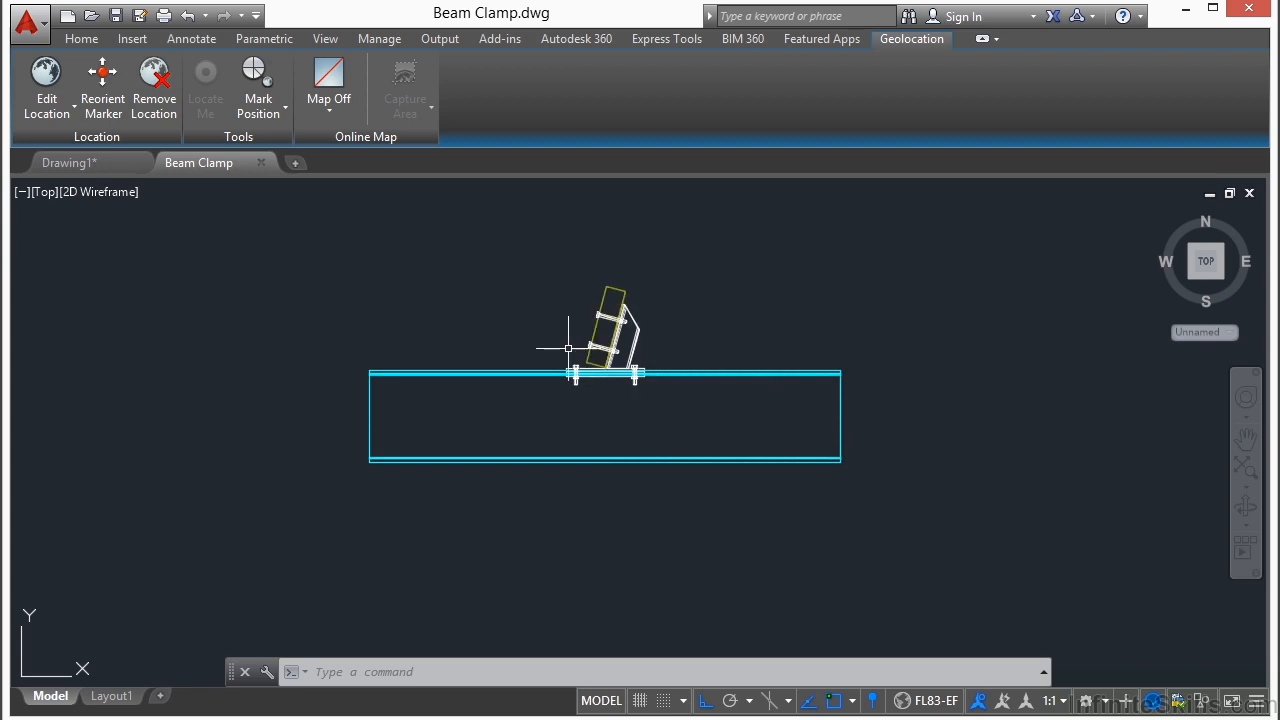
shift+middle_drag(583, 363, 270, 300)
shift+middle_drag(562, 541, 372, 345)
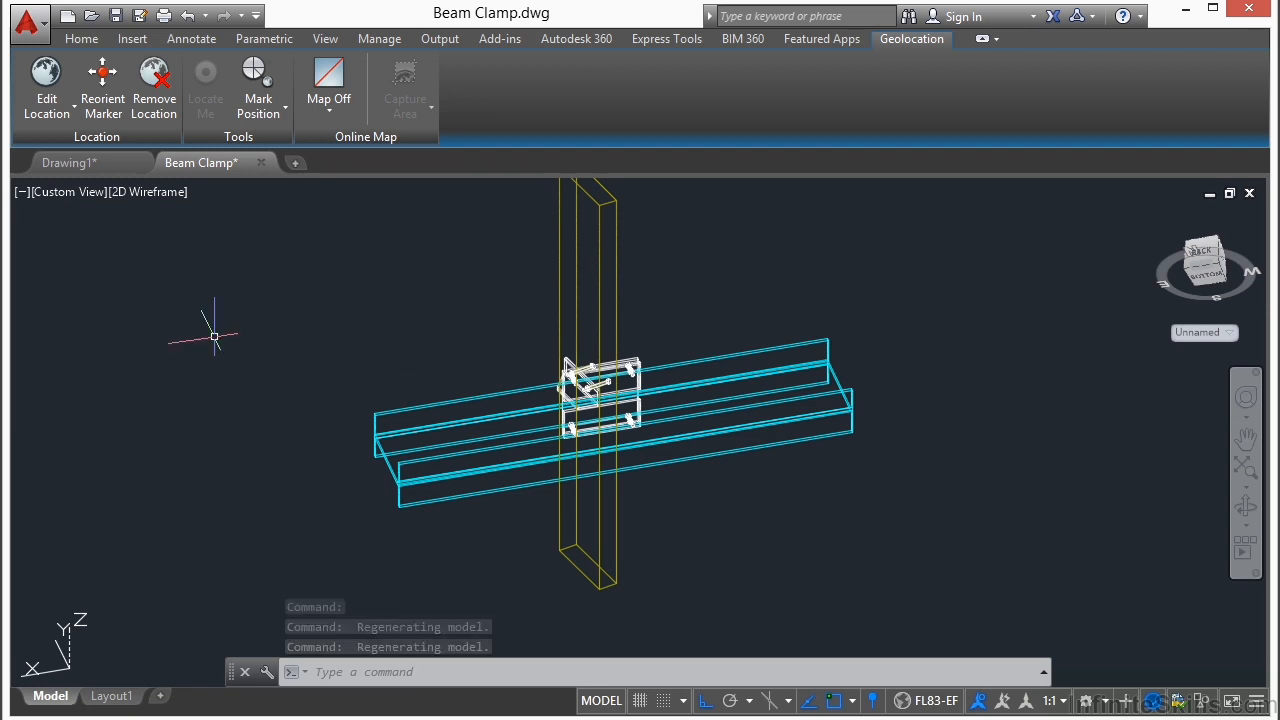
click(27, 21)
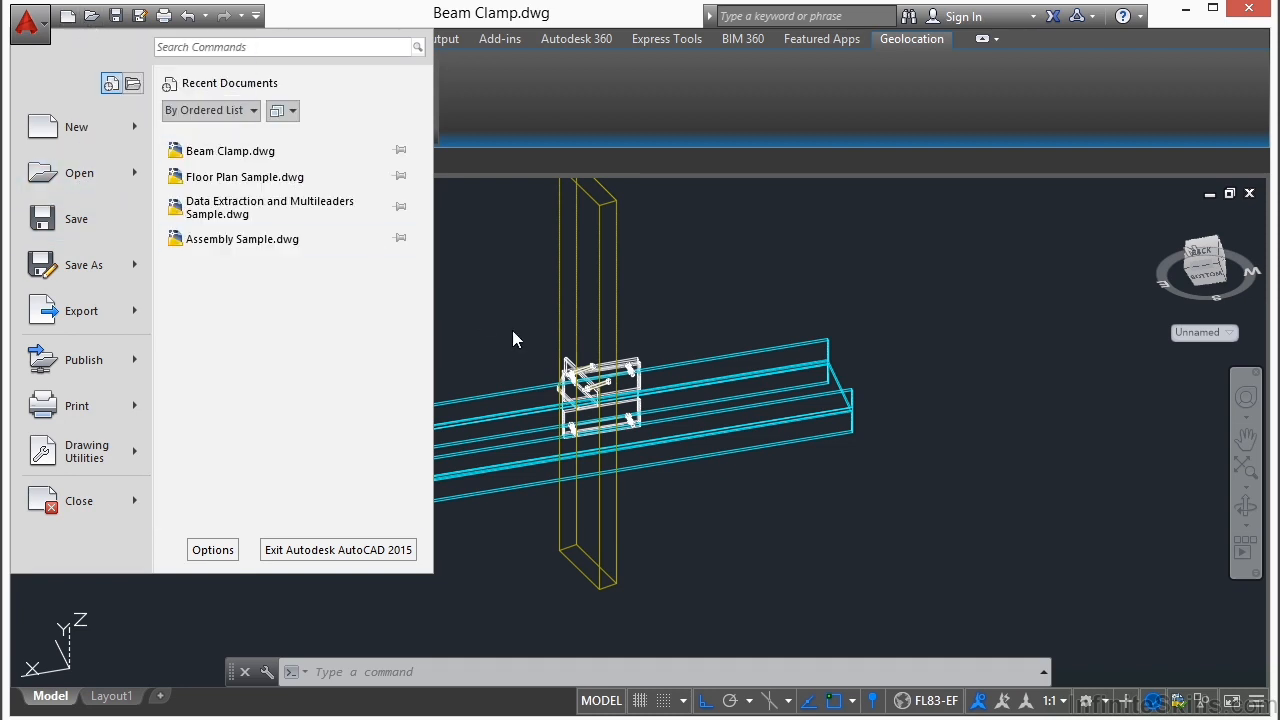
key(Escape)
key(Escape)
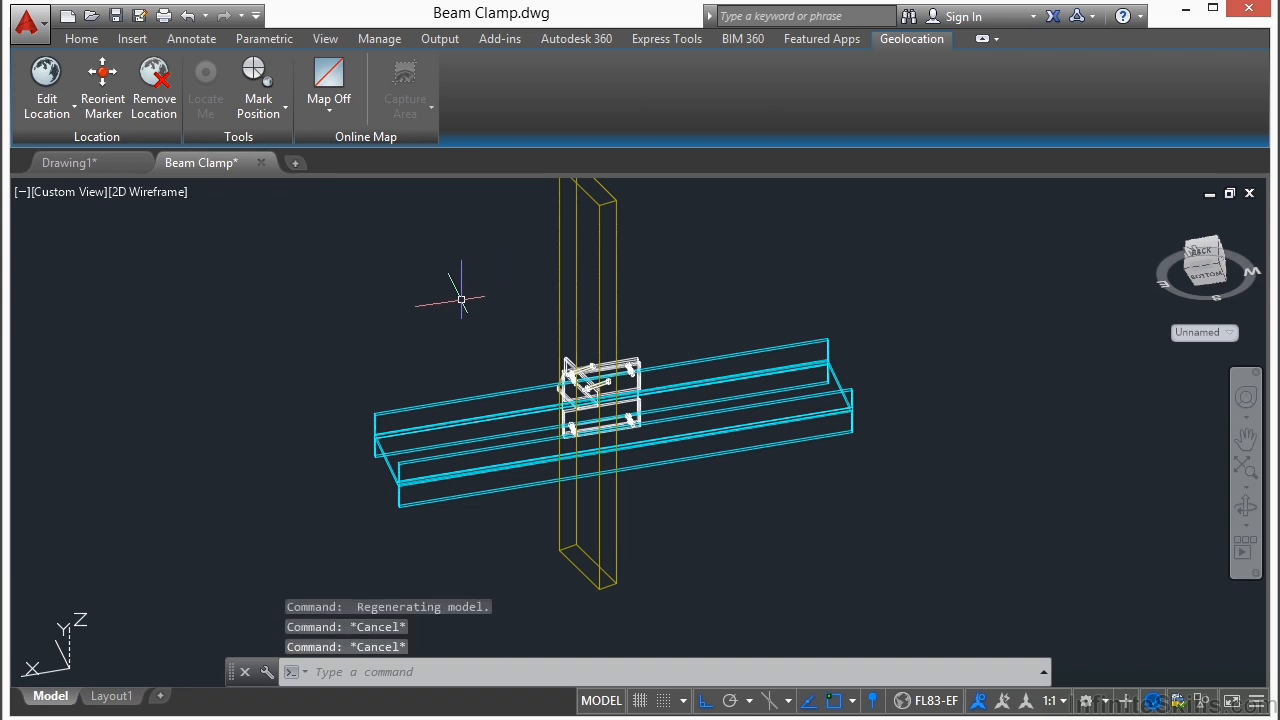
Open a New Tab page and check its Open Files dialog, leaving it without opening a drawing.
click(296, 163)
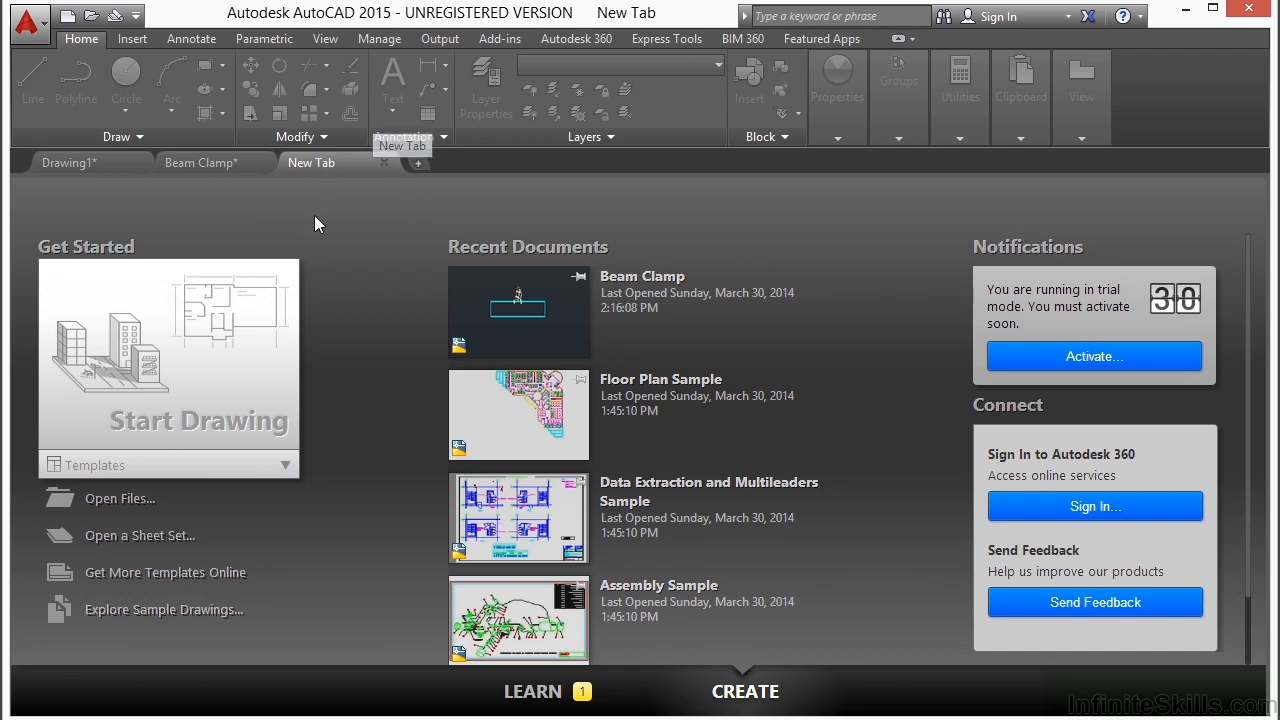
click(122, 500)
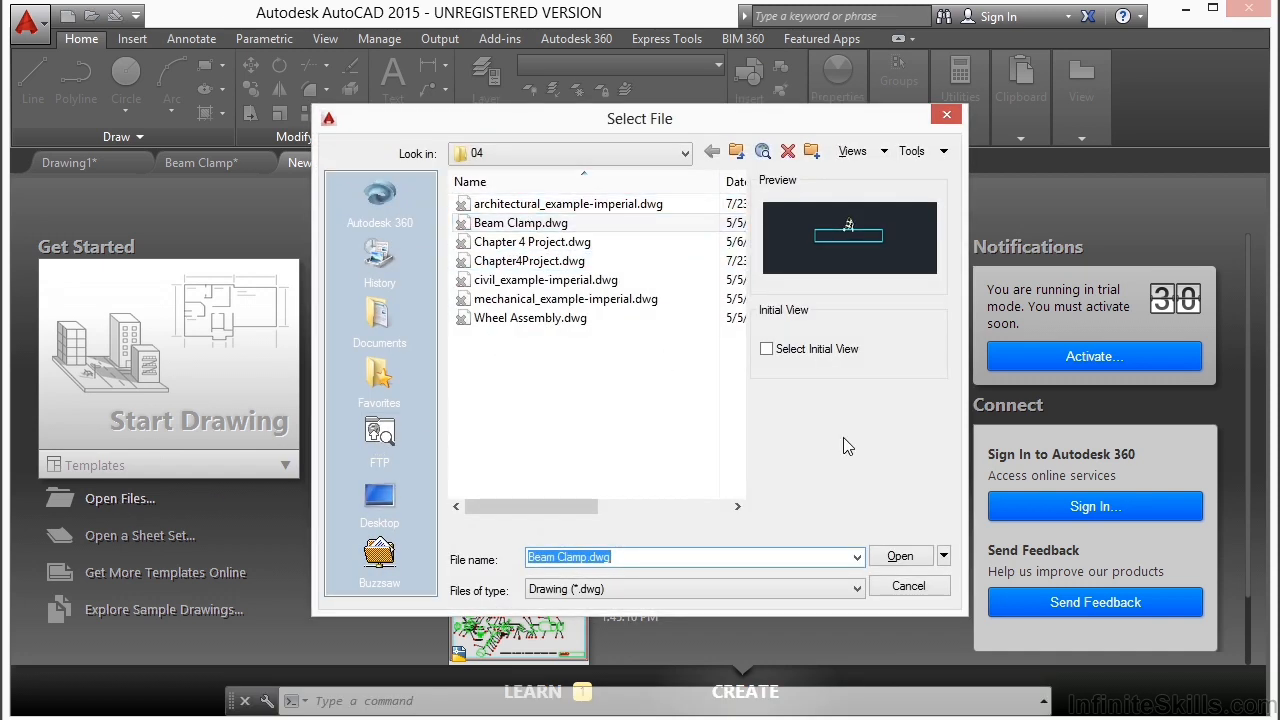
click(909, 587)
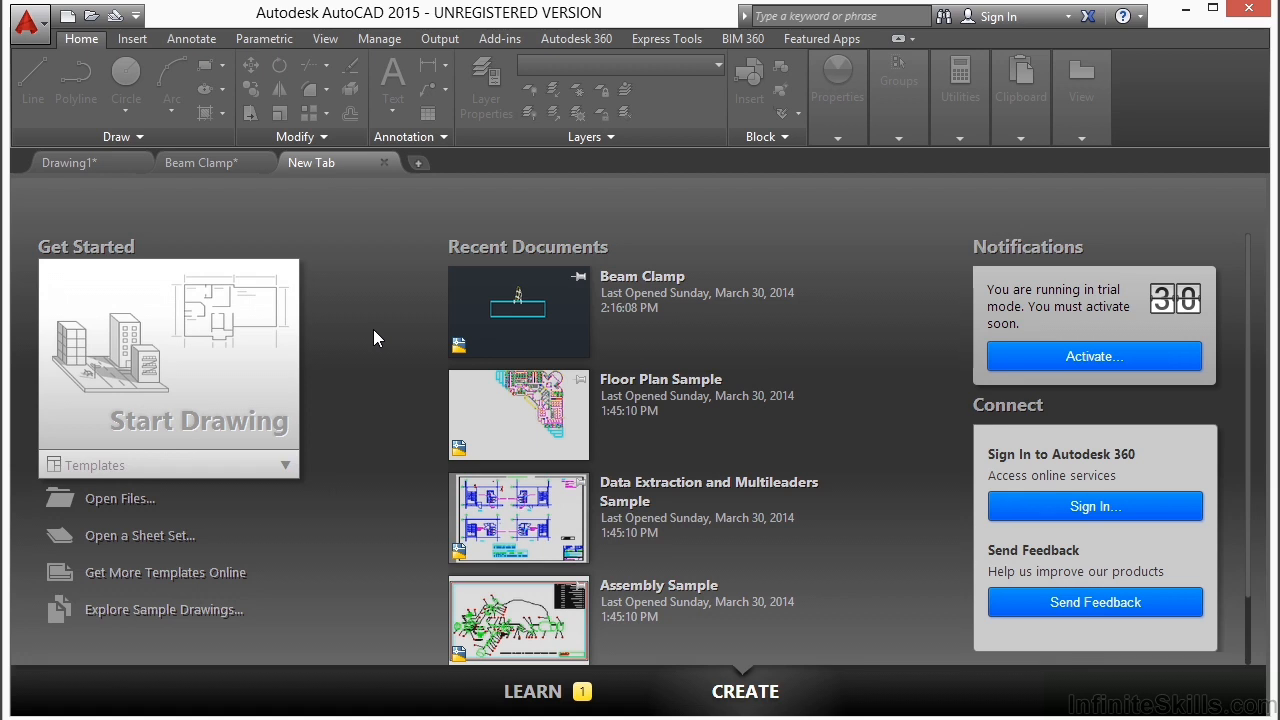
Switch between Drawing1 and the New Tab page, and start a new default drawing from that page.
click(125, 160)
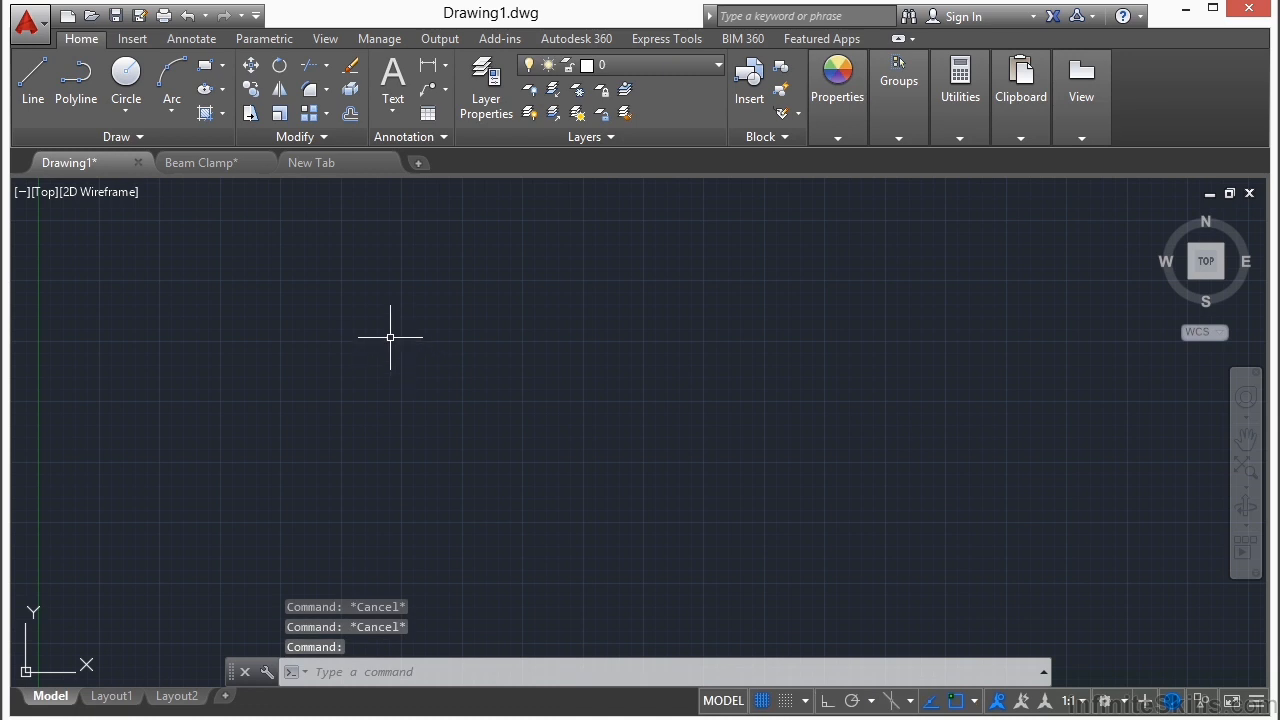
click(340, 158)
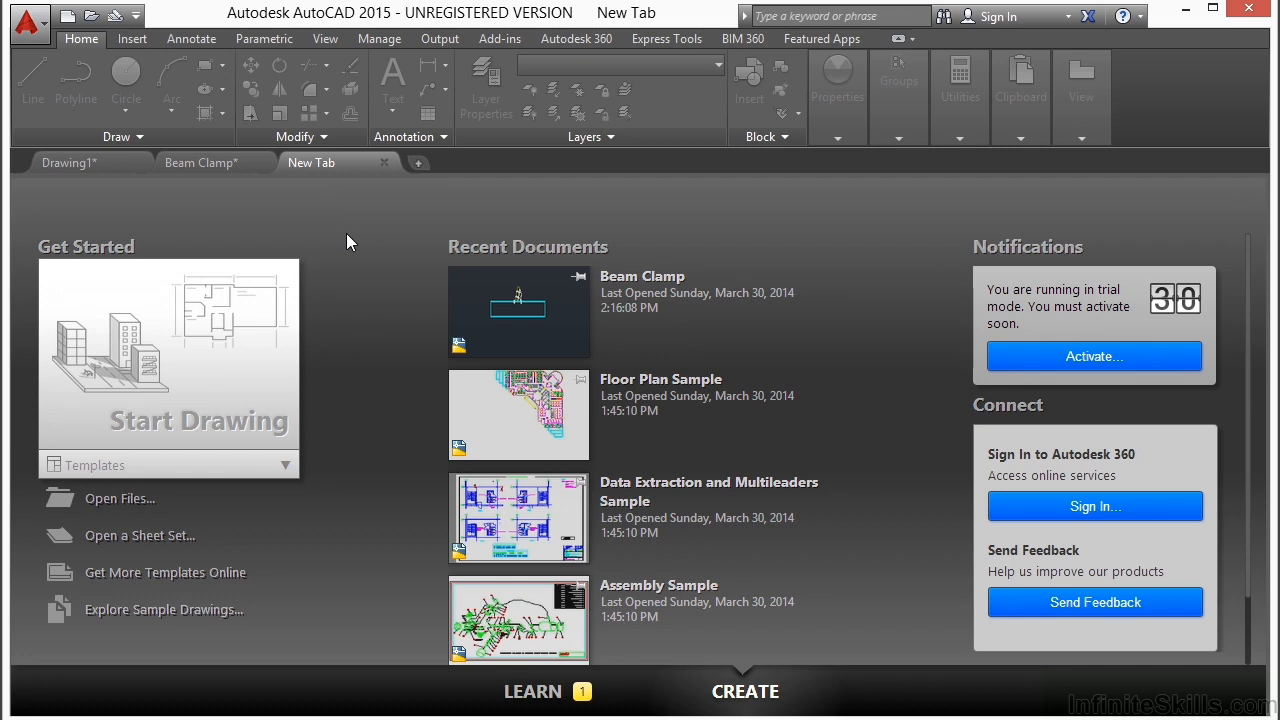
click(101, 163)
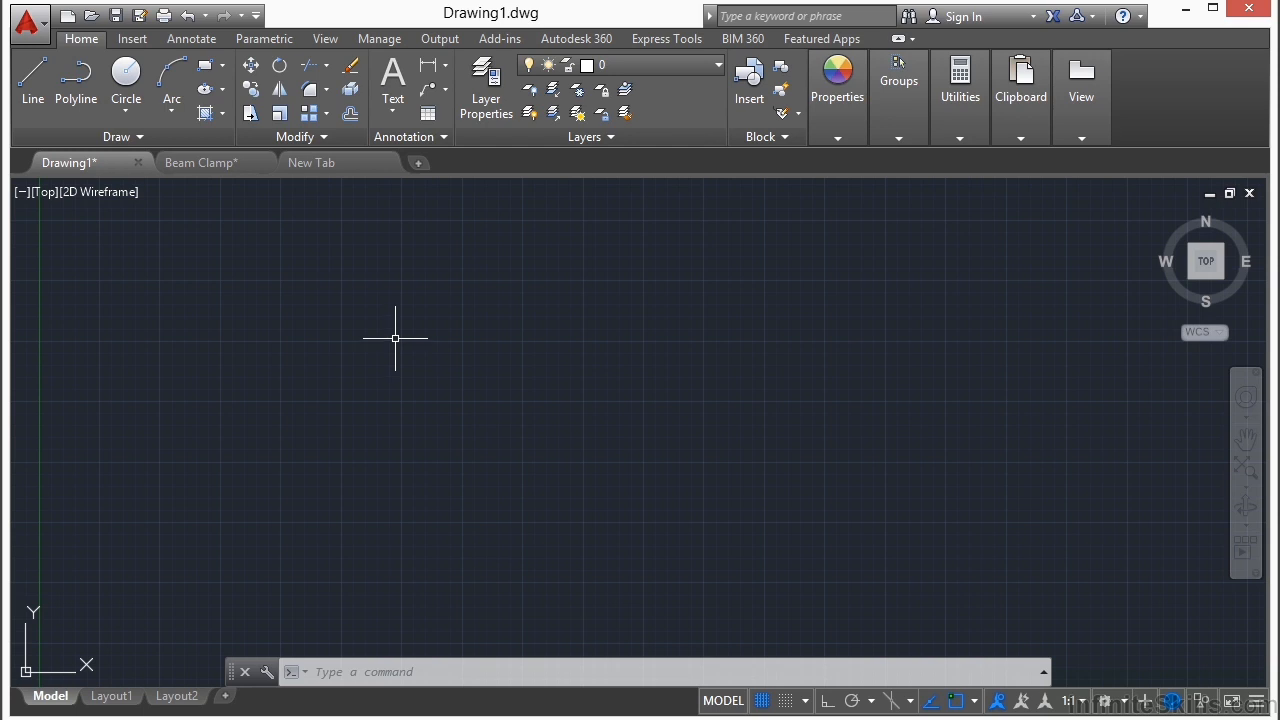
click(370, 161)
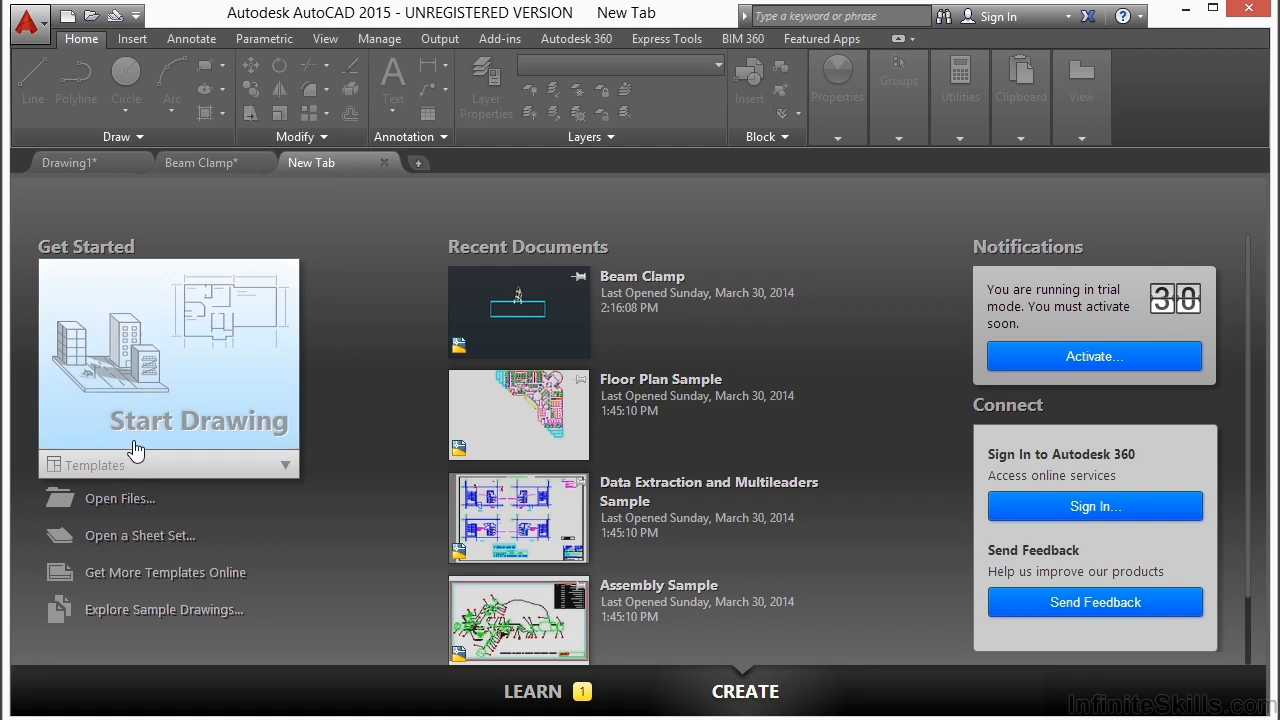
click(148, 373)
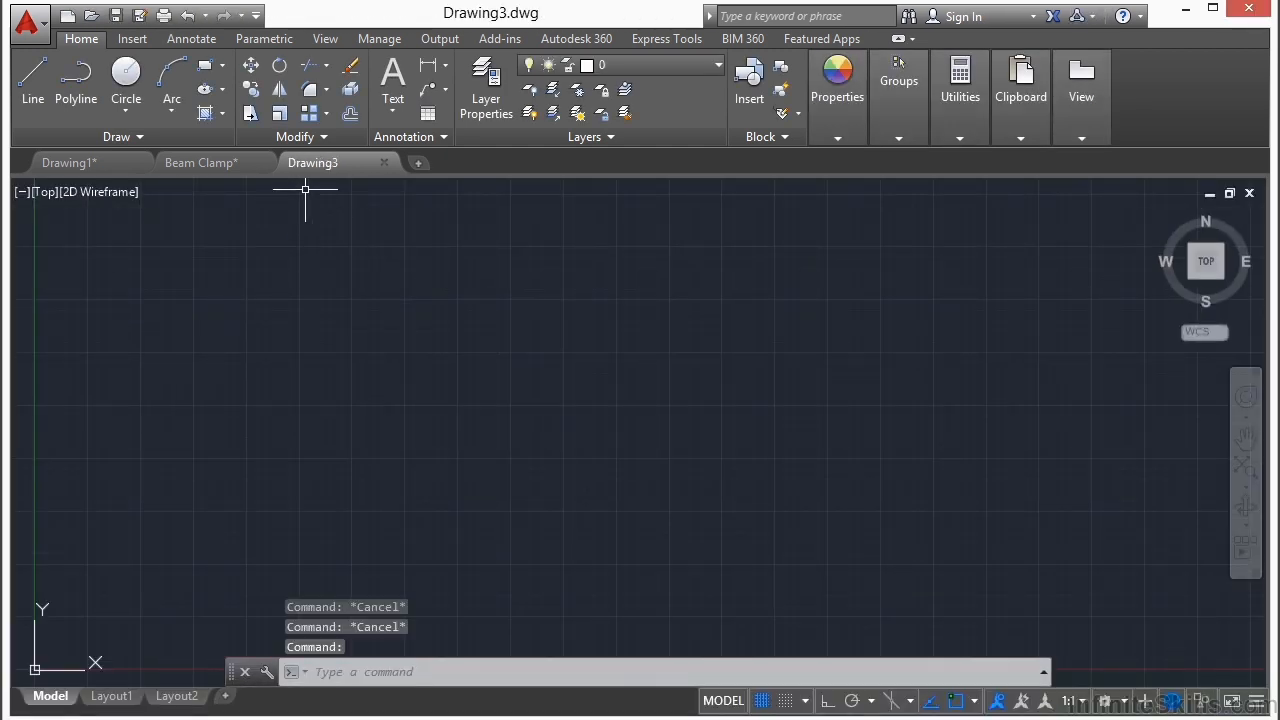
Create another drawing from the acad.dwt template on a fresh New Tab page.
click(419, 163)
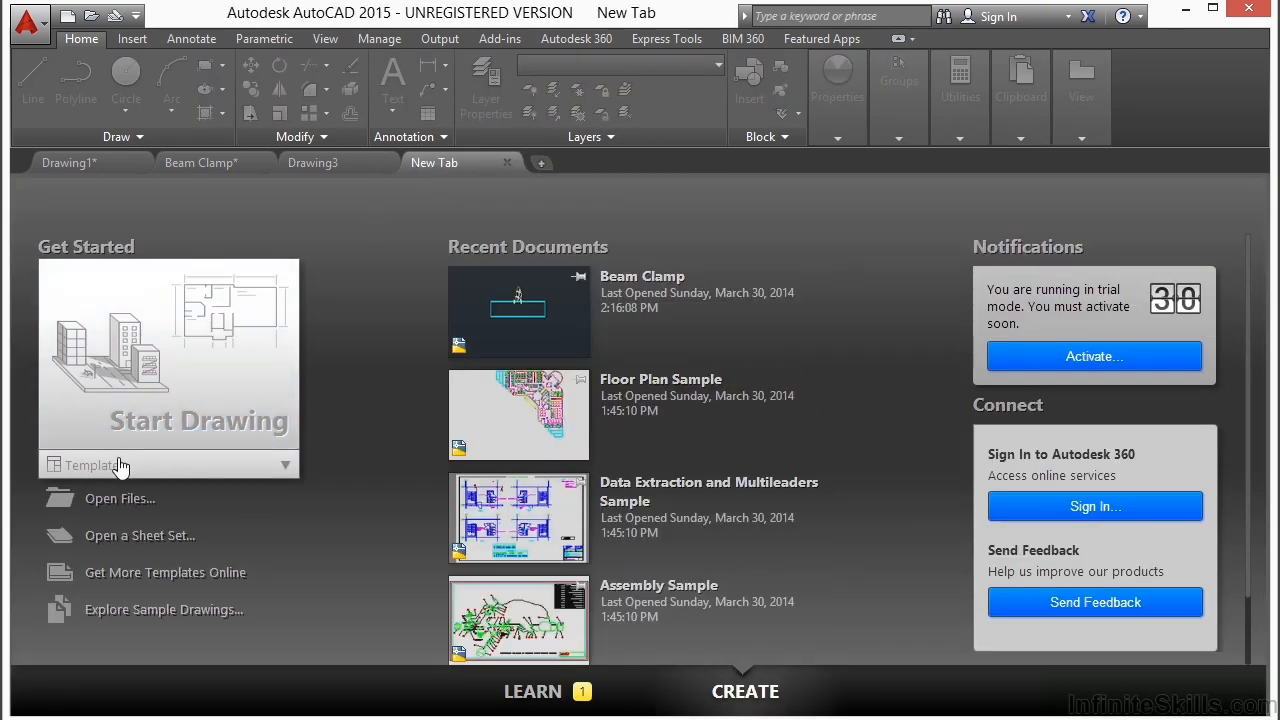
click(135, 468)
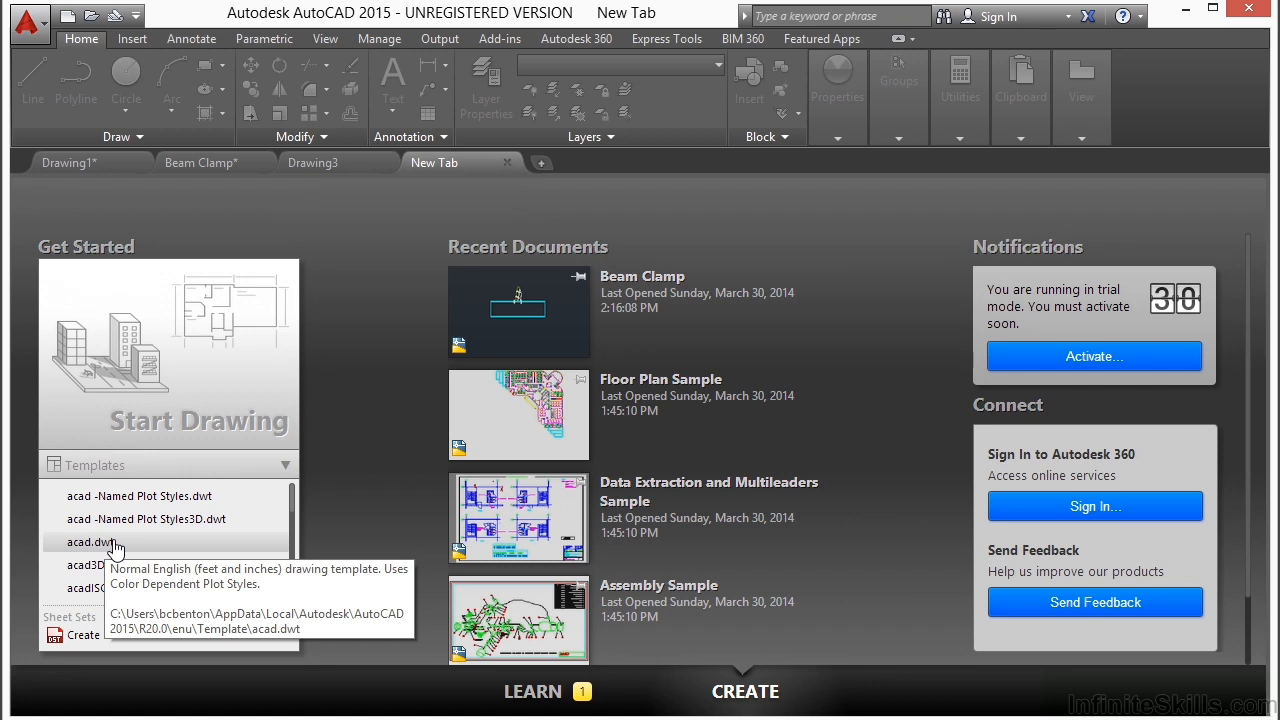
click(115, 544)
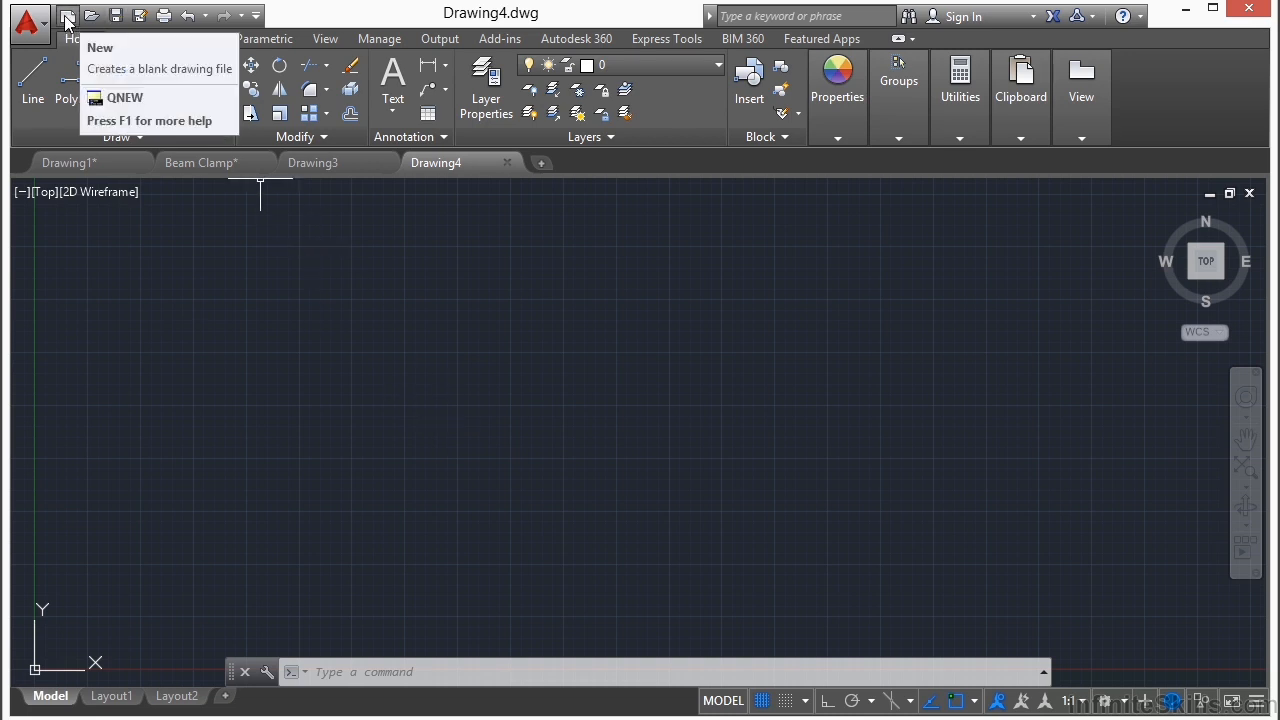
click(30, 22)
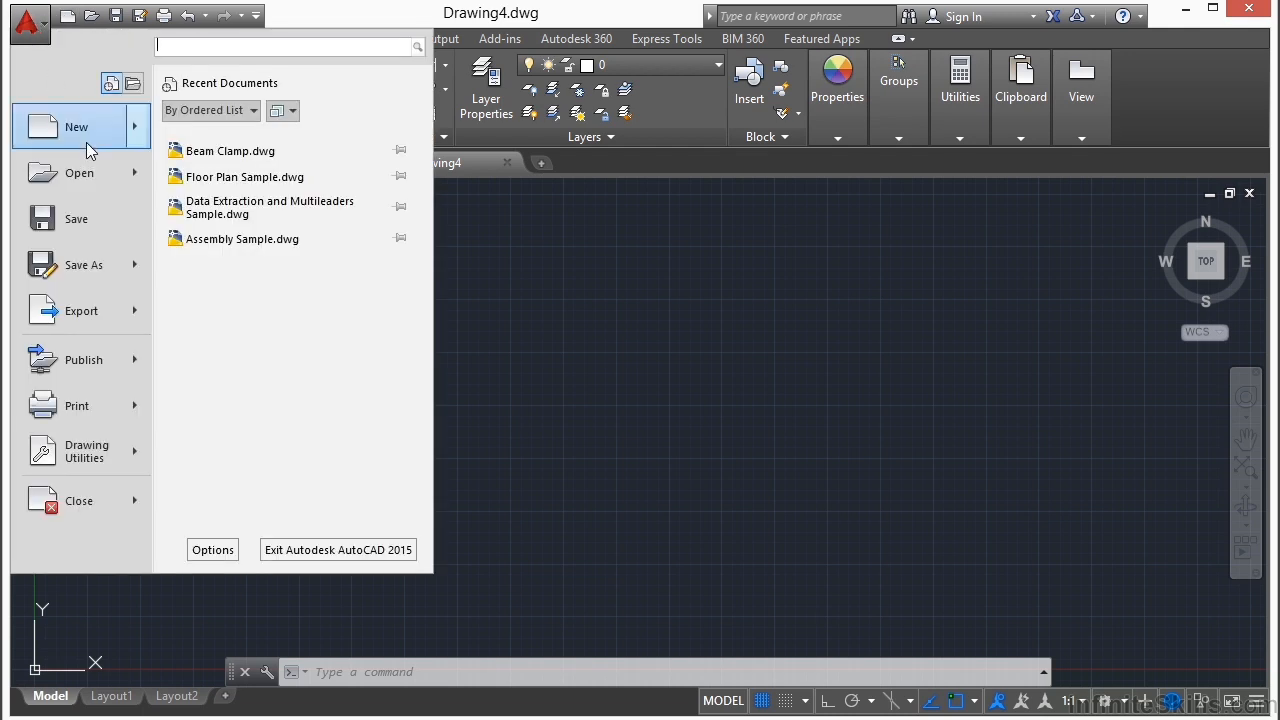
mouse_move(86, 136)
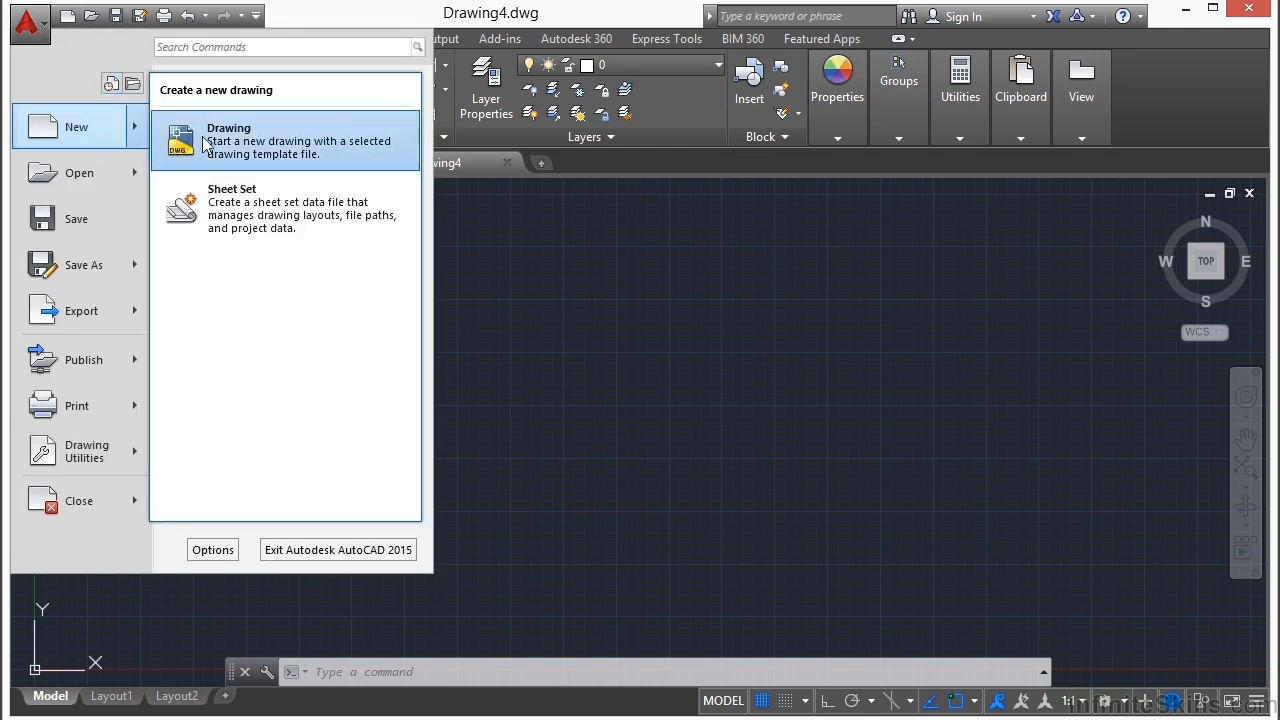
click(231, 146)
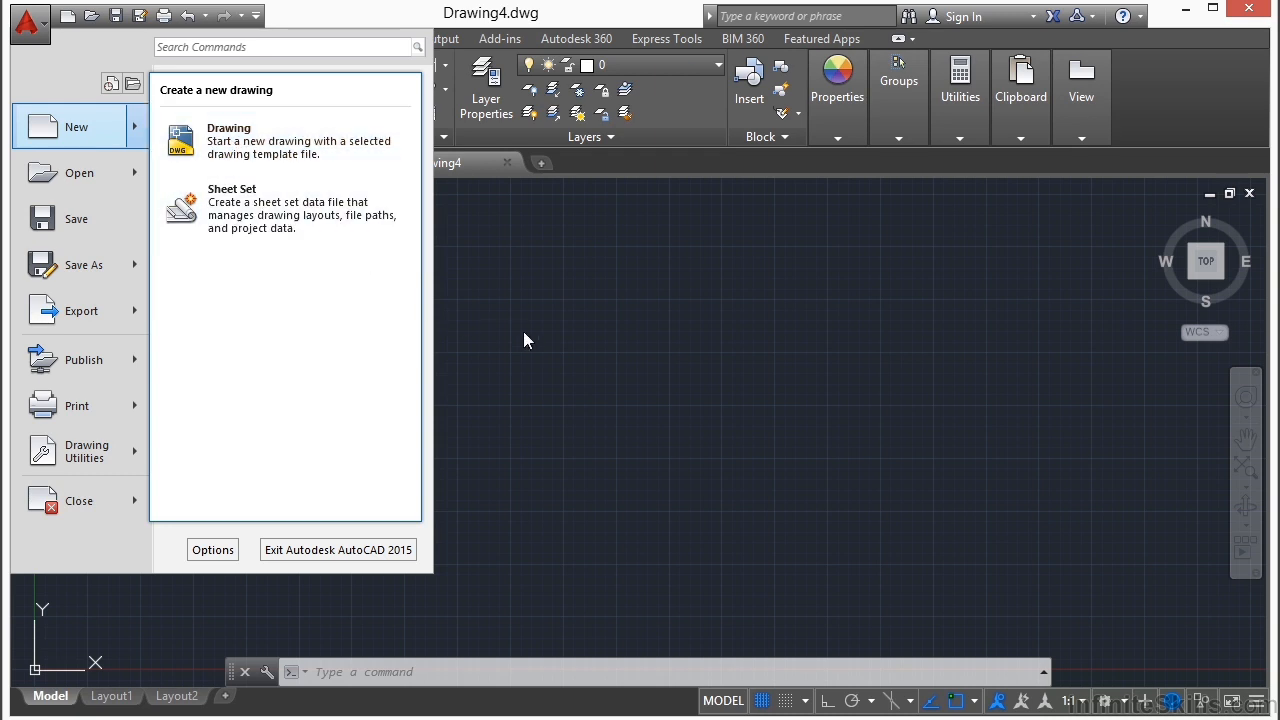
Return to Drawing4 after adding an extra New Tab, and create a drawing from acad.dwt with the NEW command.
click(541, 162)
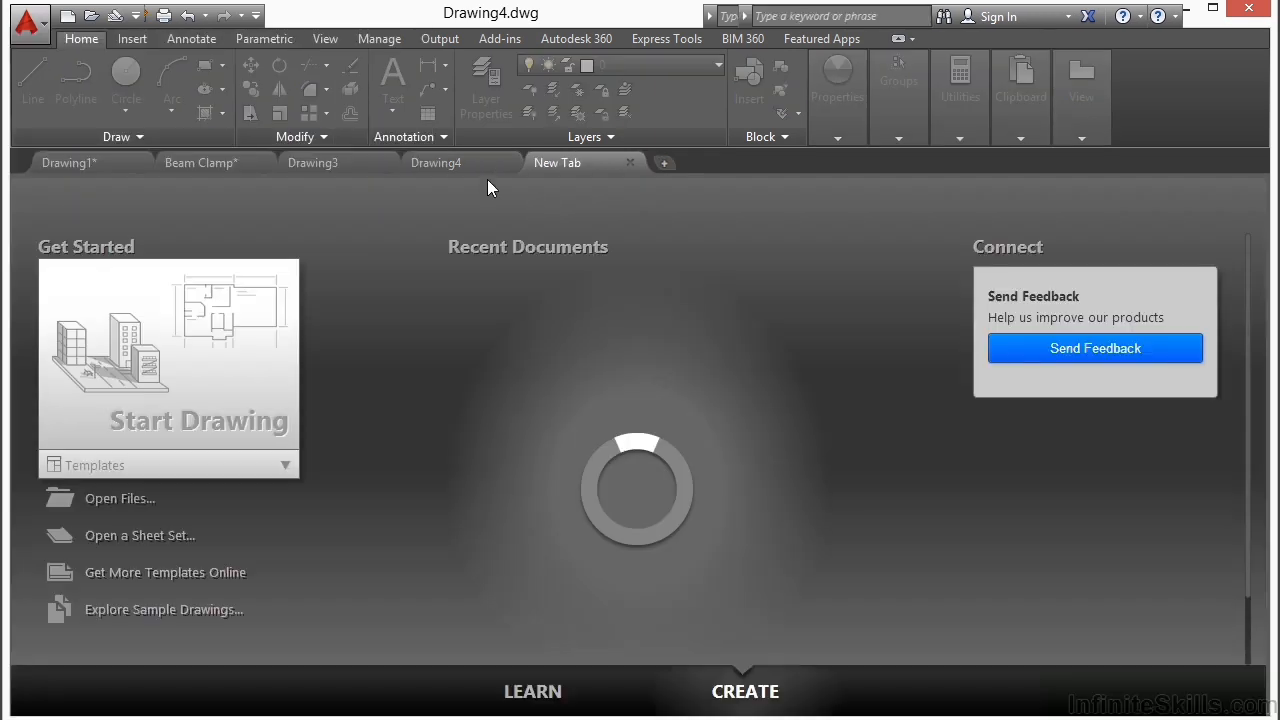
click(439, 161)
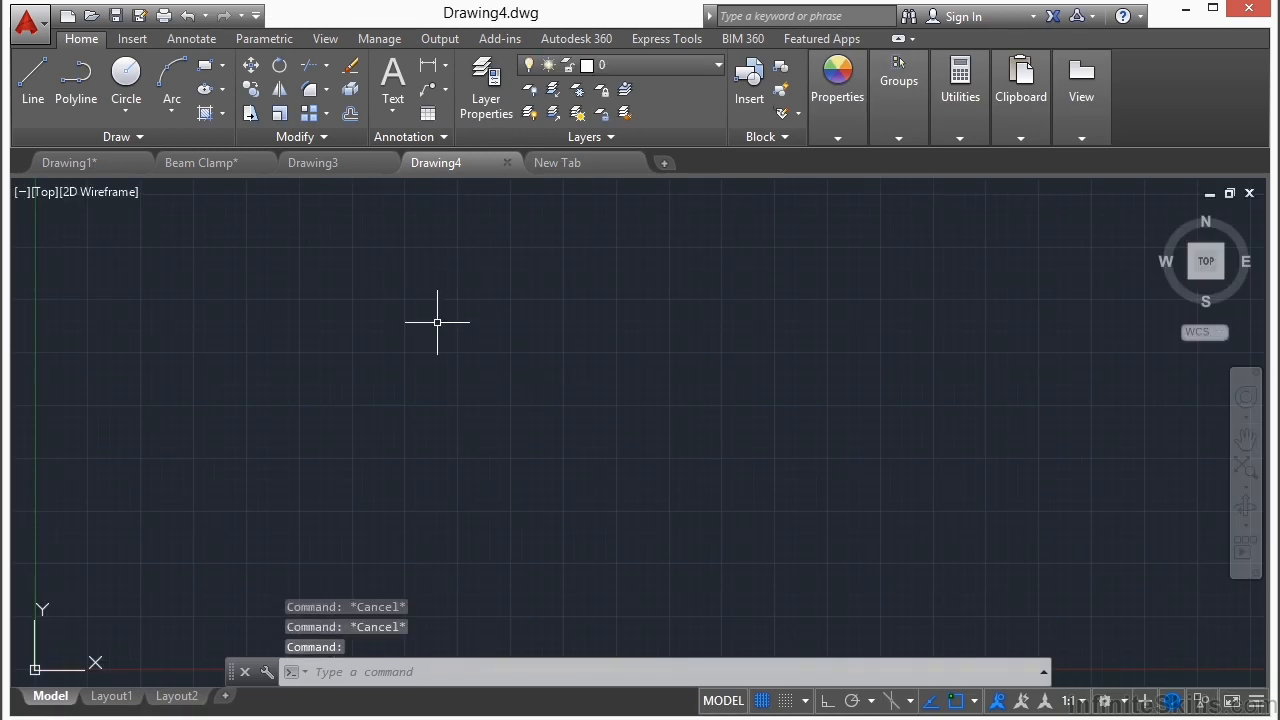
text(NEW)
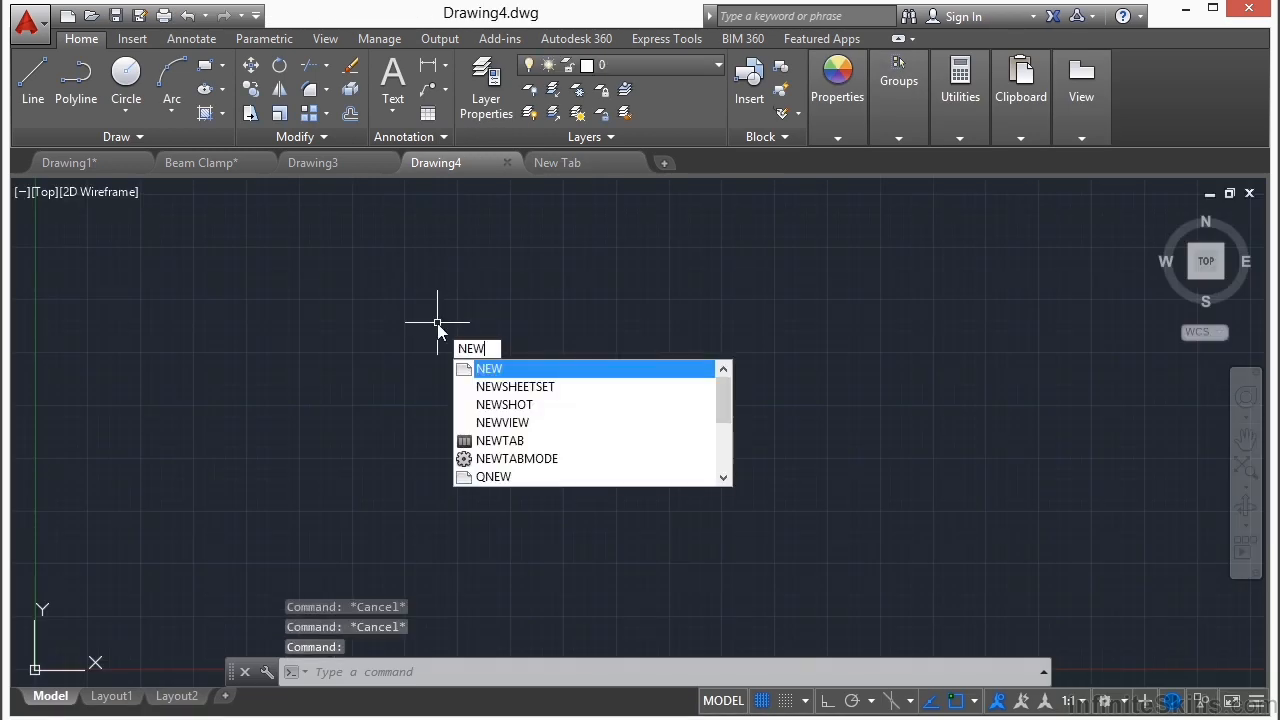
key(Return)
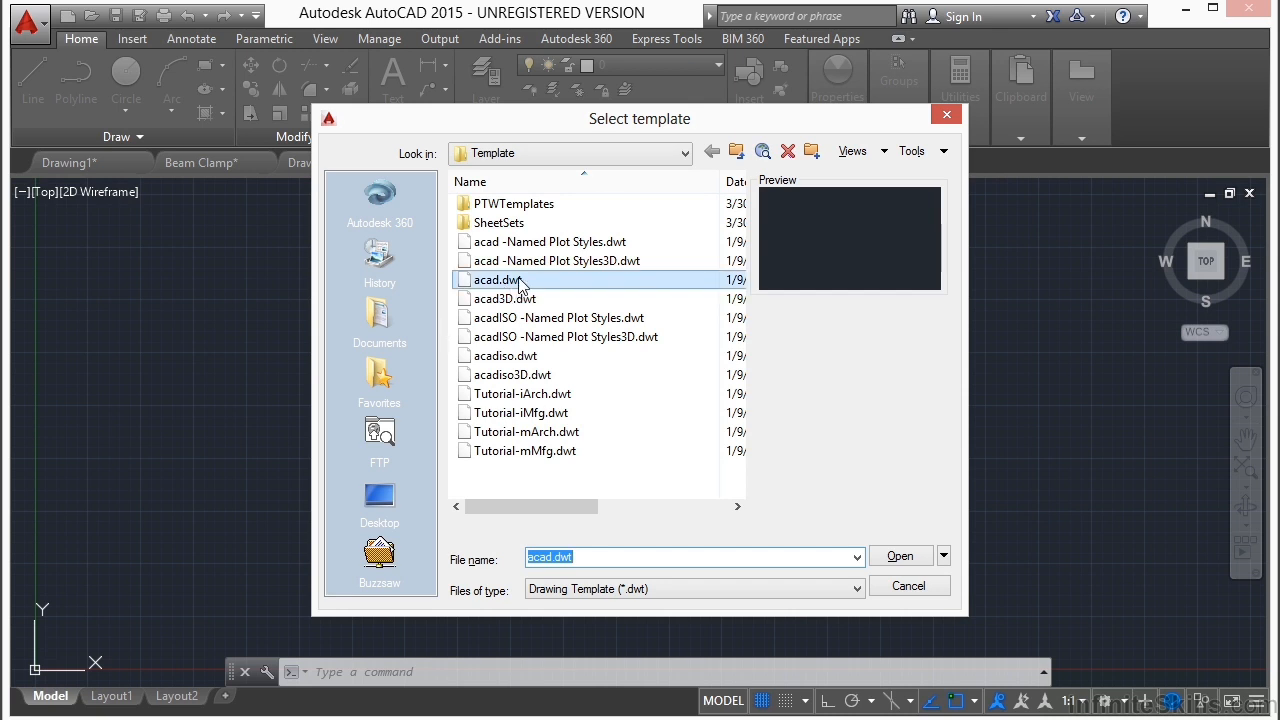
click(519, 283)
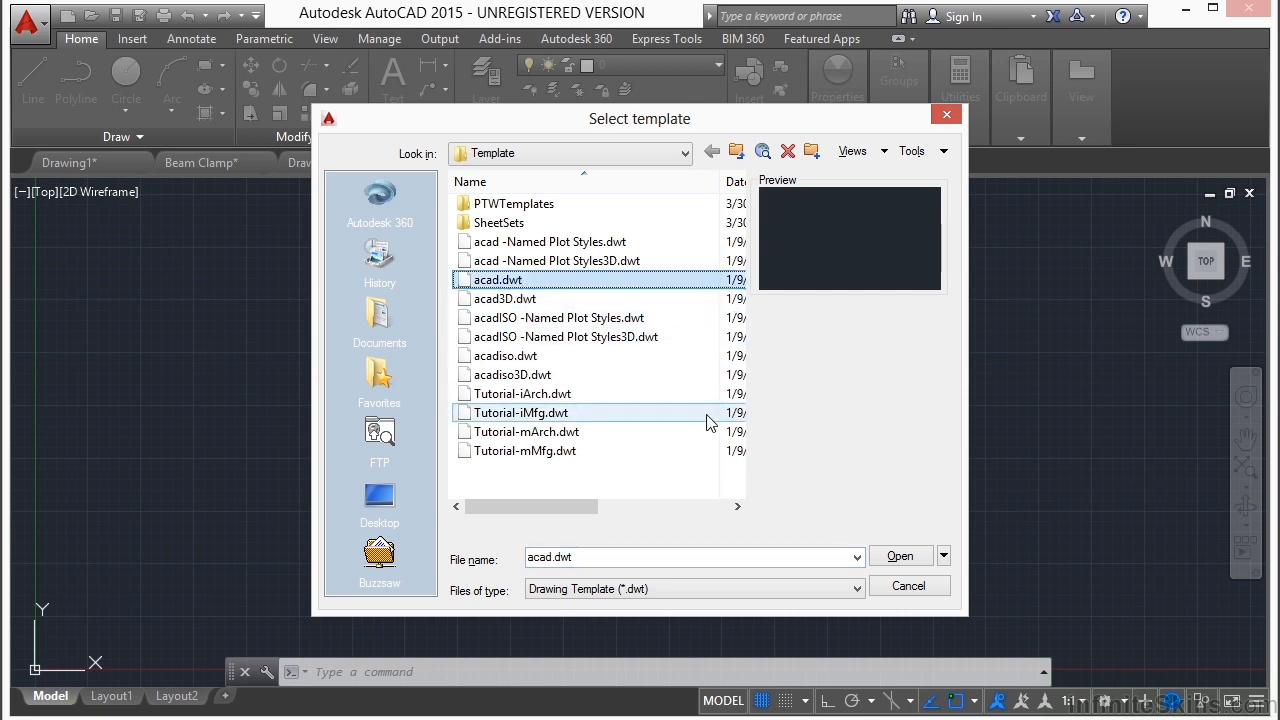
click(899, 556)
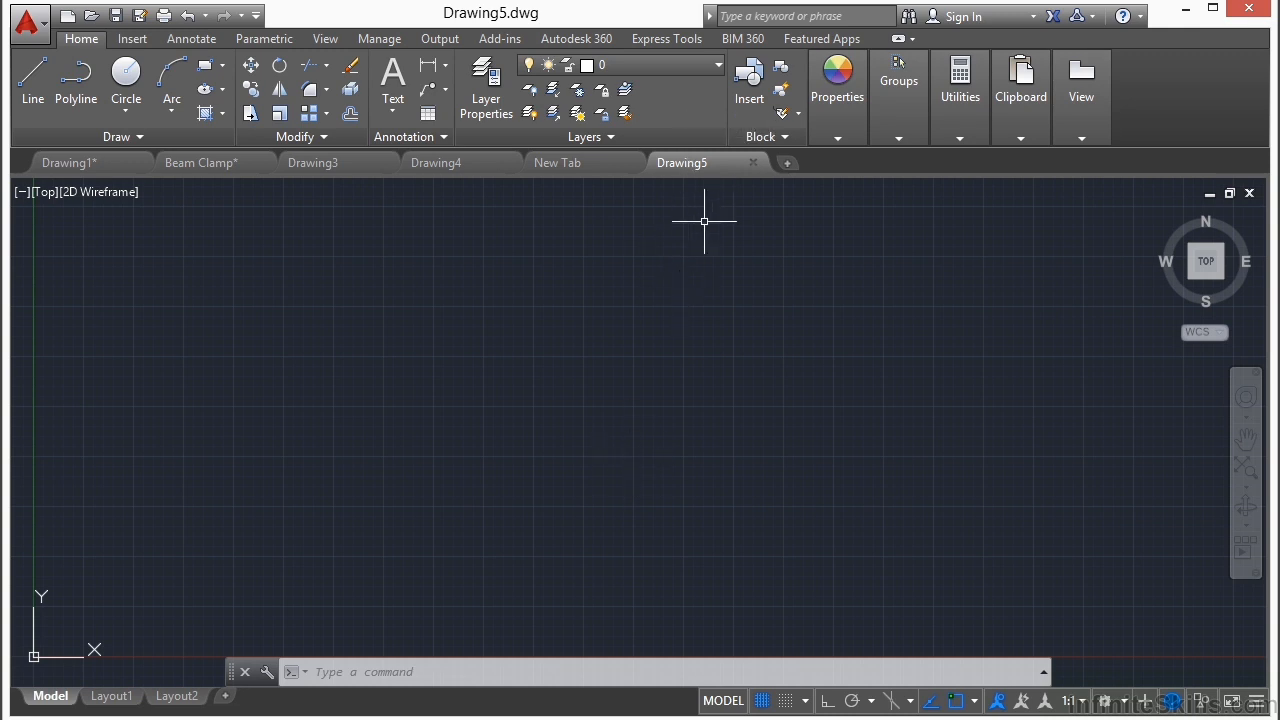
Check the Save Drawing As dialog for Drawing5 with the SAVE command, leaving it without saving.
text(save)
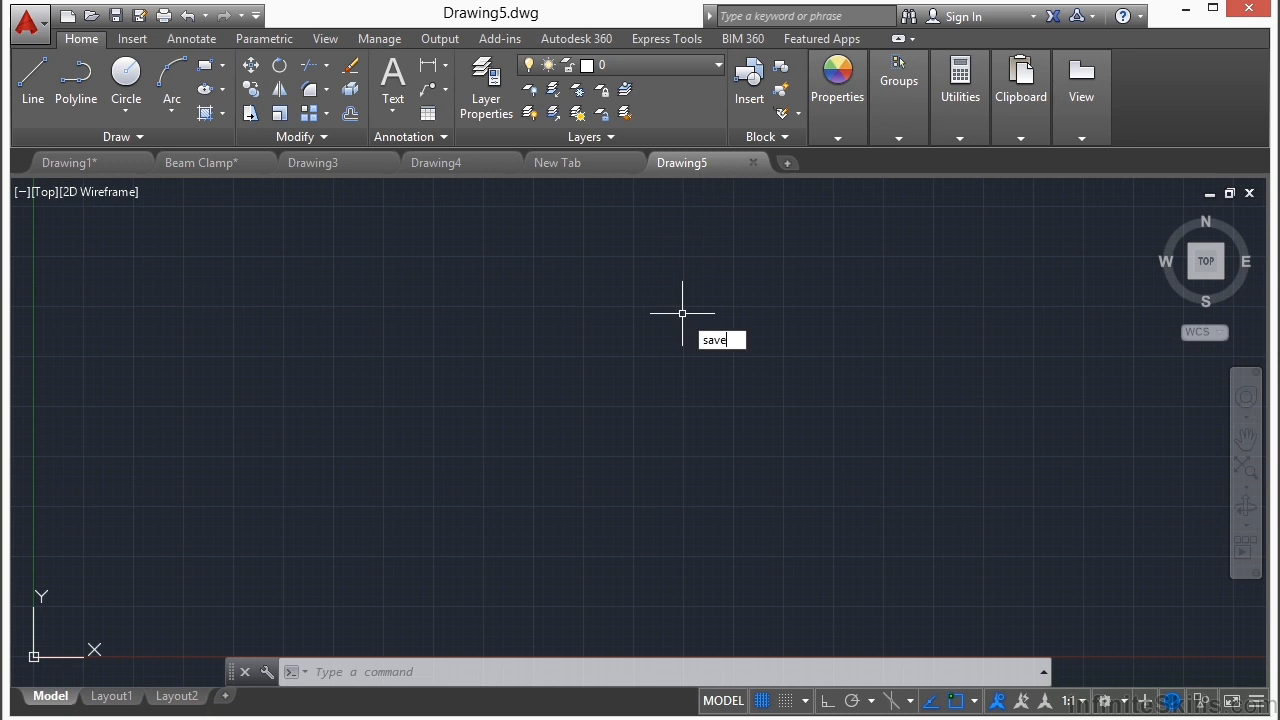
key(Return)
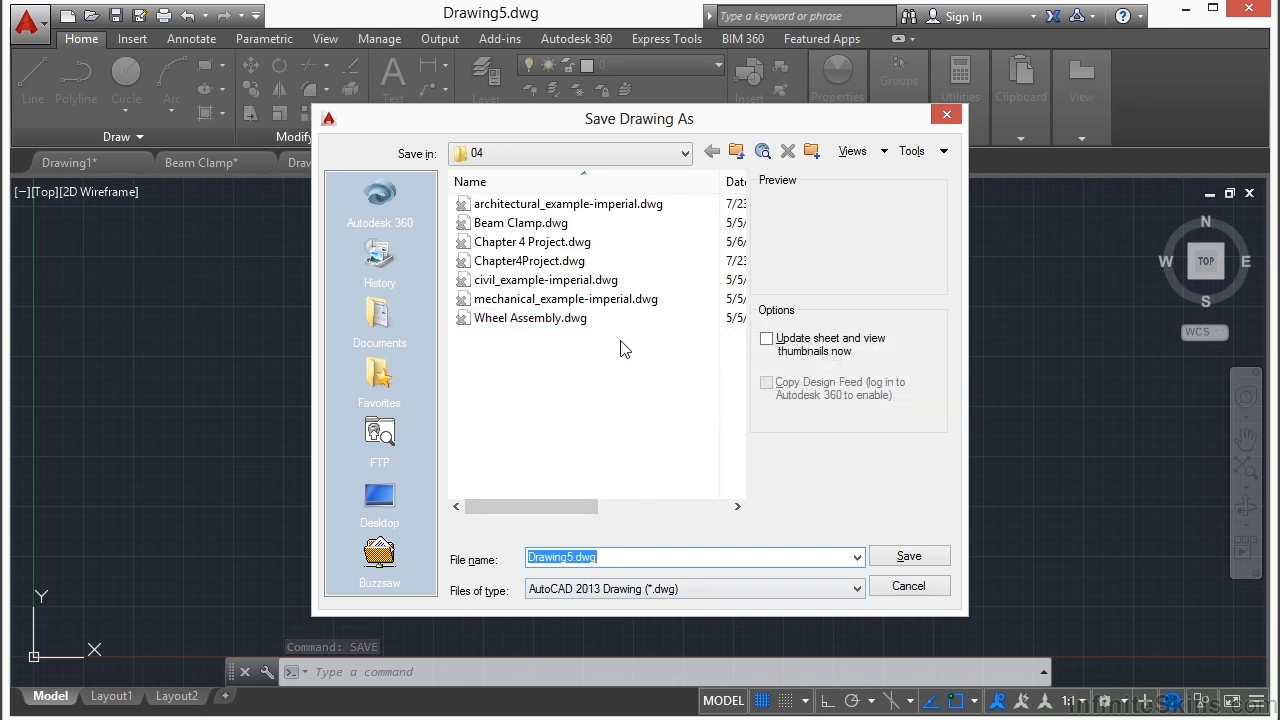
click(907, 586)
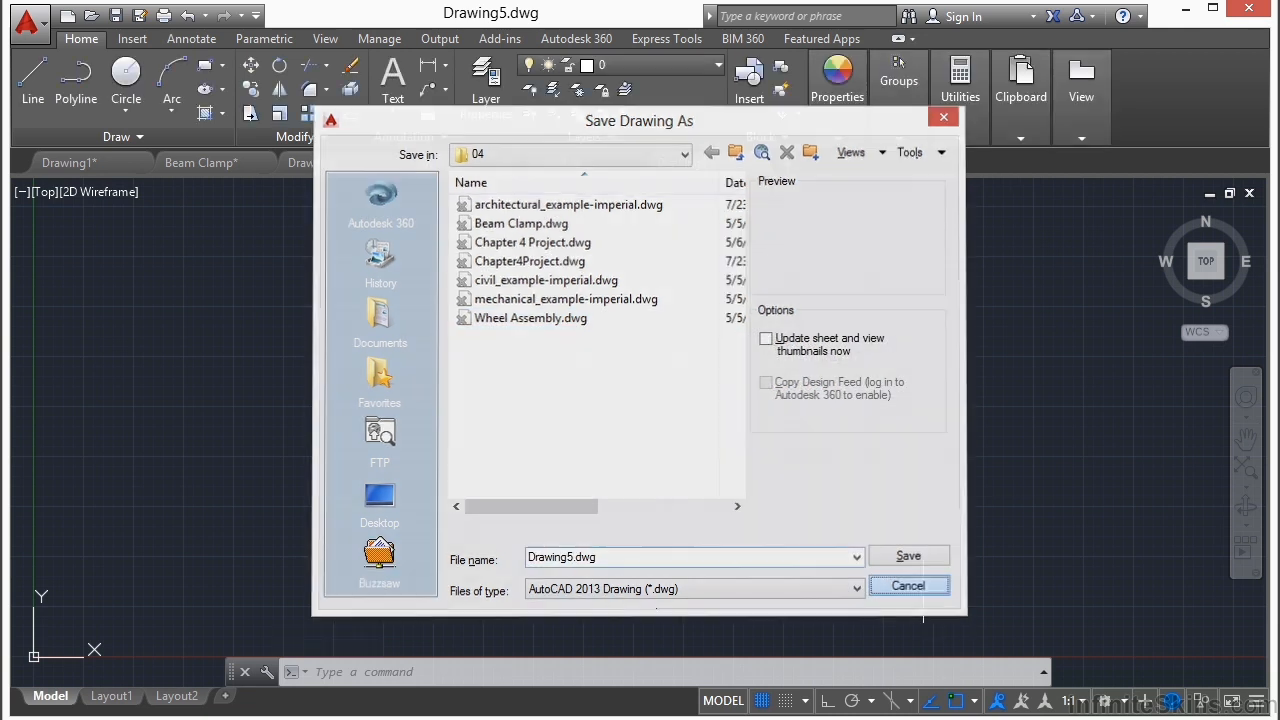
Switch to Beam Clamp.dwg, check the SAVE command's dialog without saving from it, and quick-save the drawing.
click(188, 164)
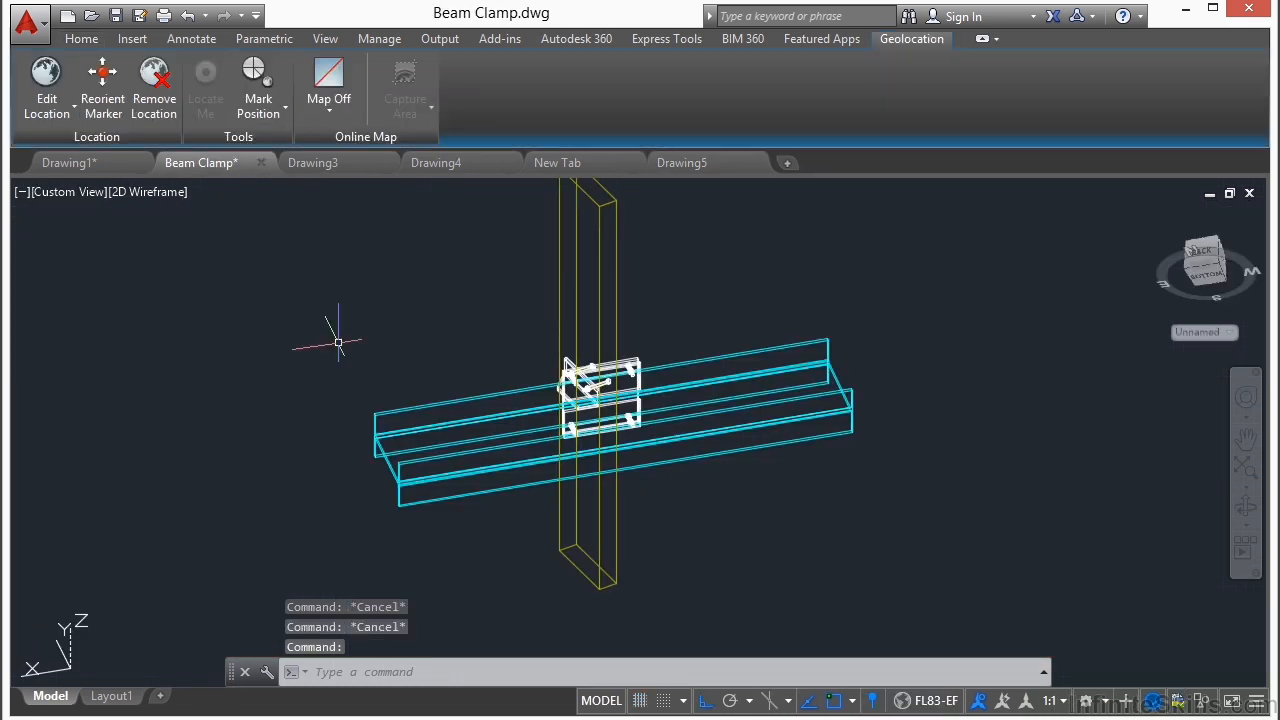
text(SAVE)
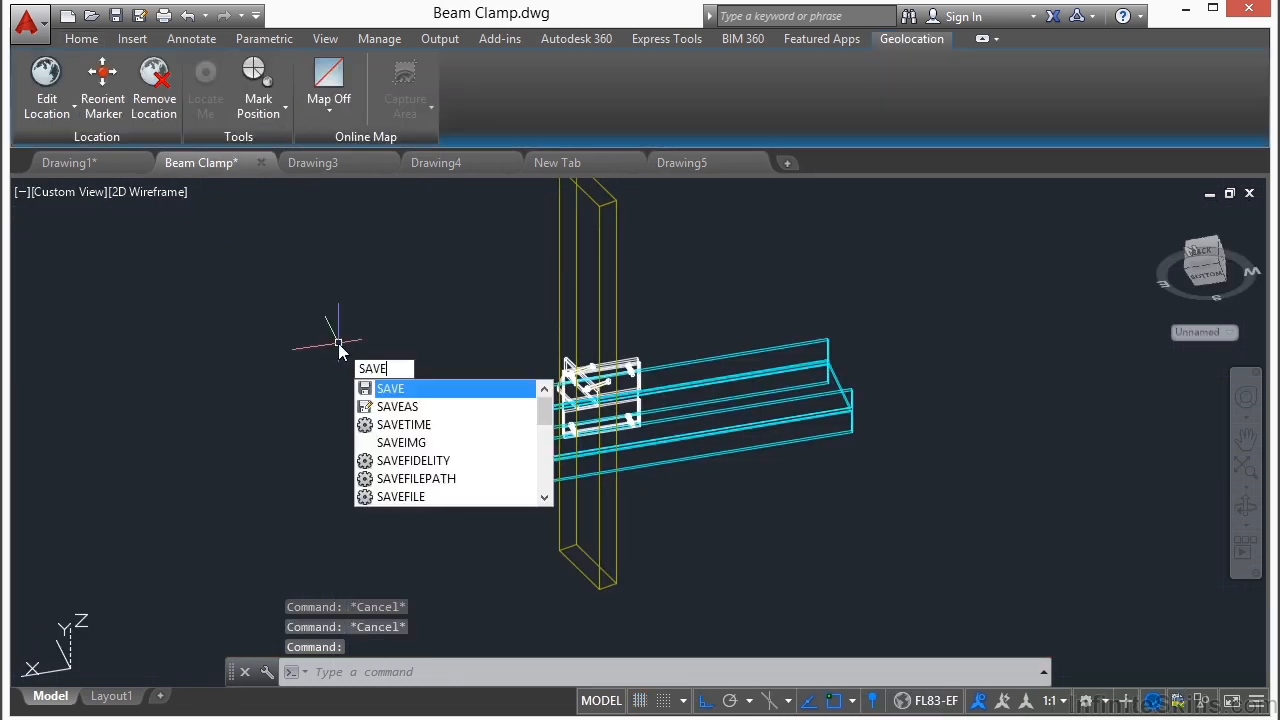
key(Return)
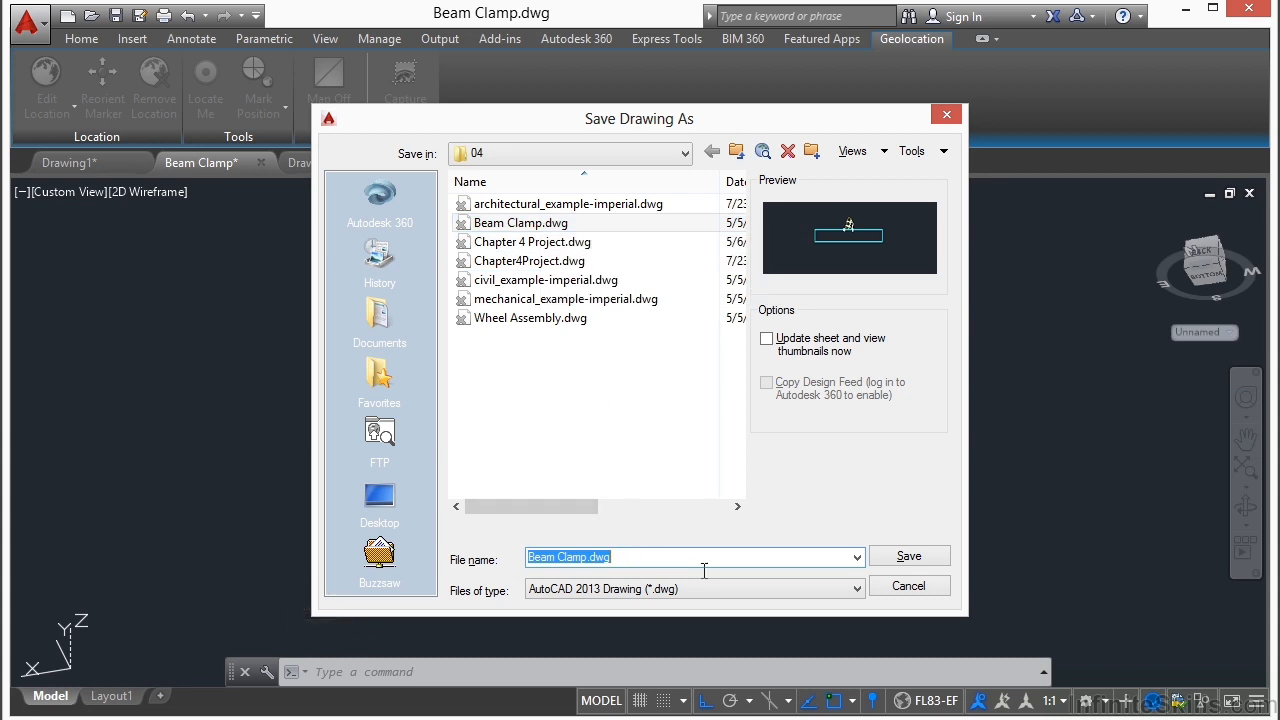
click(913, 587)
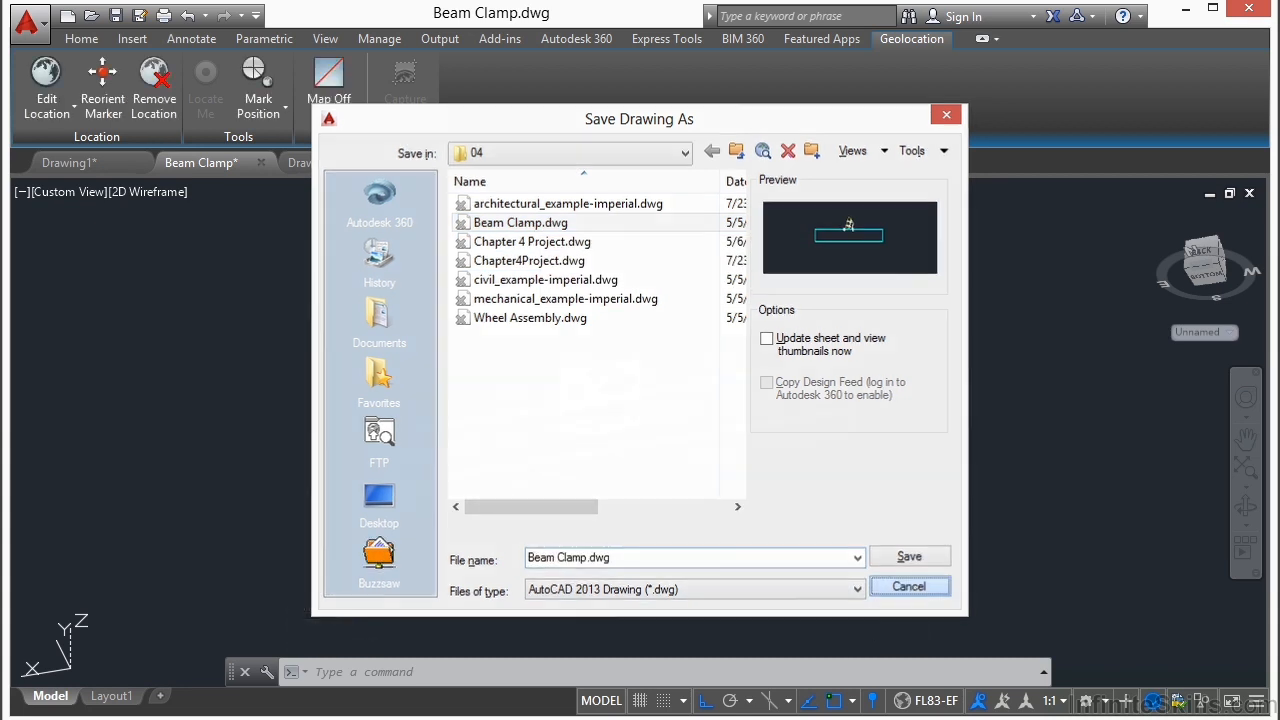
click(117, 16)
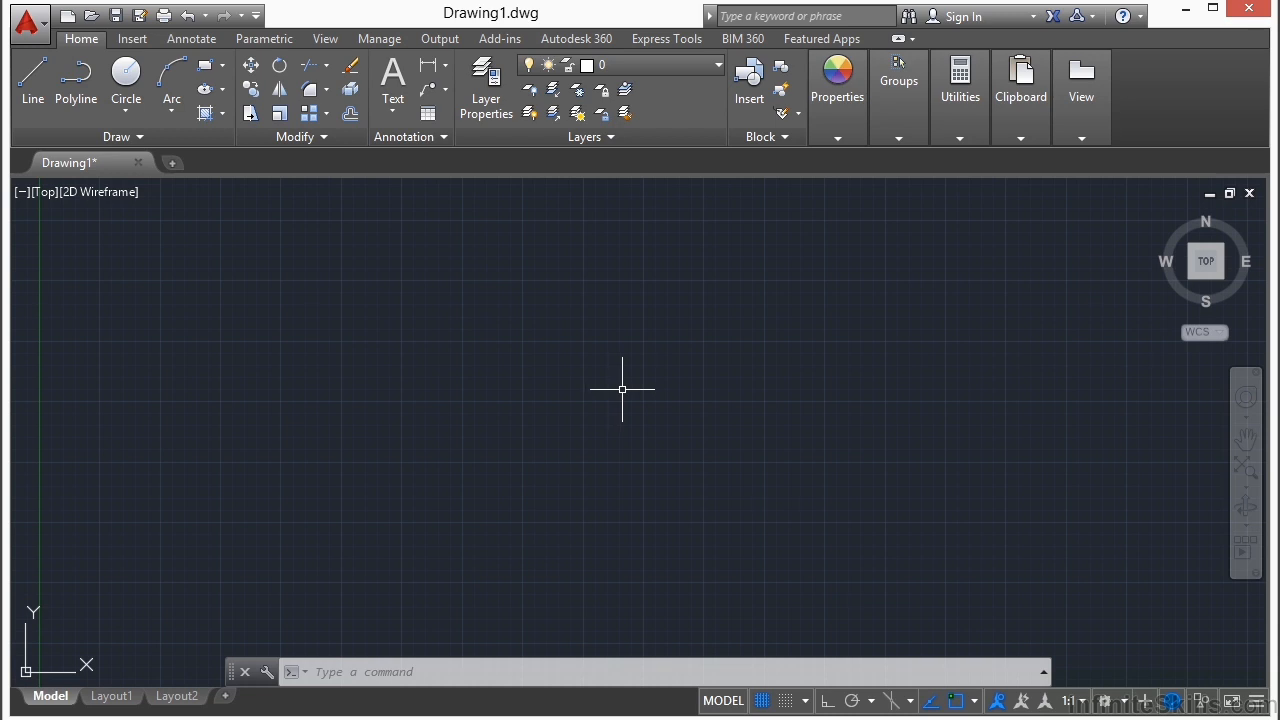
Try the CLOSE and EXIT commands with Drawing1 open, cancelling each one without closing anything.
text(CLOSE)
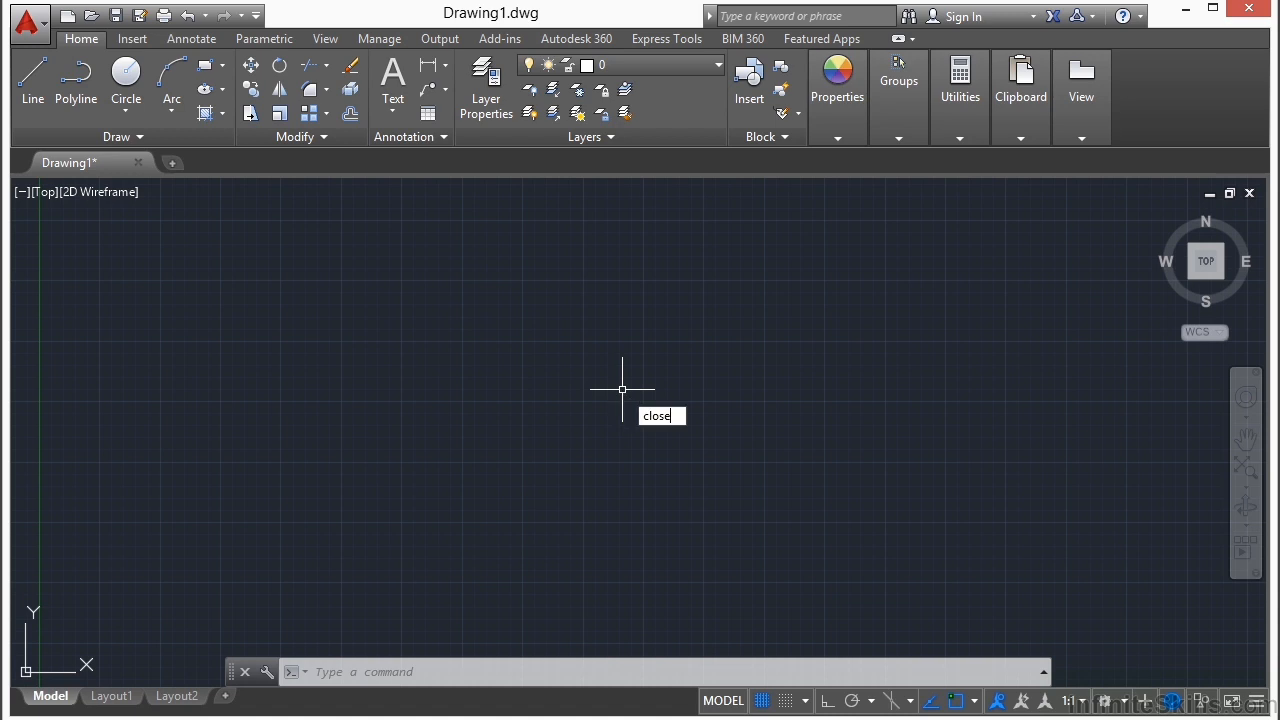
key(Return)
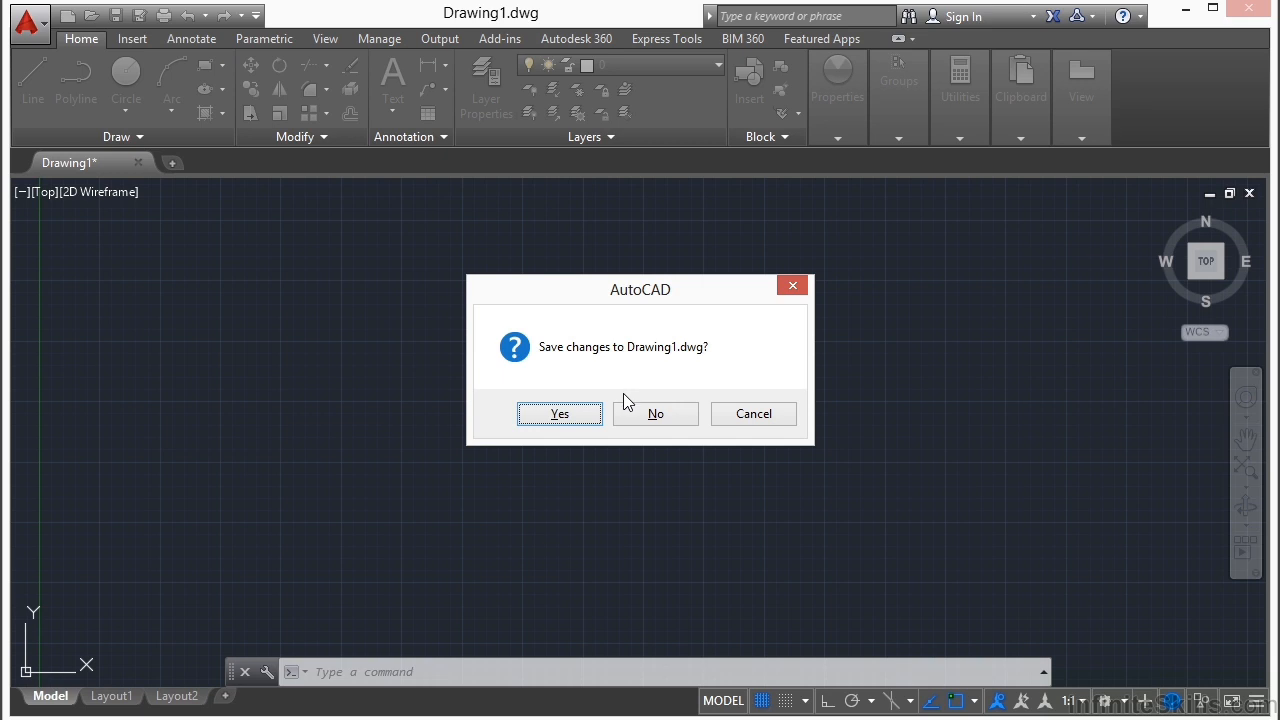
click(757, 427)
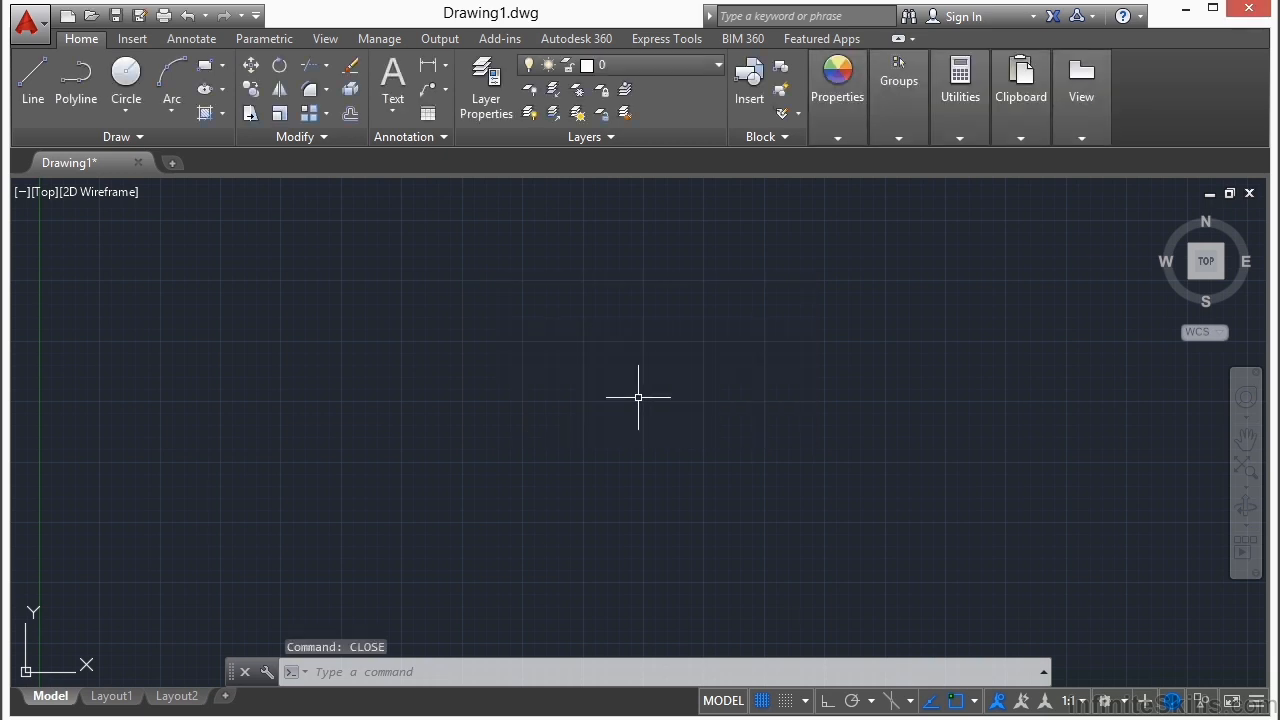
text(exit)
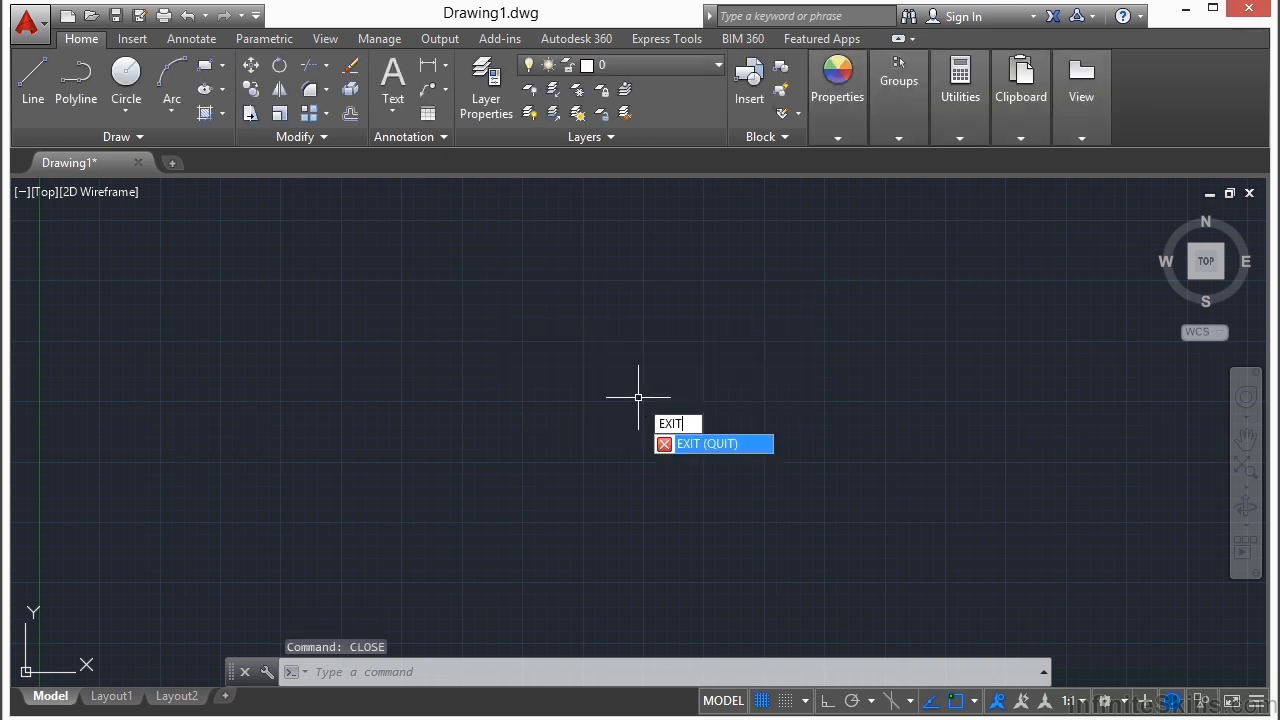
key(Return)
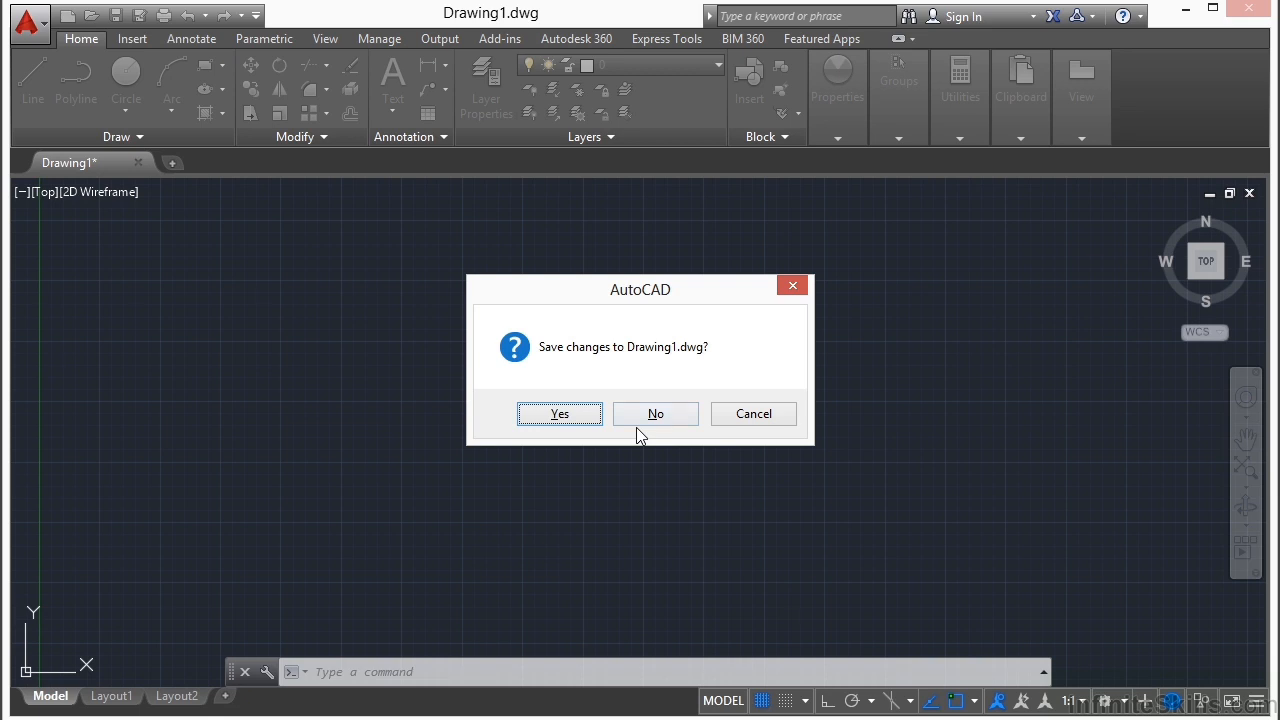
click(789, 419)
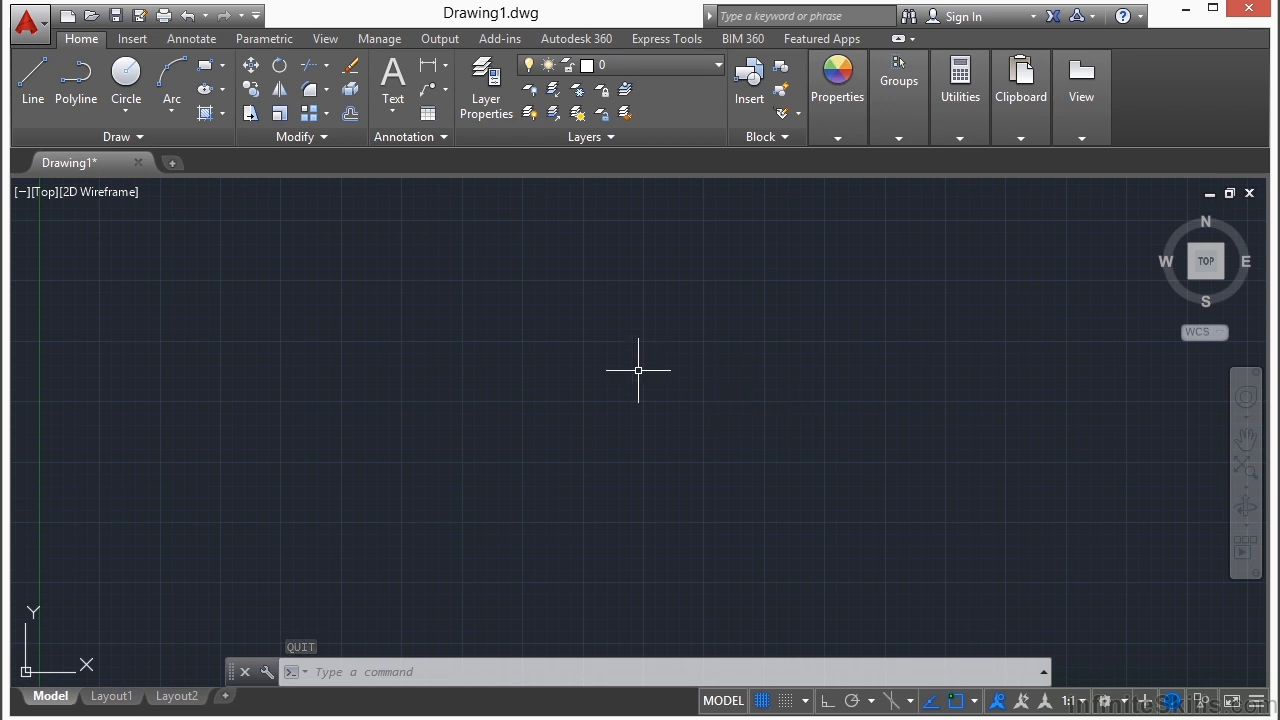
Close Drawing1 without saving its changes, and create a new drawing from the acad.dwt template.
mouse_move(1184, 222)
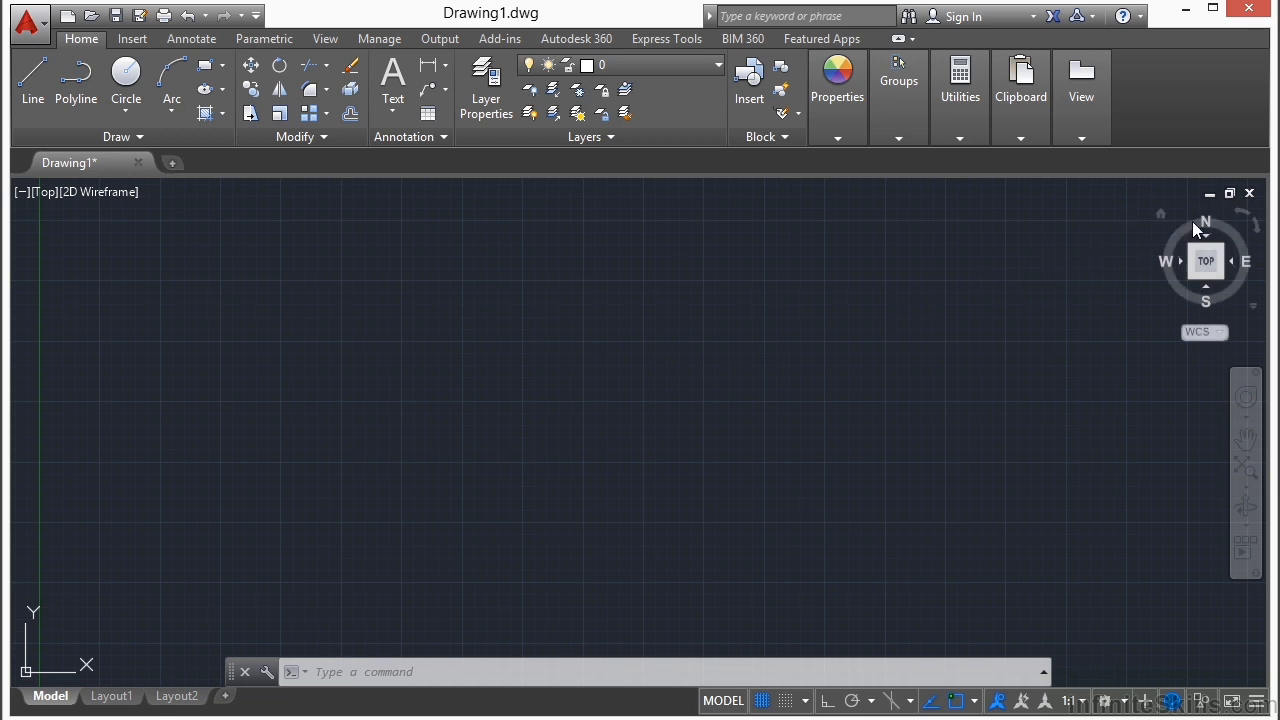
click(1250, 194)
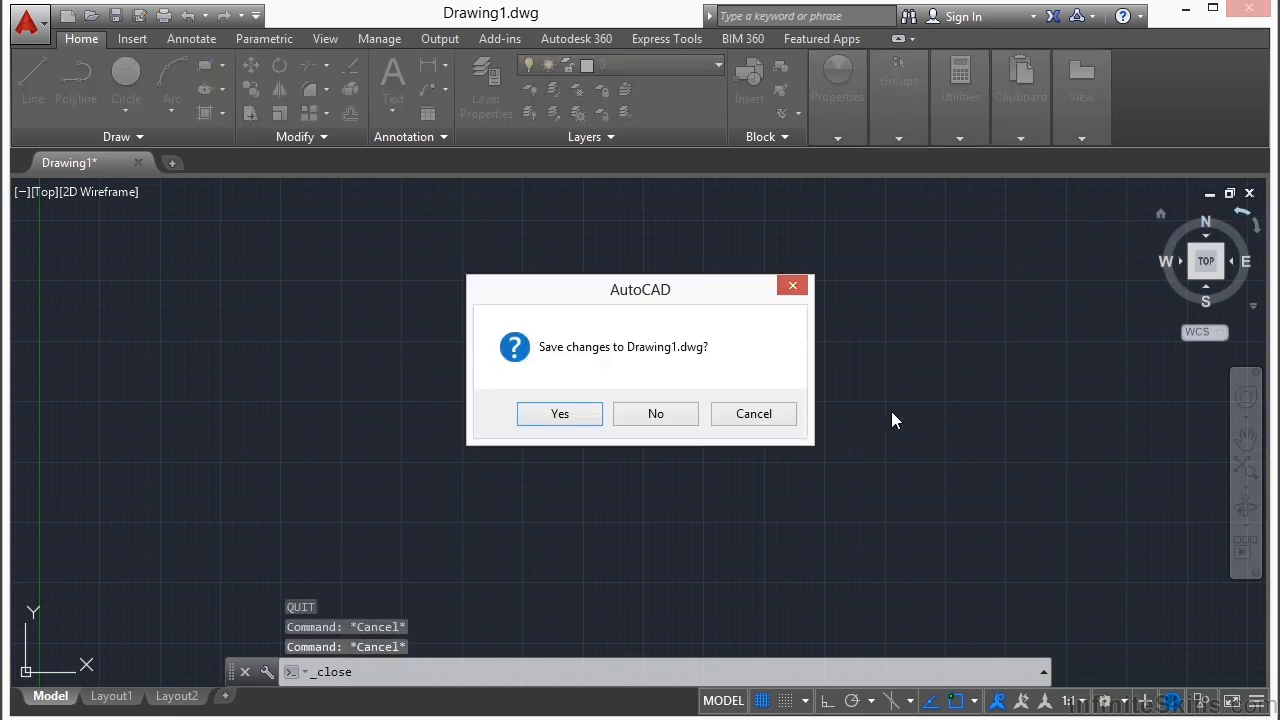
click(656, 415)
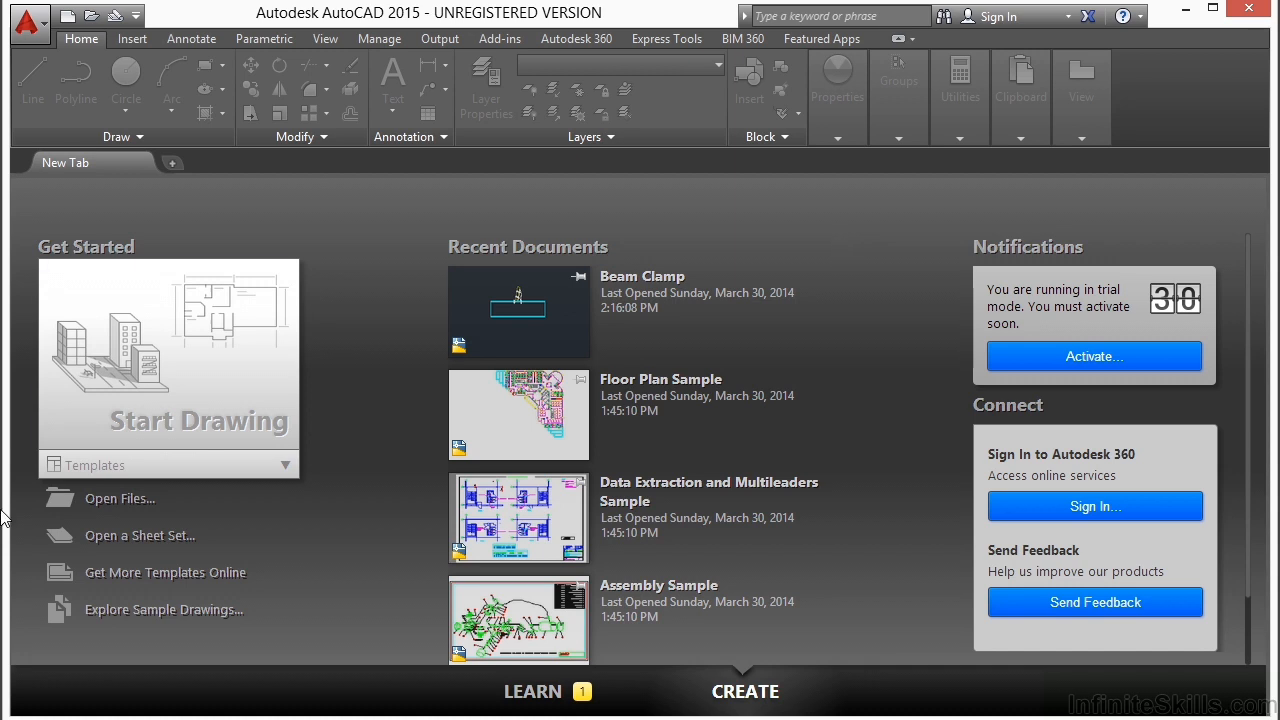
click(134, 468)
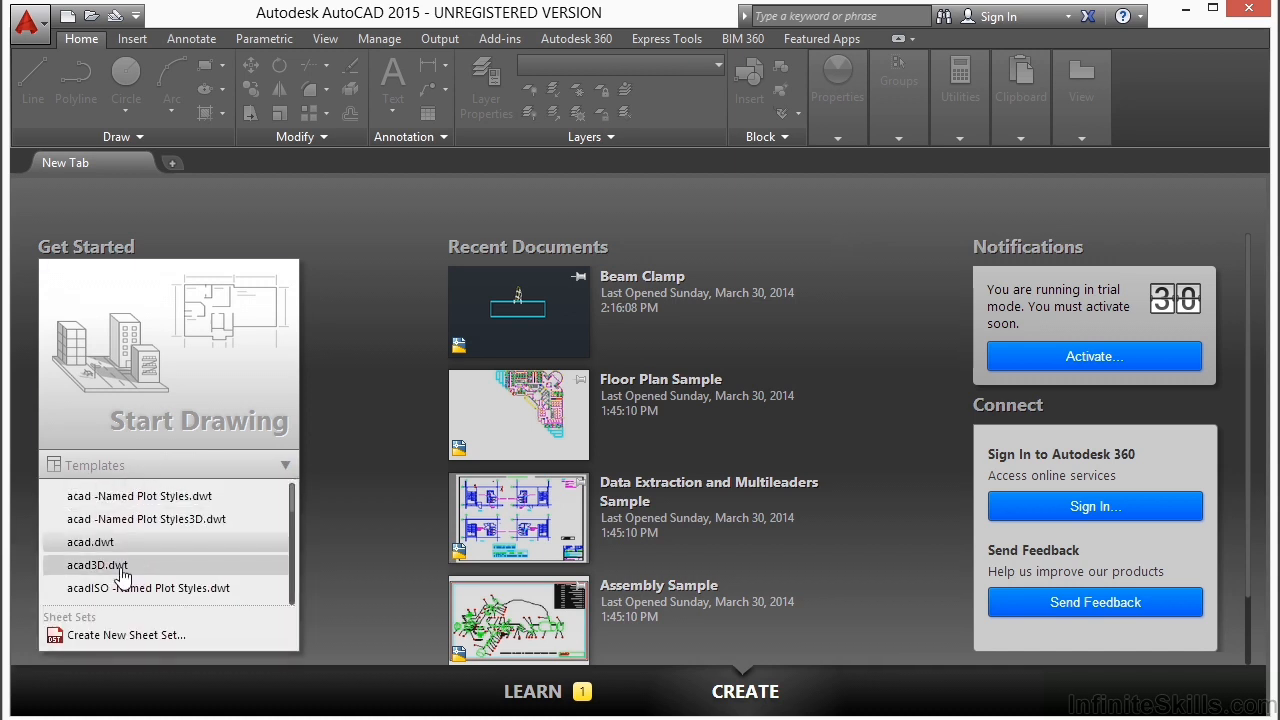
click(97, 545)
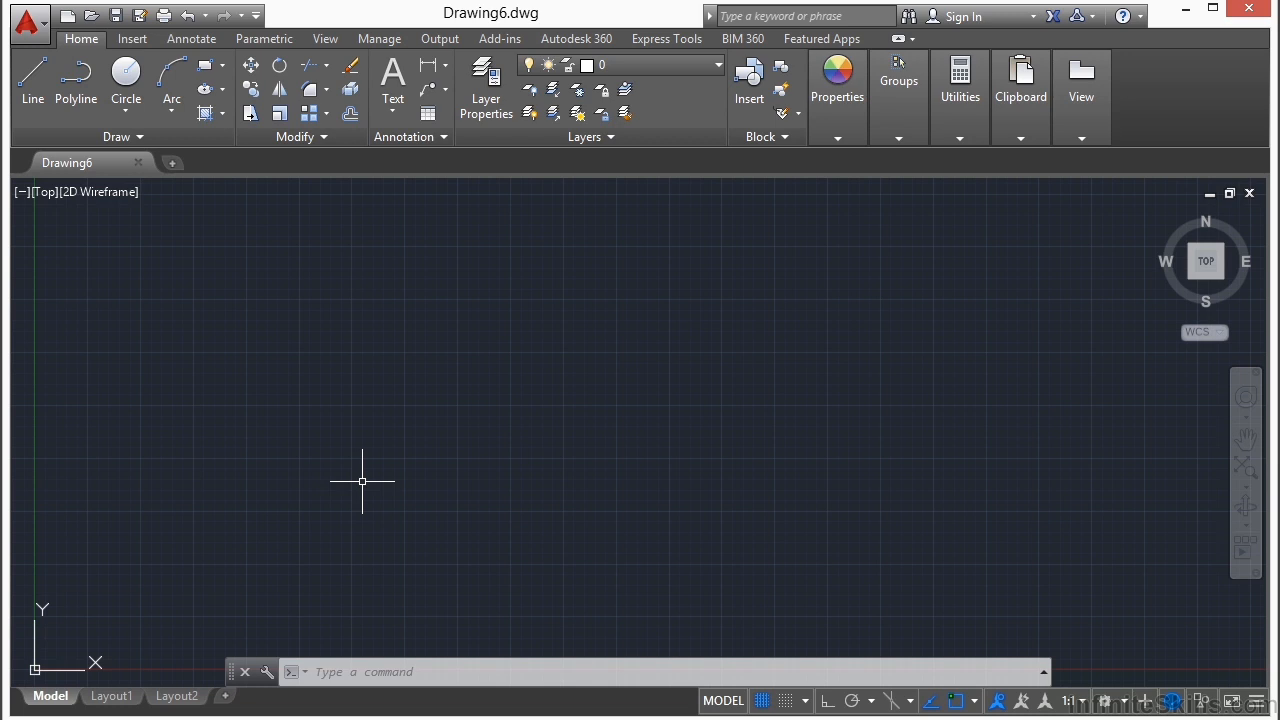
Quick-save Drawing6 to examine the available save locations and the file name, and leave the dialog without saving.
click(115, 17)
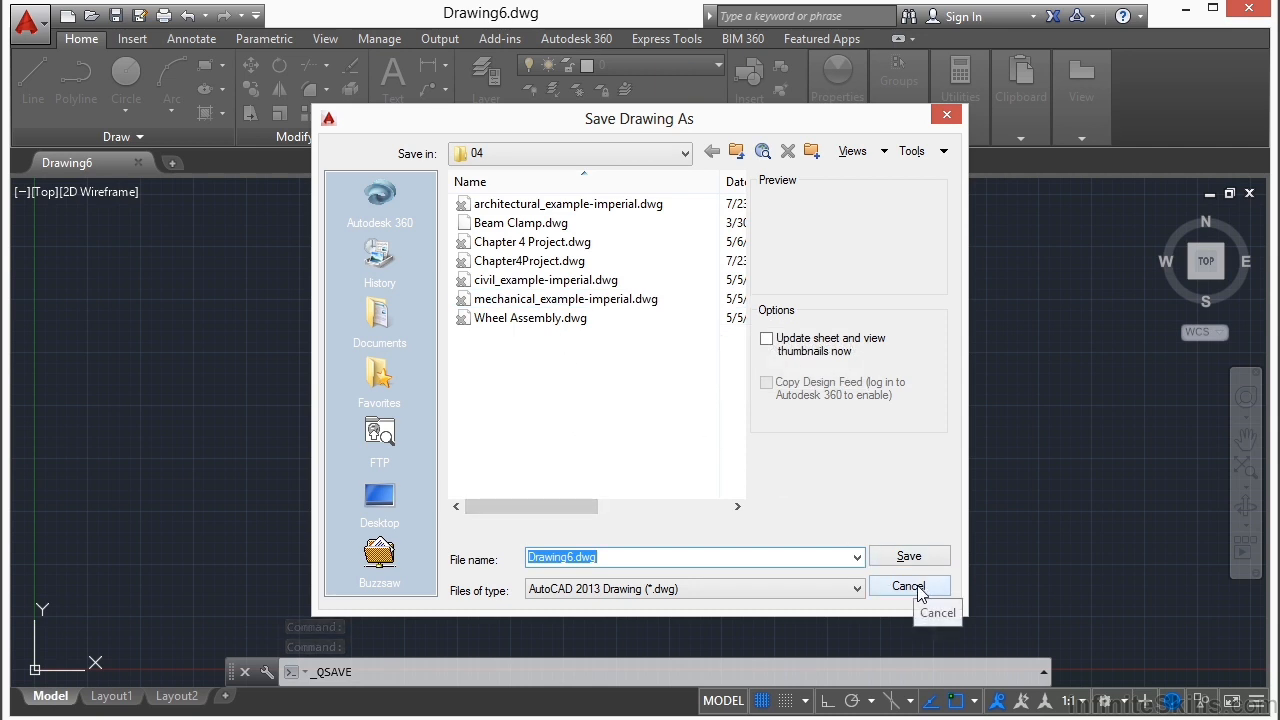
click(684, 154)
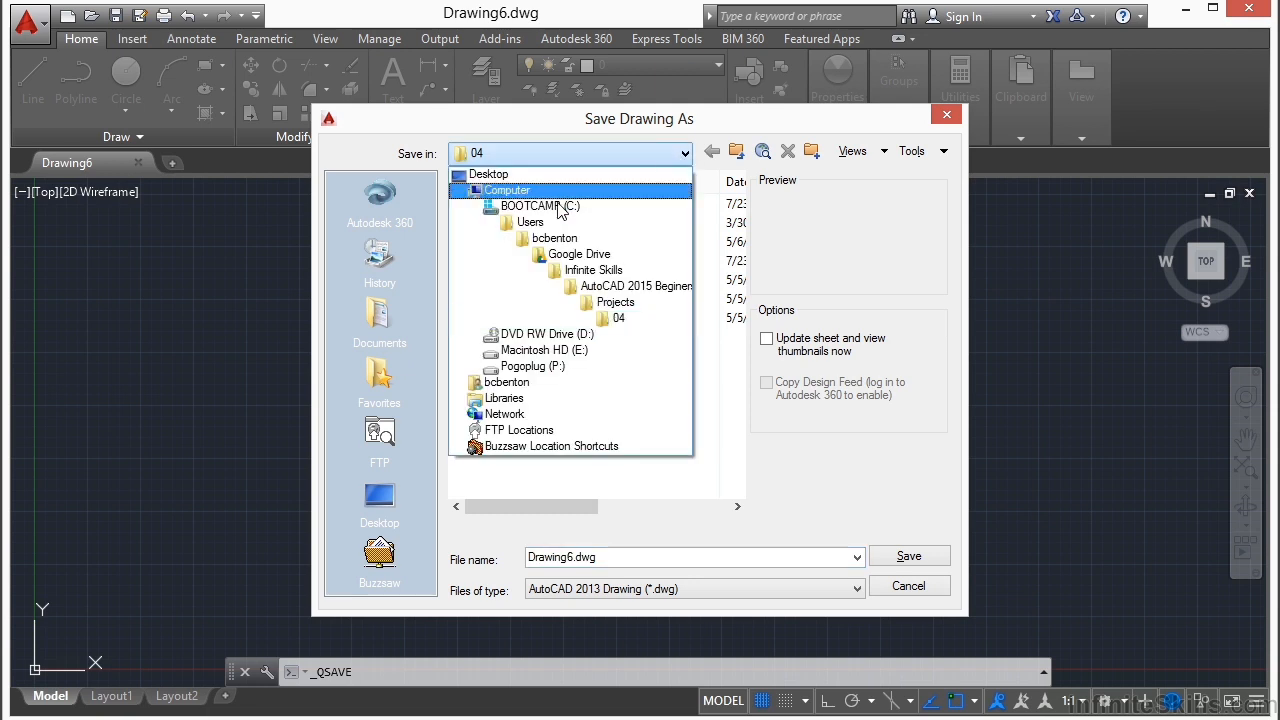
click(752, 470)
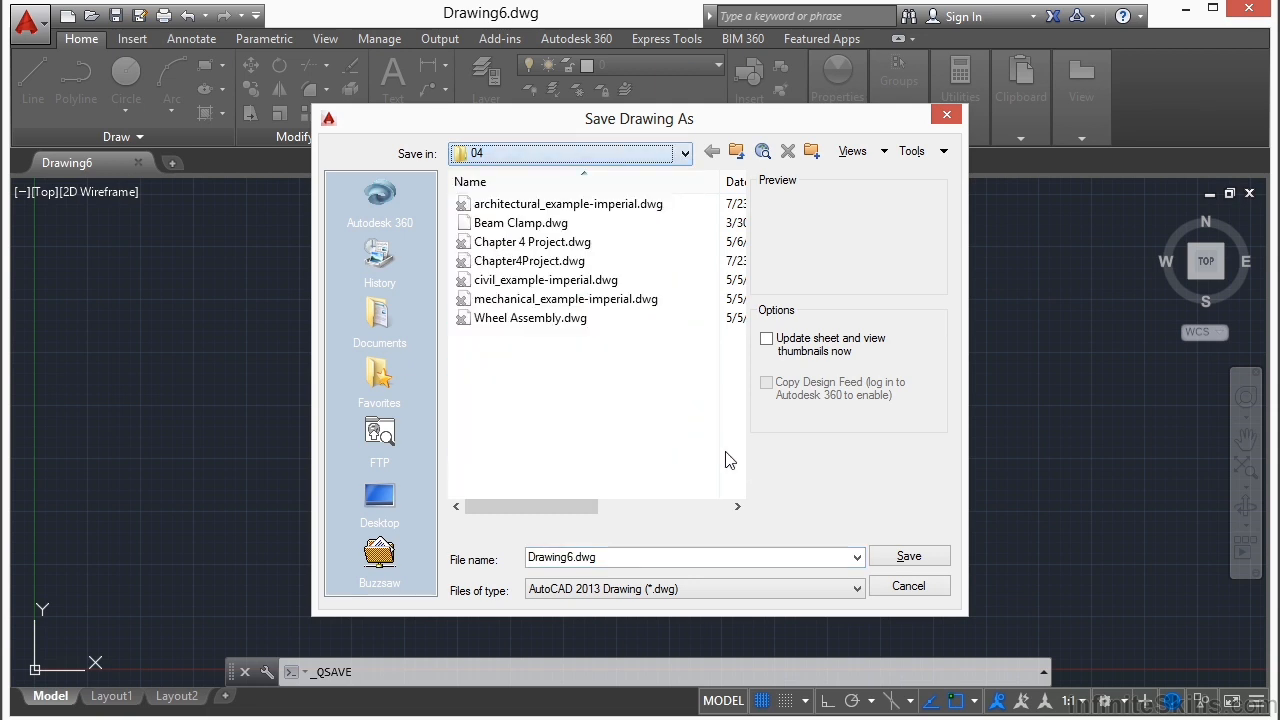
click(612, 564)
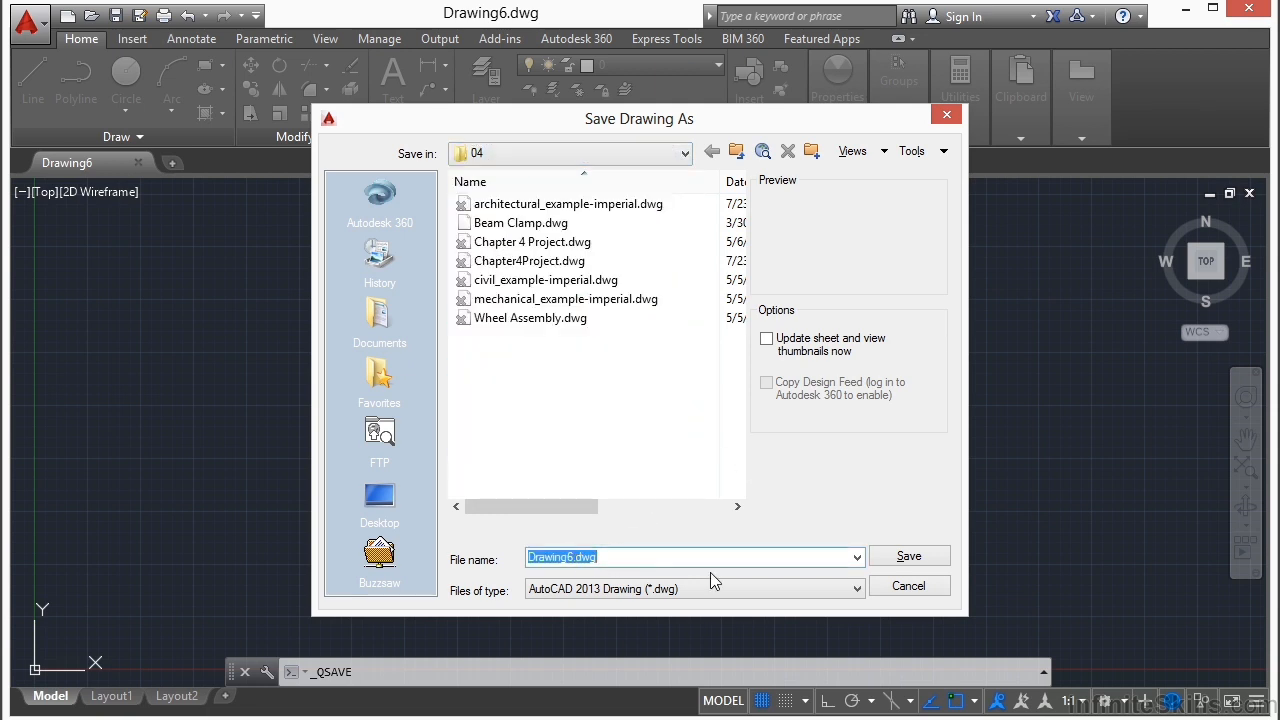
click(909, 588)
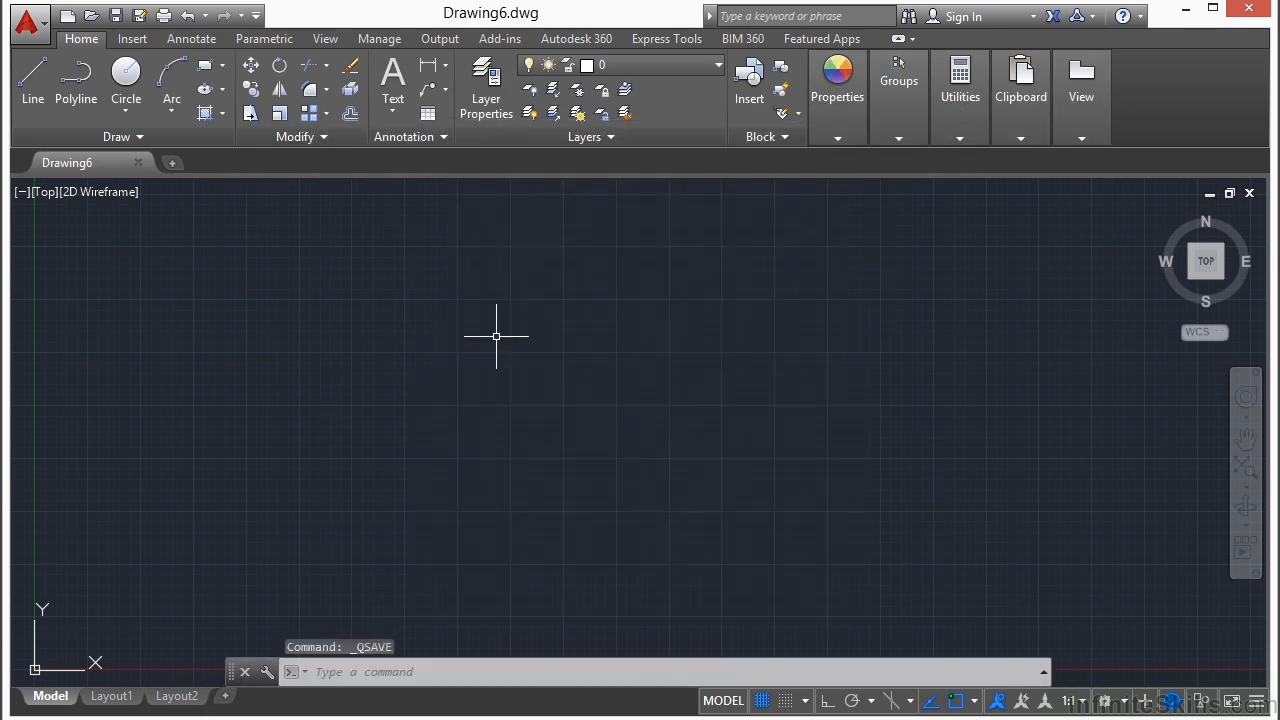
Check the application-level Save option for Drawing6 after abandoning the SAVE command, and leave its dialog without saving.
text(SAVE)
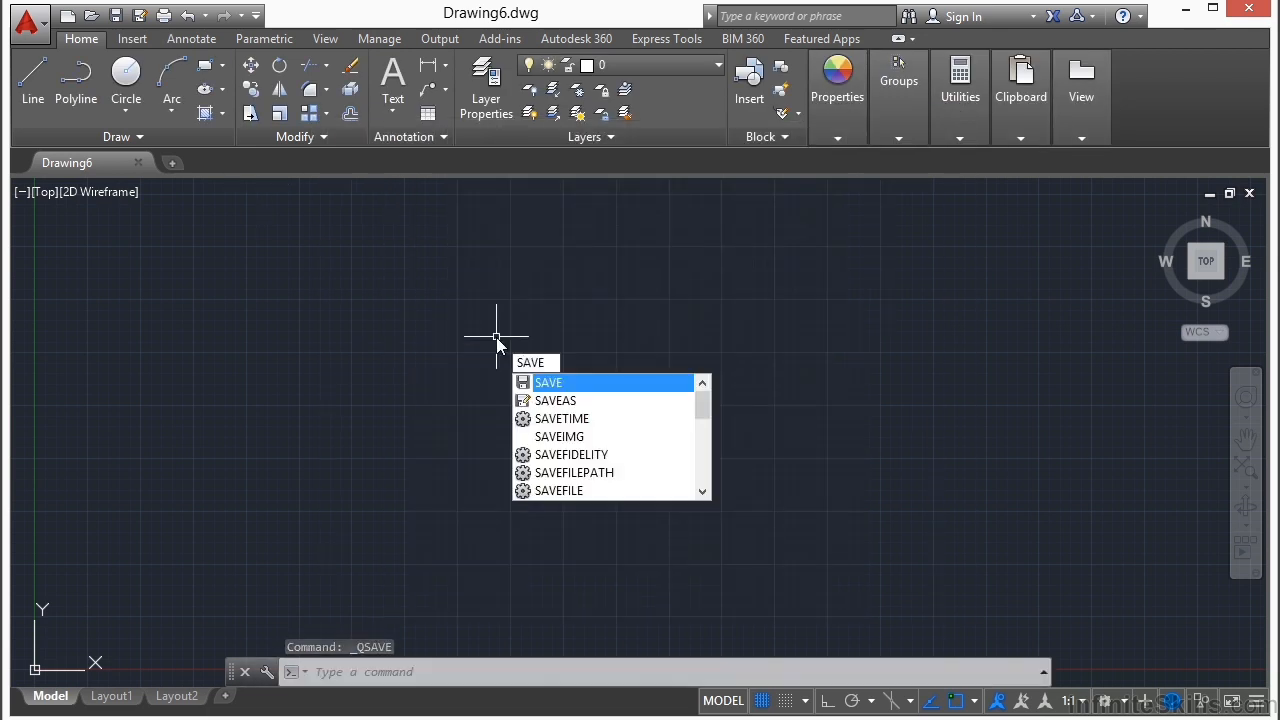
key(Escape)
click(27, 22)
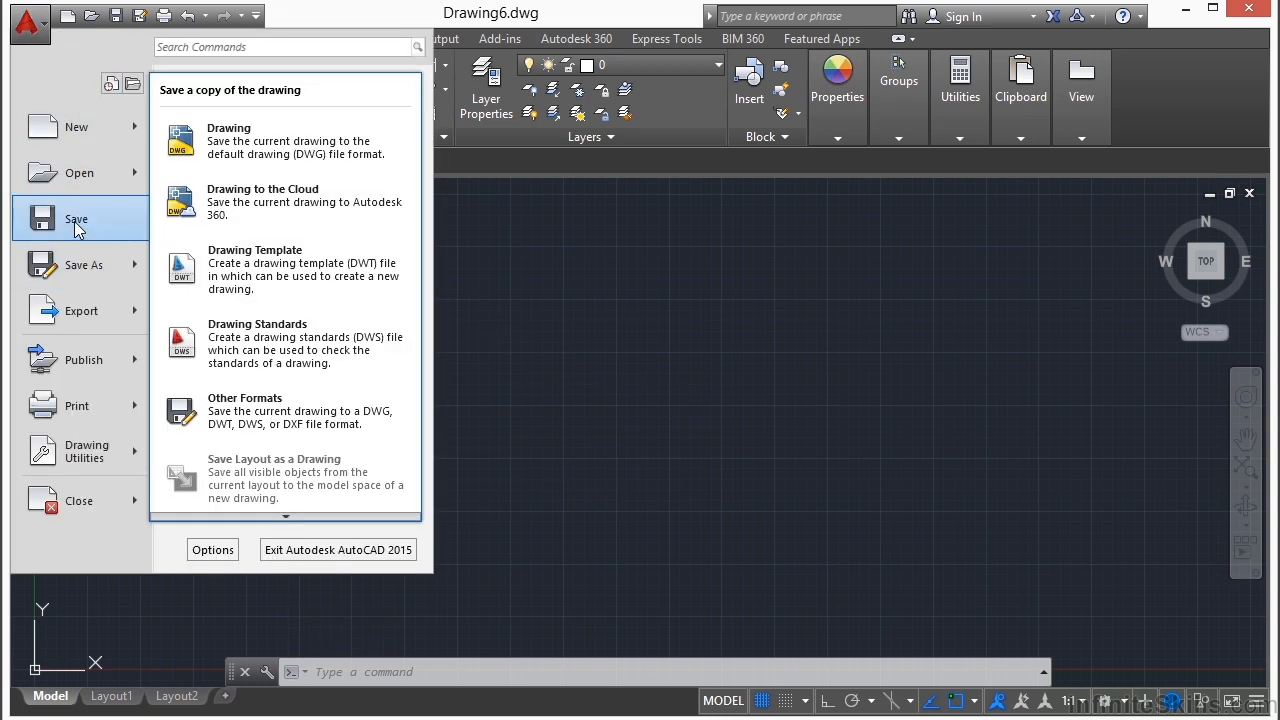
click(75, 225)
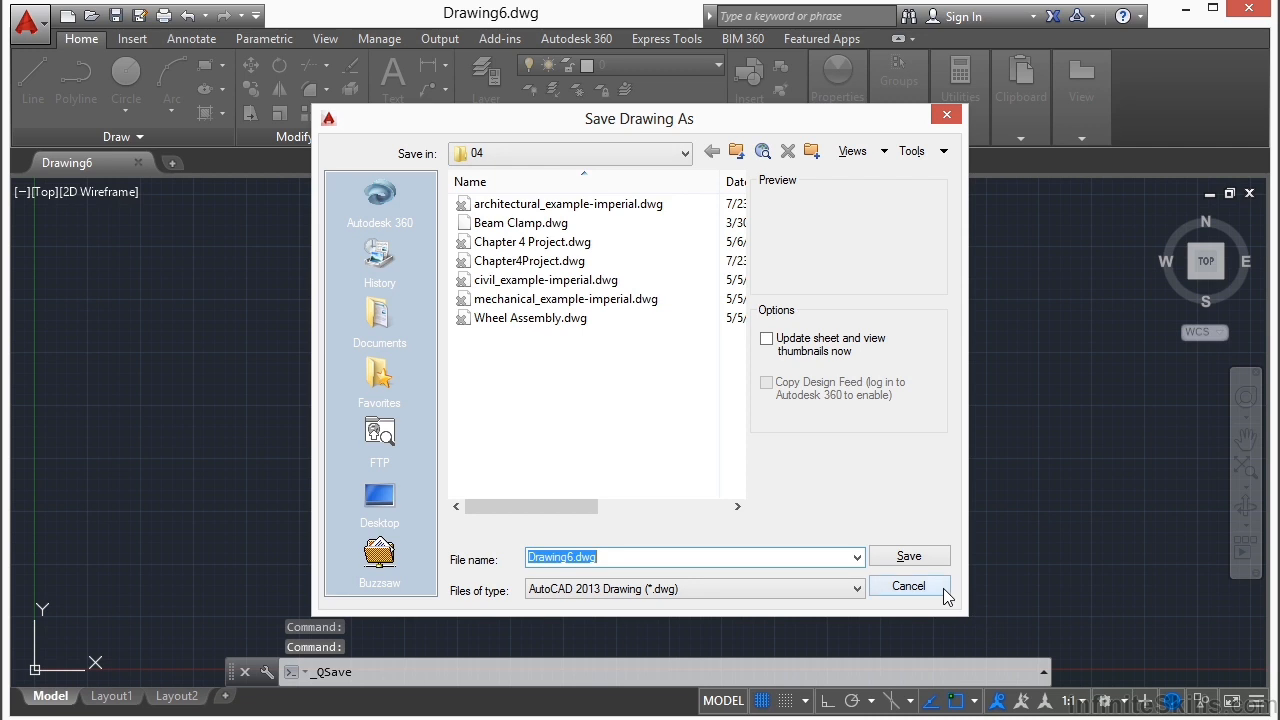
click(942, 586)
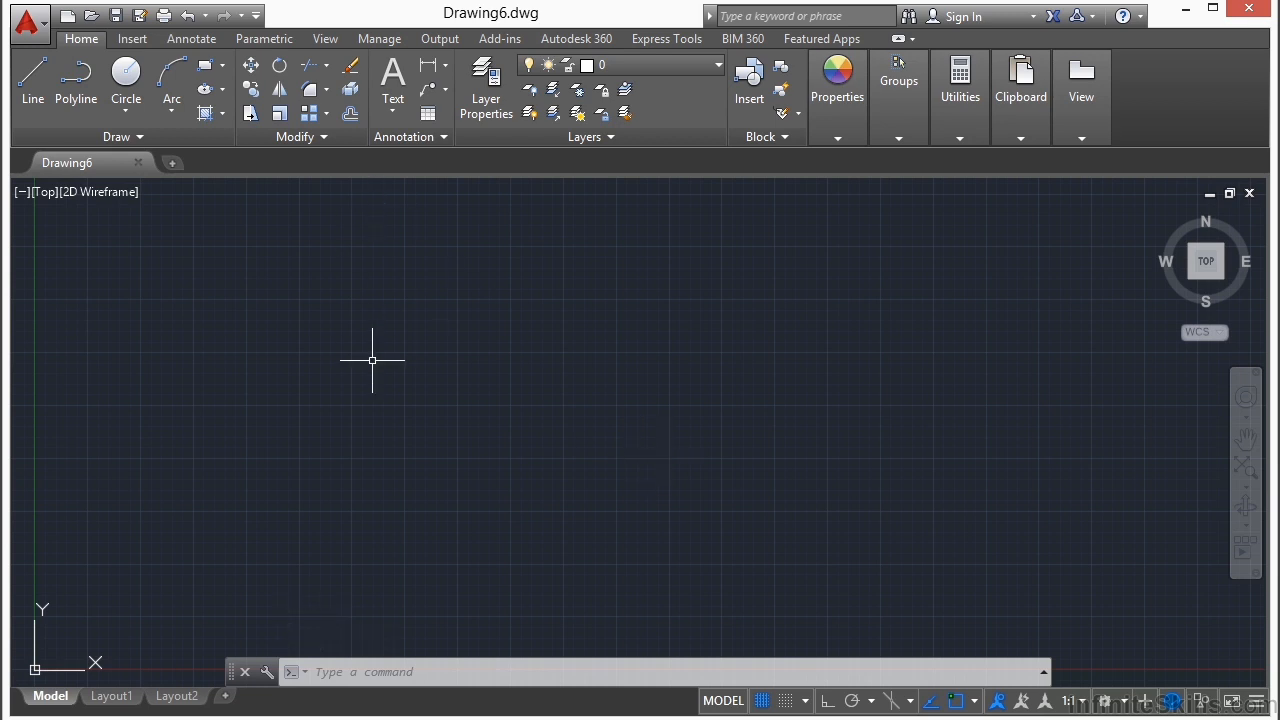
Save the new drawing as Drawing6.dwg in folder 04 with the SAVE command.
text(SAVE)
key(Return)
click(908, 558)
key(Escape)
key(Escape)
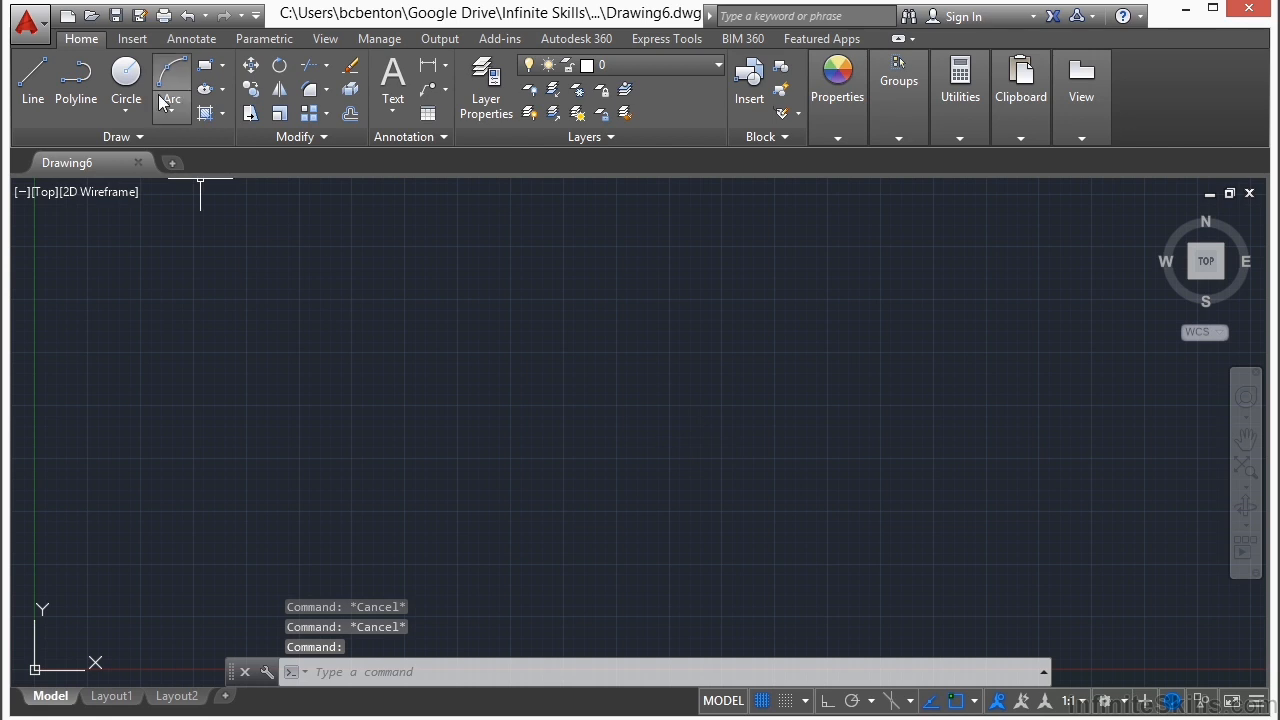
Draw a single, nearly horizontal line in the upper middle of Drawing6 and quick-save the drawing.
text(l)
key(Return)
click(329, 358)
click(543, 353)
right_click(567, 357)
click(609, 370)
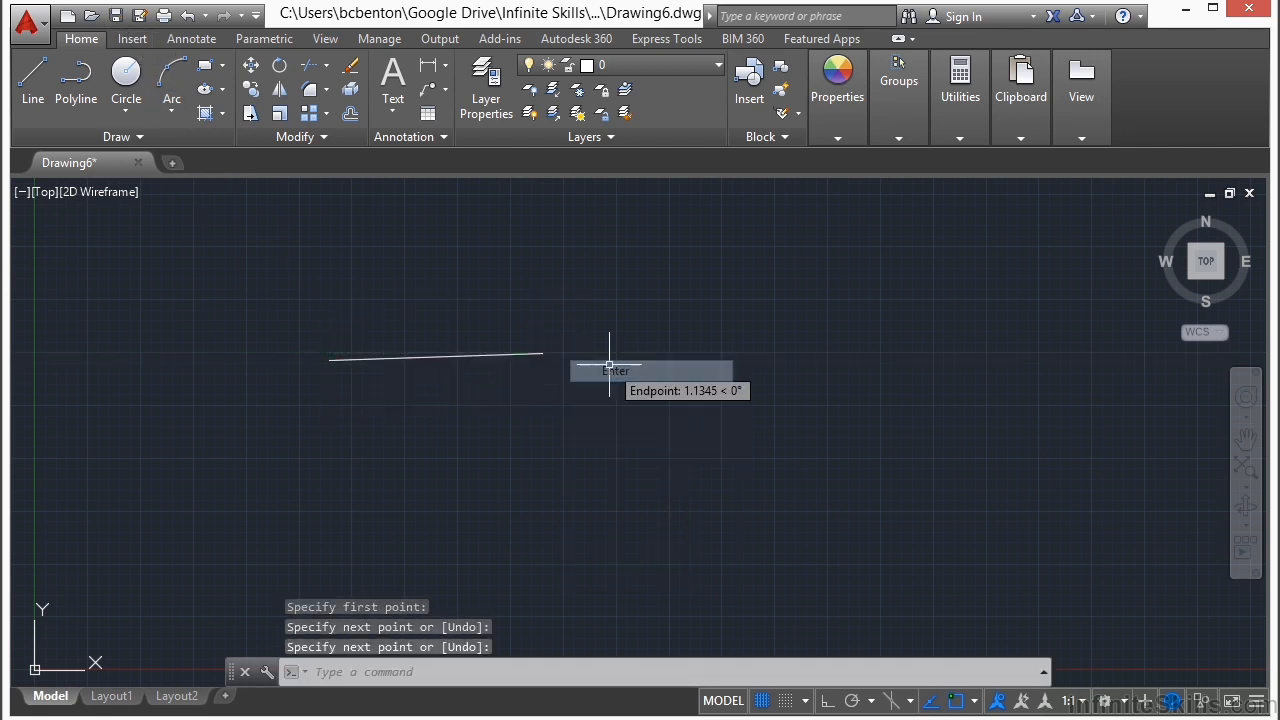
click(115, 16)
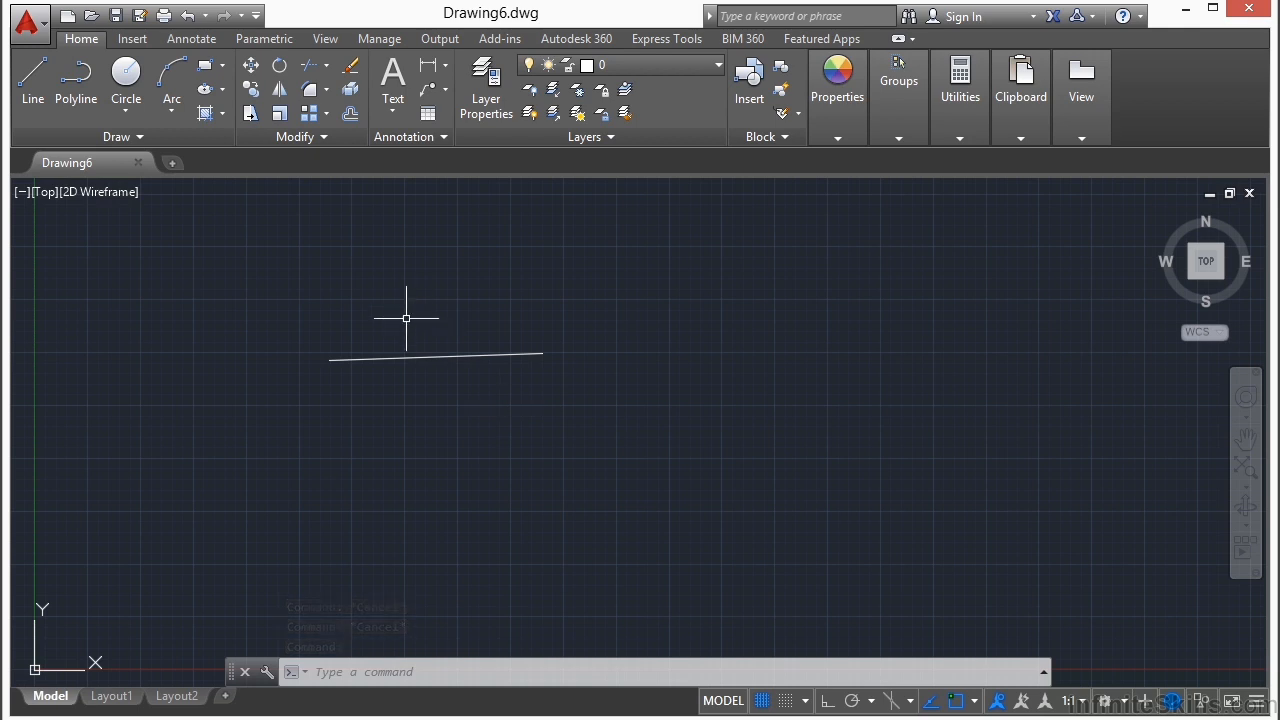
Check the Save As dialog and the application-level save options for Drawing6, leaving them without saving a copy.
click(141, 22)
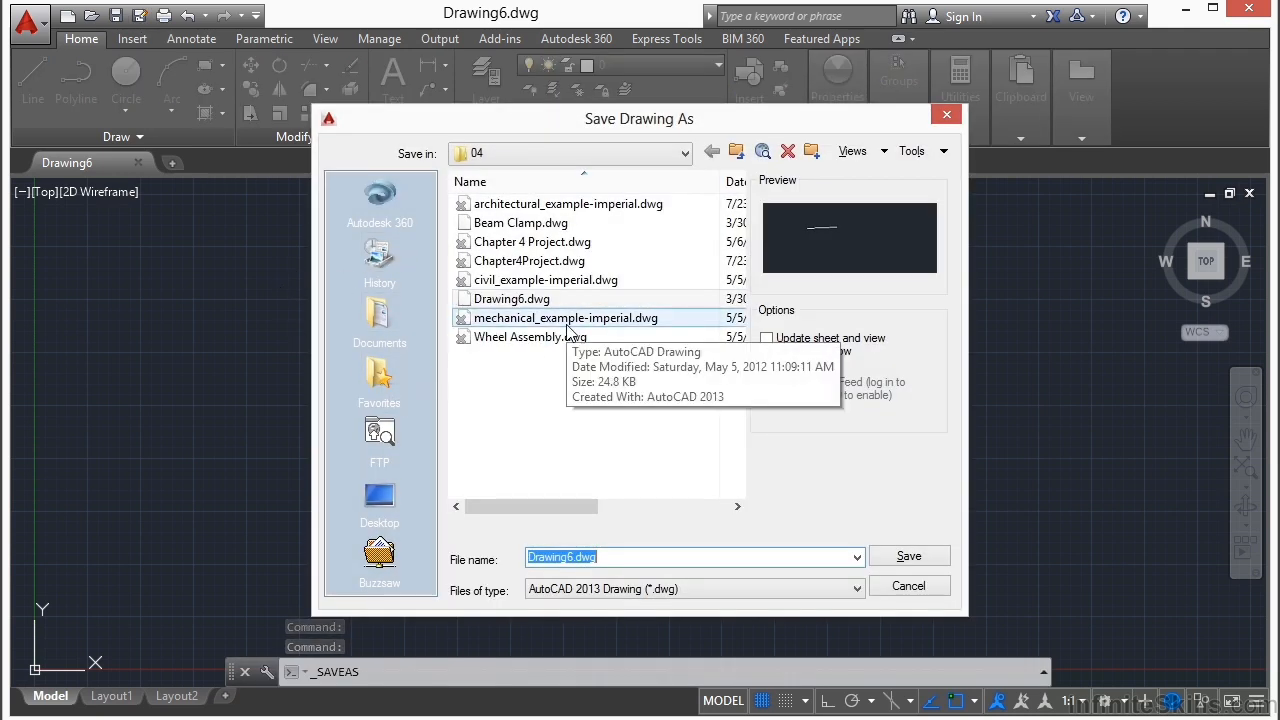
click(908, 586)
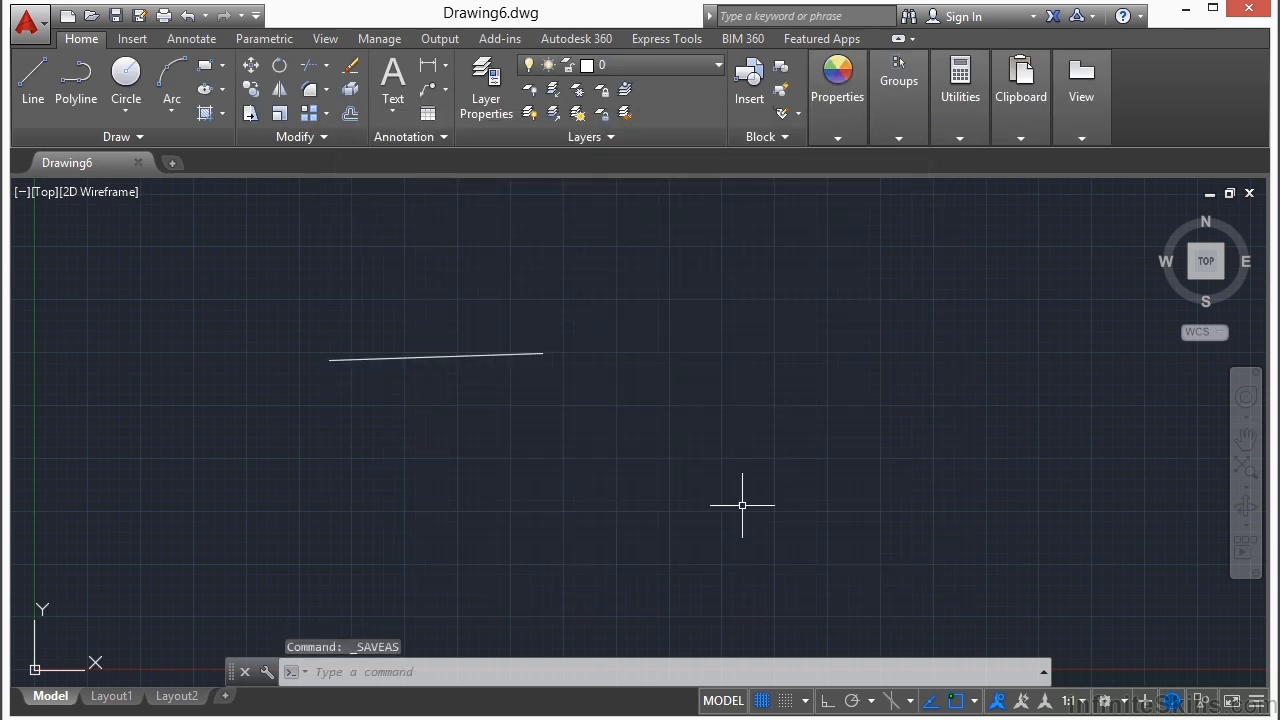
click(37, 33)
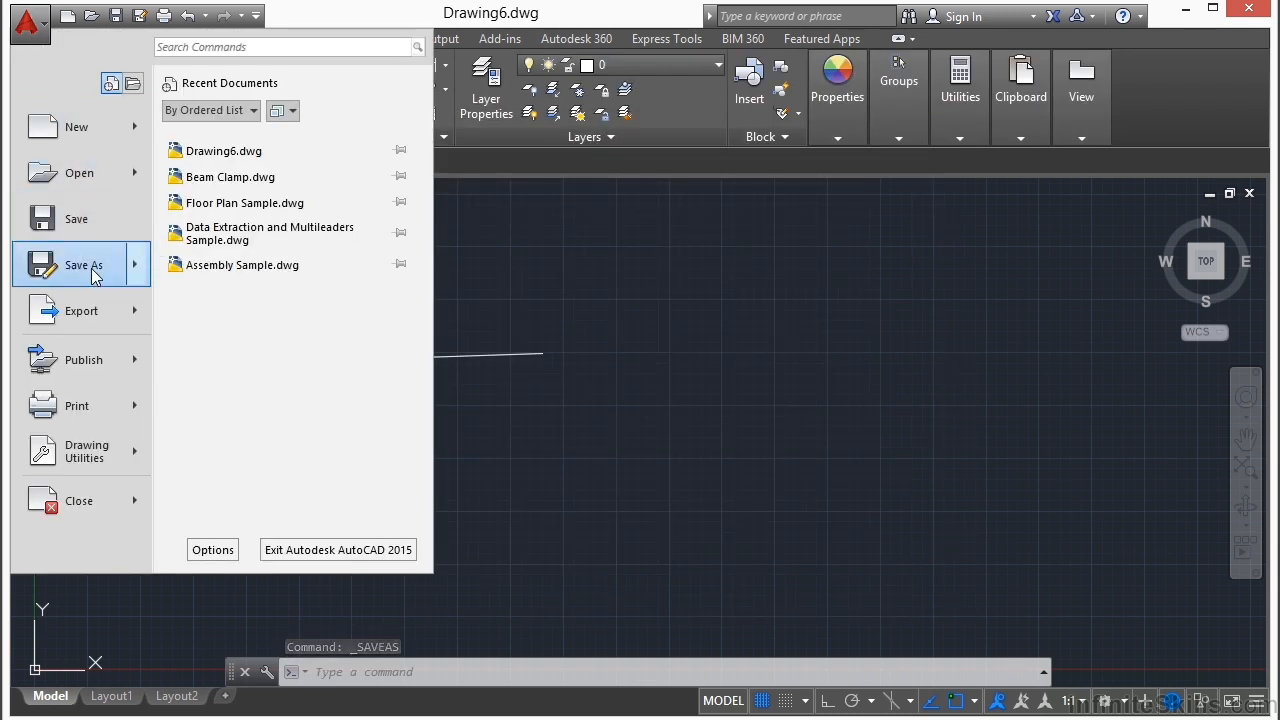
click(82, 217)
key(Escape)
key(Escape)
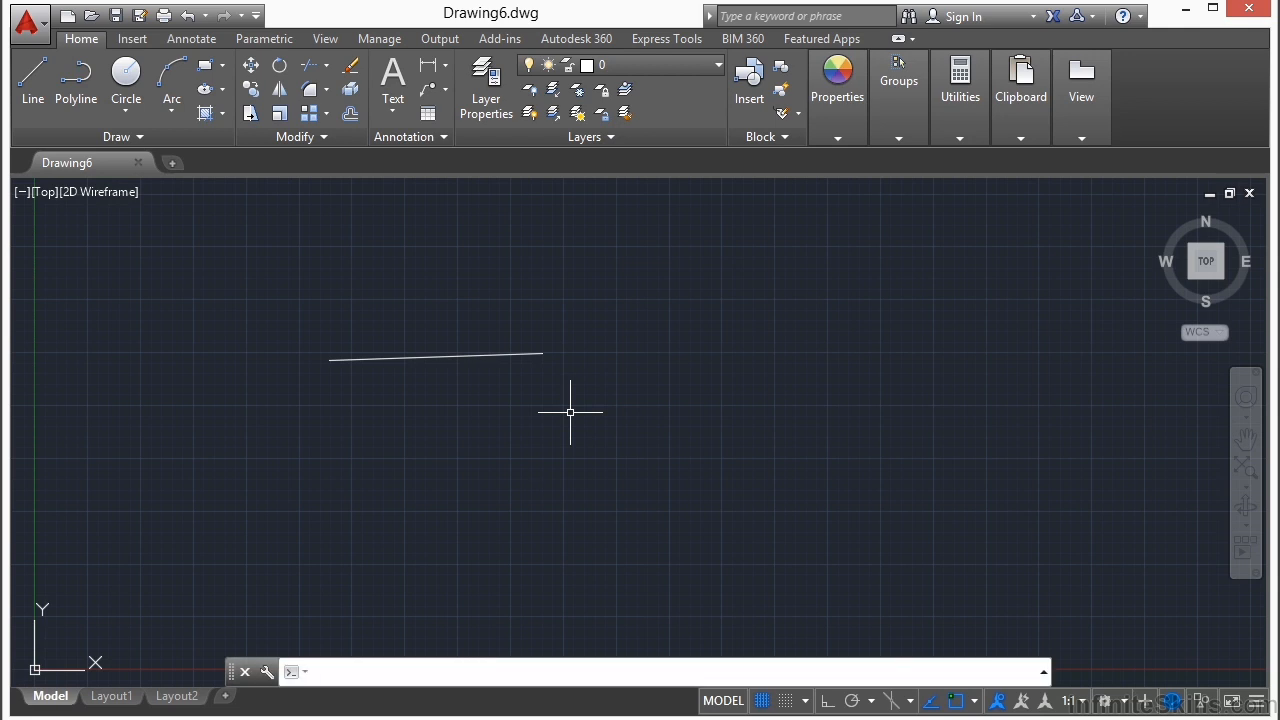
Review the command history of the save commands, and undo the line drawn in Drawing6.
key(F2)
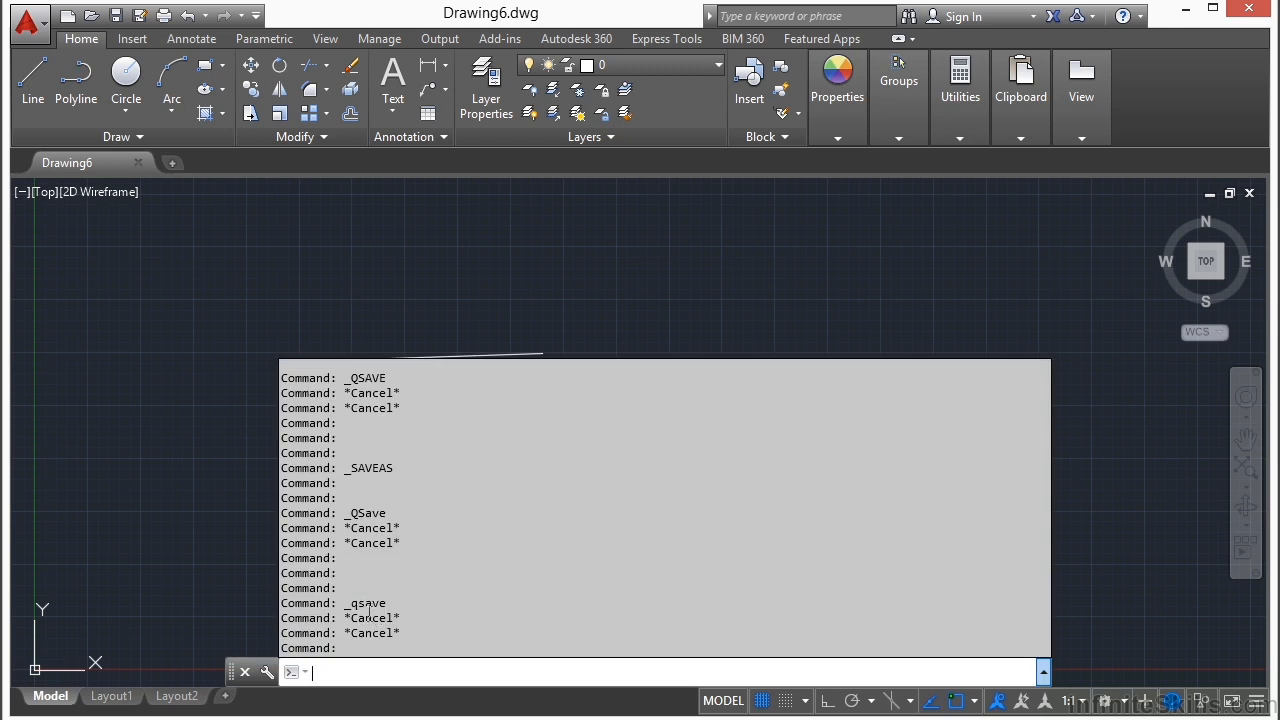
key(F2)
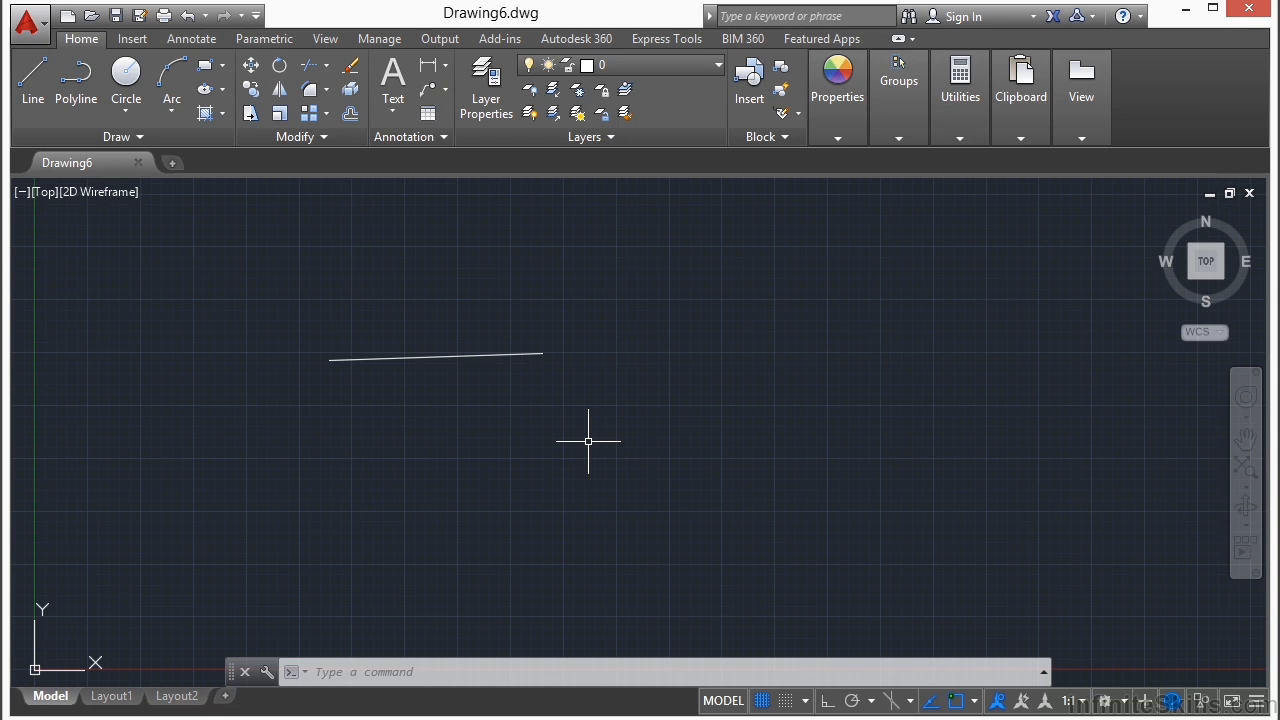
key(ctrl+z)
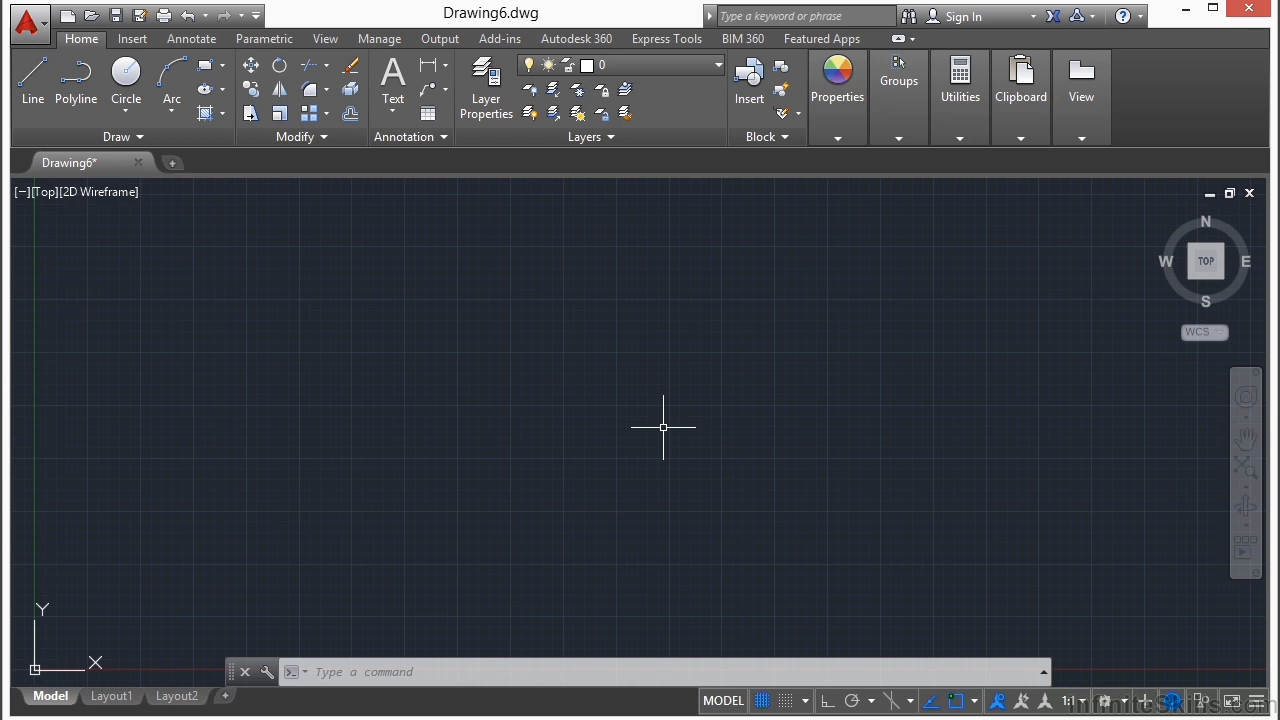
Open the drawing mechanical_example-imperial.dwg from folder 04 with the OPEN command.
text(open)
key(Return)
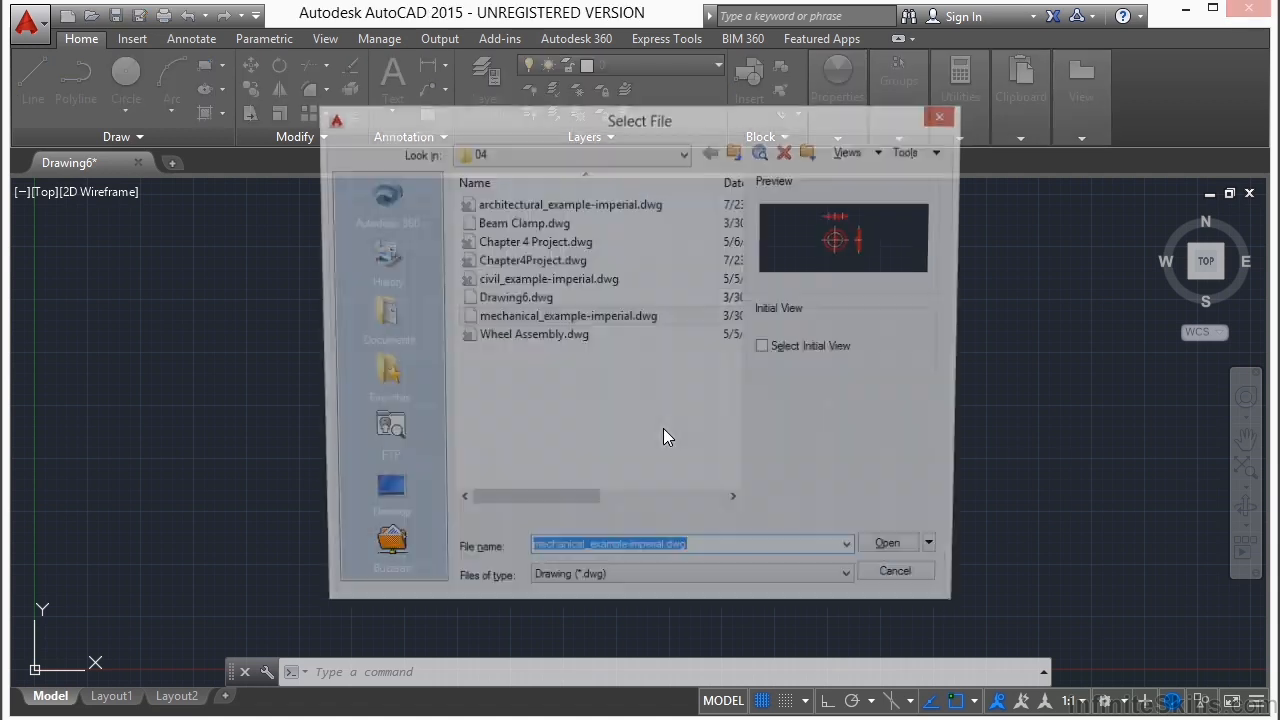
click(622, 320)
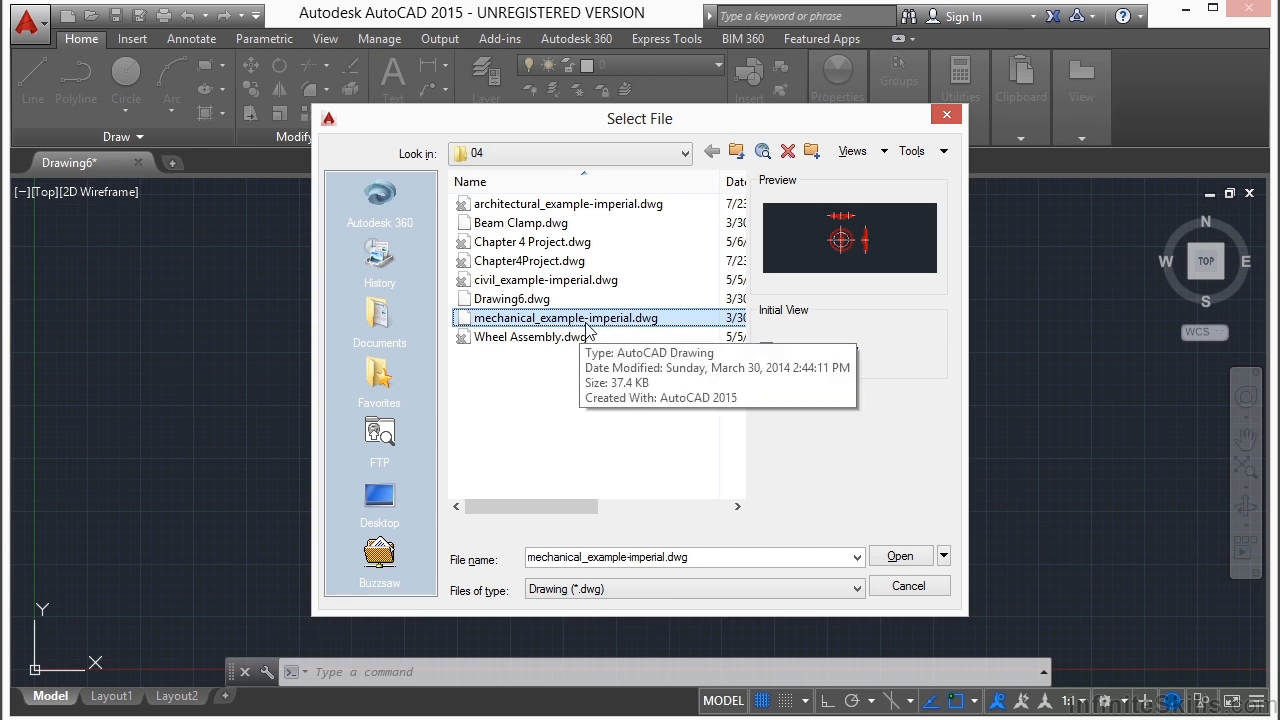
click(895, 560)
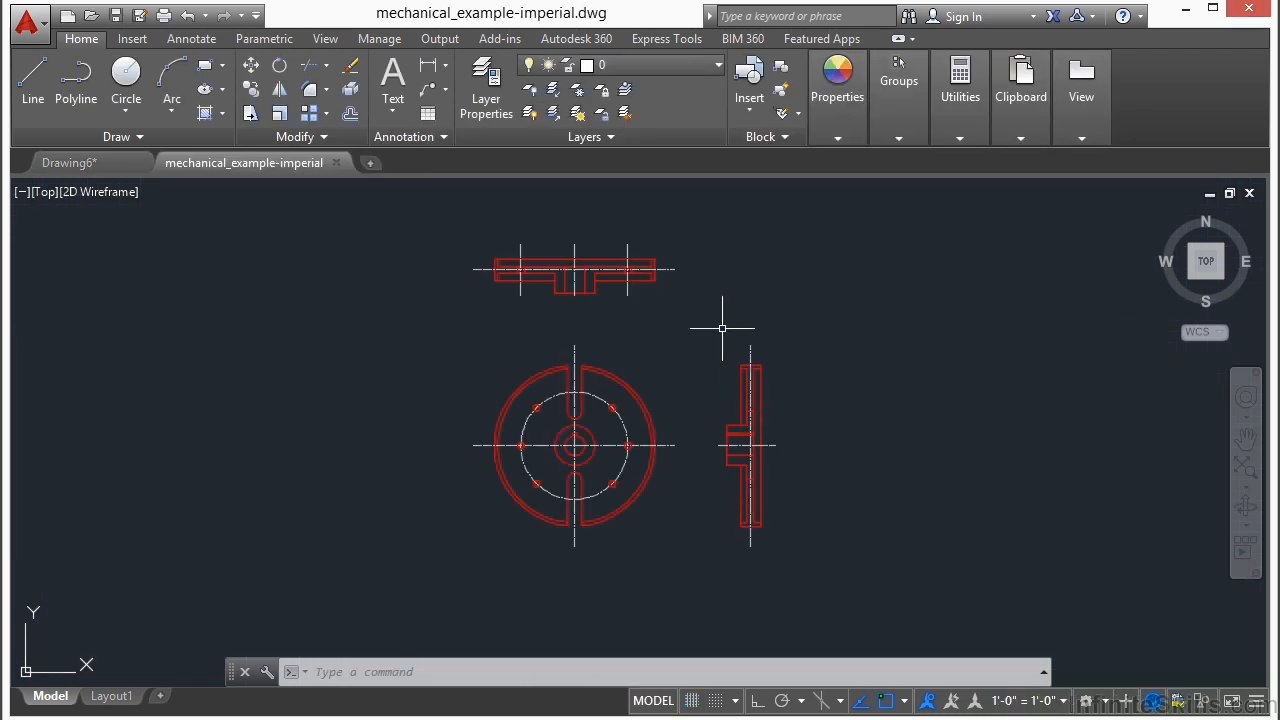
Examine the top, front and side views of the slotted wheel up close and as a whole.
scroll(565, 277, up, 6)
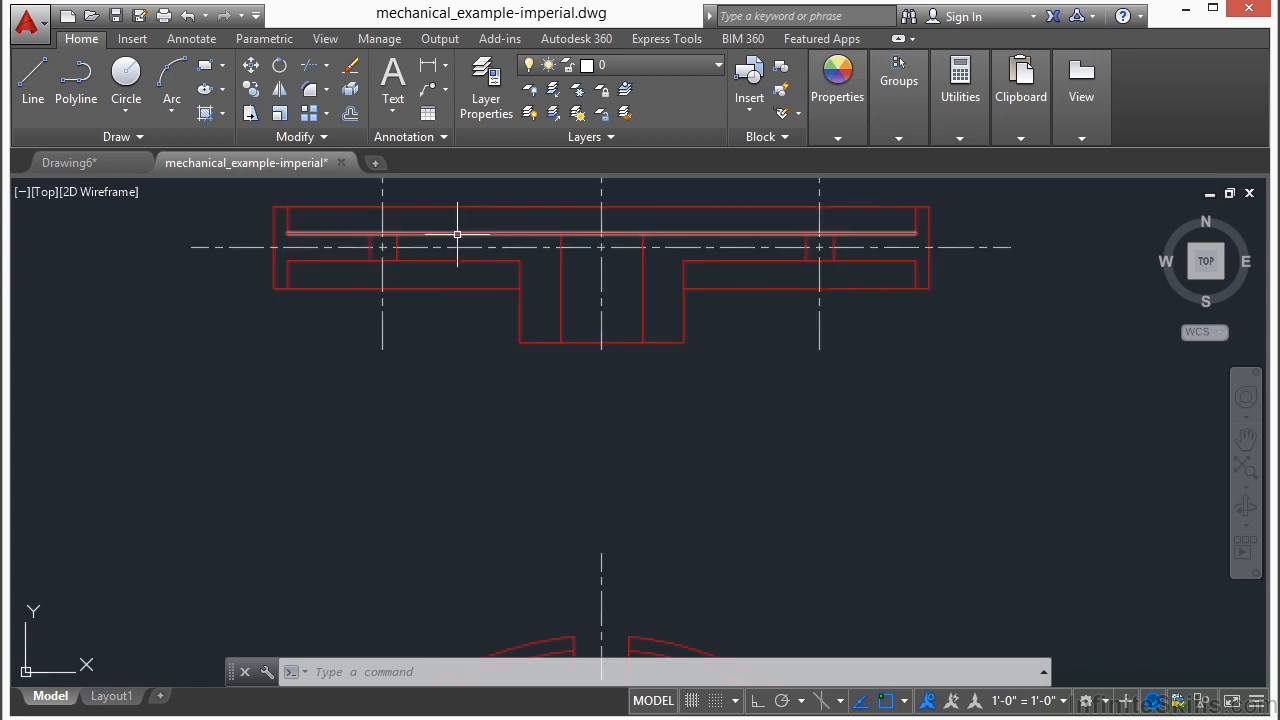
middle_drag(624, 527, 586, 234)
scroll(586, 234, down, 2)
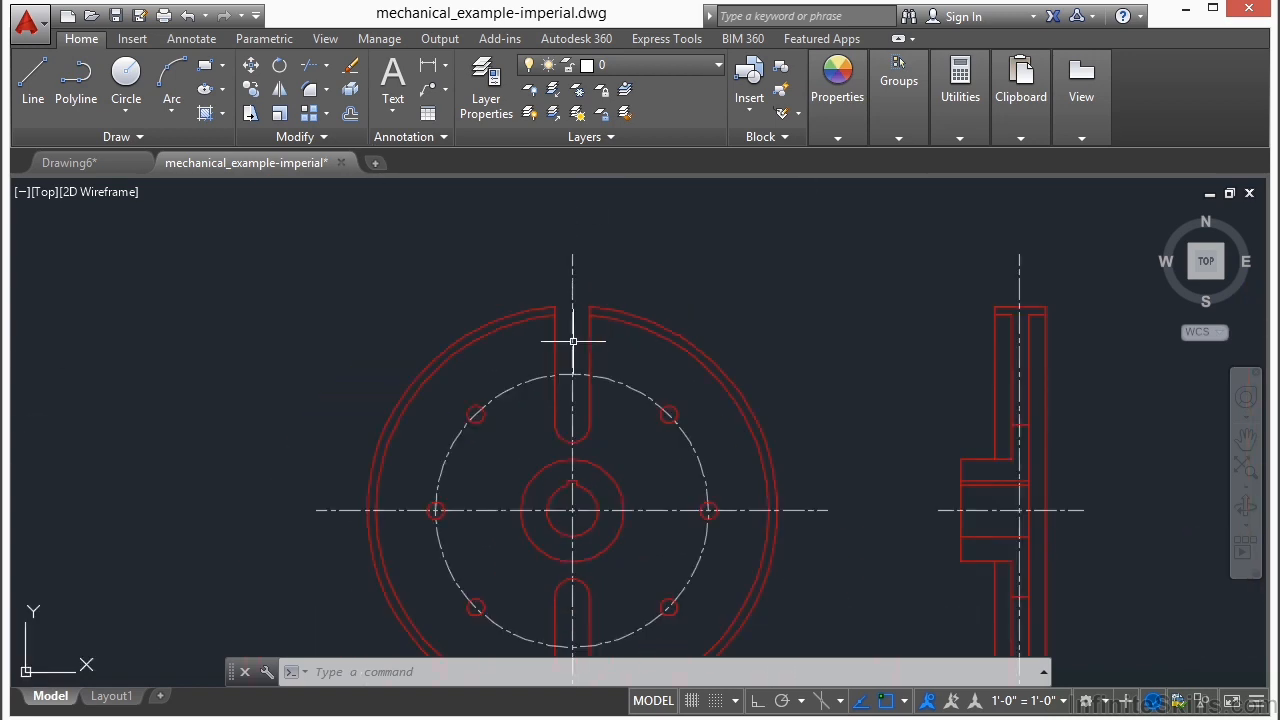
middle_drag(571, 529, 563, 419)
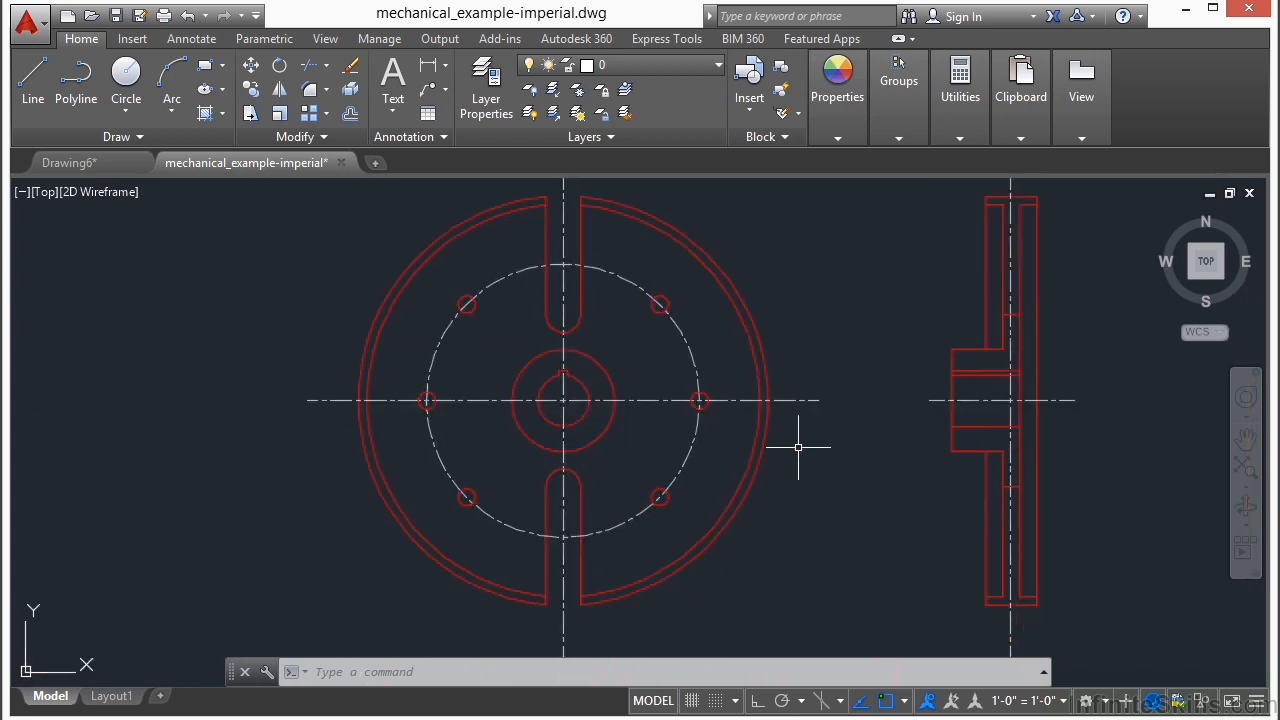
scroll(758, 462, down, 2)
mouse_move(789, 274)
middle_down()
mouse_move(743, 414)
mouse_move(737, 384)
middle_up()
scroll(740, 417, down, 2)
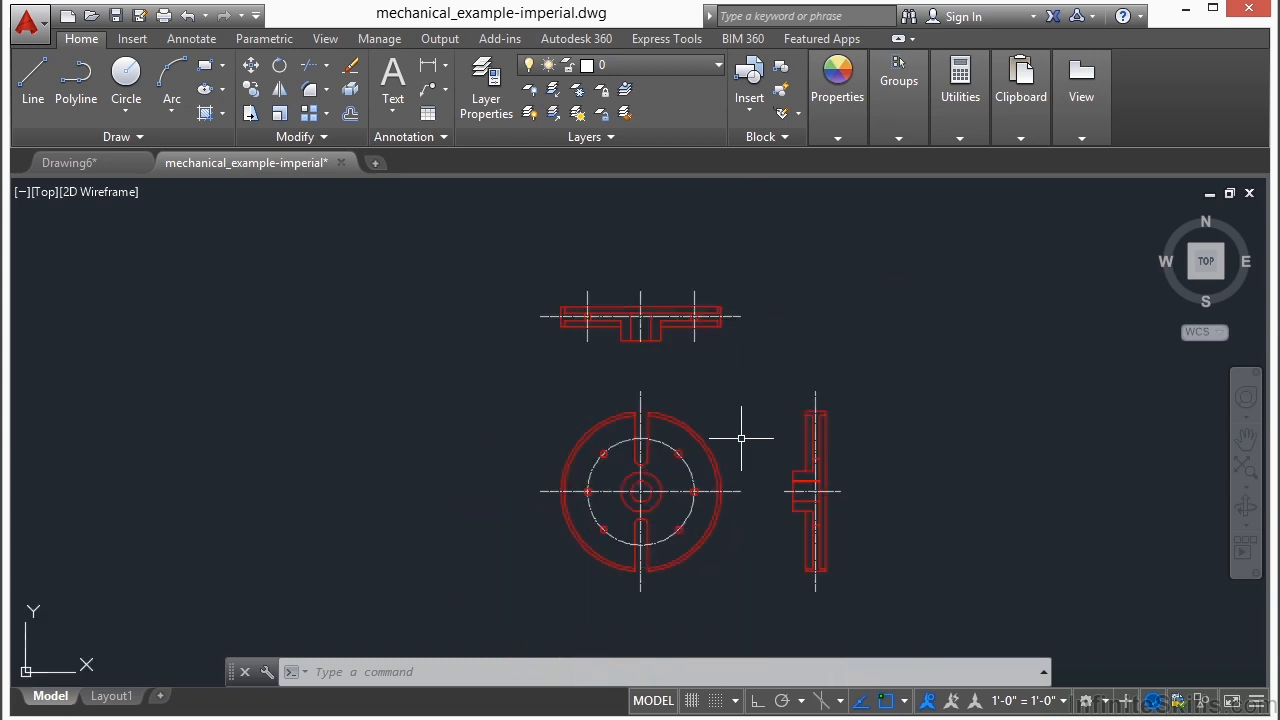
middle_drag(740, 434, 674, 386)
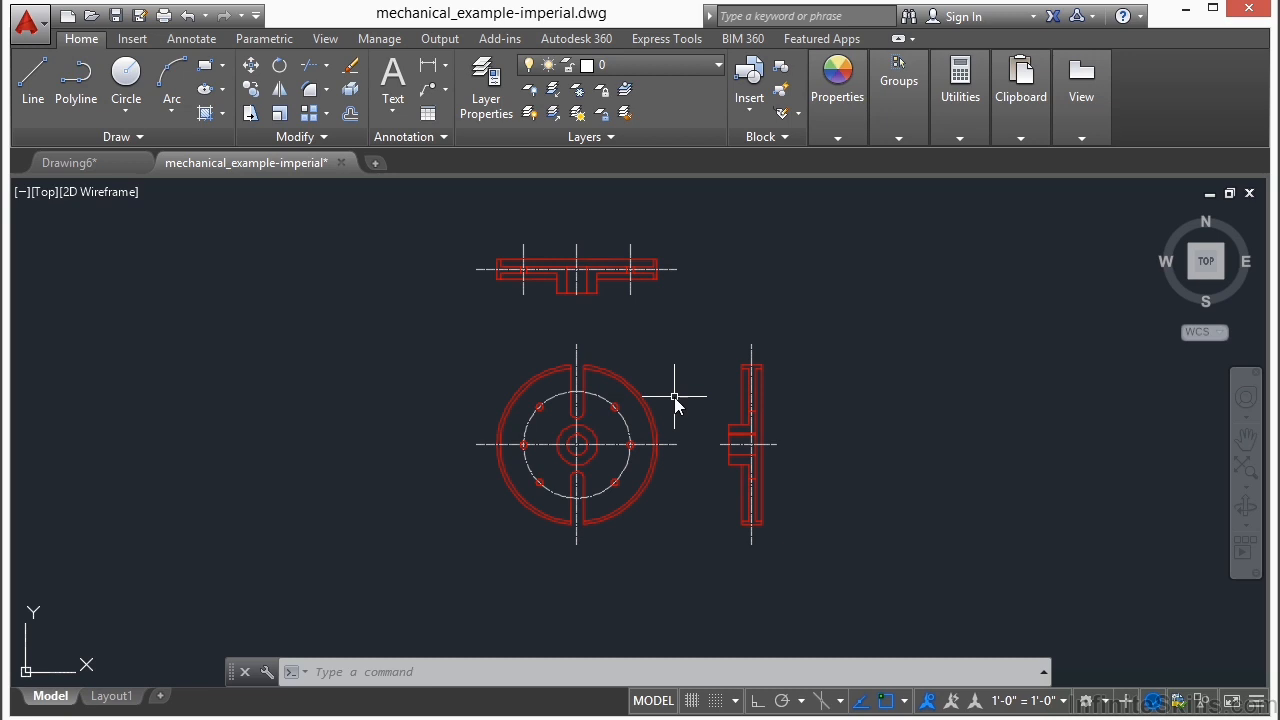
Pick the side view's upper flange and hub edges one by one for the MOVE command, and cancel it.
text(move)
key(Return)
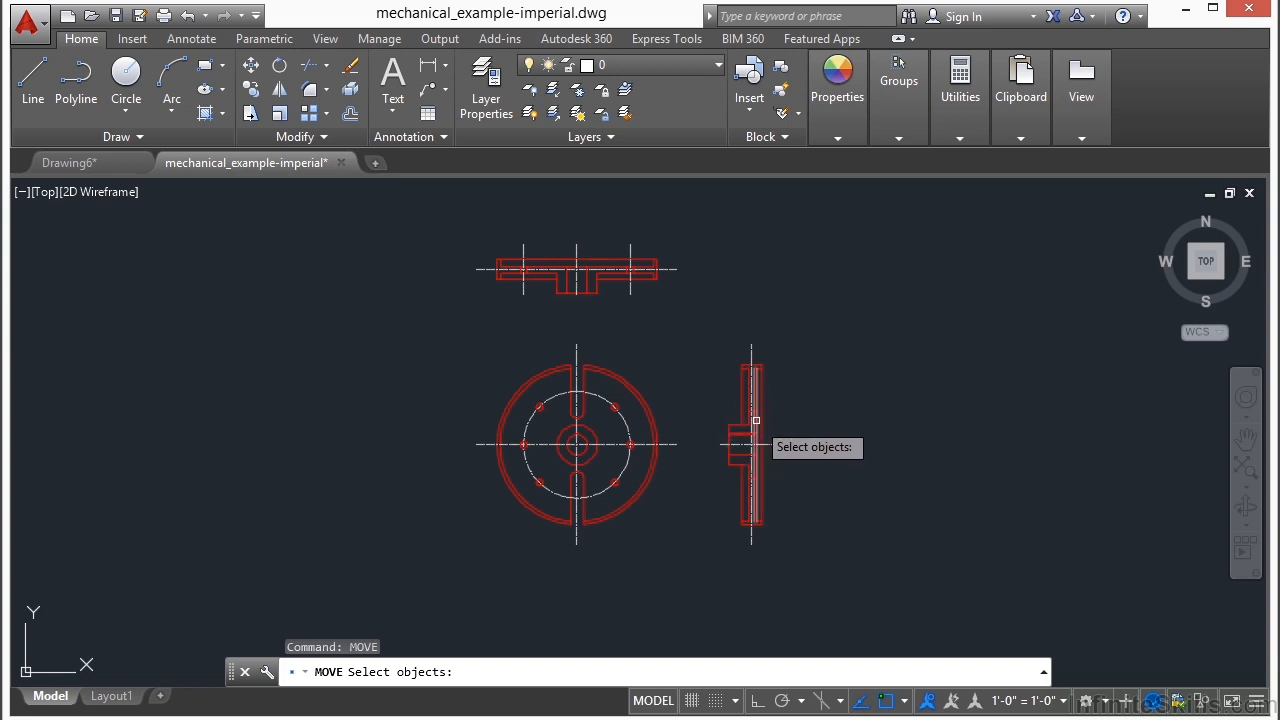
scroll(761, 413, up, 5)
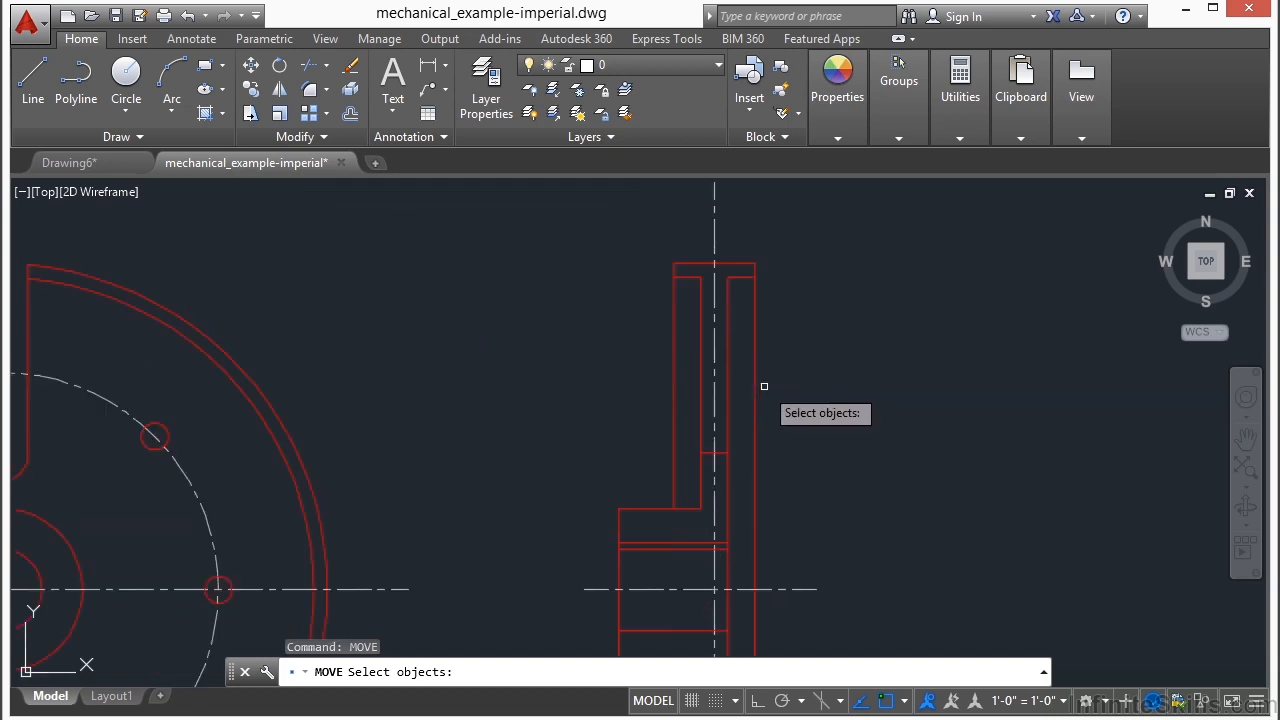
click(754, 331)
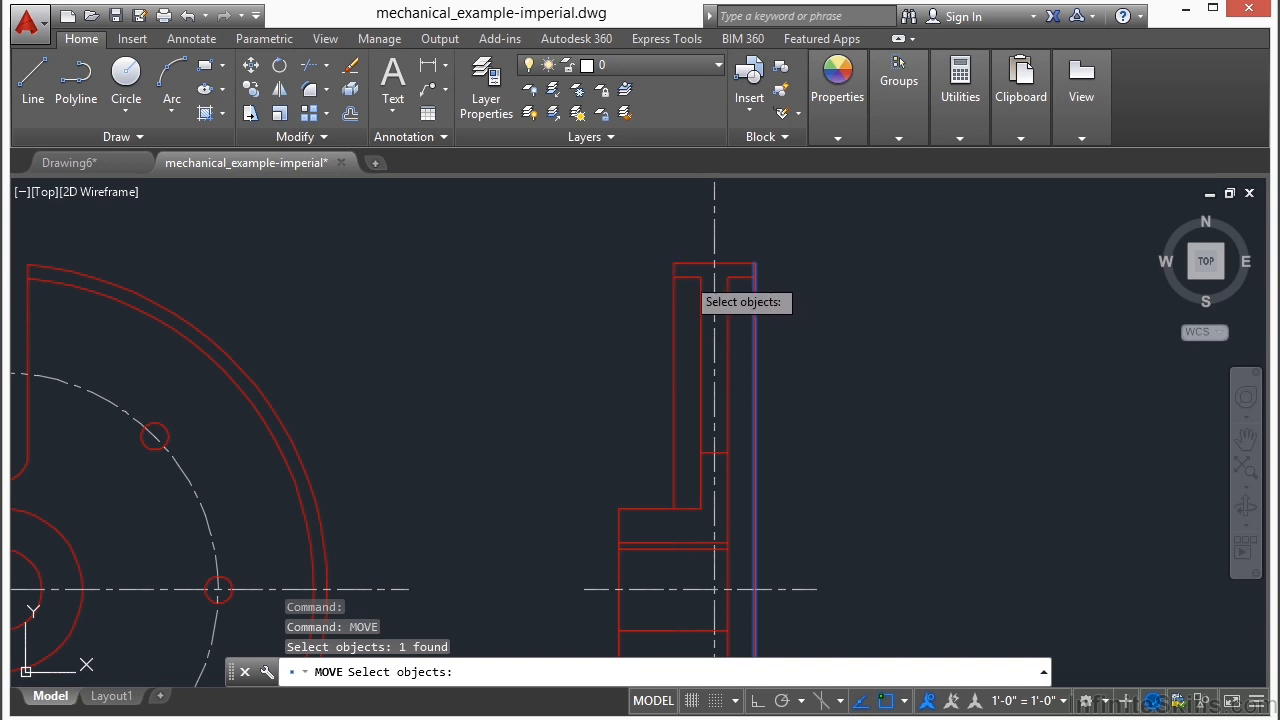
click(685, 275)
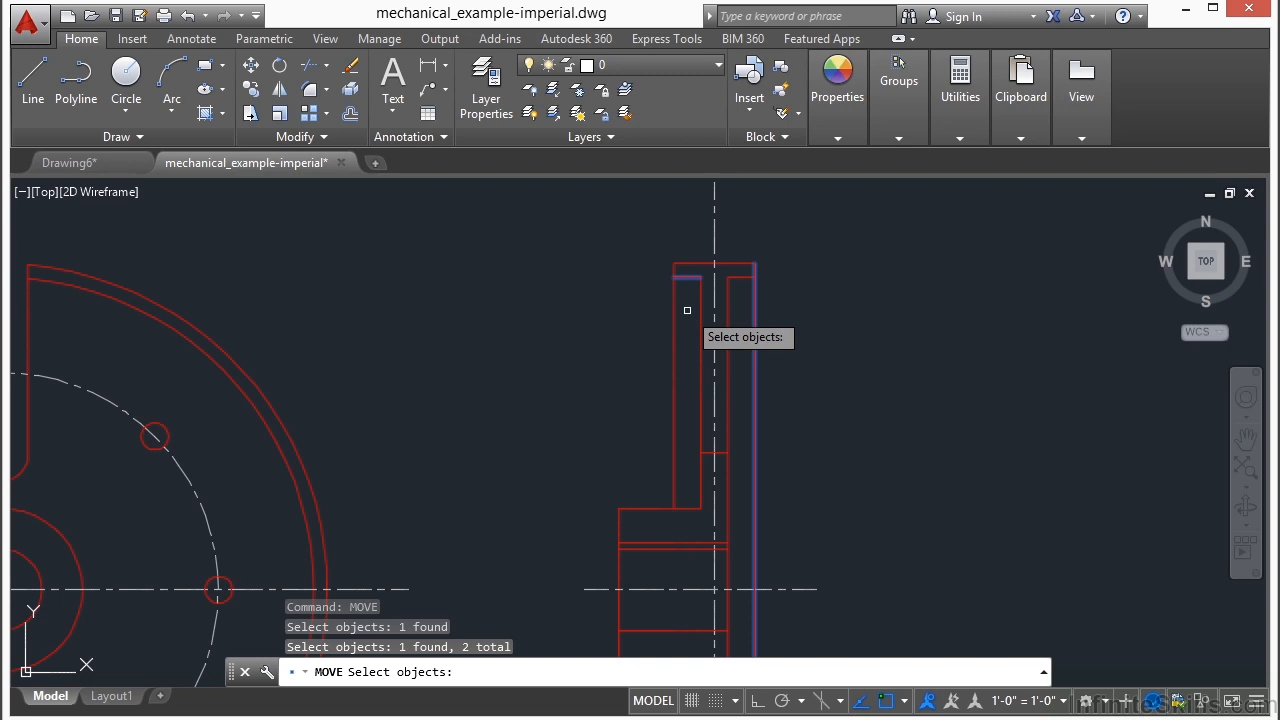
click(746, 276)
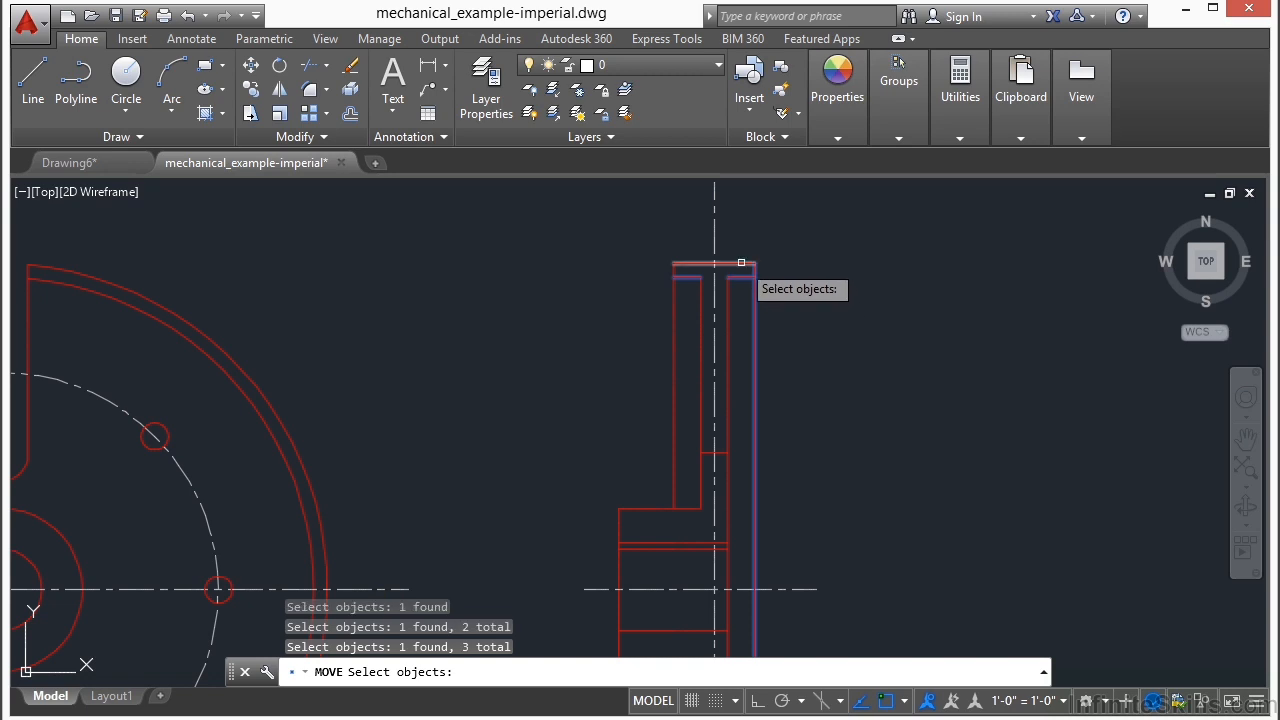
click(738, 266)
click(673, 302)
click(699, 306)
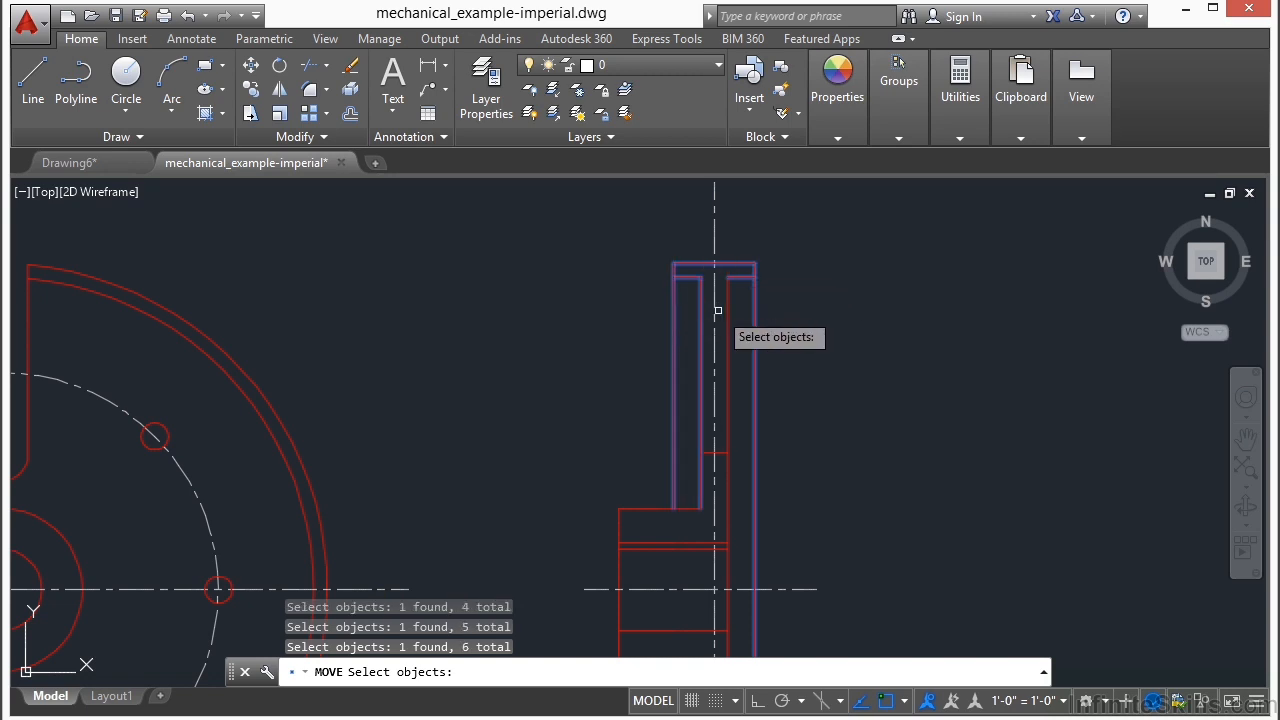
click(726, 305)
click(707, 454)
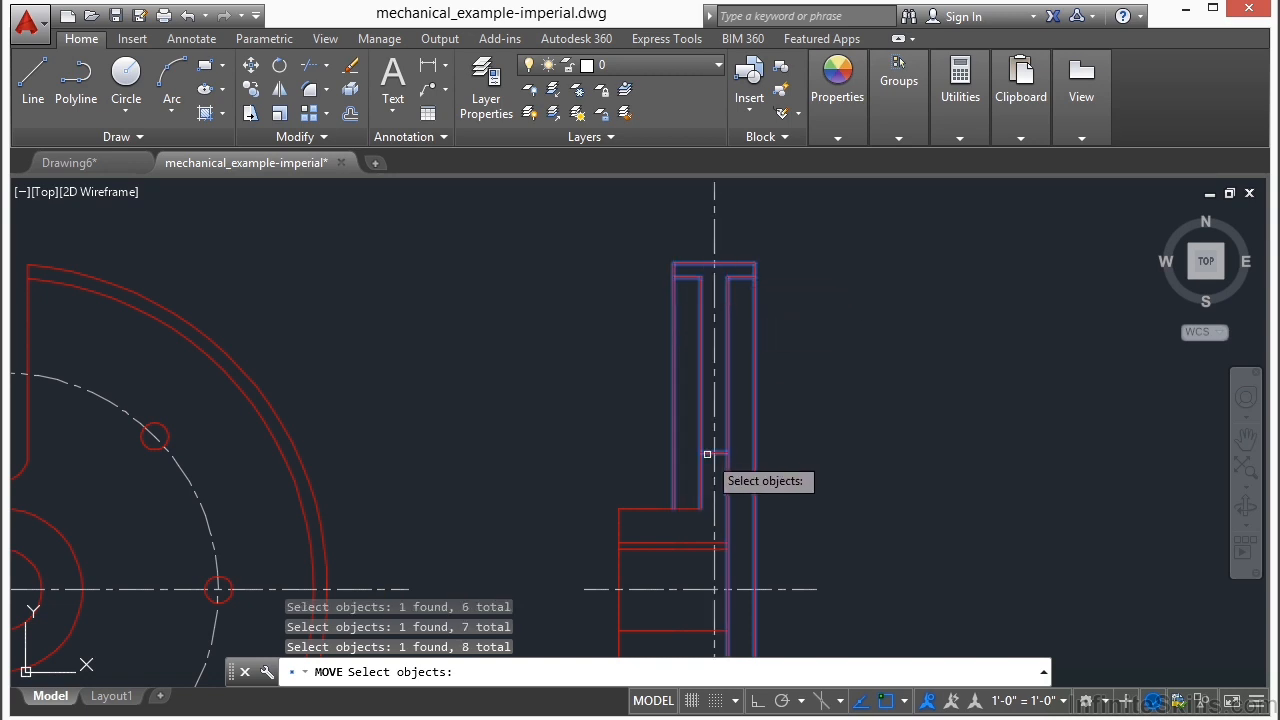
middle_drag(642, 478, 651, 342)
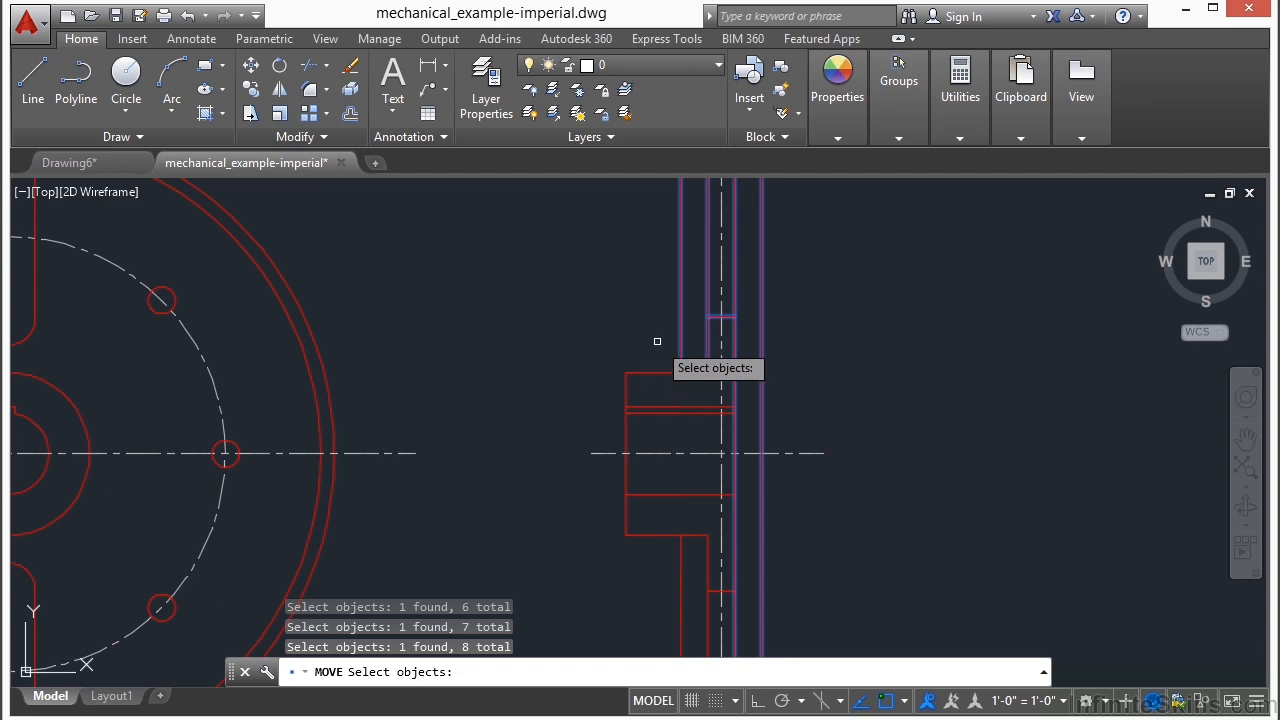
click(655, 371)
click(626, 392)
click(643, 405)
click(648, 411)
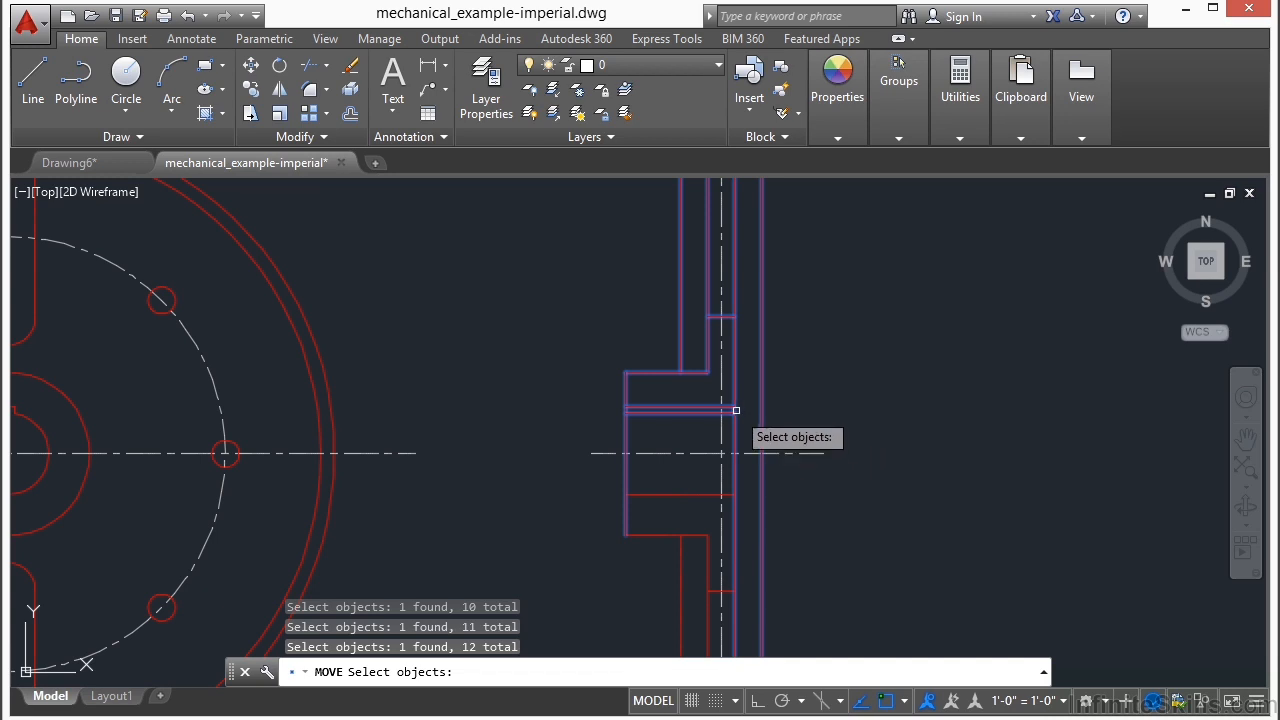
key(Escape)
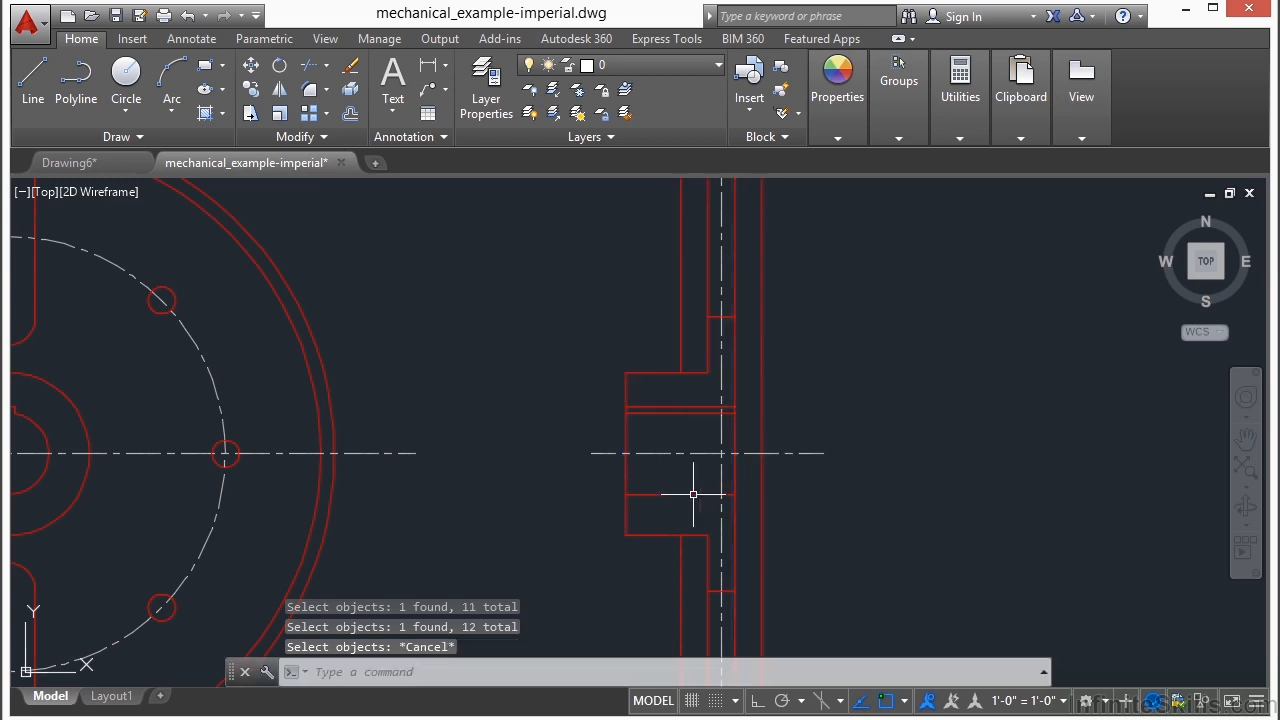
Select the whole side view including its centerlines with two crossing windows for the COPY command, and cancel it.
scroll(657, 451, down, 2)
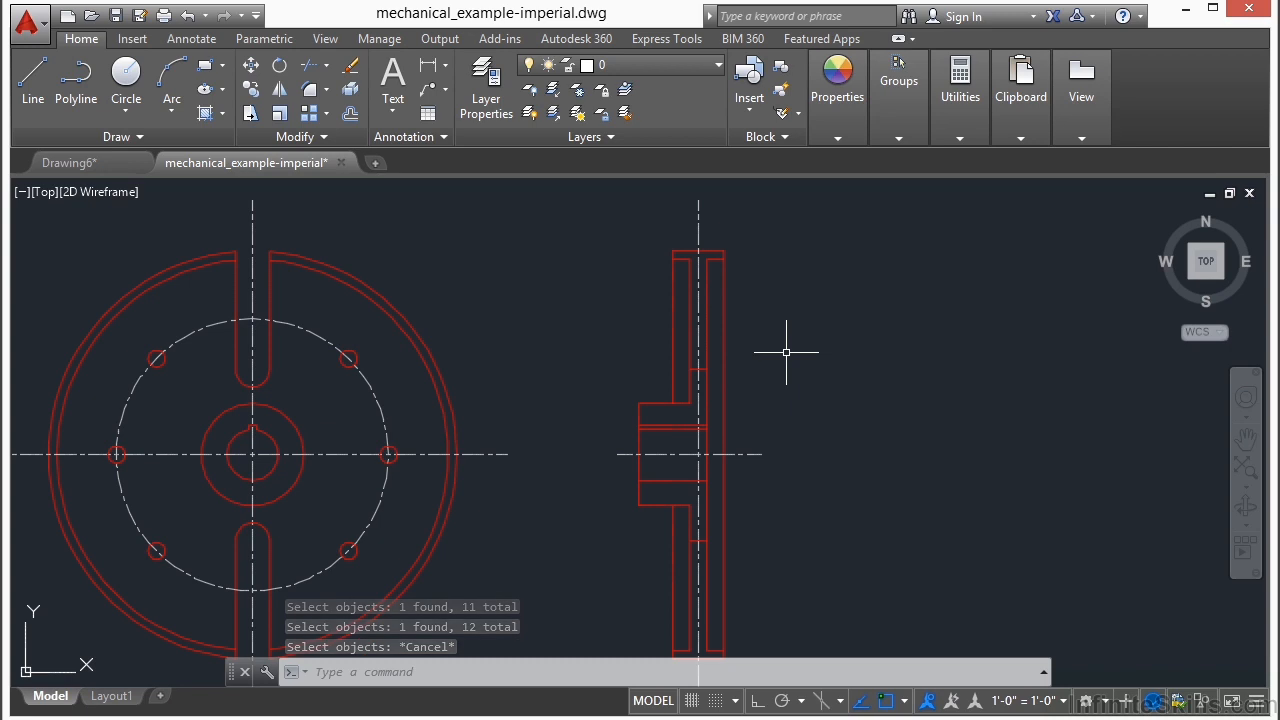
text(COPY)
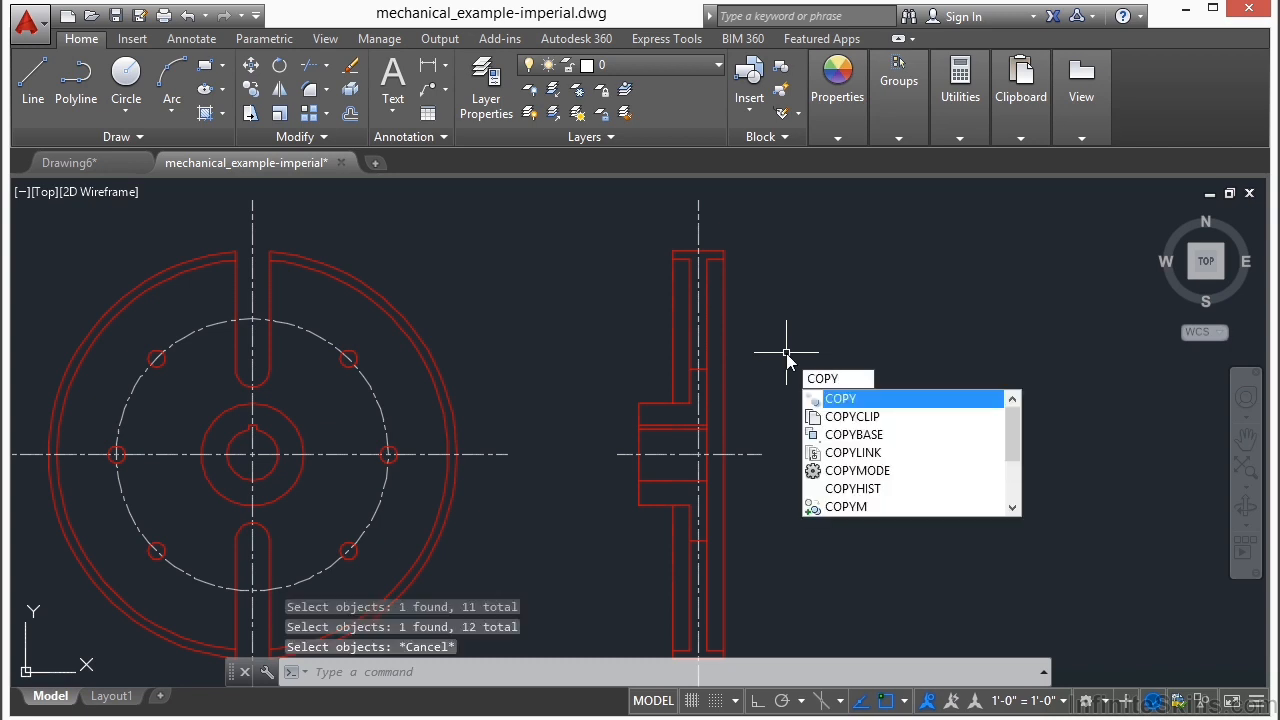
key(Return)
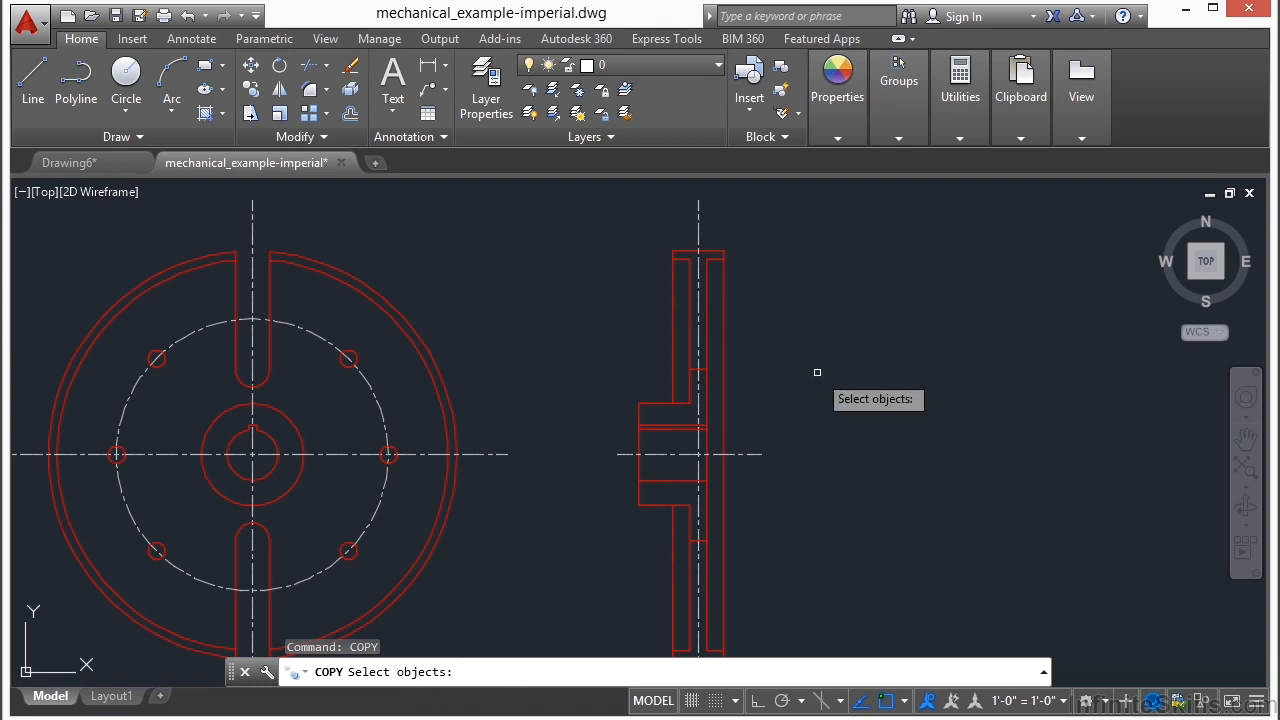
click(786, 266)
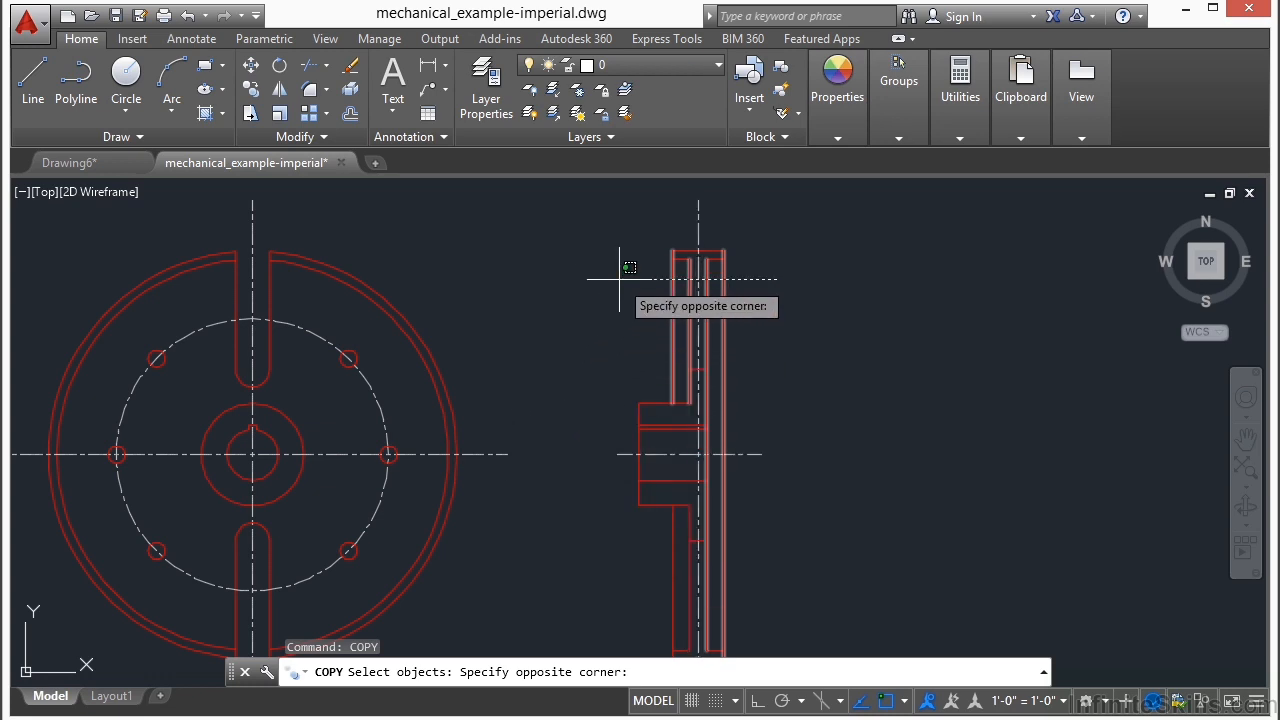
scroll(619, 280, up, 4)
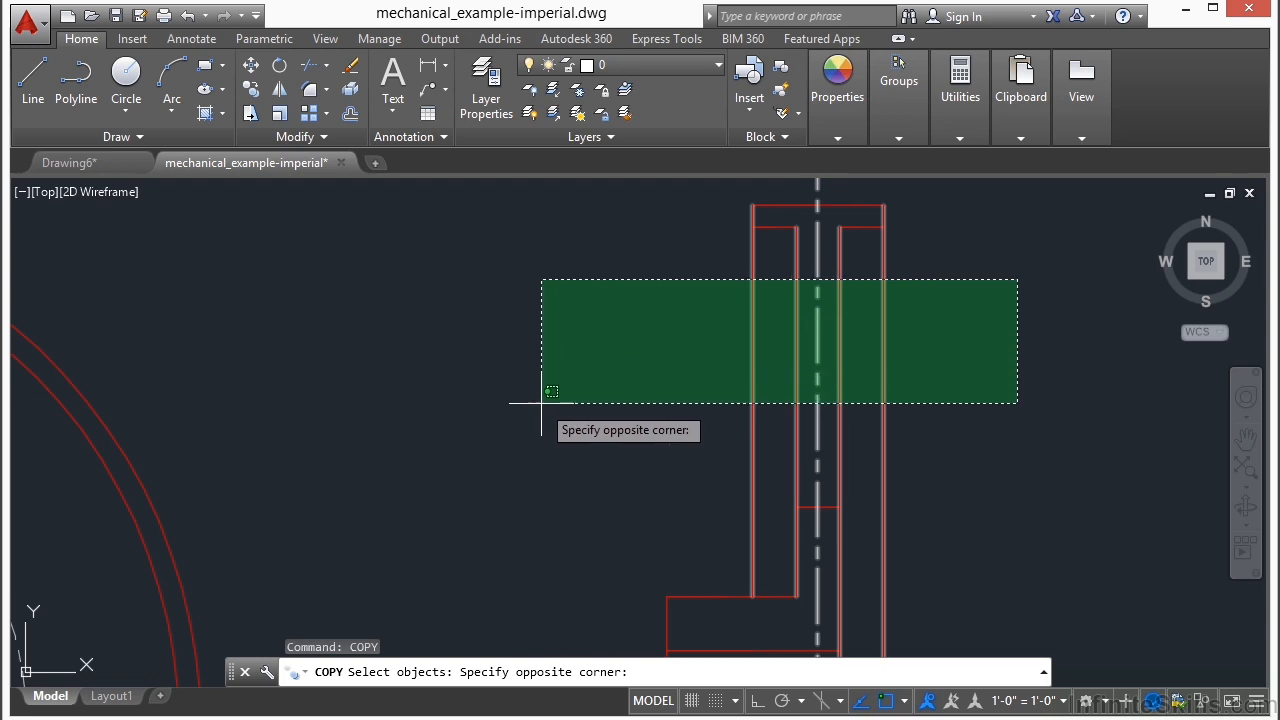
scroll(542, 402, down, 4)
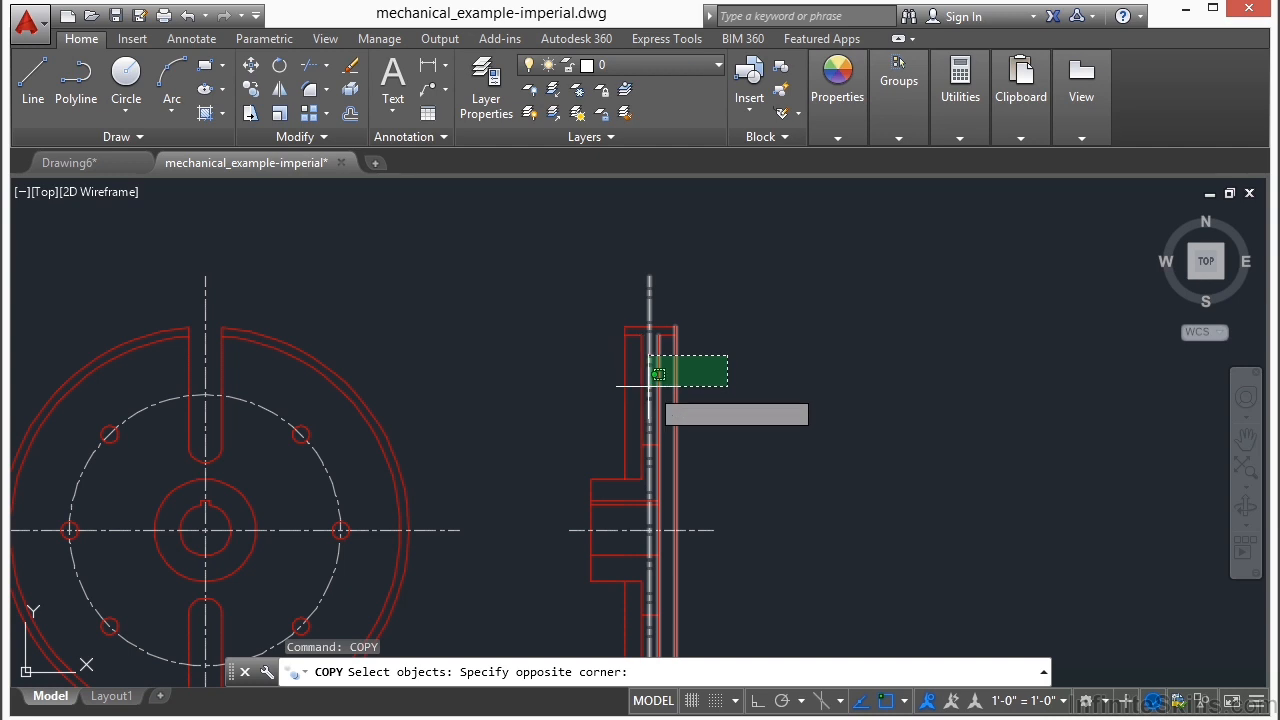
click(568, 391)
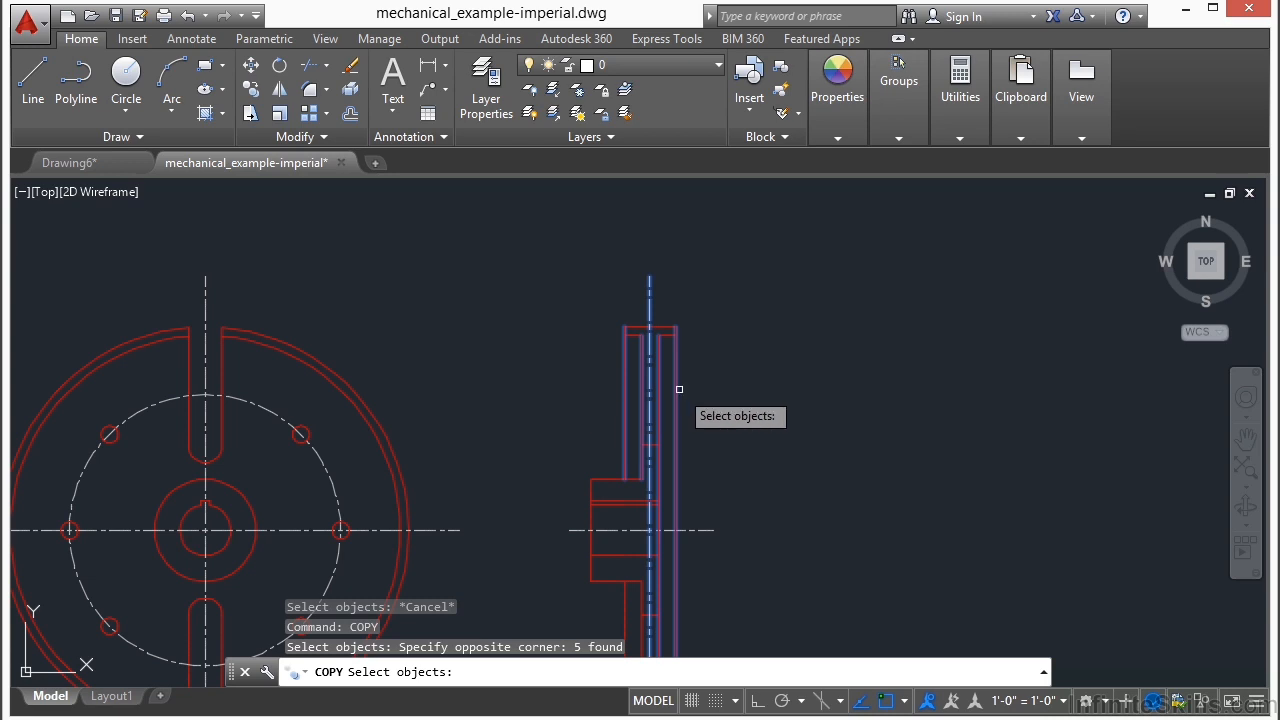
scroll(700, 430, down, 3)
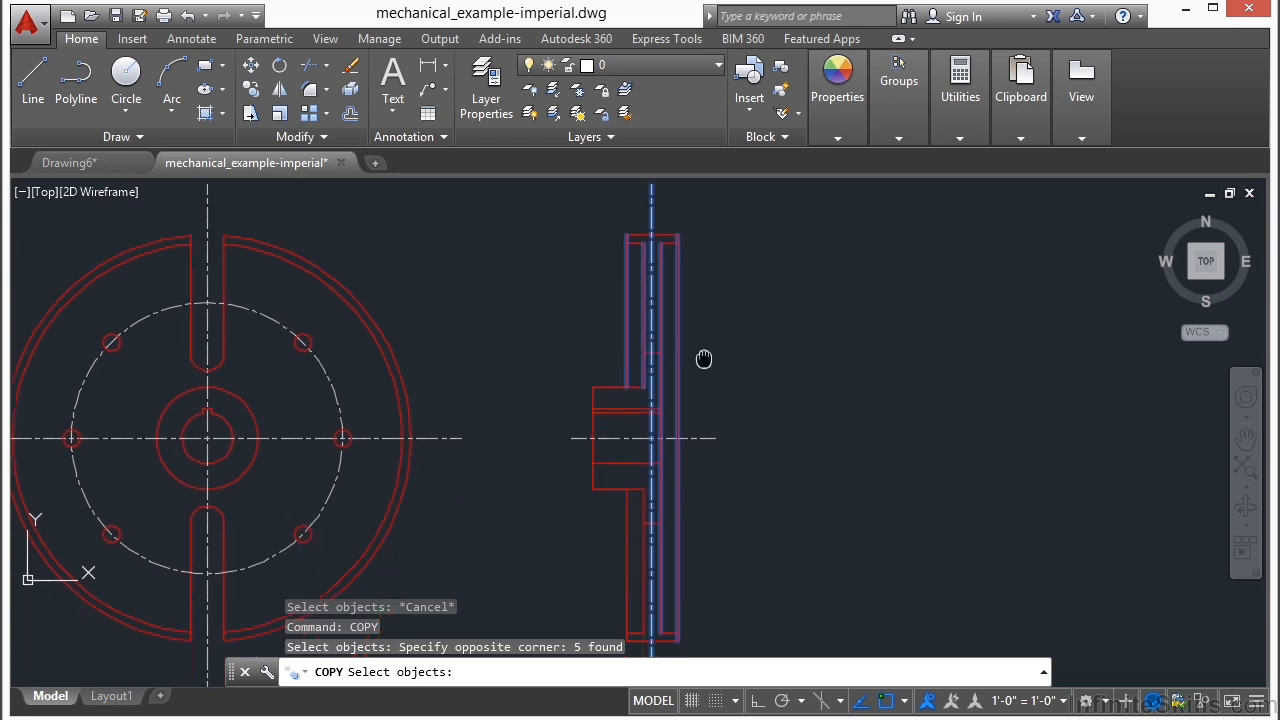
click(722, 251)
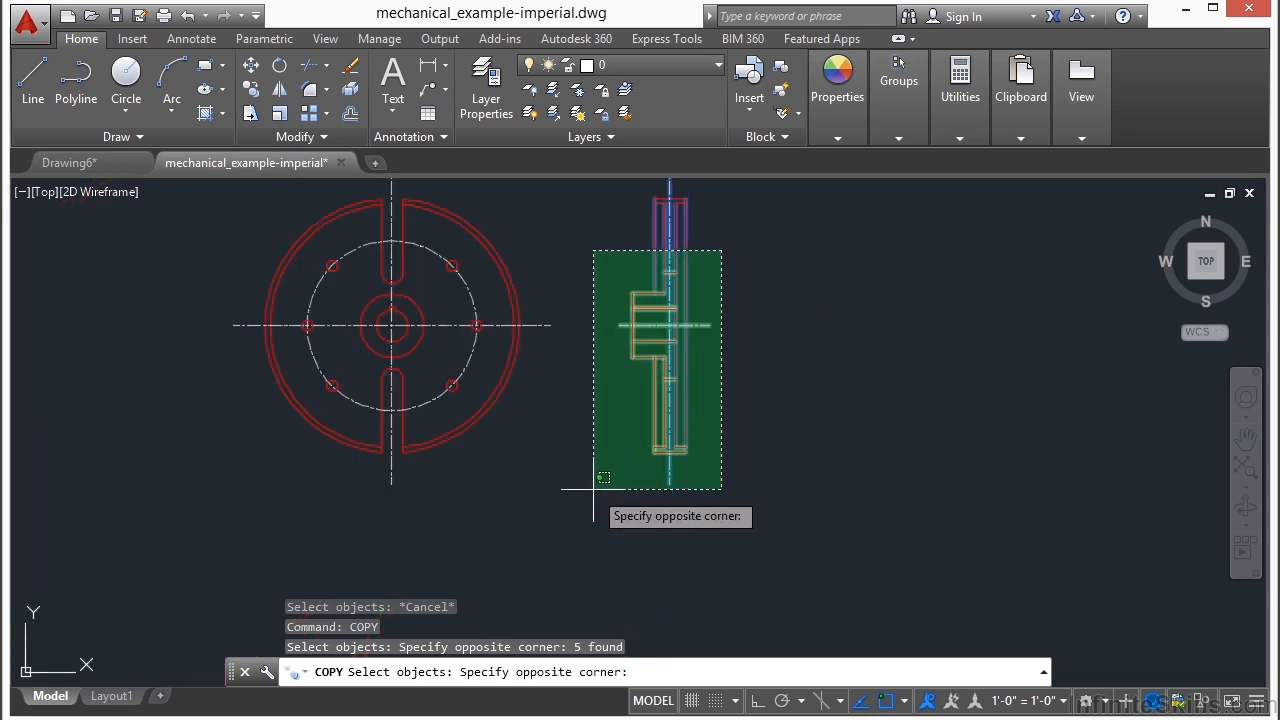
click(560, 524)
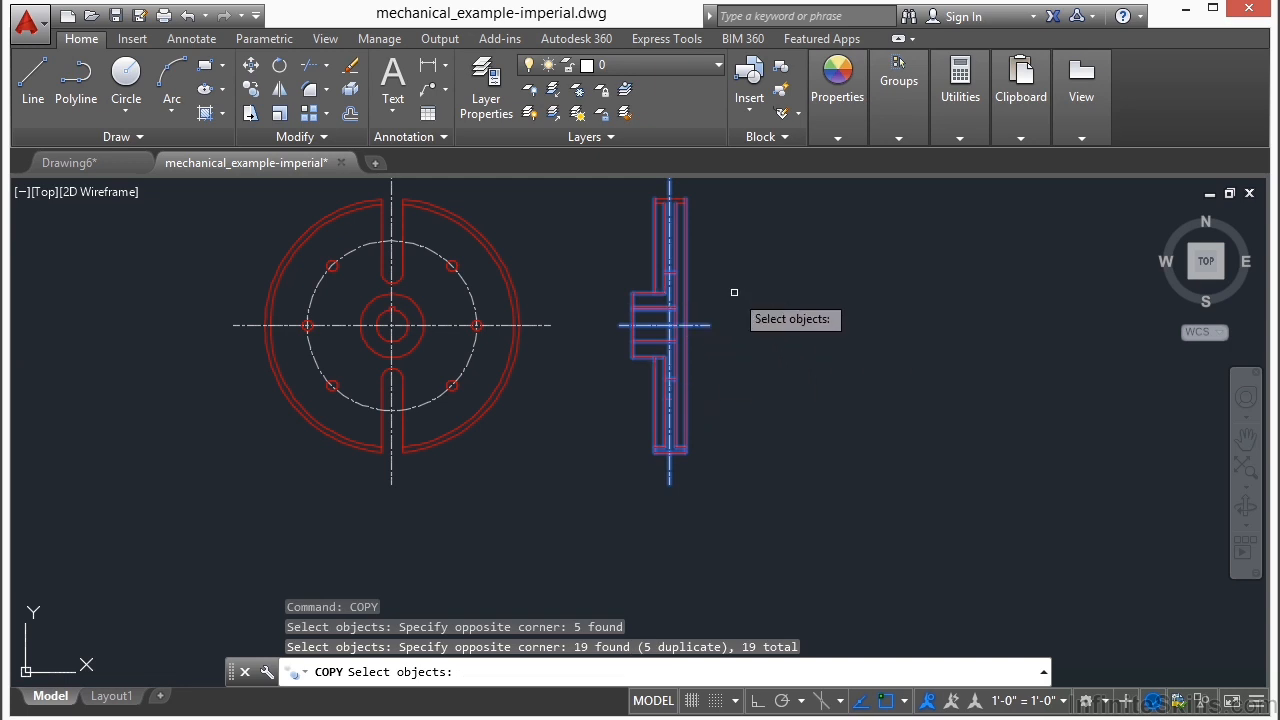
key(Escape)
Copy the side view to the empty area on its right, selecting it with a window that leaves out its vertical centerline.
text(copy)
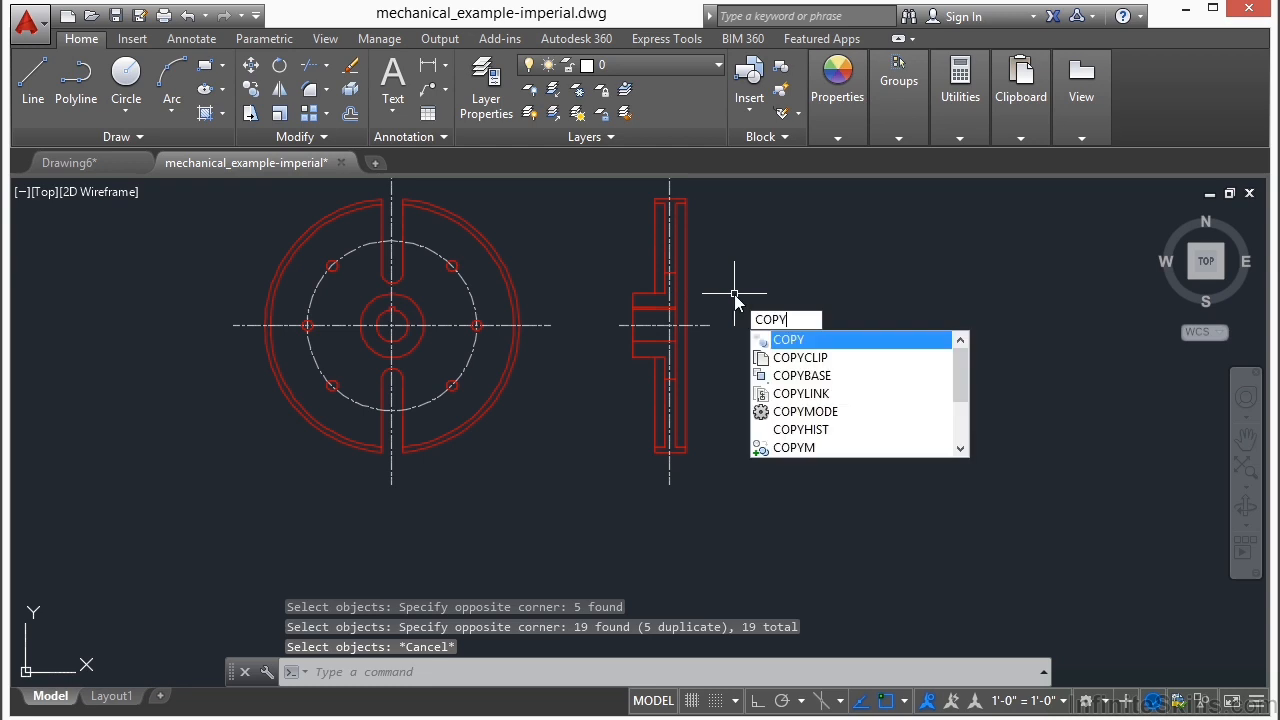
key(Return)
middle_drag(728, 272, 683, 352)
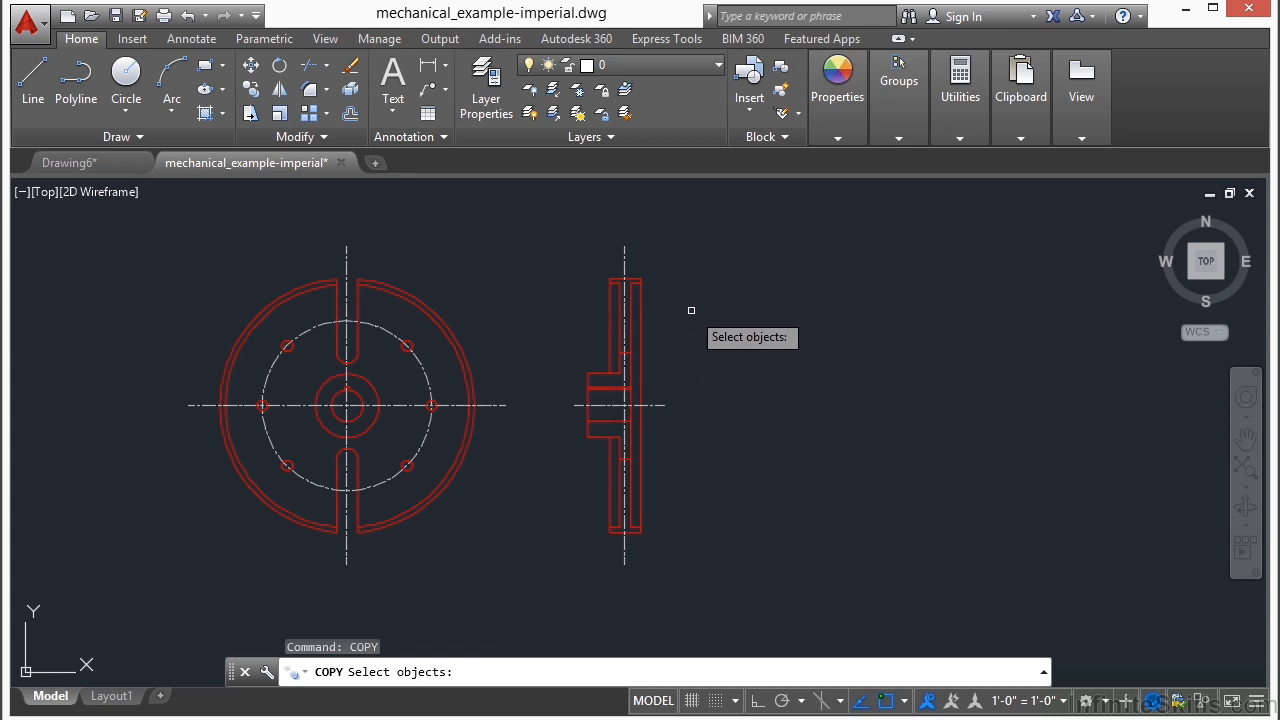
click(496, 255)
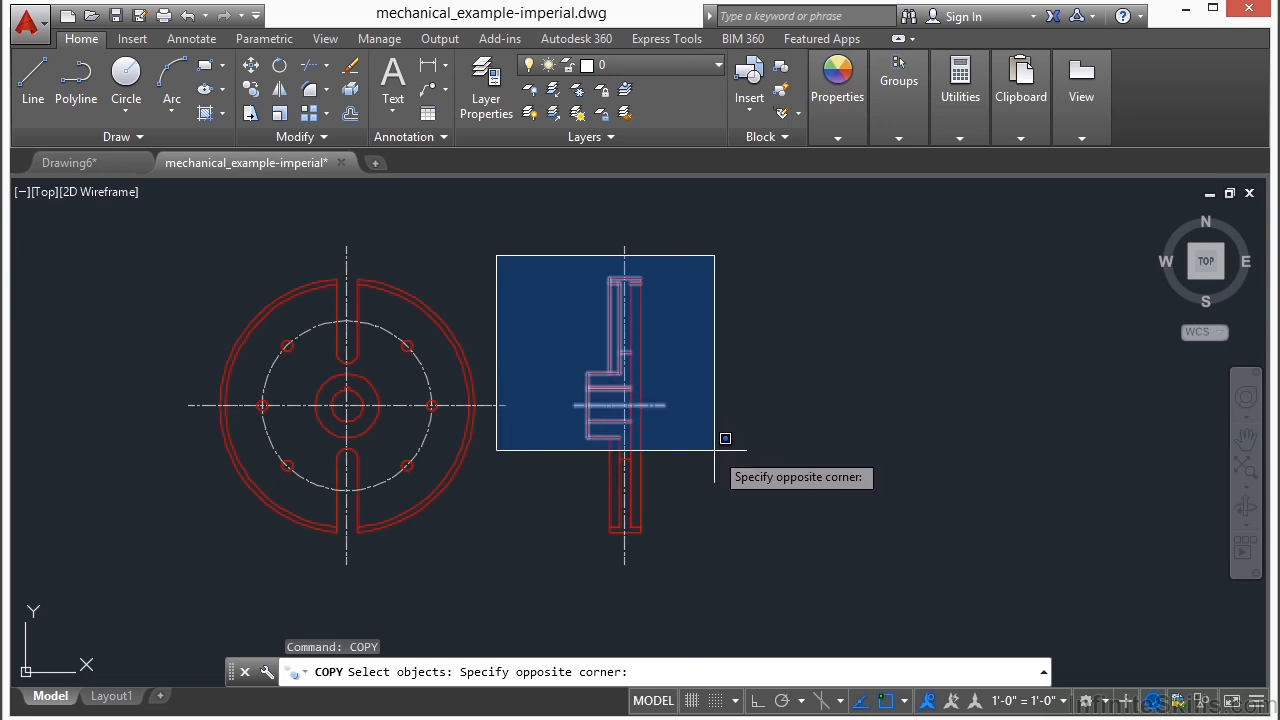
click(714, 541)
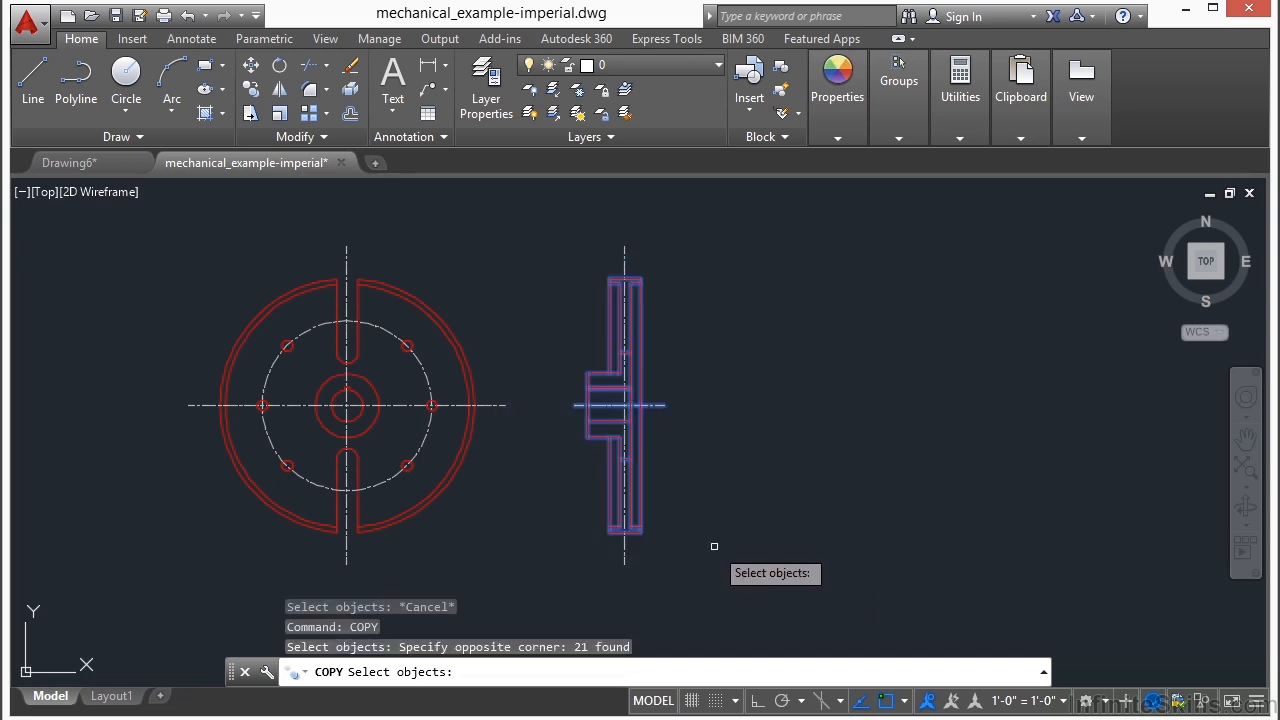
key(Return)
click(705, 366)
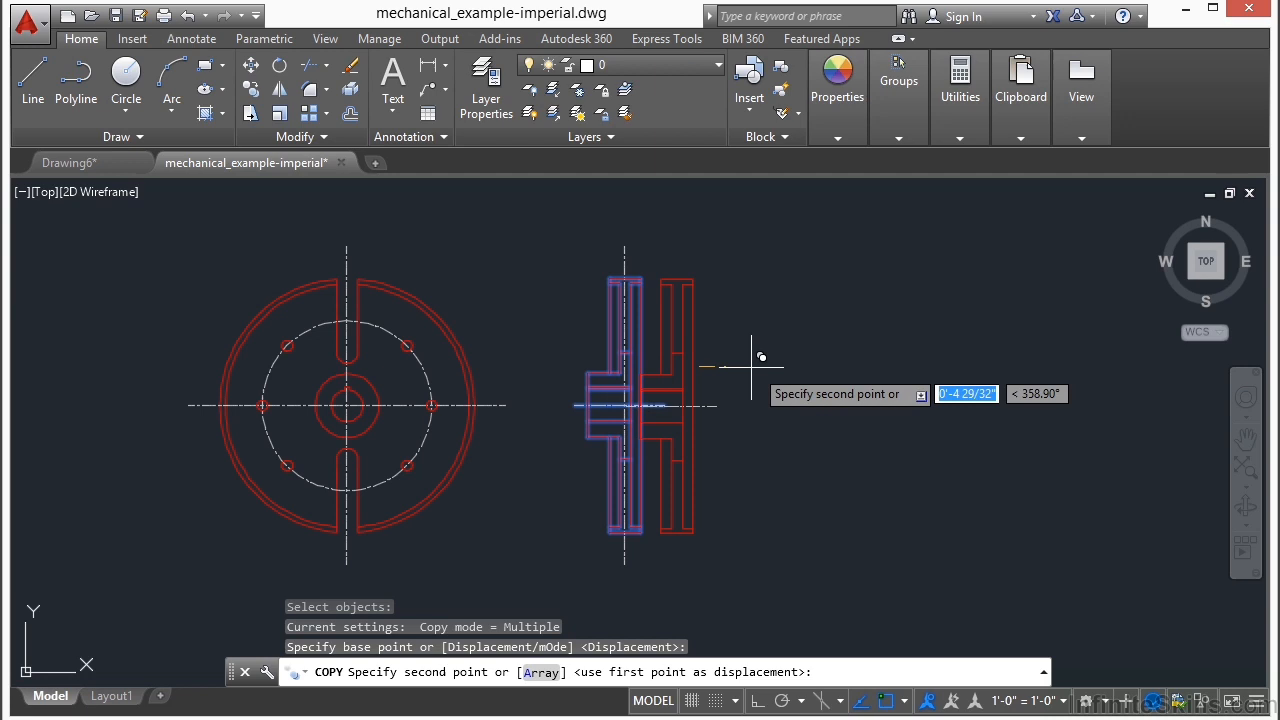
click(895, 364)
key(Return)
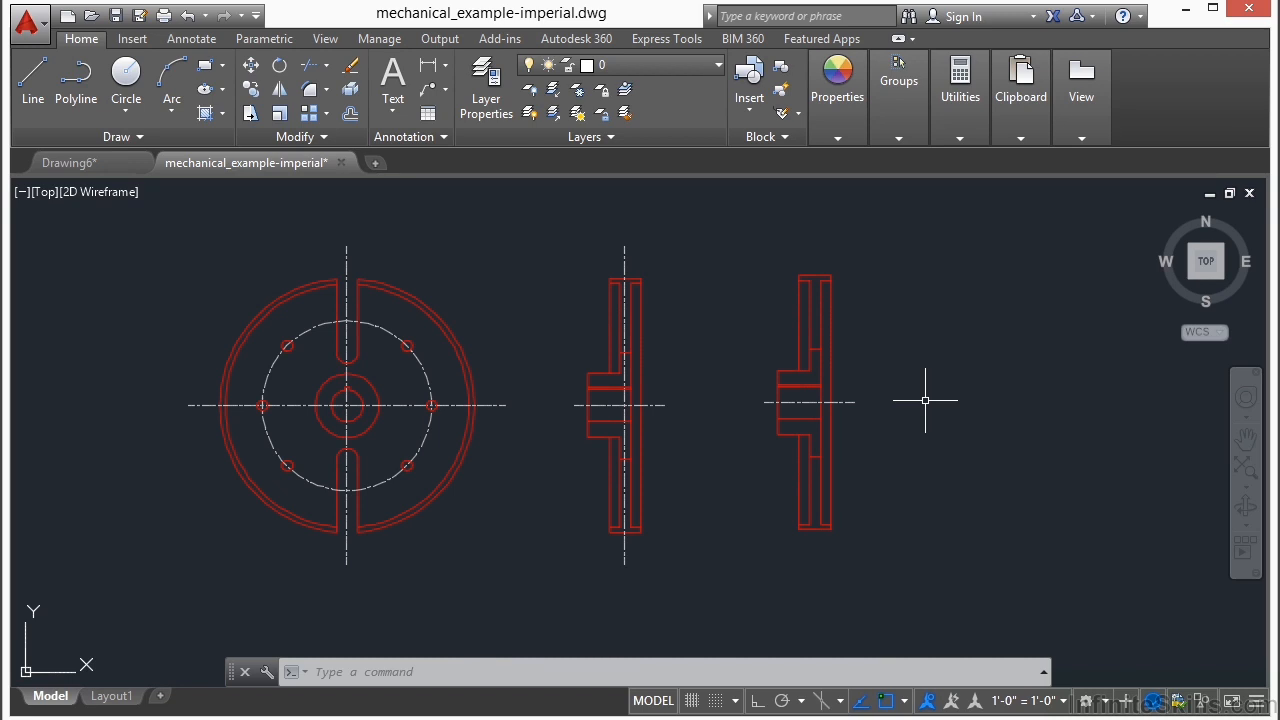
click(983, 320)
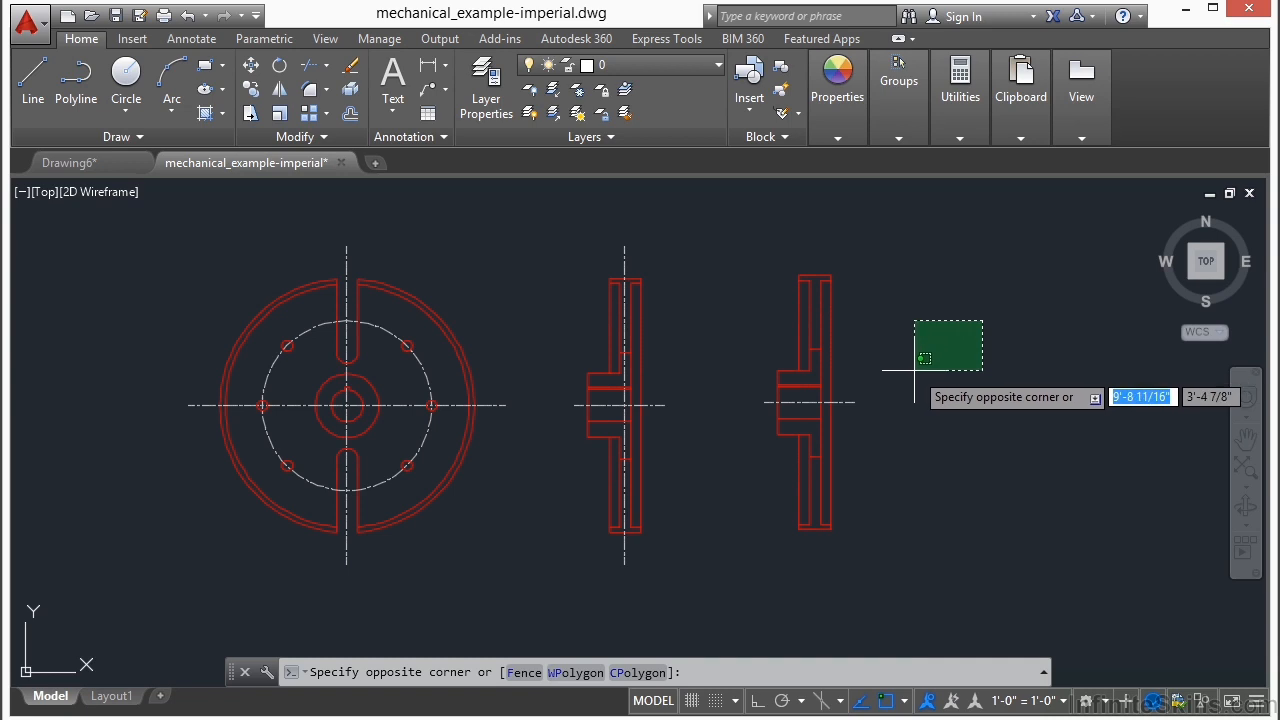
click(1040, 363)
key(Escape)
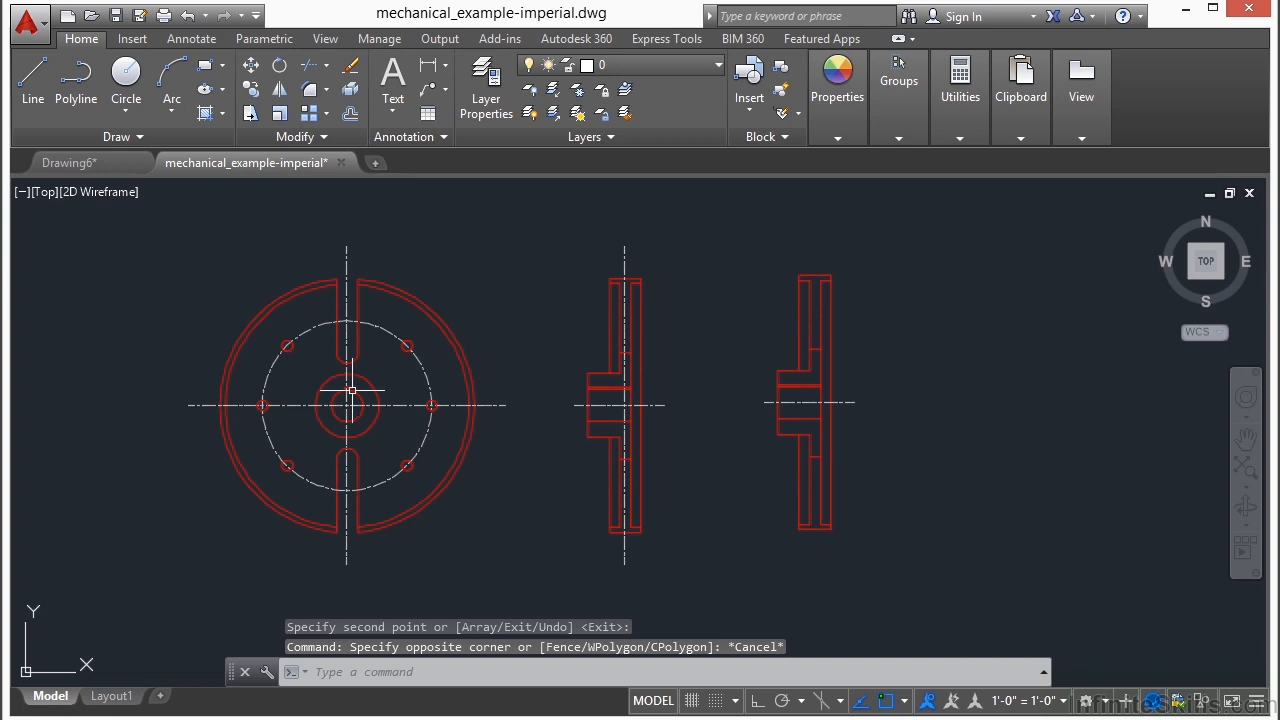
Copy the front view's hub, six small holes, bolt circle and centerlines to the empty area on its left, selecting them with a crossing lasso.
scroll(320, 380, up, 2)
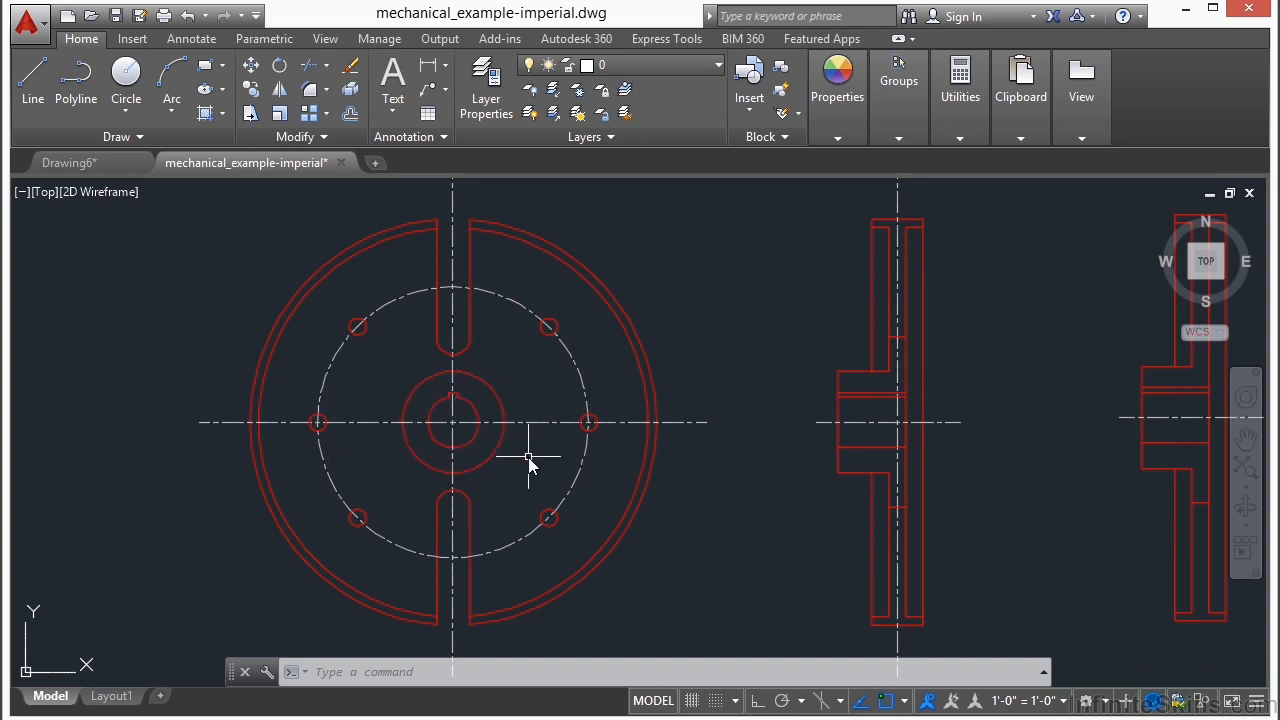
text(copy)
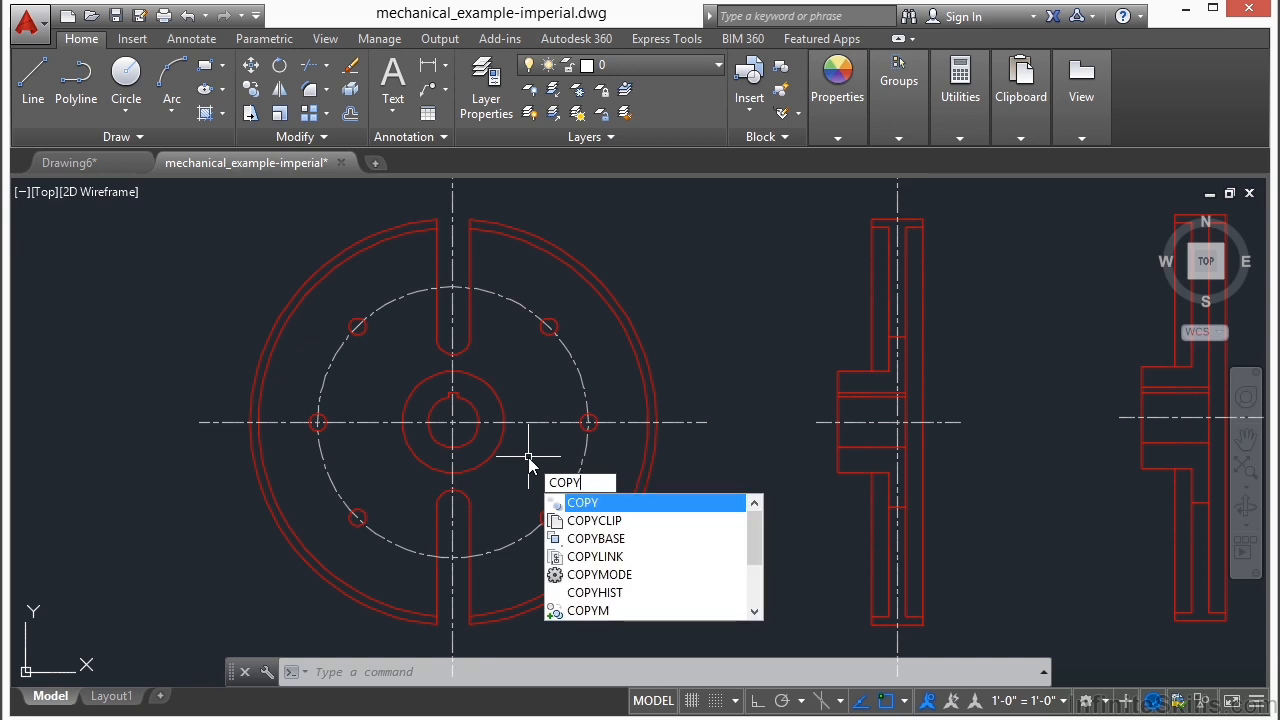
key(Return)
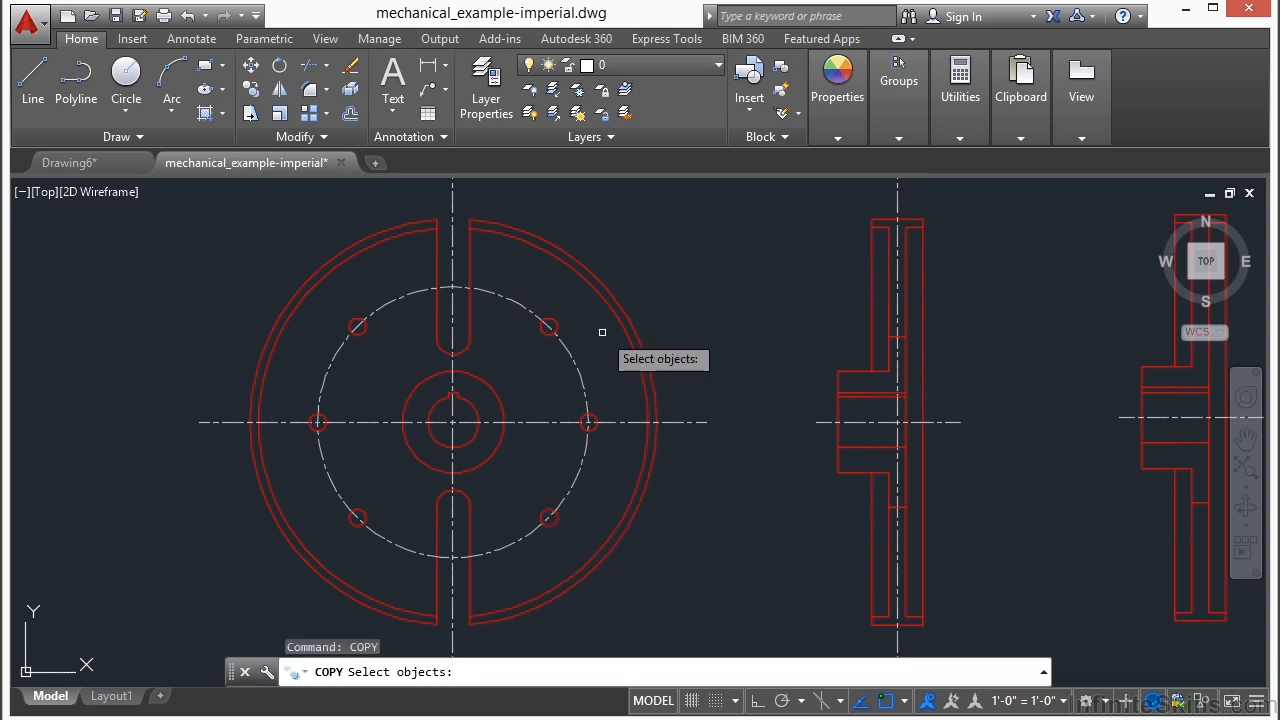
click(760, 262)
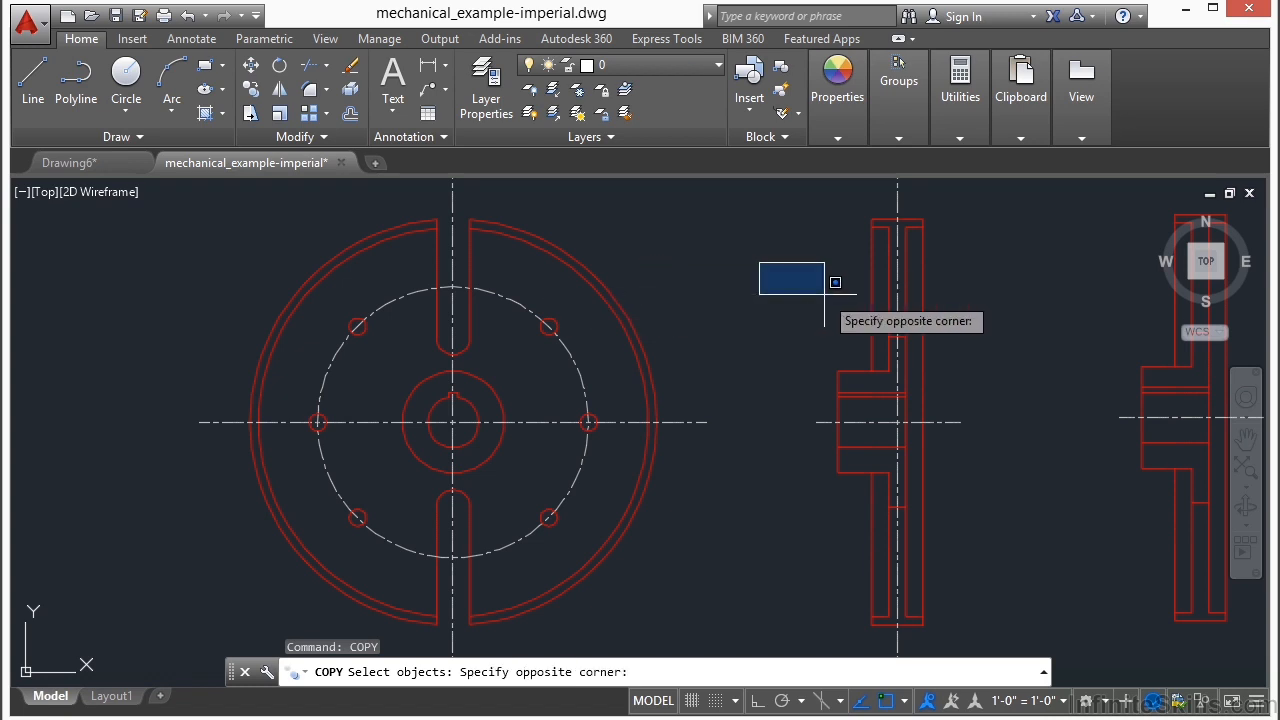
click(755, 251)
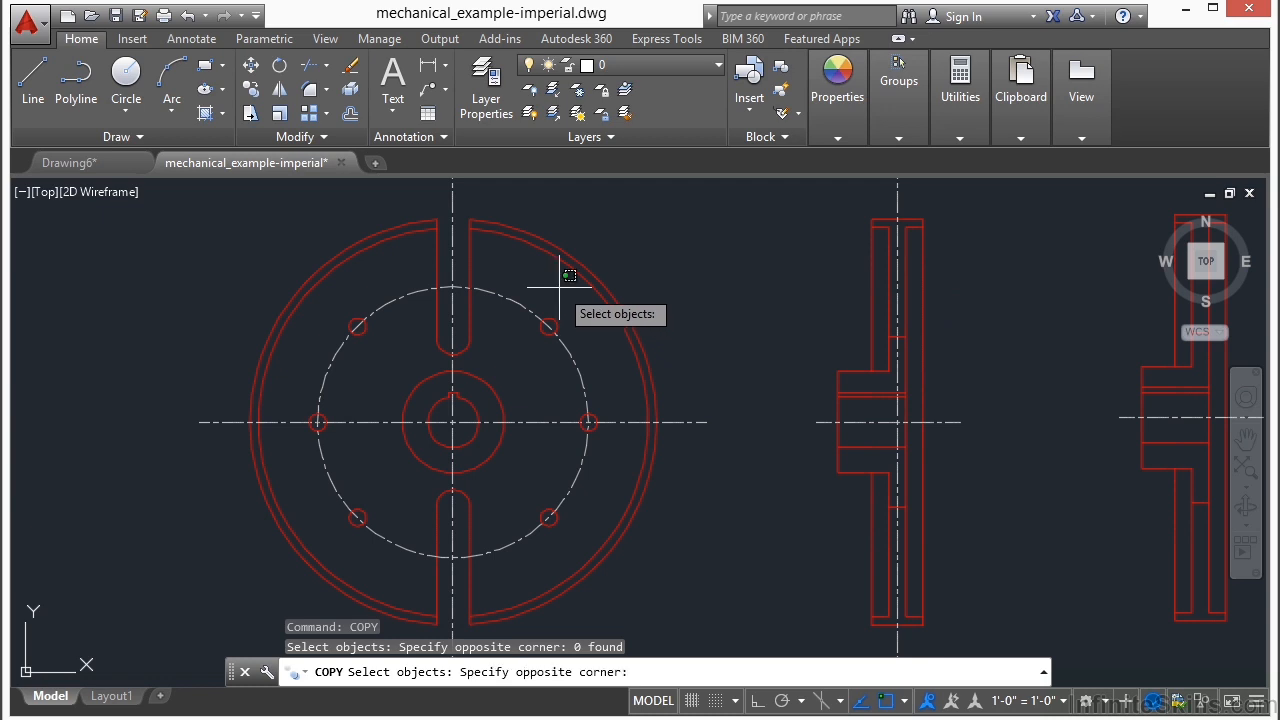
drag(559, 287, 517, 318)
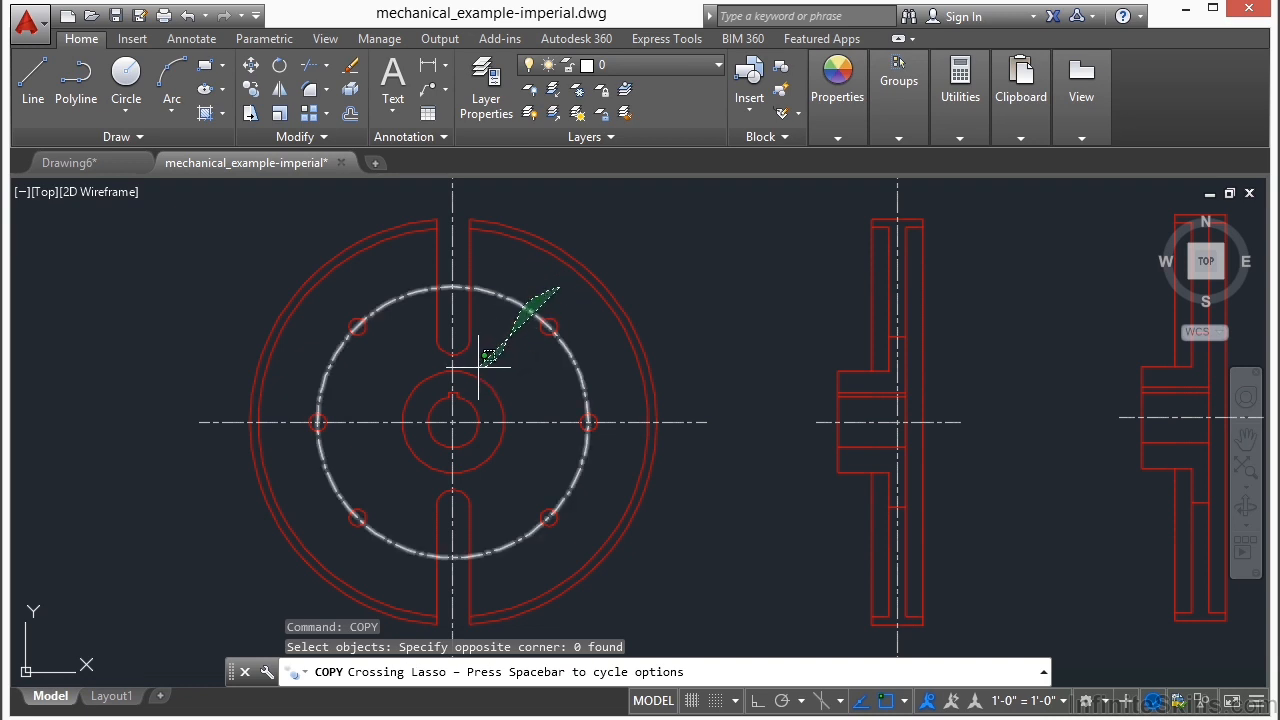
mouse_move(467, 362)
mouse_down()
mouse_move(423, 356)
mouse_move(389, 323)
mouse_move(333, 308)
mouse_move(309, 400)
mouse_move(313, 483)
mouse_move(340, 530)
mouse_move(395, 548)
mouse_move(430, 474)
mouse_move(525, 505)
mouse_move(558, 538)
mouse_move(580, 512)
mouse_move(610, 389)
mouse_up()
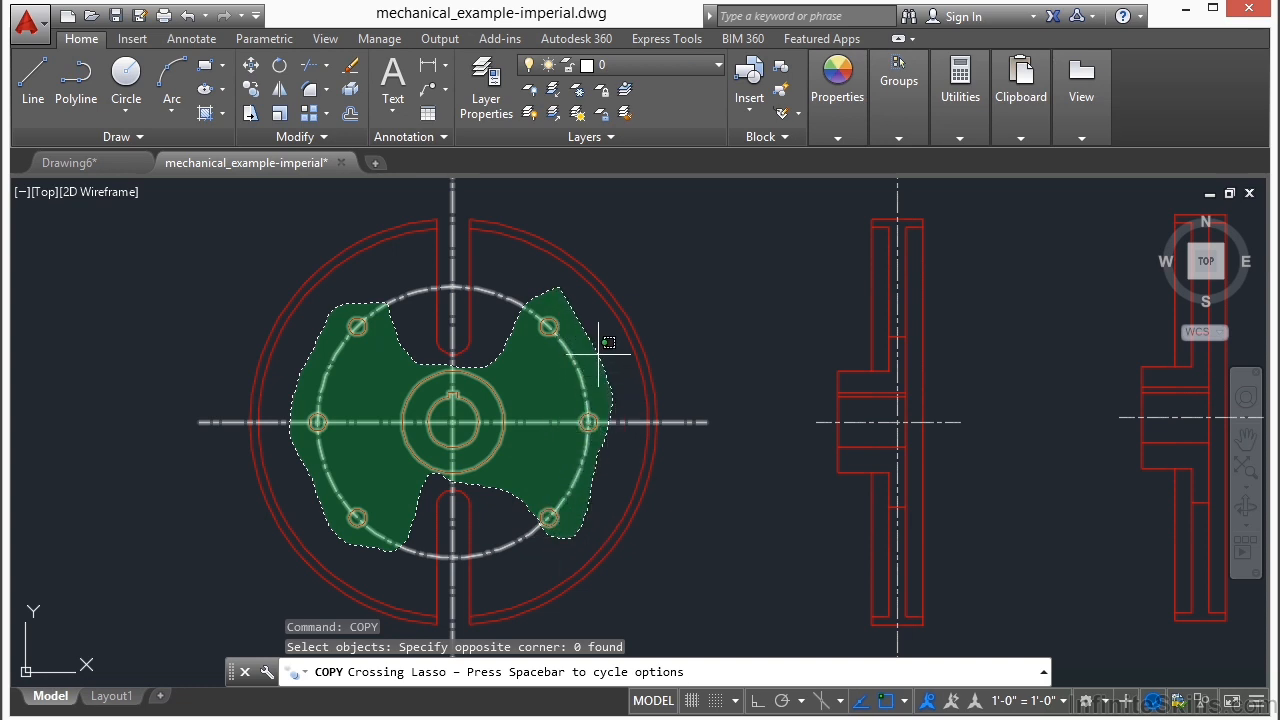
drag(608, 342, 600, 351)
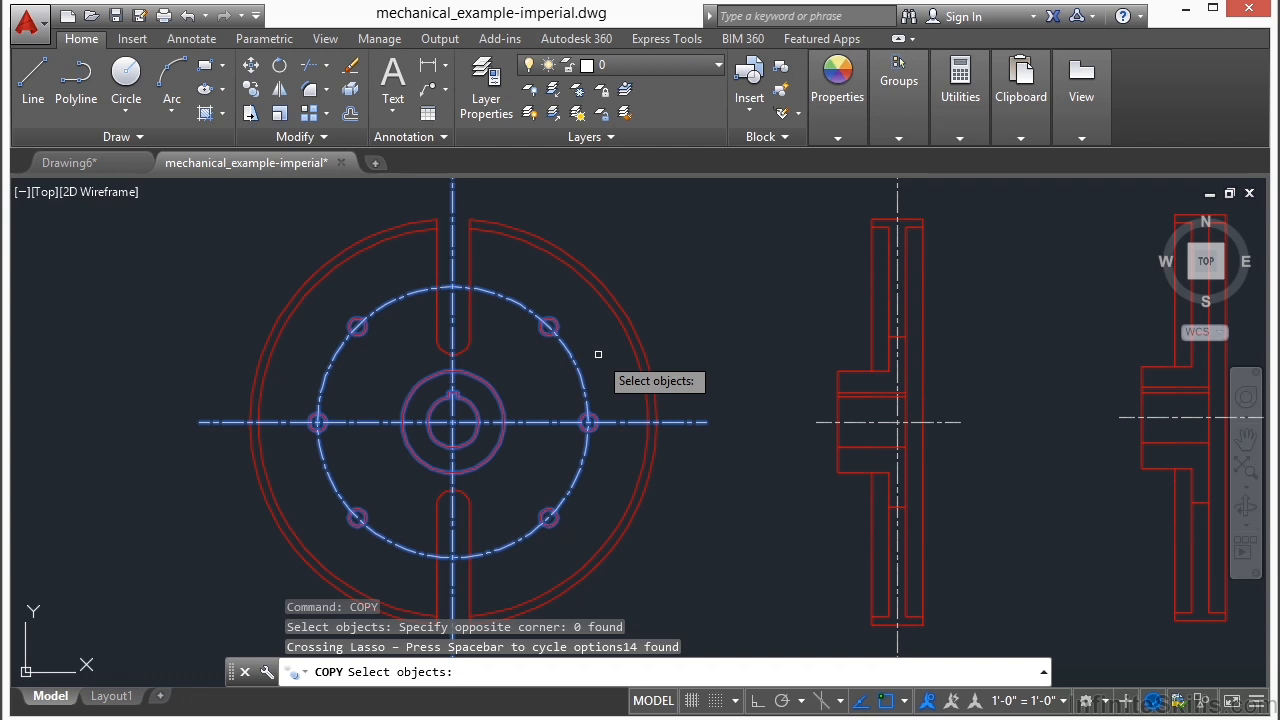
key(Return)
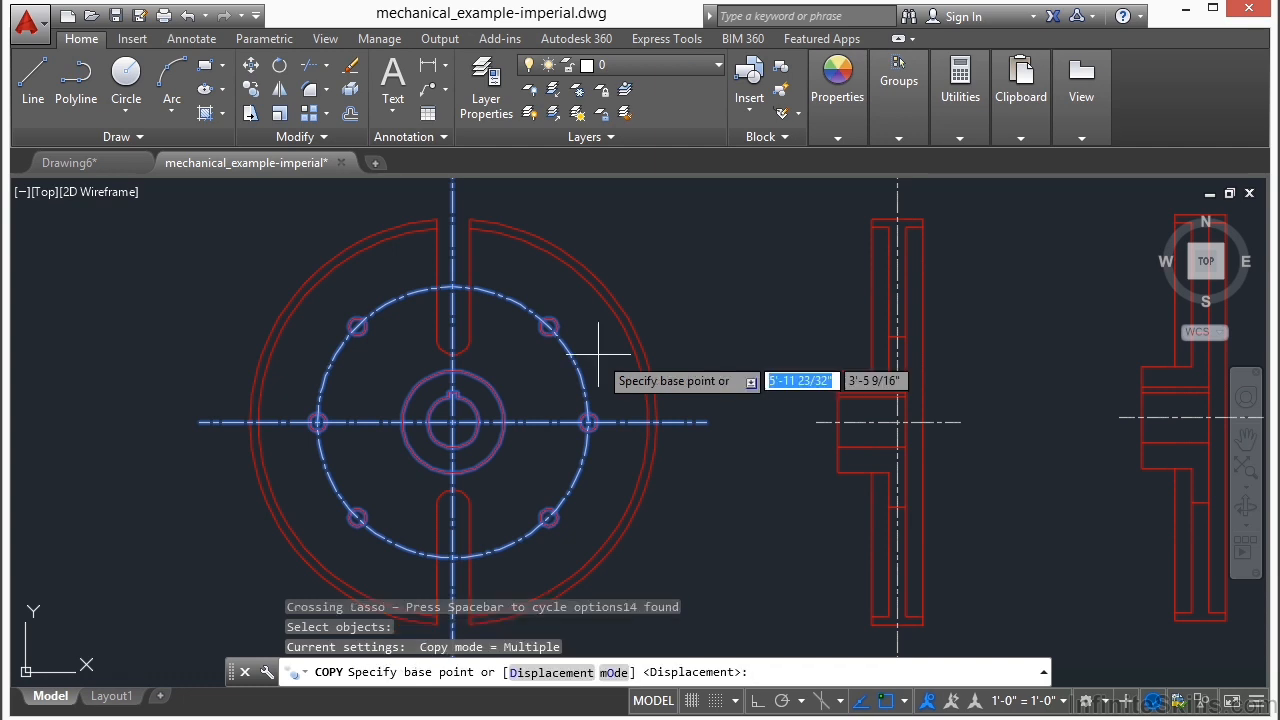
click(549, 378)
scroll(732, 372, down, 4)
click(434, 369)
right_click(486, 464)
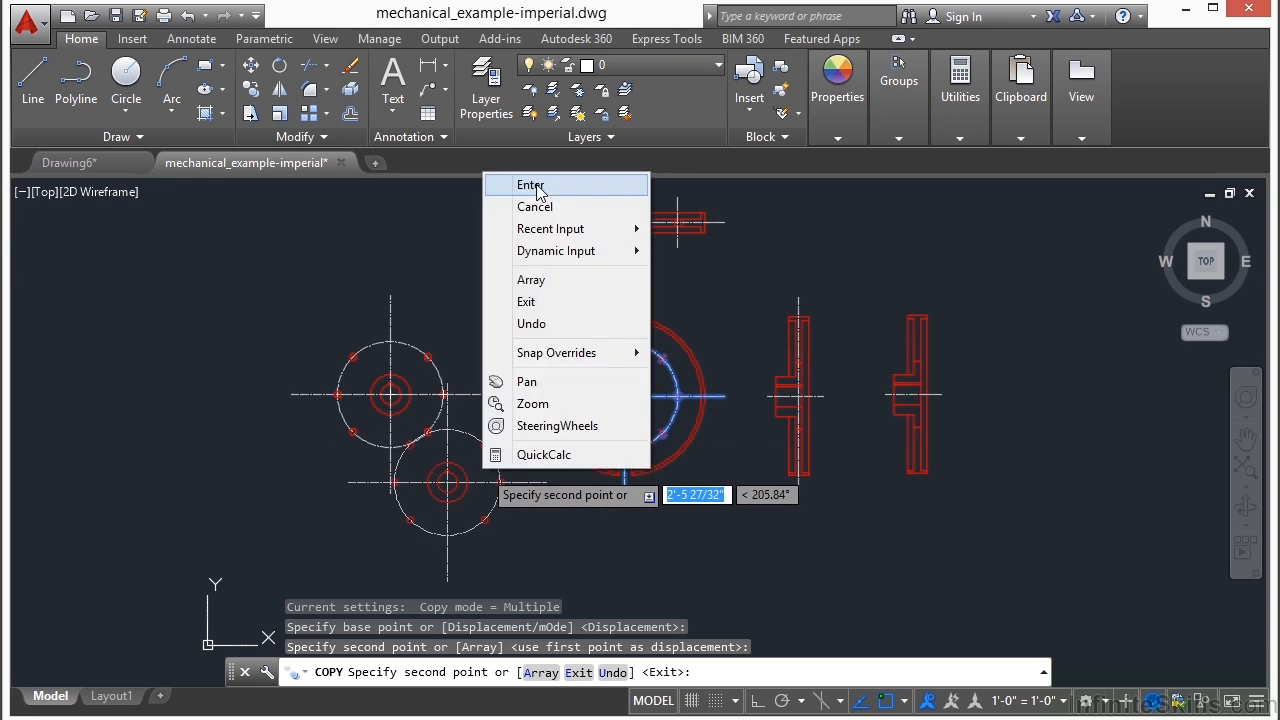
click(537, 191)
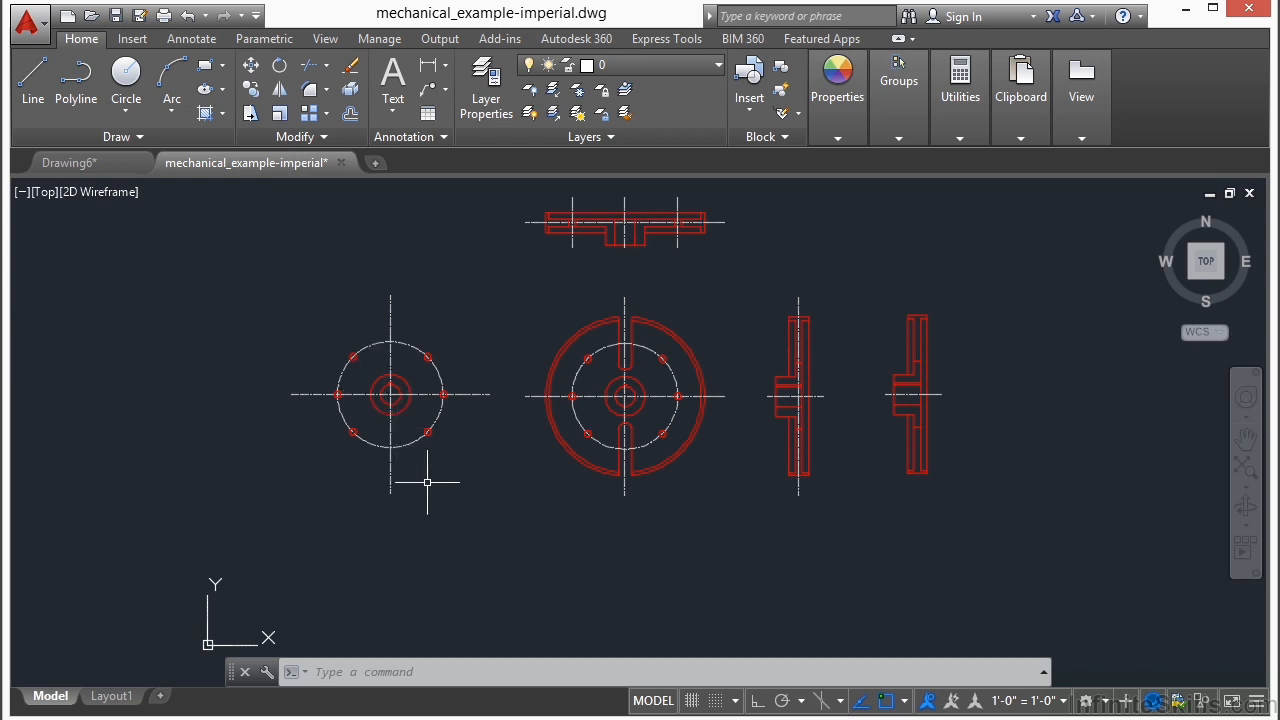
Preselect the copied hub-and-hole pattern with a crossing window and place three more copies of it in the empty area on its left.
scroll(441, 432, up, 2)
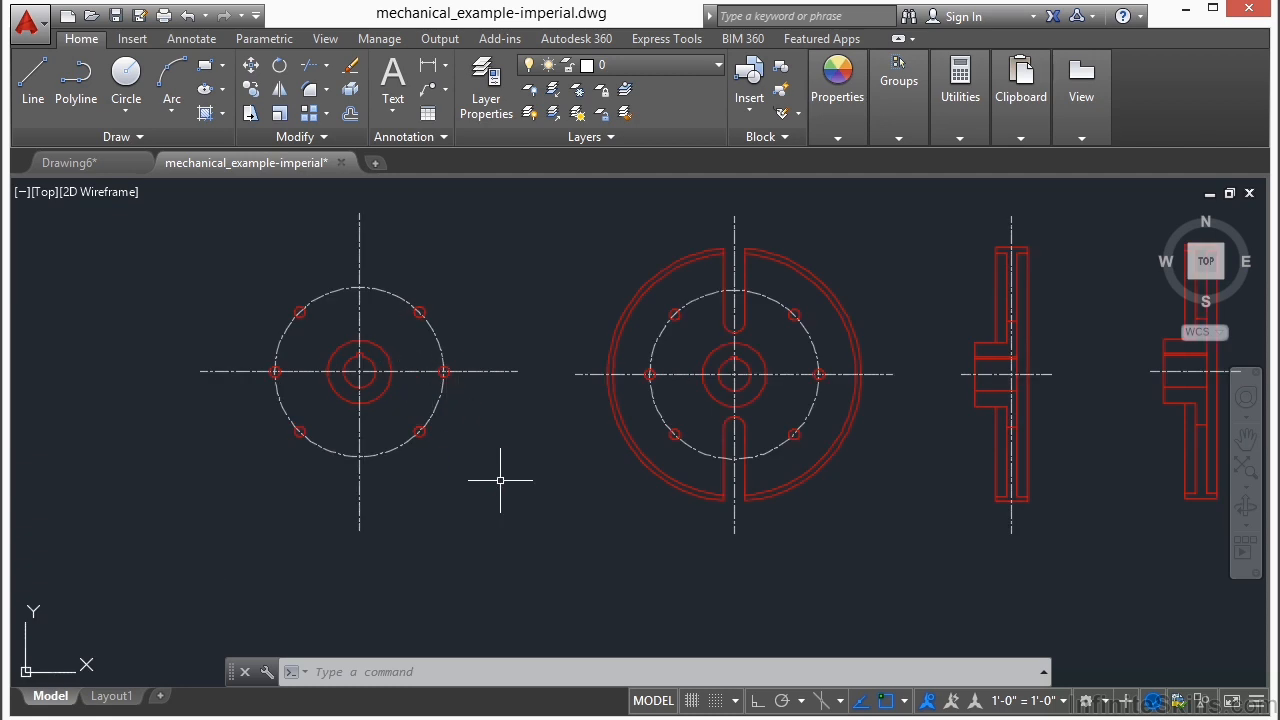
click(503, 257)
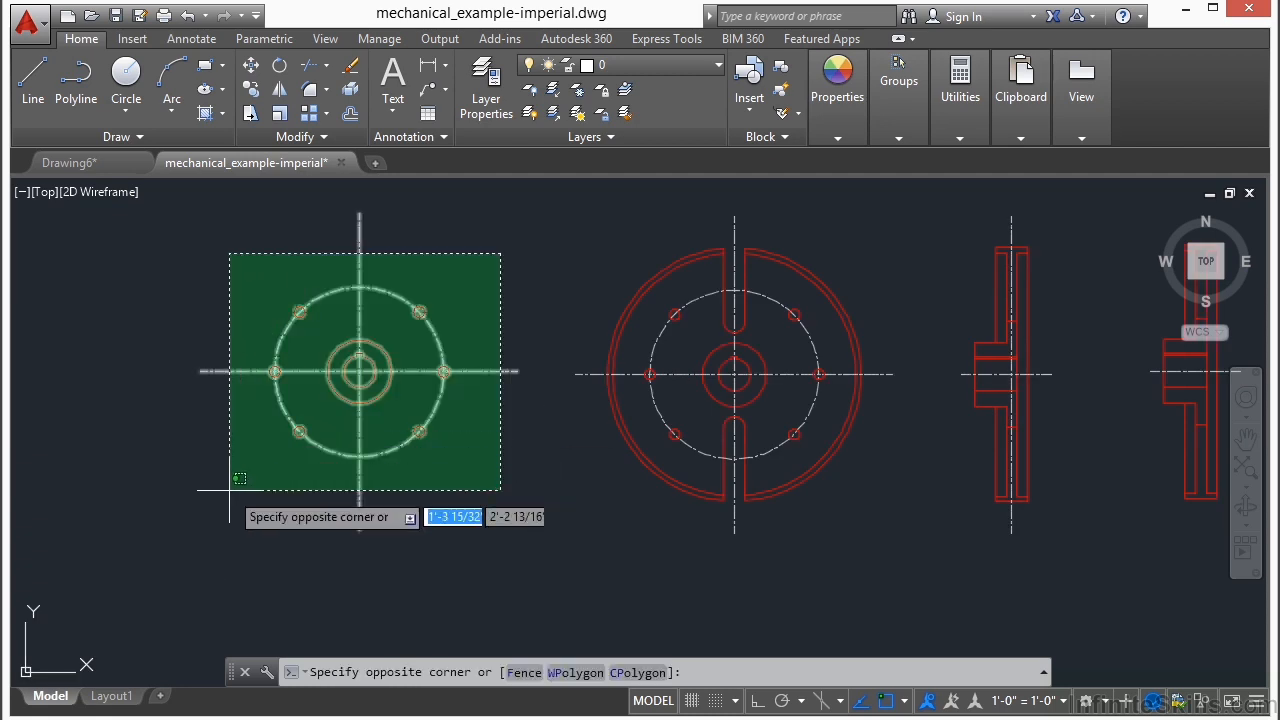
click(230, 494)
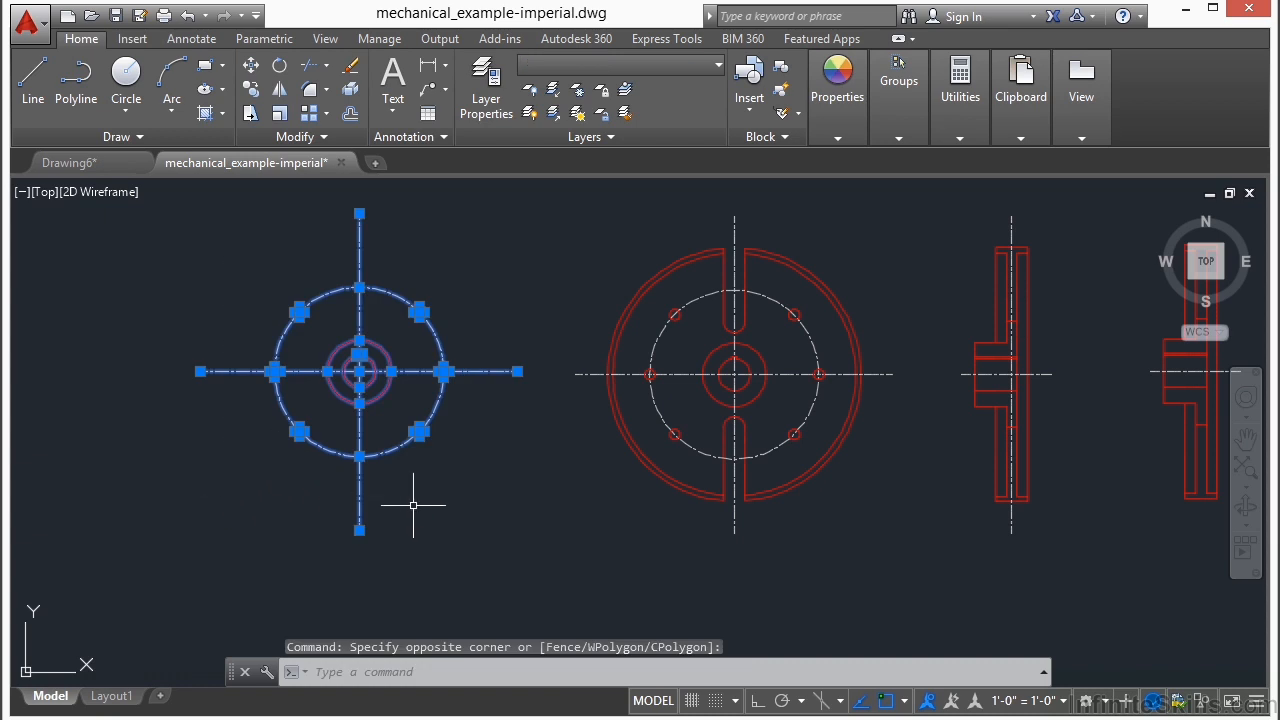
text(copy)
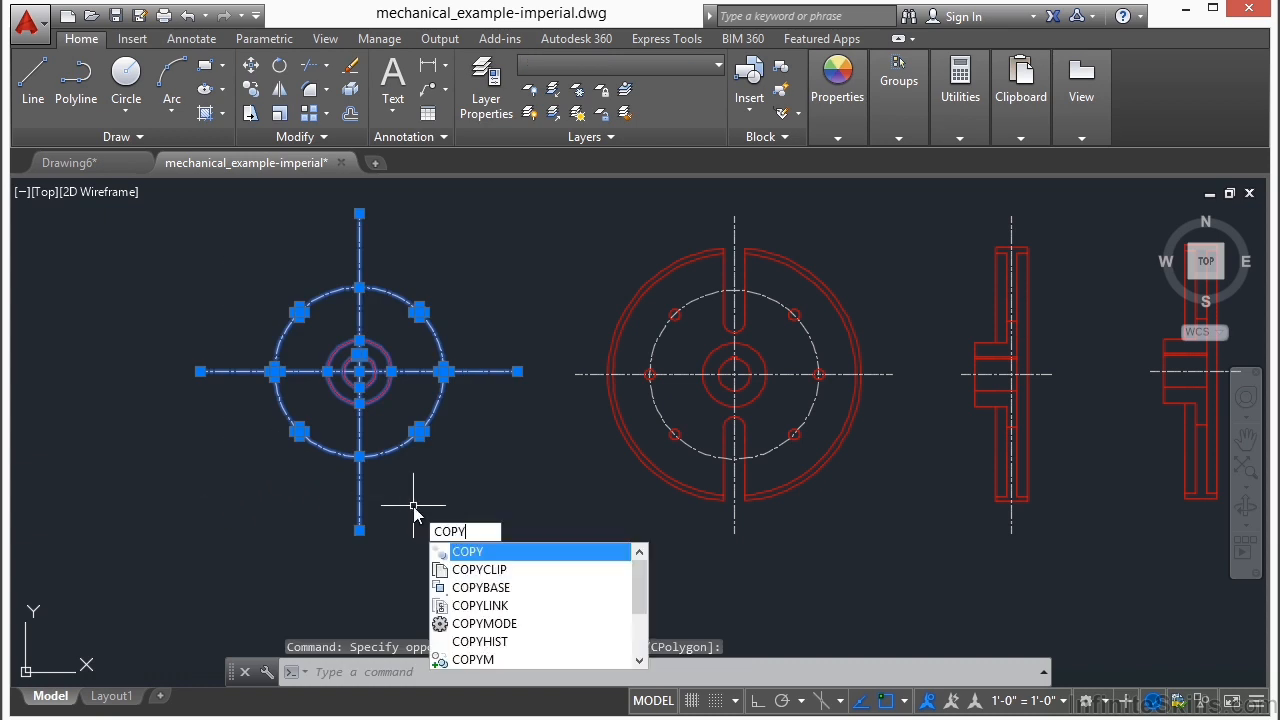
key(Return)
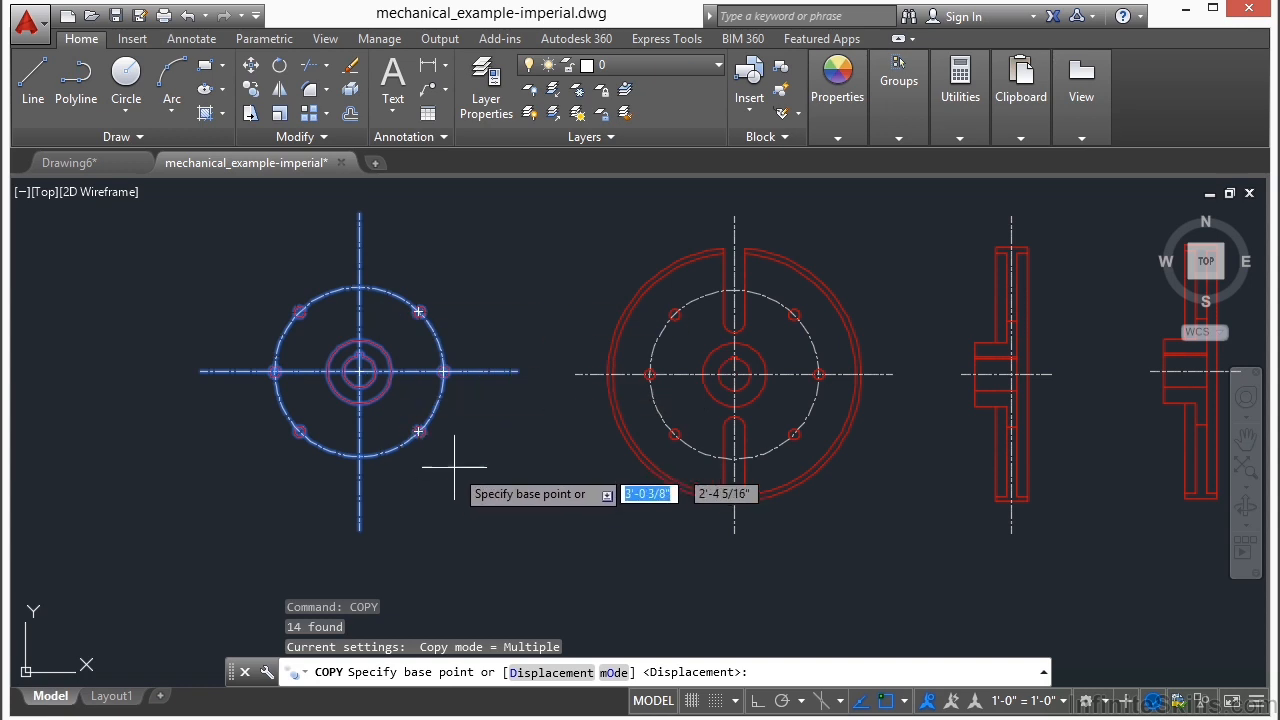
click(486, 423)
middle_drag(486, 423, 935, 460)
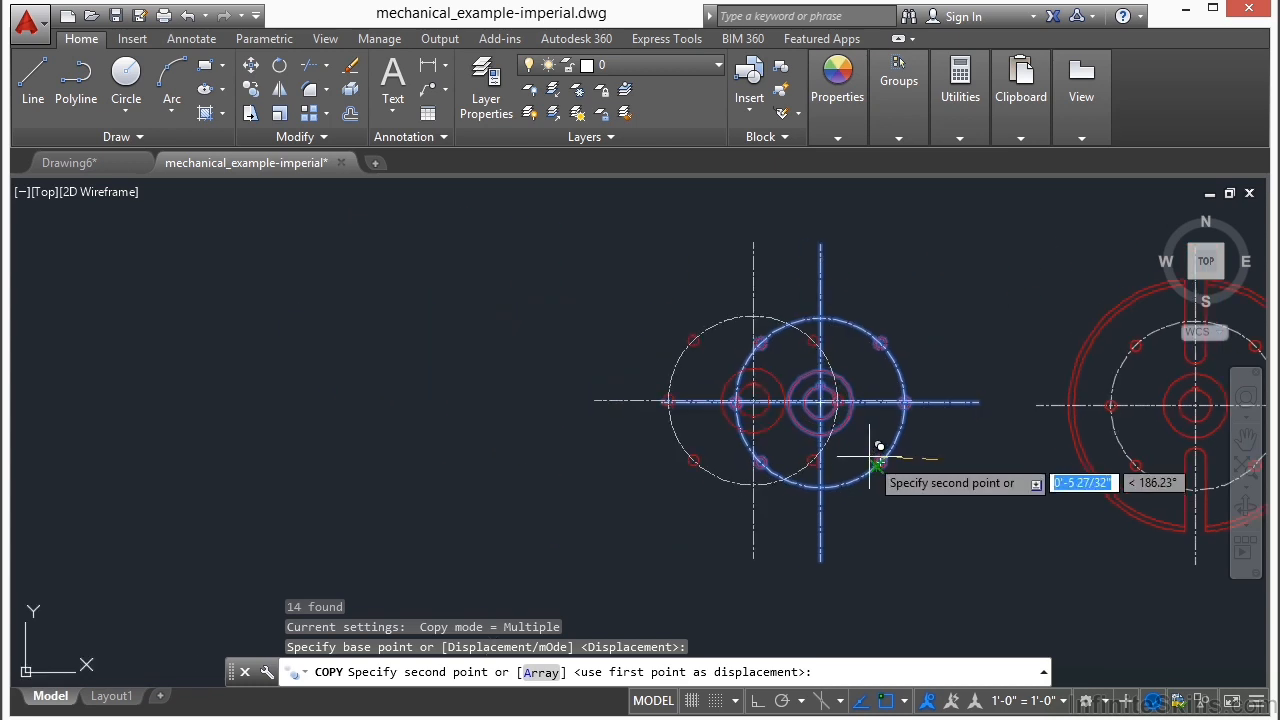
click(585, 367)
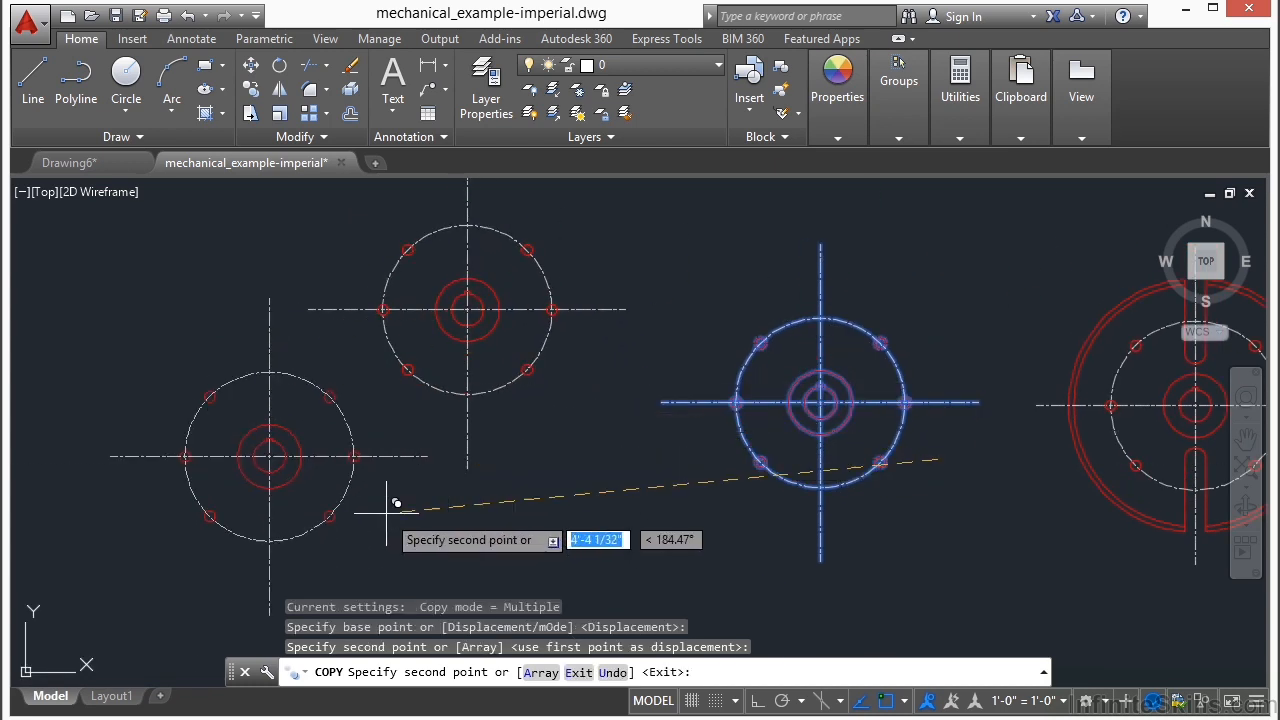
click(382, 526)
click(668, 570)
key(Return)
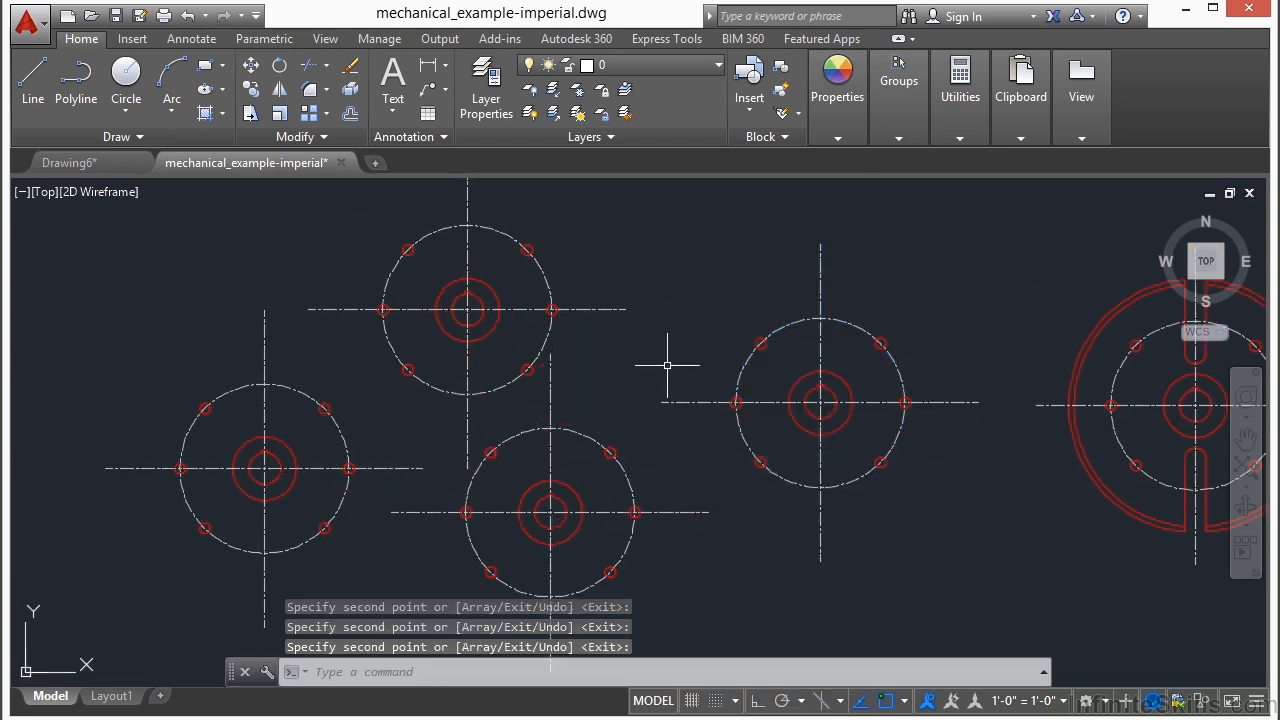
Start the COPY command and select the three leftmost hub-and-hole patterns with a crossing window.
scroll(298, 430, down, 2)
middle_drag(522, 458, 415, 447)
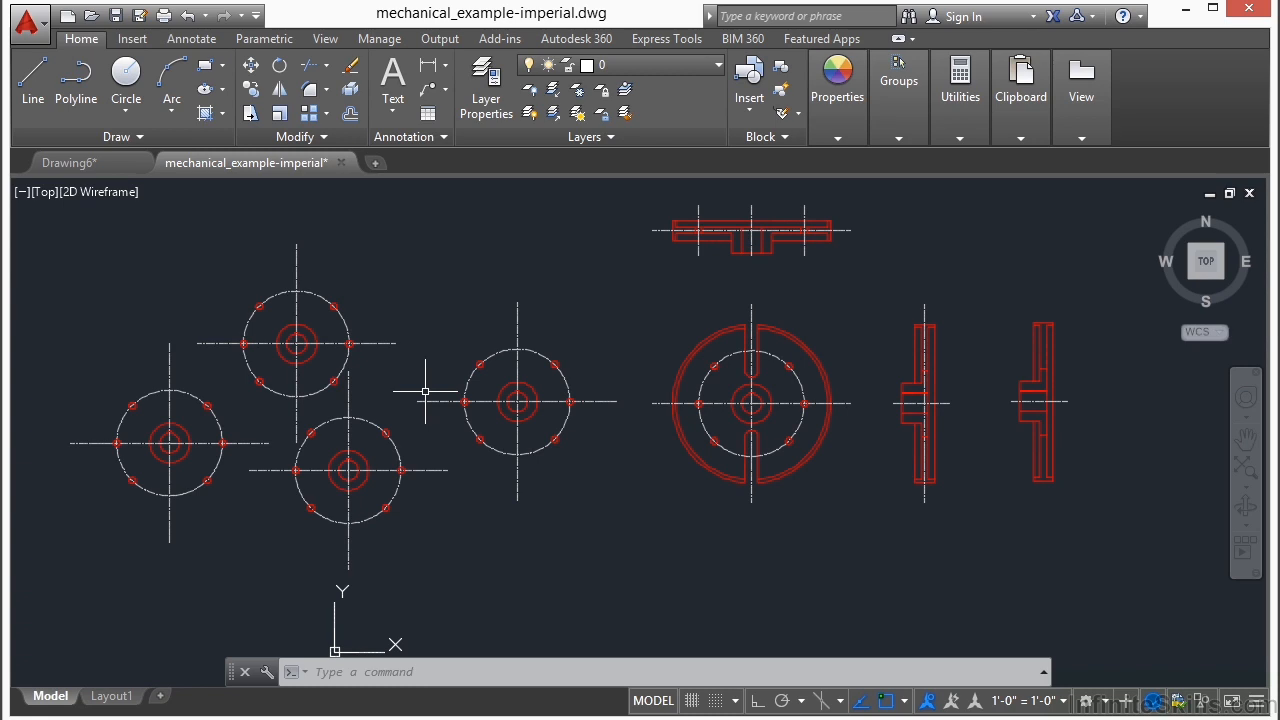
text(copy)
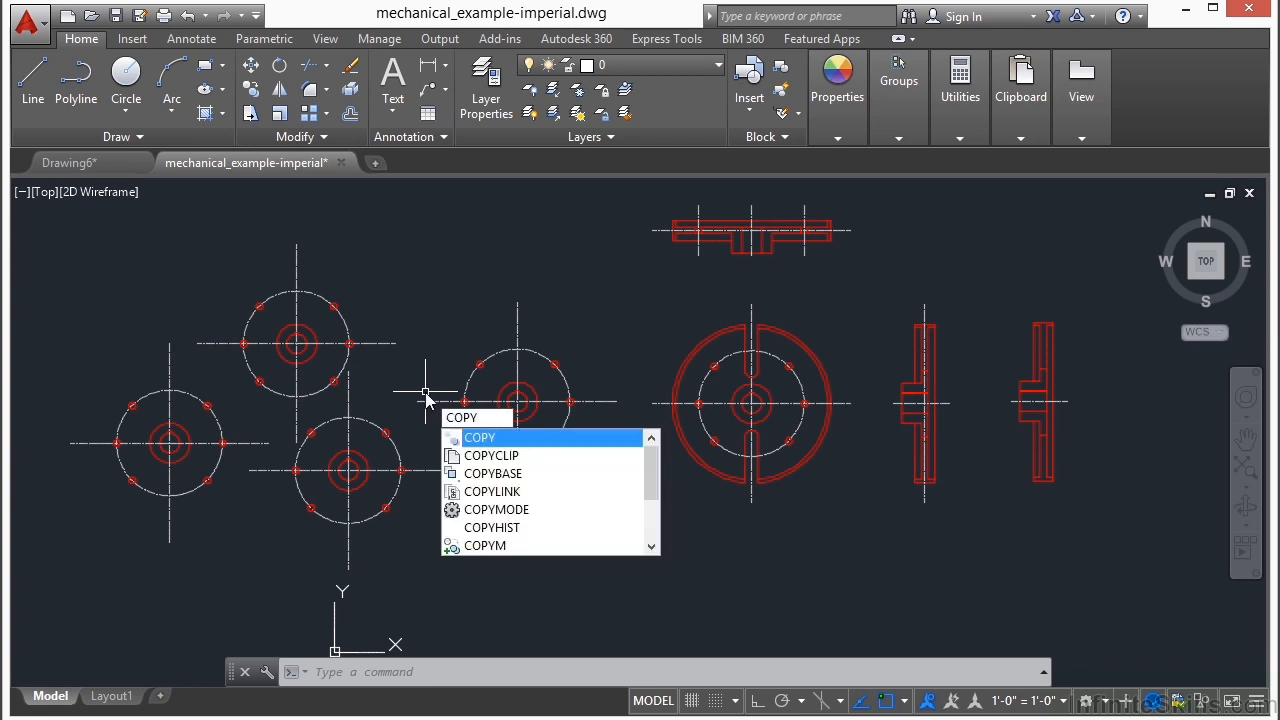
key(Return)
click(397, 258)
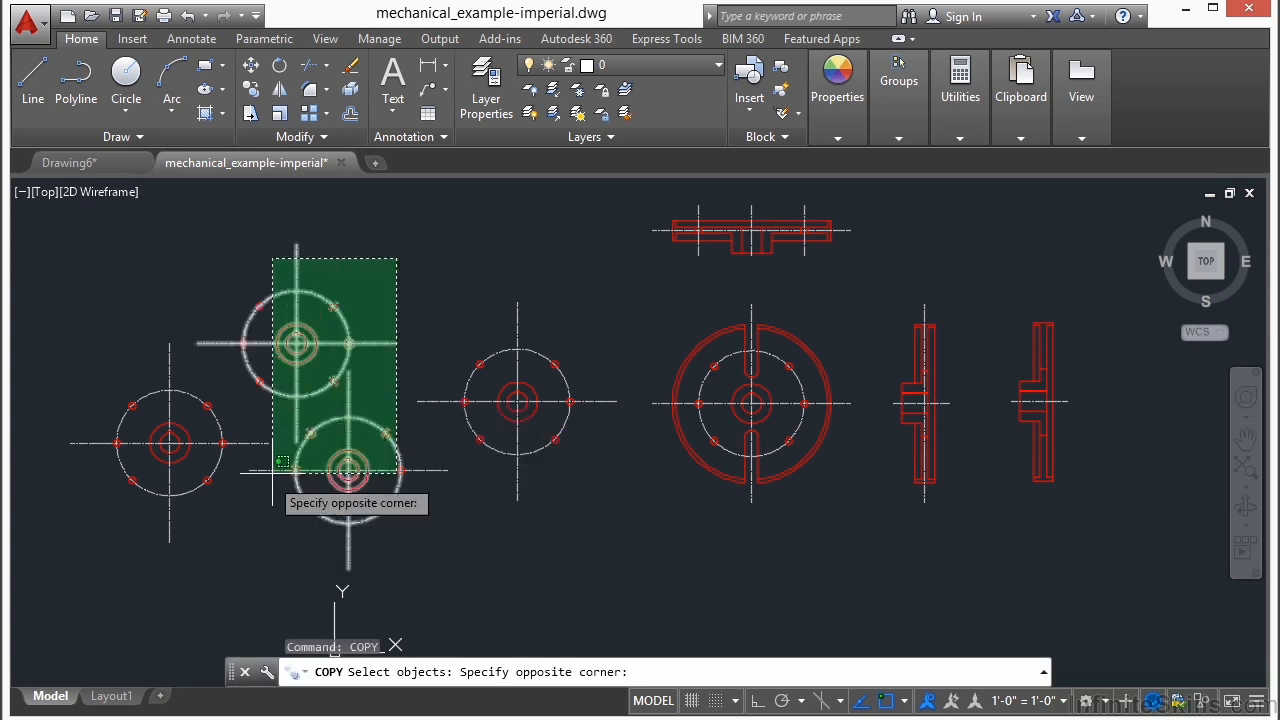
click(115, 560)
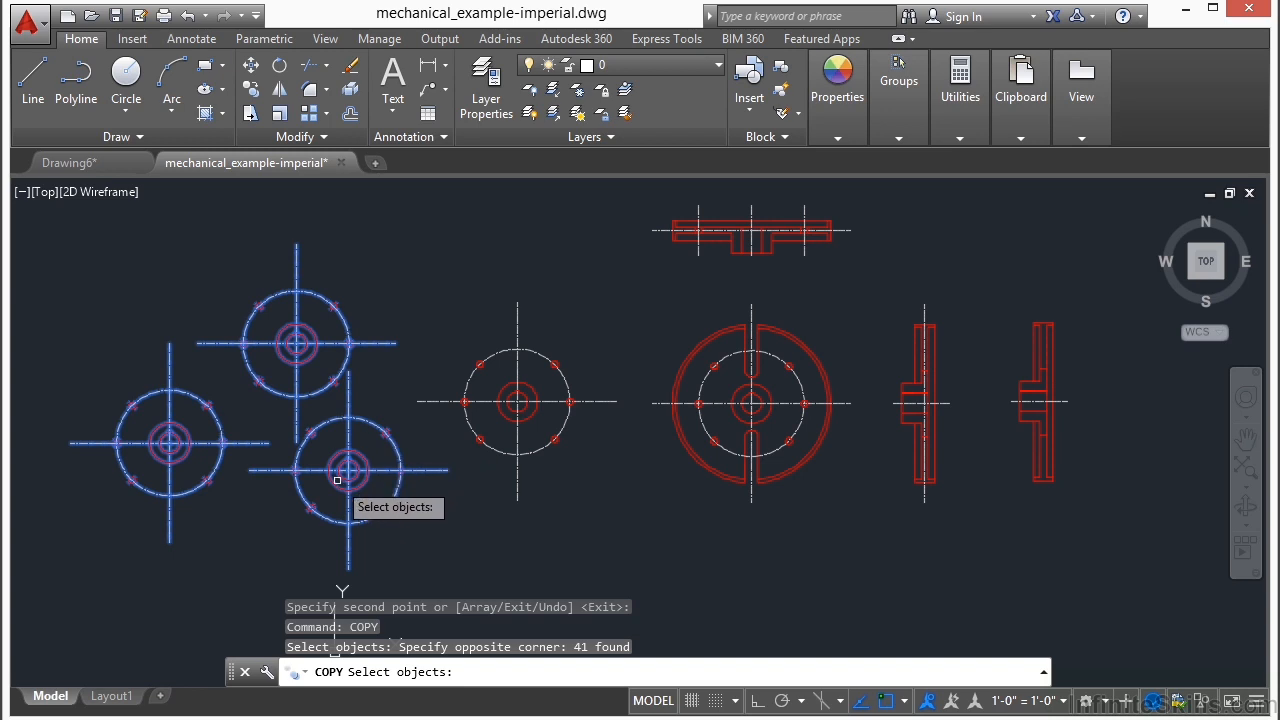
Remove most of the lower-right selected hub-and-hole pattern from the COPY selection with crossing windows.
click(372, 446)
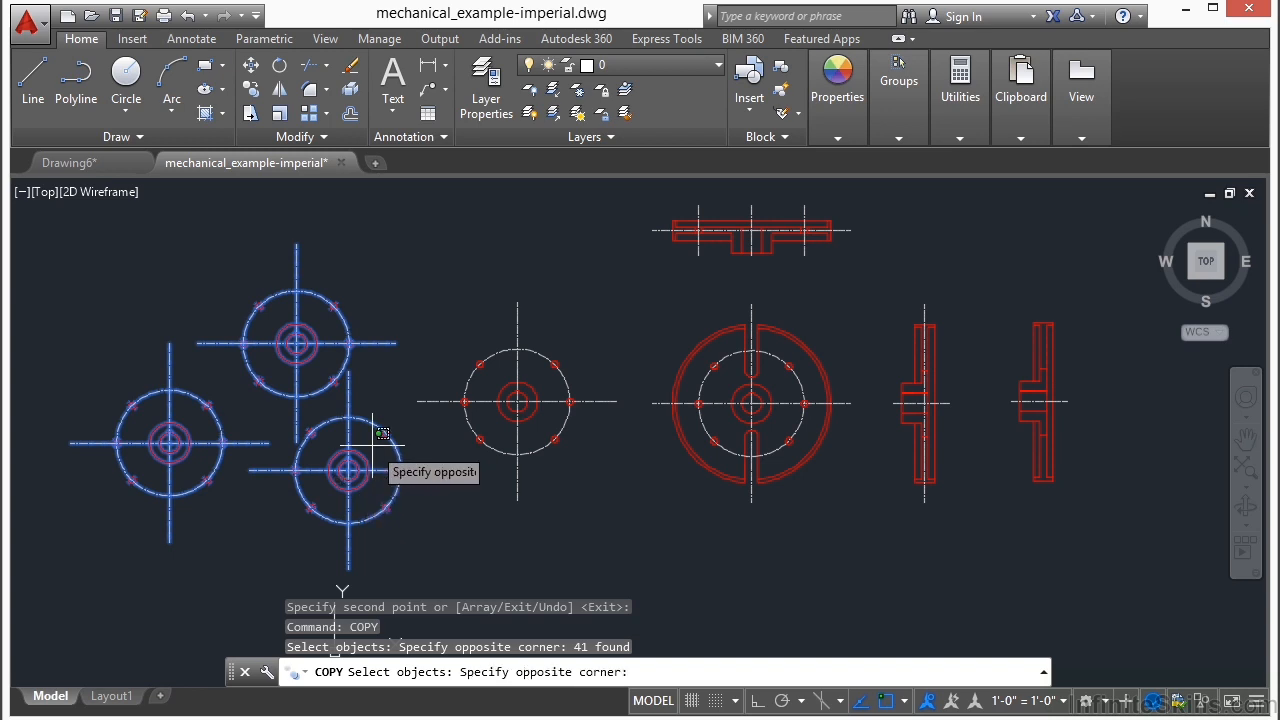
shift+click(336, 490)
click(392, 422)
shift+click(376, 450)
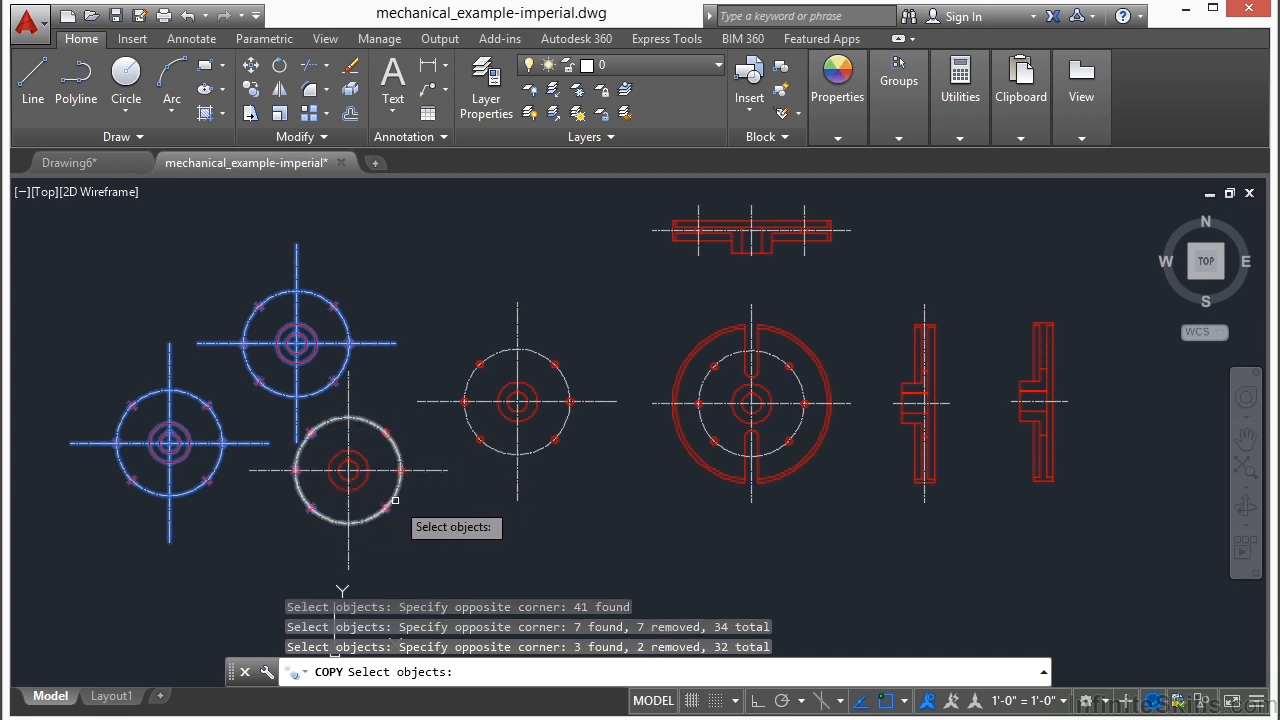
click(407, 490)
shift+click(296, 530)
Remove that pattern's two remaining small holes from the COPY selection one at a time and try crossing selections over its bolt circle.
scroll(323, 477, up, 6)
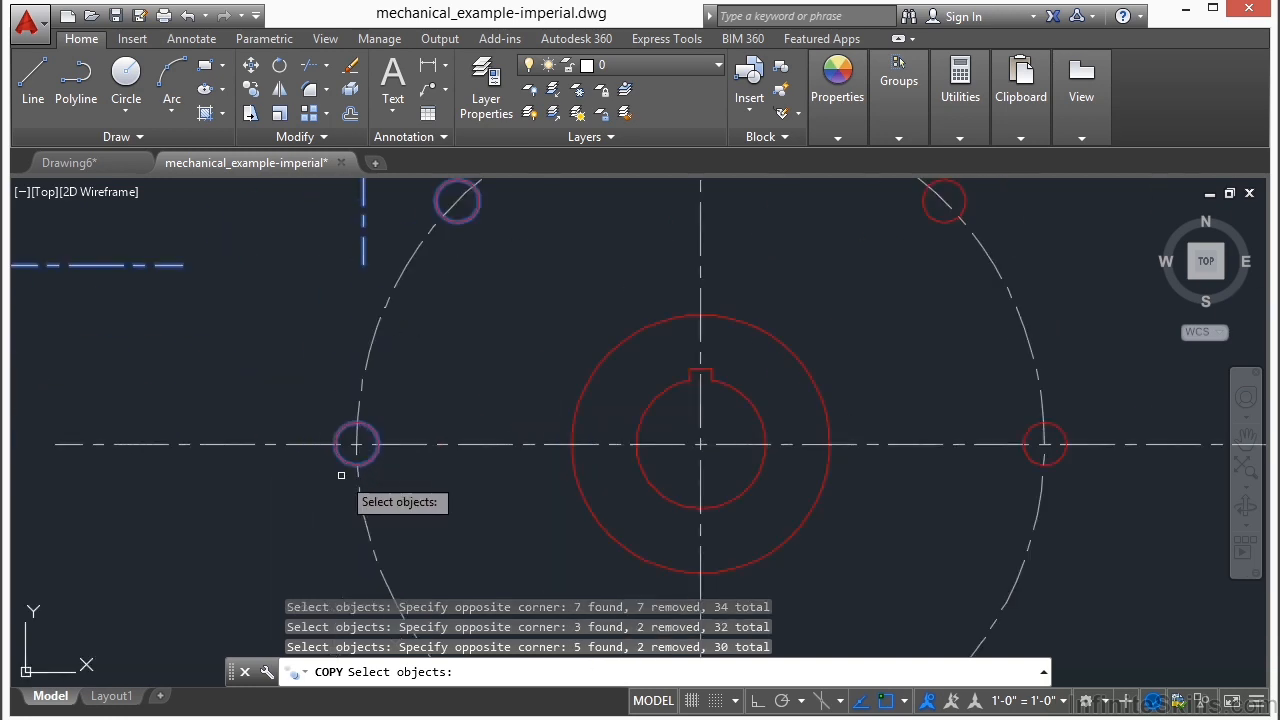
shift+click(369, 457)
click(457, 210)
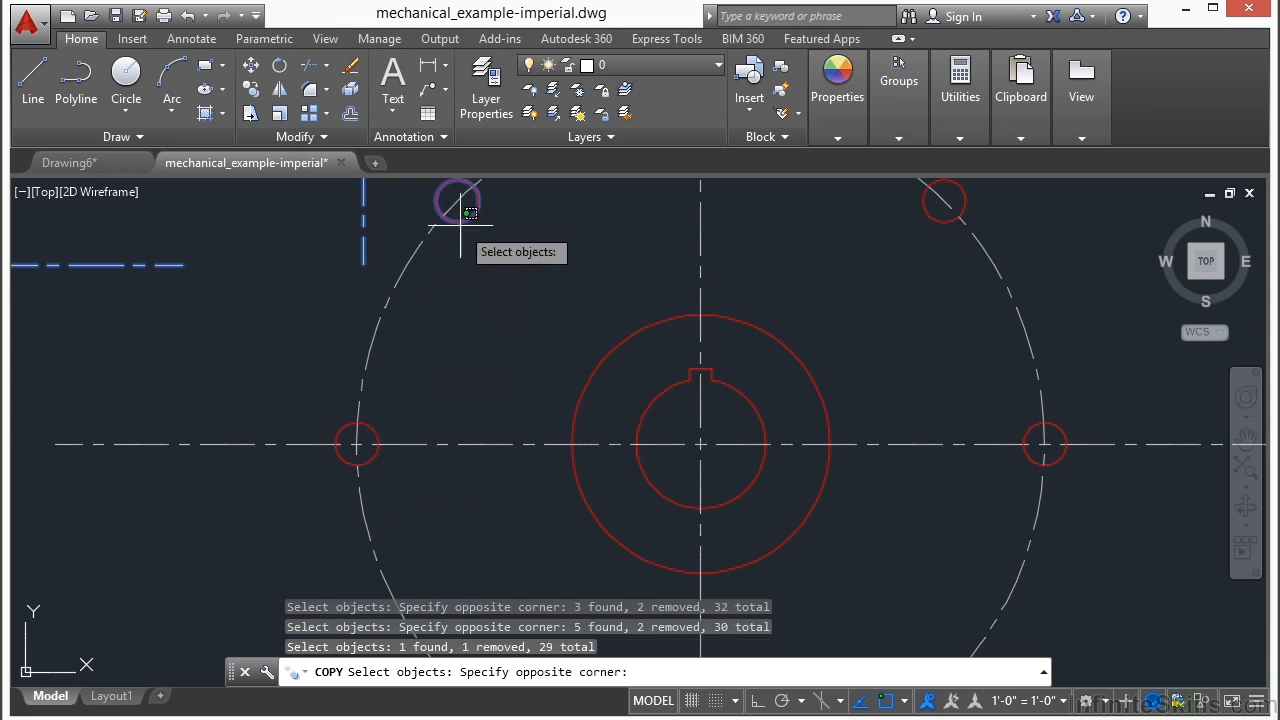
click(457, 214)
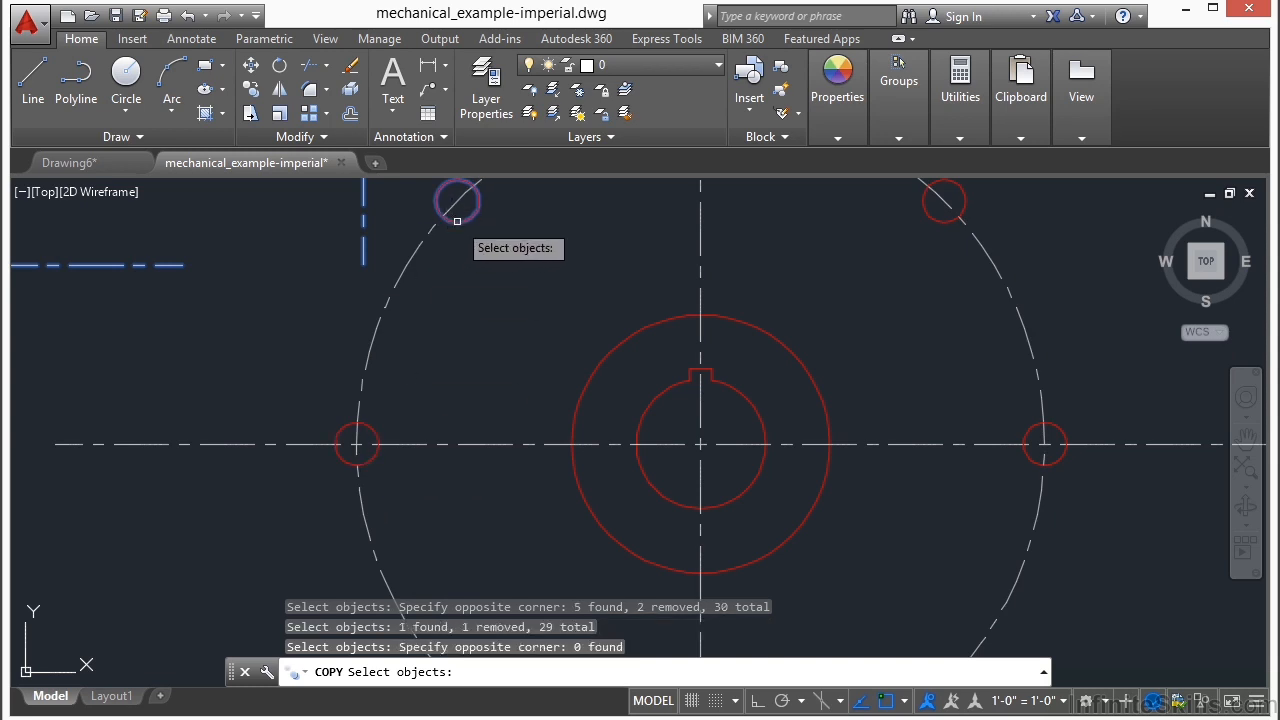
shift+click(457, 220)
click(438, 325)
shift+click(366, 446)
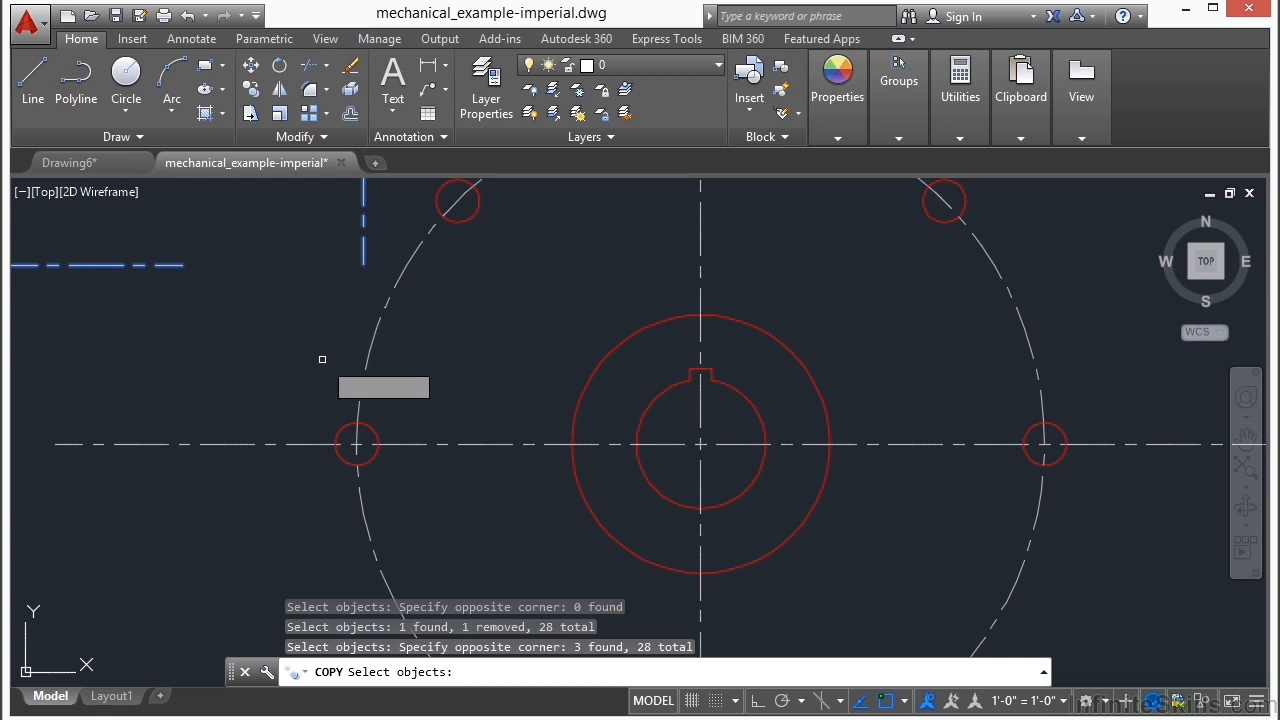
mouse_move(428, 372)
mouse_down()
mouse_move(286, 509)
mouse_move(334, 534)
mouse_move(420, 531)
mouse_move(550, 391)
mouse_move(505, 320)
mouse_move(474, 303)
mouse_up()
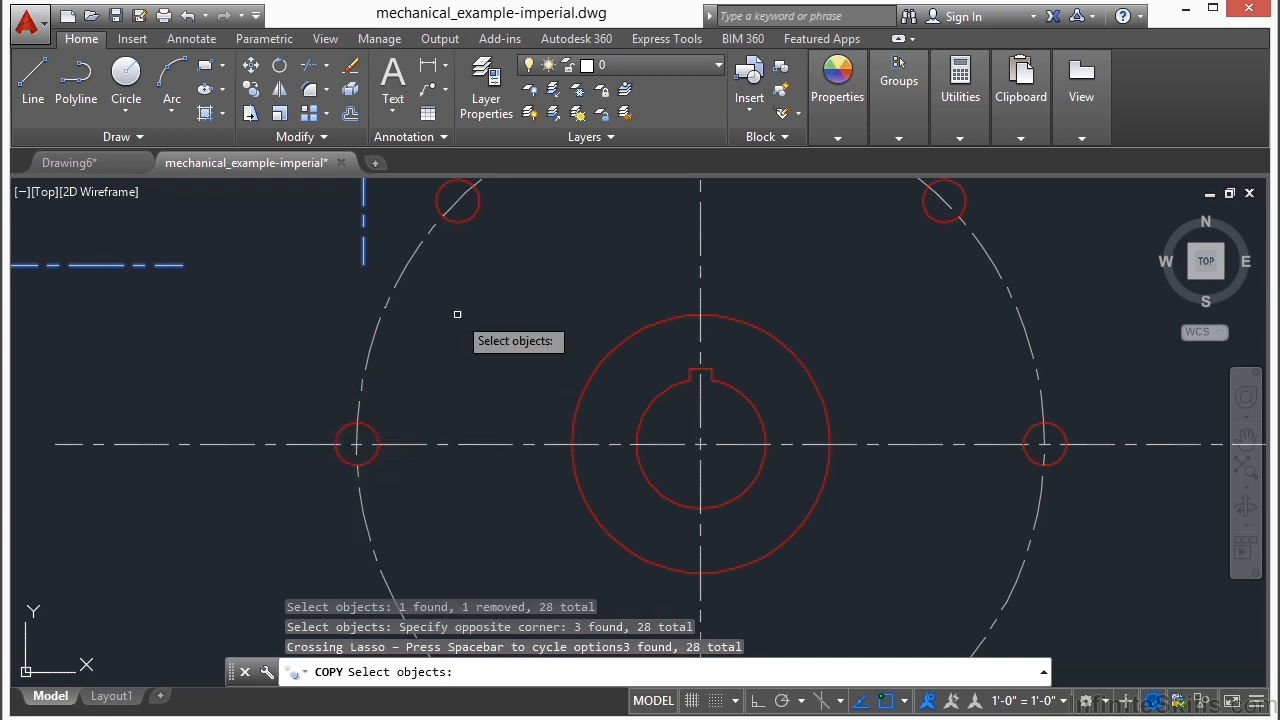
Accept the selection, cancel the COPY command and close mechanical_example-imperial.dwg.
scroll(556, 358, down, 4)
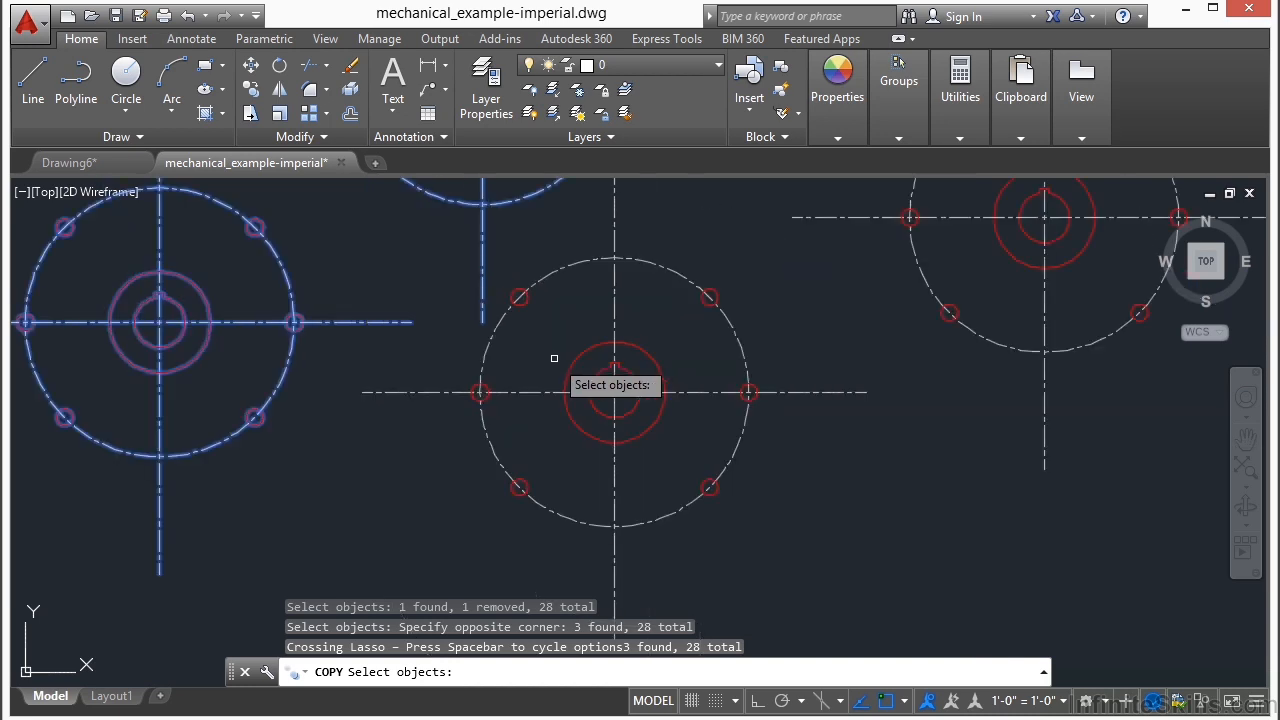
scroll(517, 385, down, 2)
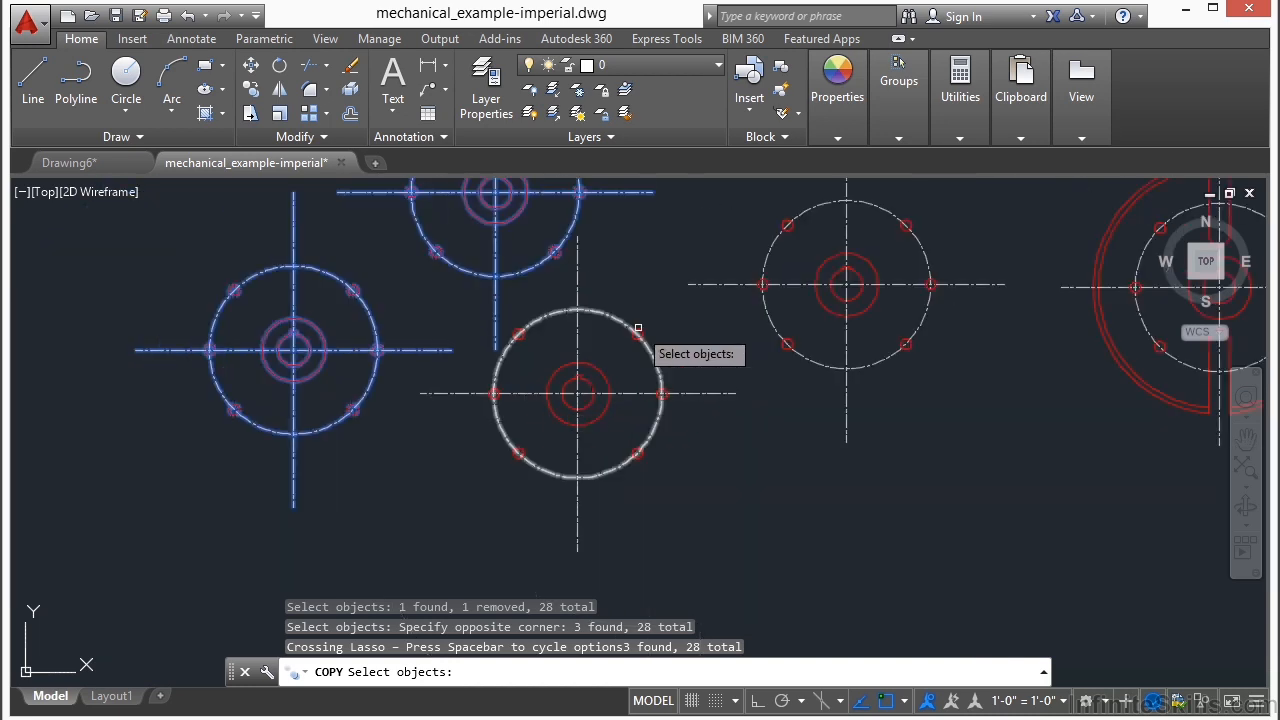
mouse_move(597, 380)
shift+middle_down()
mouse_move(520, 428)
mouse_move(609, 480)
mouse_move(757, 514)
mouse_move(850, 516)
mouse_move(834, 520)
shift+middle_up()
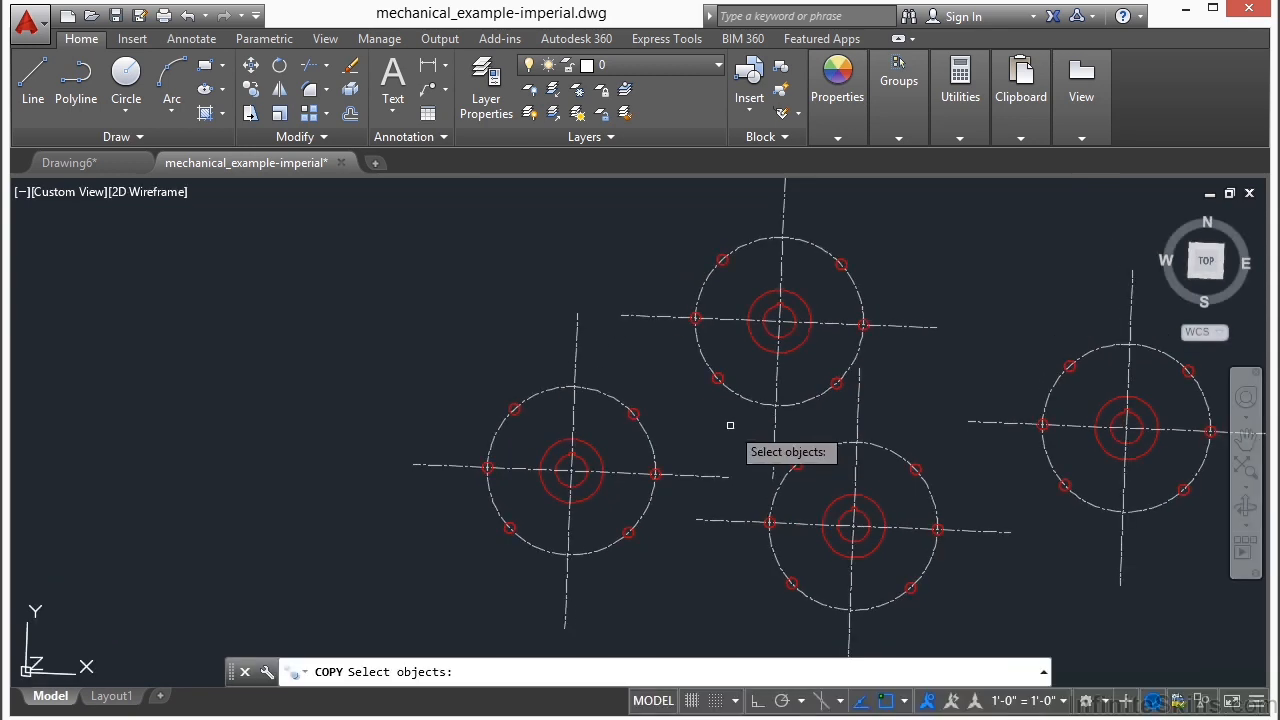
key(Return)
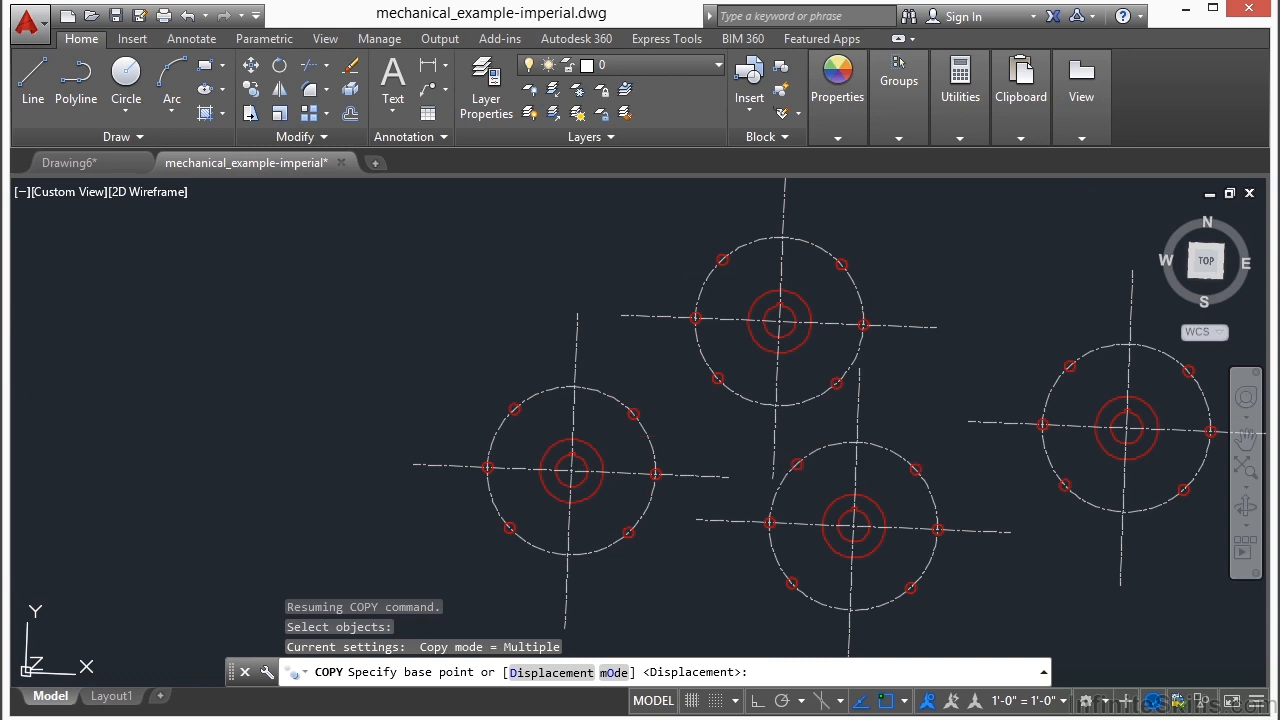
key(Escape)
text(close)
key(Return)
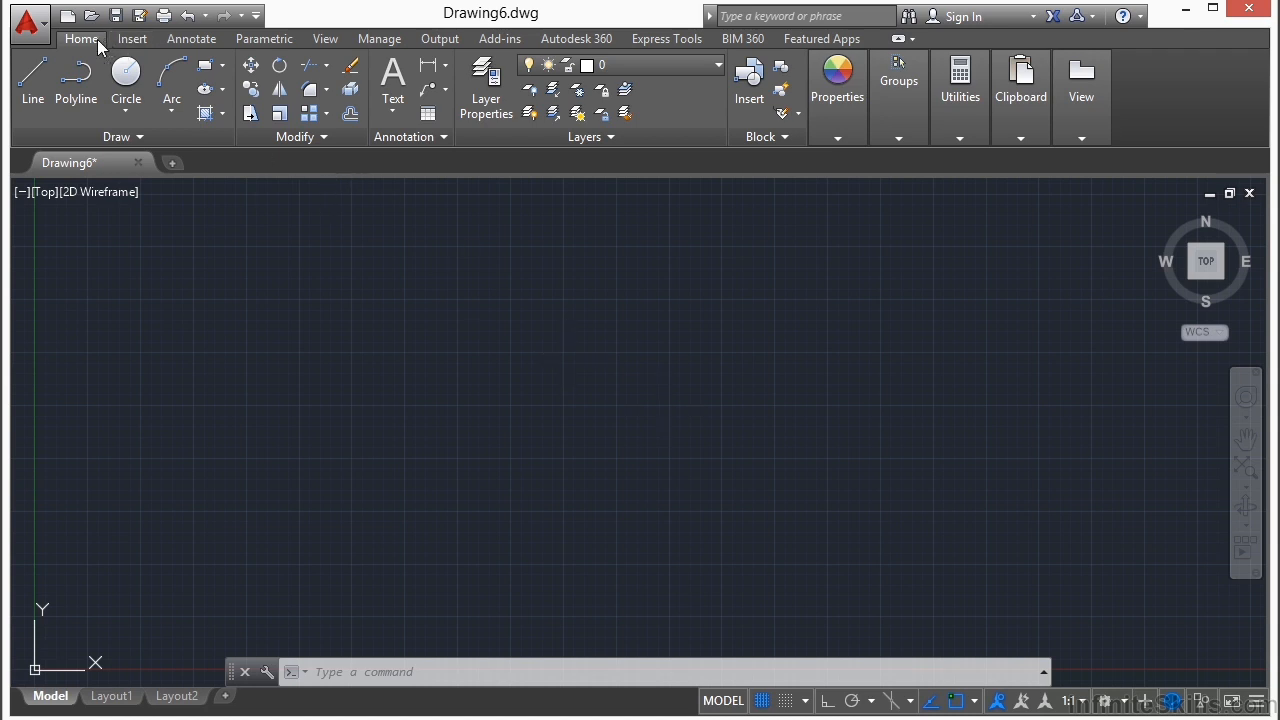
Draw a single line segment sloping slightly upward in the empty area of Drawing6.
click(43, 87)
click(353, 364)
click(494, 336)
right_click(607, 353)
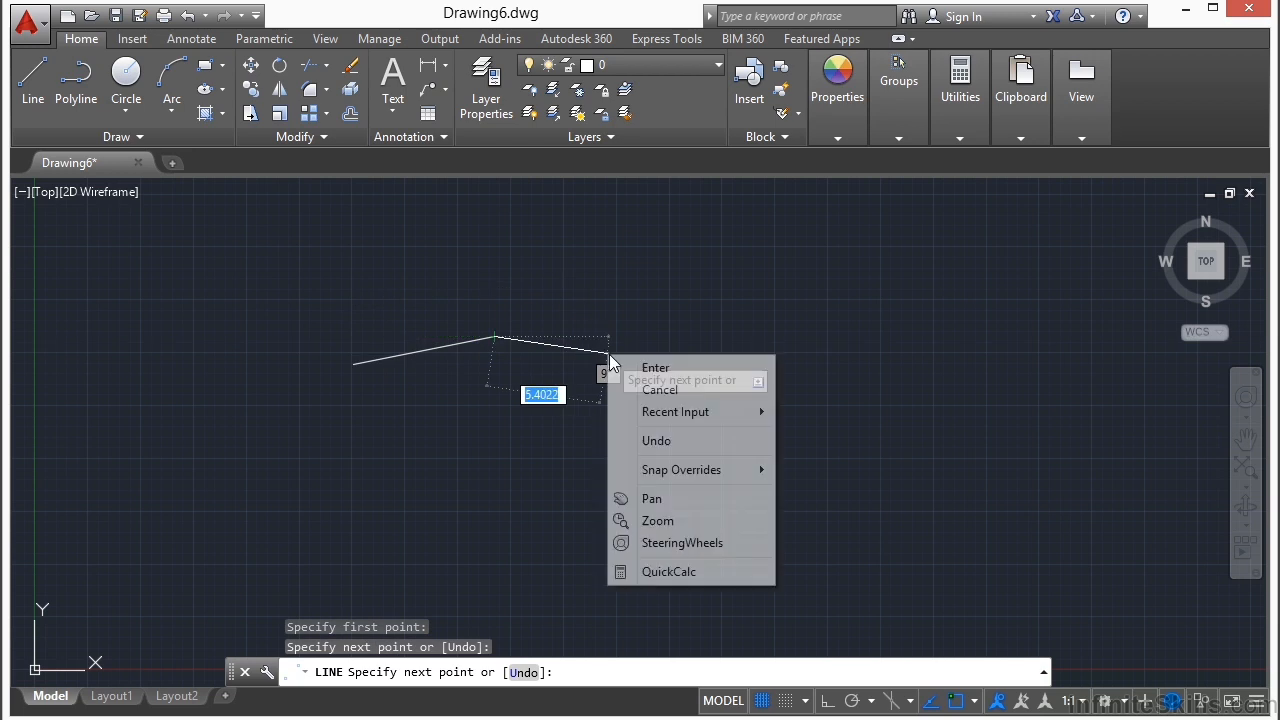
click(645, 369)
Erase the new line segment, selecting it with a crossing window.
click(578, 375)
click(423, 311)
right_click(424, 298)
click(505, 393)
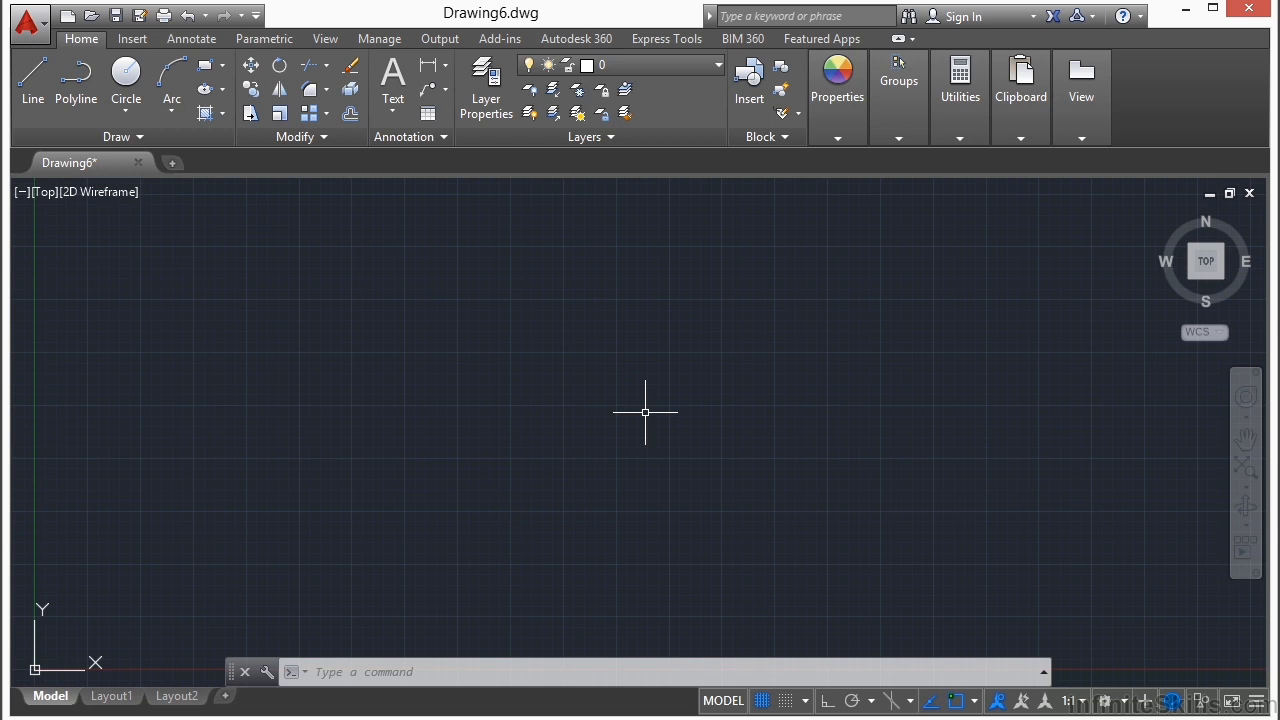
text(LINE)
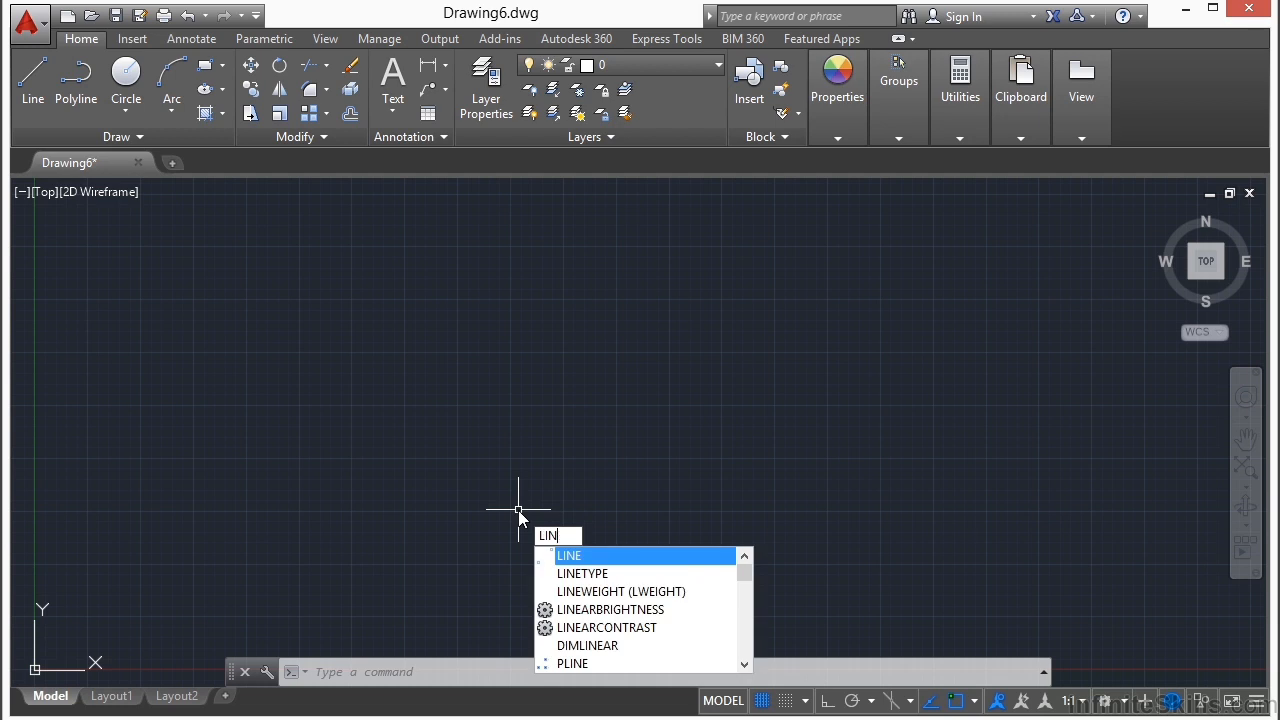
key(BackSpace)
key(BackSpace)
key(BackSpace)
key(BackSpace)
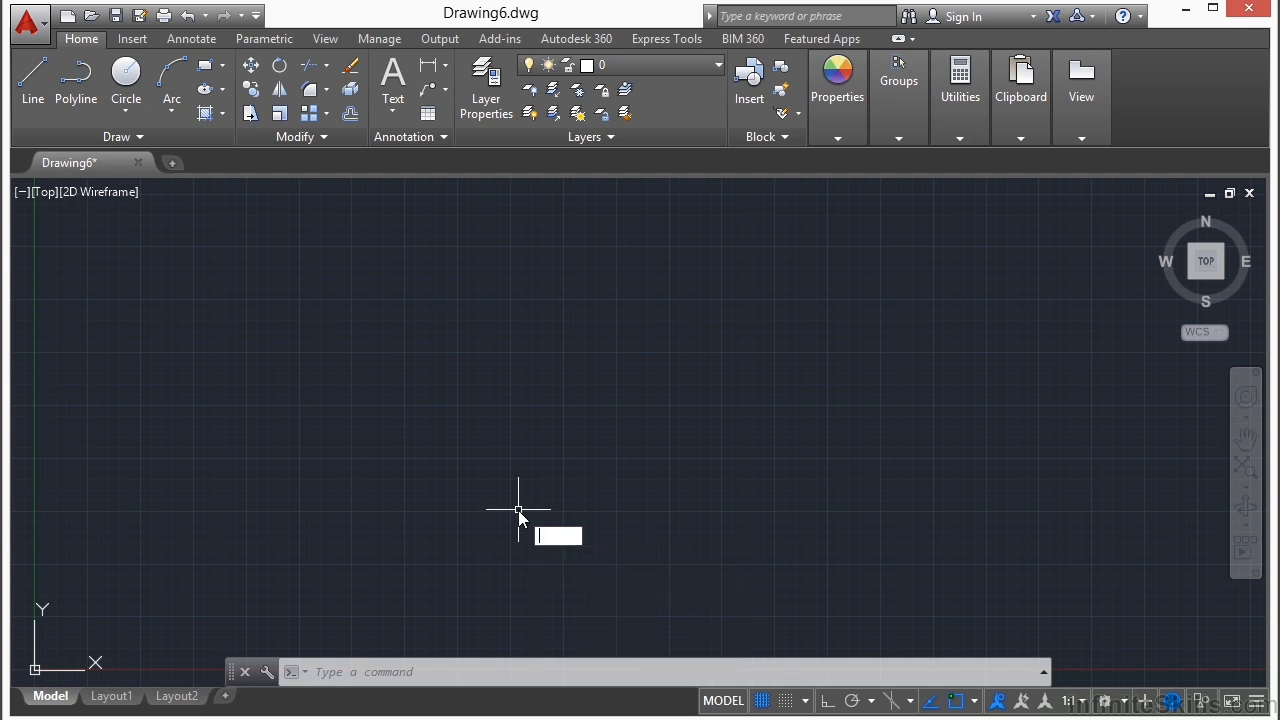
key(Escape)
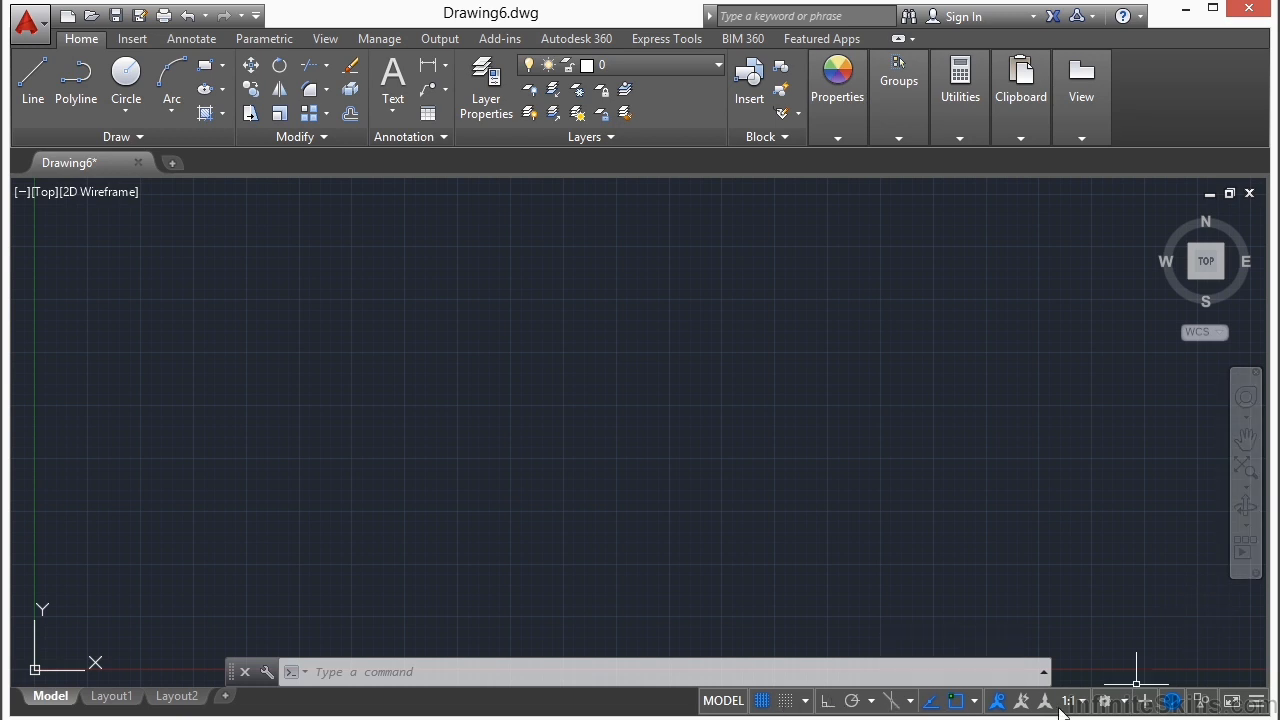
Add the Dynamic Input toggle to the status bar and turn dynamic input off.
click(1258, 706)
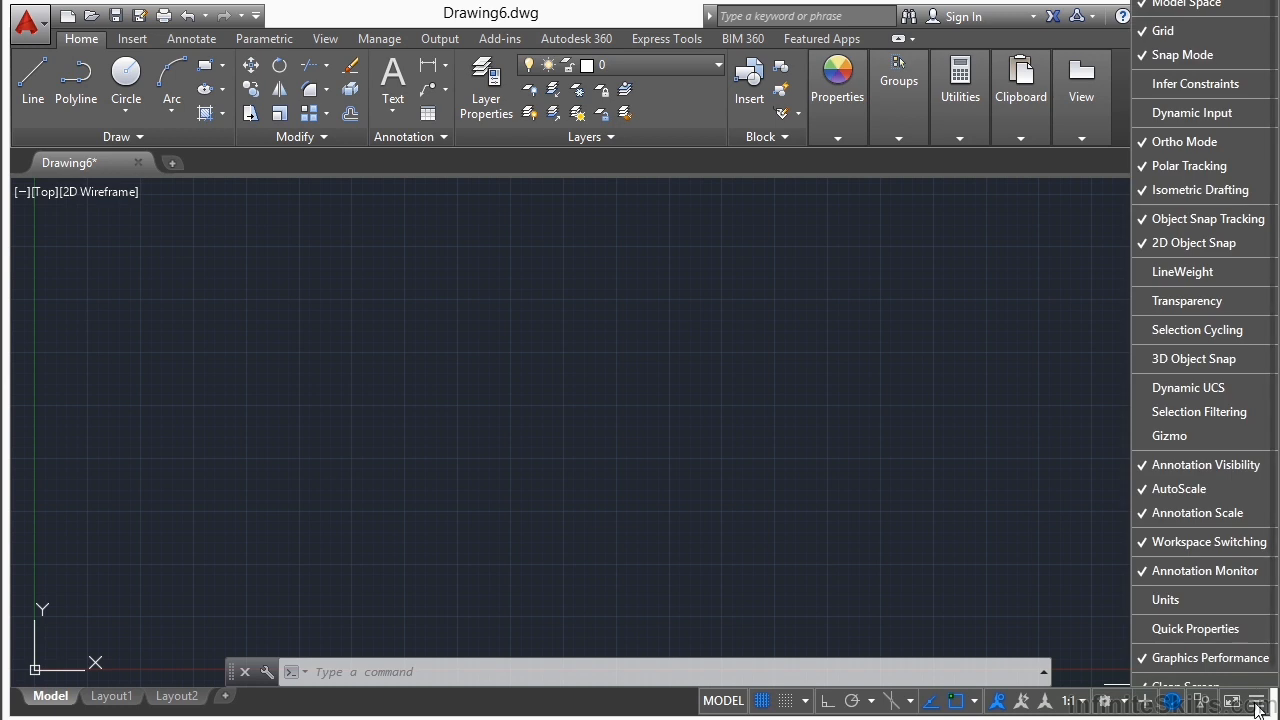
click(1198, 113)
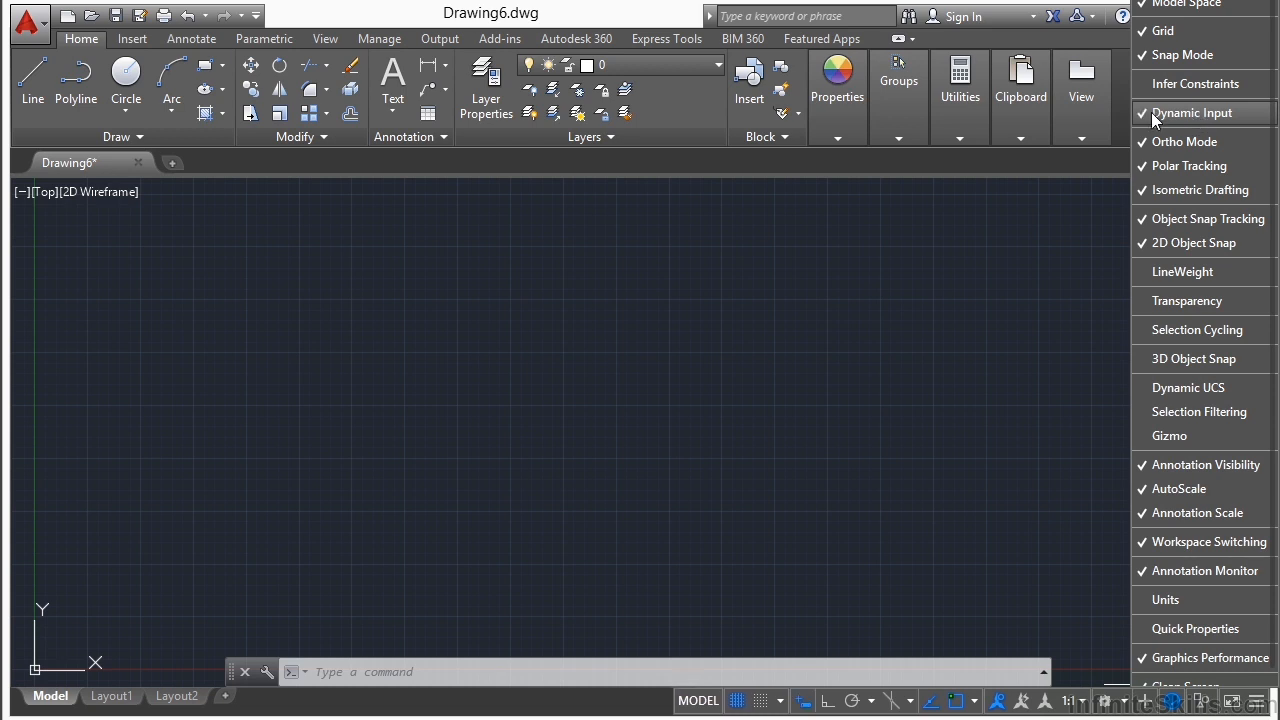
click(810, 706)
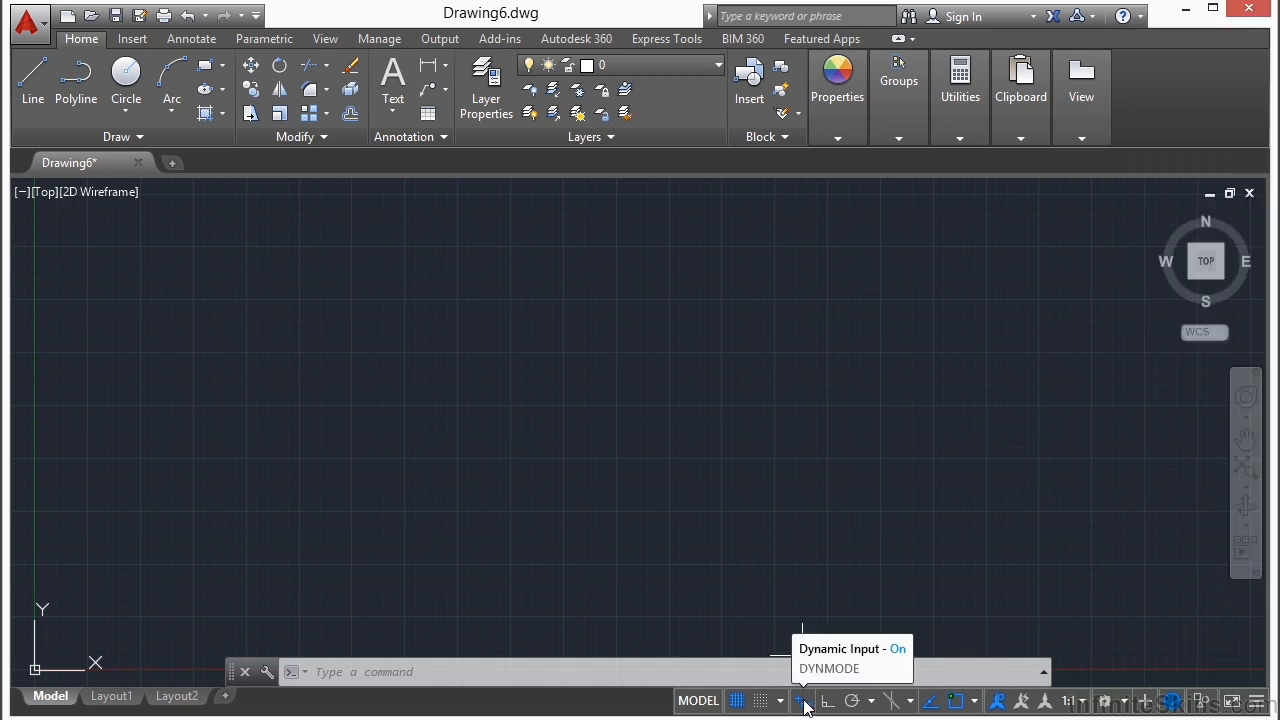
click(805, 703)
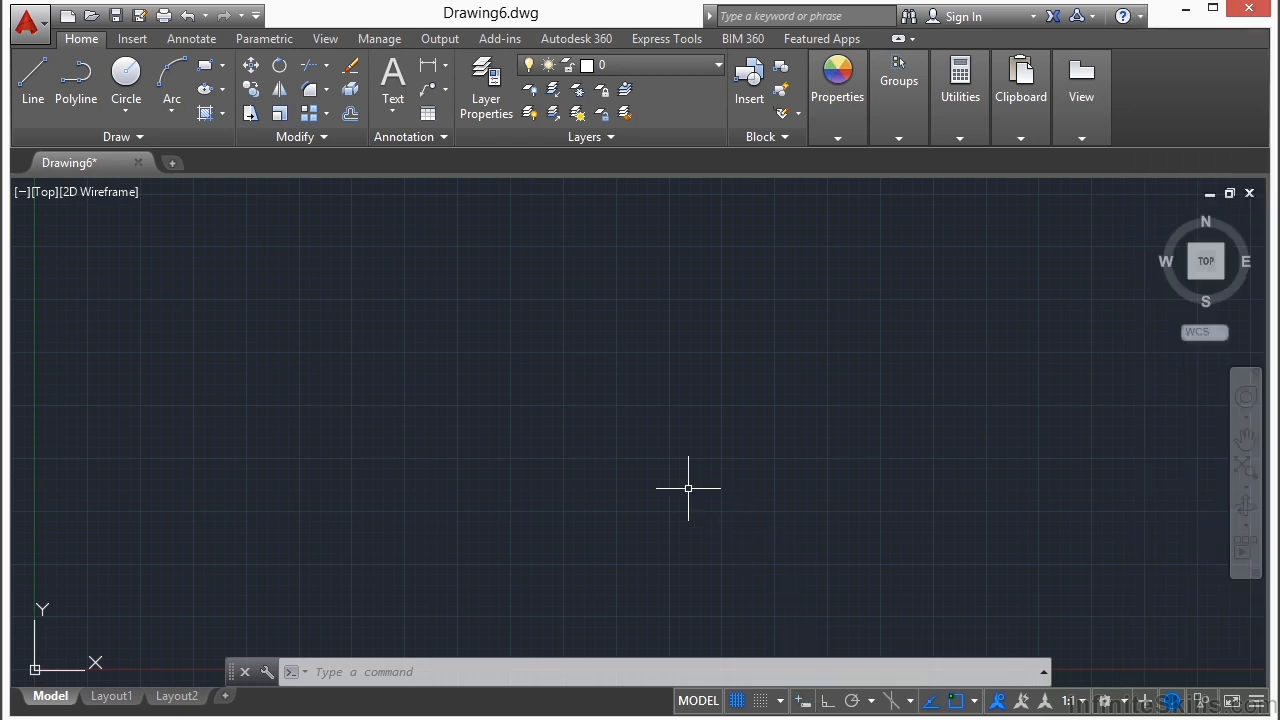
text(line)
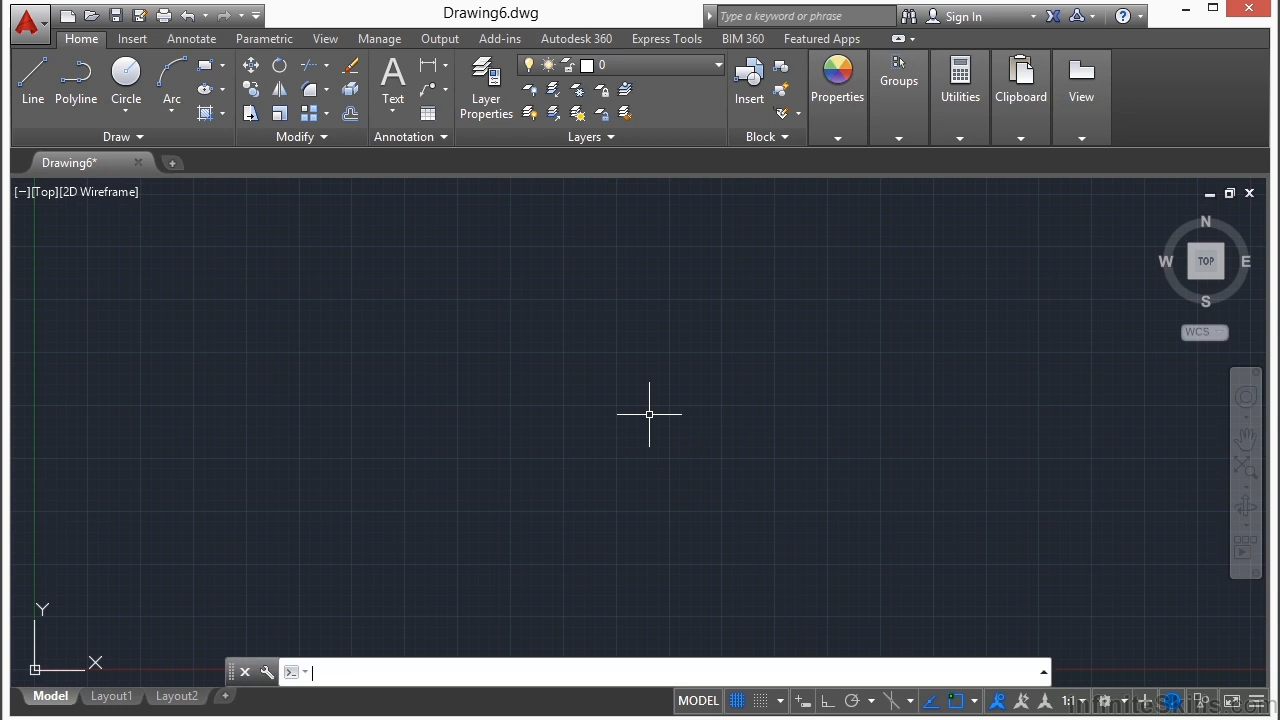
key(Down)
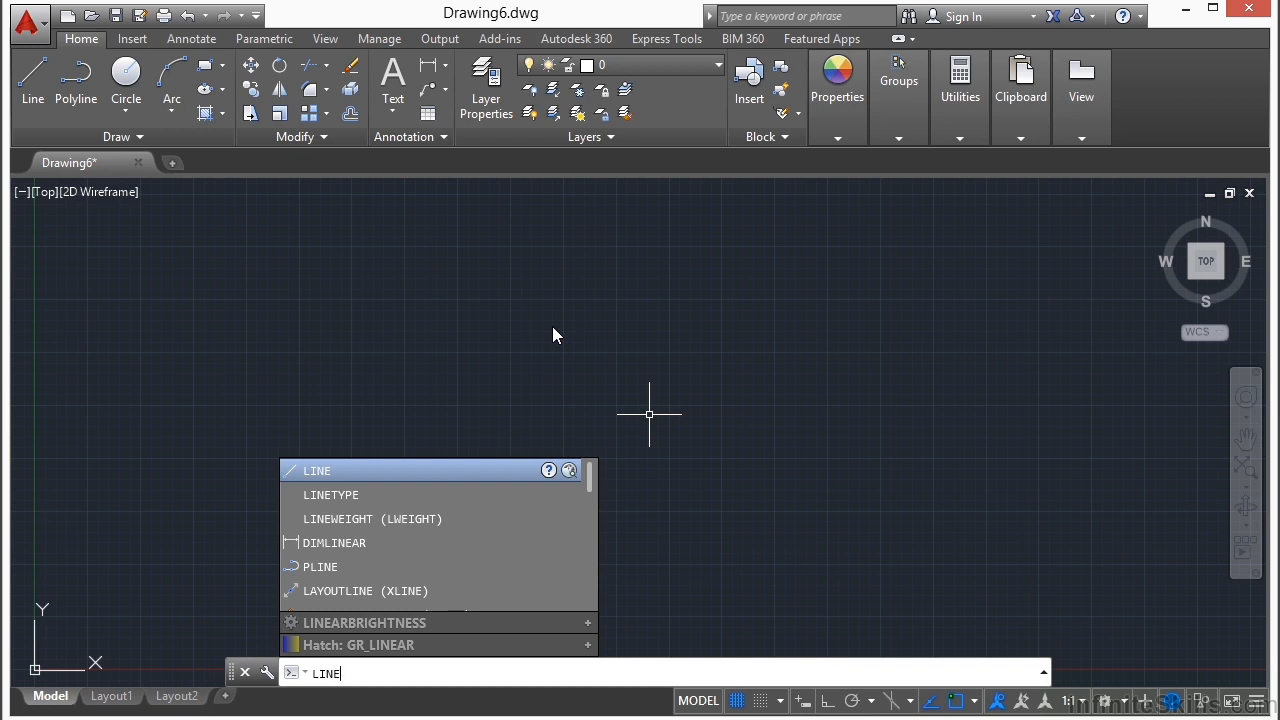
key(BackSpace)
key(BackSpace)
key(BackSpace)
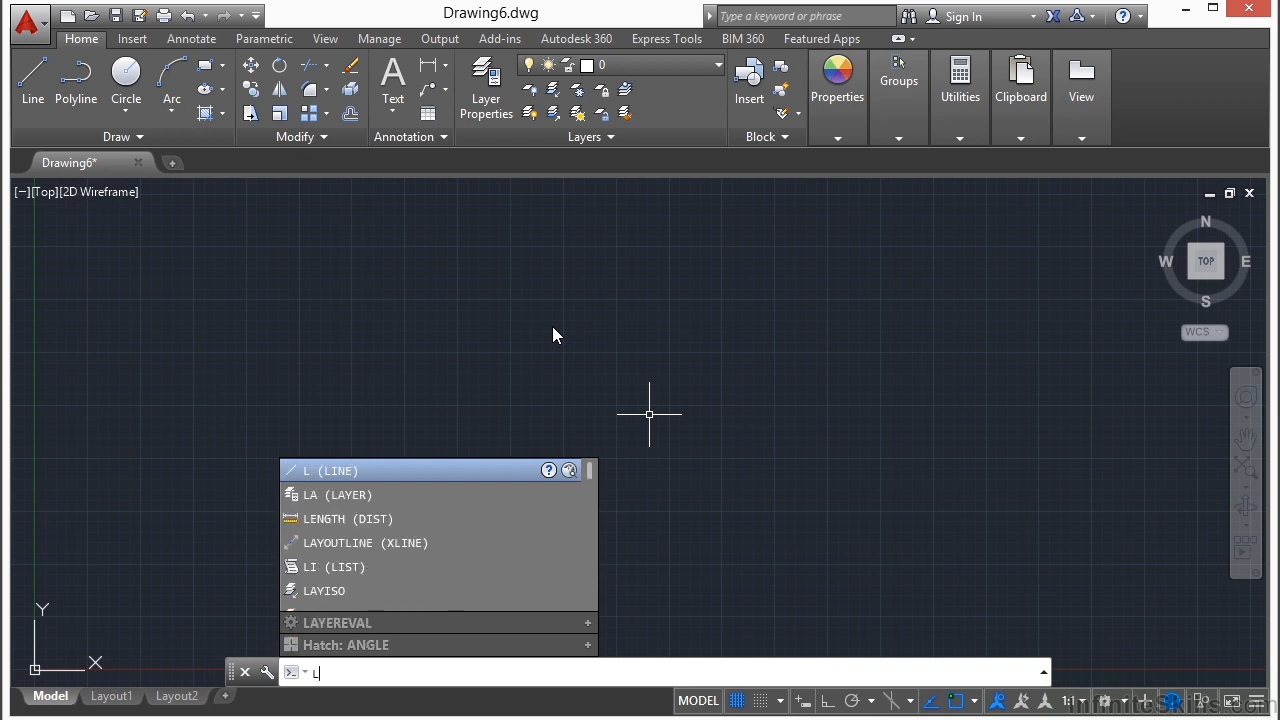
key(BackSpace)
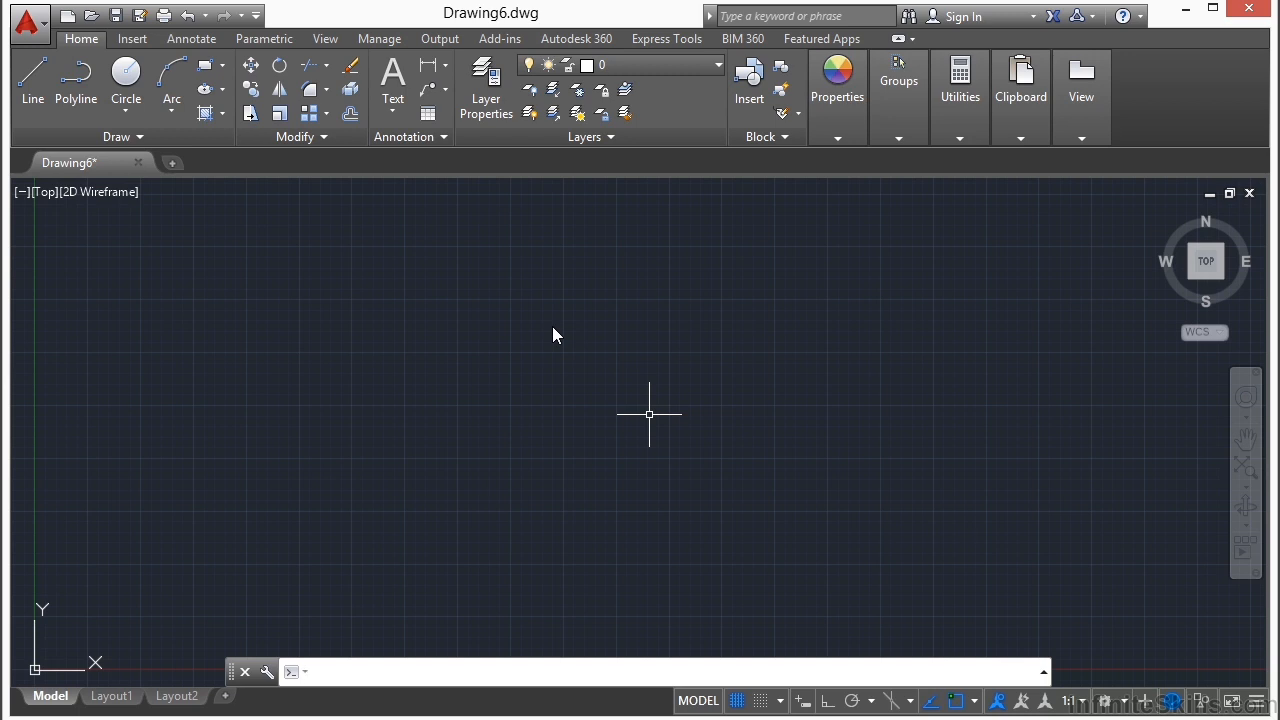
key(Up)
key(Up)
key(Up)
key(Up)
key(Up)
key(Up)
key(Up)
key(Up)
Run LINE, undo the first picked start point, and draw one segment sloping up to the right near the drawing's center.
text(LINE)
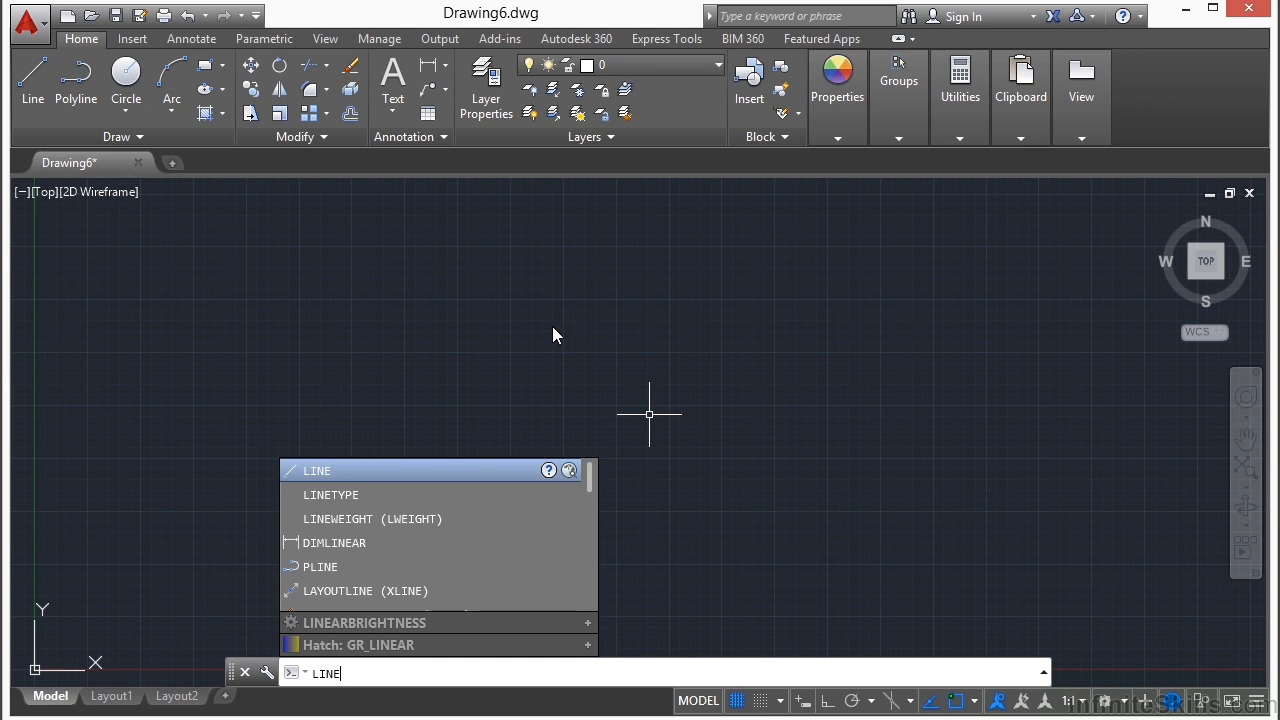
key(Return)
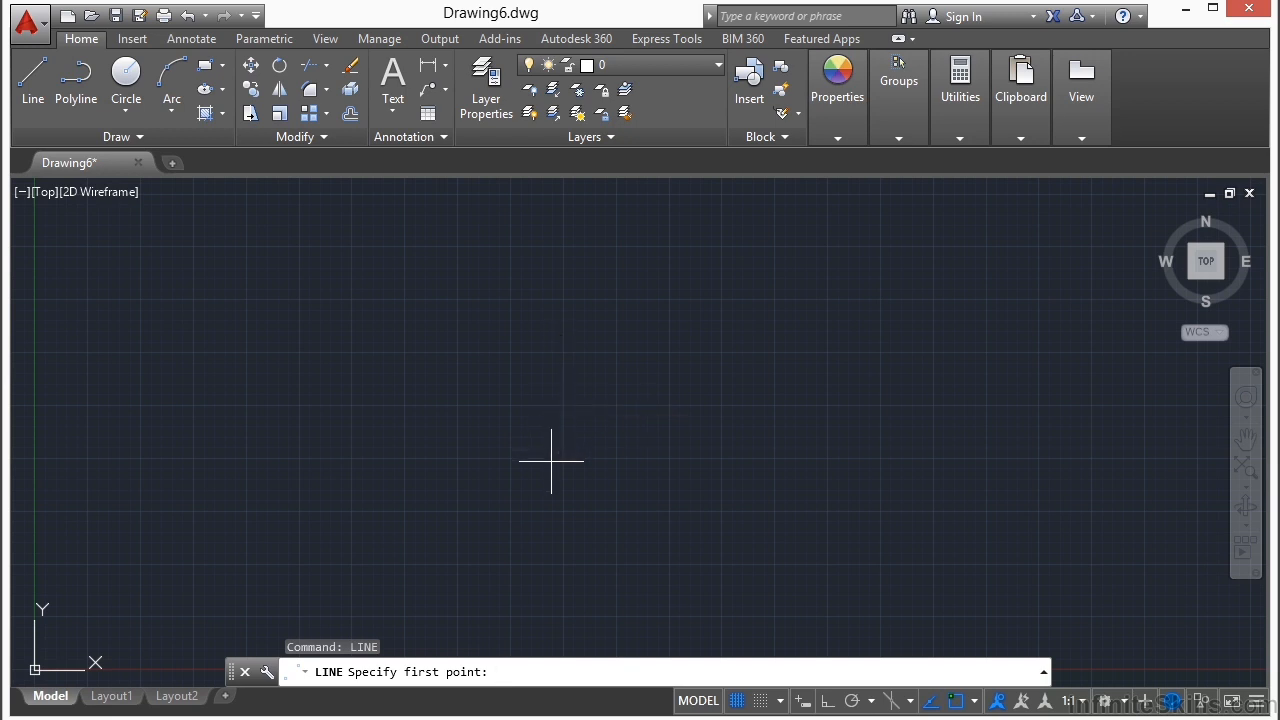
click(473, 410)
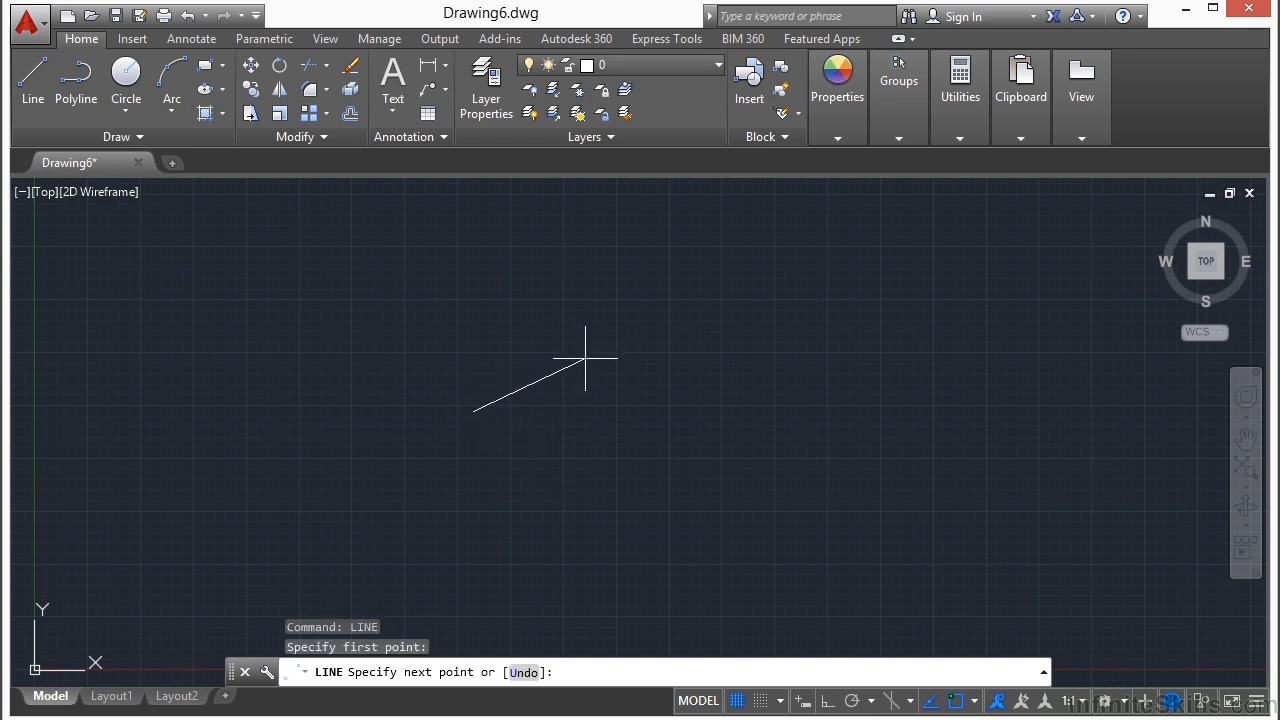
click(524, 673)
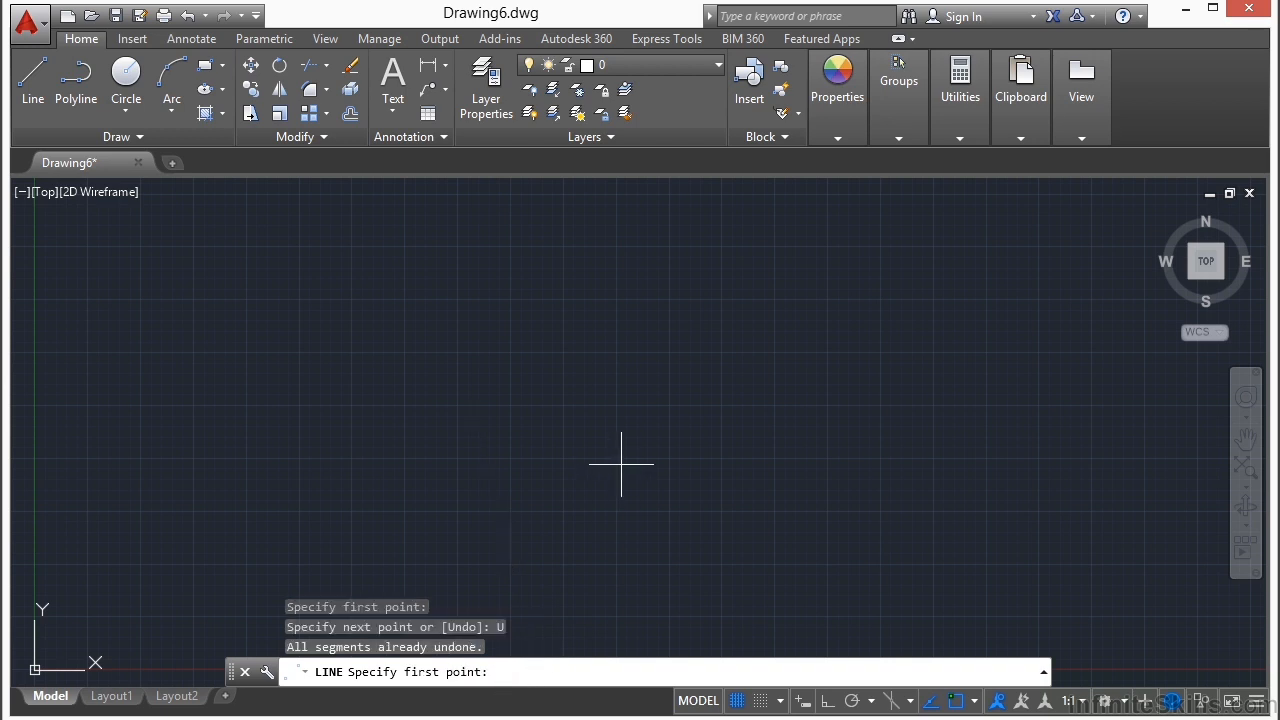
click(585, 423)
click(677, 368)
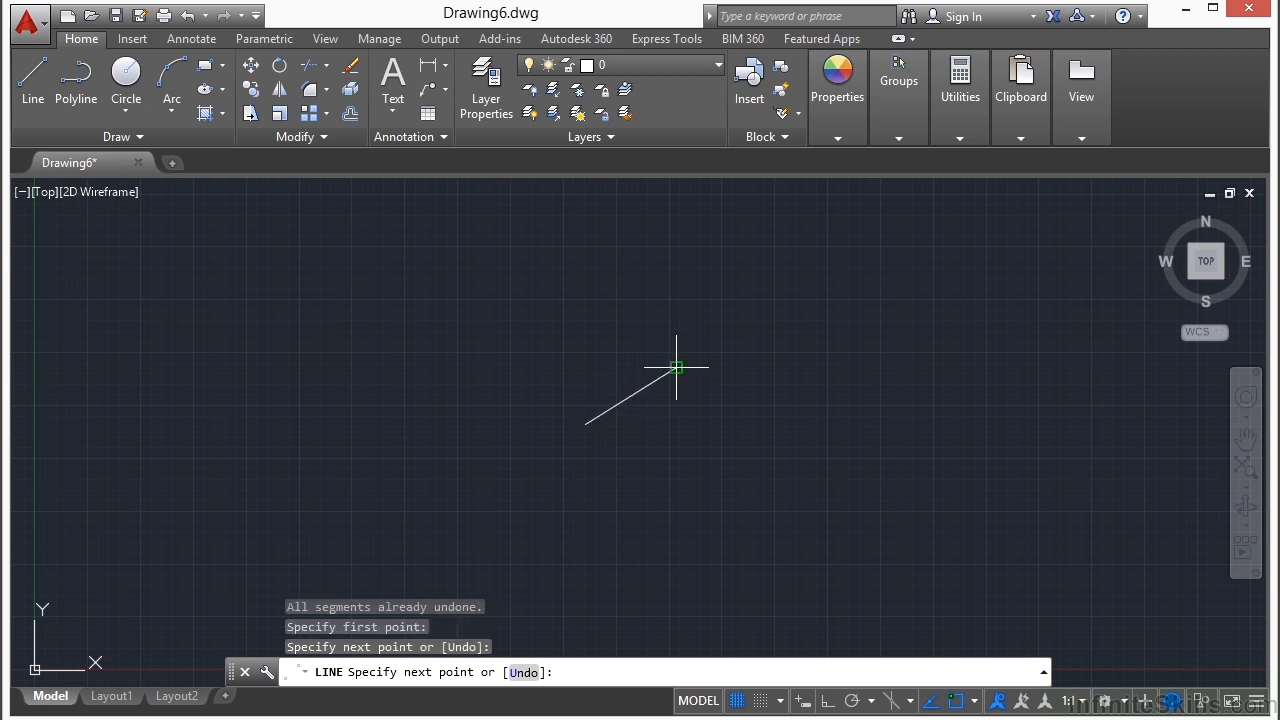
right_click(783, 396)
click(826, 409)
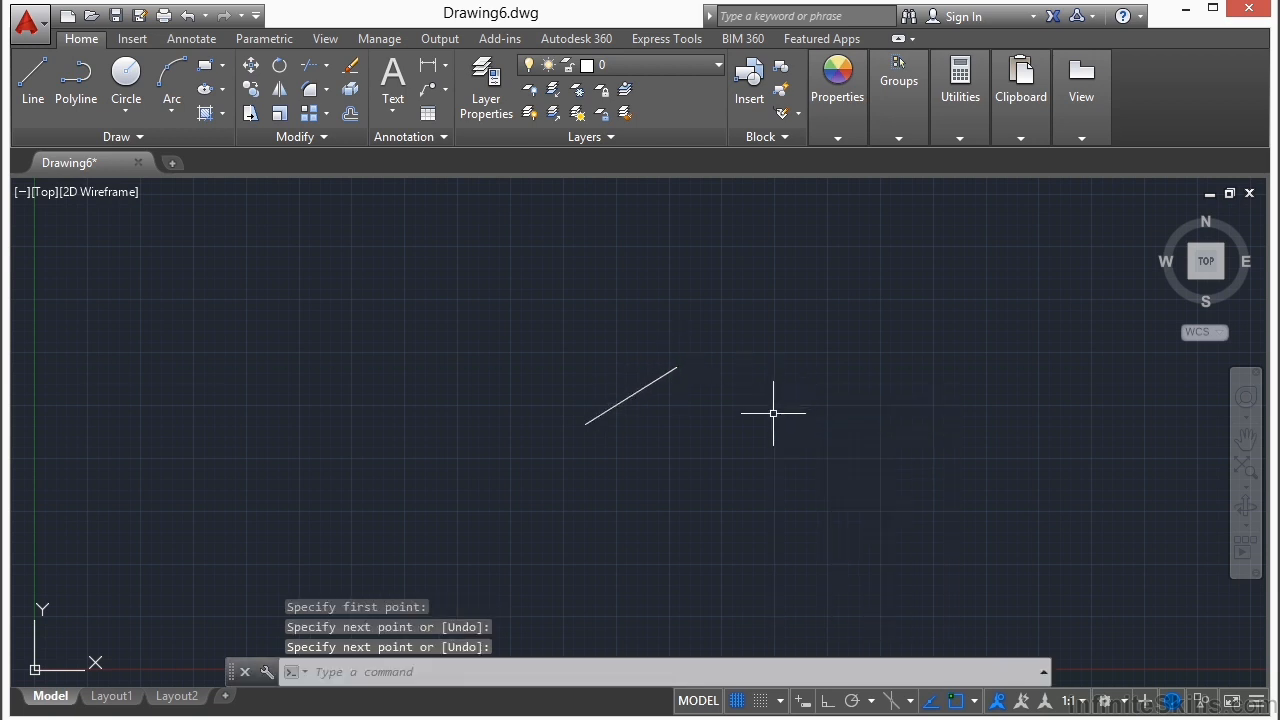
Choose CIRCLE from the command suggestions for C and draw a circle of about 3.66 radius to the upper left of the line segment.
text(c)
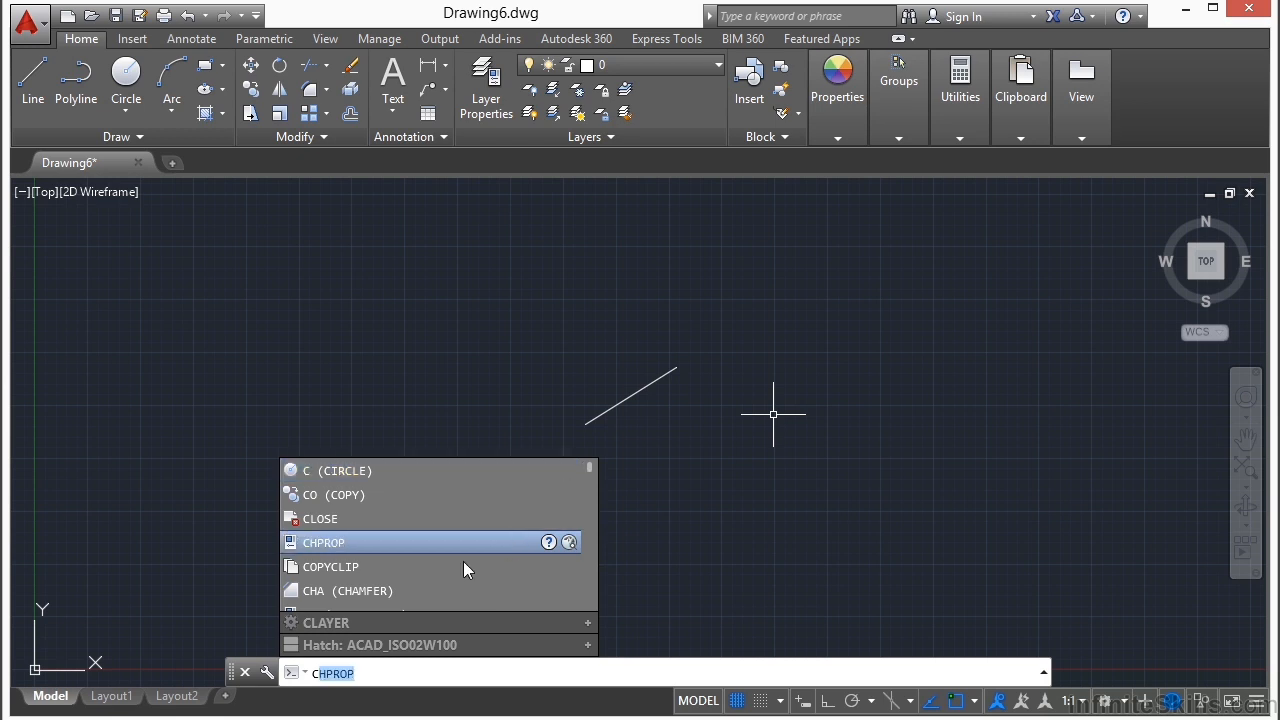
scroll(400, 580, down, 1)
scroll(343, 519, down, 1)
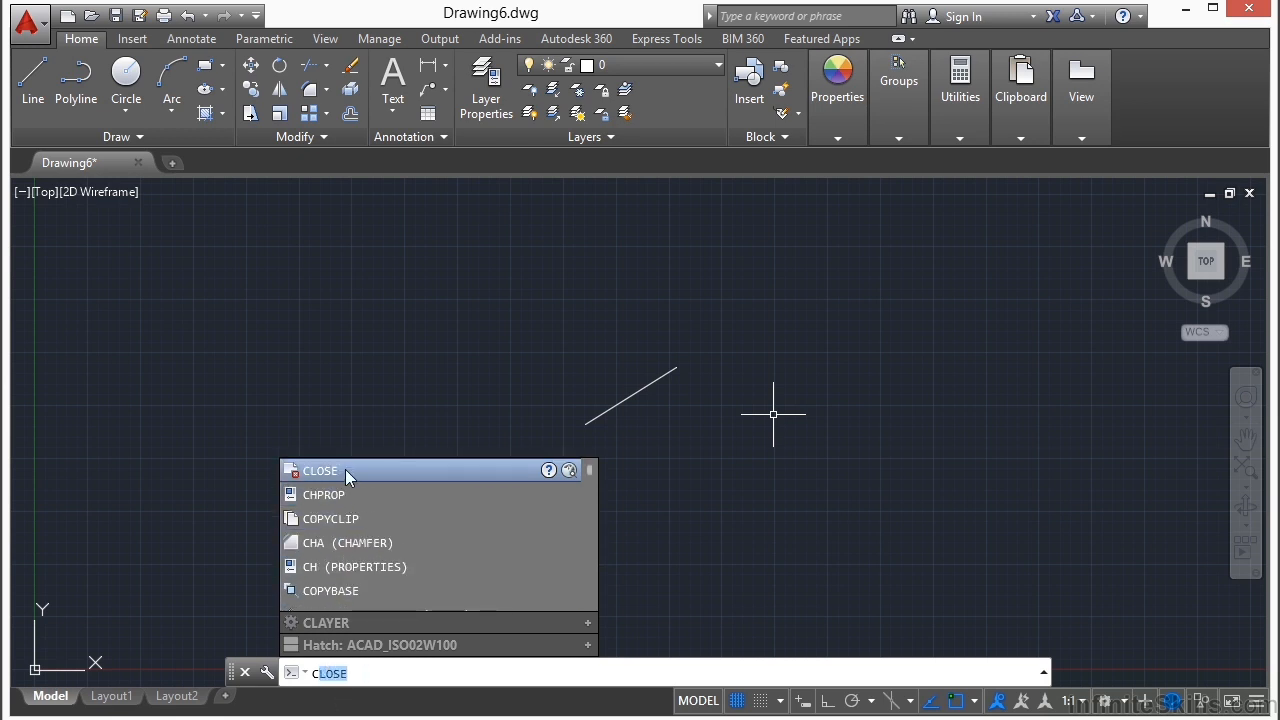
scroll(343, 478, up, 2)
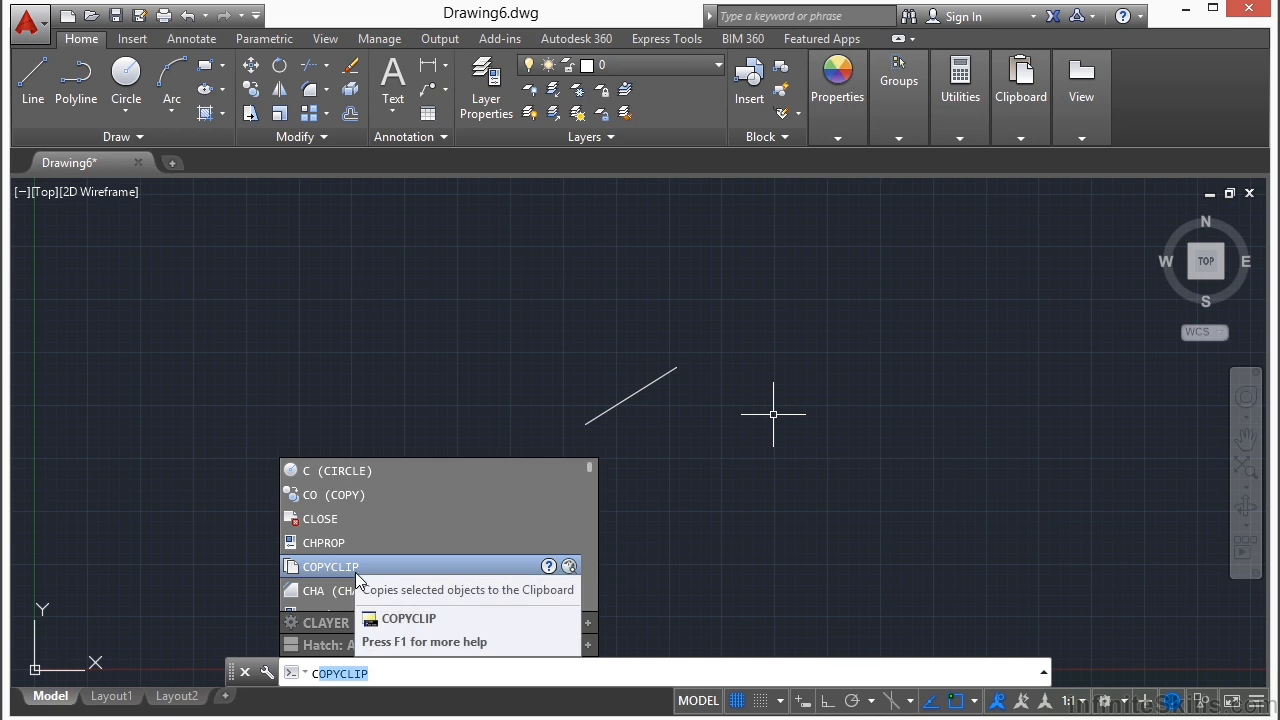
click(358, 471)
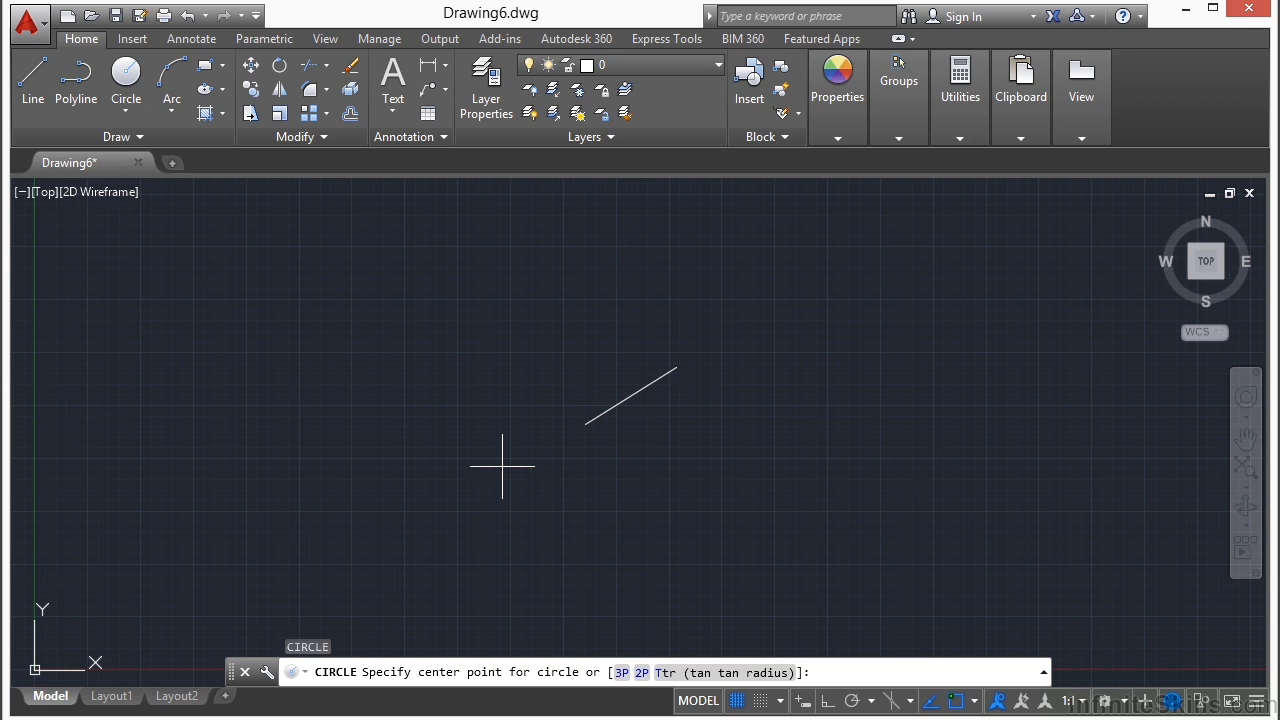
click(482, 315)
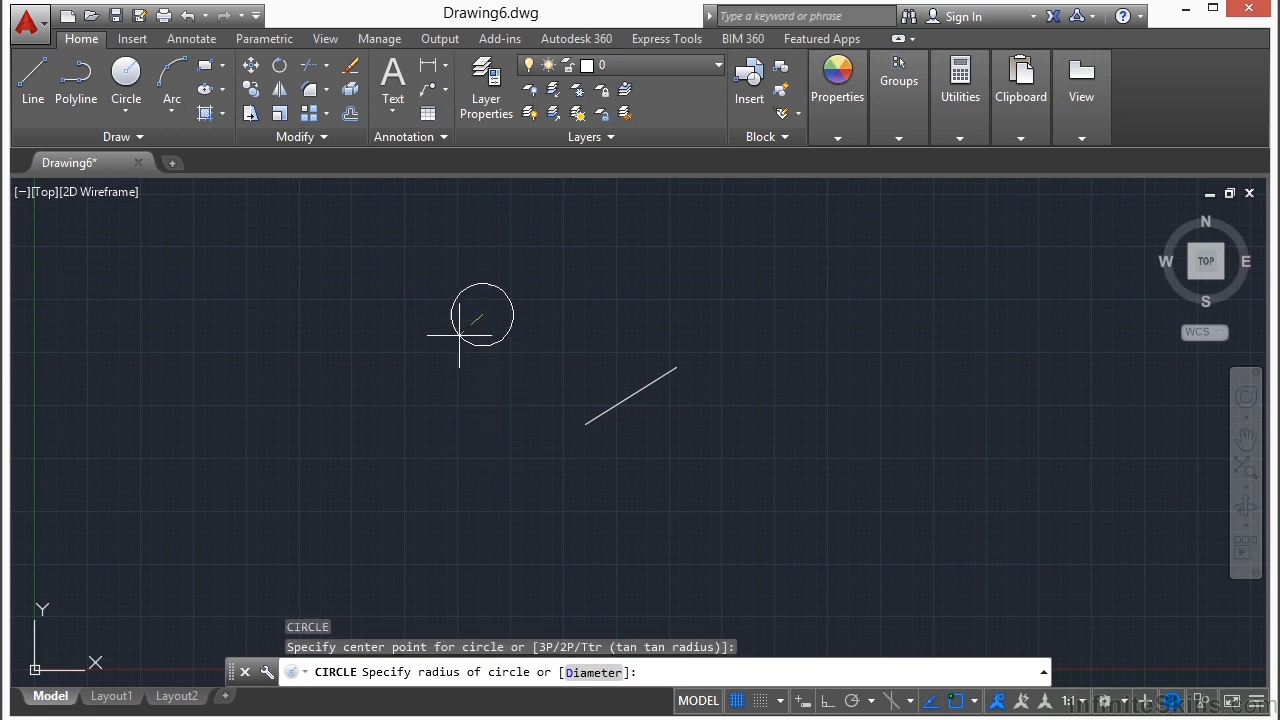
click(409, 337)
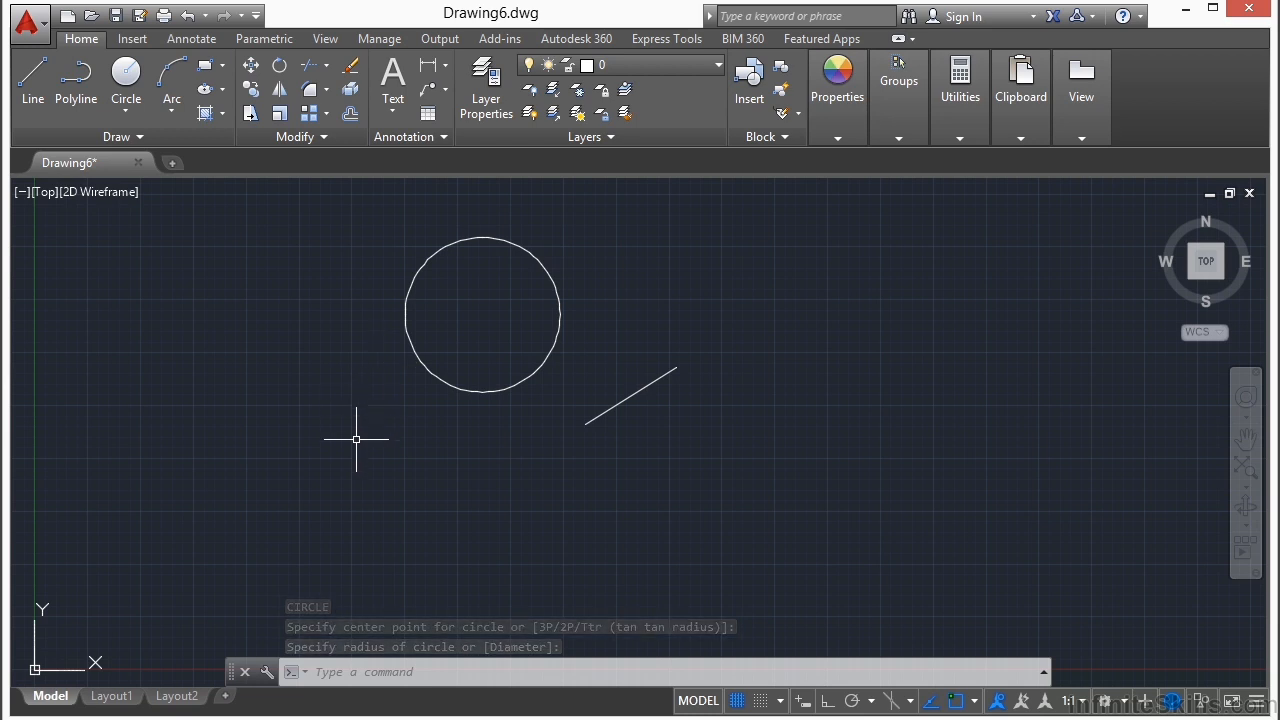
Repeat CIRCLE and draw a second circle with diameter 5 to the lower left of the first, using the Diameter option.
key(Return)
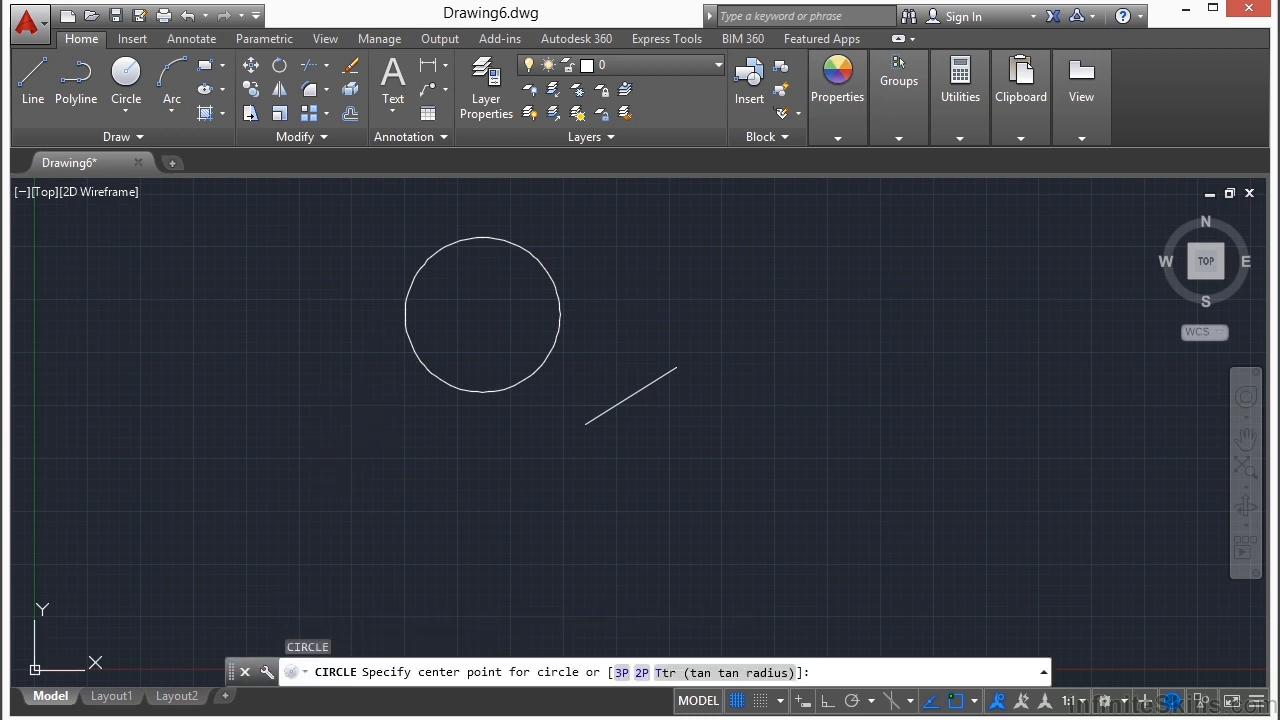
click(322, 465)
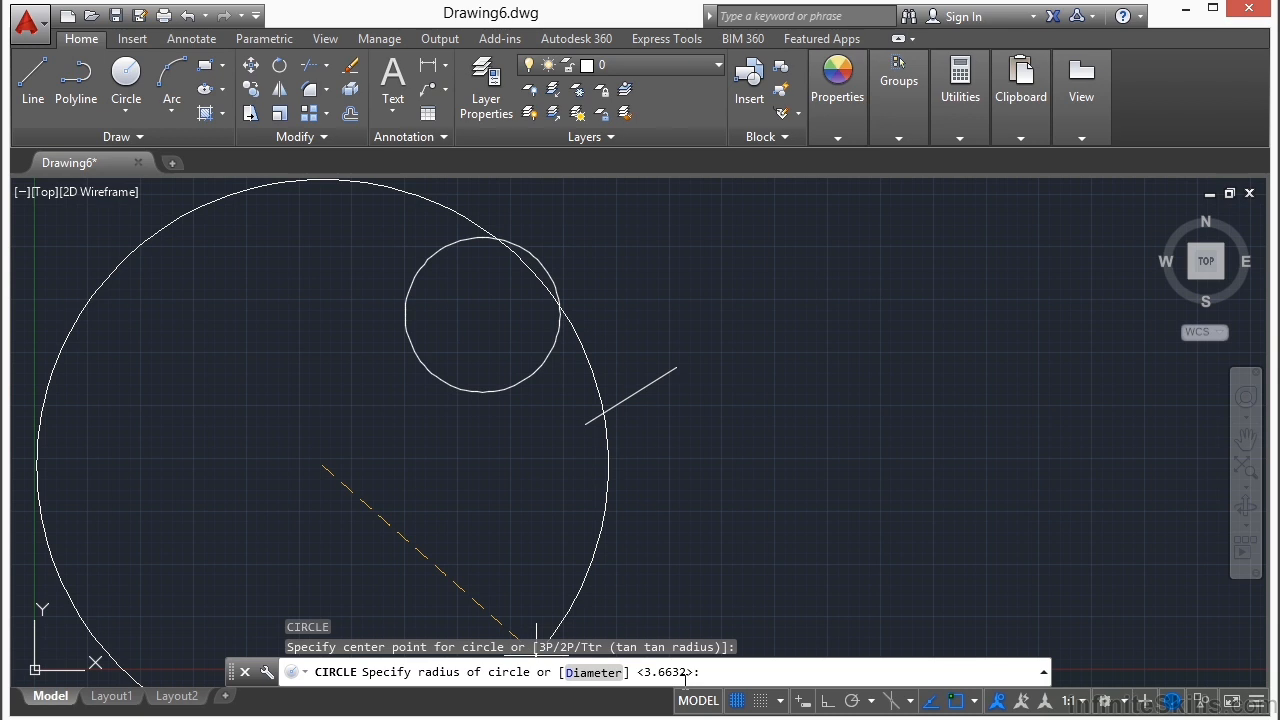
click(596, 673)
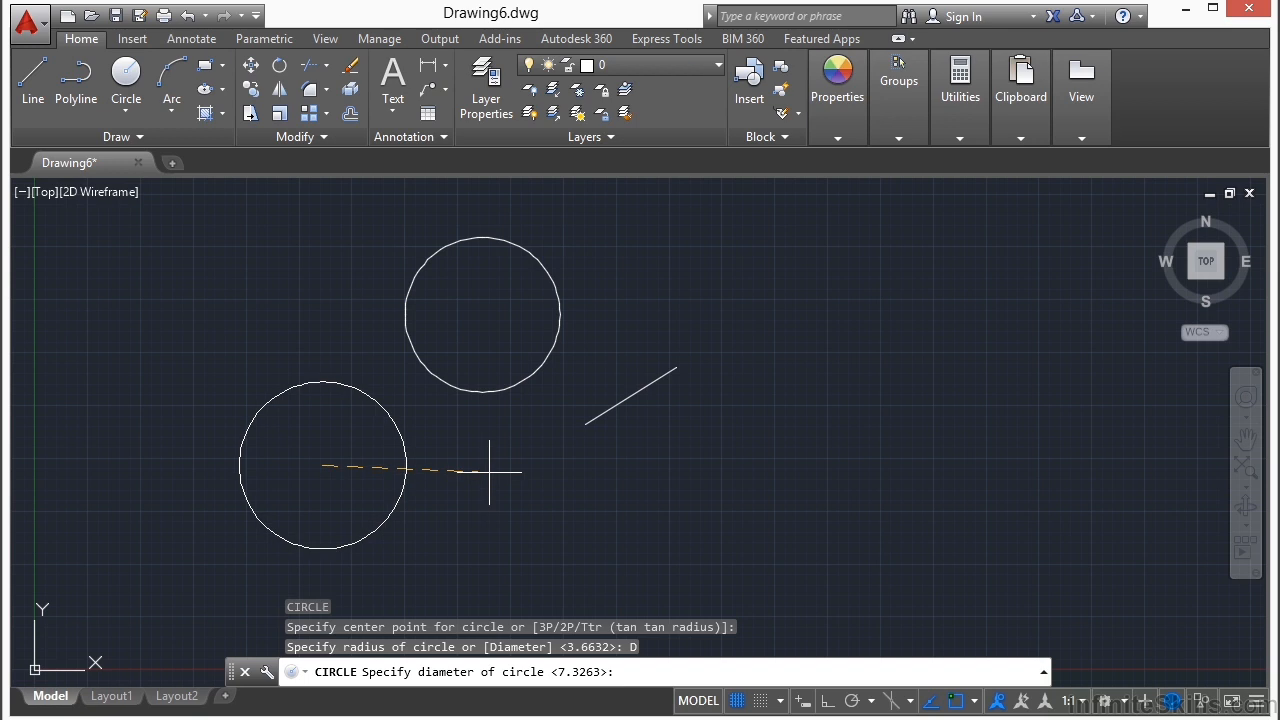
text(5)
key(Return)
Draw a third circle to the right of the line segment with the 3P option, picking three points on its circumference.
key(Return)
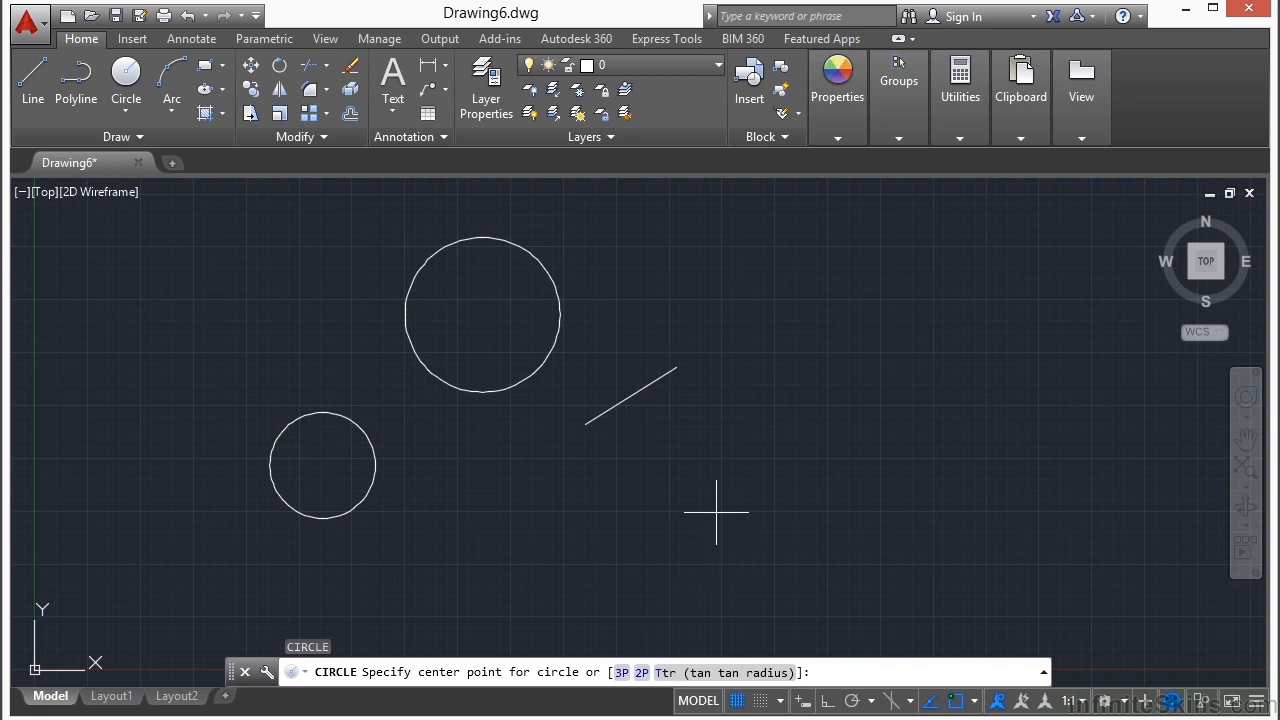
text(3p)
key(Return)
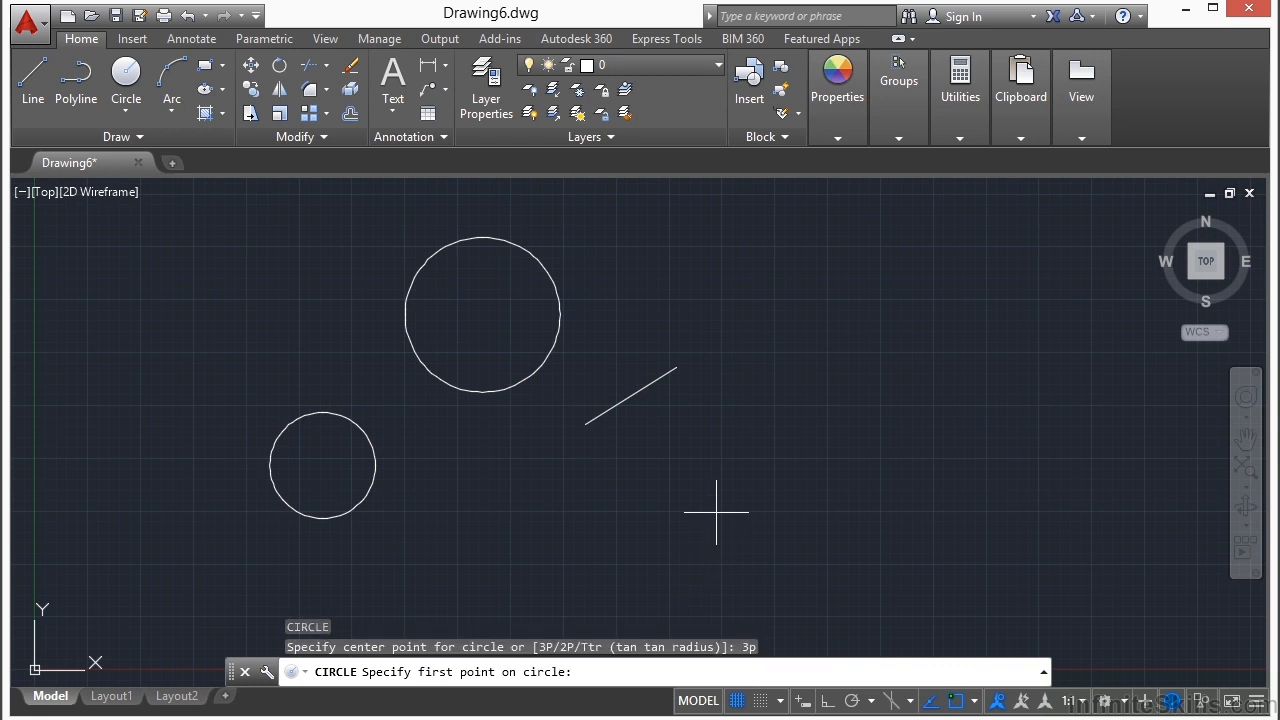
click(735, 430)
click(791, 350)
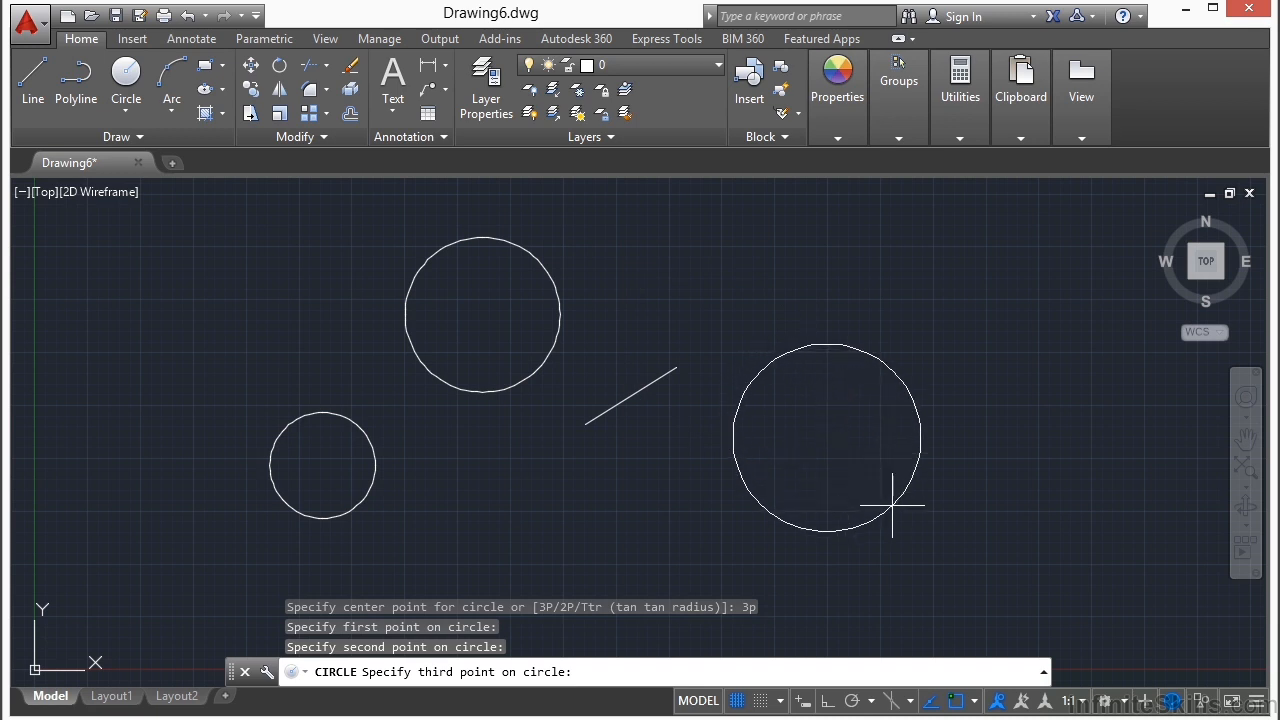
click(887, 449)
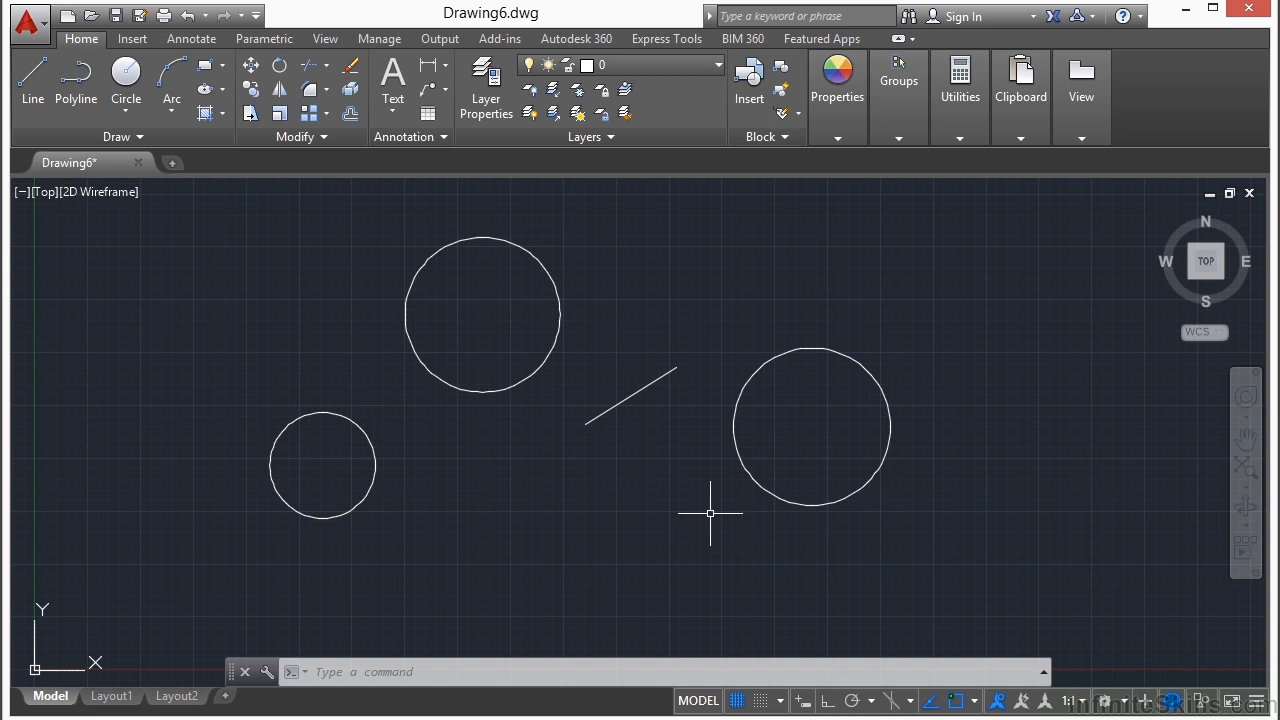
Draw a wide rectangle above the three-point circle using the REC command alias.
text(REC)
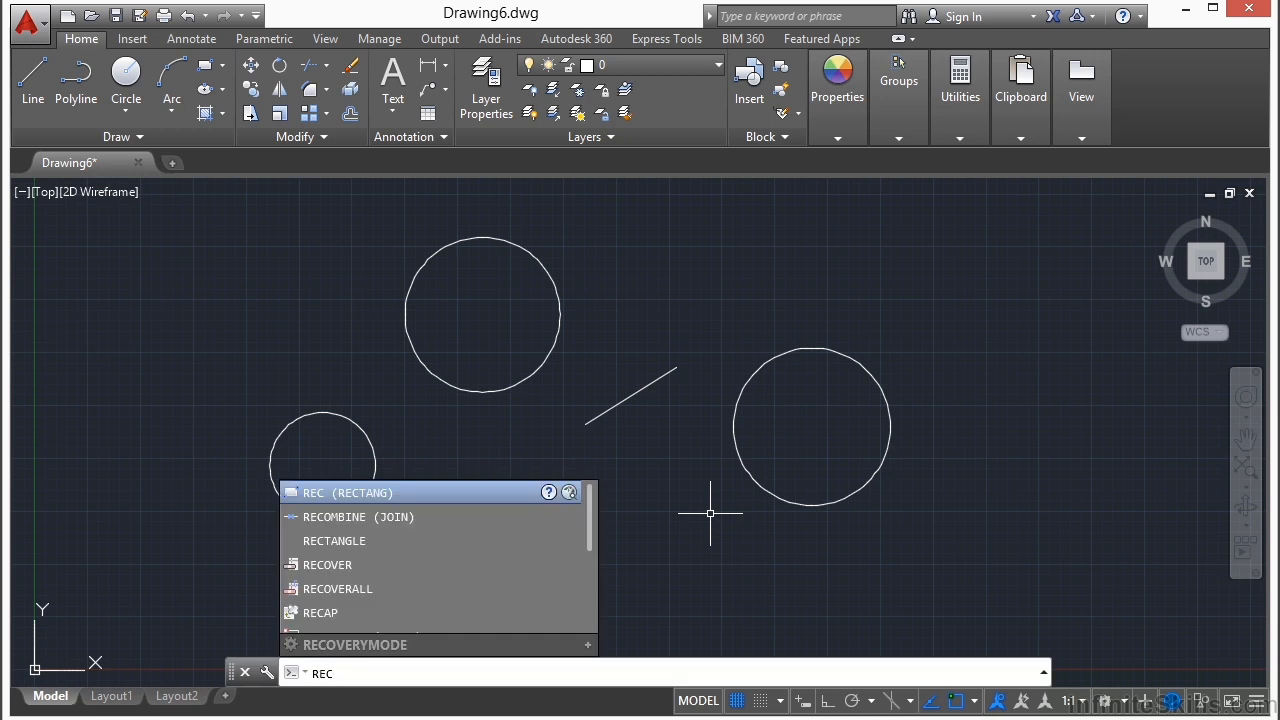
key(Return)
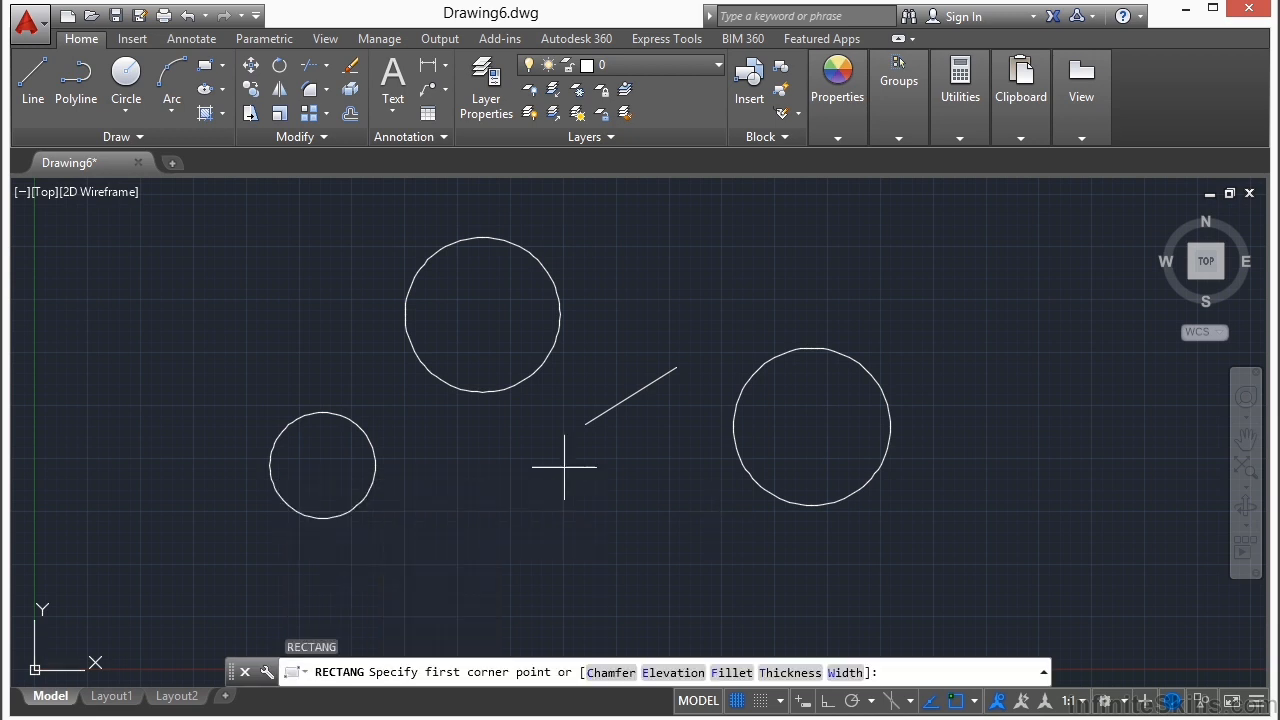
click(700, 244)
click(805, 281)
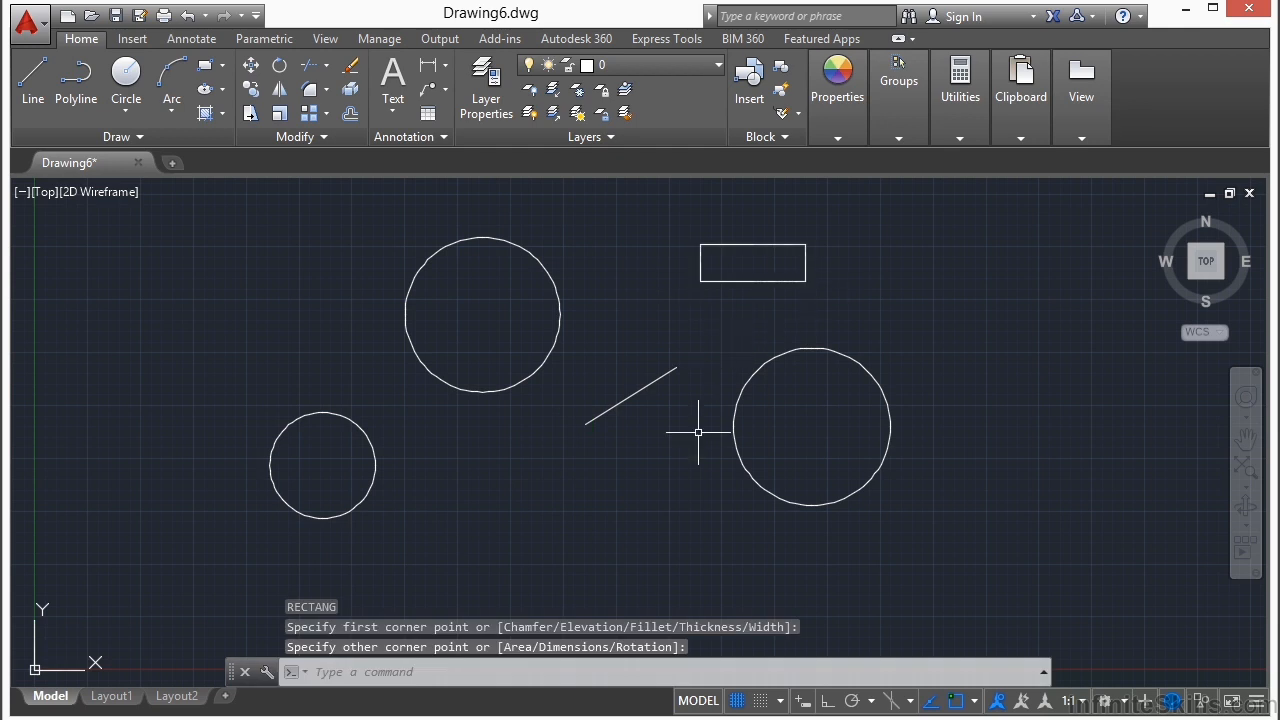
Restart RECTANG, cancel and repeat it, and draw a small rectangle between the diameter 5 circle and the three-point circle, below the line segment.
text(rec)
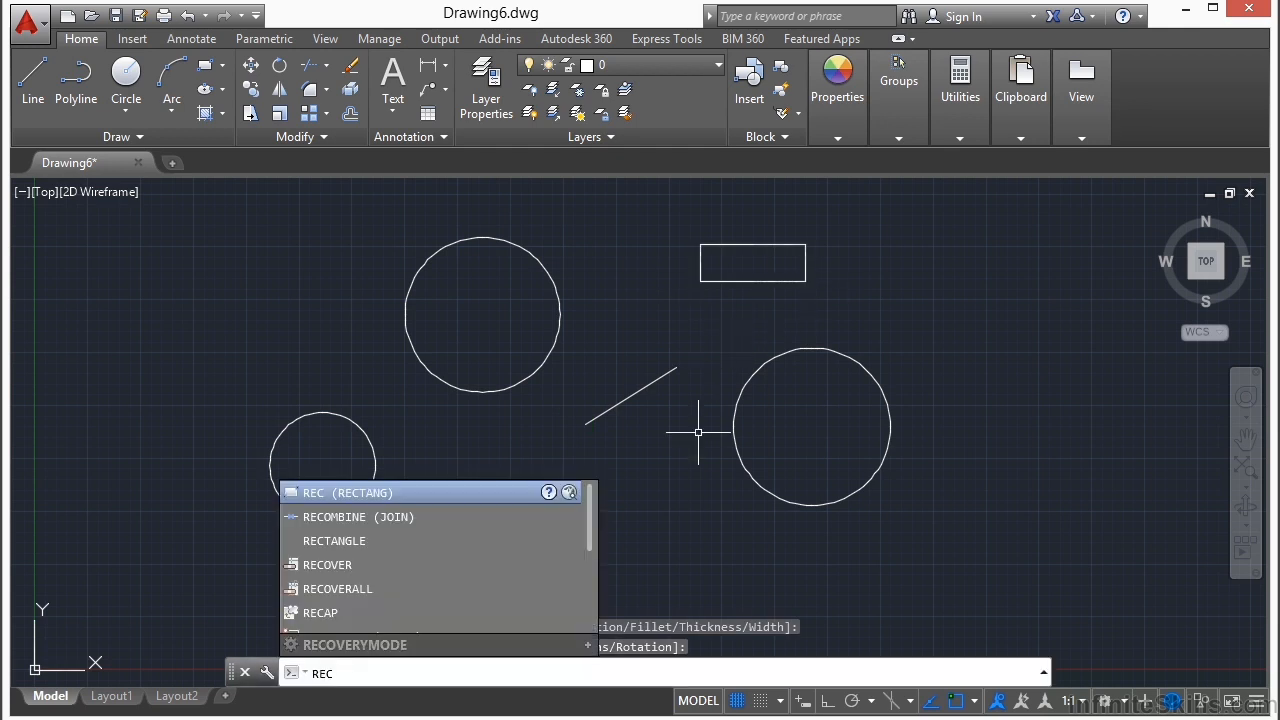
key(Return)
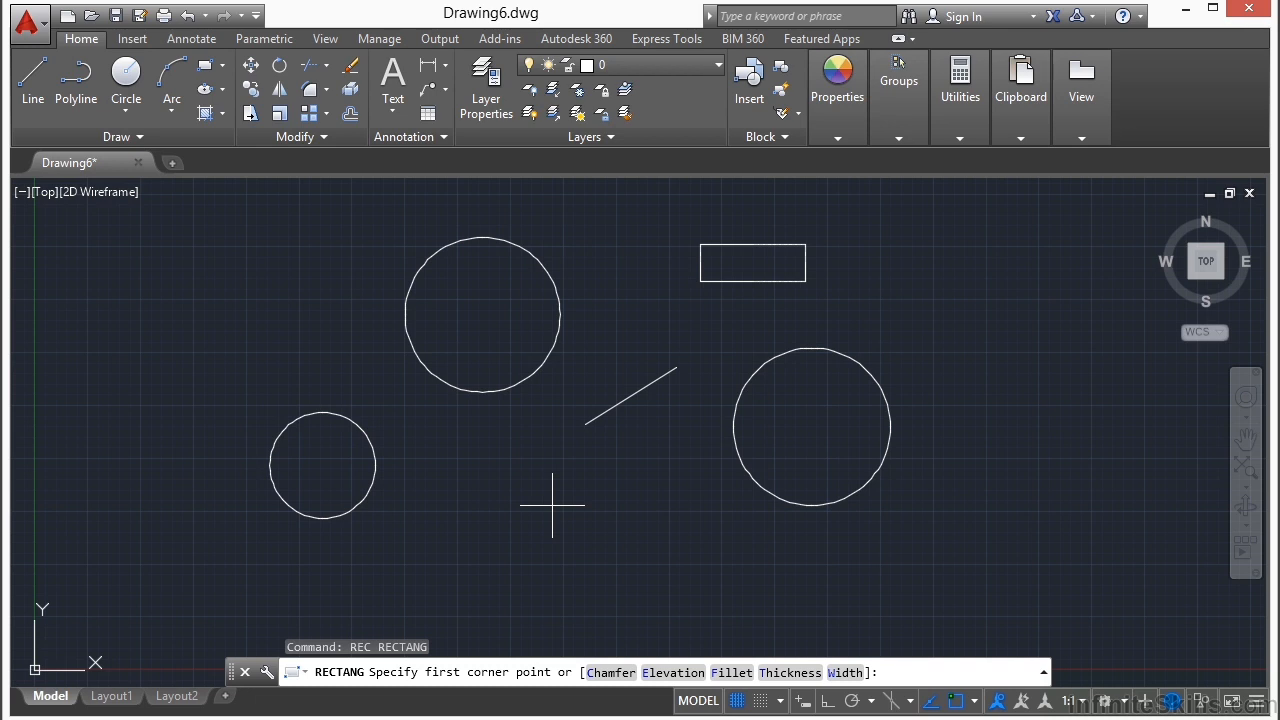
key(Escape)
key(Return)
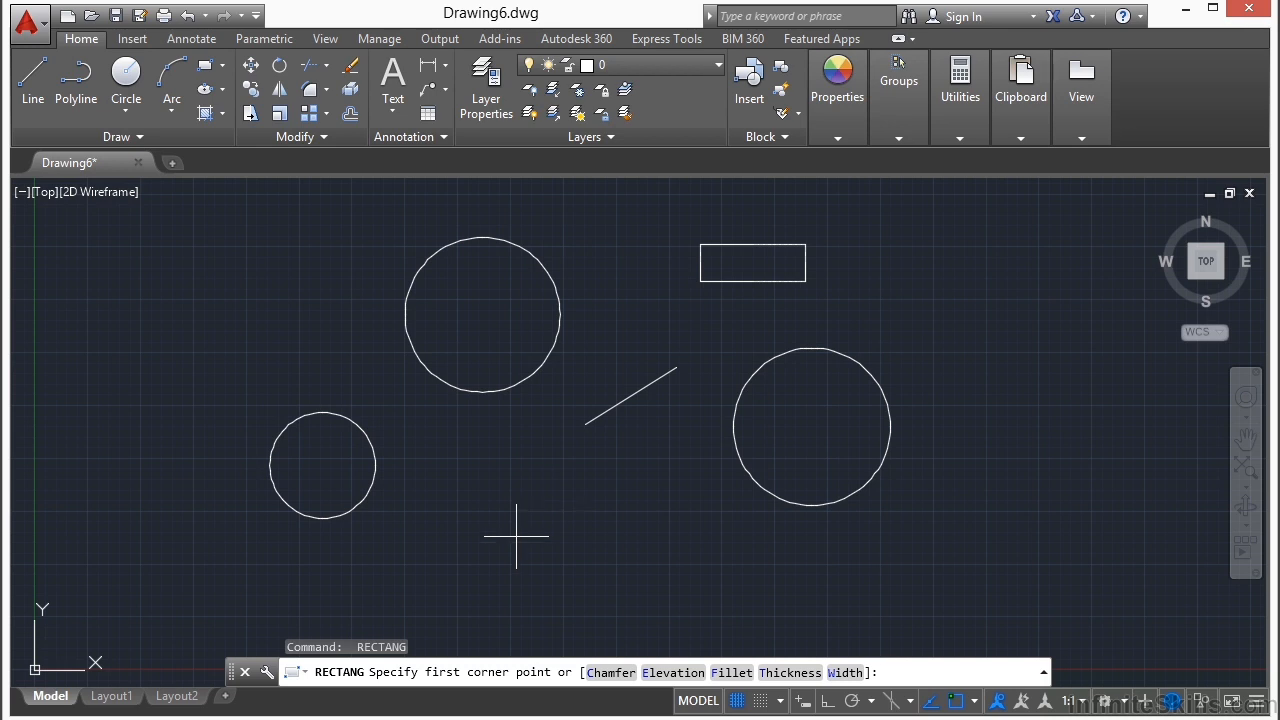
click(497, 458)
click(575, 496)
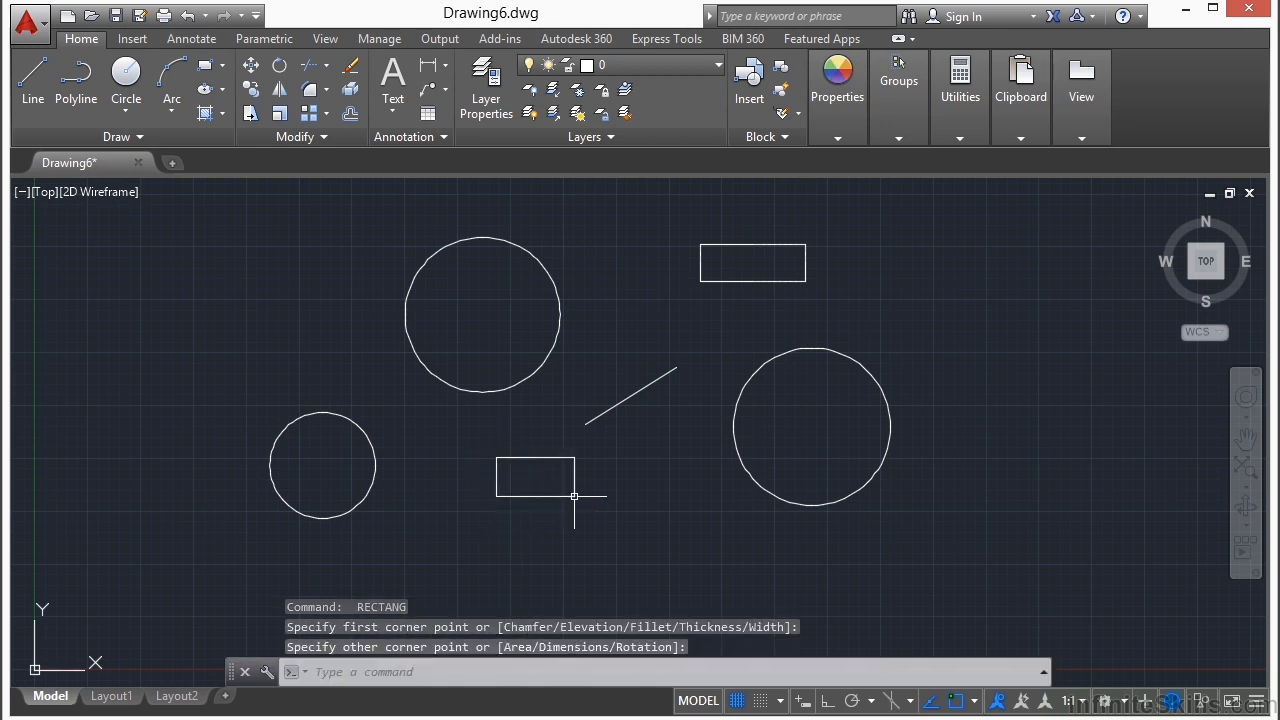
Repeat RECTANG to draw two more rectangles, one to the lower left of the three-point circle and one to its upper right.
key(Return)
click(632, 511)
click(723, 561)
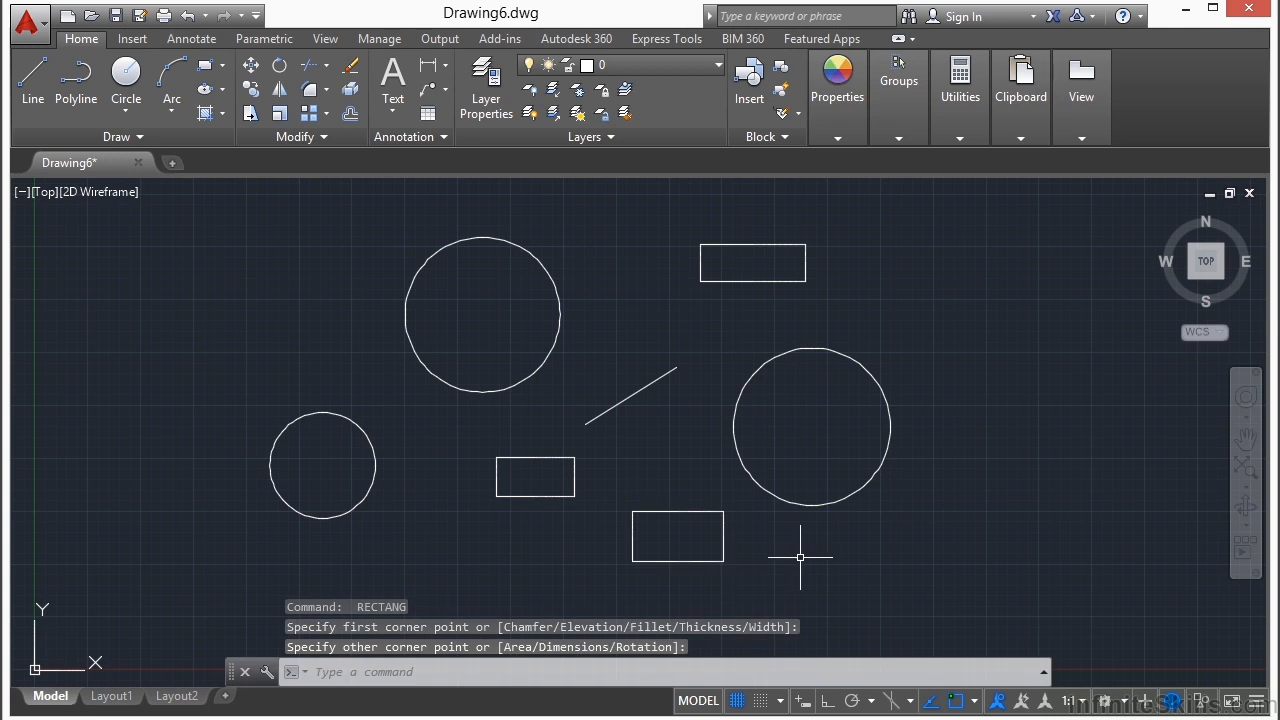
key(Return)
click(943, 254)
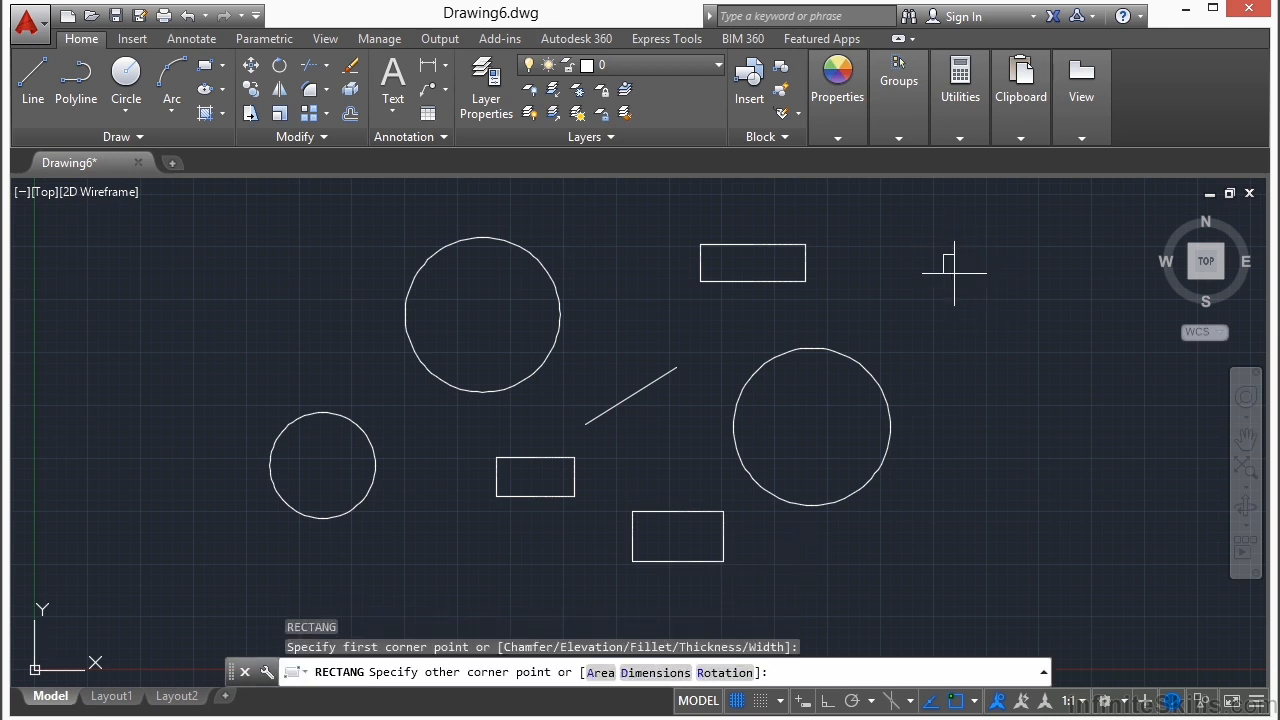
click(1028, 294)
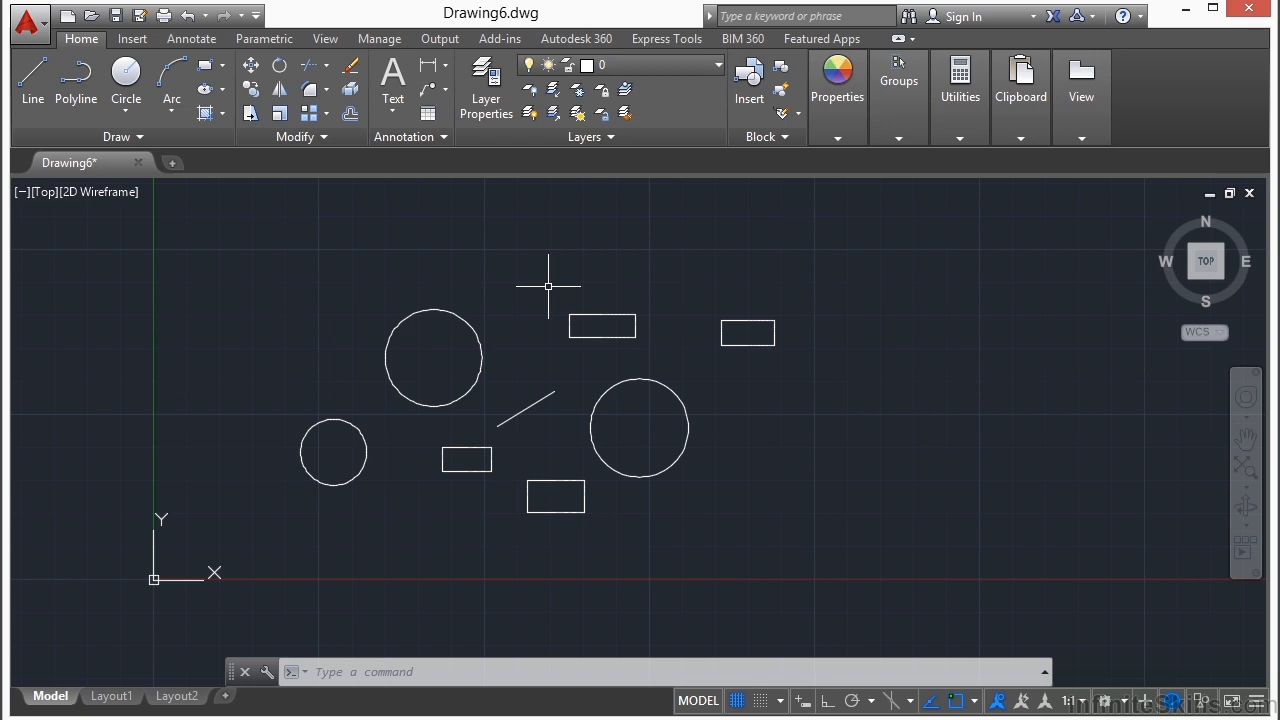
Open the Properties palette, float it over the drawing, and dock it again beside the drawing area.
key(ctrl+1)
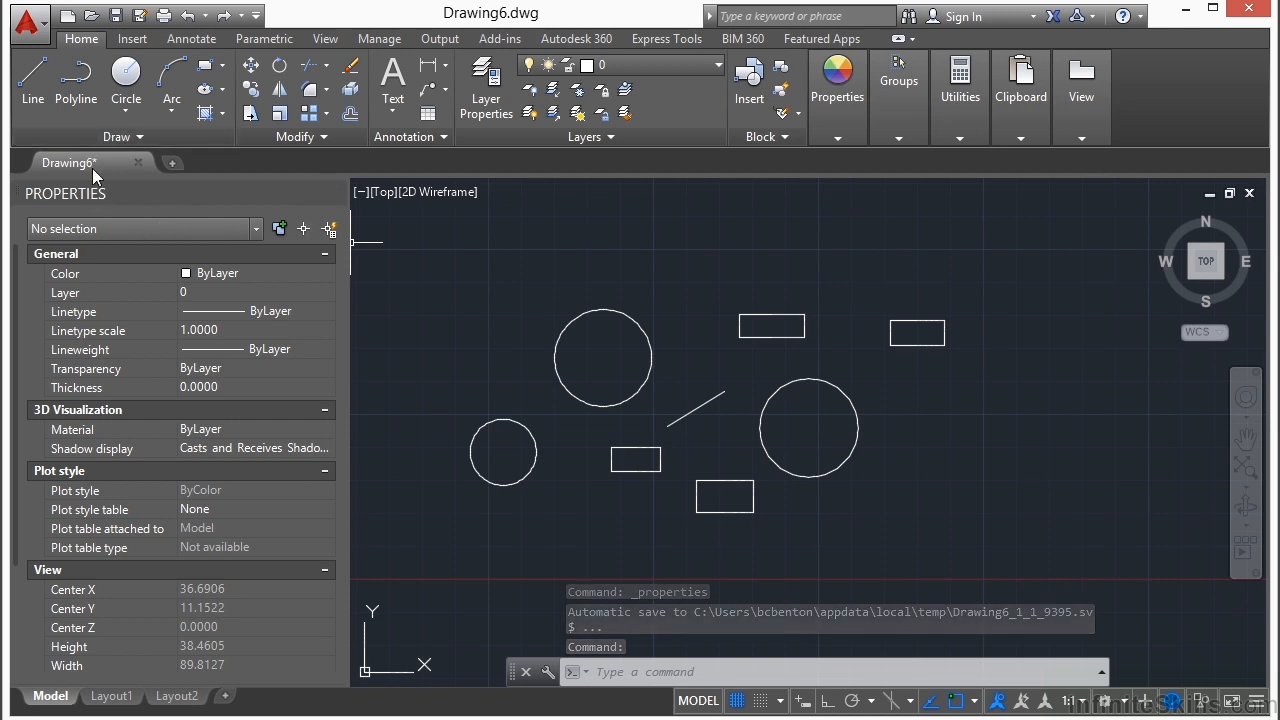
mouse_move(14, 211)
mouse_down()
mouse_move(145, 207)
mouse_move(237, 133)
mouse_up()
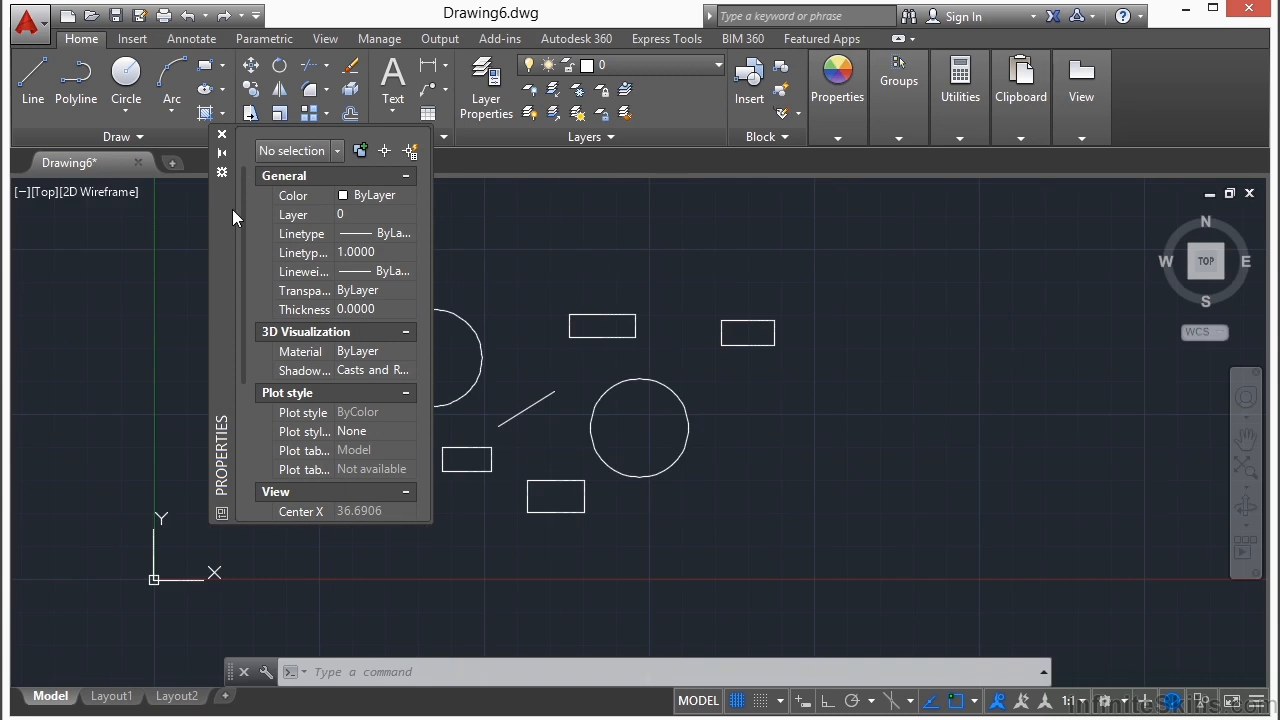
drag(224, 237, 42, 298)
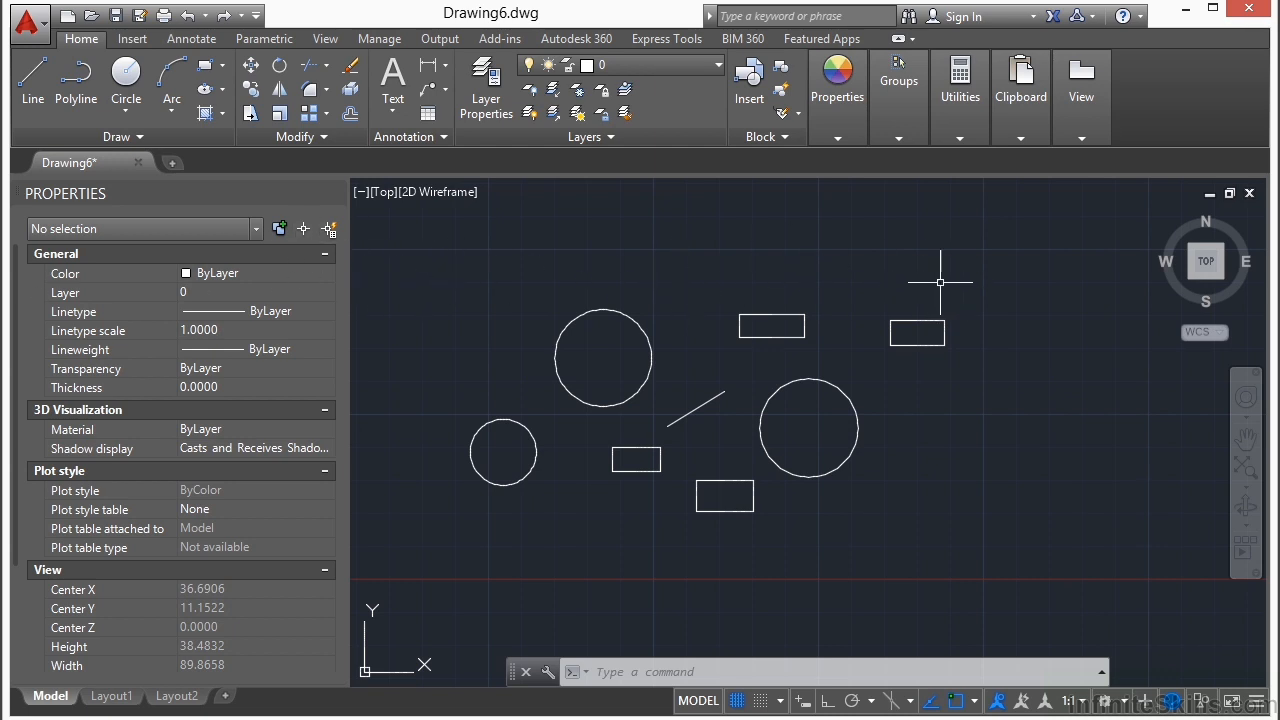
Select everything with a crossing window, use Quick Select to make a new selection of only Circle objects without appending, and clear the selection.
click(1004, 270)
click(442, 536)
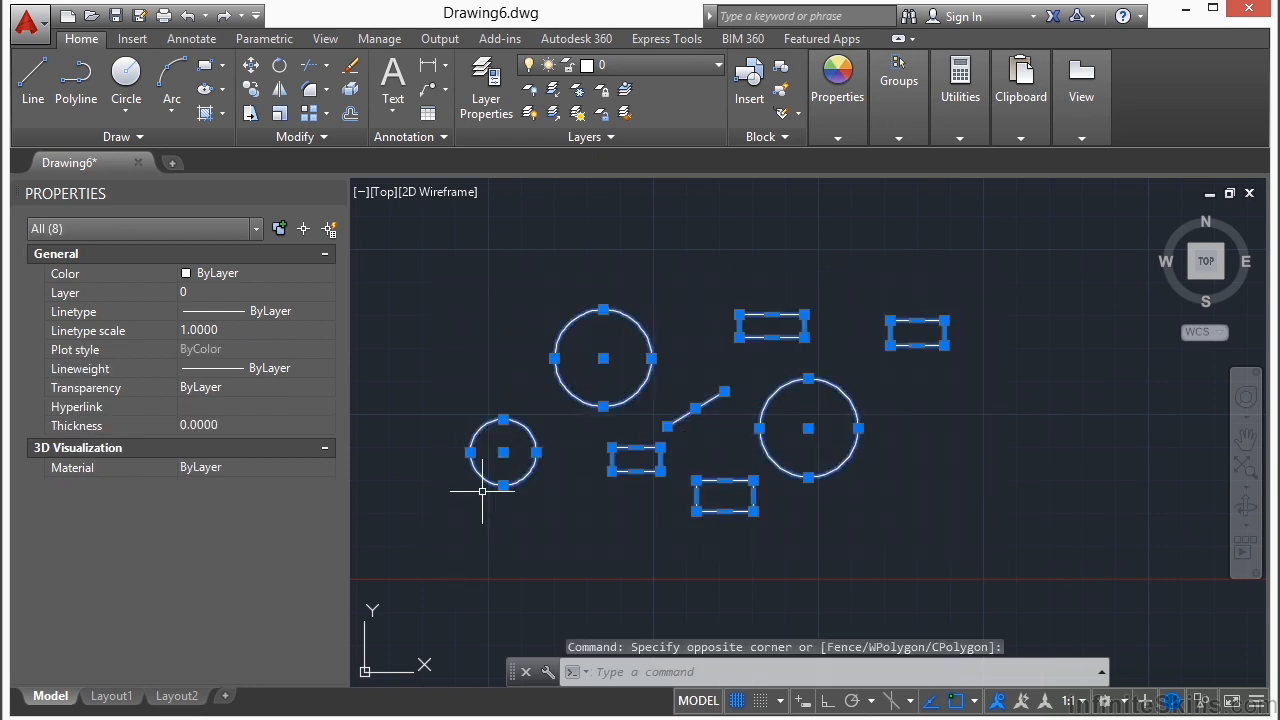
click(330, 230)
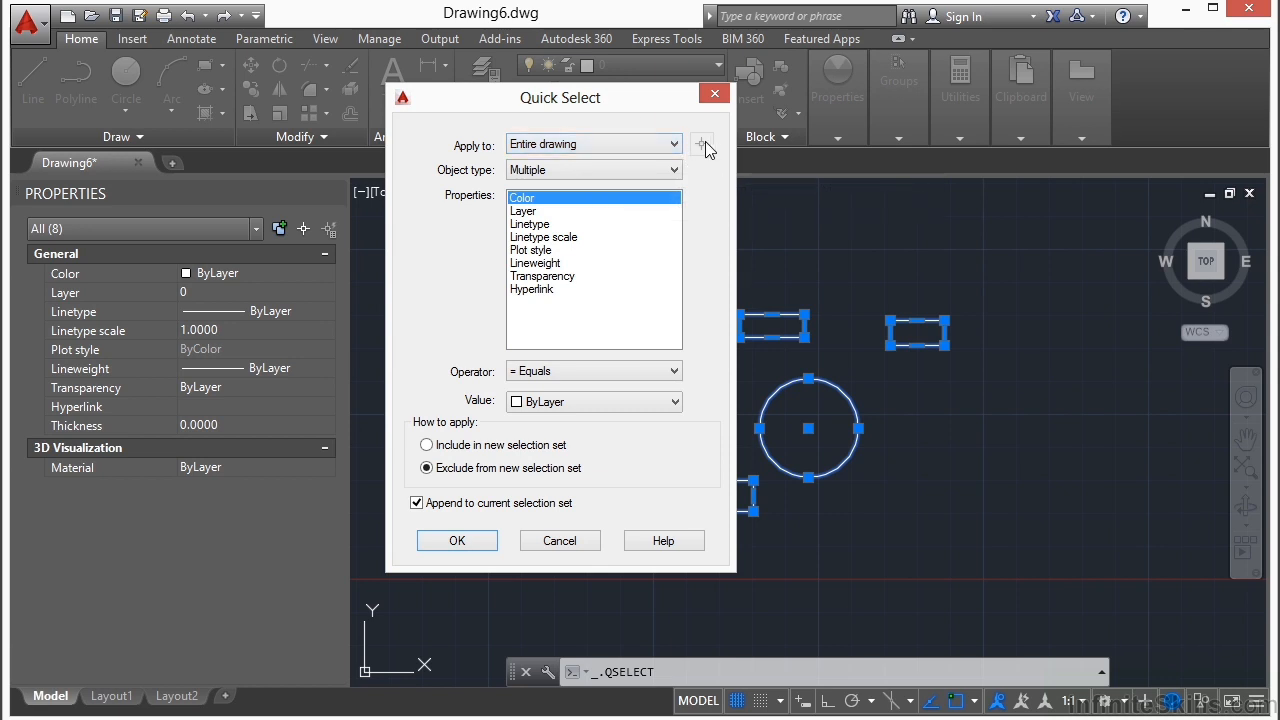
click(672, 171)
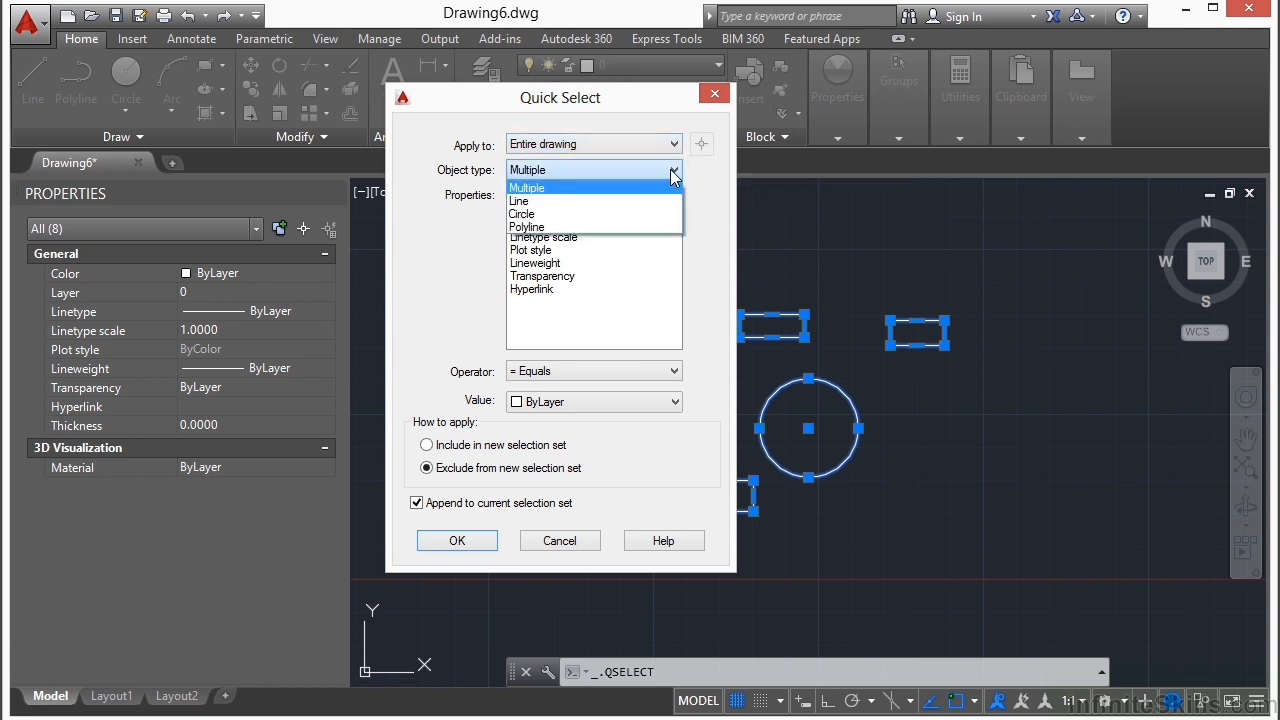
click(579, 215)
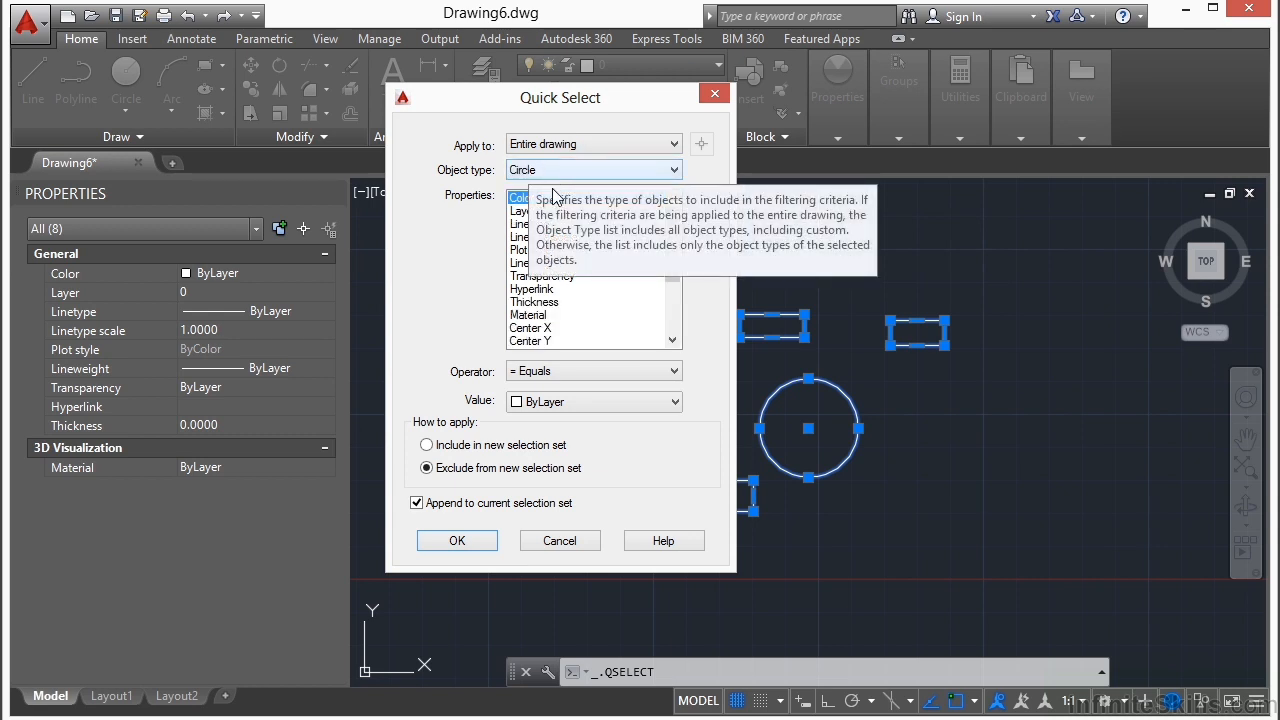
click(470, 446)
click(489, 506)
click(489, 541)
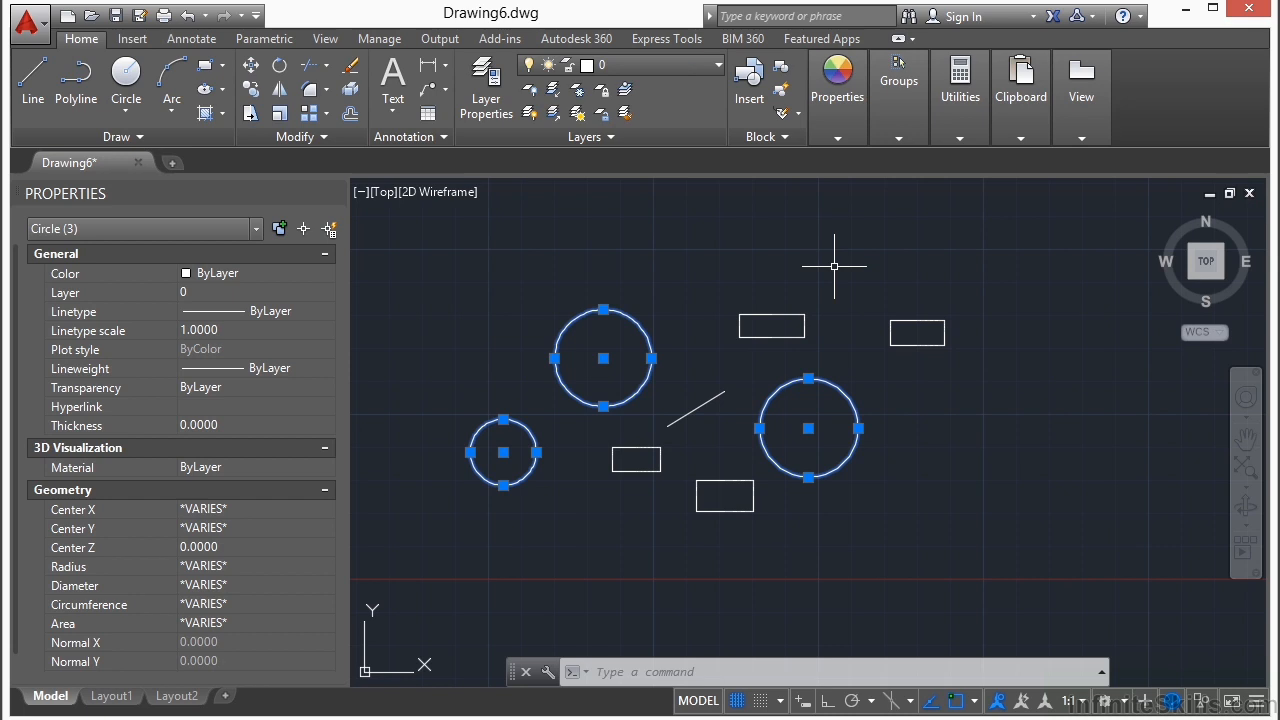
key(Escape)
key(Escape)
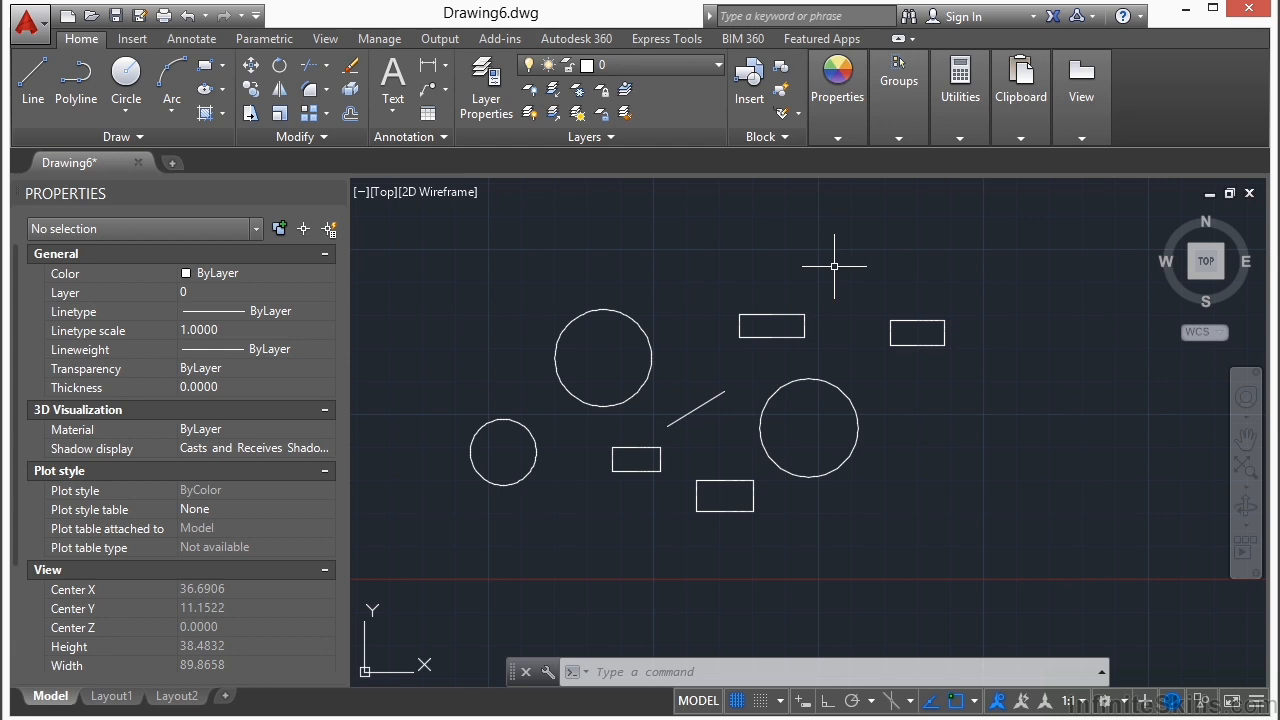
Open the Help window and close it again, and close the Properties palette.
key(F1)
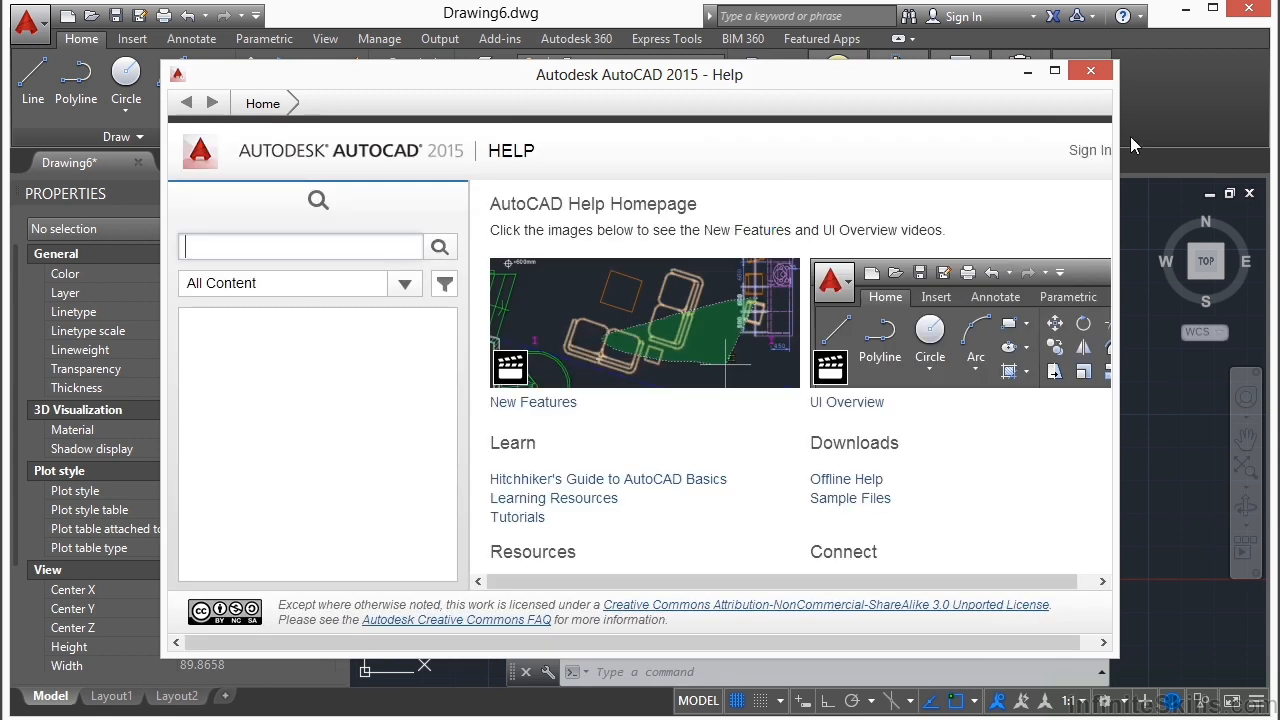
click(1090, 70)
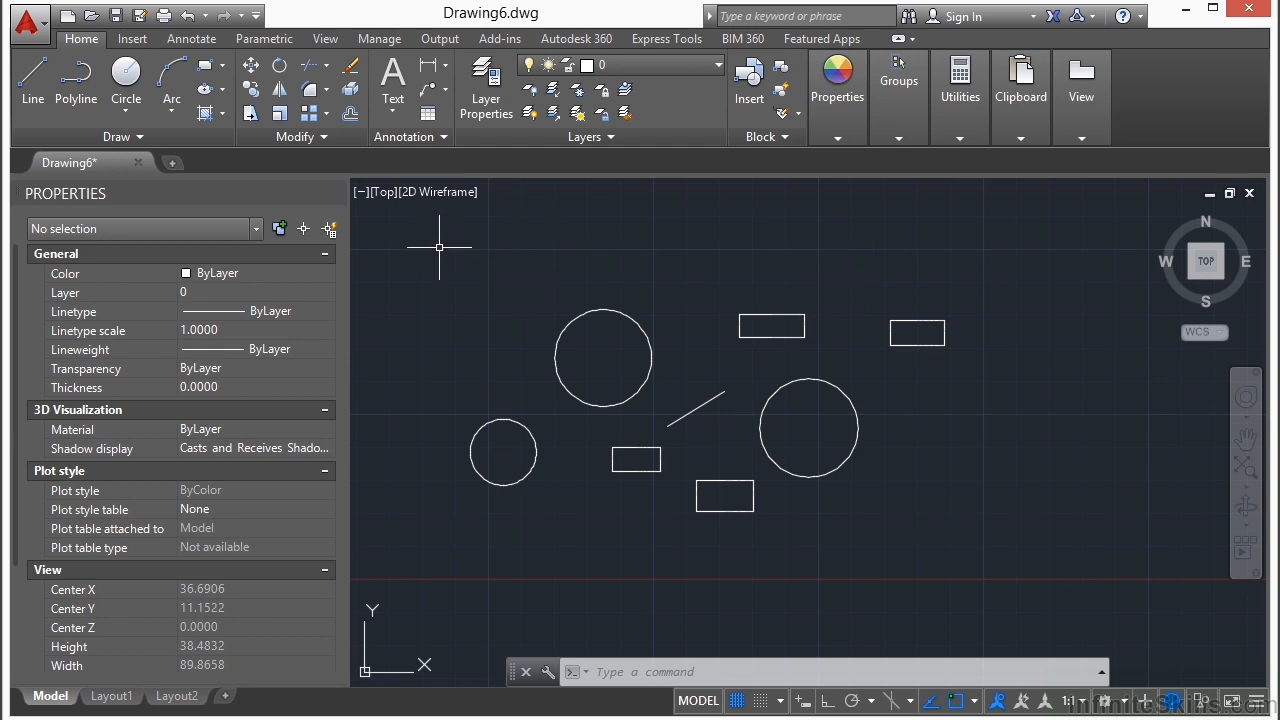
click(335, 191)
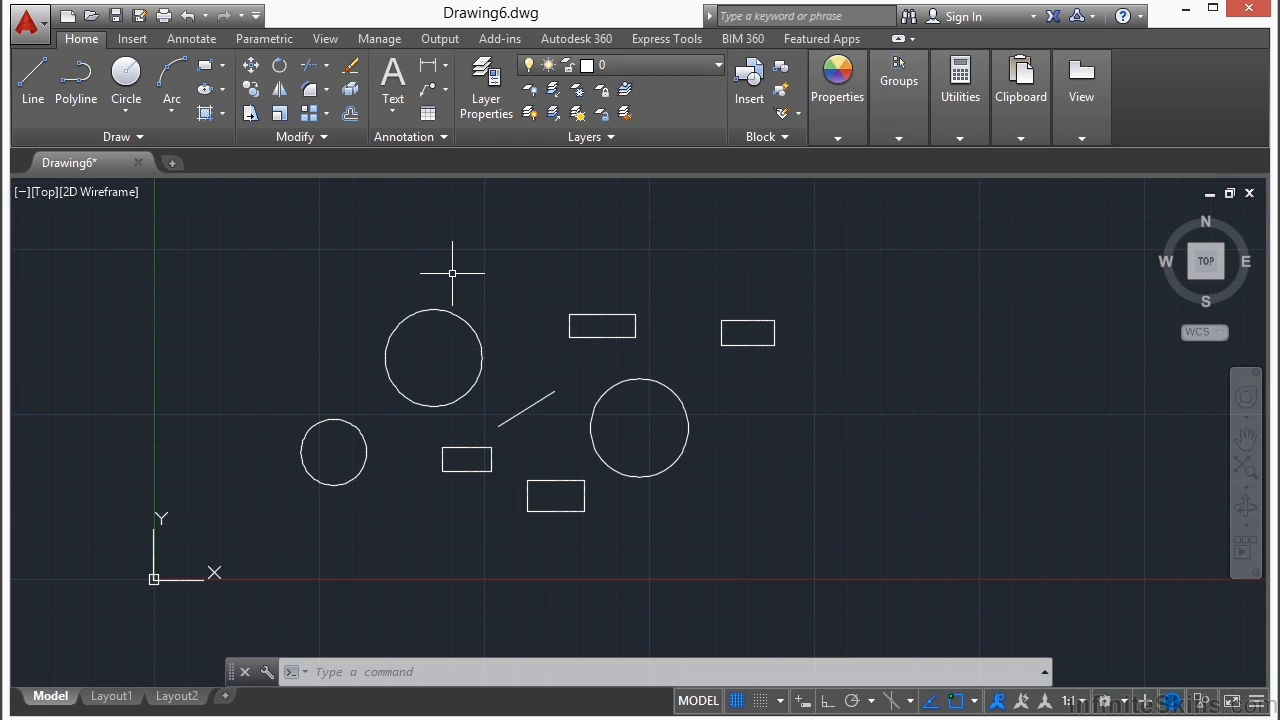
Draw a rectangle from a first corner at the drawing's upper right, using the recent input 46.9938,17.7392 as its other corner.
text(REC)
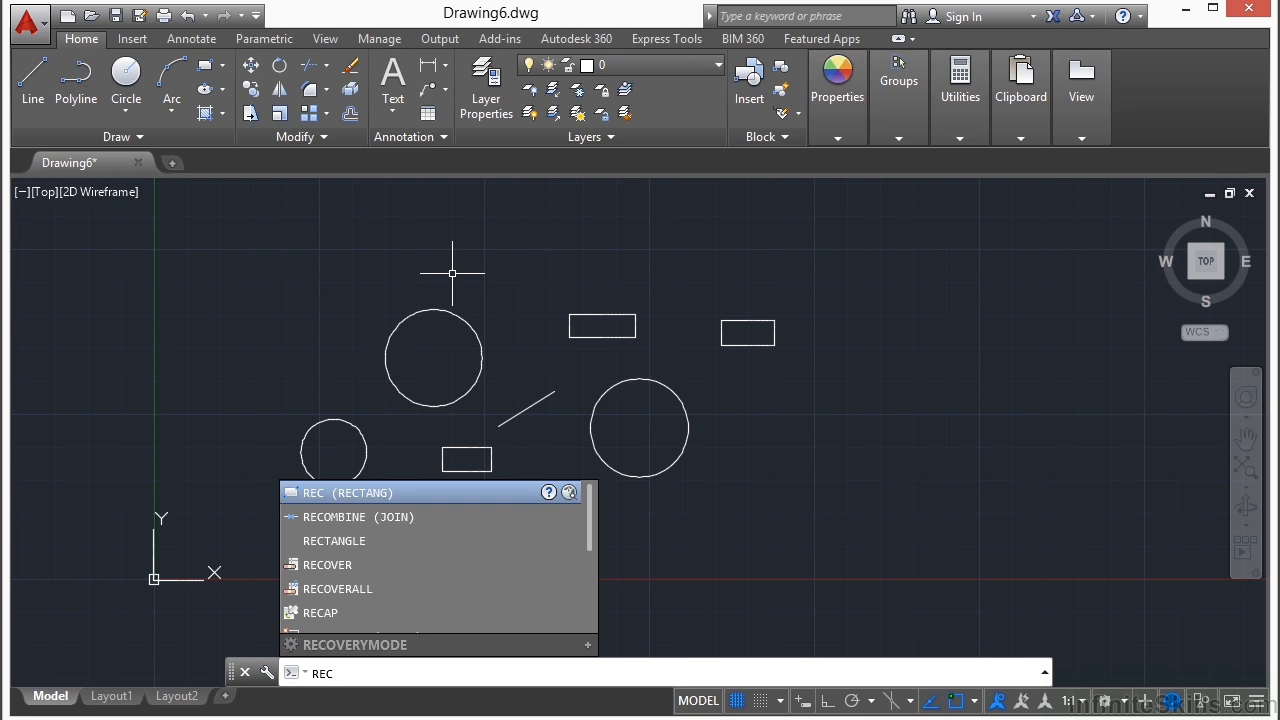
key(Return)
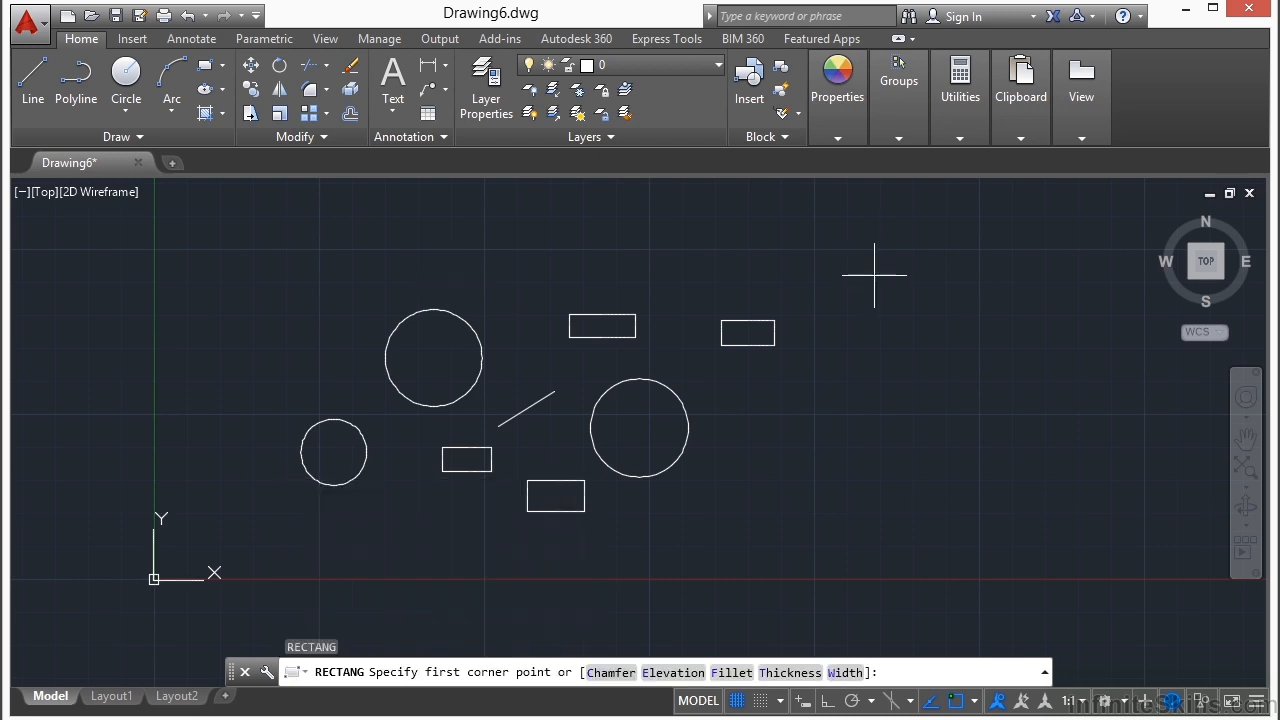
click(827, 260)
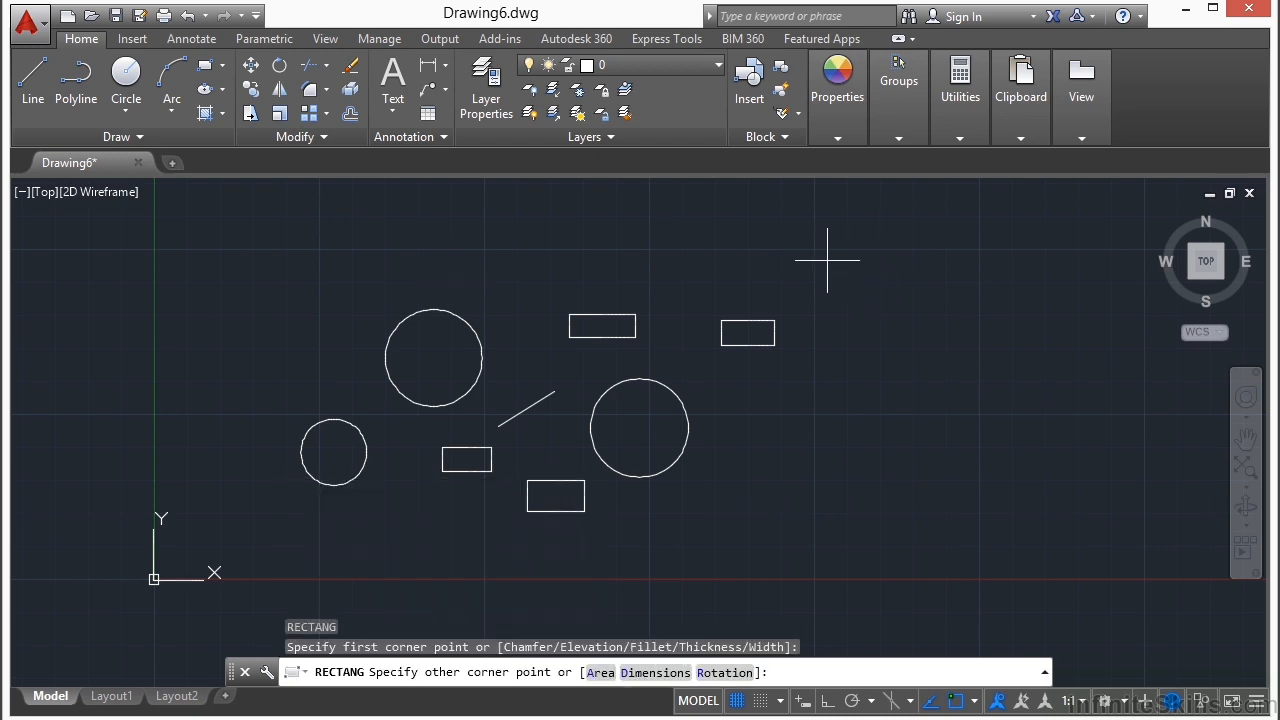
right_click(883, 284)
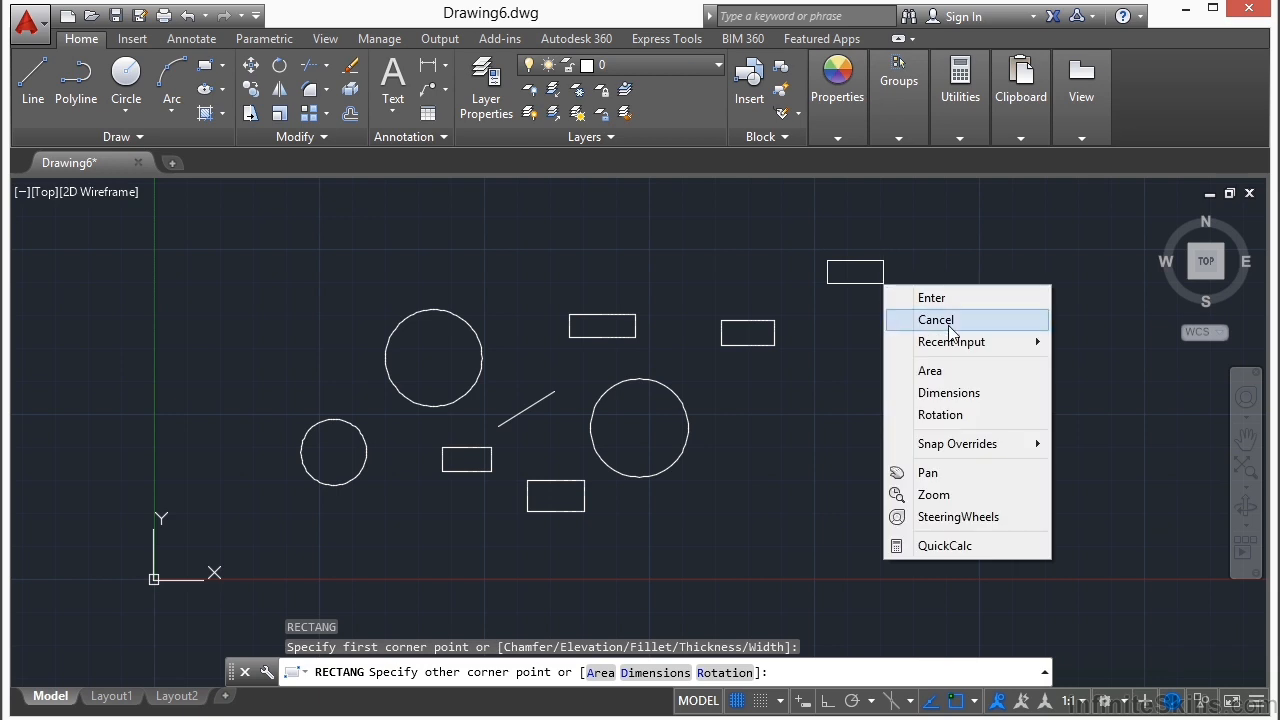
mouse_move(972, 350)
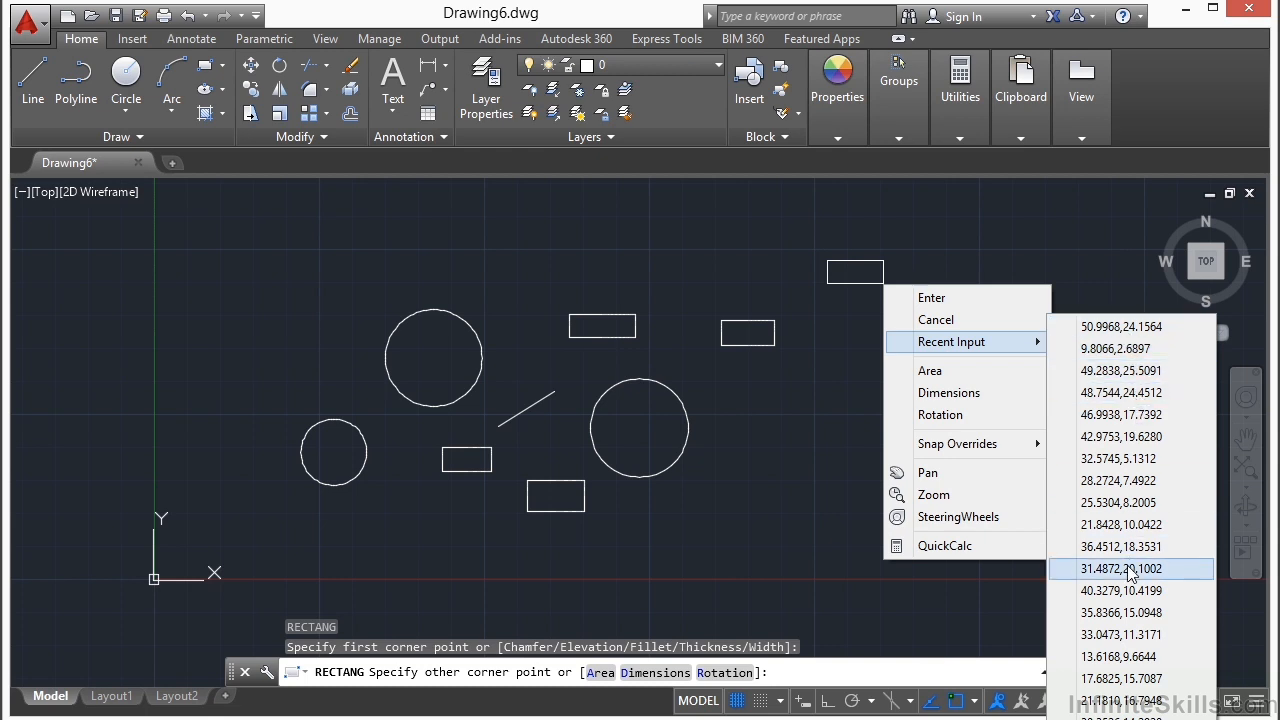
click(1130, 416)
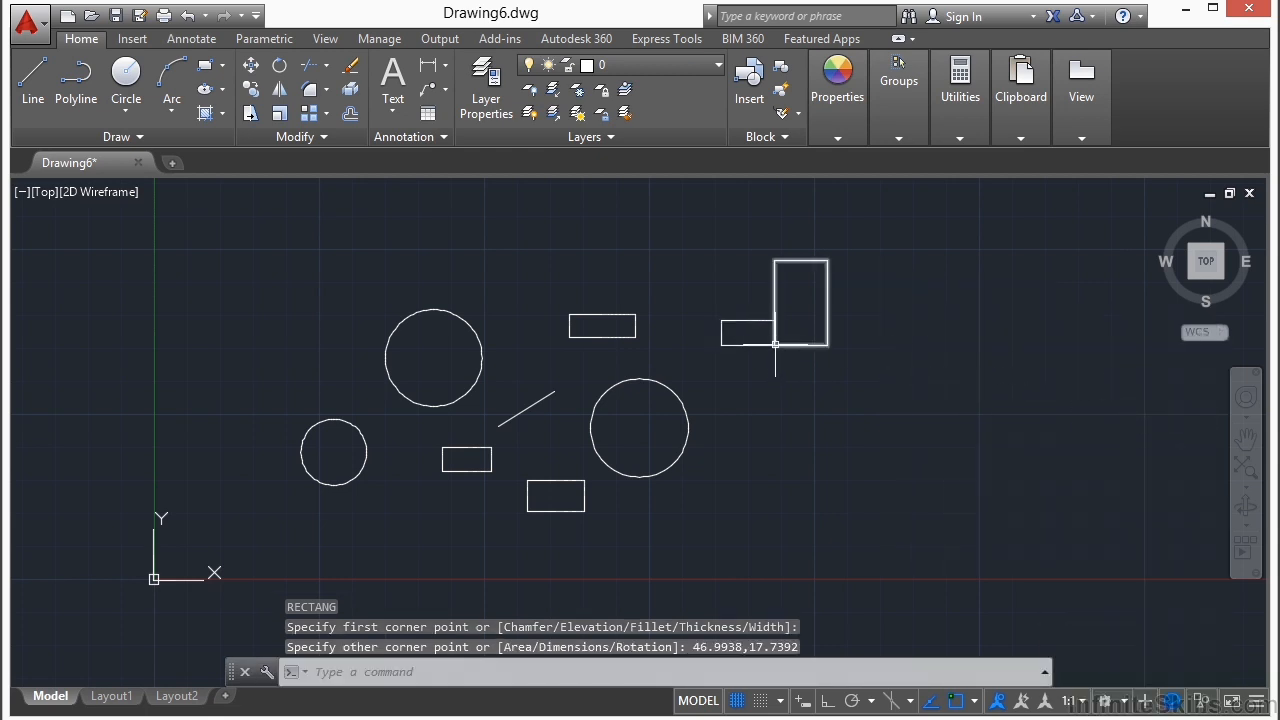
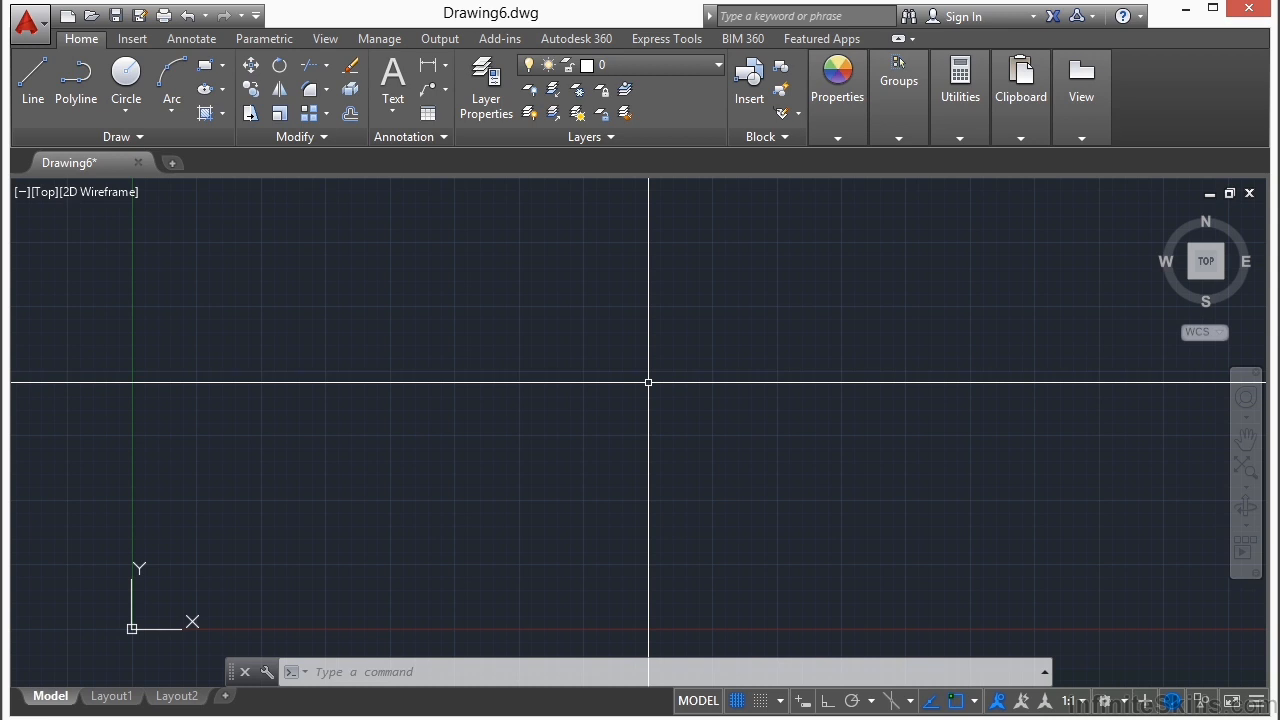
text(UNITS)
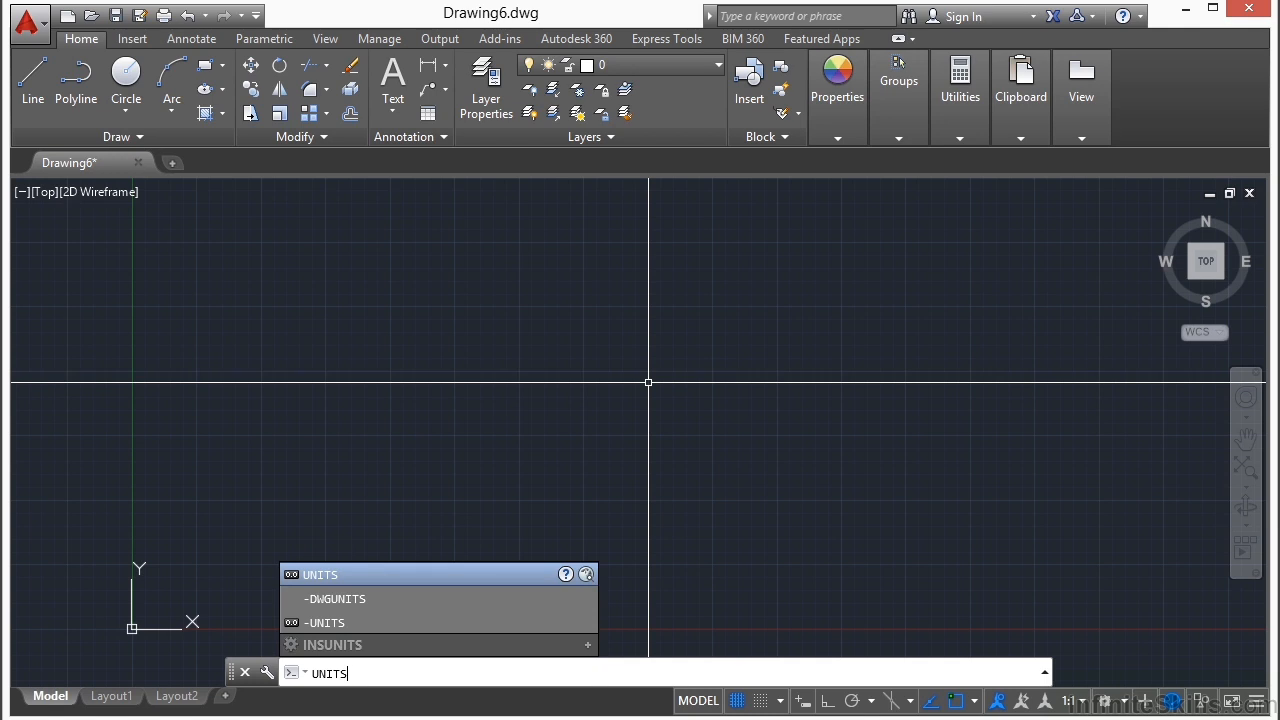
key(Return)
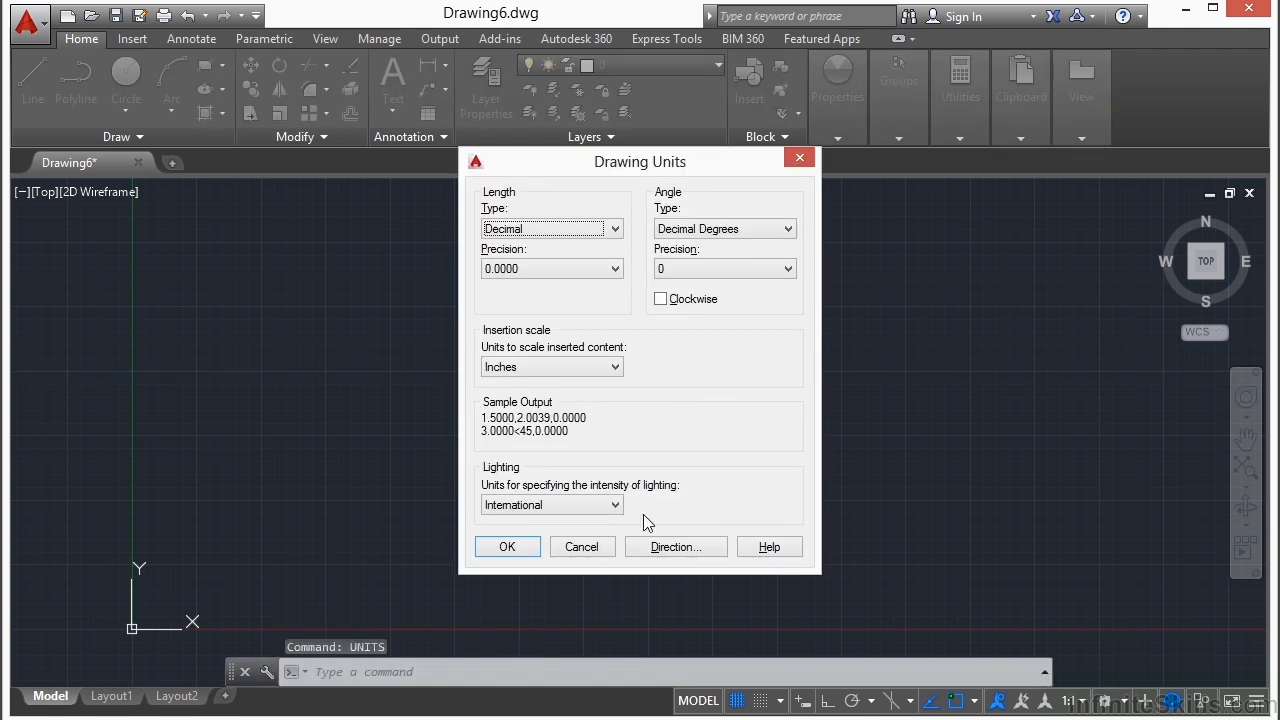
click(588, 549)
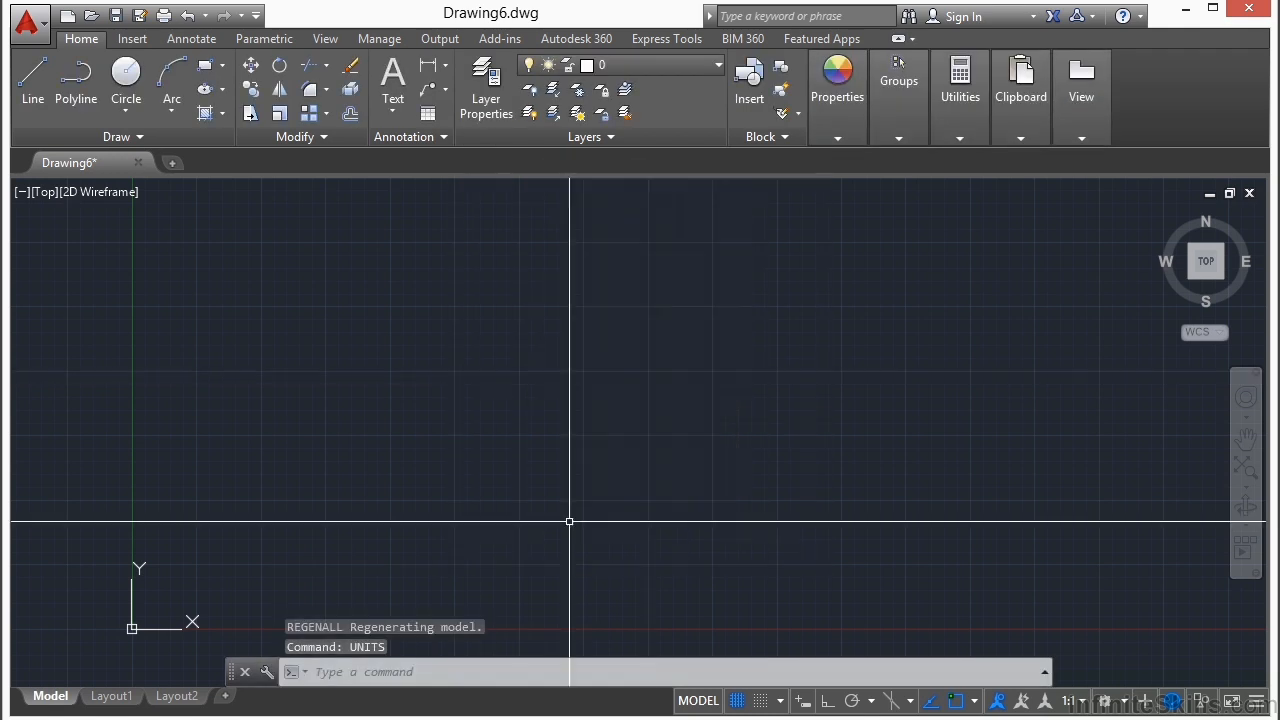
Open the drawing units settings from the drawing utilities and set the length type to Architectural.
click(28, 22)
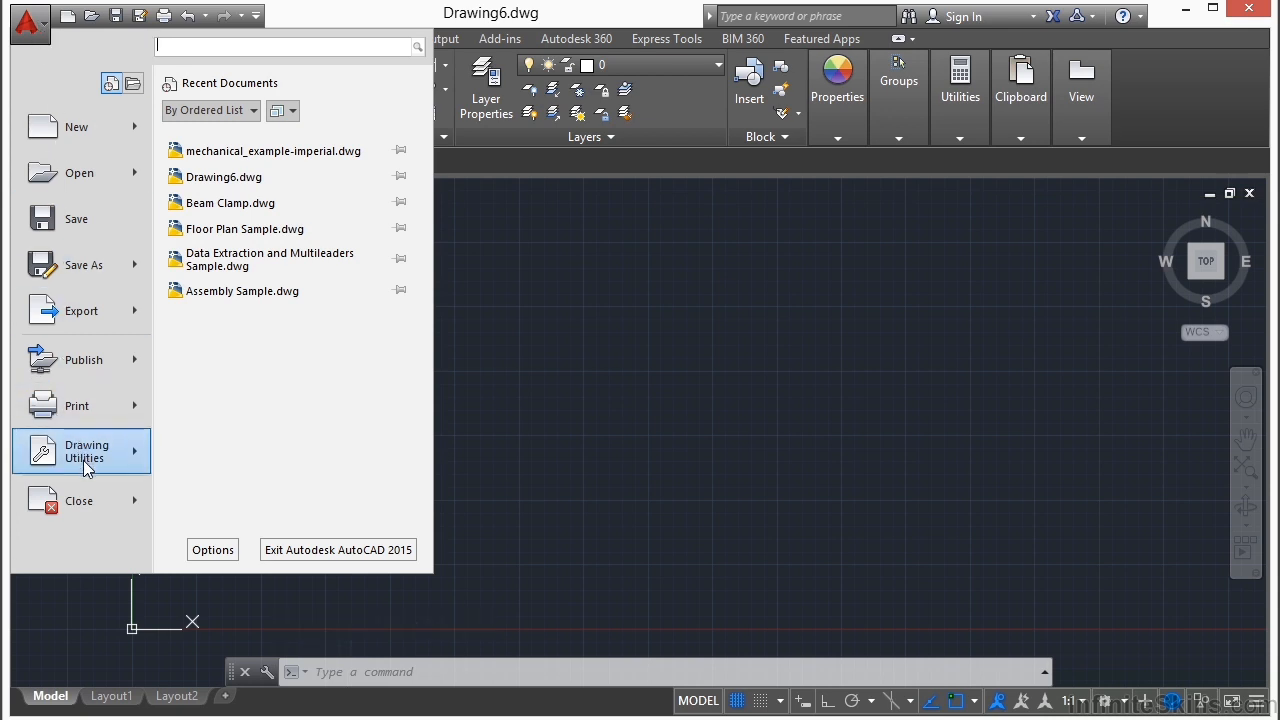
mouse_move(83, 458)
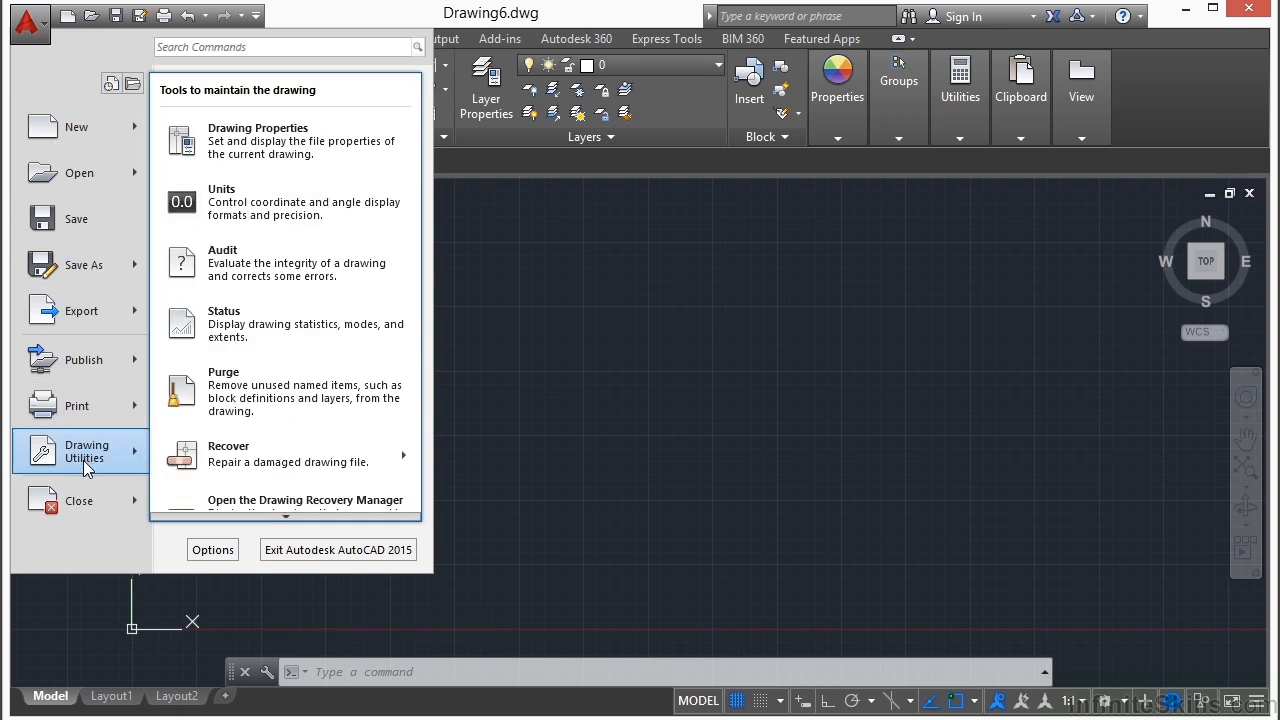
click(242, 210)
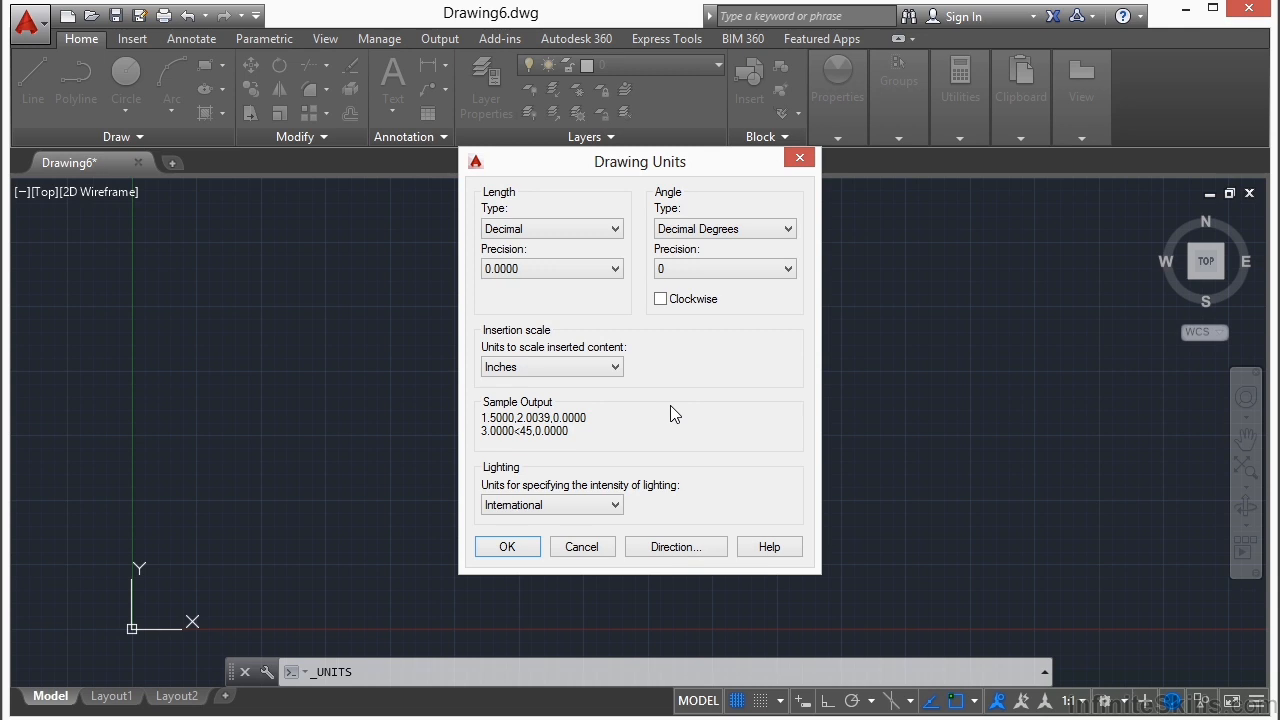
click(615, 228)
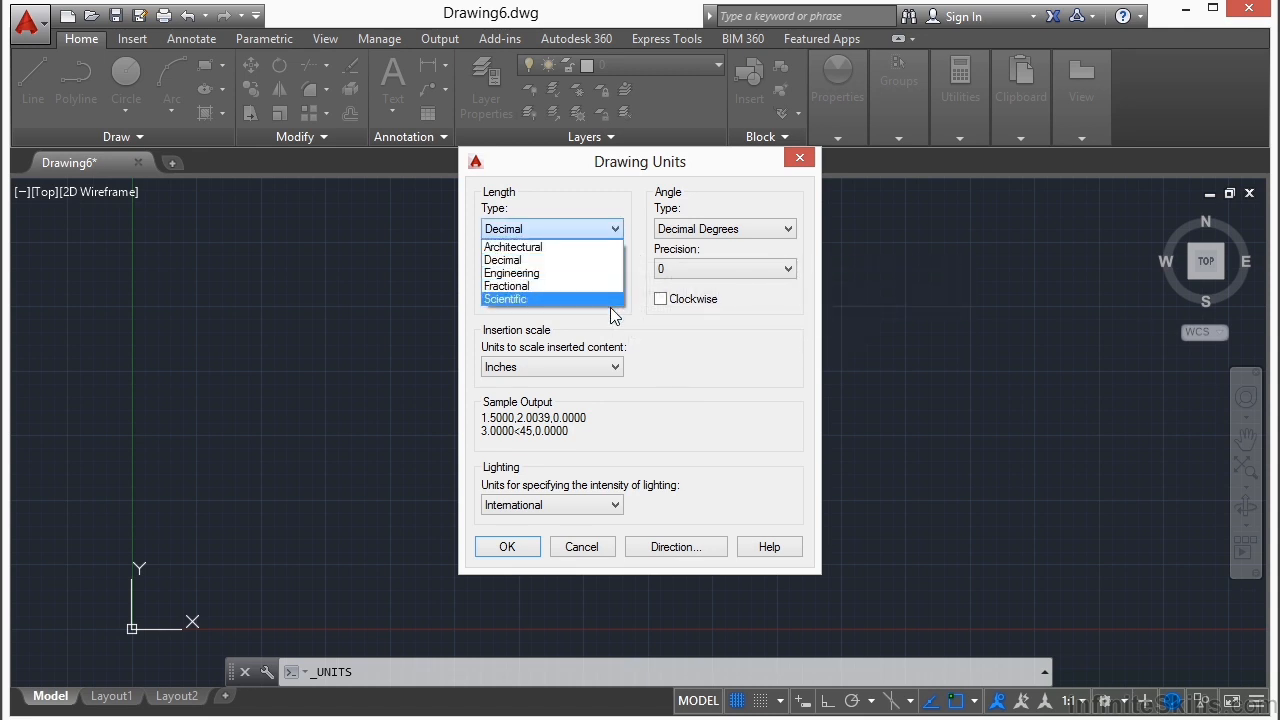
click(584, 246)
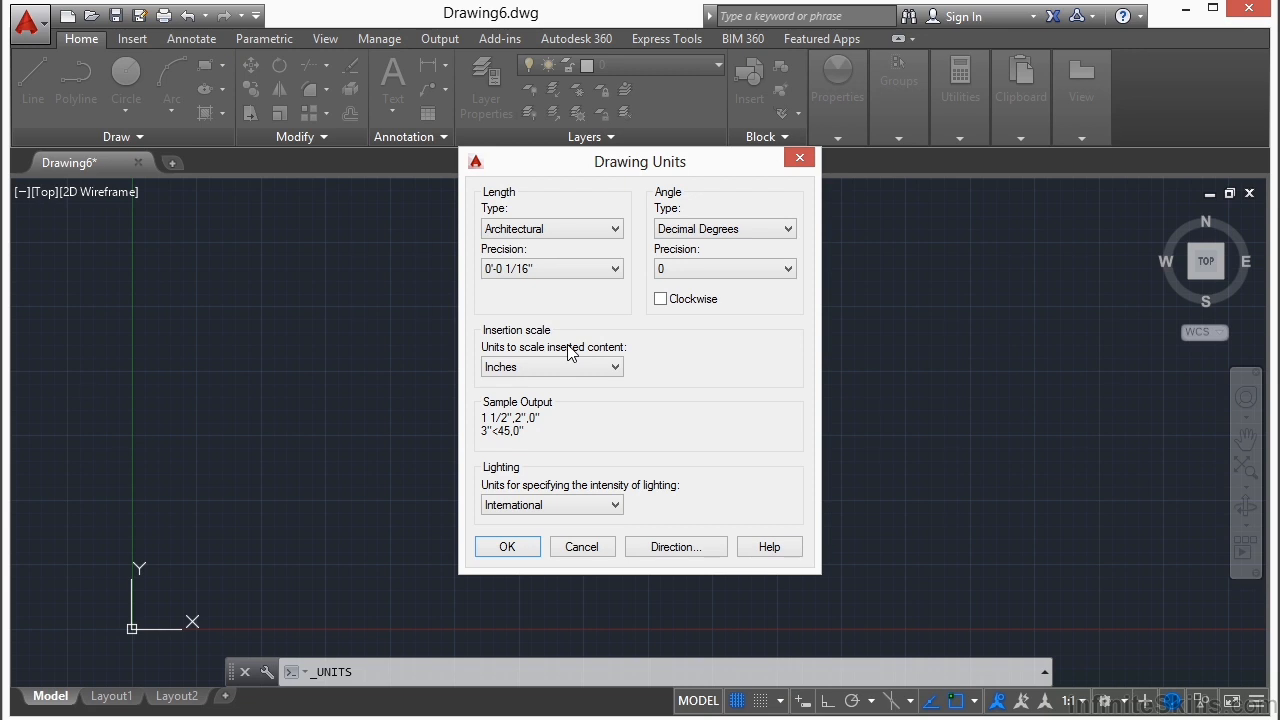
click(528, 226)
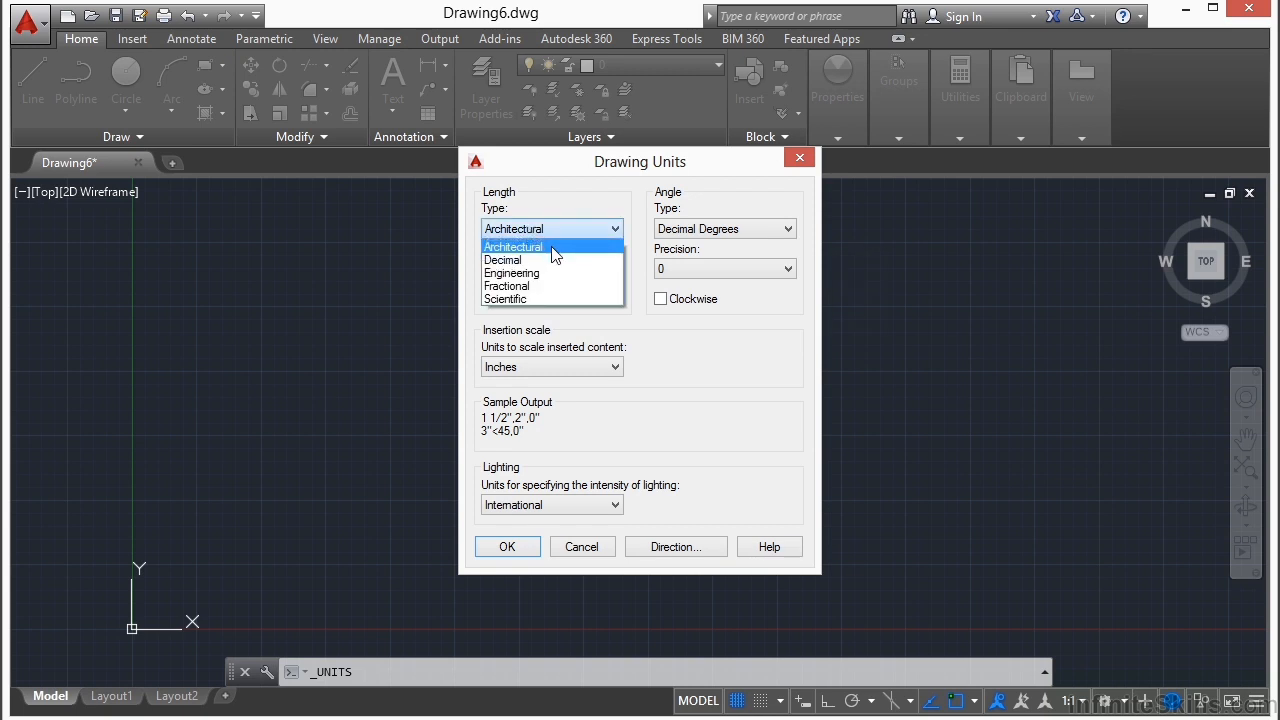
click(548, 250)
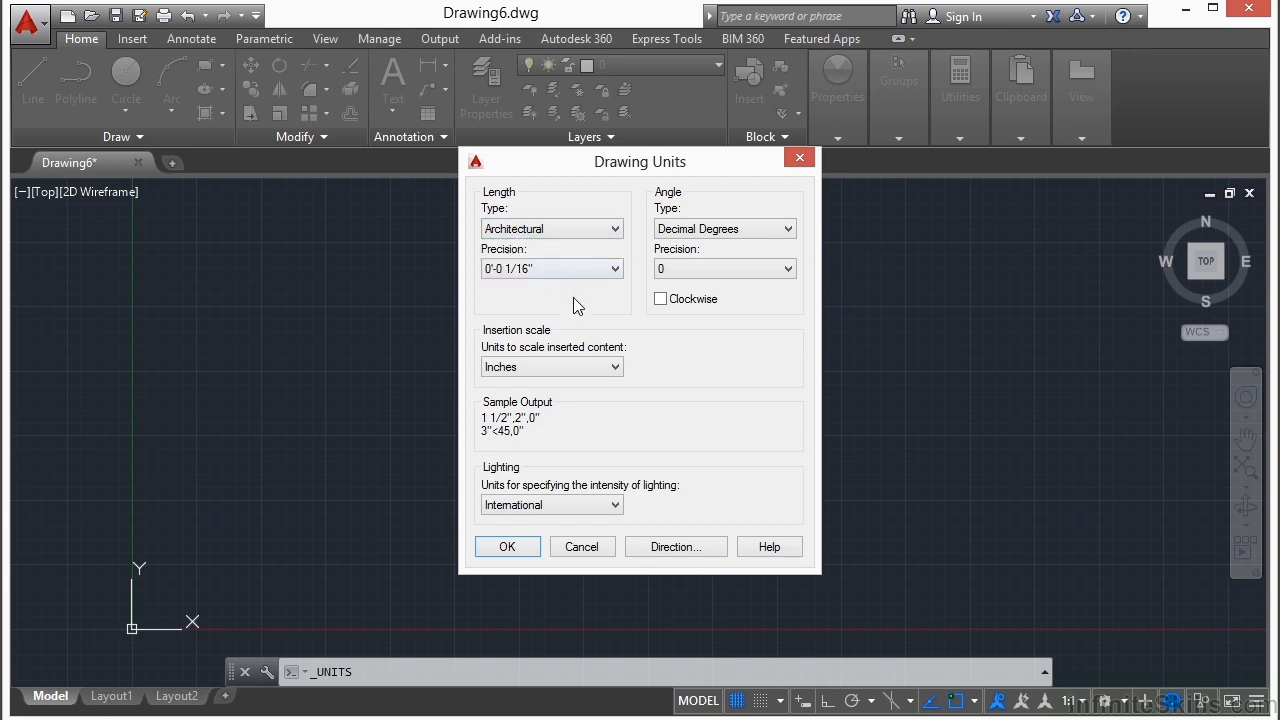
Examine the available insertion scale units for inserted content and keep Inches.
mouse_move(613, 369)
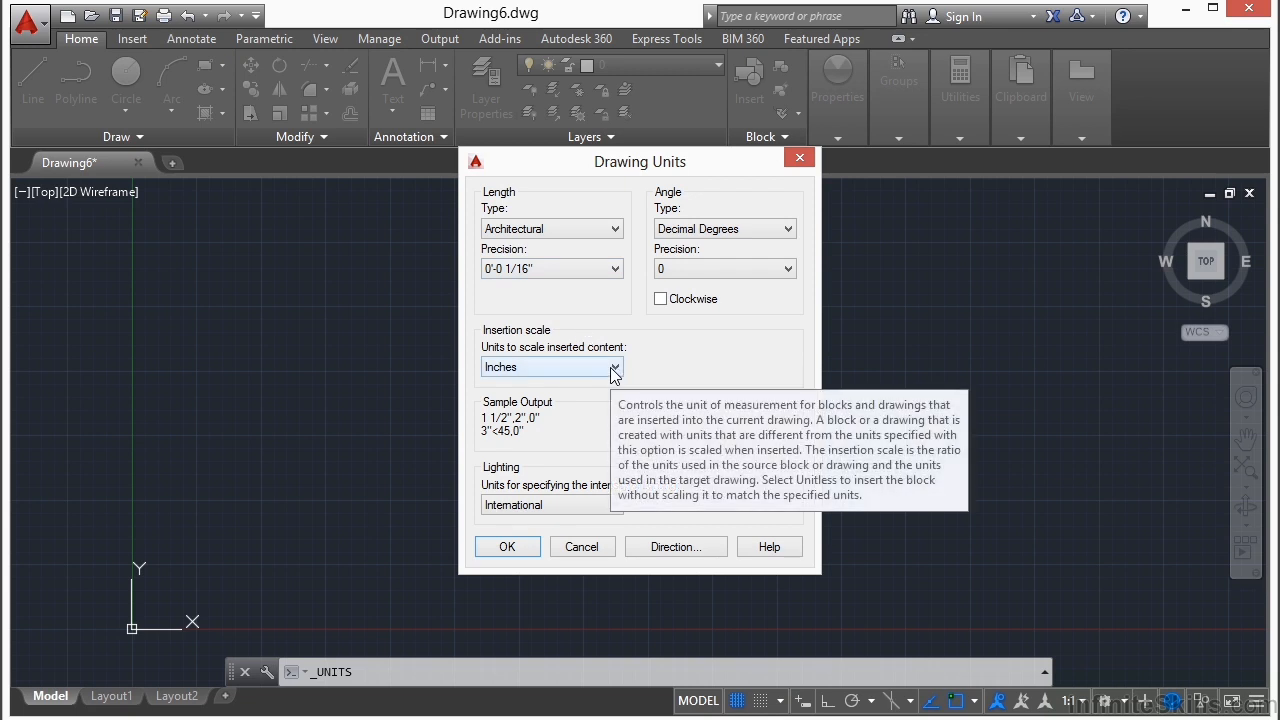
click(613, 369)
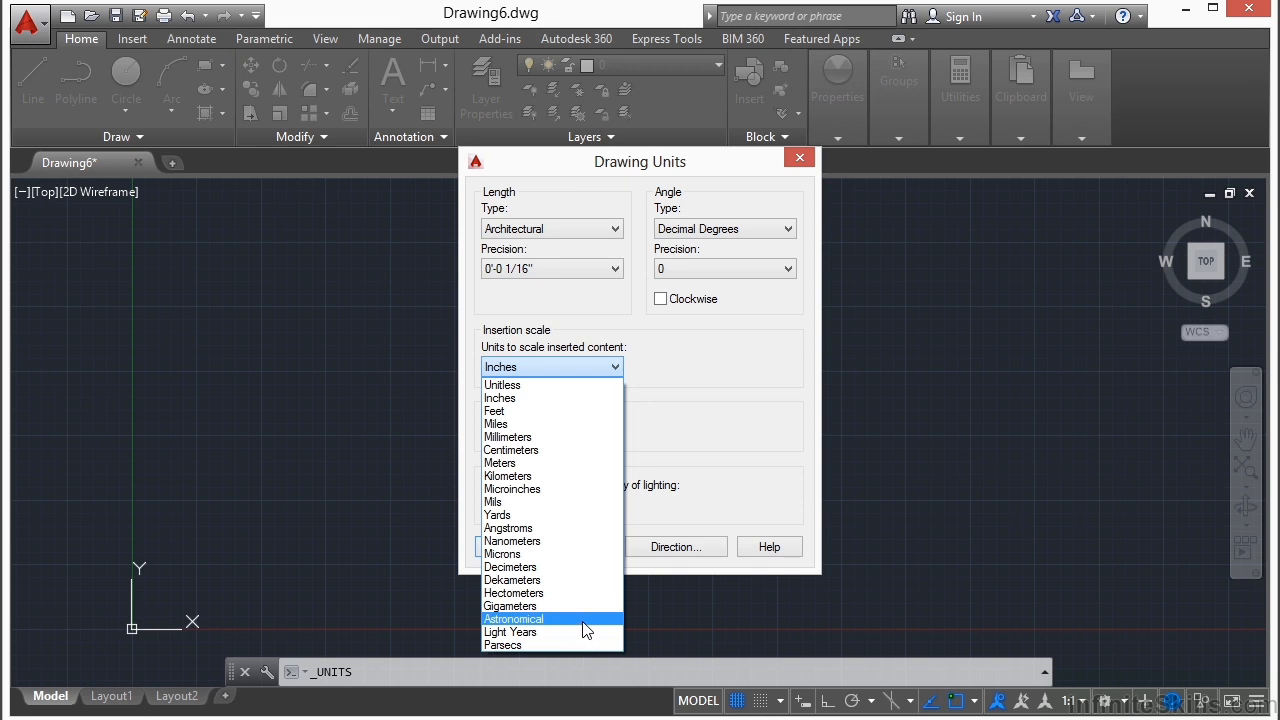
click(662, 370)
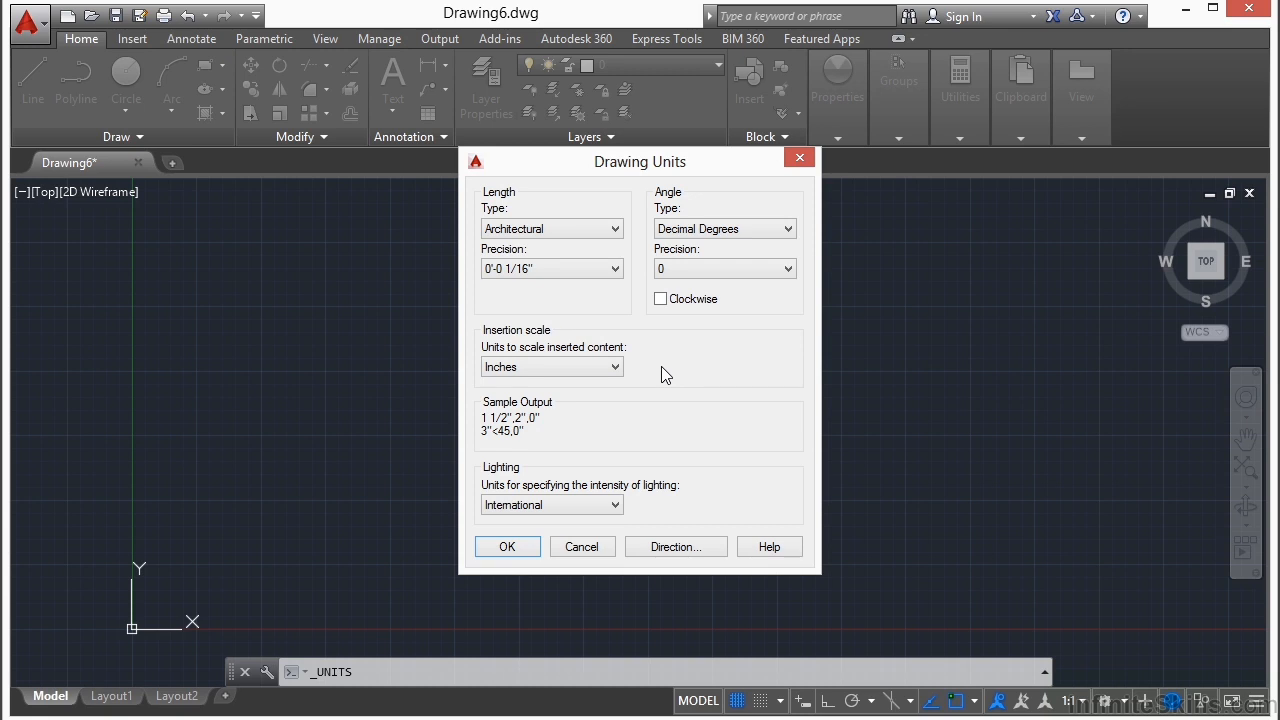
click(616, 367)
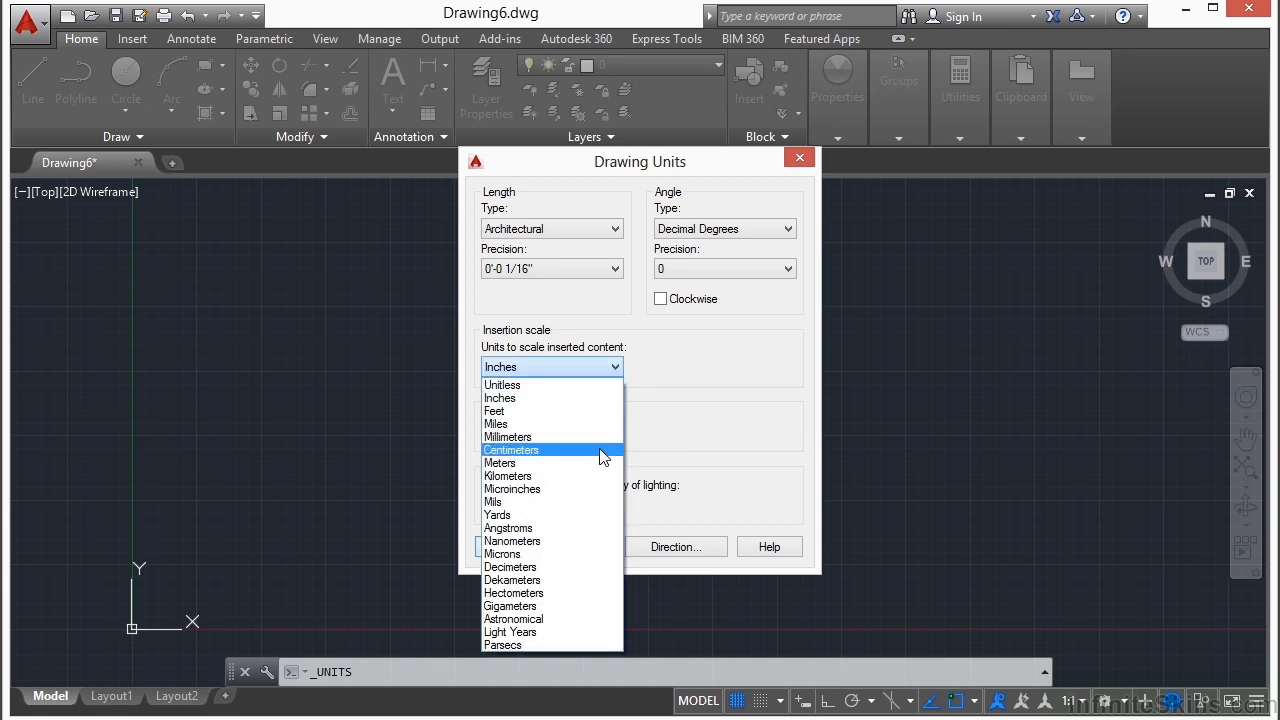
click(709, 362)
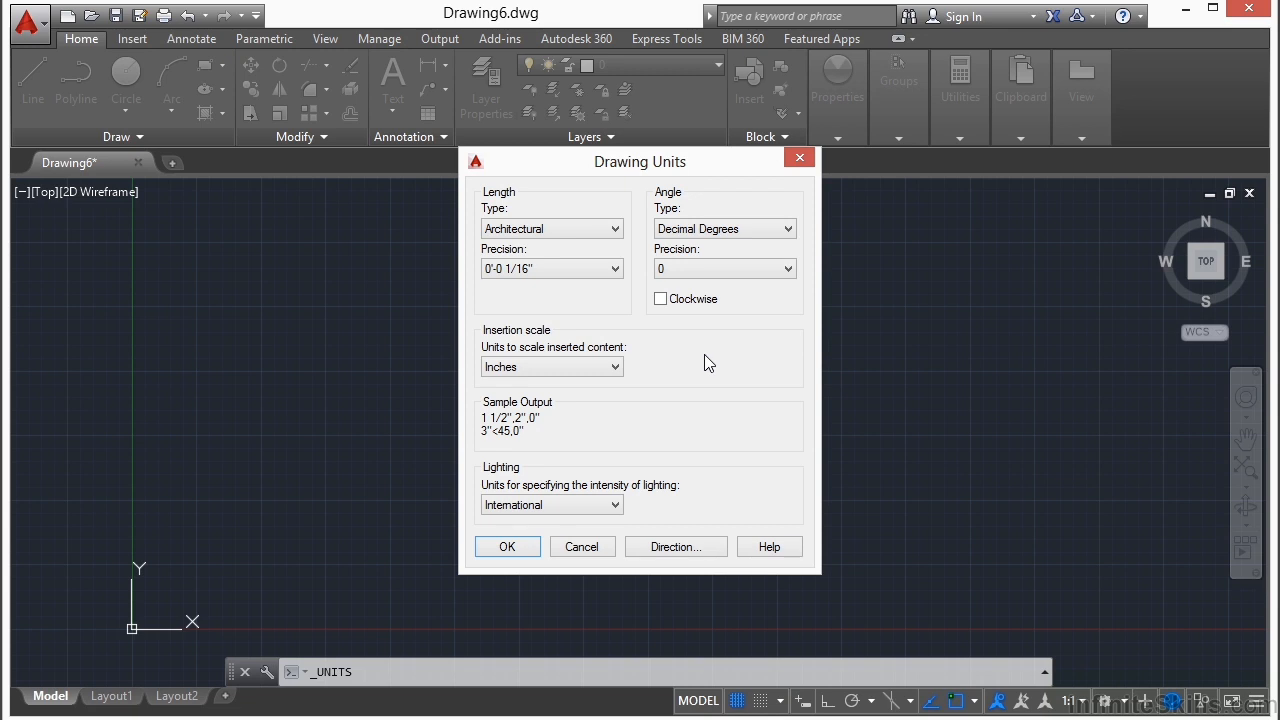
Try the Deg/Min/Sec and Grads angle types and set the angle type to Surveyor's Units.
click(787, 229)
click(783, 260)
click(789, 230)
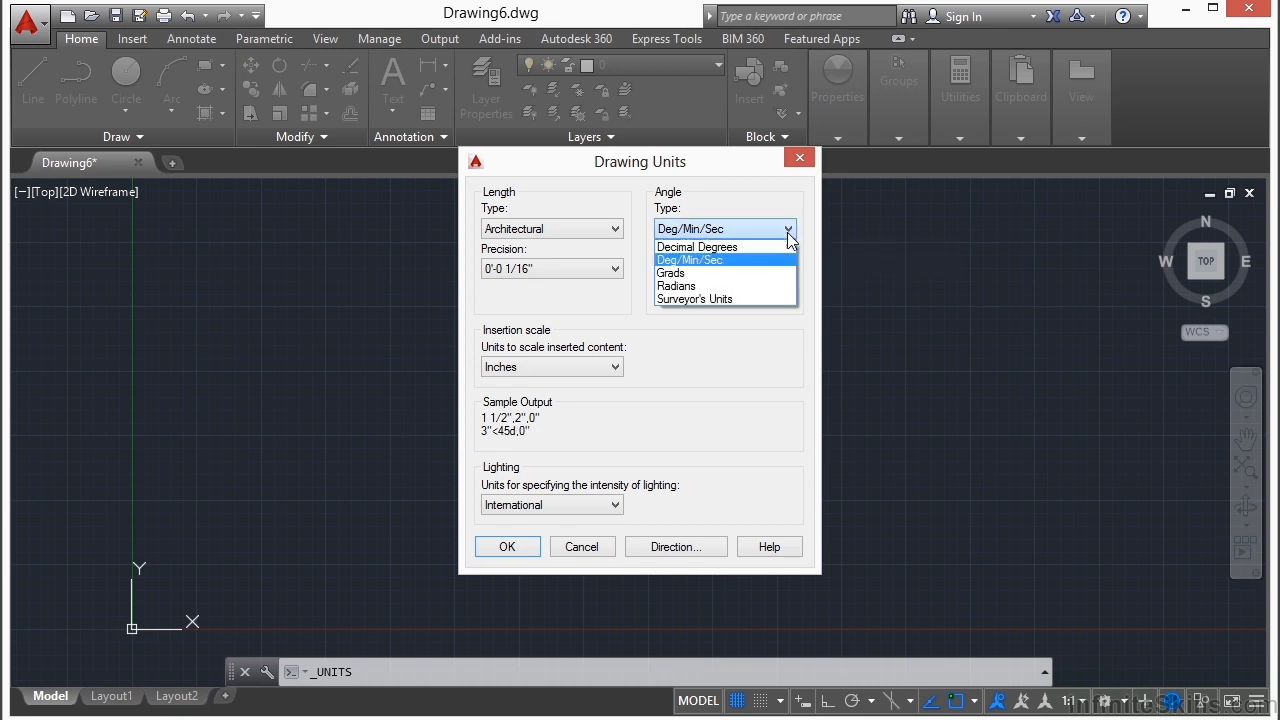
click(758, 270)
click(779, 229)
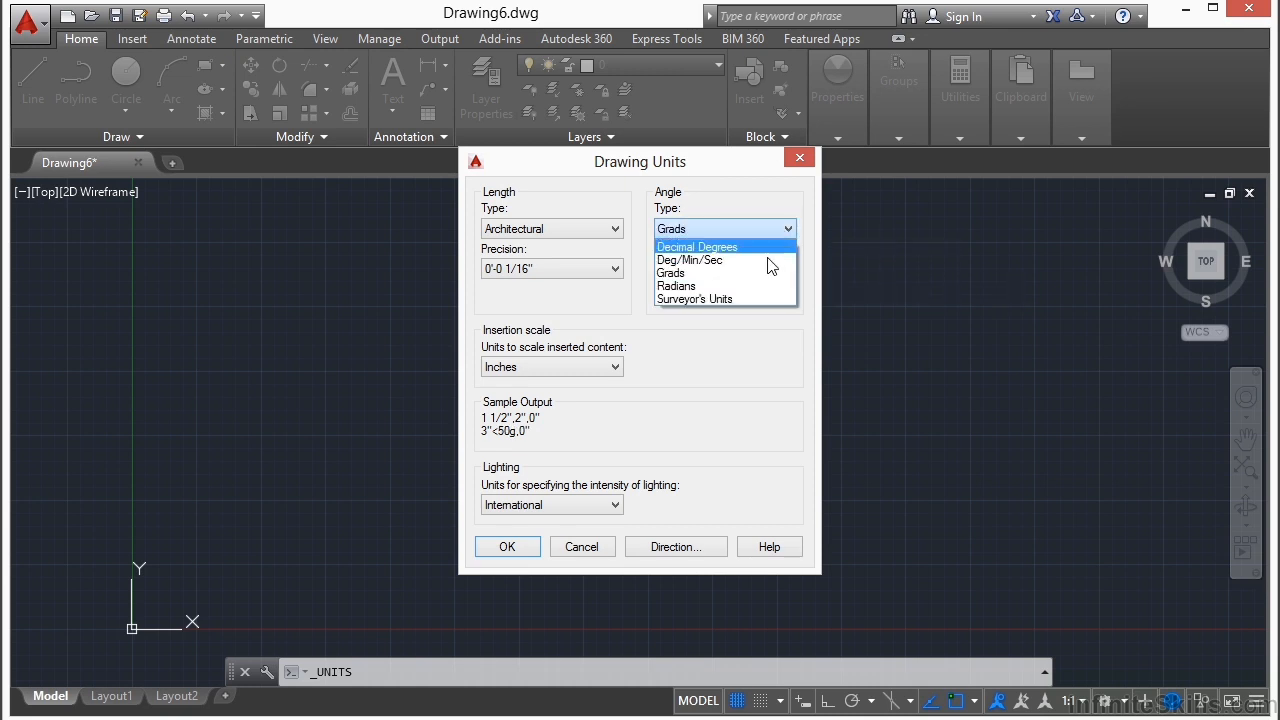
click(726, 298)
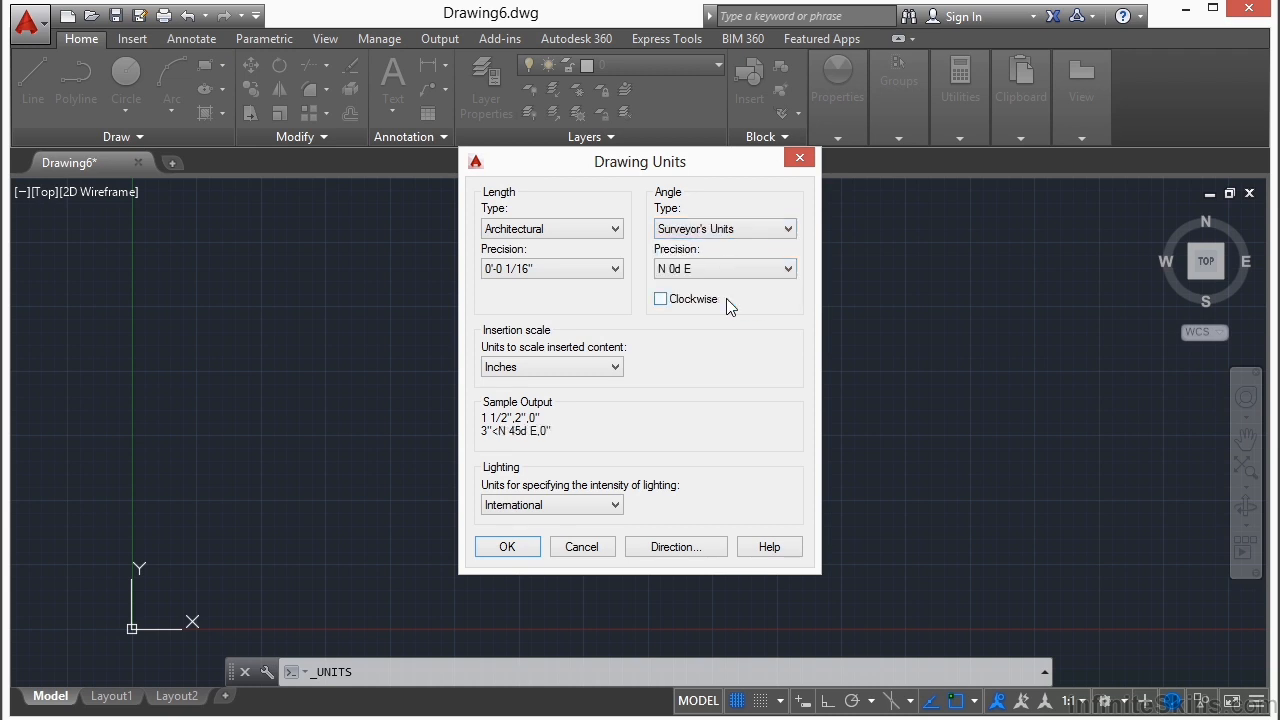
click(786, 229)
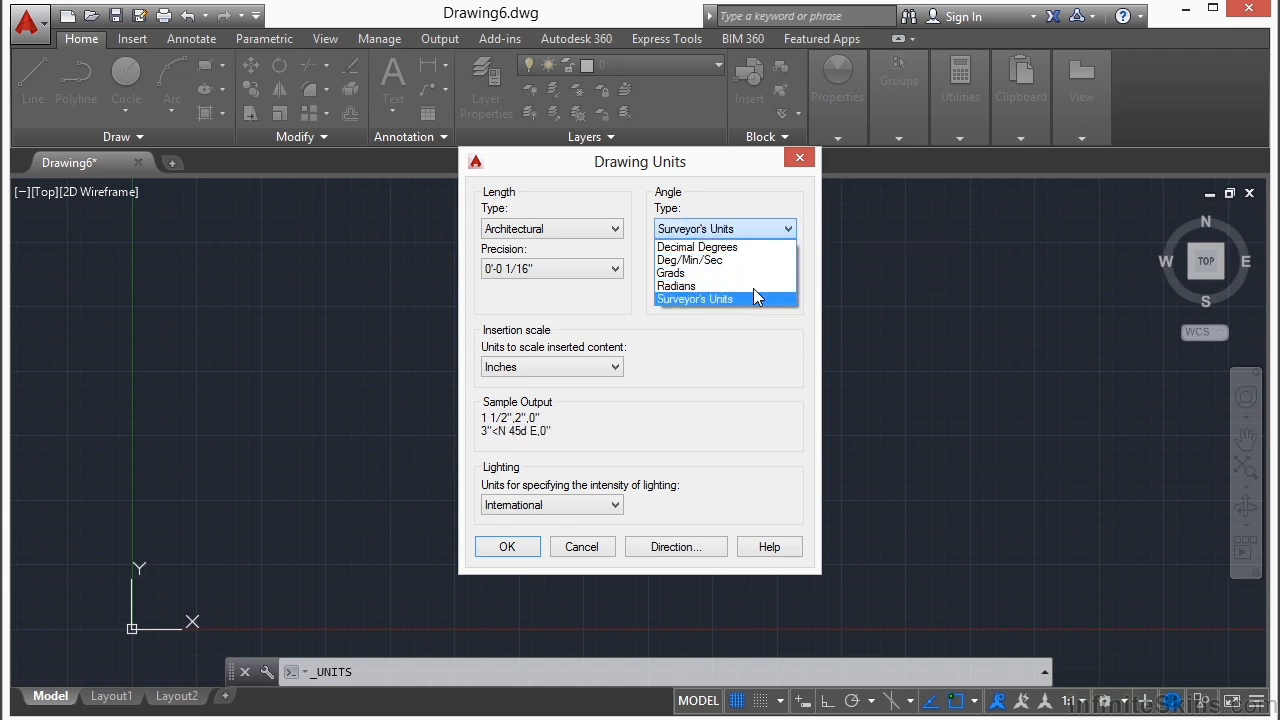
click(754, 261)
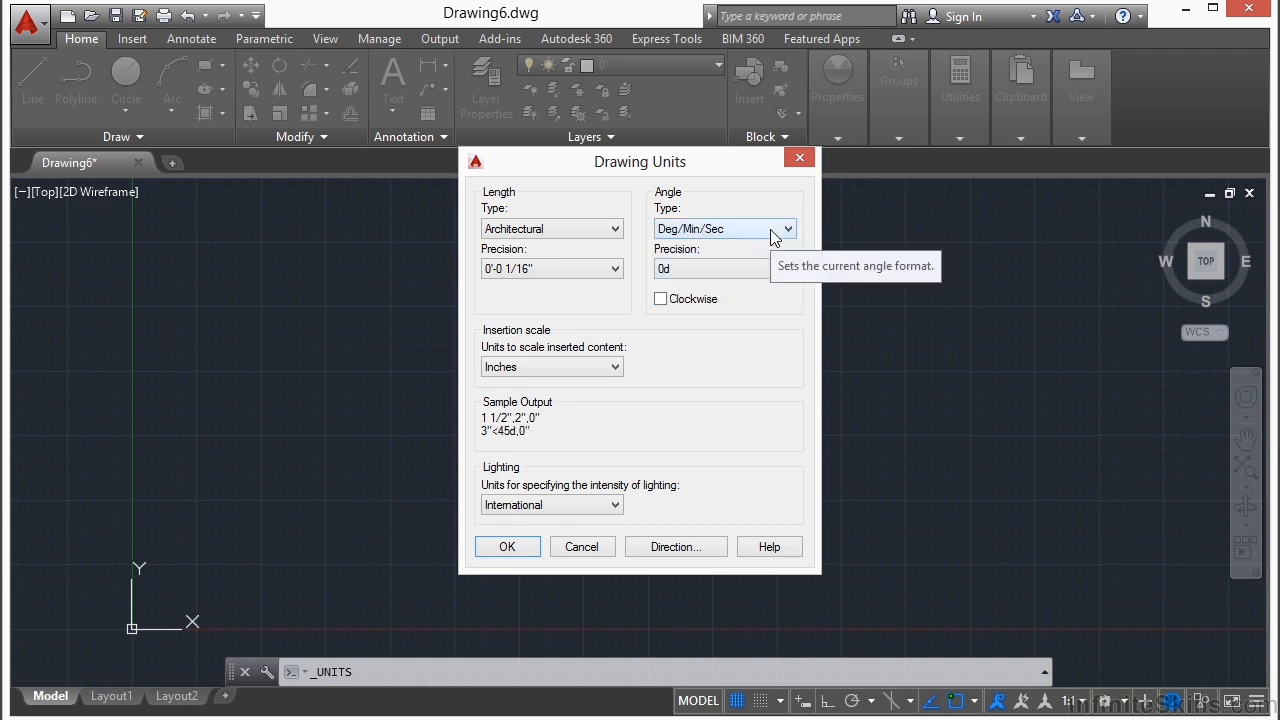
click(772, 230)
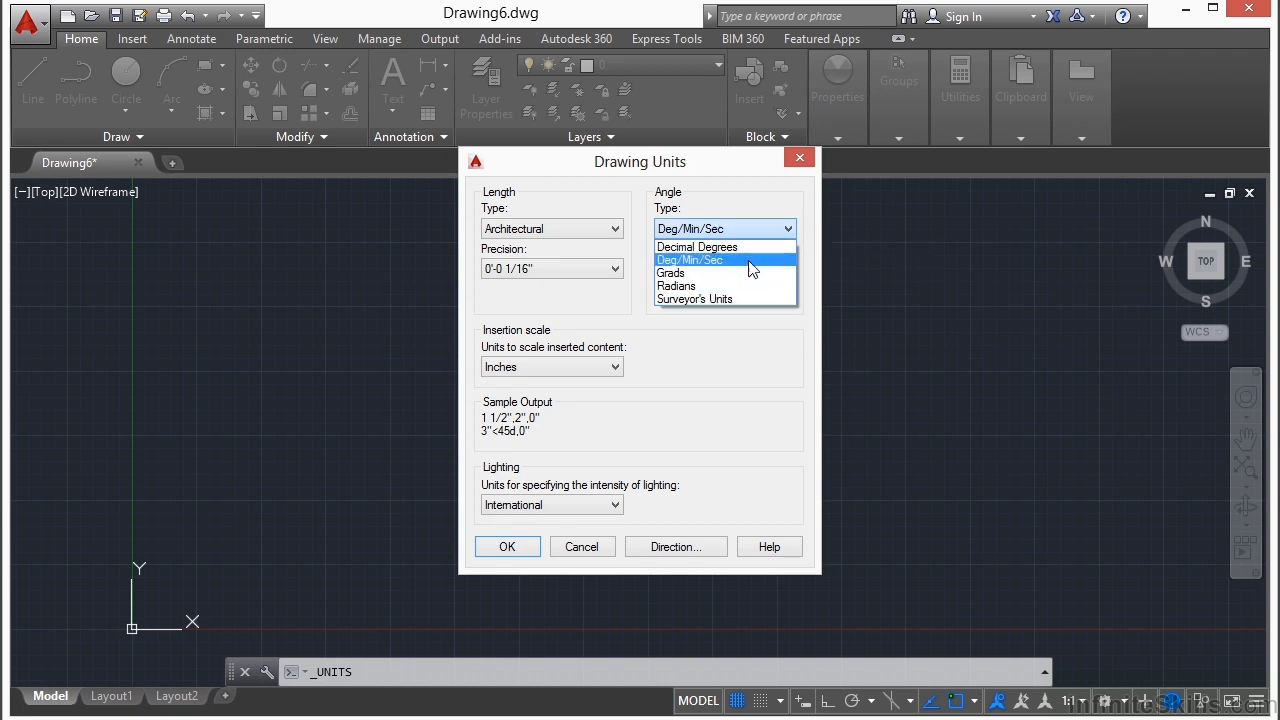
click(745, 298)
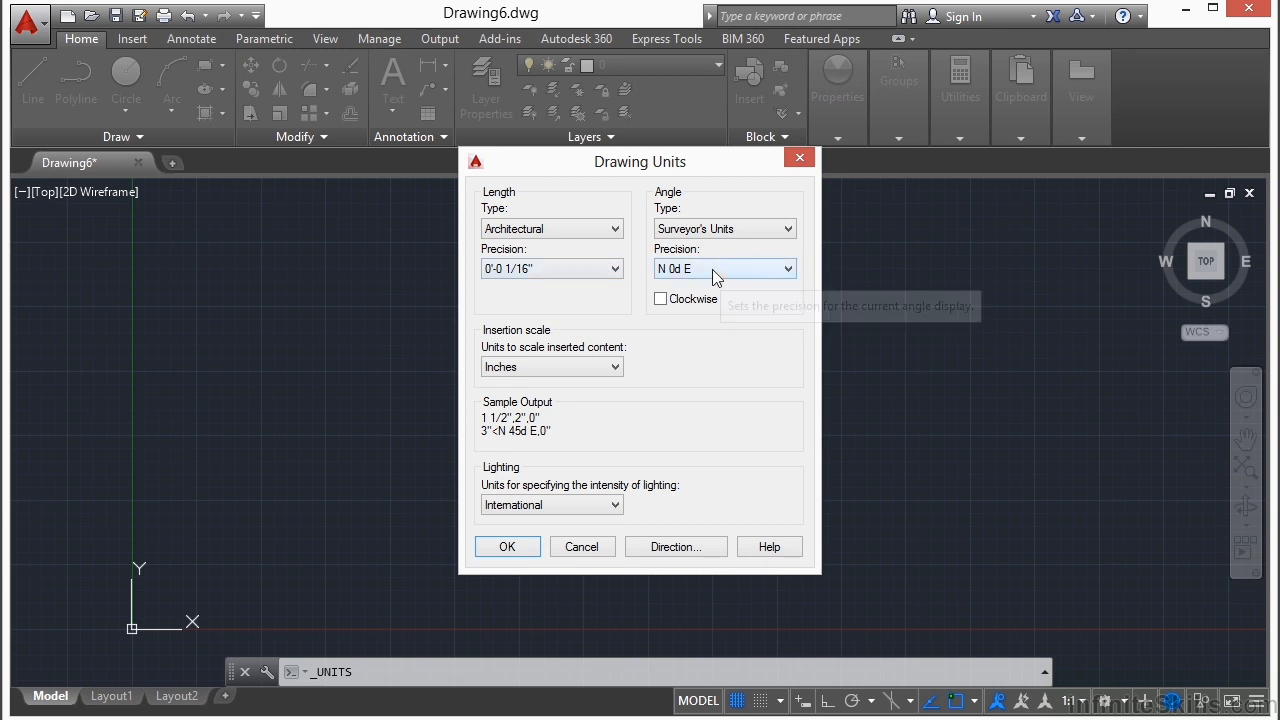
Try the architectural length precision 0'-0" and set it to 0'-0 1/256".
click(613, 269)
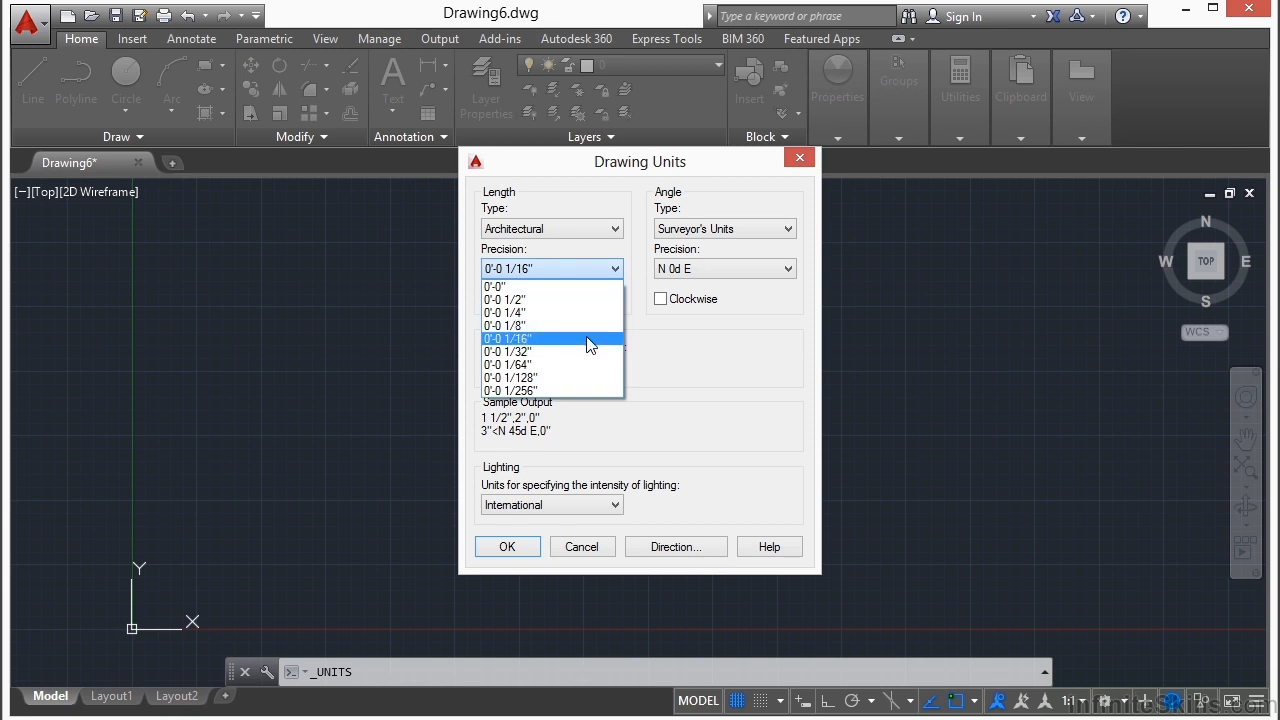
click(577, 287)
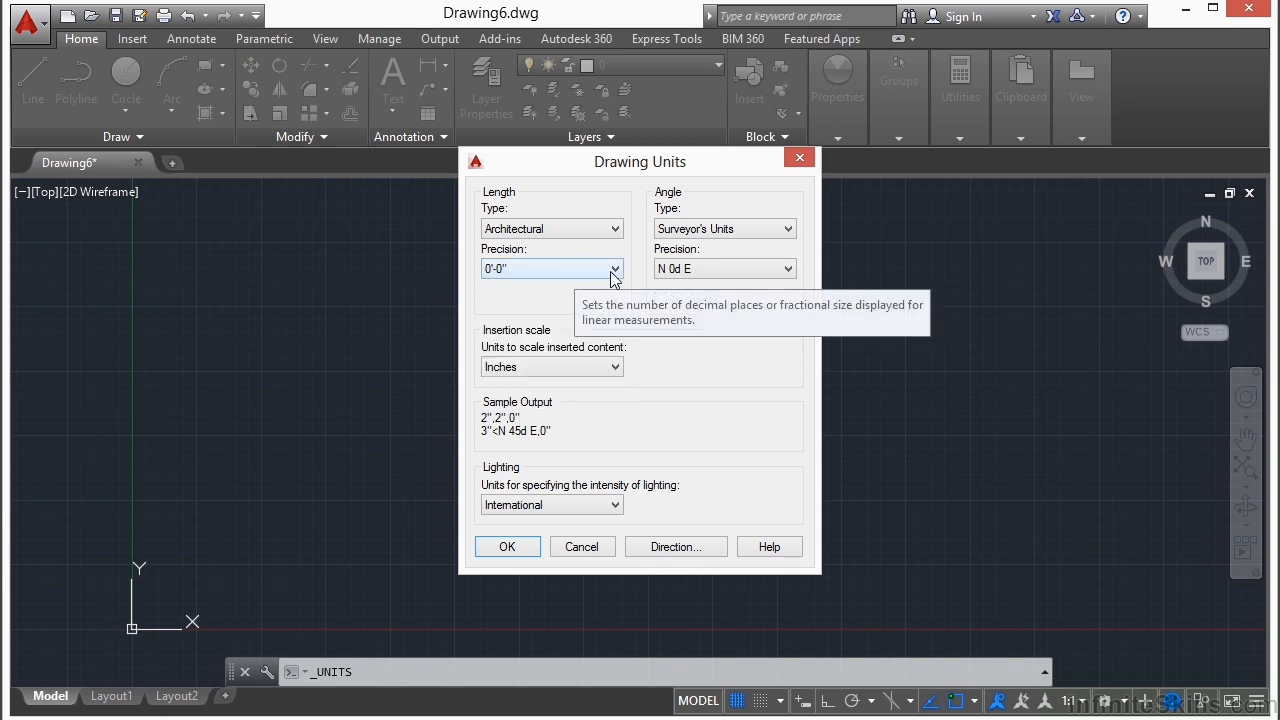
click(617, 270)
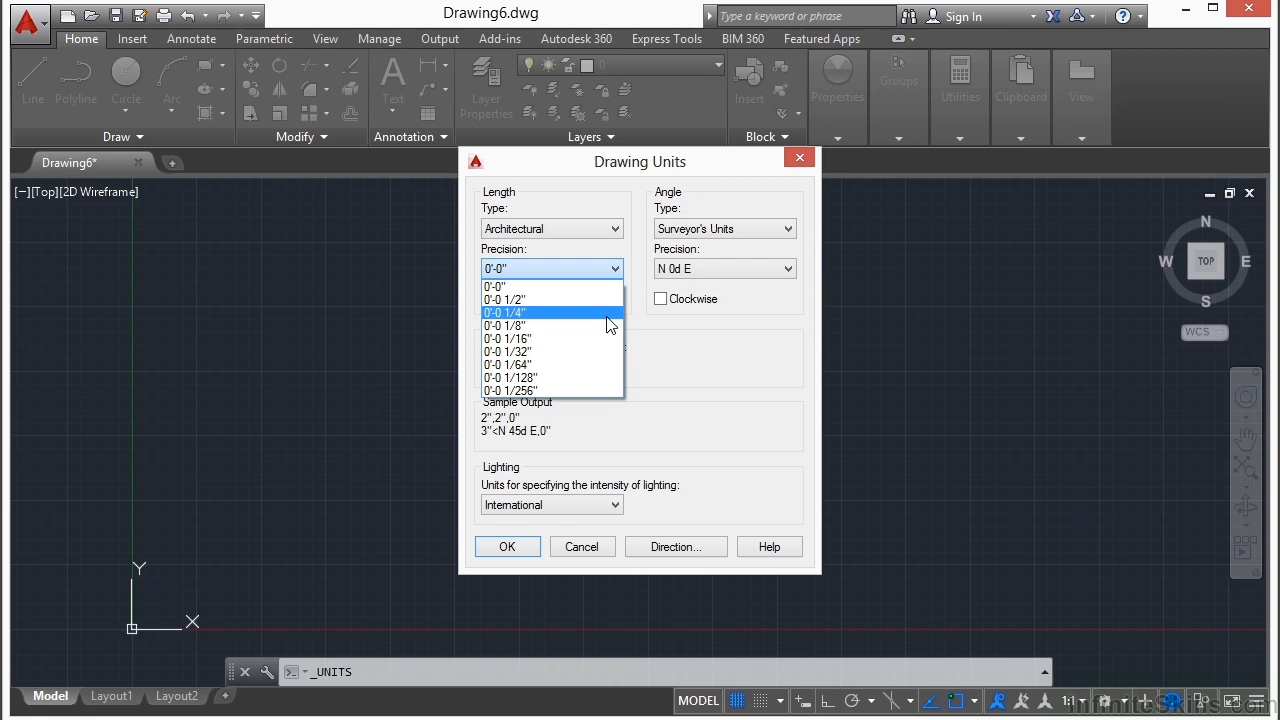
click(584, 389)
Set the length type to Decimal with a precision of 0.00000000.
click(616, 229)
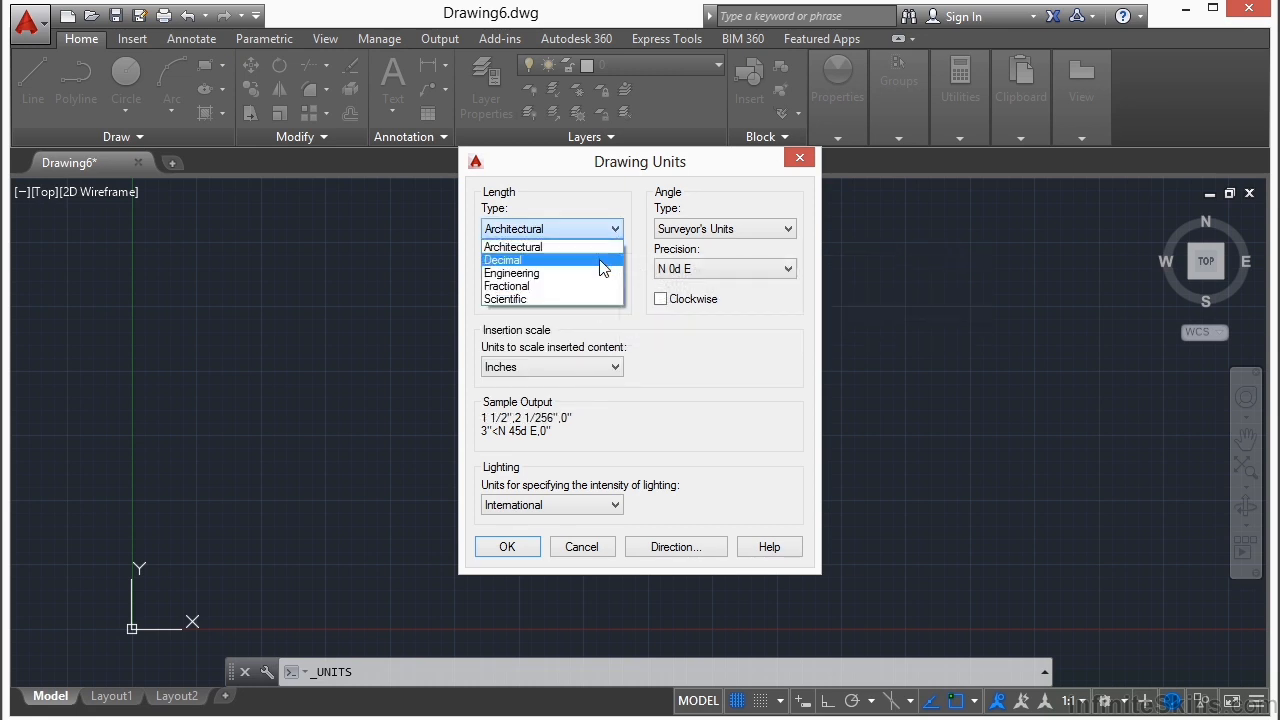
click(601, 260)
click(618, 267)
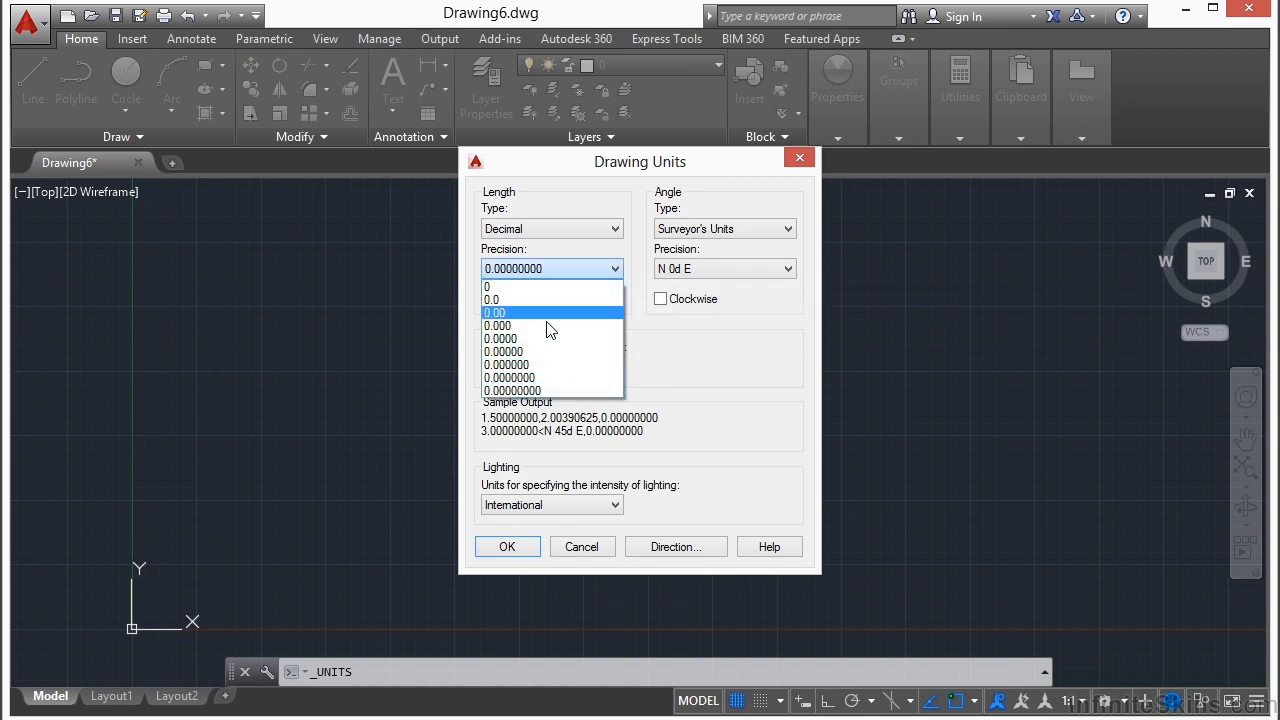
click(546, 391)
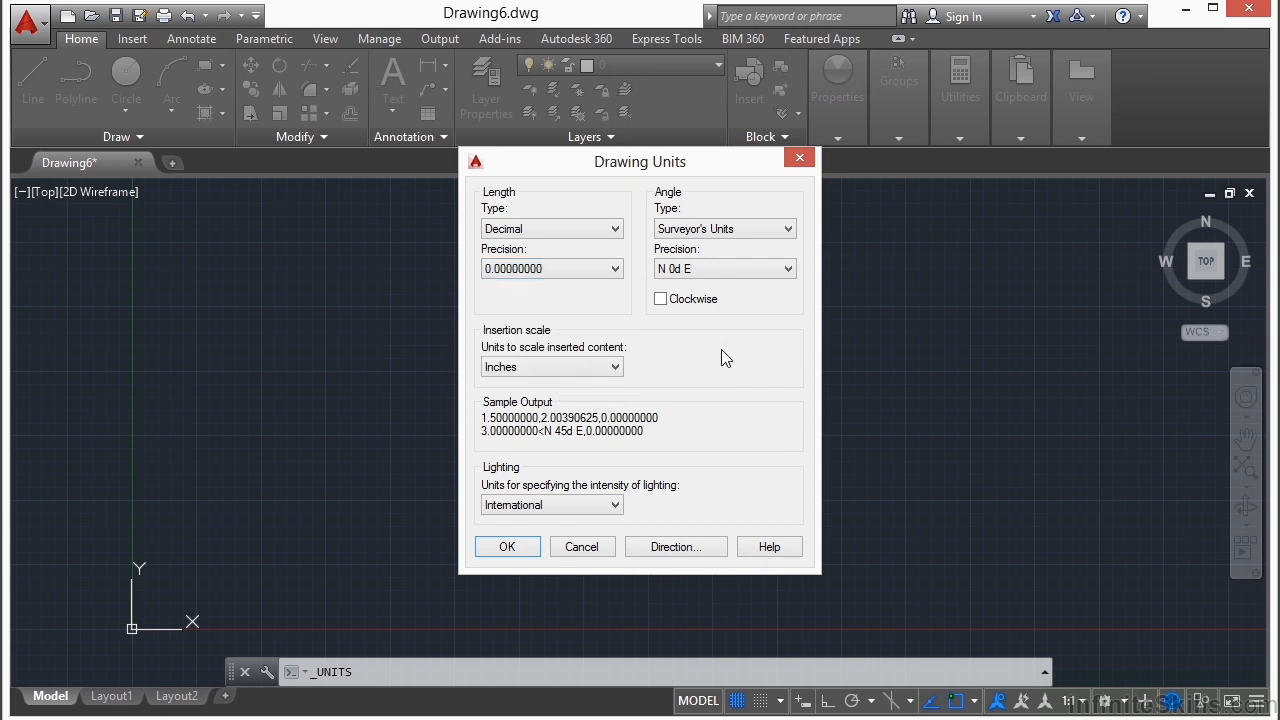
Set the angle type to Decimal Degrees with a precision of 0.000.
click(774, 271)
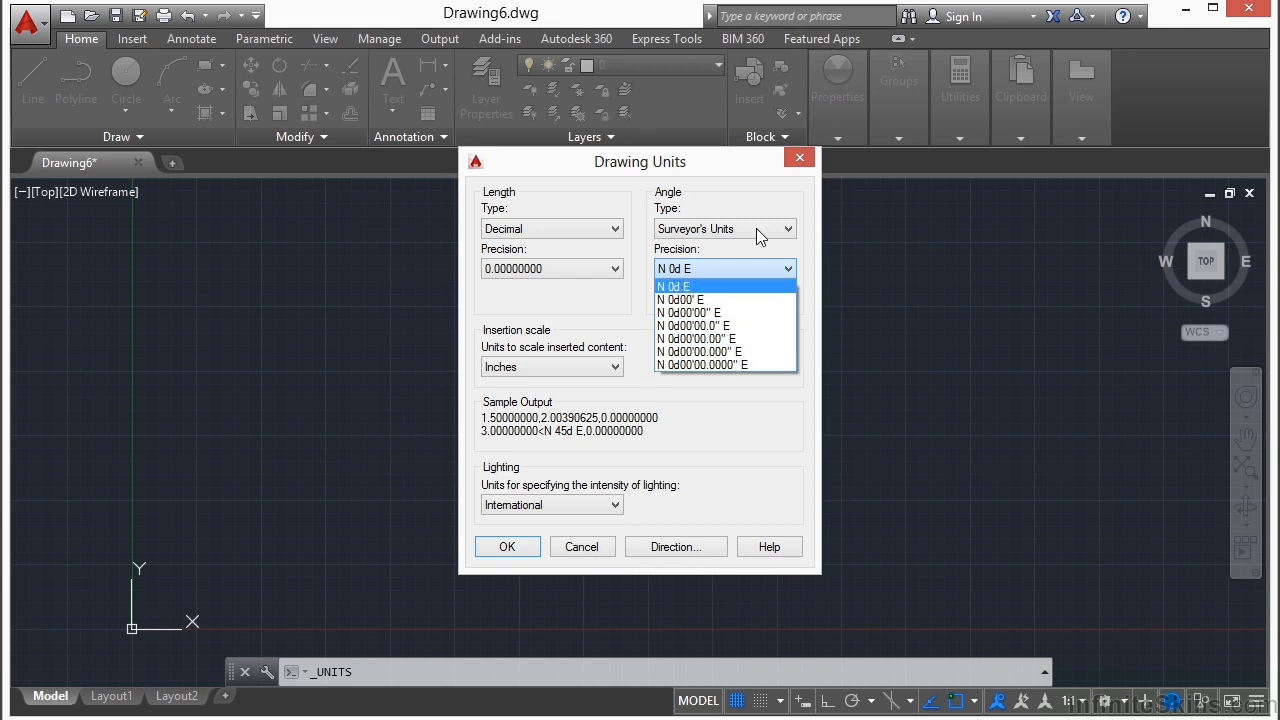
click(787, 231)
click(787, 231)
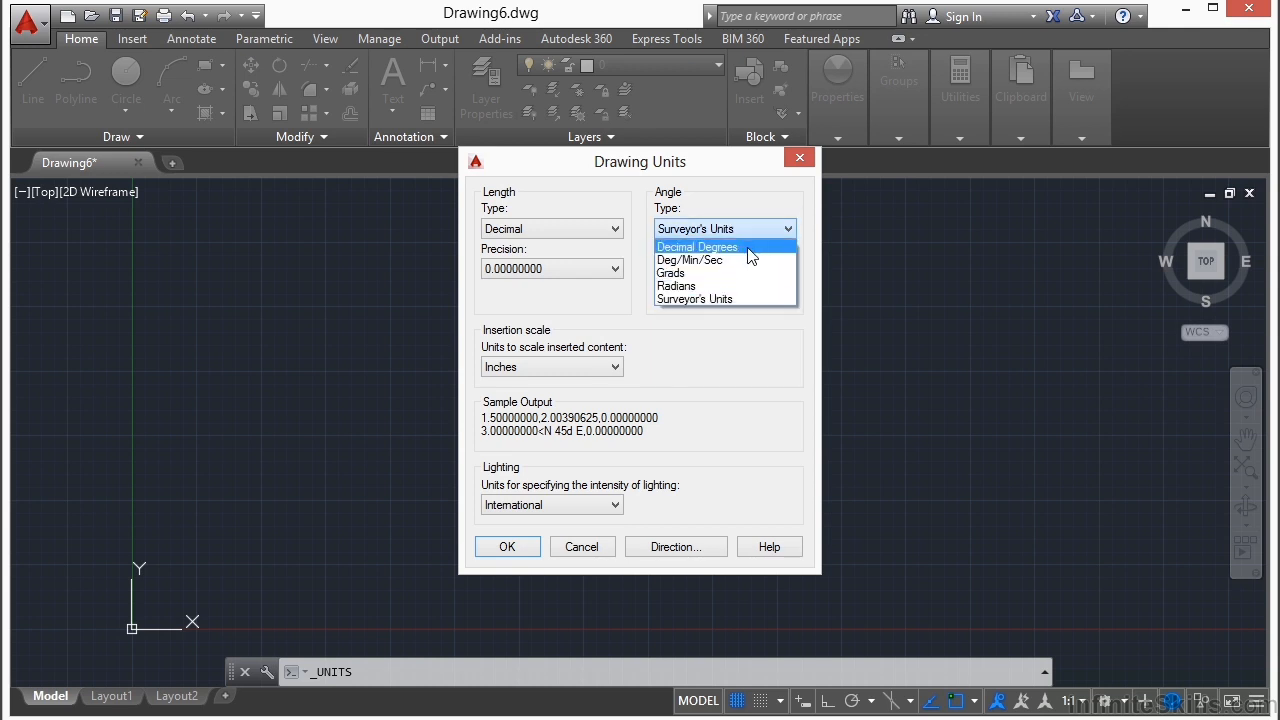
click(740, 243)
click(786, 270)
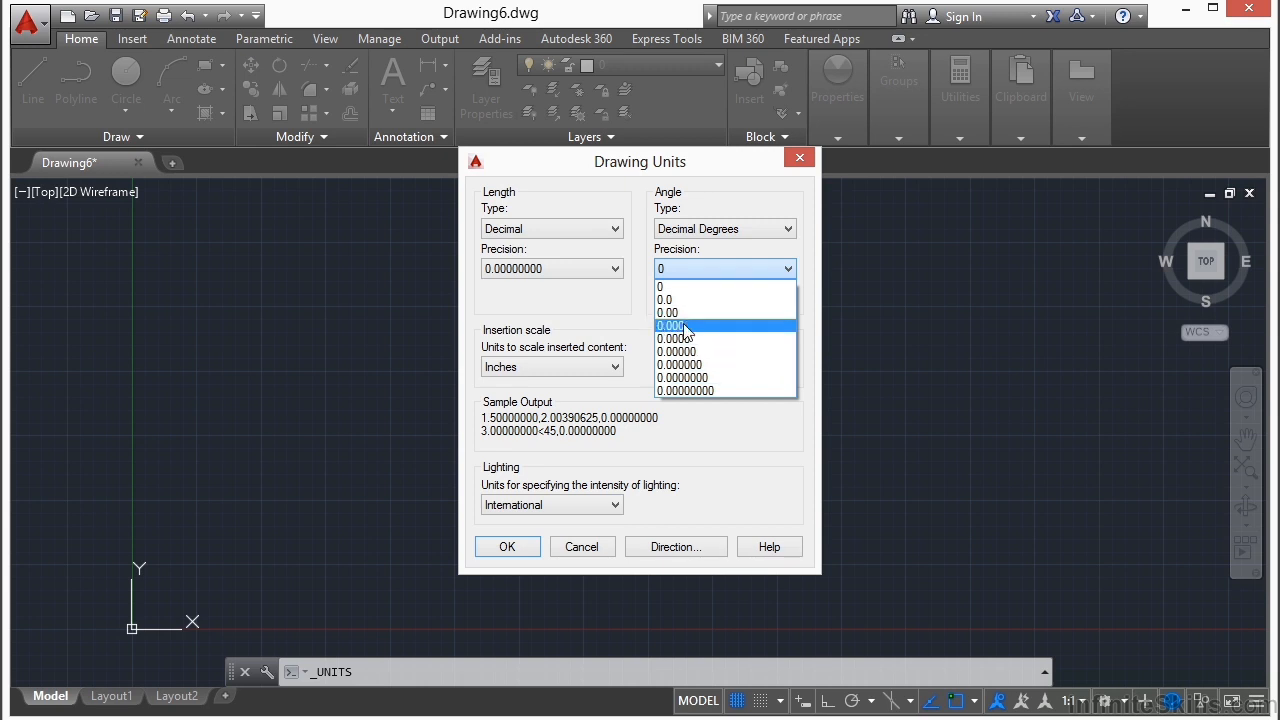
click(682, 325)
Set the length precision to 0.00 and the angle precision to 0.00.
click(613, 270)
click(561, 310)
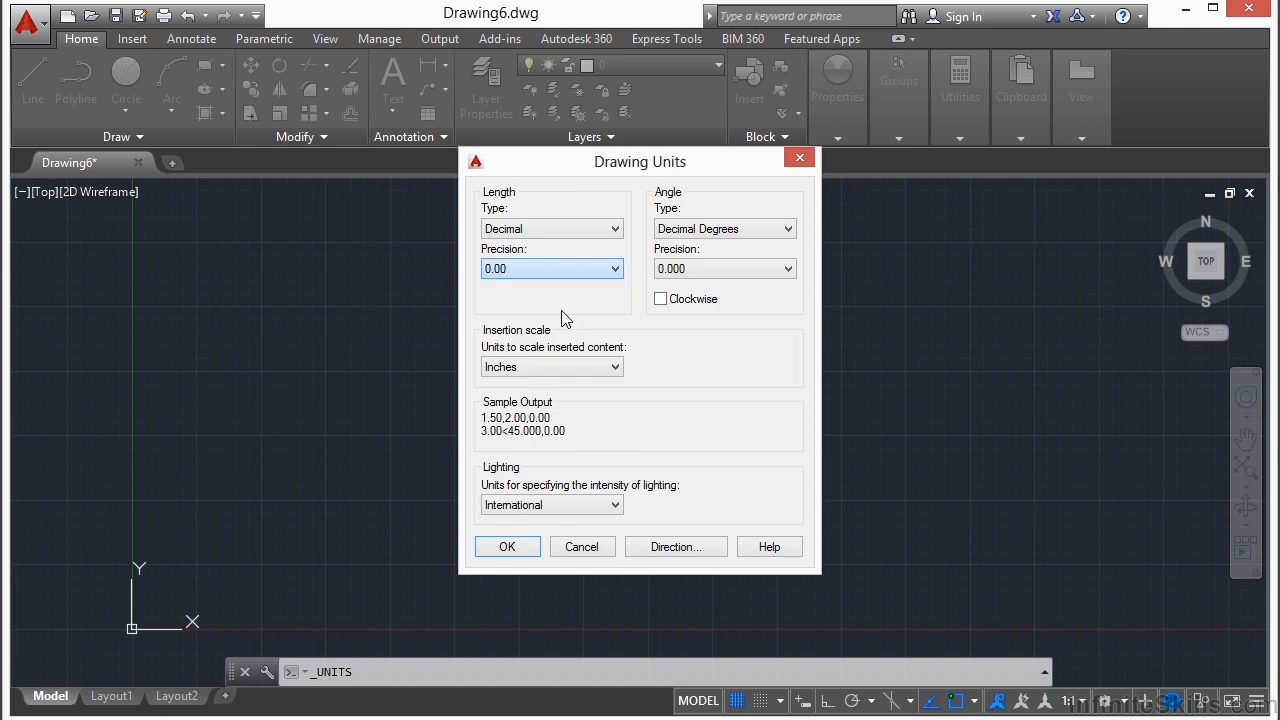
click(788, 271)
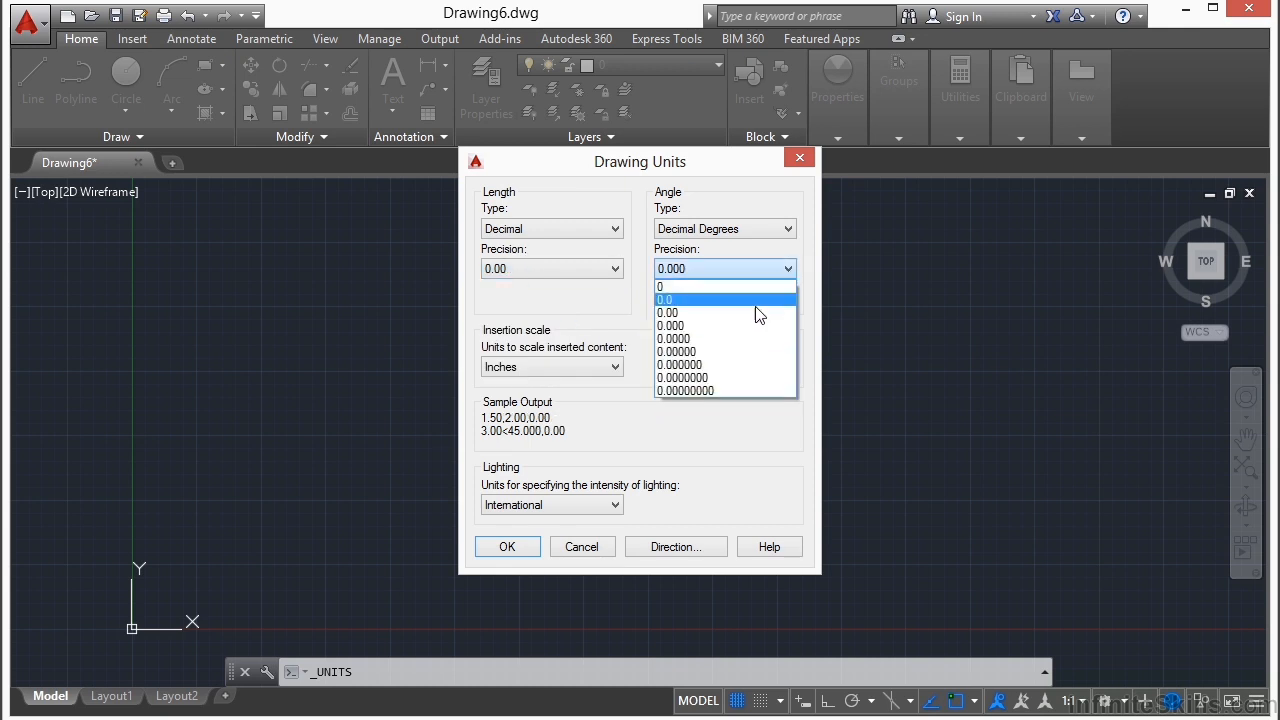
click(755, 310)
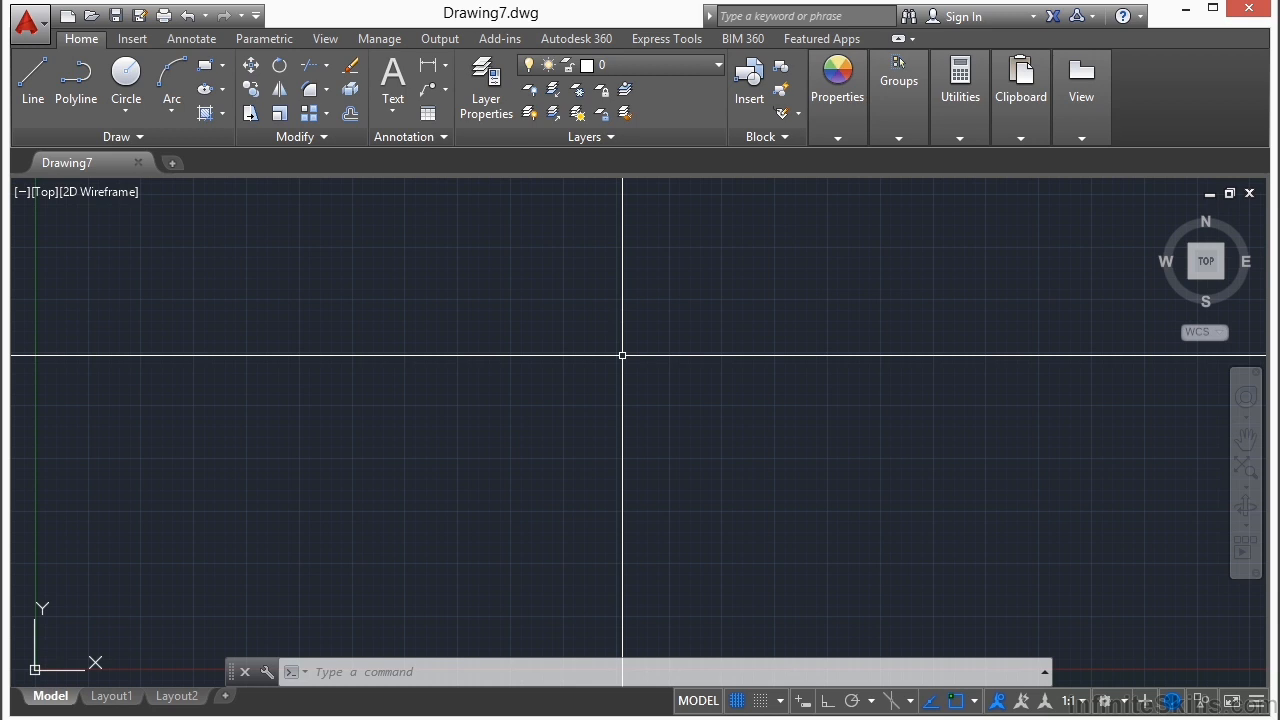
Configure Drawing7's units with the Decimal length type and an insertion scale of Feet.
text(UNITS)
key(Return)
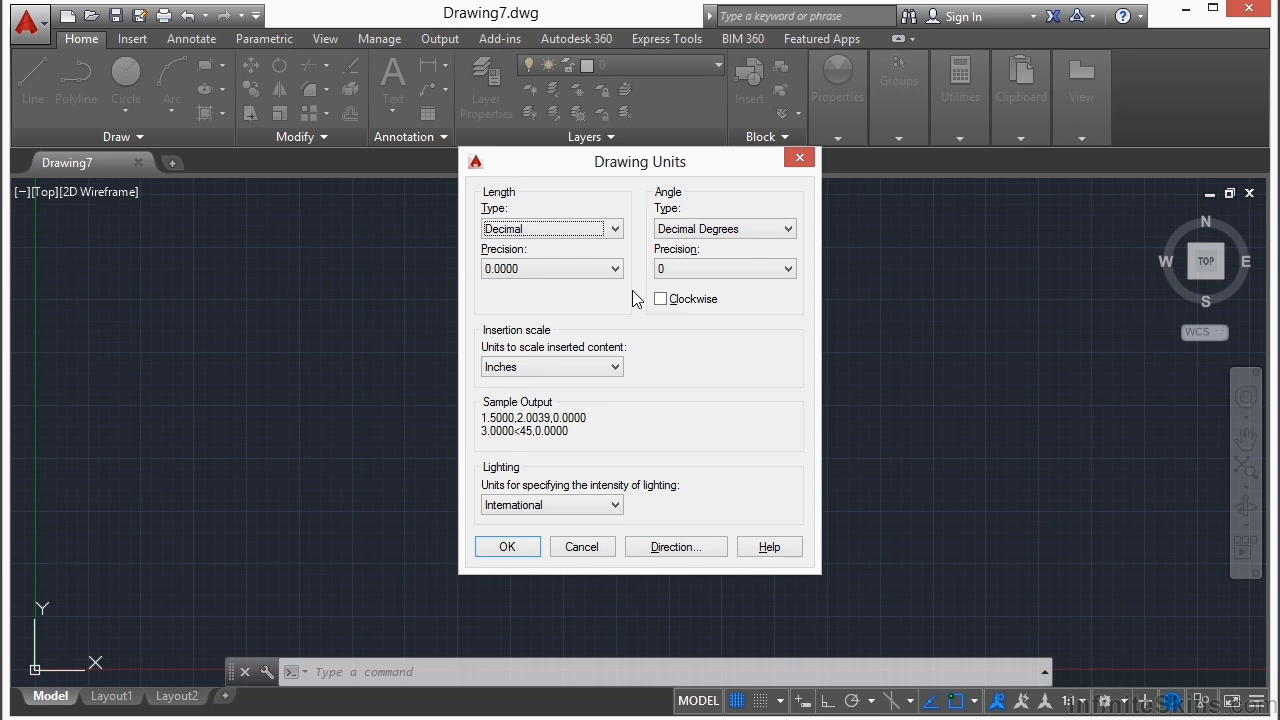
click(615, 228)
click(583, 262)
click(606, 367)
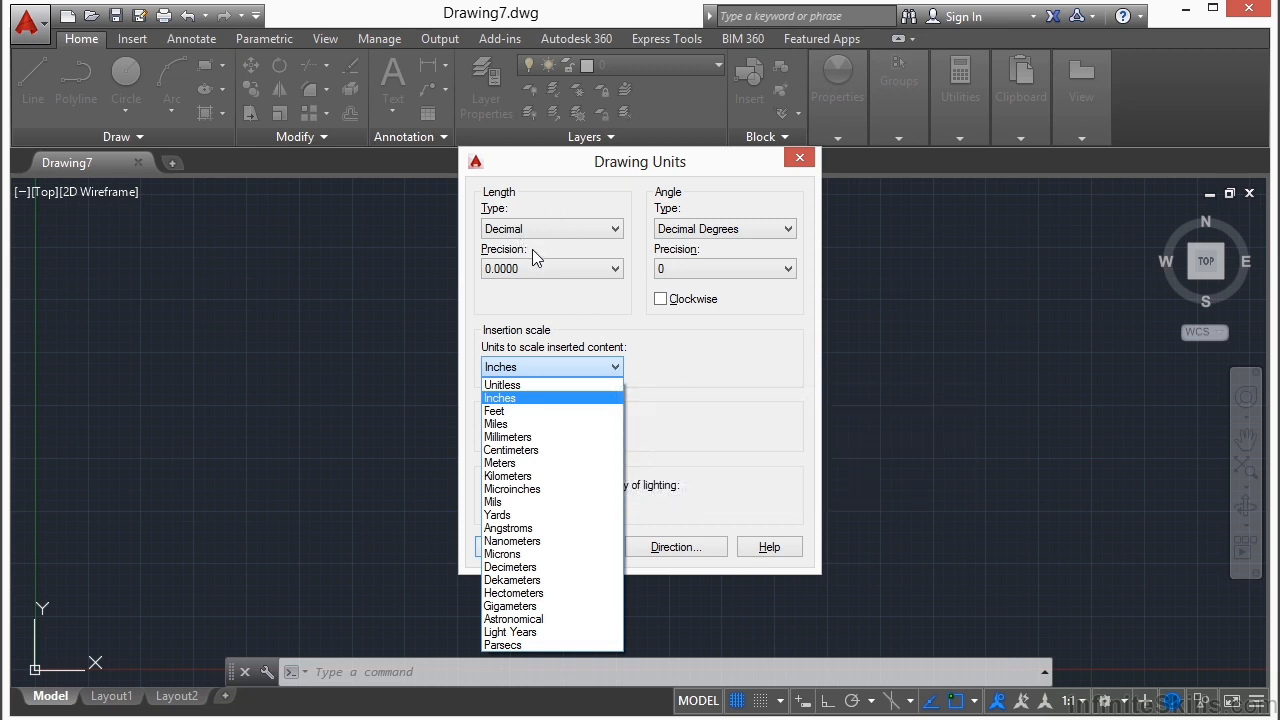
click(519, 412)
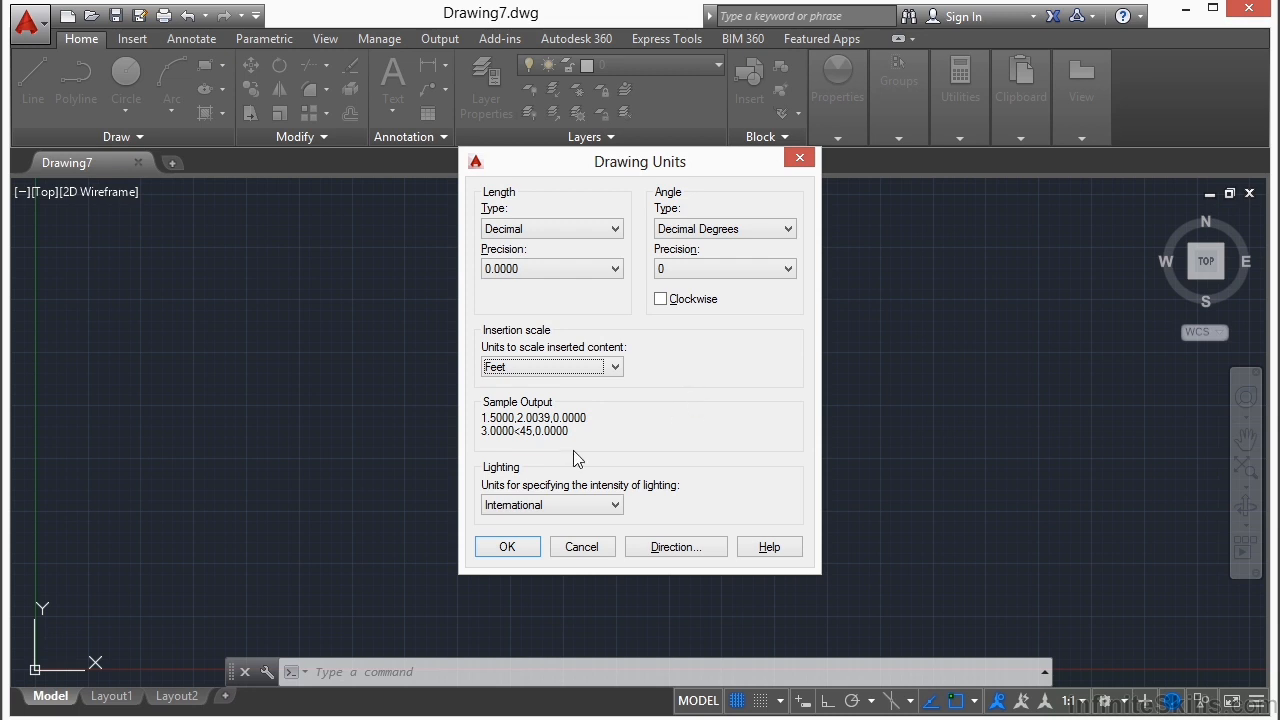
click(521, 549)
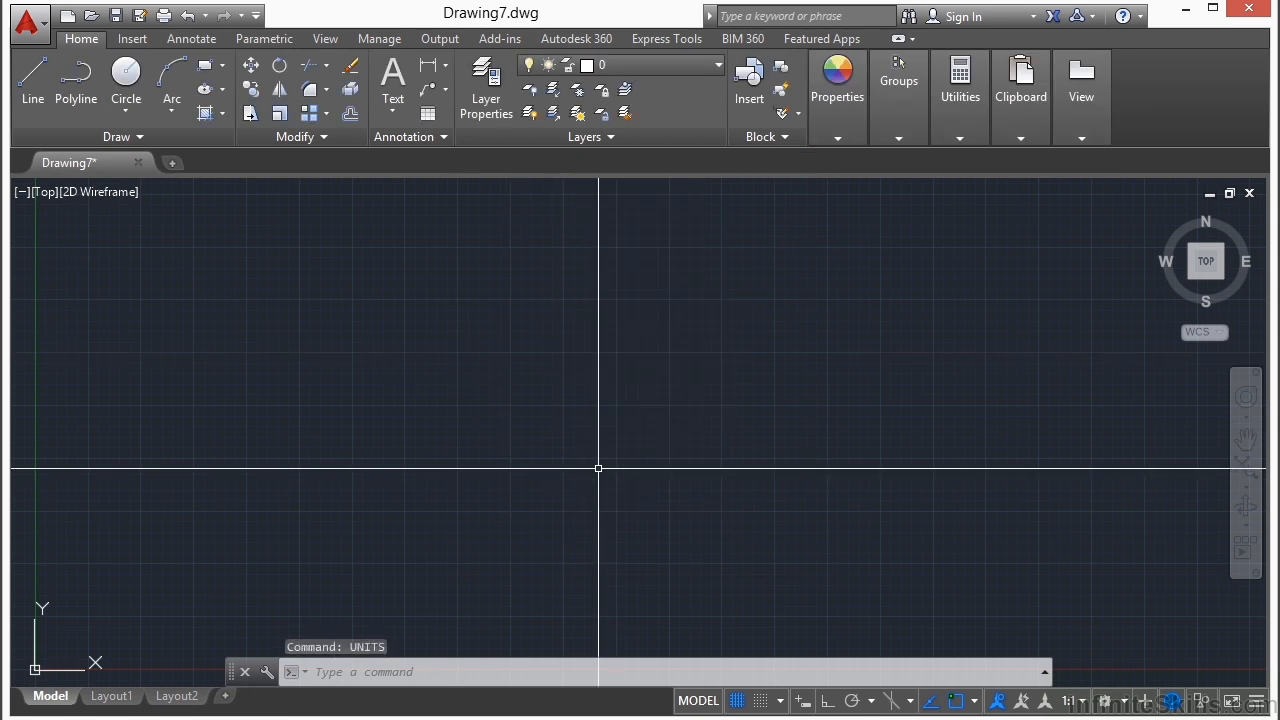
Open the drawing architectural_example-imperial.dwg from folder 04.
text(open)
key(Return)
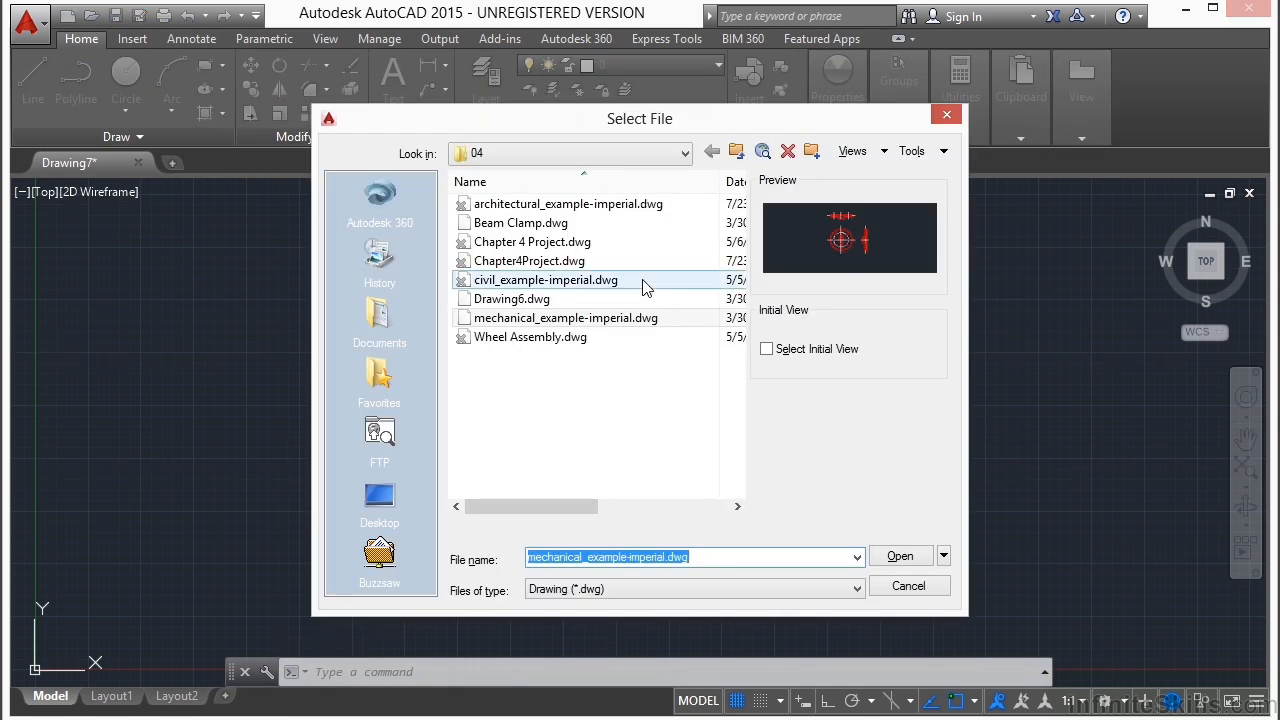
click(595, 205)
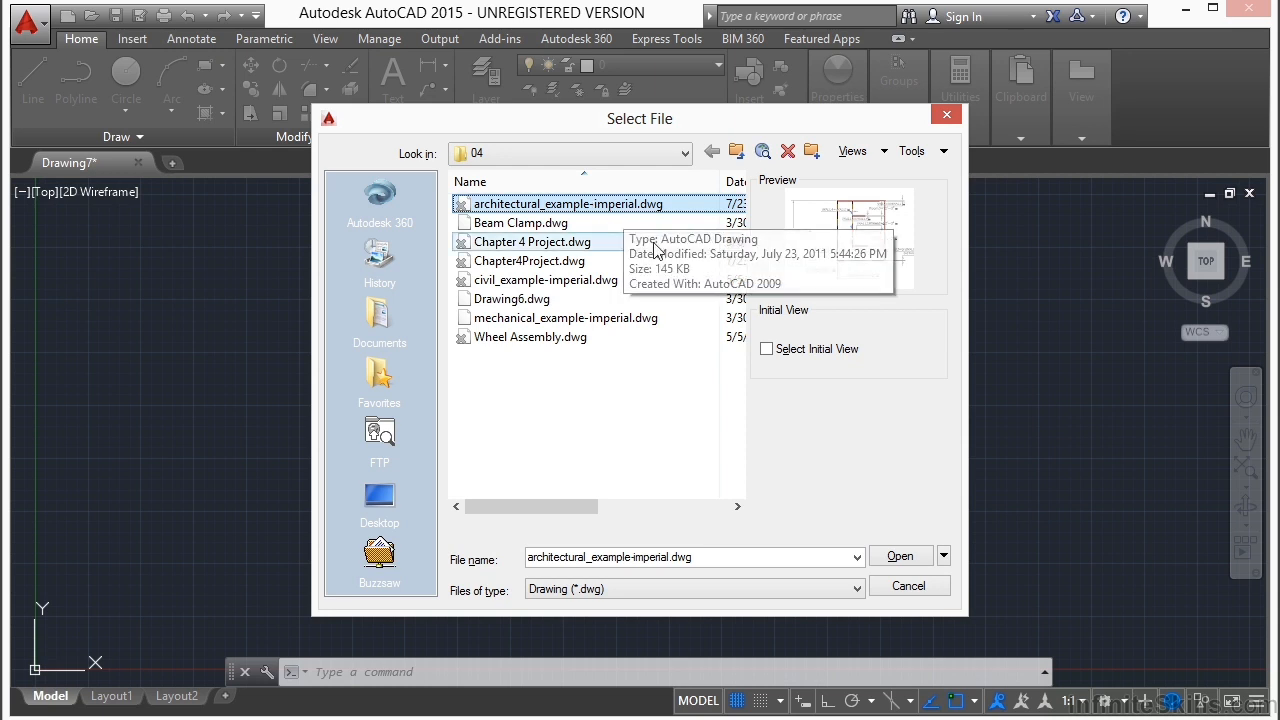
click(900, 557)
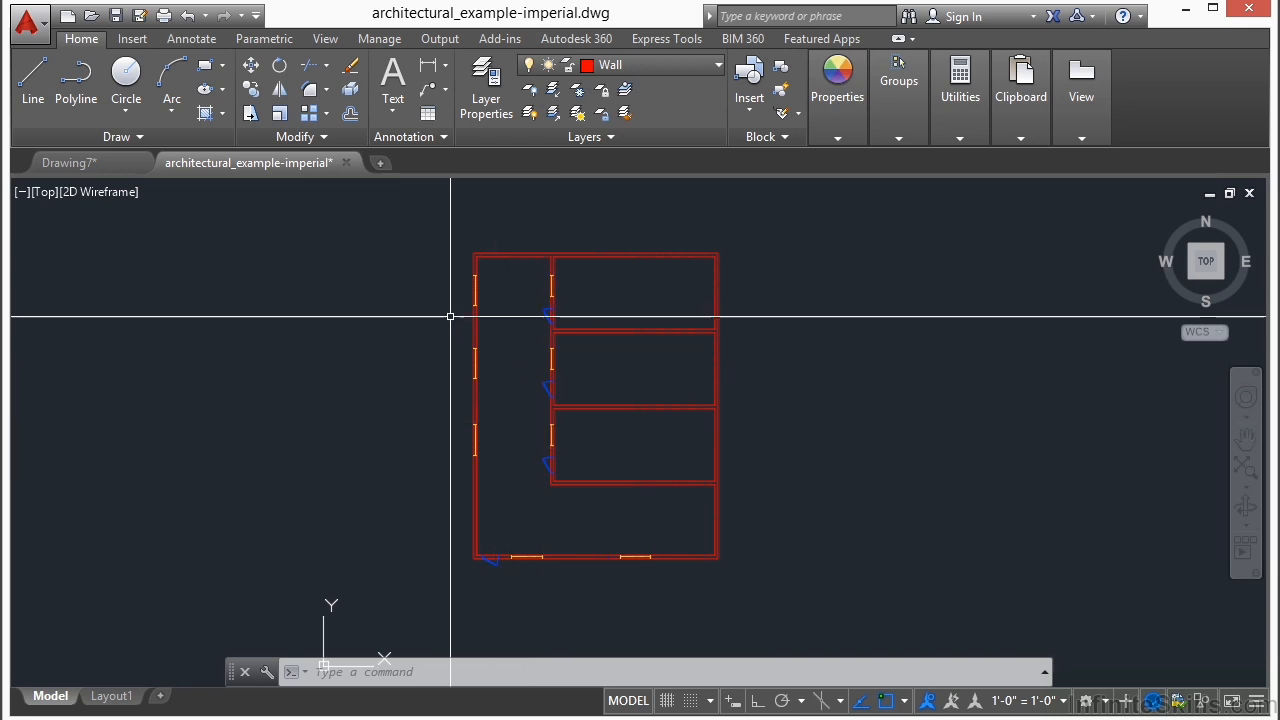
Check the length type, precision and insertion scale in the architectural drawing's units settings.
text(unit)
key(Return)
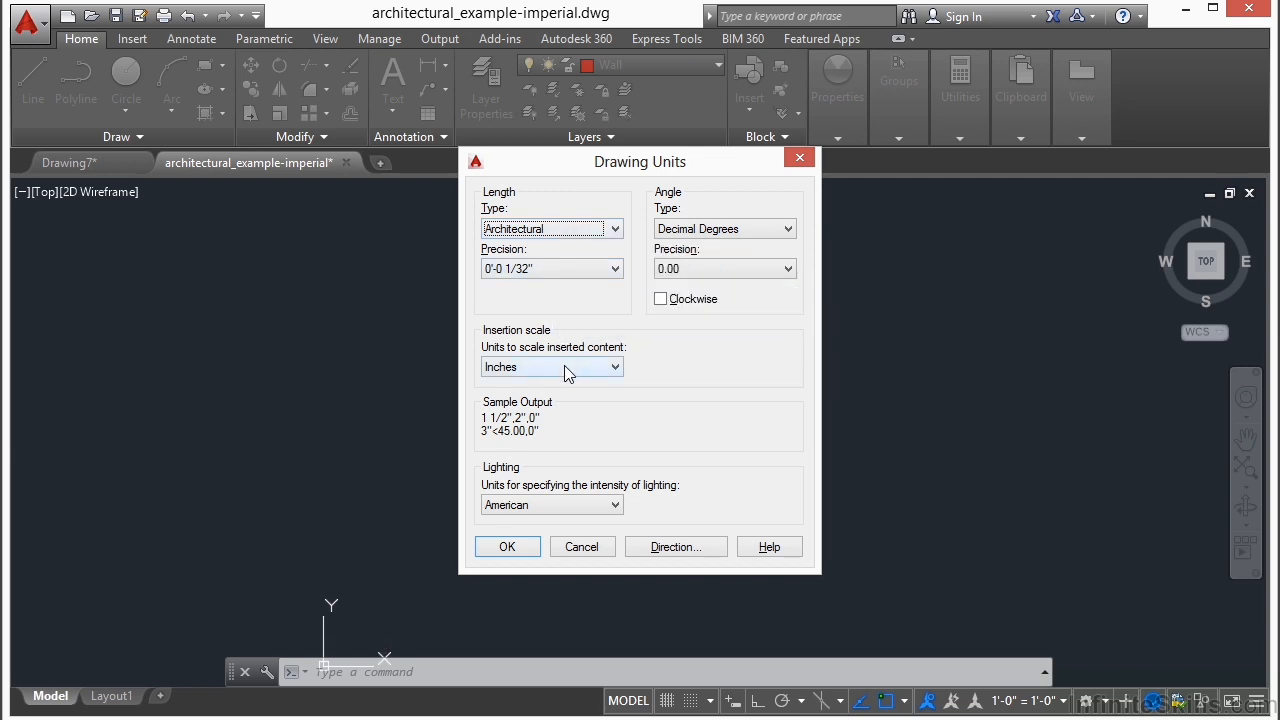
click(513, 546)
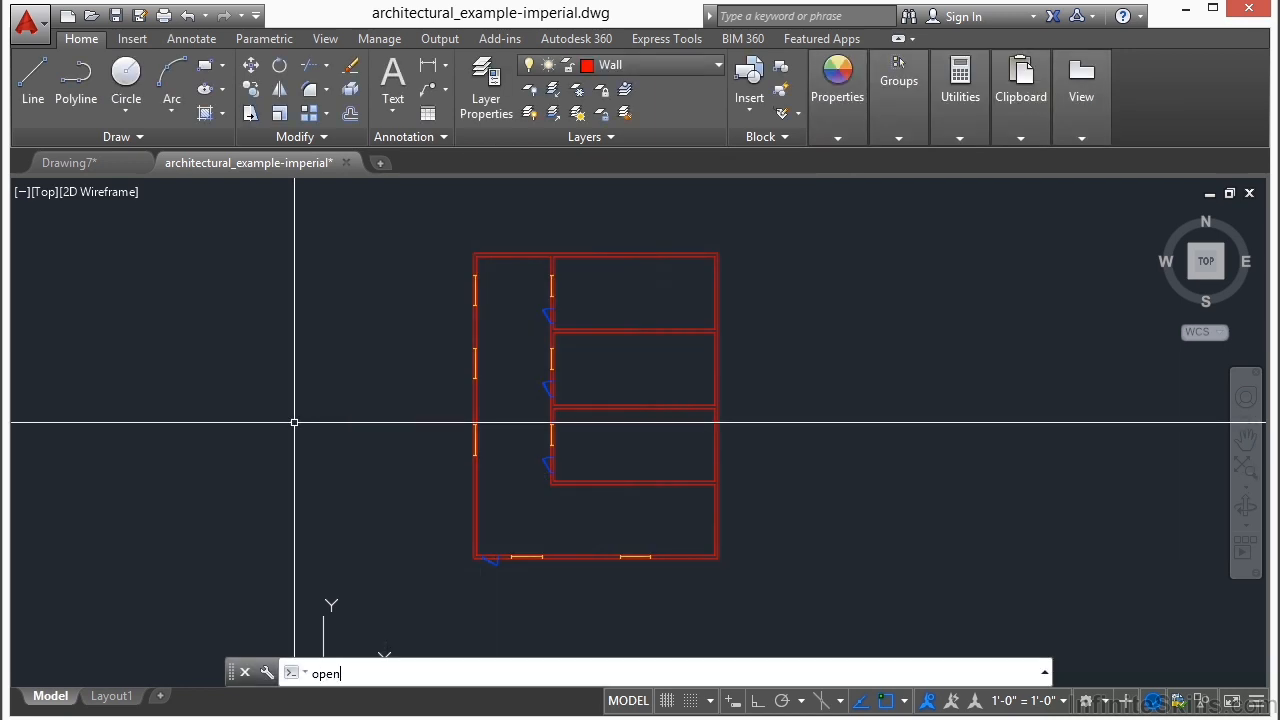
Open the drawing civil_example-imperial.dwg from folder 04.
key(ctrl+o)
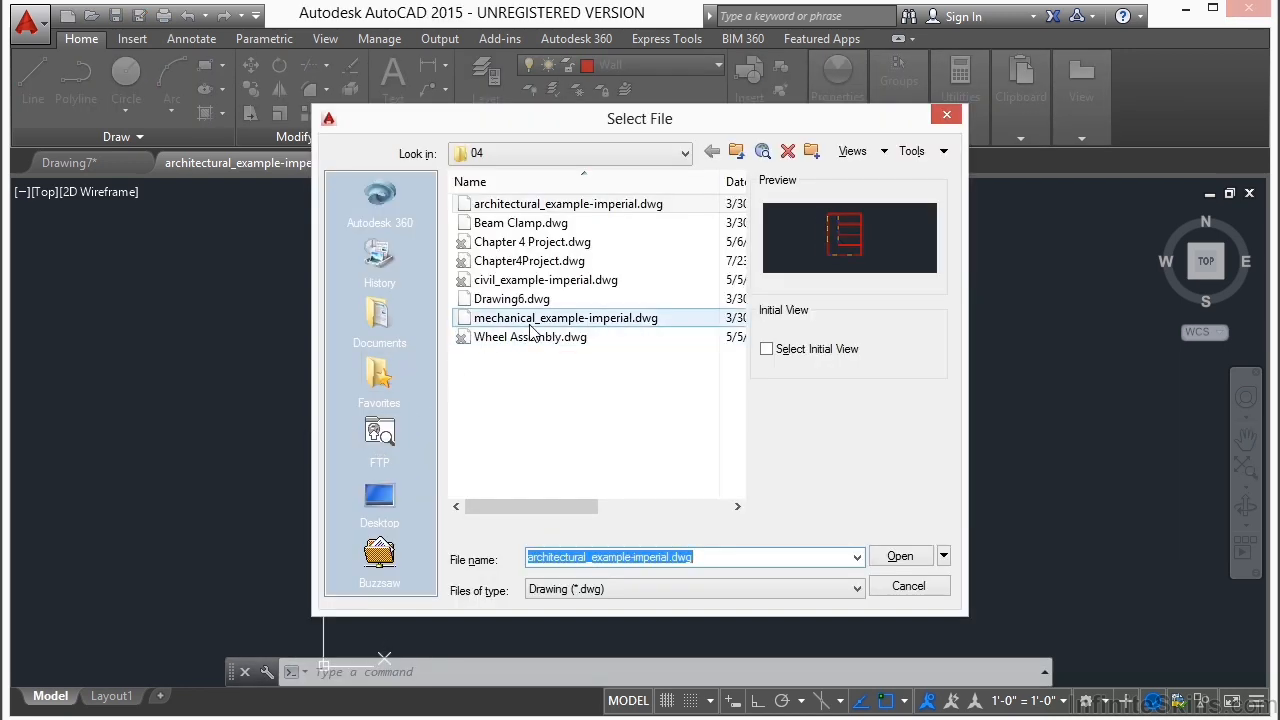
click(548, 282)
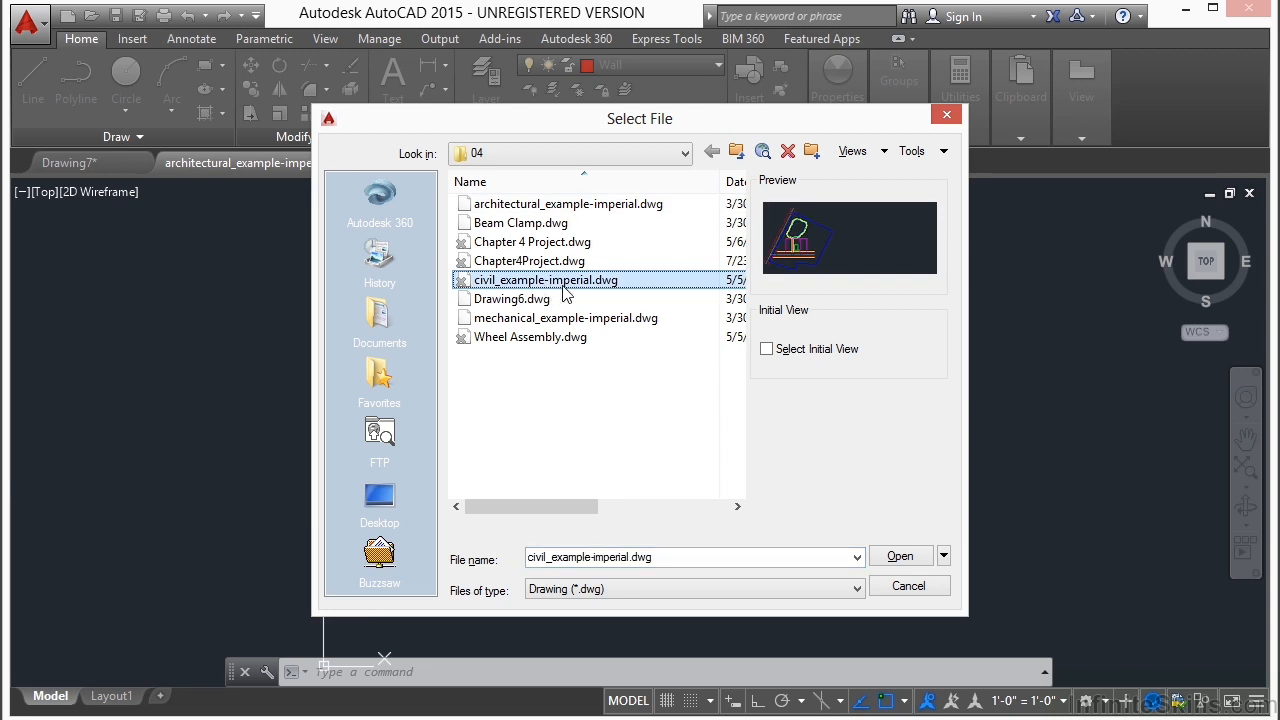
click(903, 557)
key(Escape)
key(Escape)
Look over the civil site plan and check its length, angle and insertion scale units.
middle_drag(363, 471, 610, 428)
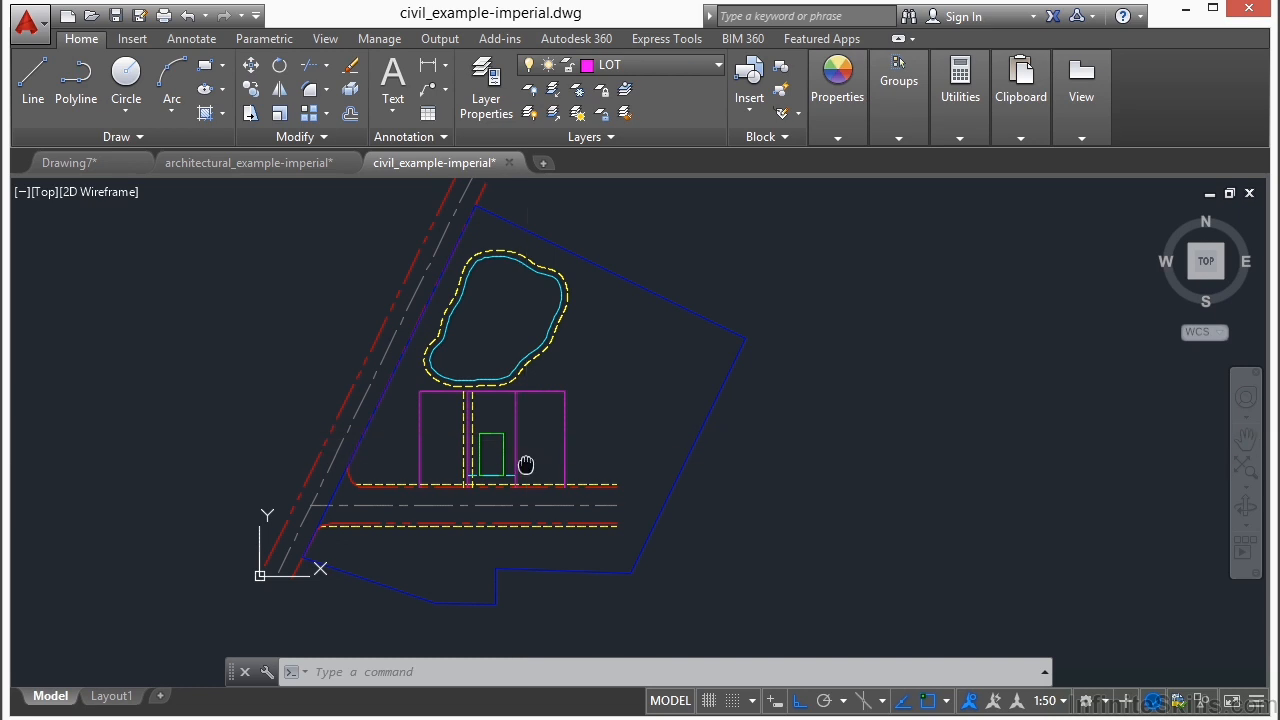
scroll(485, 485, up, 4)
scroll(514, 423, down, 2)
mouse_move(497, 432)
middle_down()
mouse_move(538, 465)
mouse_move(623, 462)
middle_up()
text(units)
key(Return)
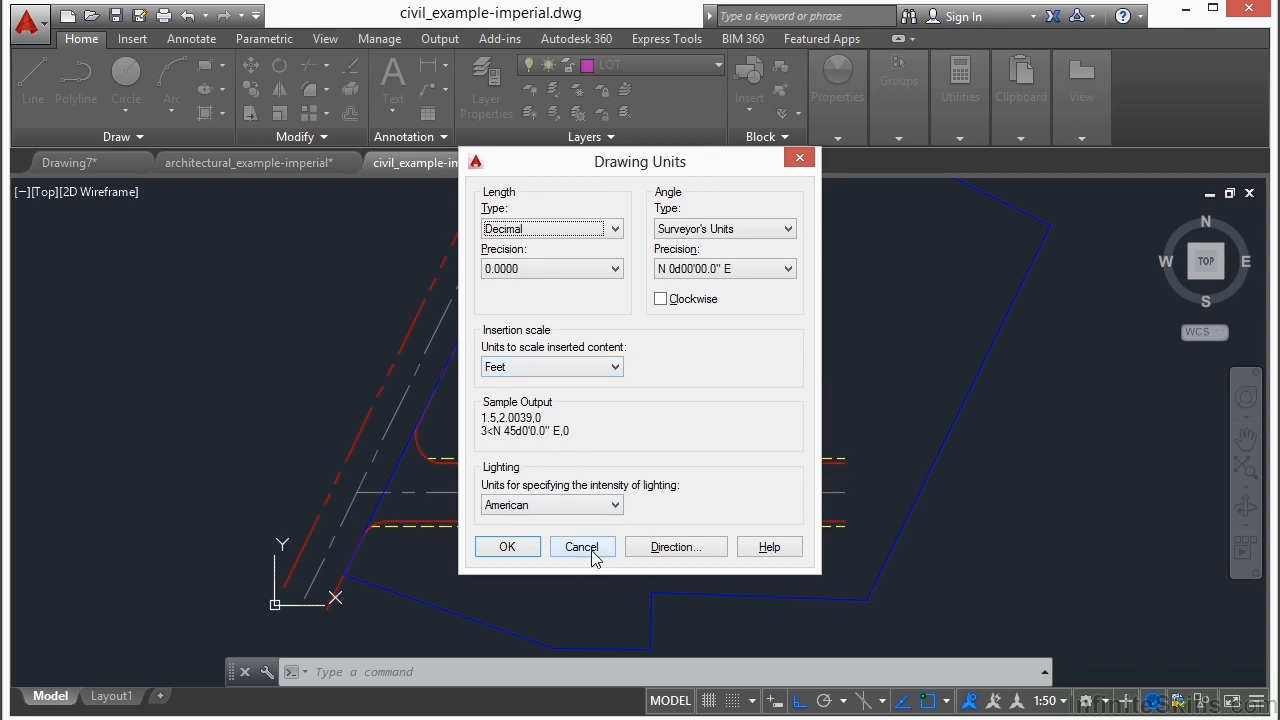
click(522, 546)
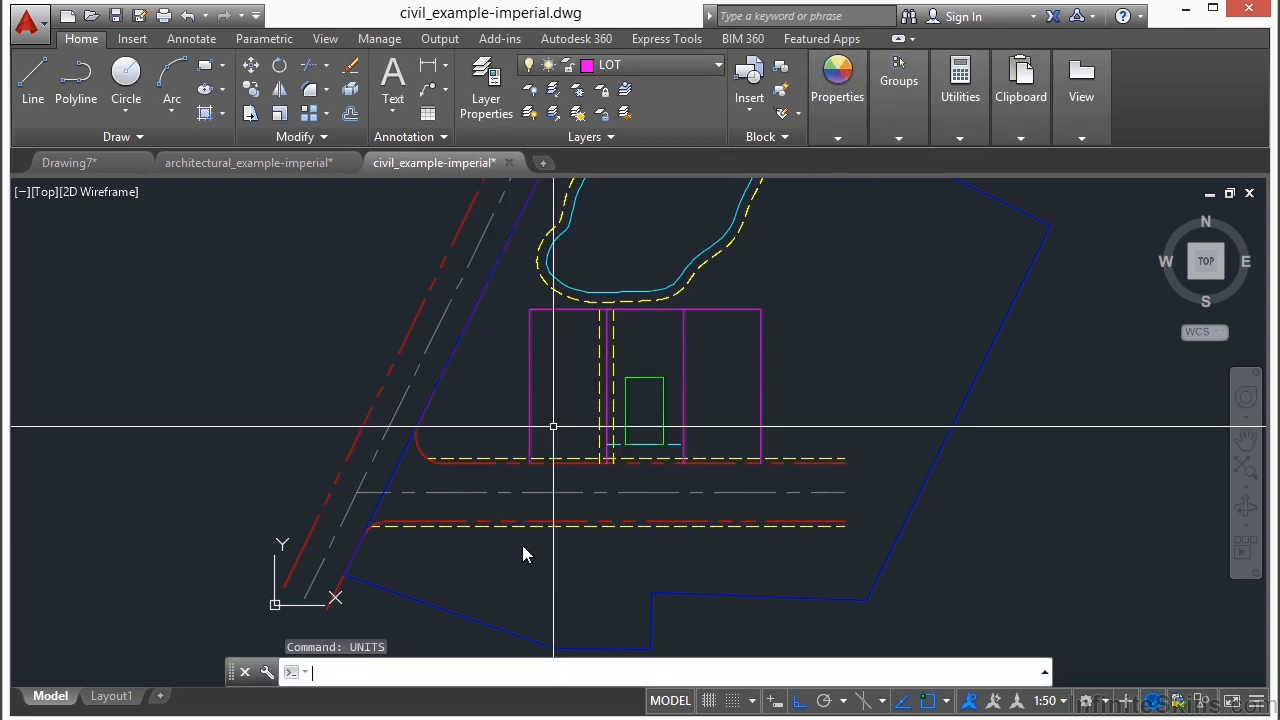
View the architectural floor plan and return to the civil_example-imperial drawing.
click(290, 164)
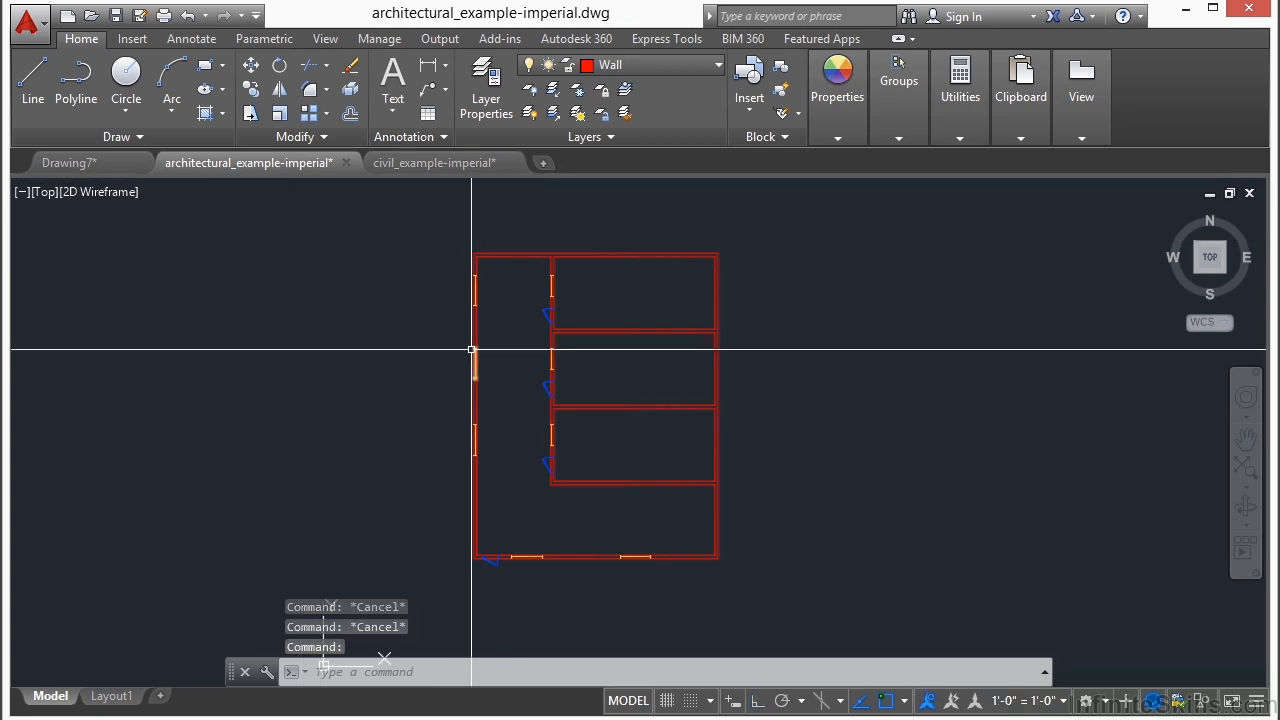
mouse_move(472, 350)
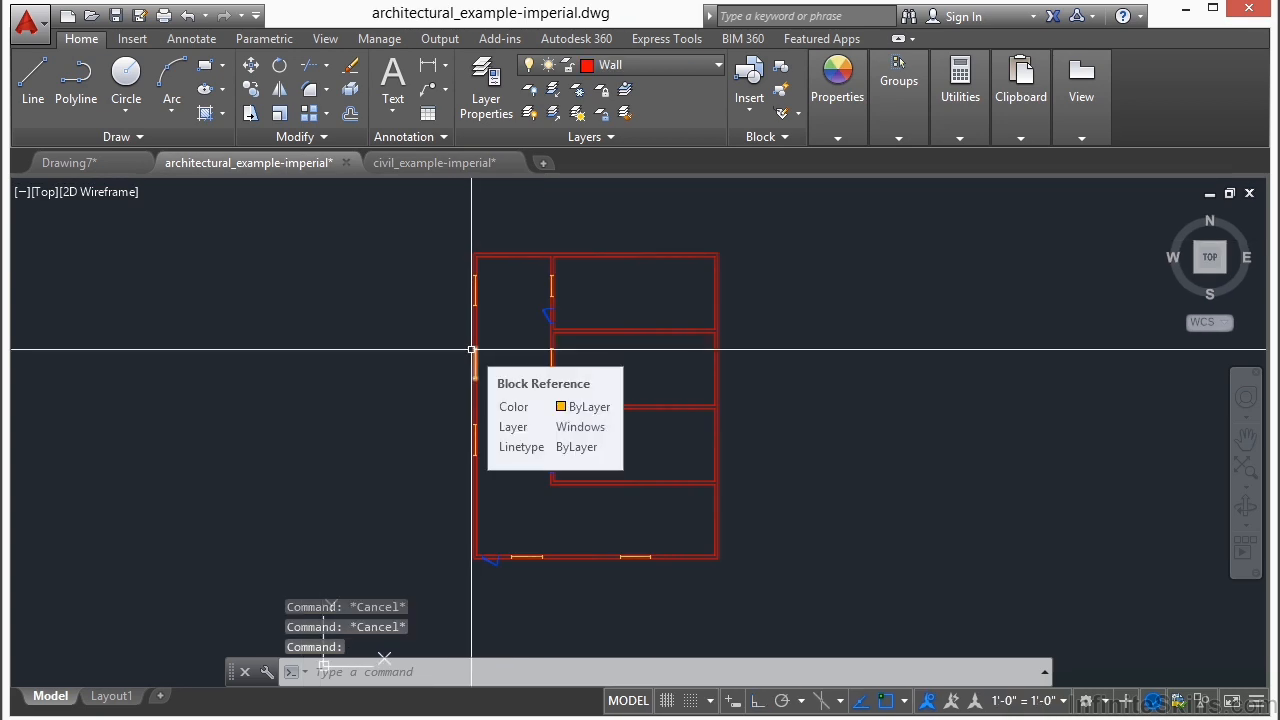
click(433, 162)
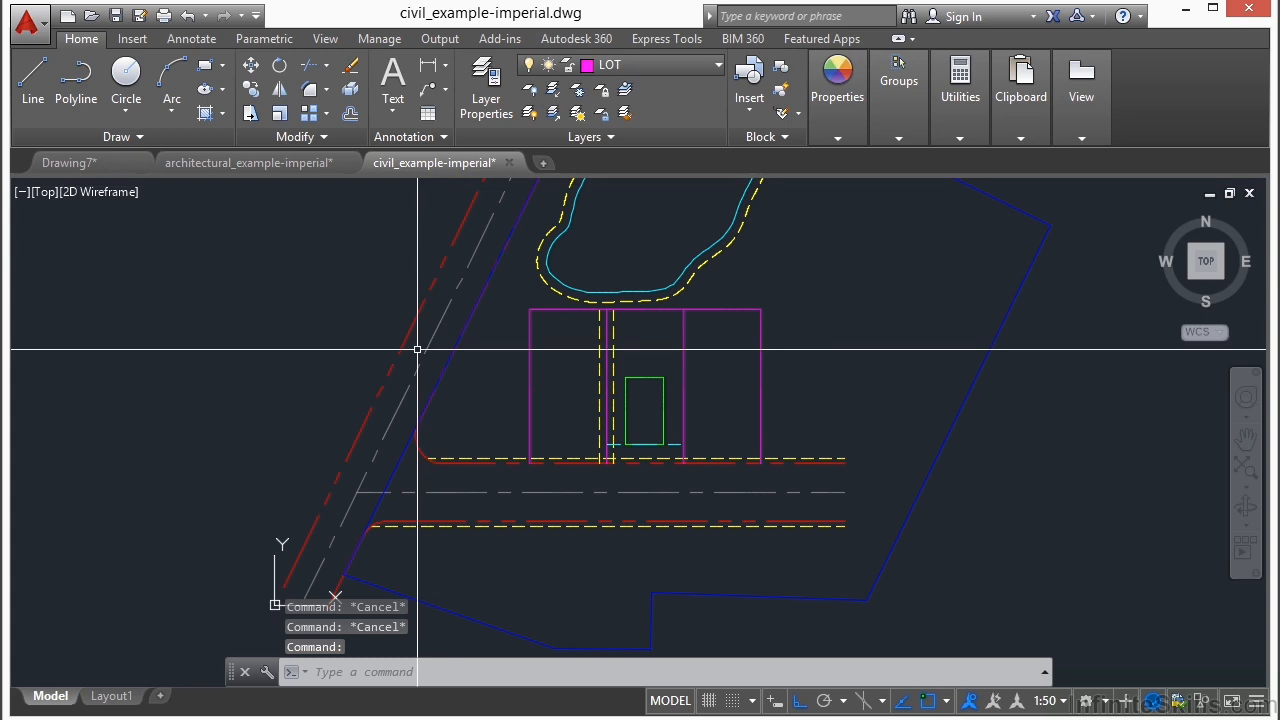
text(ref)
key(BackSpace)
key(BackSpace)
key(BackSpace)
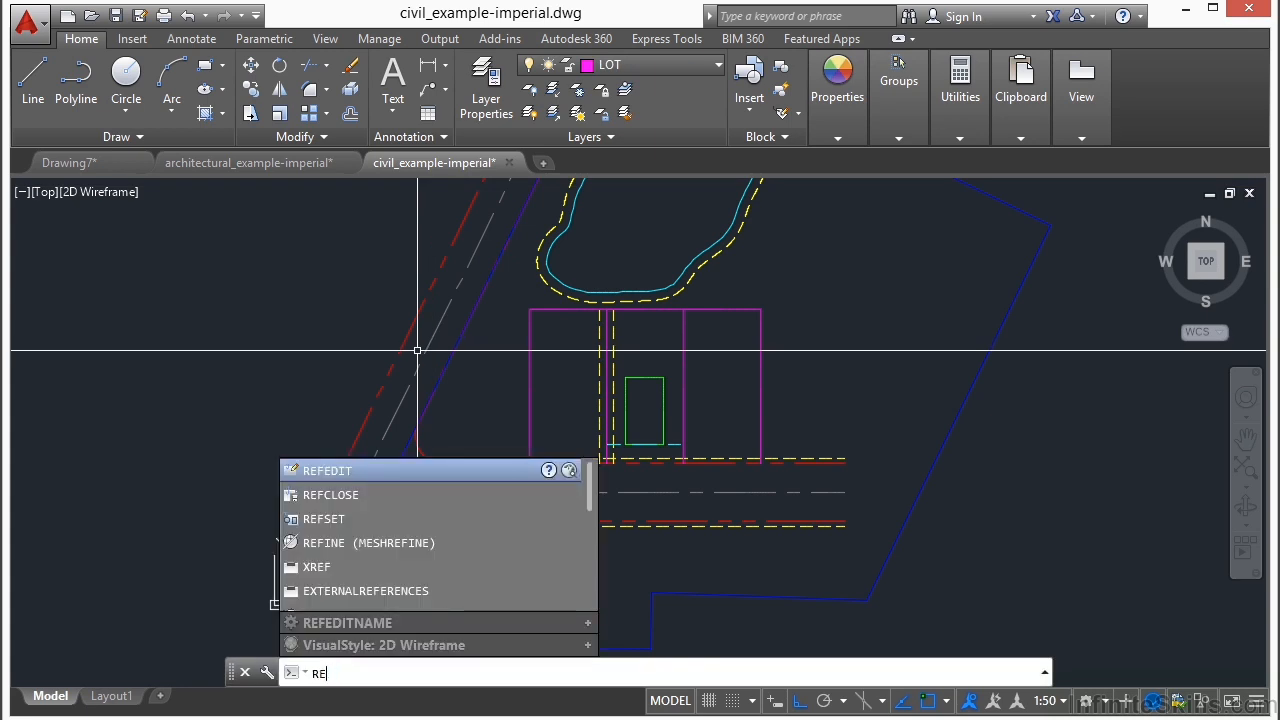
text(xref)
key(Return)
Start attaching a DWG external reference and browse to Google Drive, Infinite Skills, AutoCAD 2015 Beginers, Projects, folder 04.
text(xref)
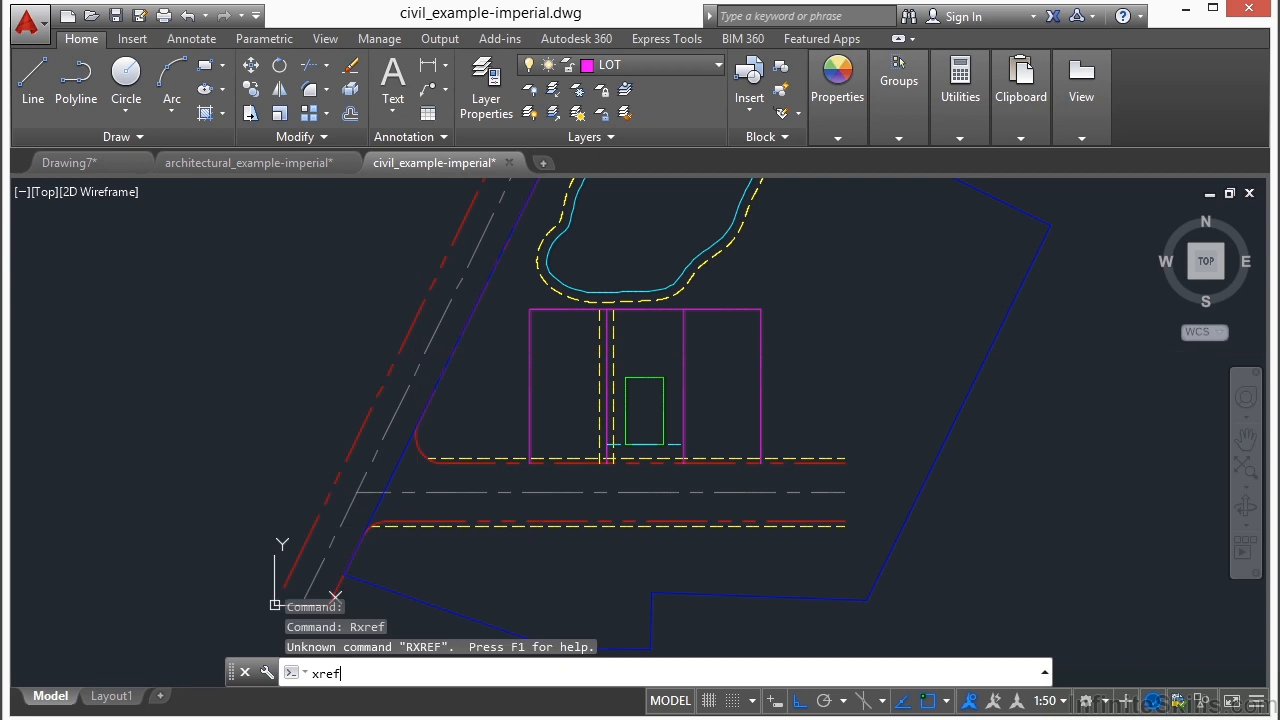
key(Return)
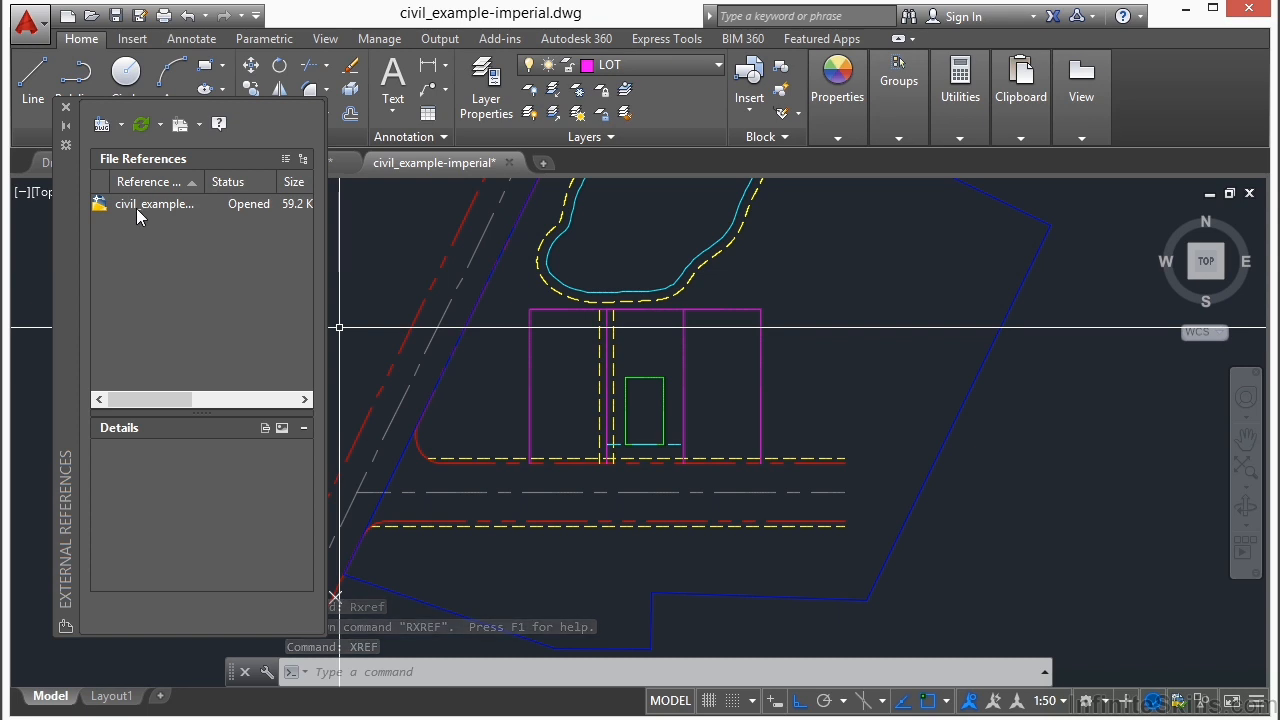
click(102, 125)
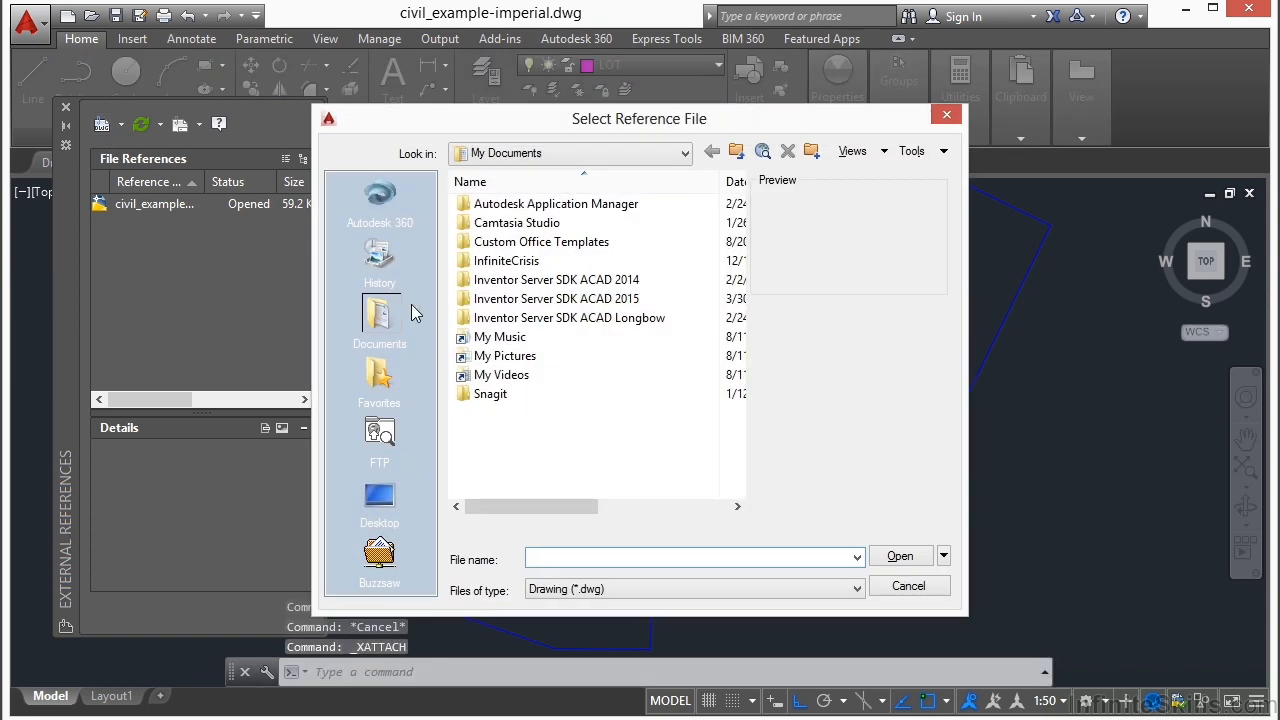
click(685, 153)
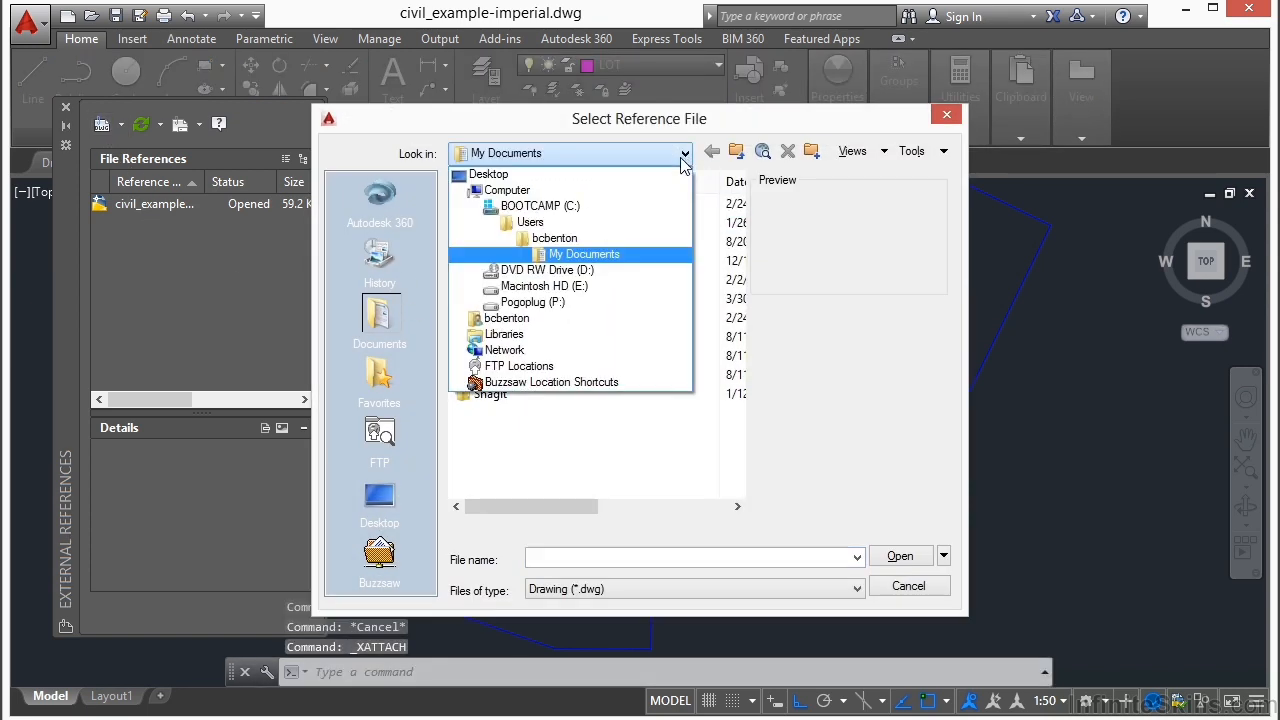
click(560, 238)
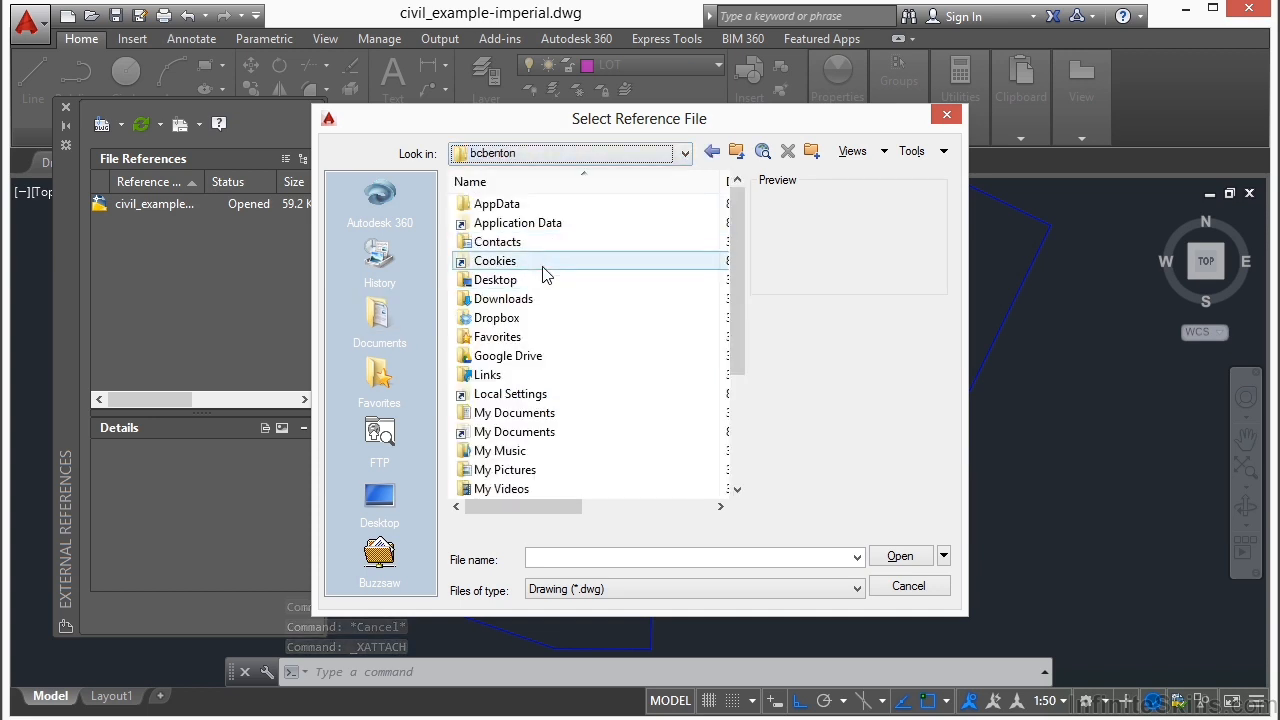
double_click(514, 356)
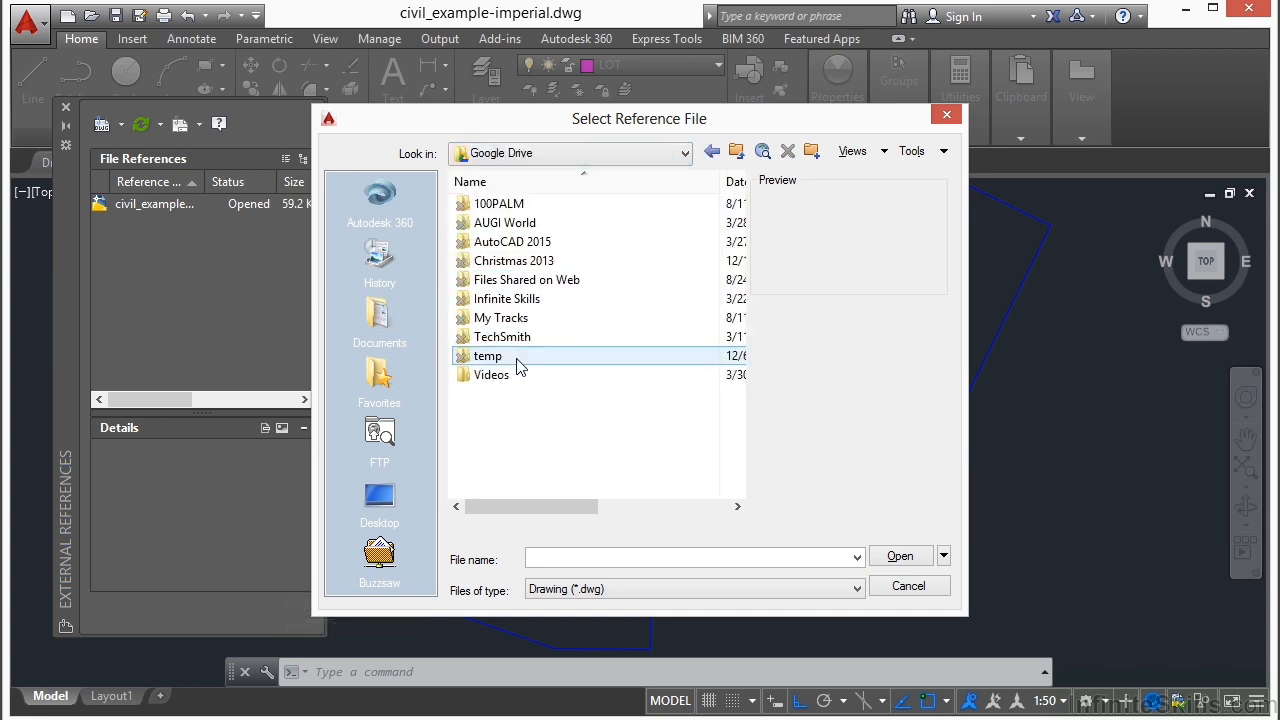
double_click(541, 300)
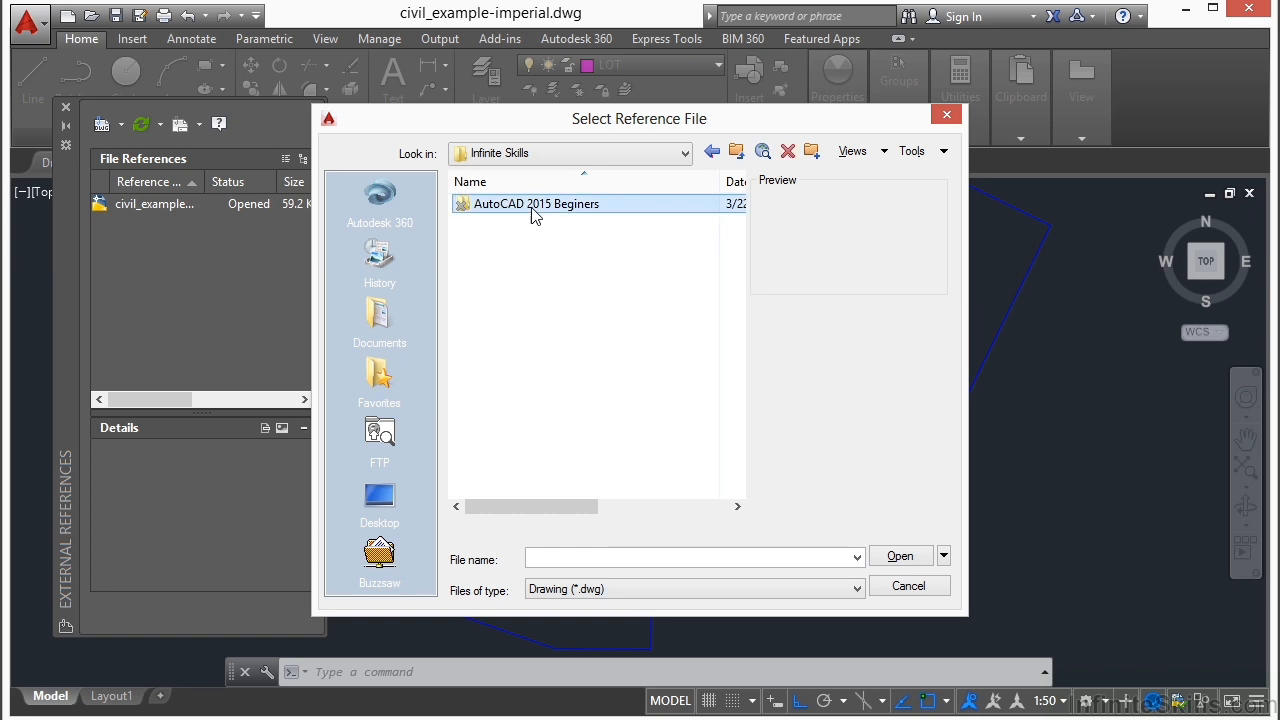
double_click(532, 208)
double_click(508, 226)
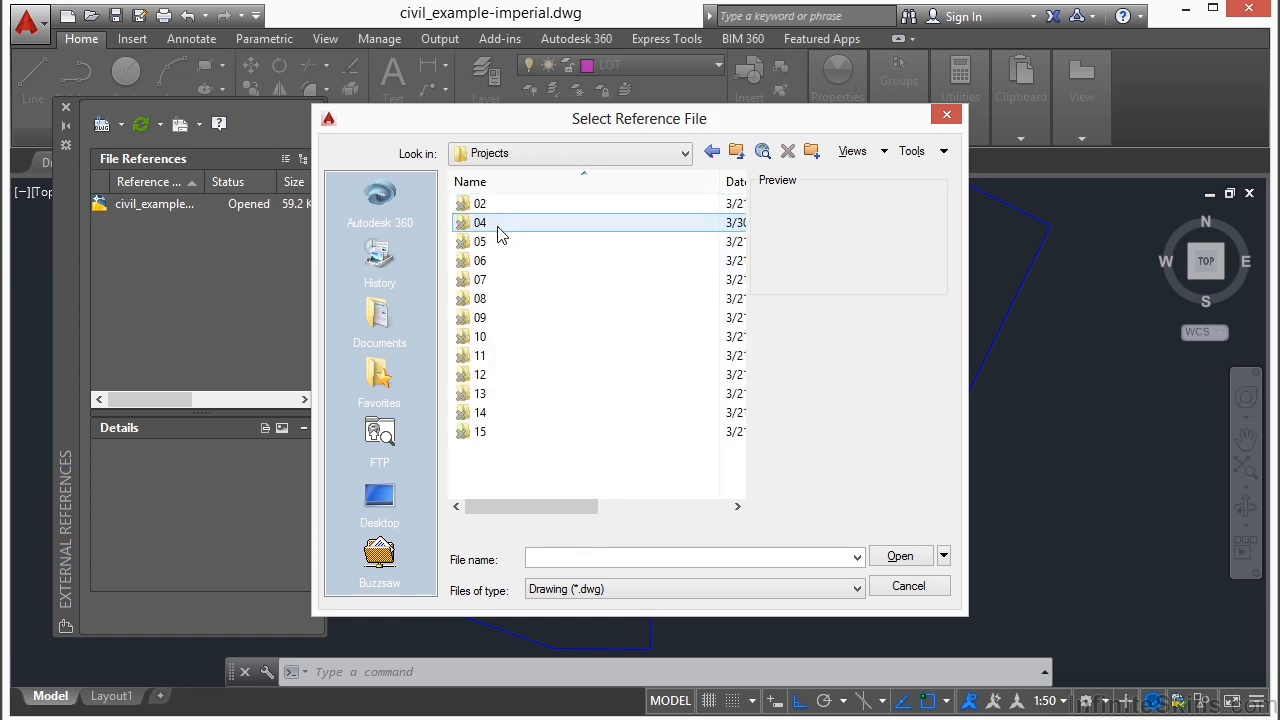
double_click(500, 226)
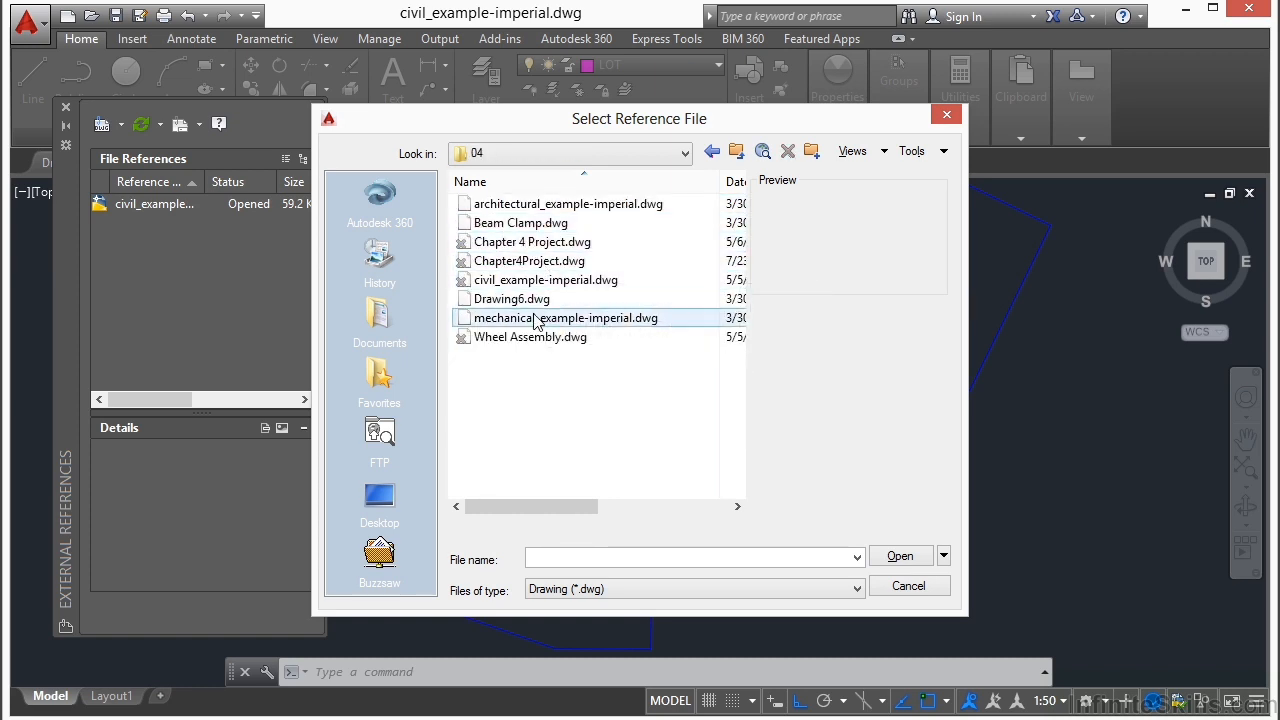
Attach architectural_example-imperial.dwg as an external reference, placing it in the open area east of the three magenta lots.
click(530, 204)
click(900, 556)
click(710, 562)
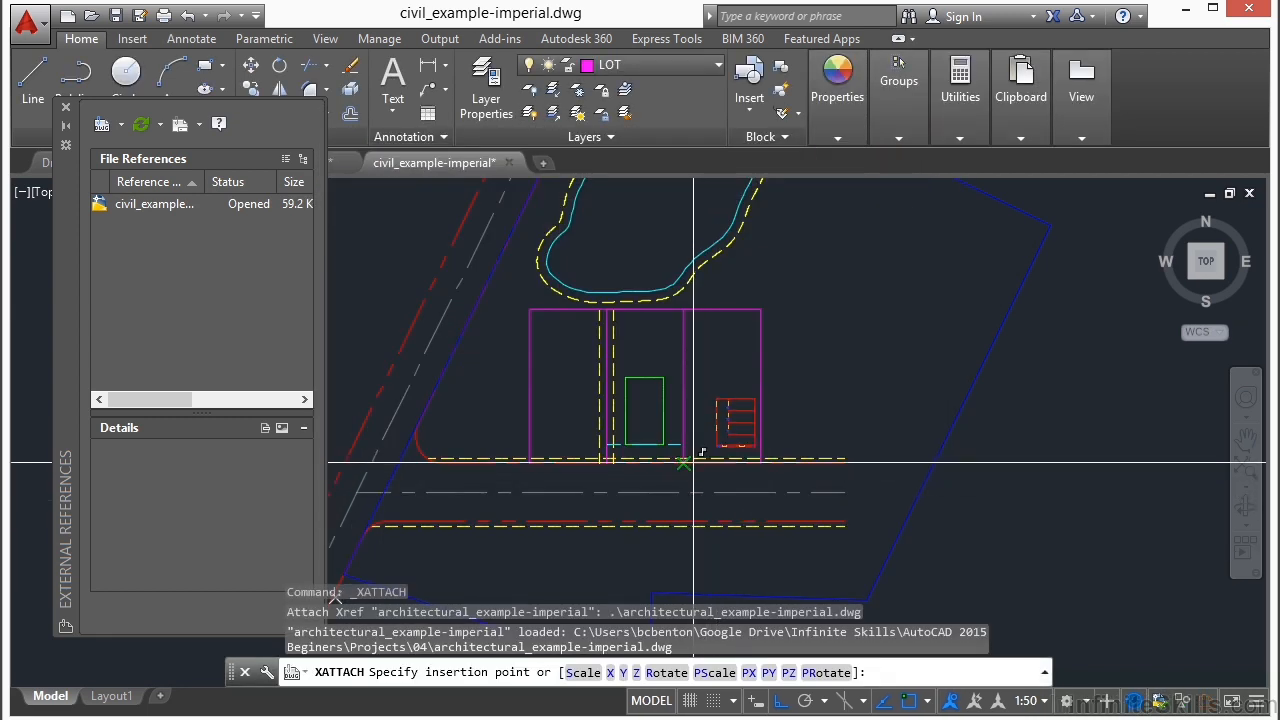
click(788, 425)
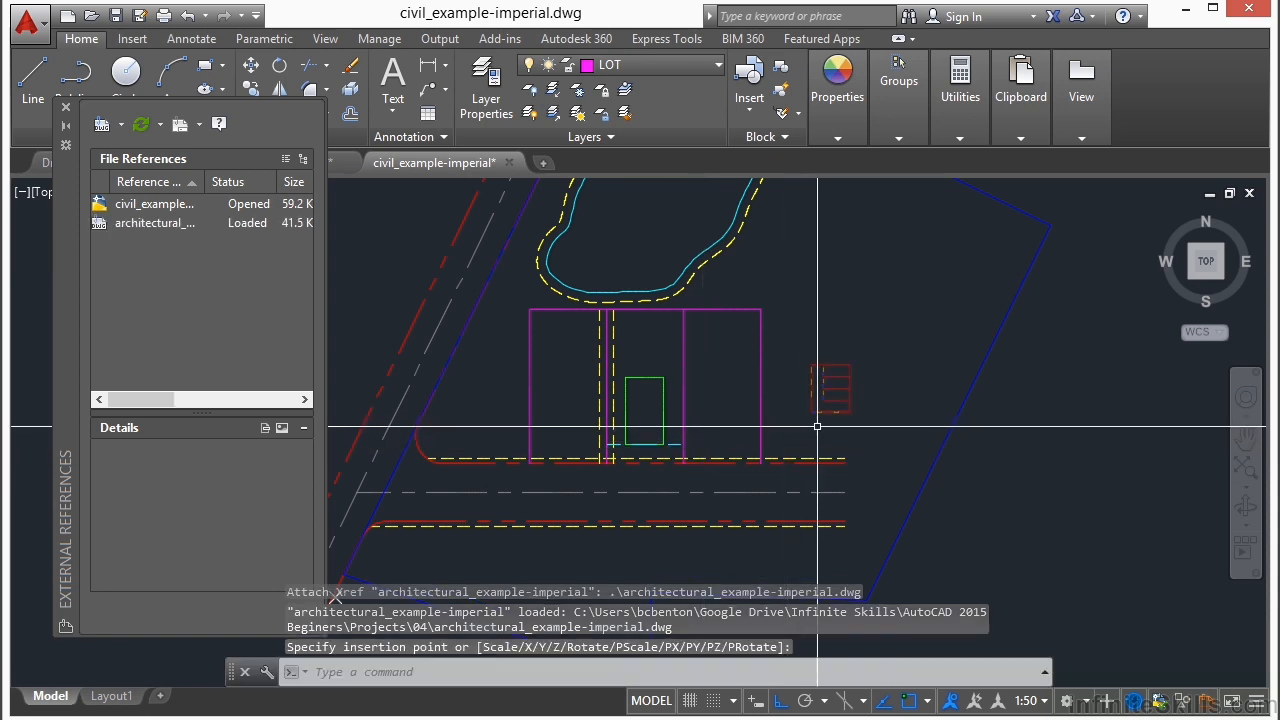
Move the attached architectural building from its lower-left corner into the easternmost magenta lot, with Ortho off.
scroll(851, 409, up, 4)
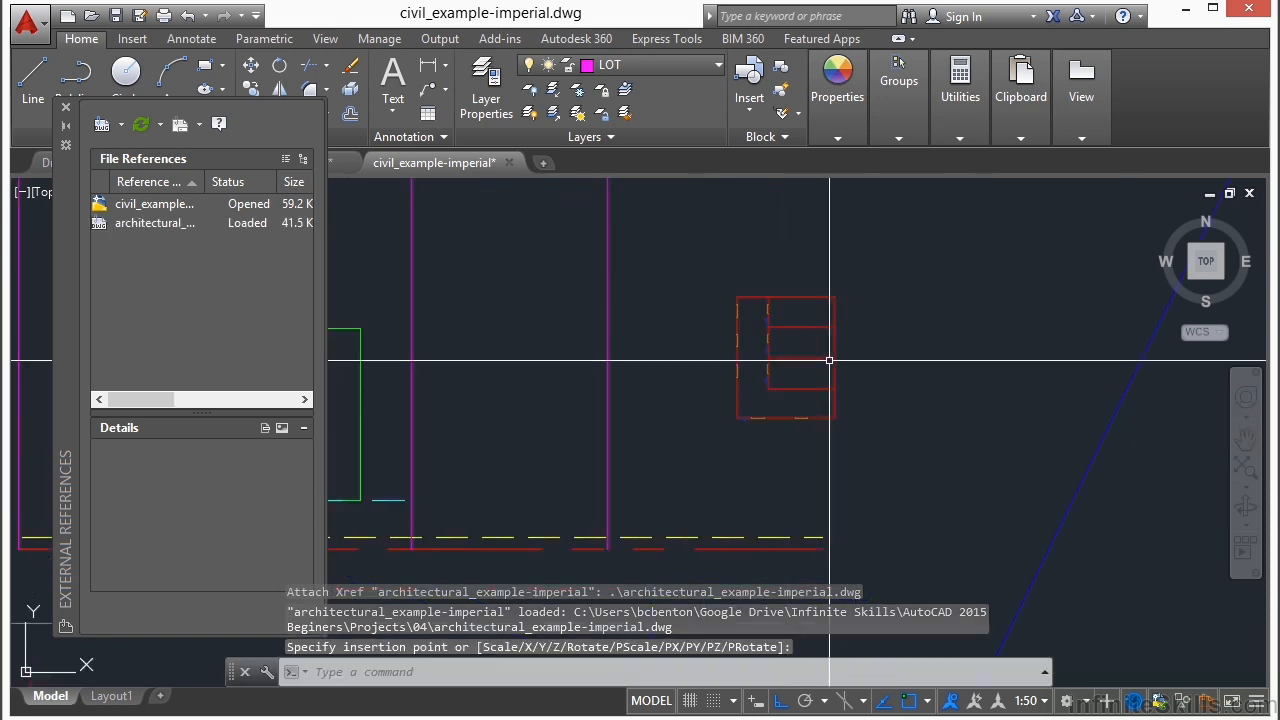
text(m)
key(Return)
click(829, 361)
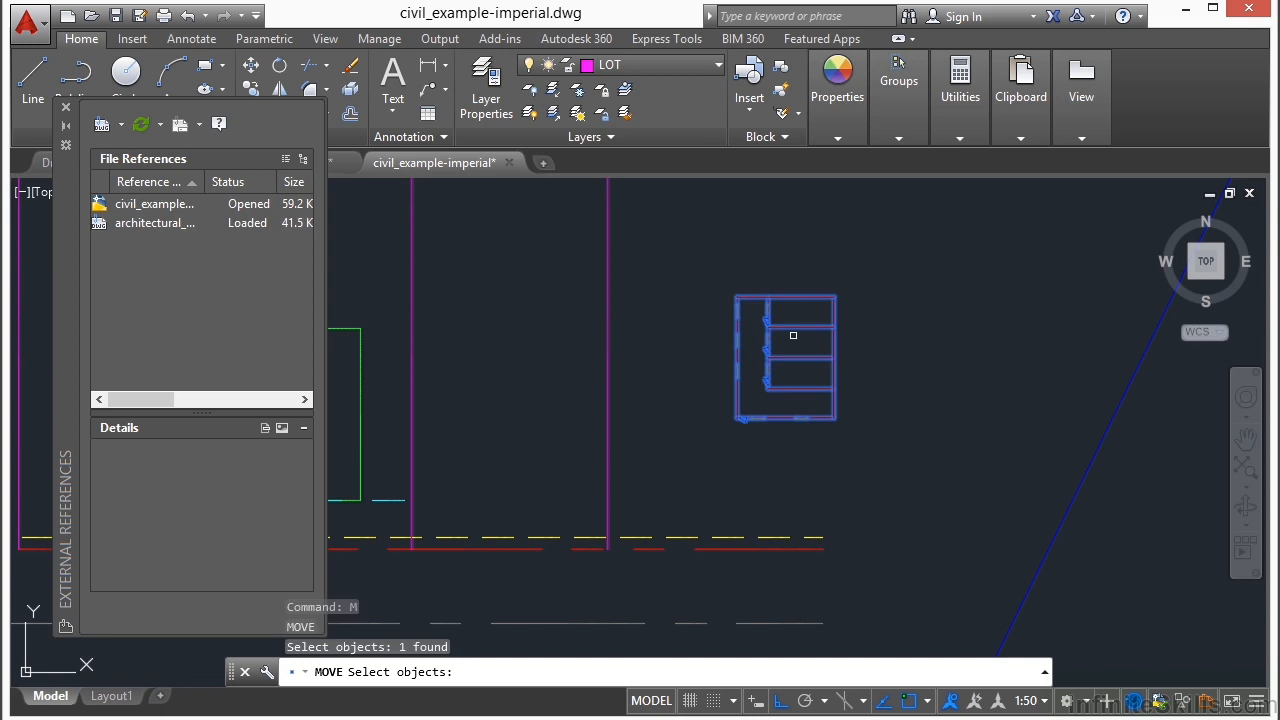
key(Return)
click(737, 419)
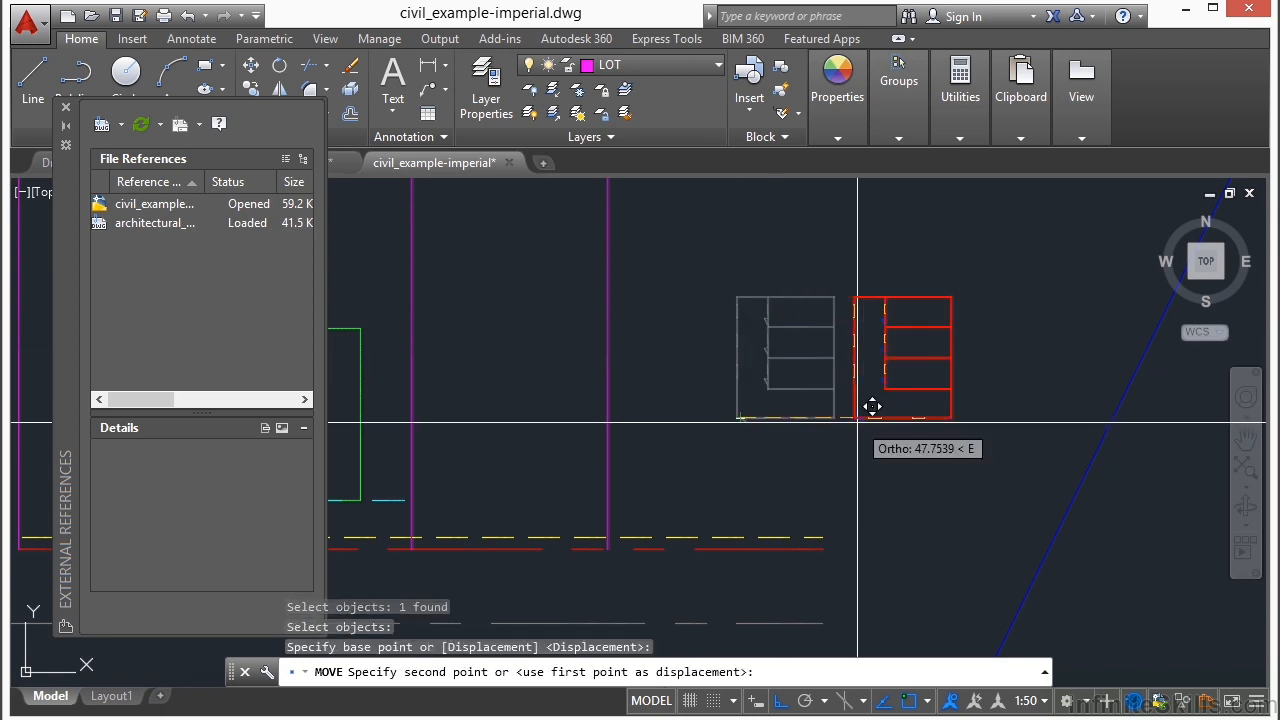
scroll(866, 418, down, 2)
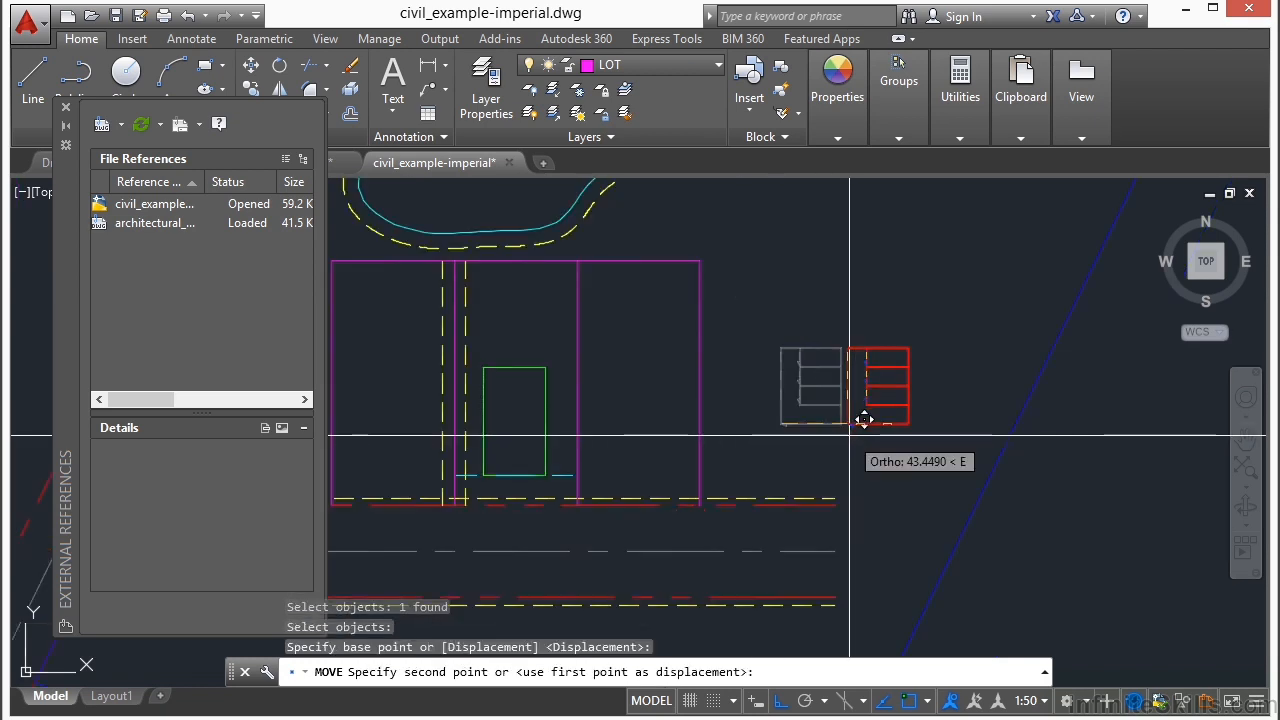
key(F8)
click(610, 452)
scroll(680, 437, up, 3)
middle_drag(654, 409, 782, 373)
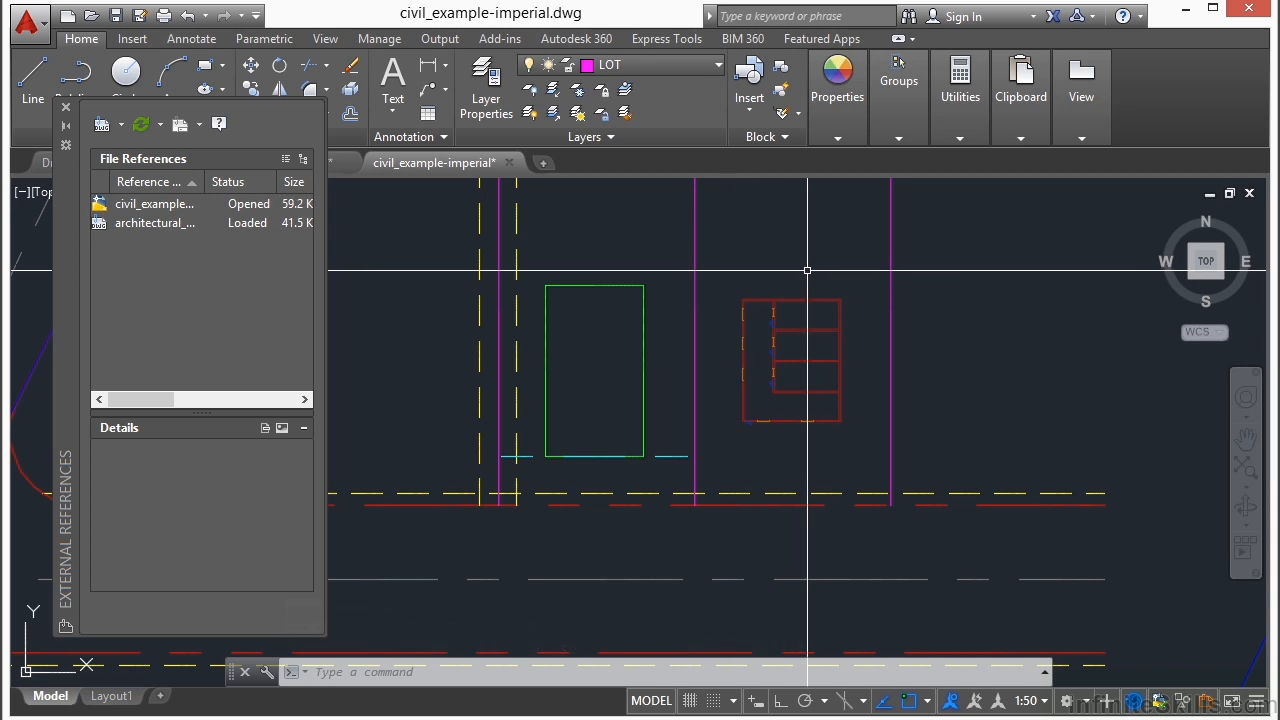
Draw a short, nearly horizontal line 1 unit long just north of the attached building.
text(l)
key(Return)
scroll(780, 260, up, 4)
click(712, 270)
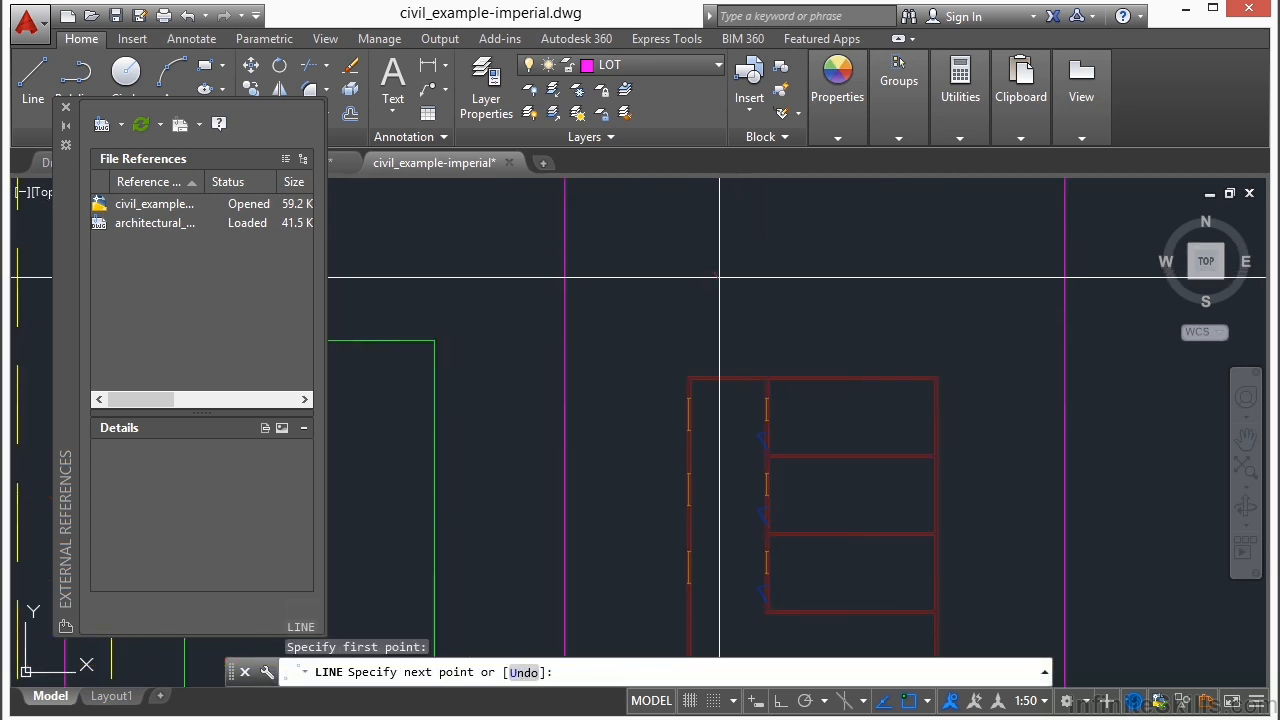
text(1)
key(Return)
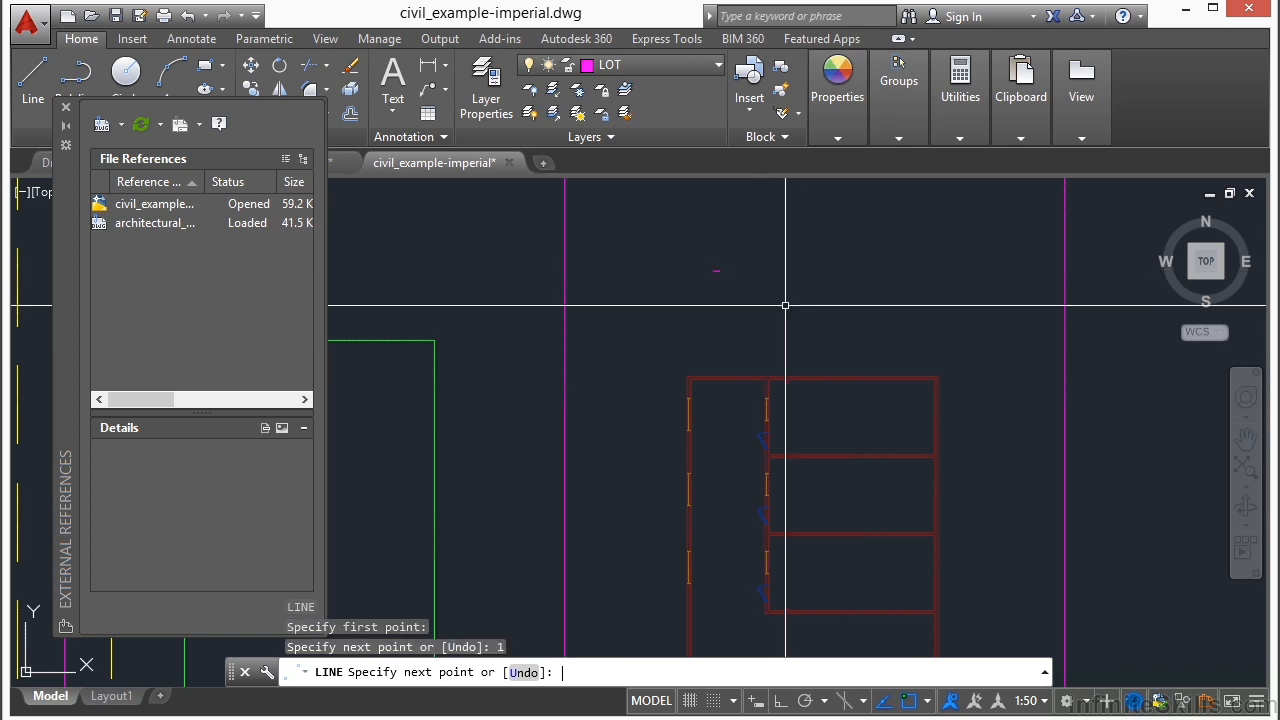
key(Escape)
Move the 1-unit line into the northwest room of the attached building.
scroll(717, 274, up, 4)
text(m)
key(Return)
drag(745, 245, 700, 289)
key(Return)
click(720, 263)
middle_drag(743, 389, 745, 258)
scroll(709, 443, up, 3)
click(720, 390)
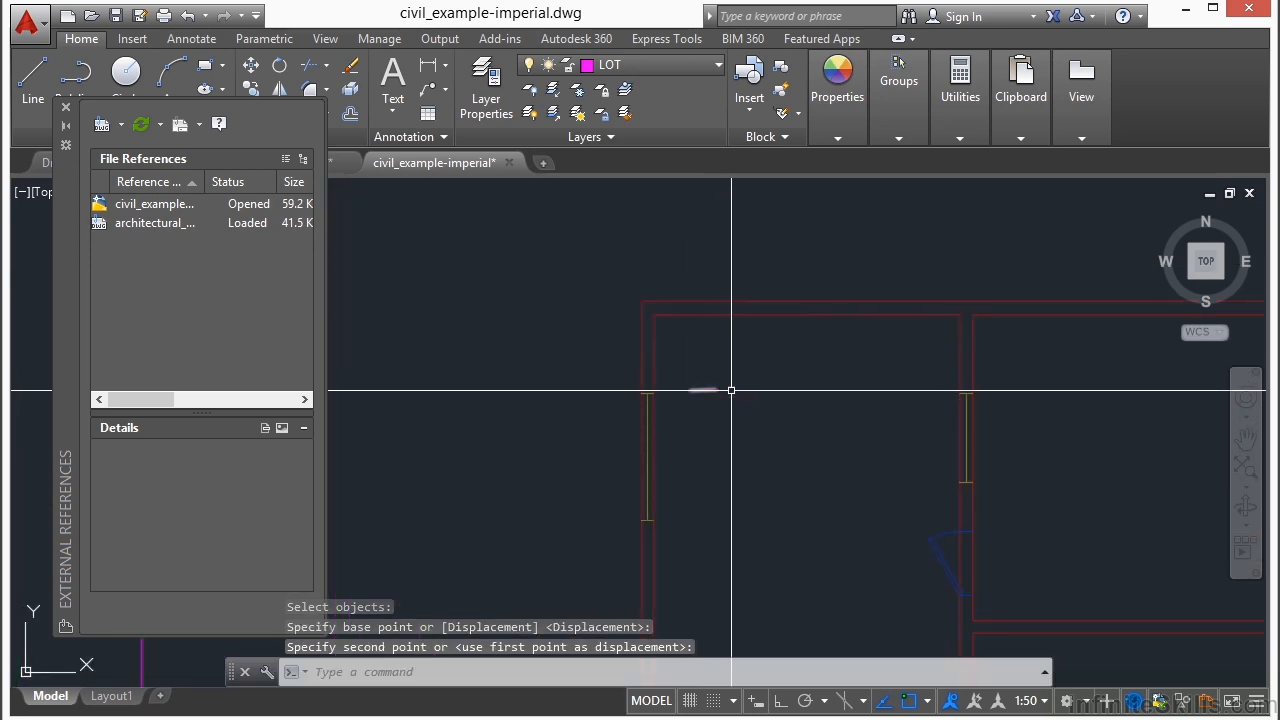
Move the 1-unit line closer to the room's west wall, just above the window.
scroll(661, 356, up, 4)
key(Return)
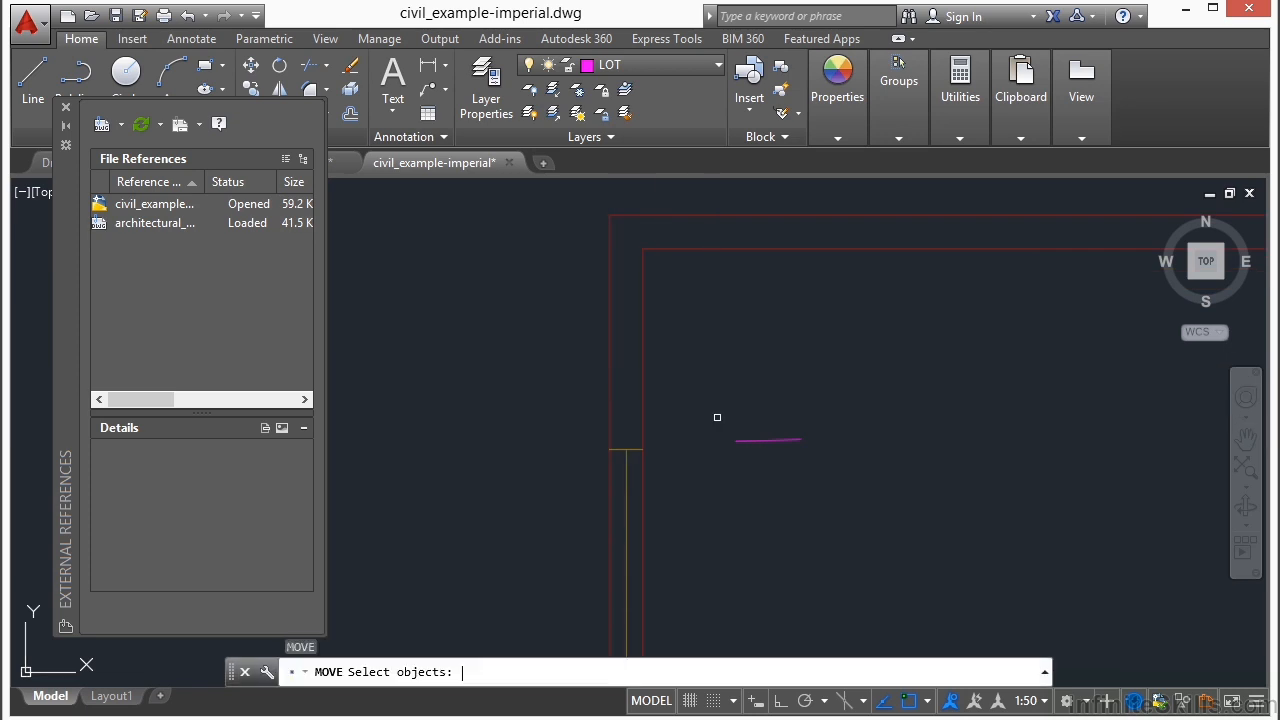
drag(811, 394, 782, 478)
key(Return)
click(893, 419)
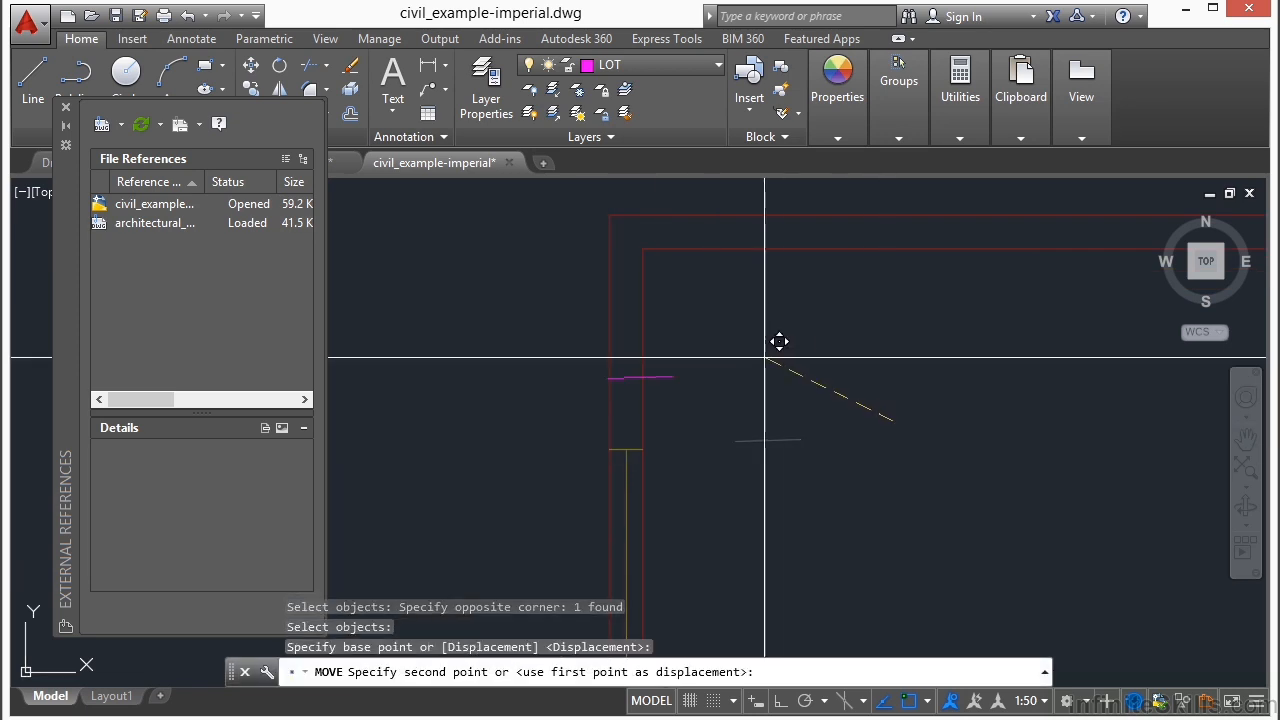
click(834, 362)
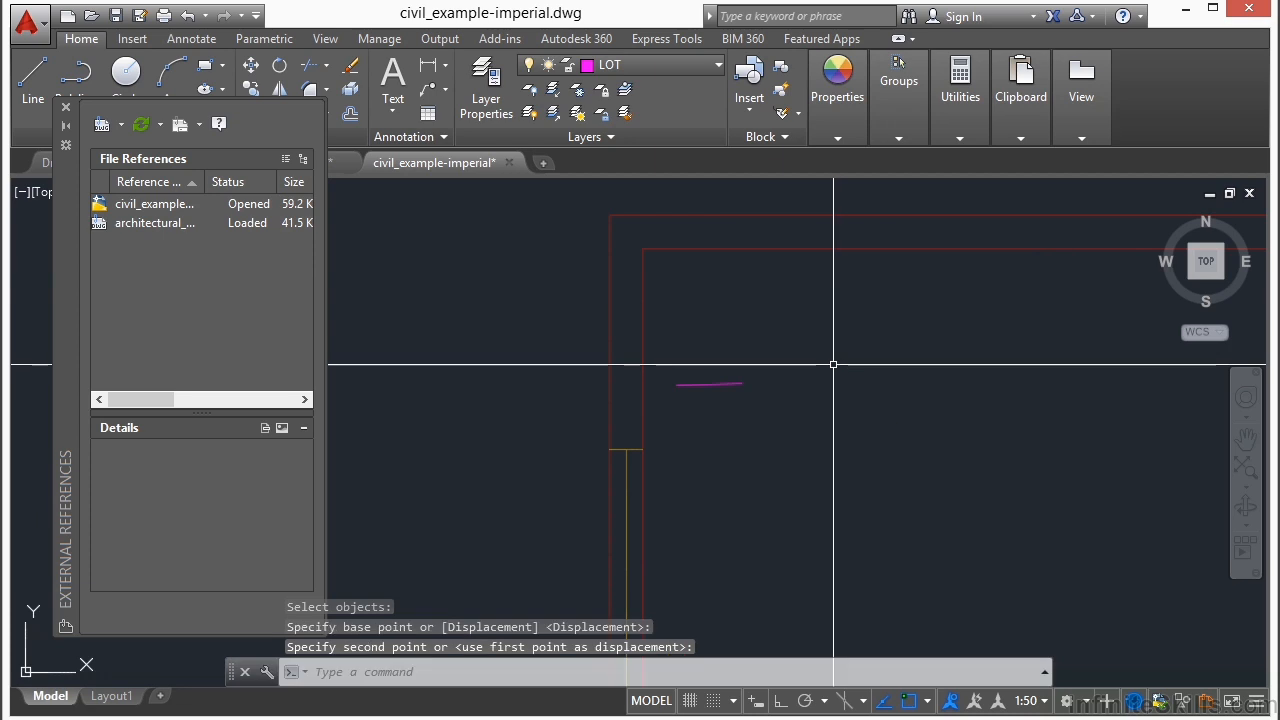
Copy the 1-unit line to the clipboard and close the External References palette.
click(758, 356)
click(724, 404)
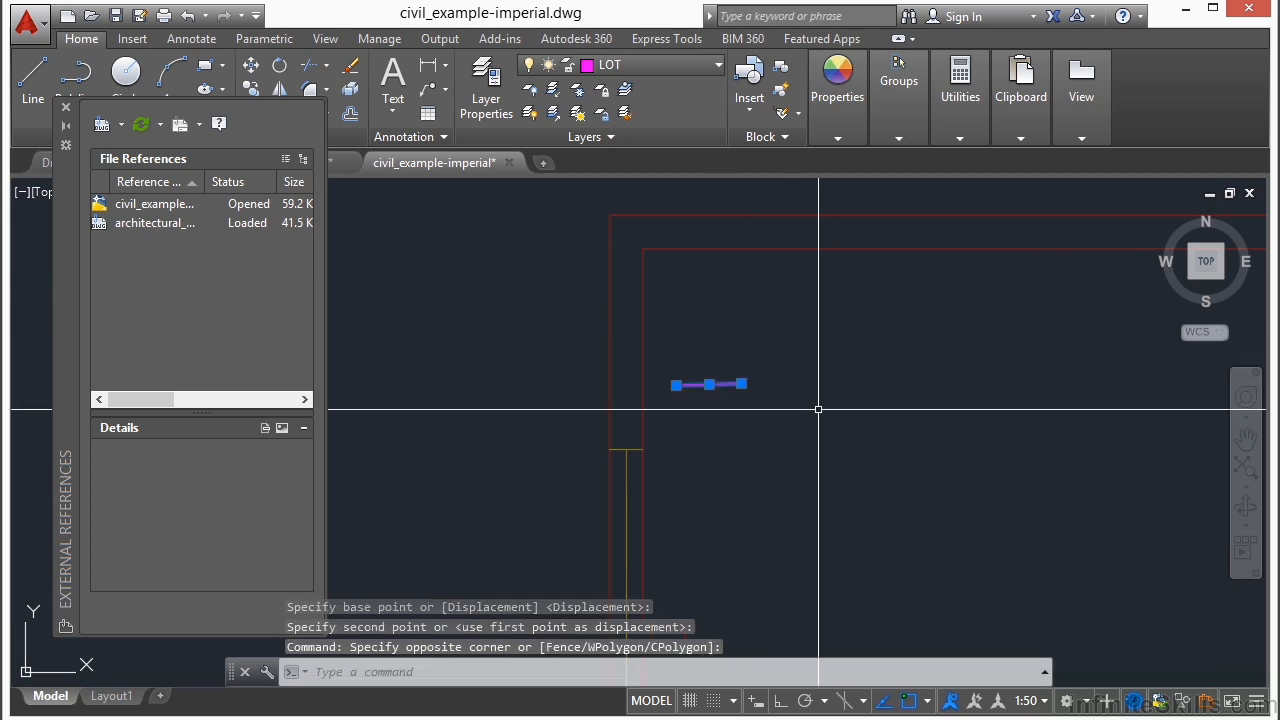
key(ctrl+c)
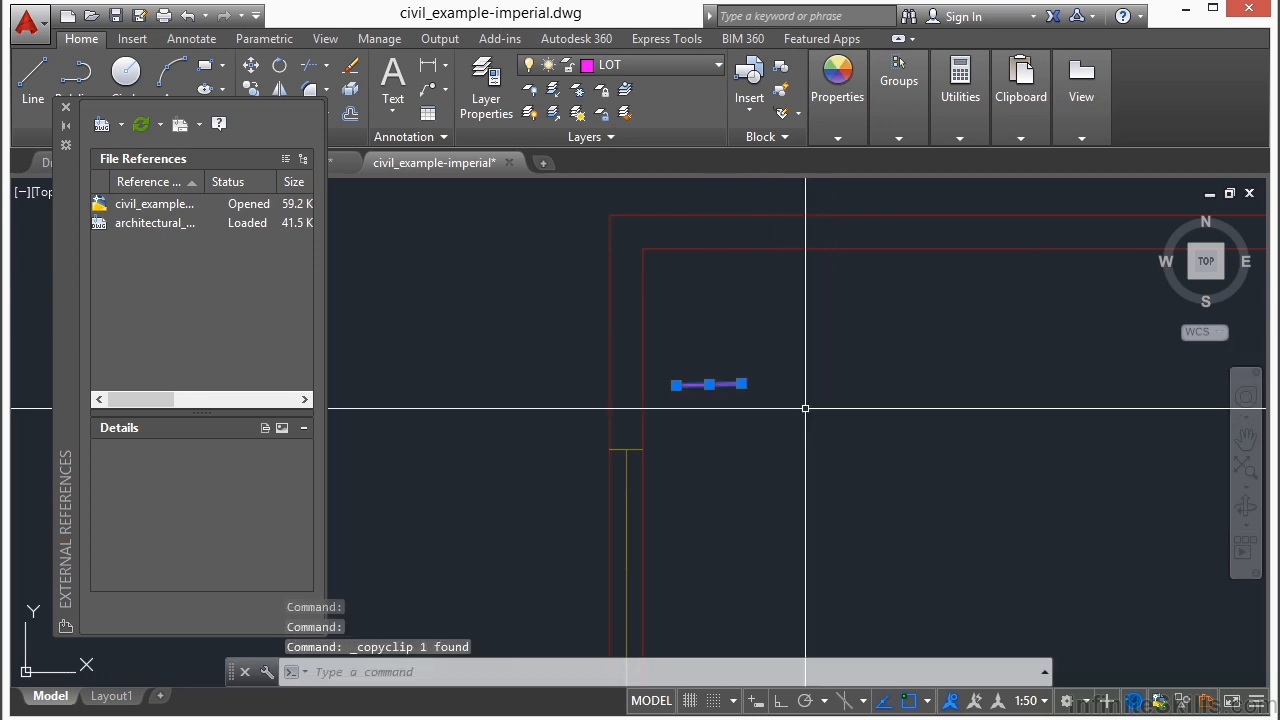
click(66, 107)
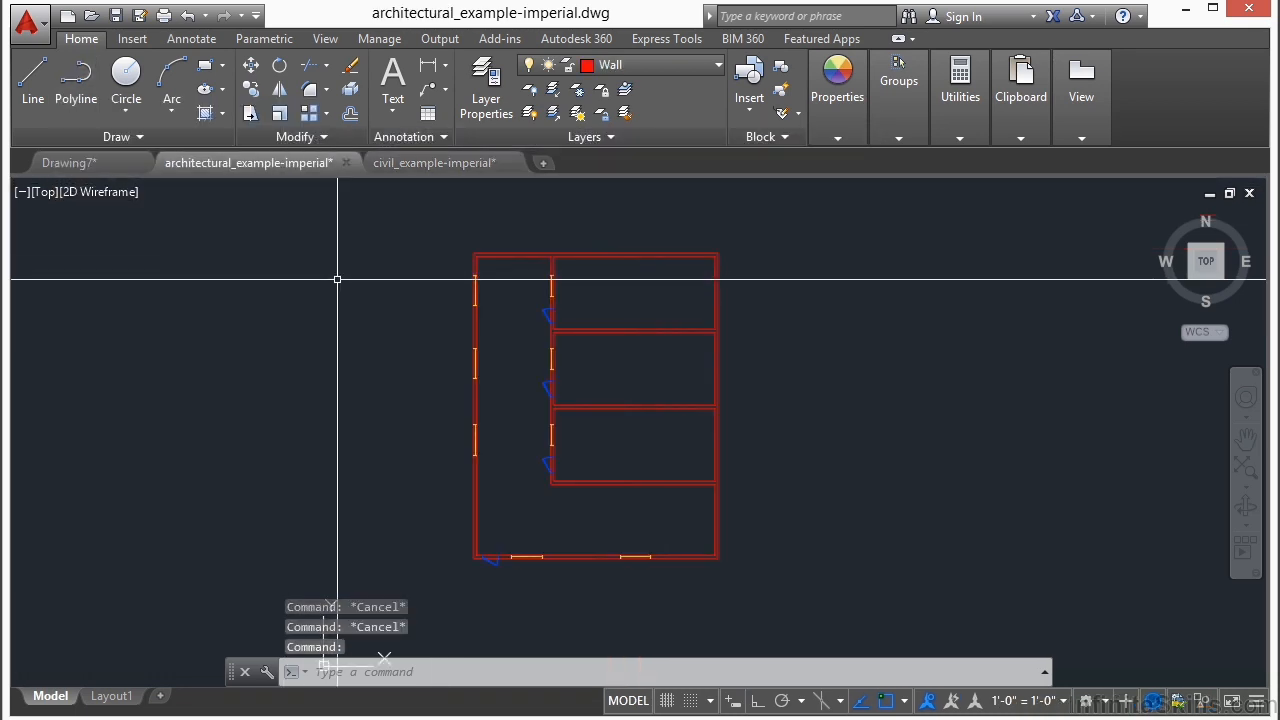
Paste the copied line inside the northwest corner of the architectural_example-imperial floor plan and compare its size with the wall thickness.
scroll(443, 276, up, 3)
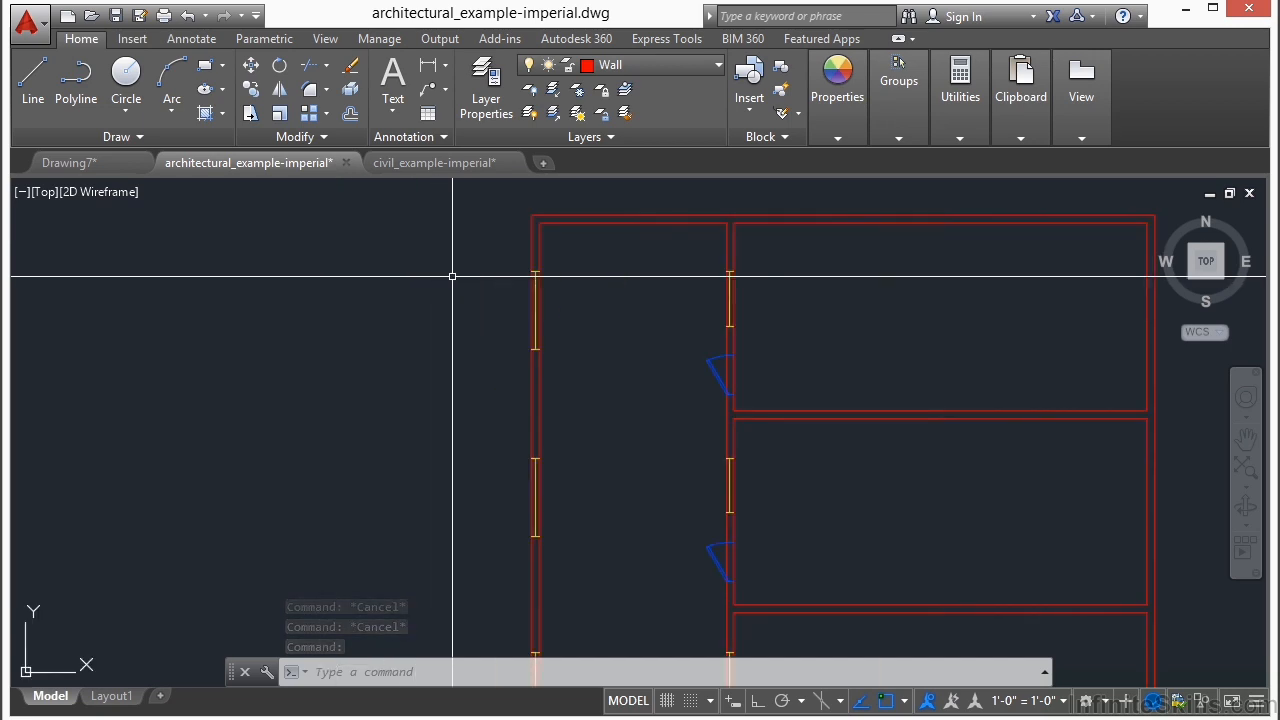
middle_drag(540, 254, 506, 354)
scroll(560, 360, up, 4)
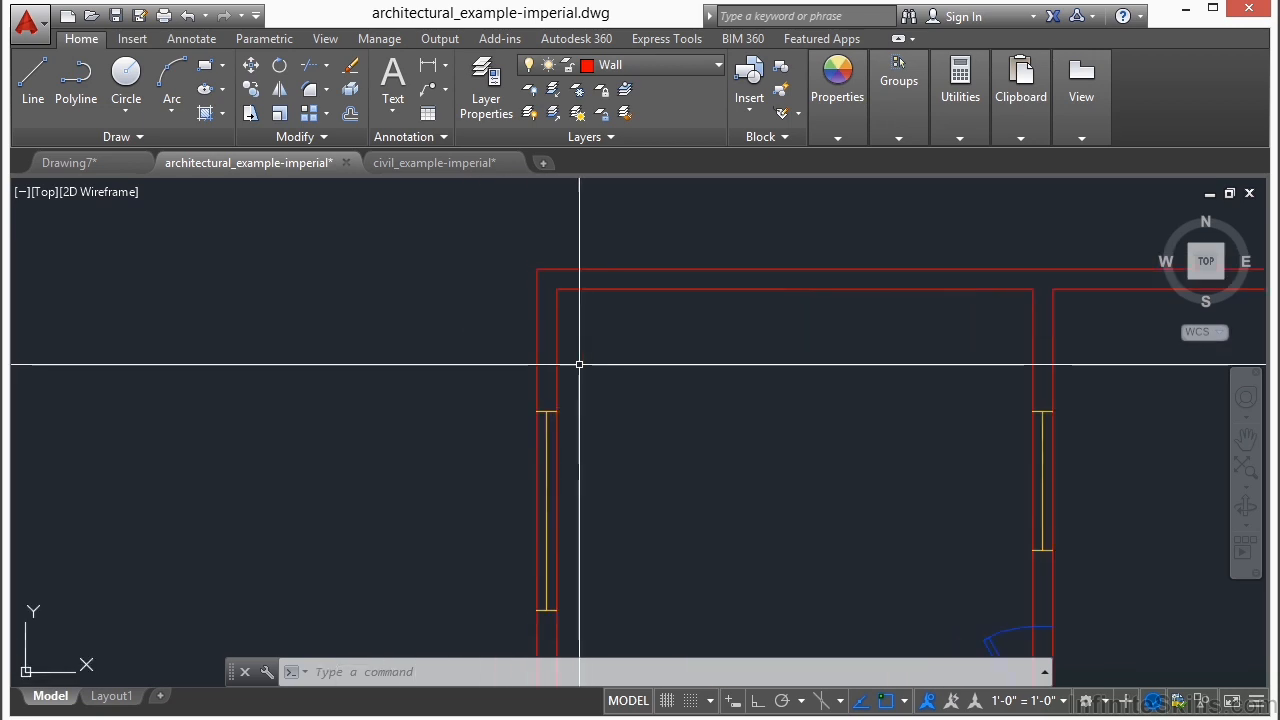
key(ctrl+v)
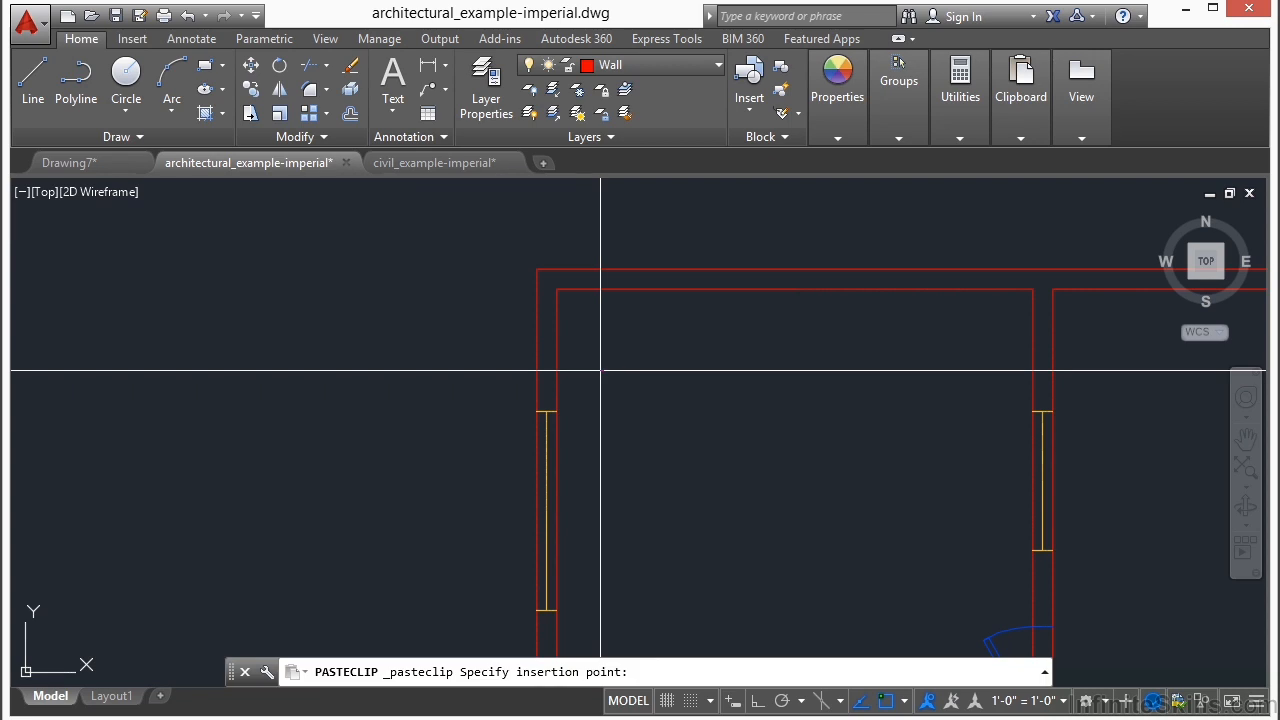
click(595, 383)
scroll(590, 370, up, 6)
click(544, 296)
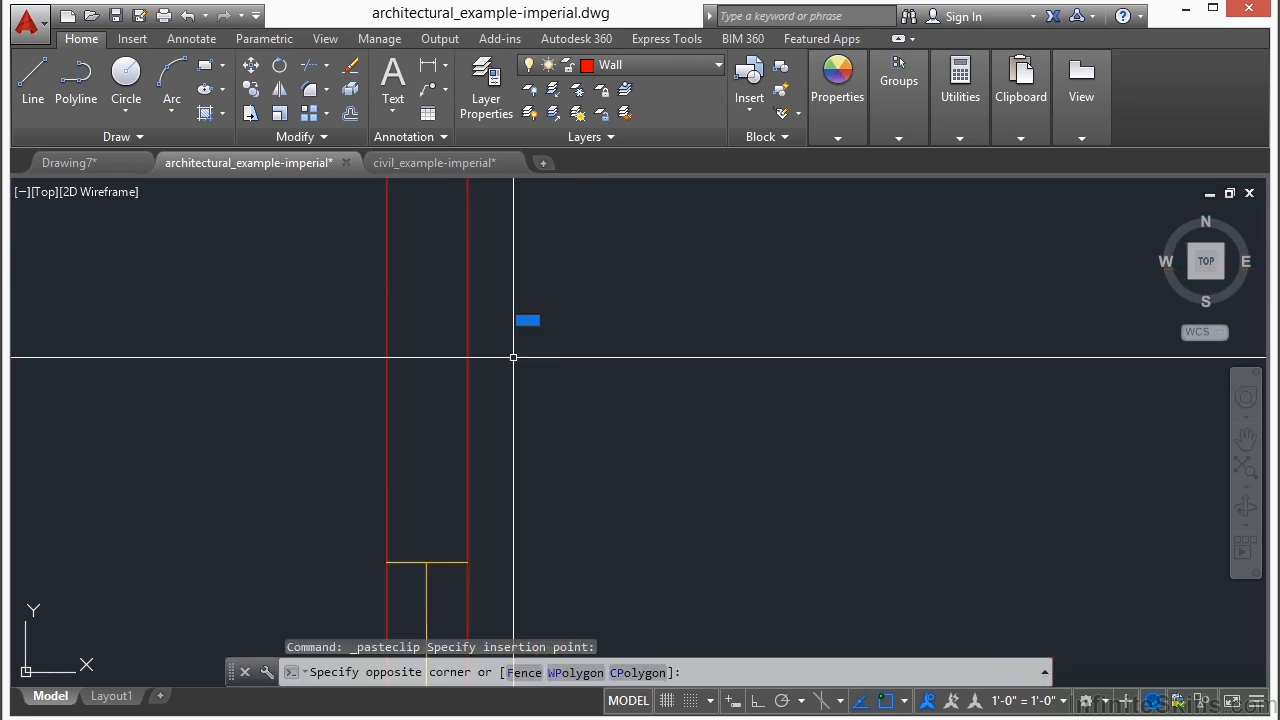
click(516, 351)
scroll(548, 385, down, 6)
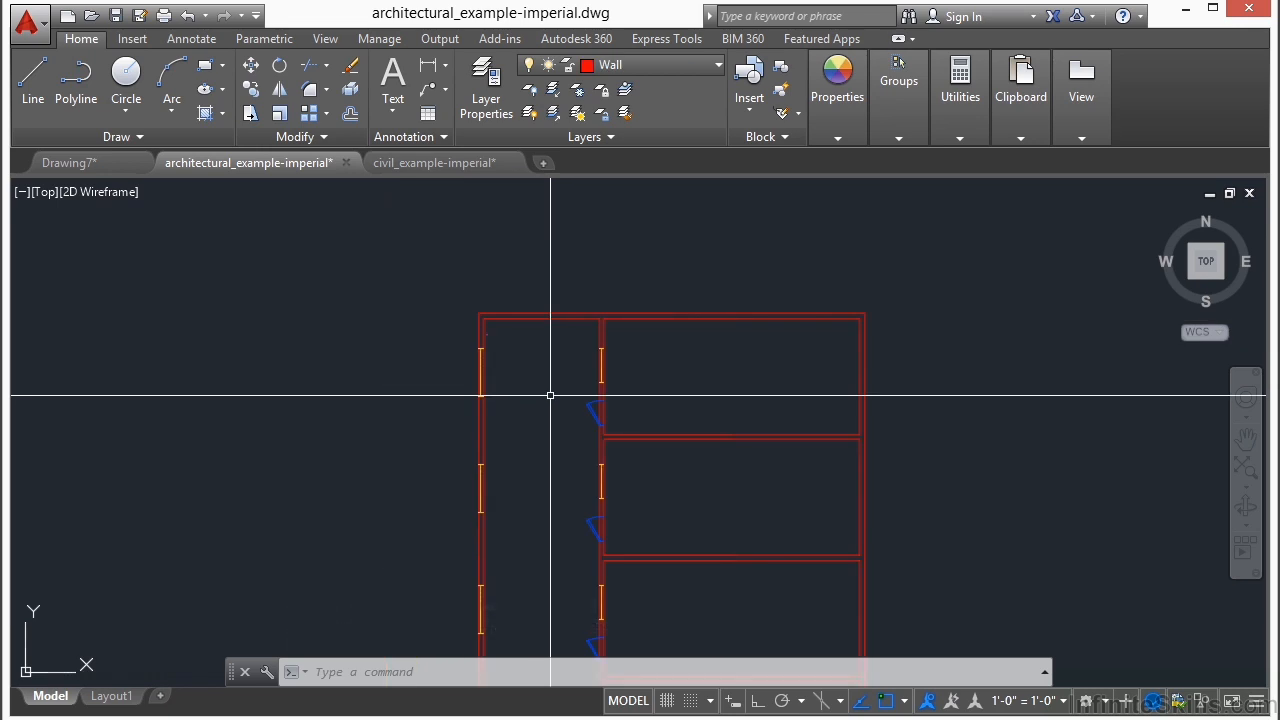
middle_drag(550, 396, 508, 287)
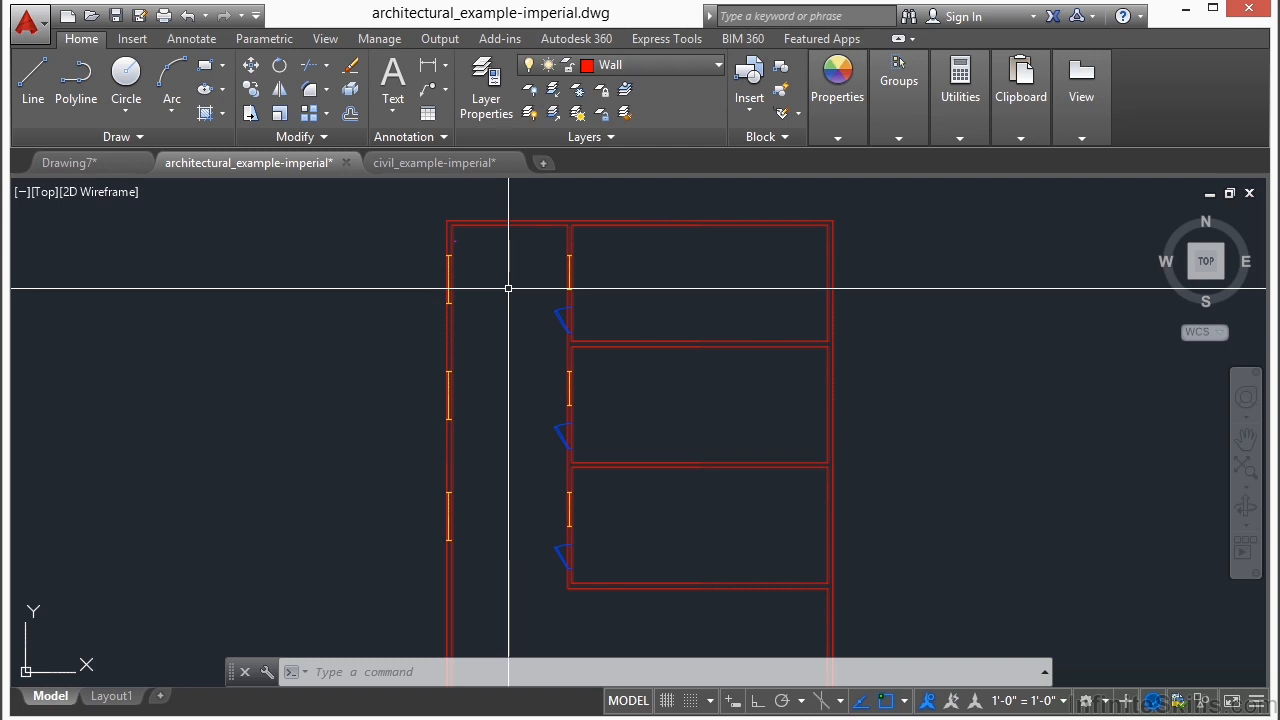
Compare the attached building in civil_example-imperial with the original floor plan in architectural_example-imperial, ending in the civil drawing.
click(447, 163)
key(Escape)
key(Escape)
scroll(715, 368, down, 5)
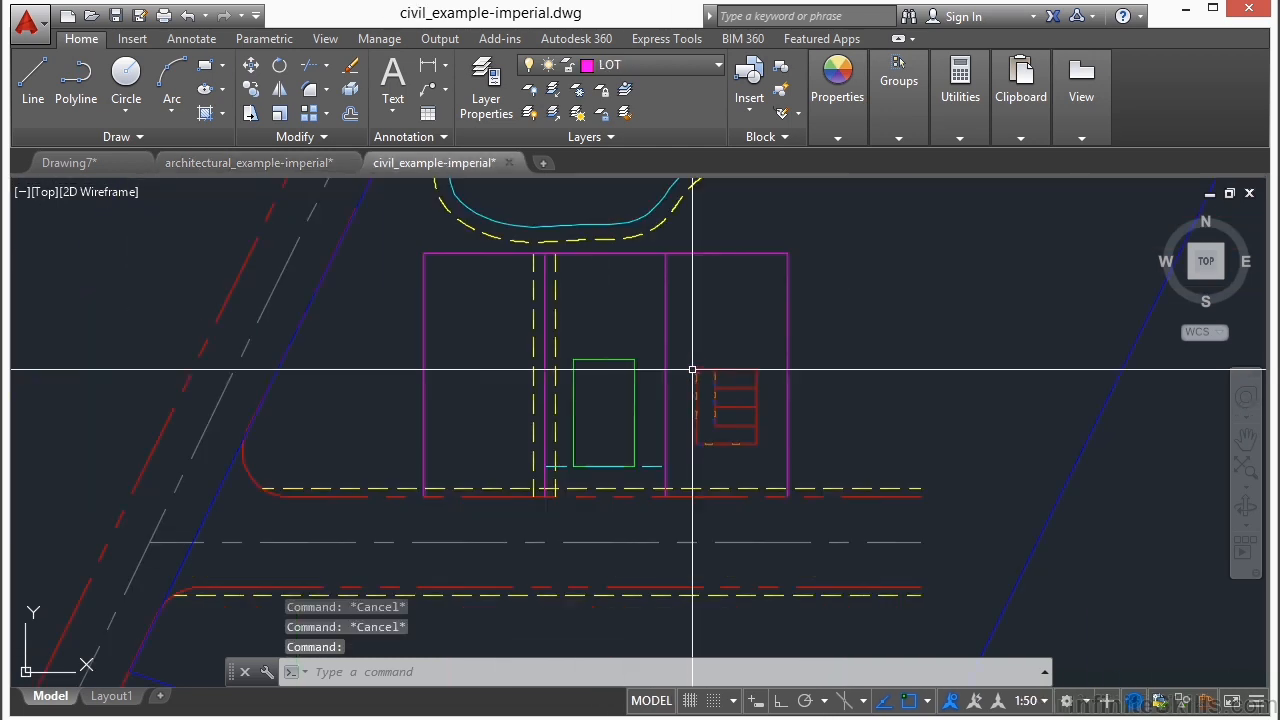
click(314, 173)
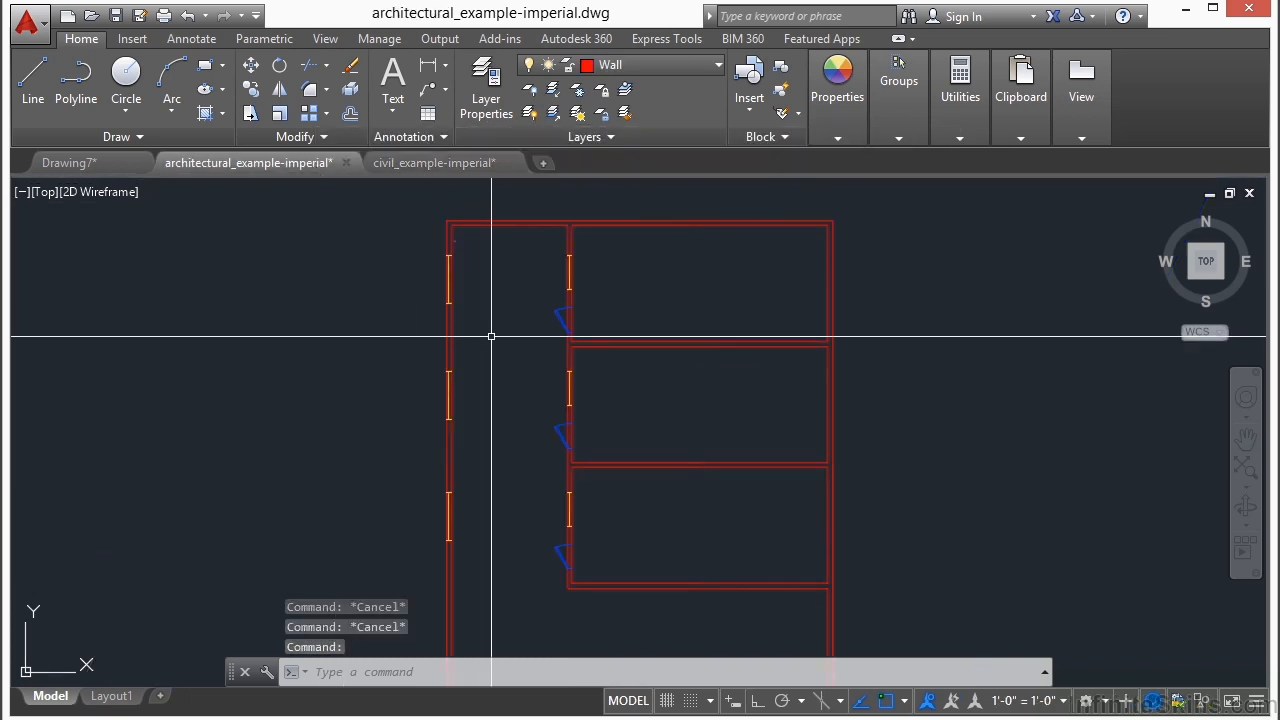
click(486, 163)
key(Escape)
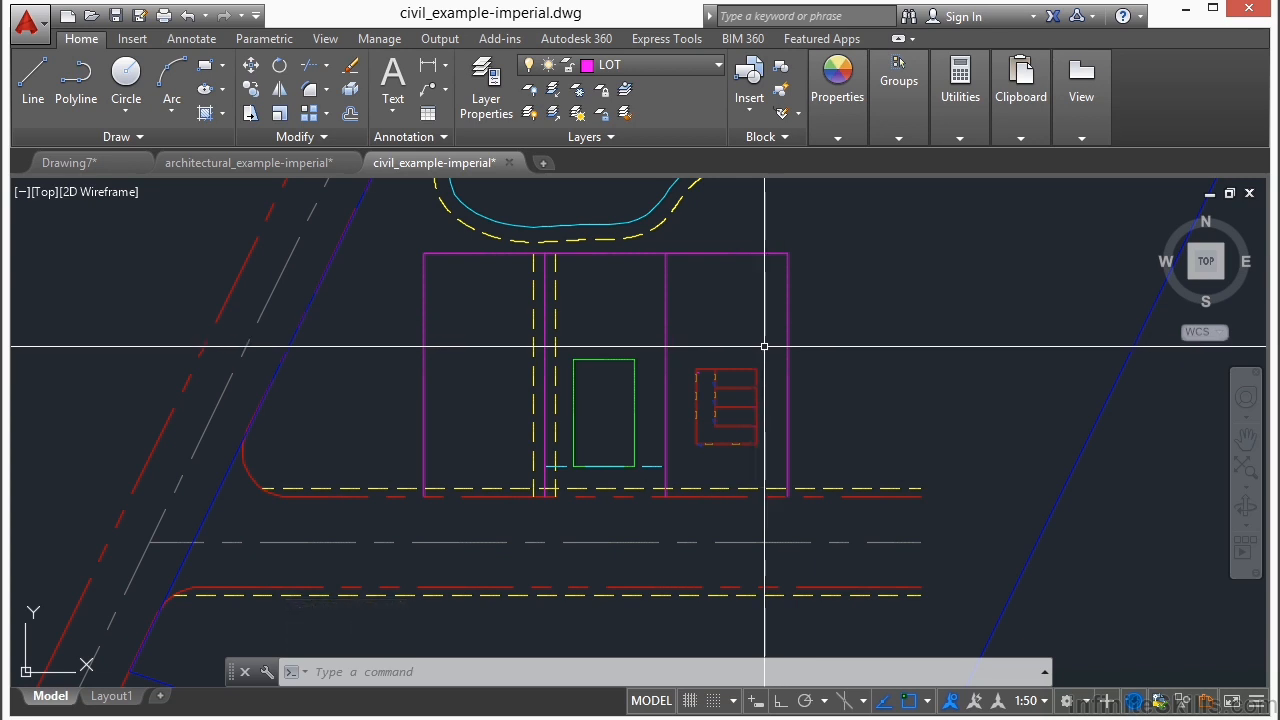
Set the civil drawing's insertion scale units to Inches in the drawing units settings.
text(uni)
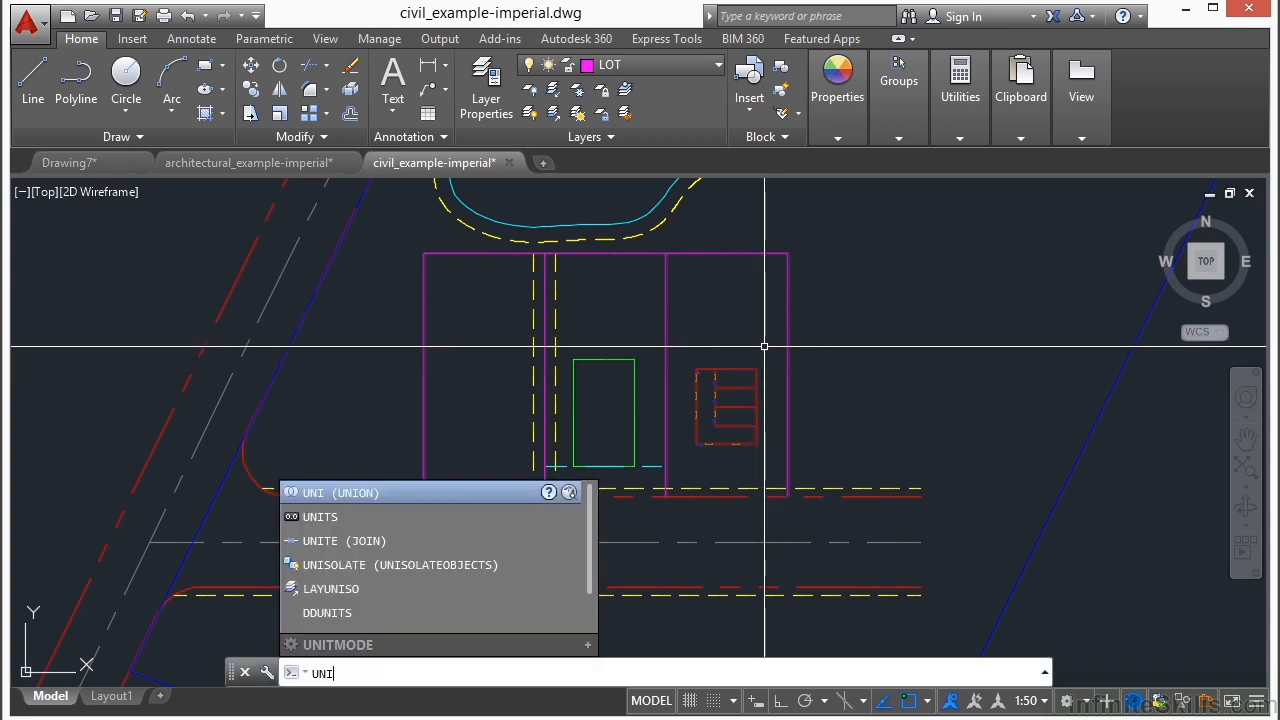
text(ts)
key(Return)
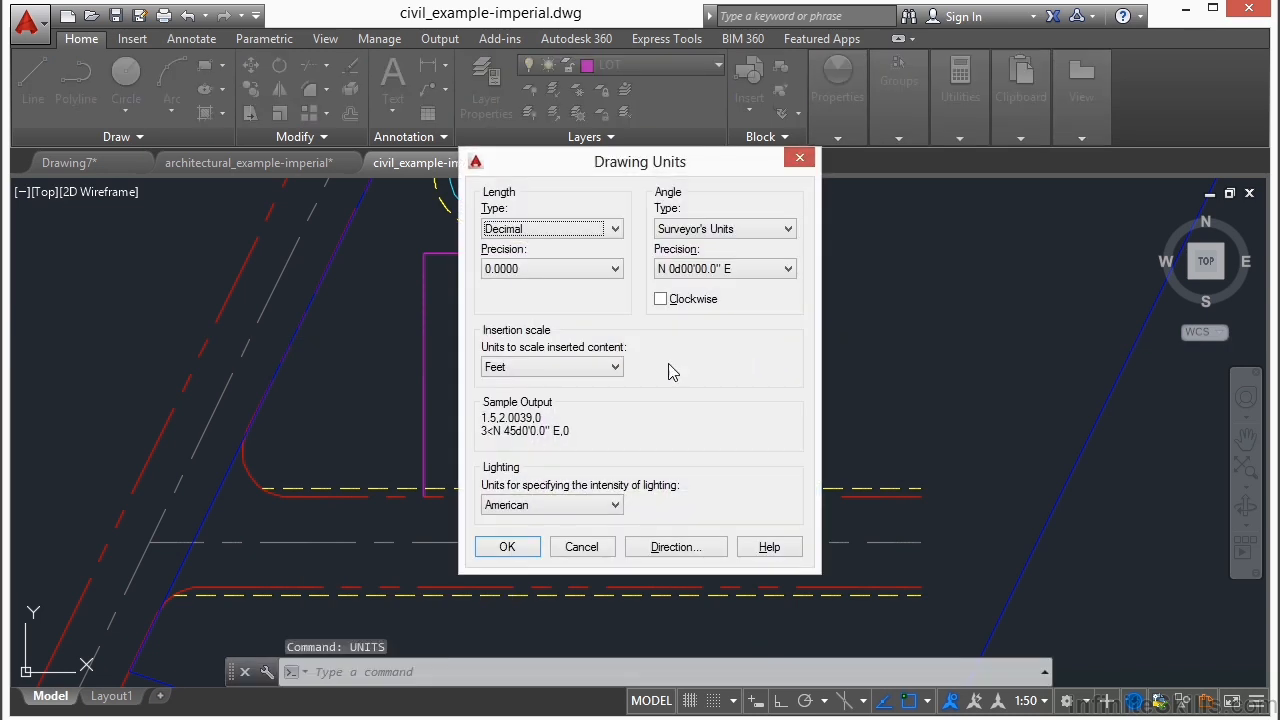
click(614, 367)
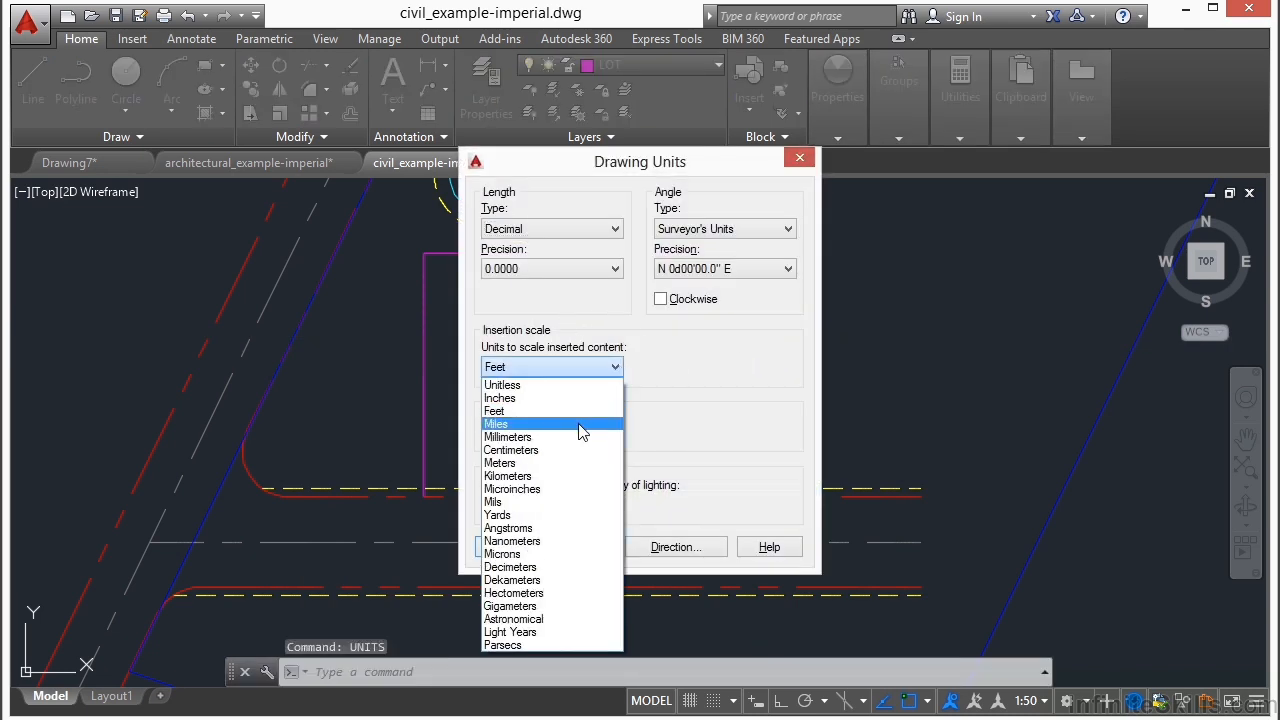
click(559, 396)
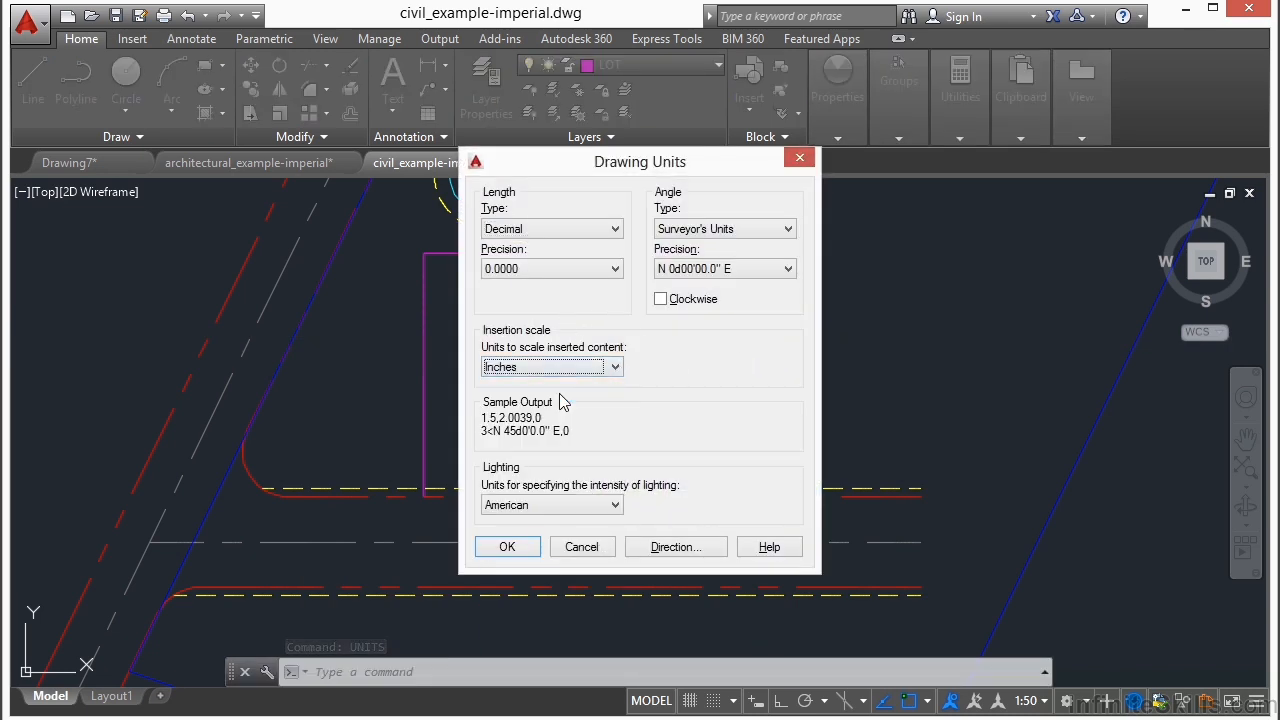
click(534, 547)
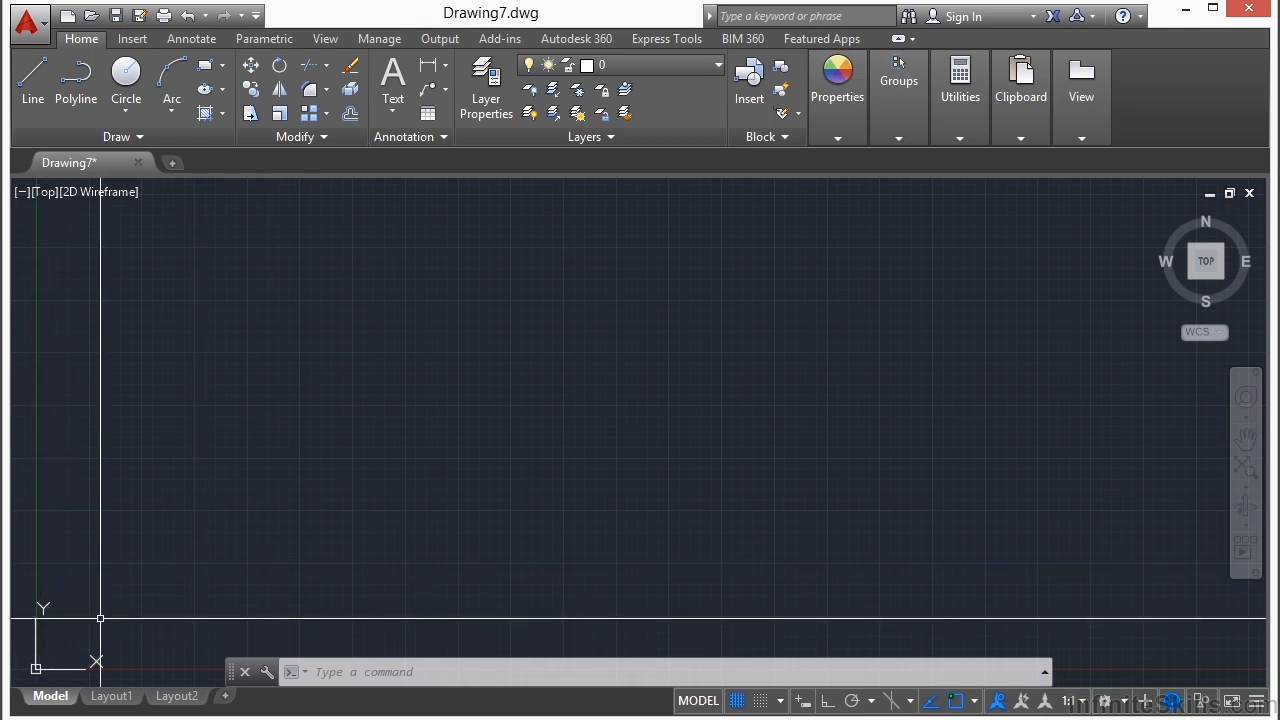
Center the UCS origin in Drawing7, orbit to examine the X, Y and Z axes, and restore the World plan view.
mouse_move(154, 606)
middle_down()
mouse_move(300, 466)
mouse_move(692, 386)
middle_up()
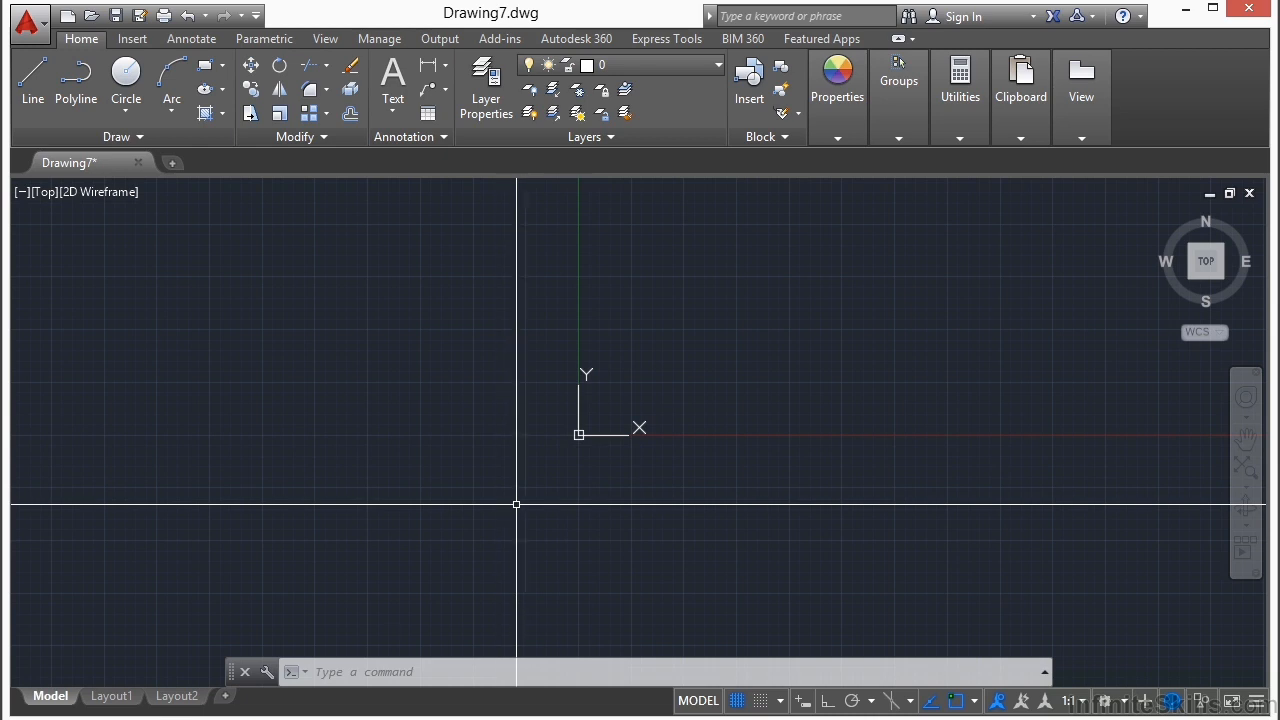
shift+middle_drag(625, 540, 640, 377)
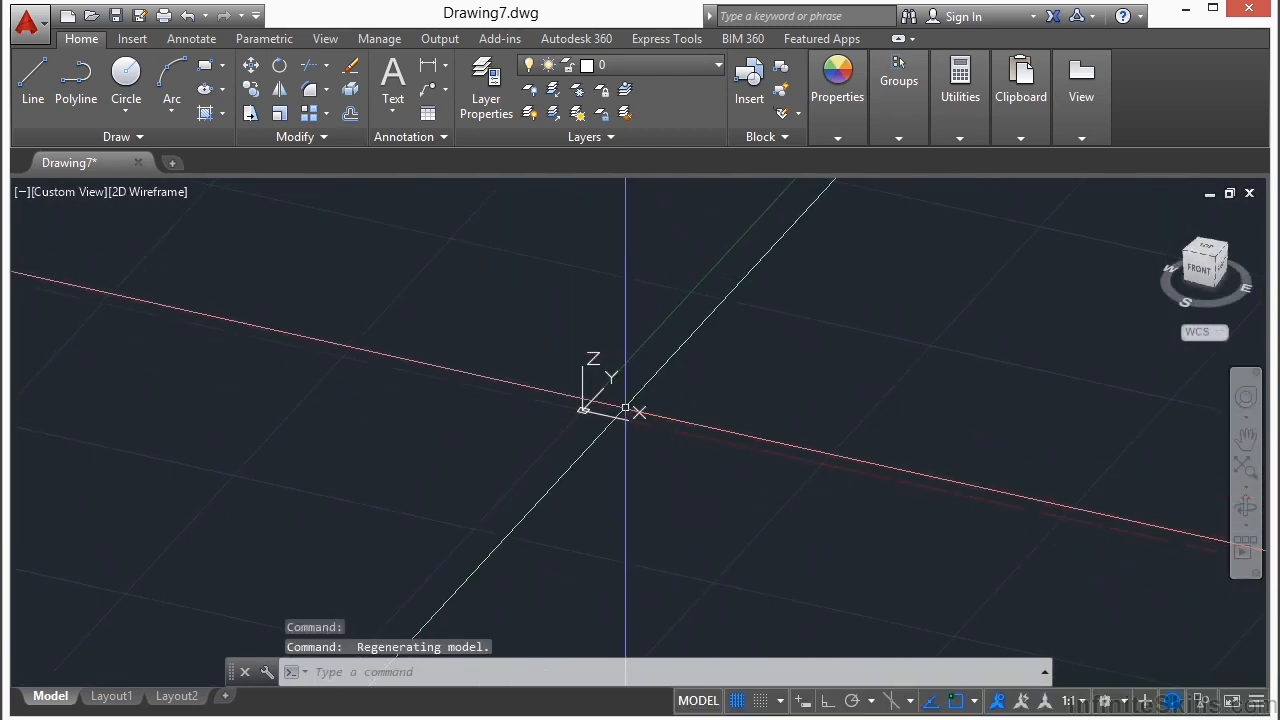
text(plan)
key(Return)
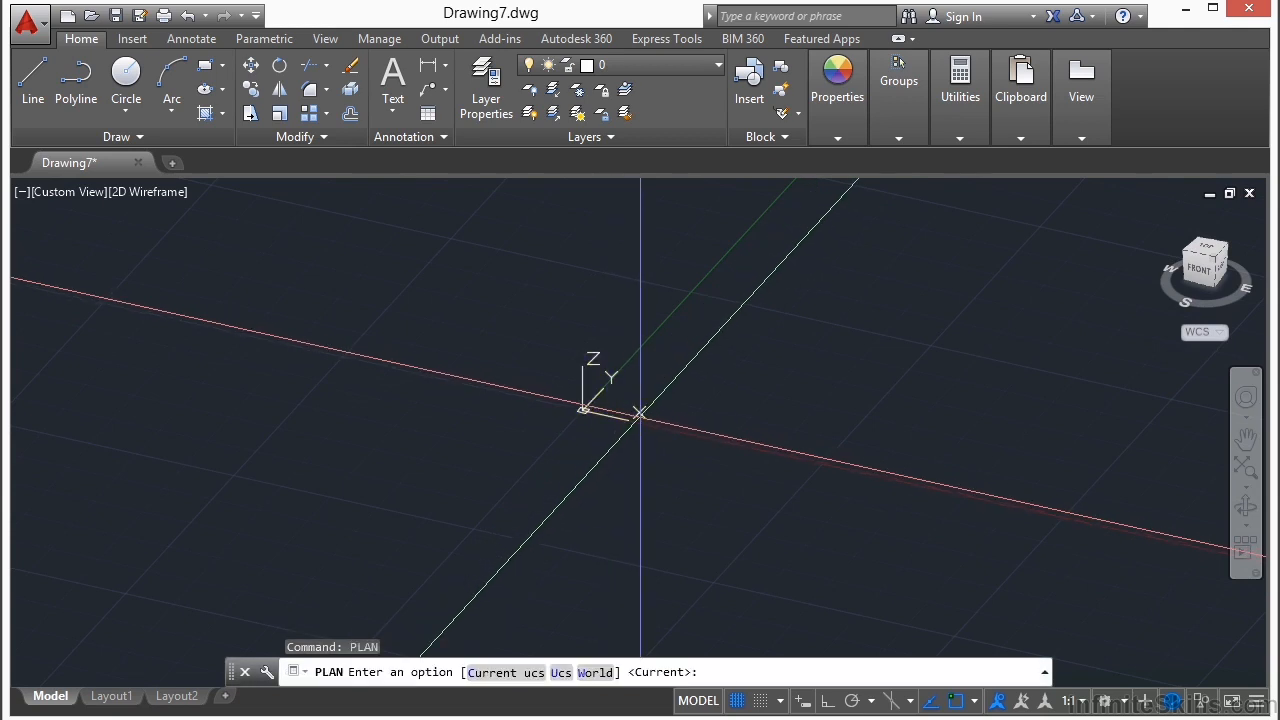
text(w)
key(Return)
scroll(486, 394, down, 3)
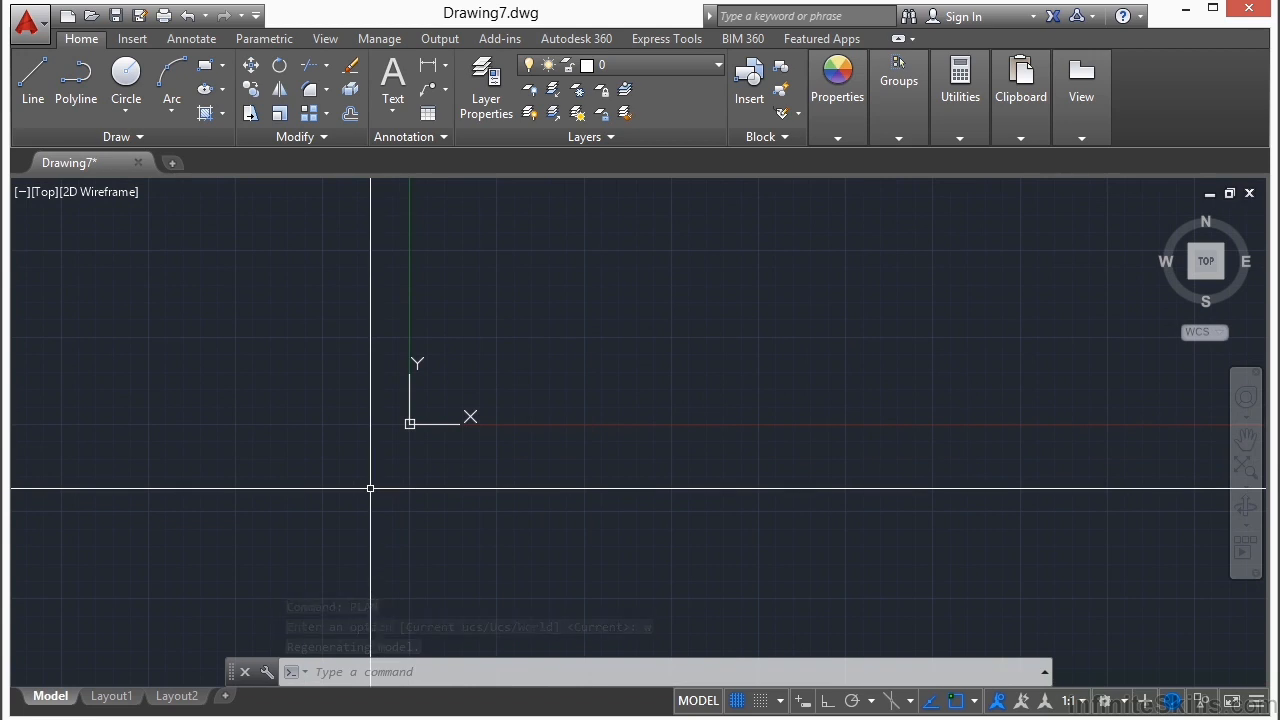
Tilt Drawing7 into a 3D view once more to examine the axes, and return to the World UCS plan view.
shift+middle_drag(686, 477, 673, 377)
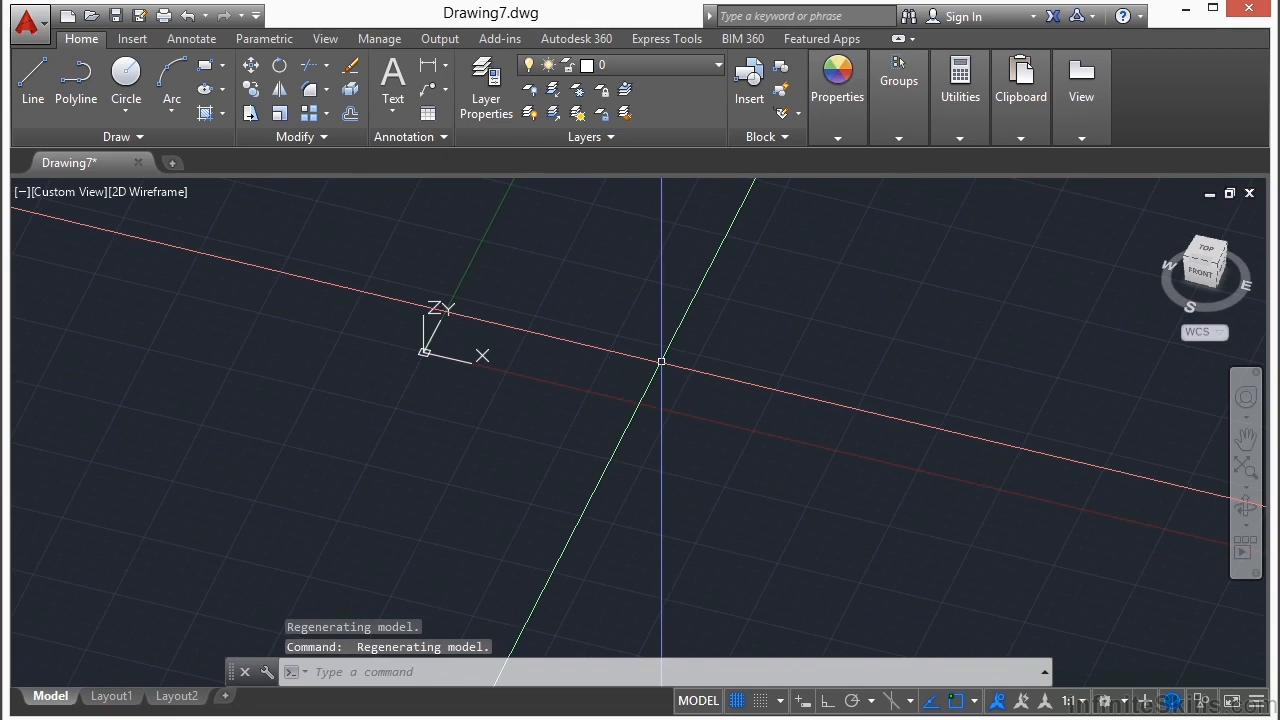
text(plan)
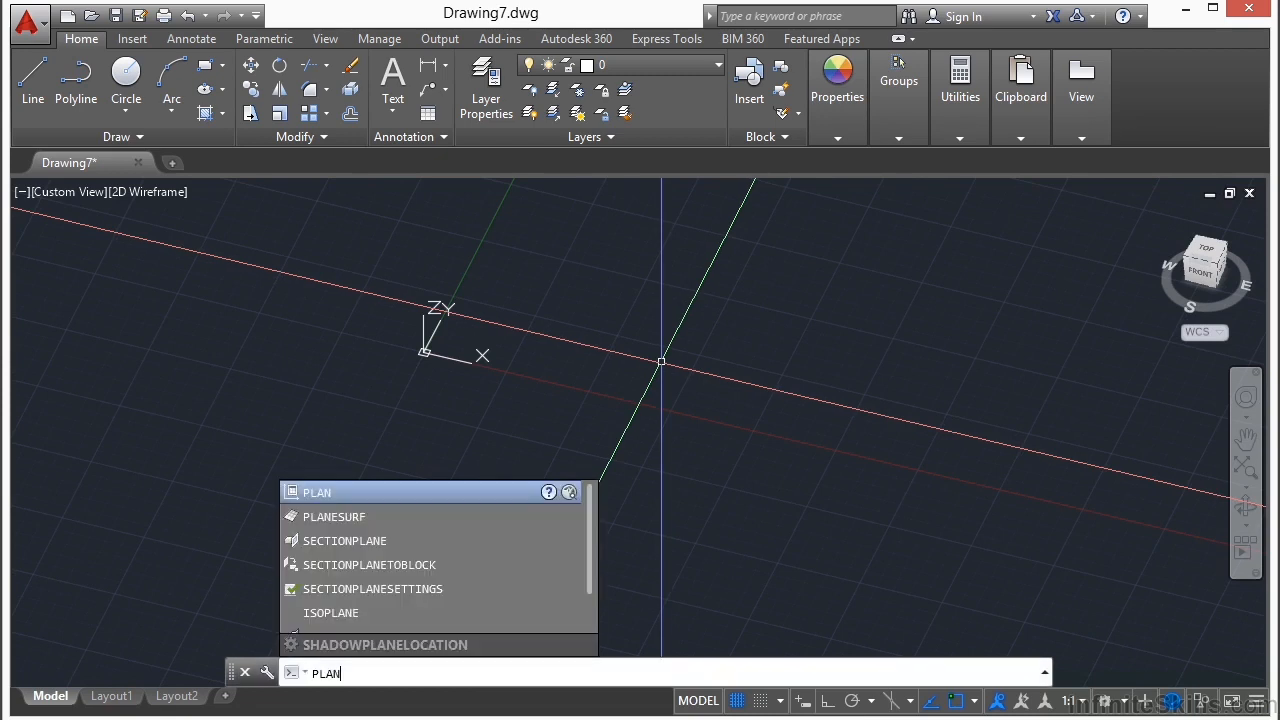
key(Return)
text(w)
key(Return)
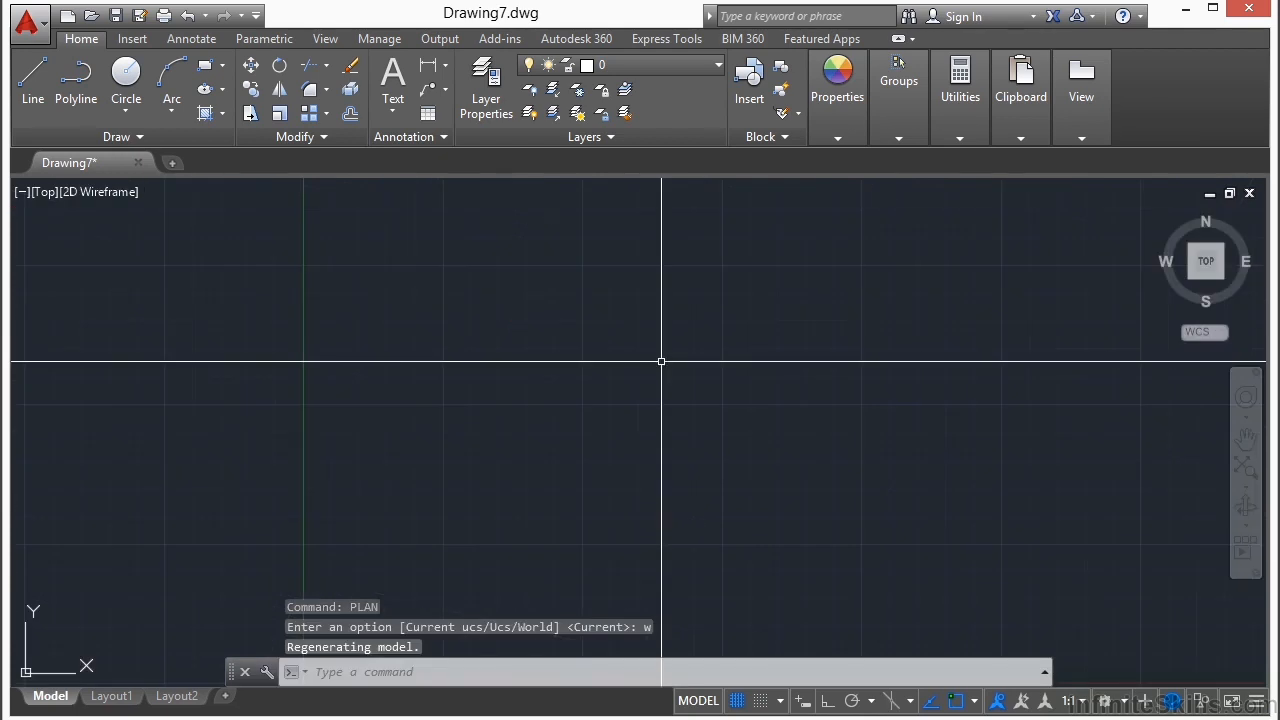
Bring the UCS origin into view and turn on the cursor coordinates display in the status bar.
middle_drag(501, 439, 659, 328)
middle_drag(666, 446, 494, 400)
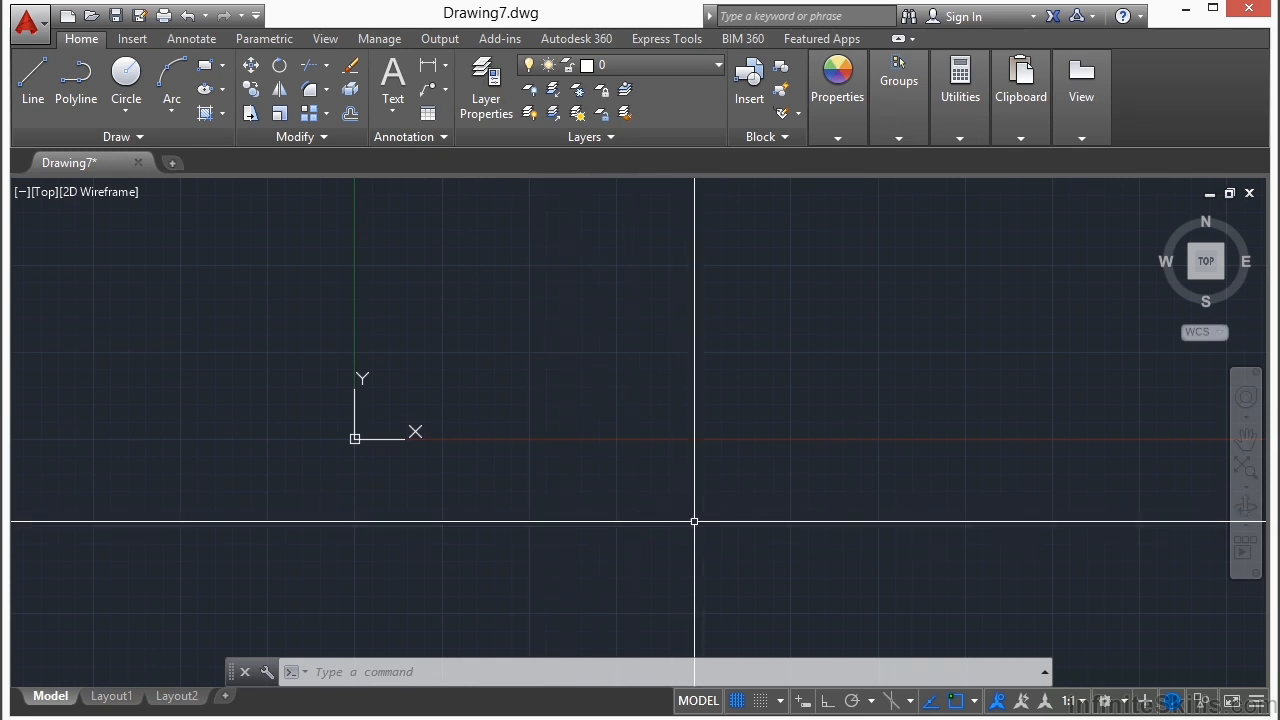
click(1259, 702)
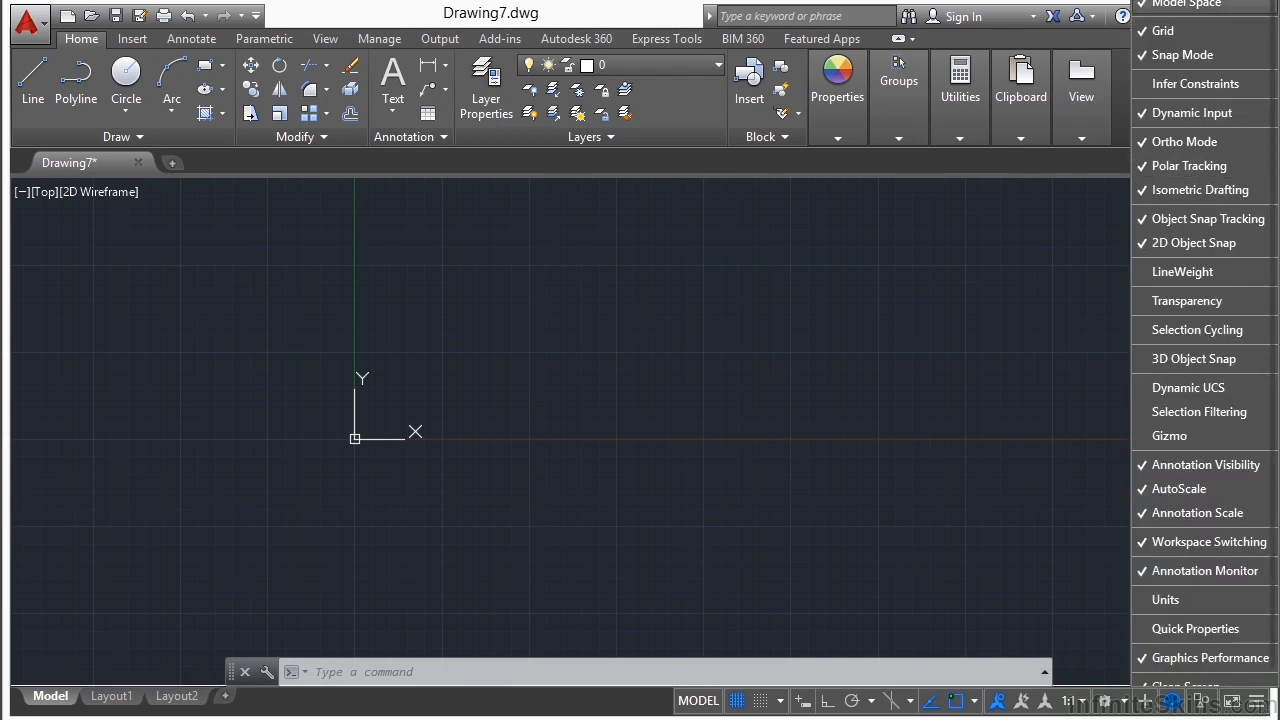
click(1186, 1)
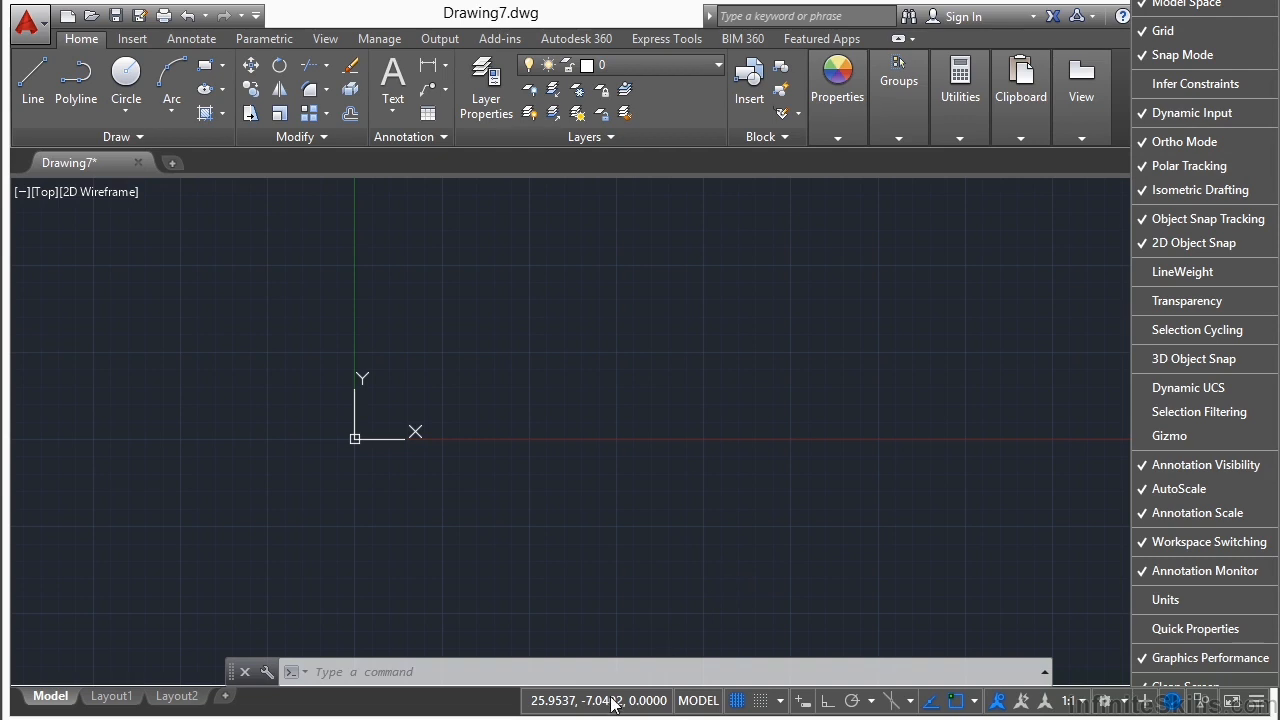
click(734, 549)
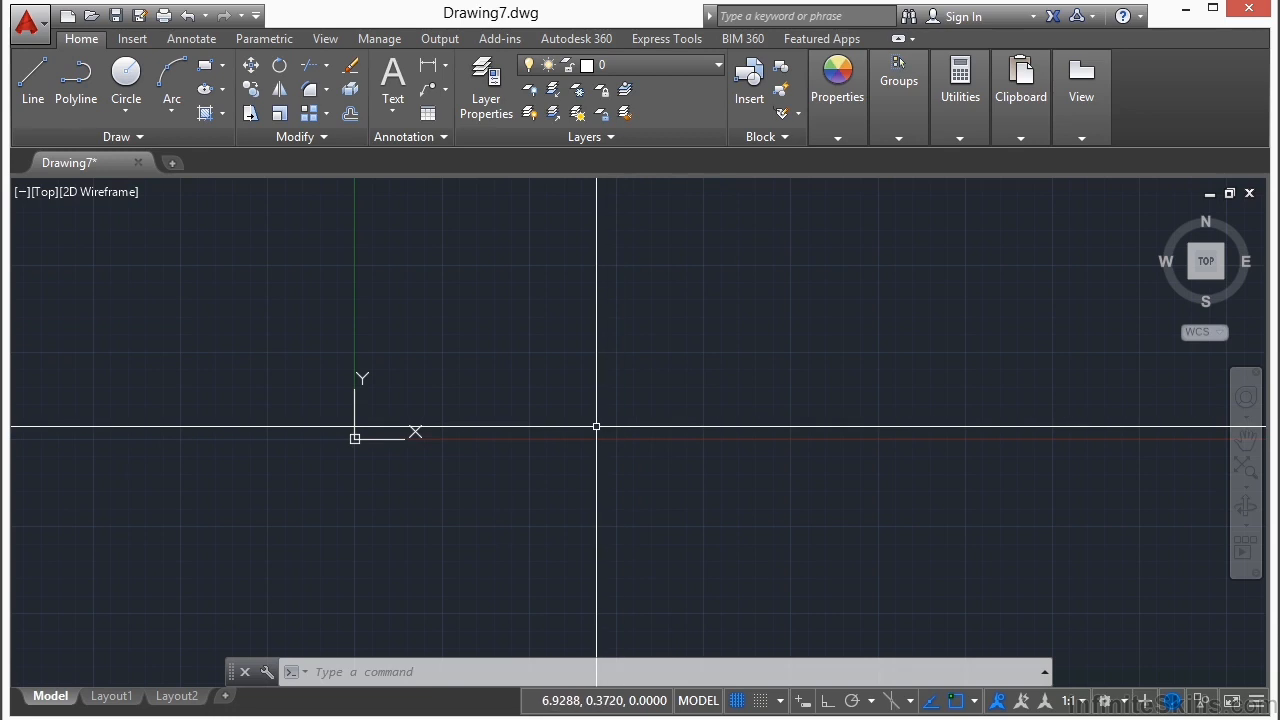
Draw a slanted line above the X axis from about 5.90, 2.86 to about 9.77, 5.07.
text(l)
key(Return)
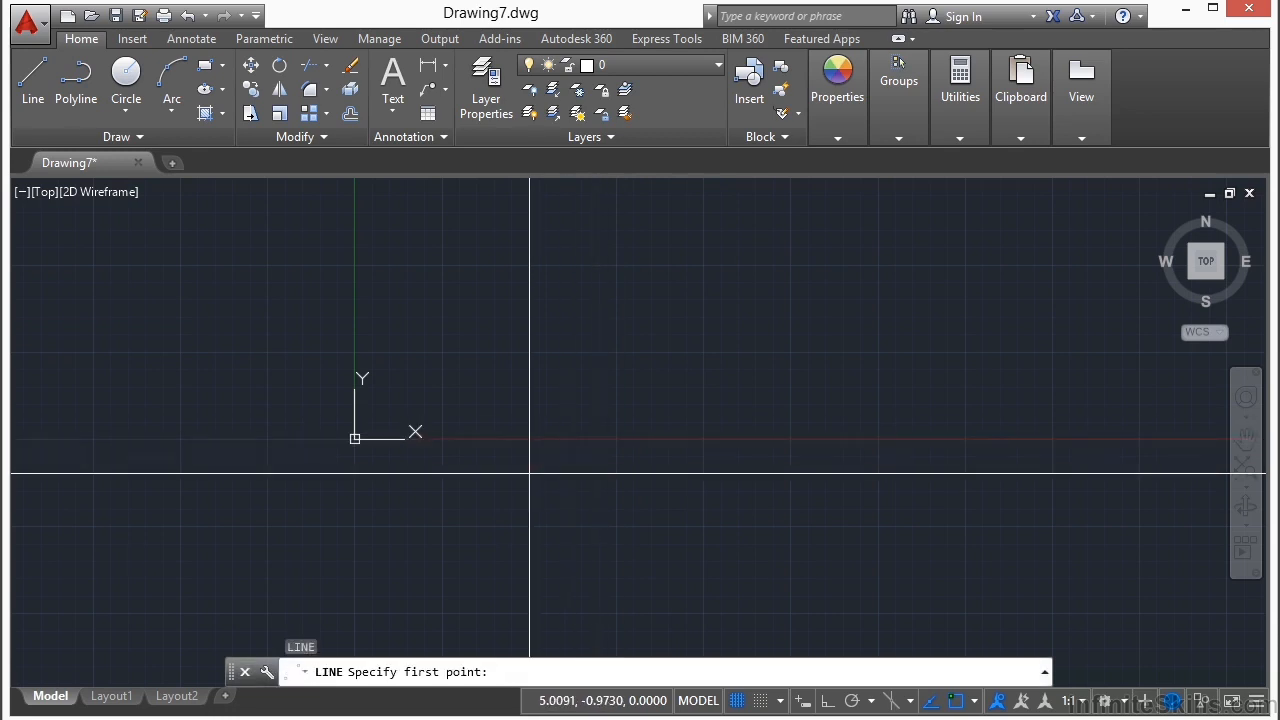
click(560, 338)
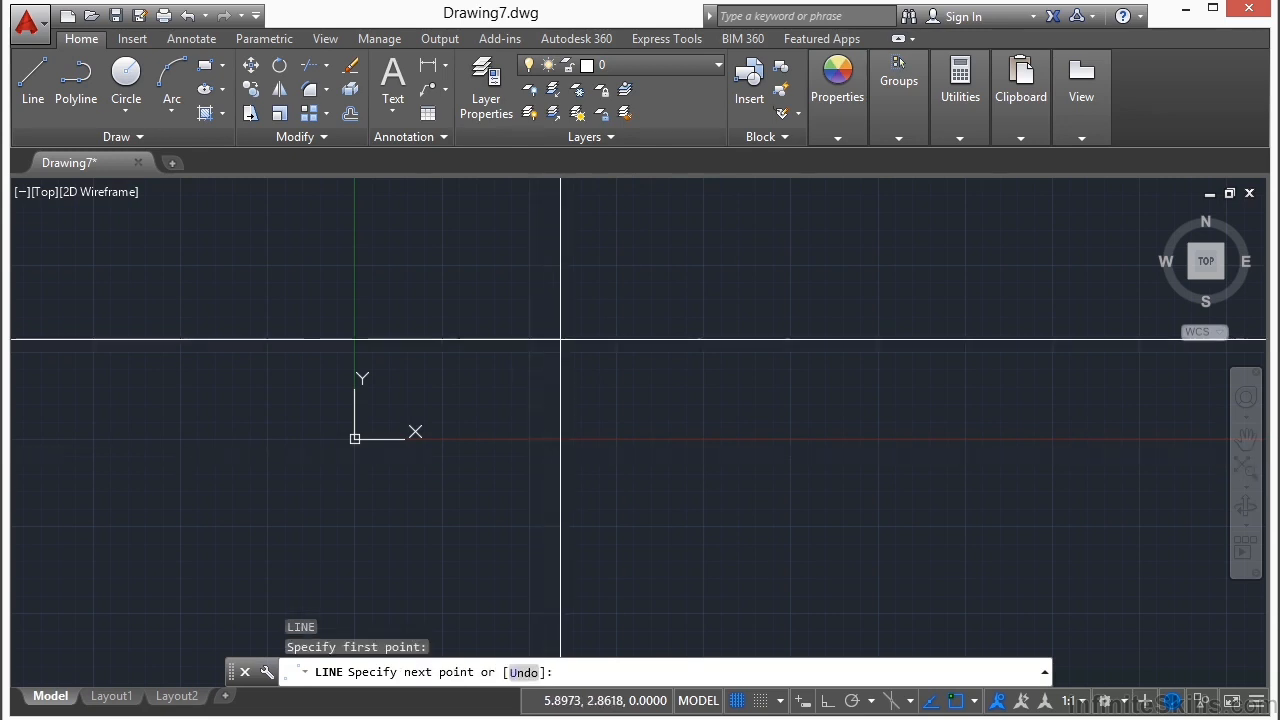
click(696, 264)
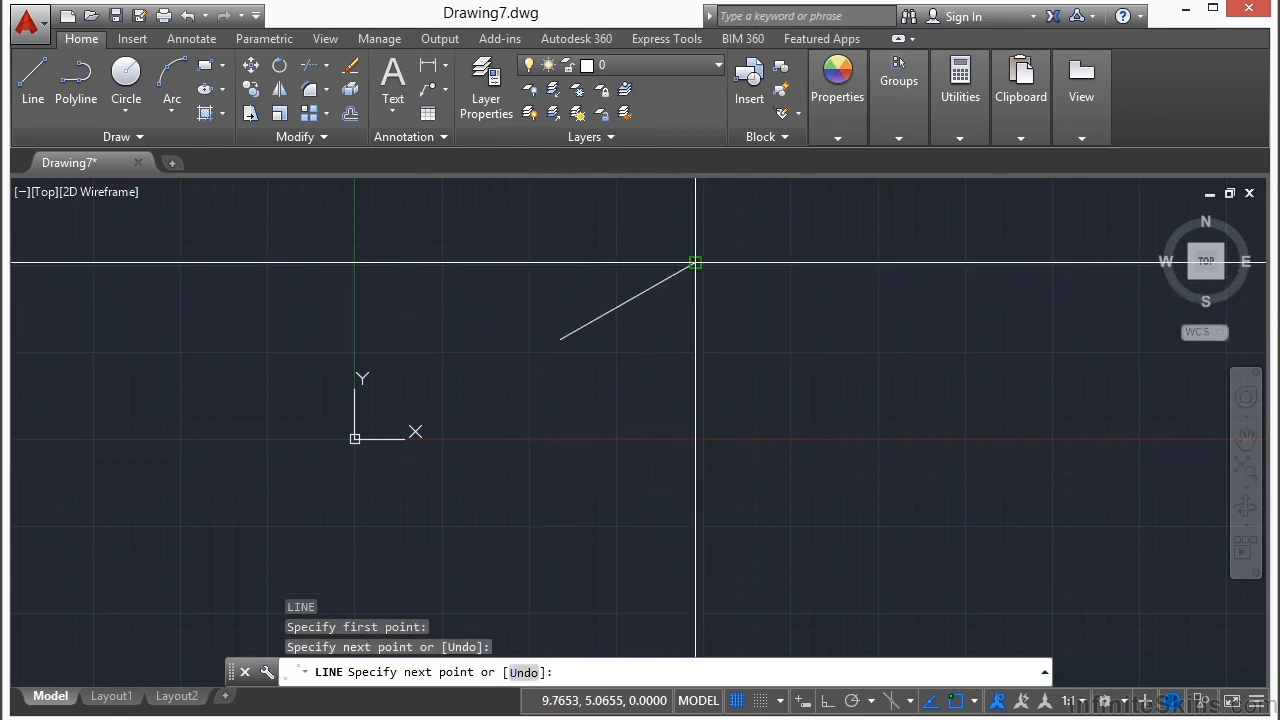
key(Return)
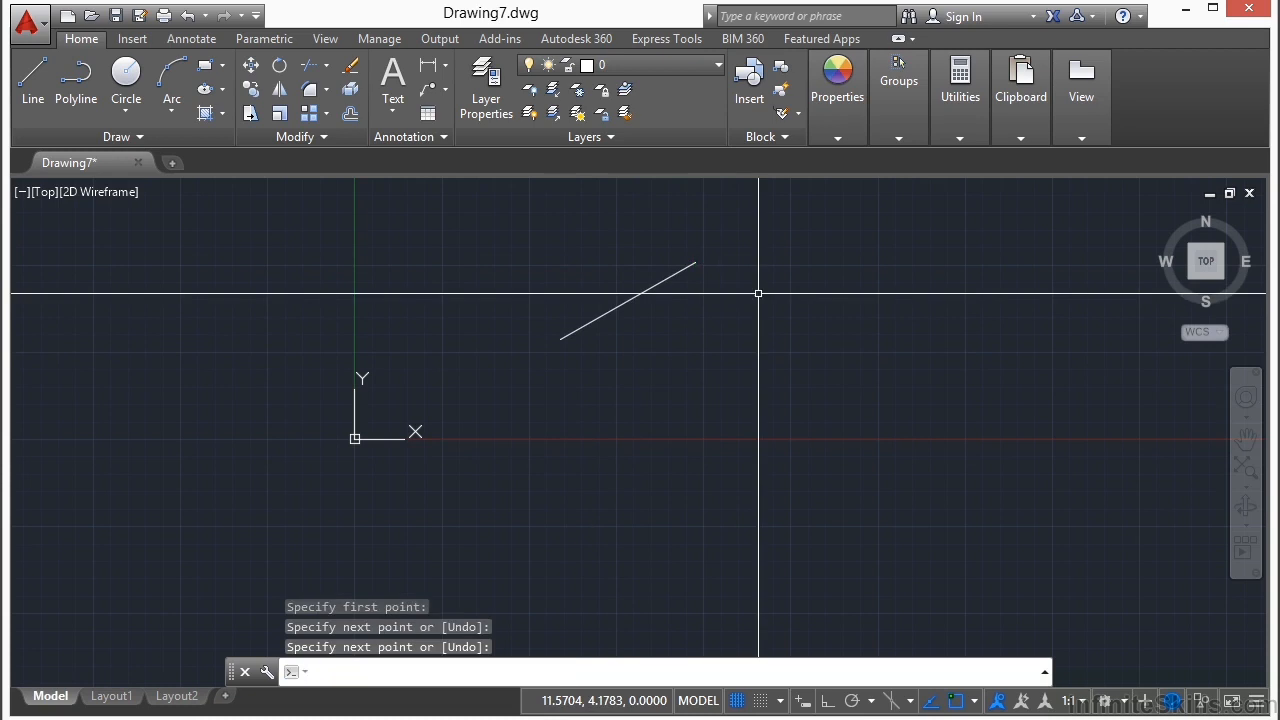
Draw a 5-unit horizontal line below the slanted line with Ortho on, starting at about 7.93, 1.00.
key(Return)
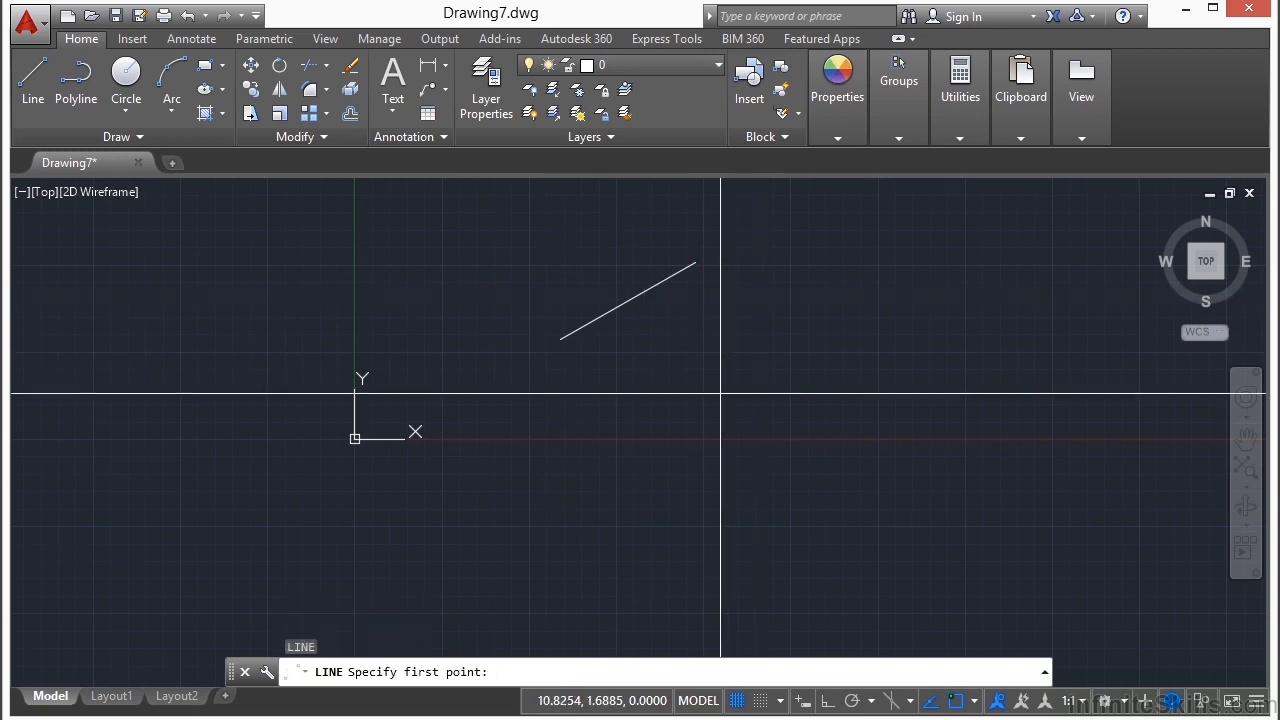
click(631, 404)
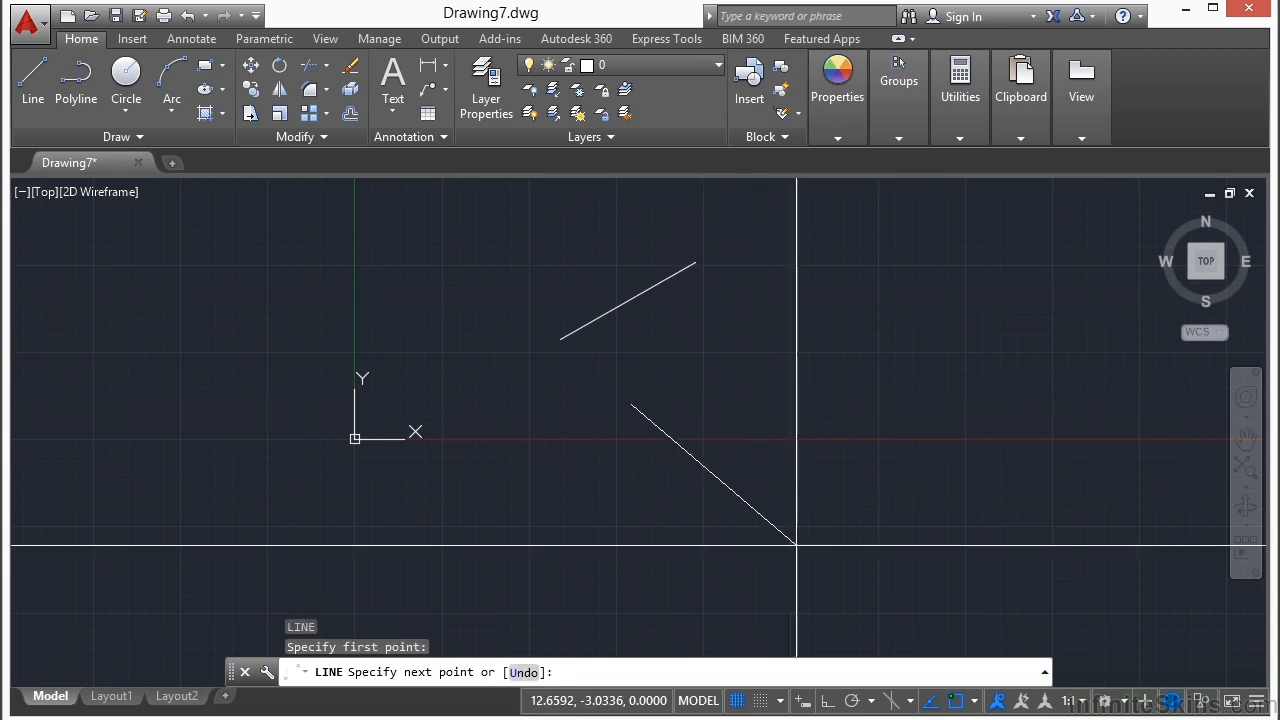
click(828, 706)
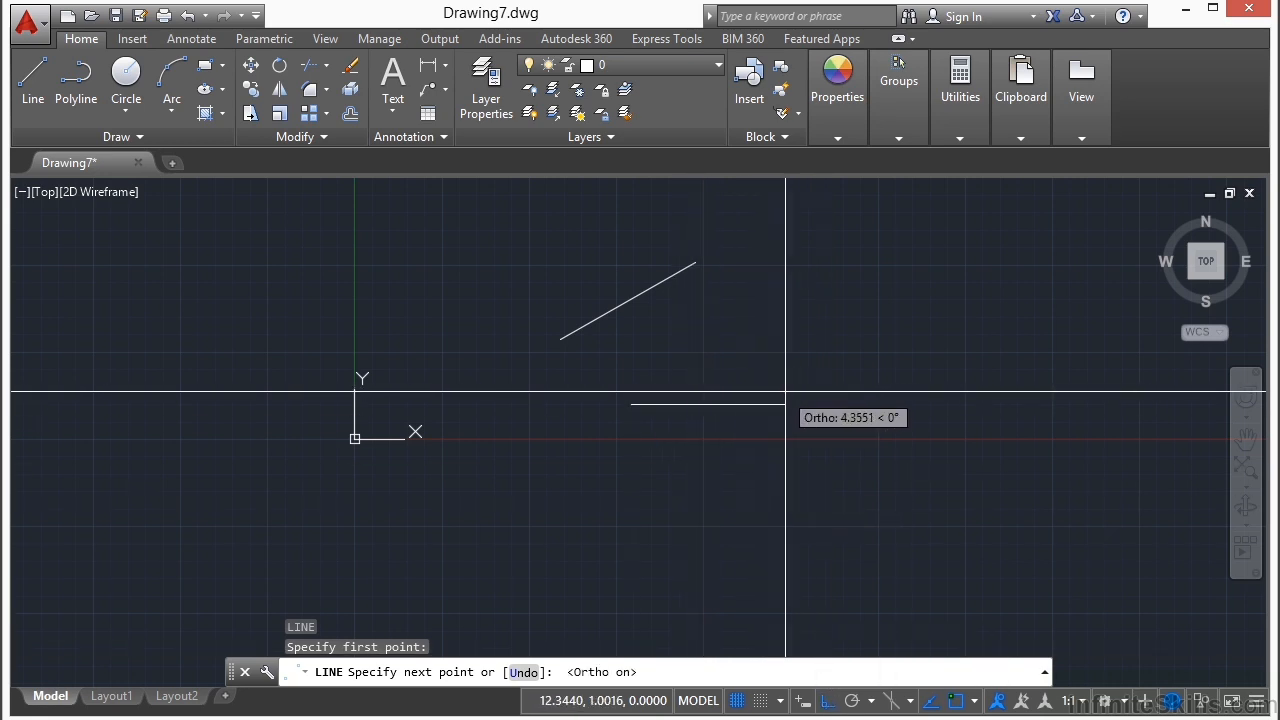
text(5)
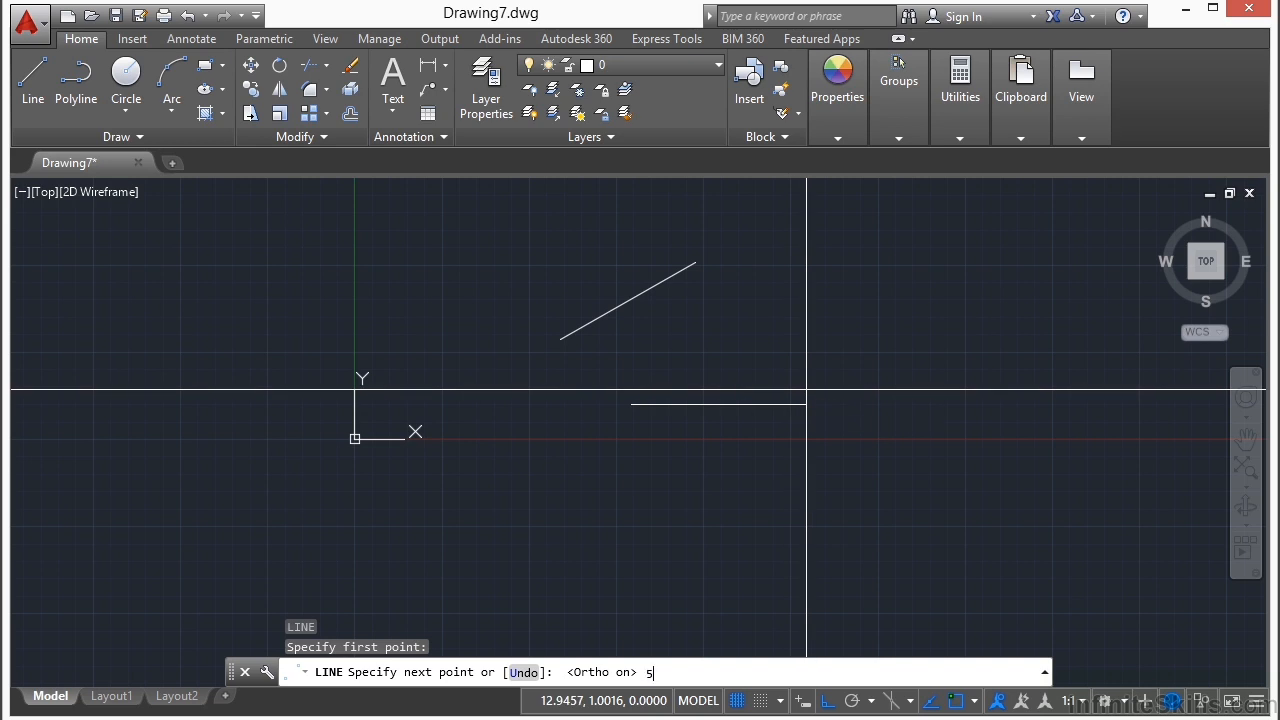
key(Return)
key(Return)
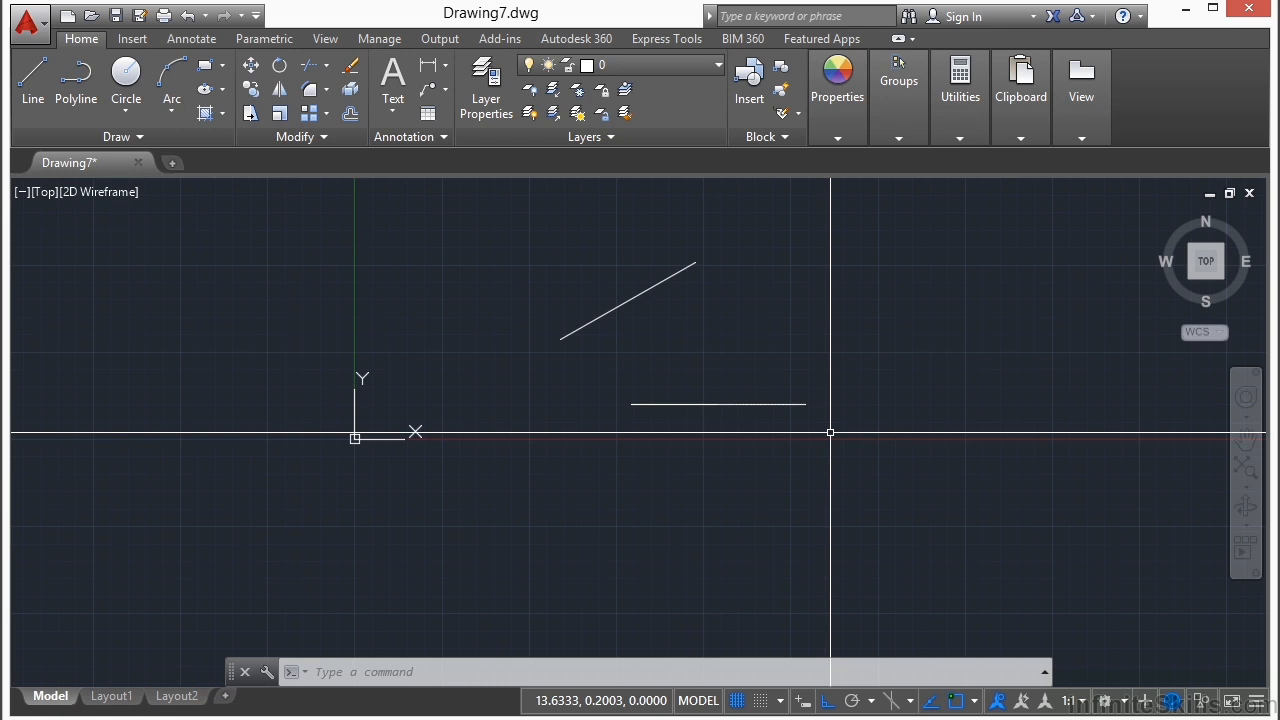
Select the horizontal line and check the coordinates of both its endpoints.
click(754, 367)
click(726, 421)
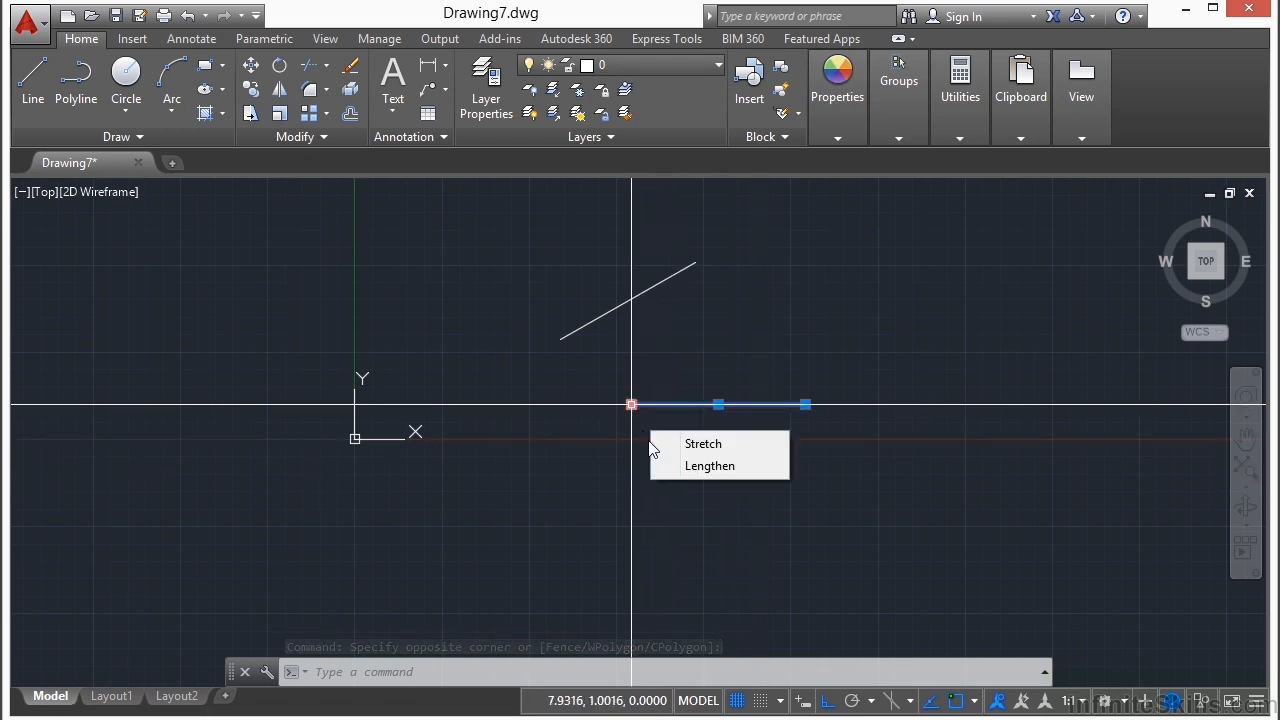
mouse_move(631, 405)
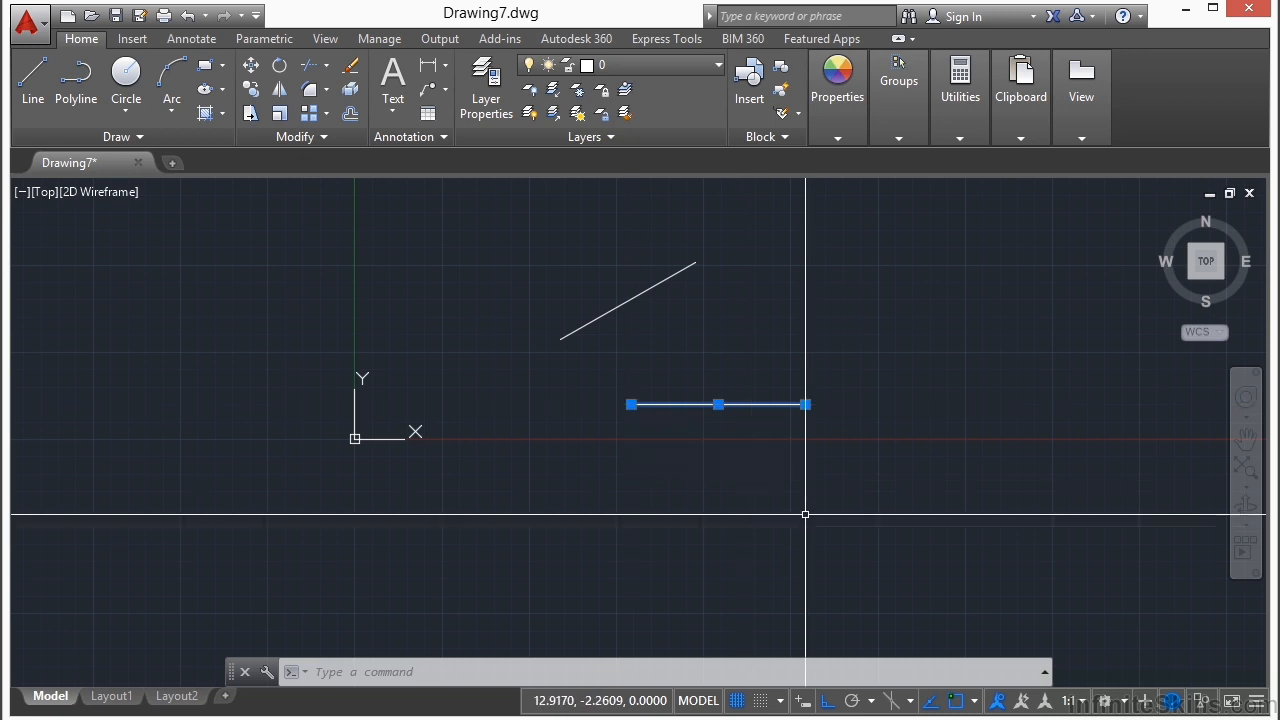
mouse_move(806, 405)
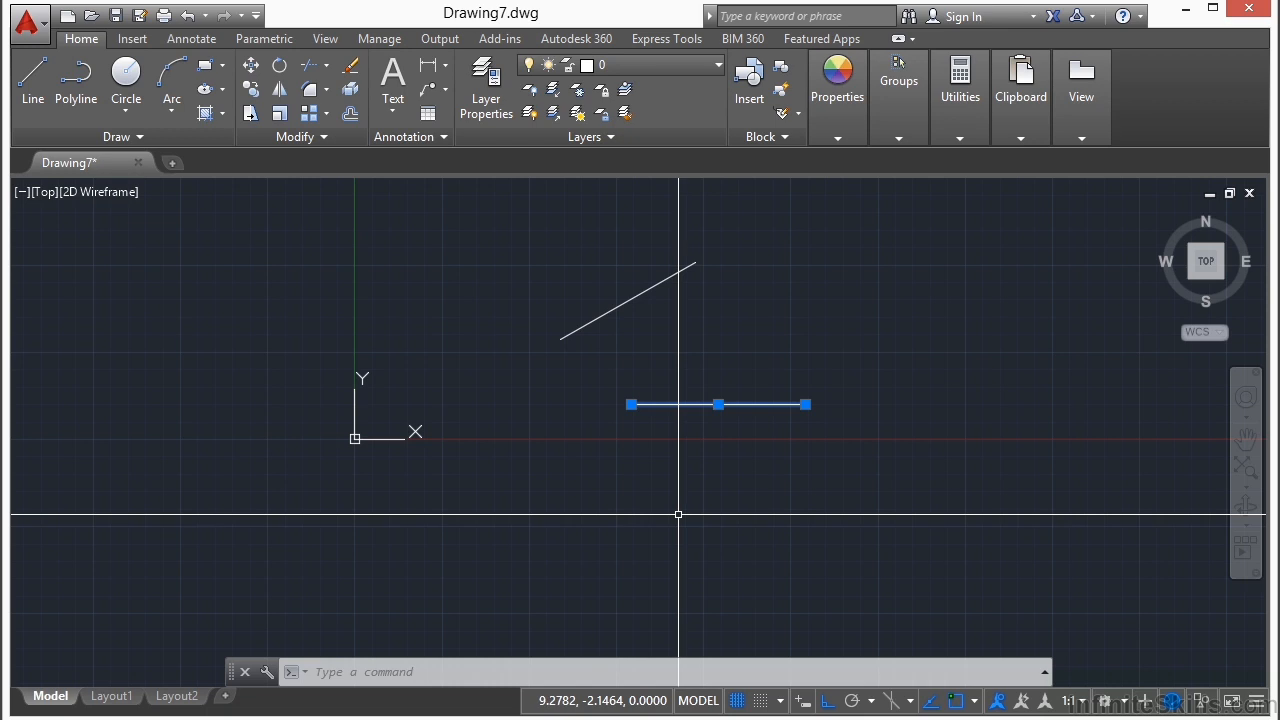
Toggle the drawing grid and Snap mode off and on, leaving both turned on.
key(F7)
key(F7)
key(F7)
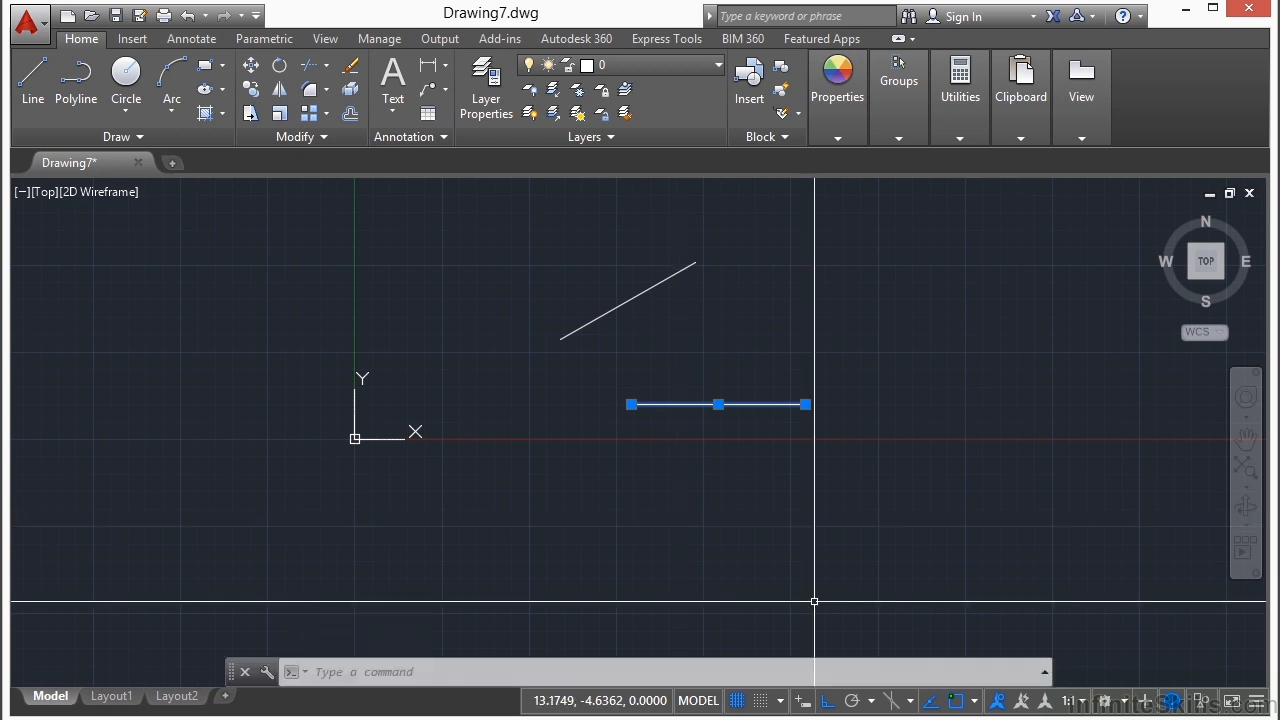
key(F9)
key(F9)
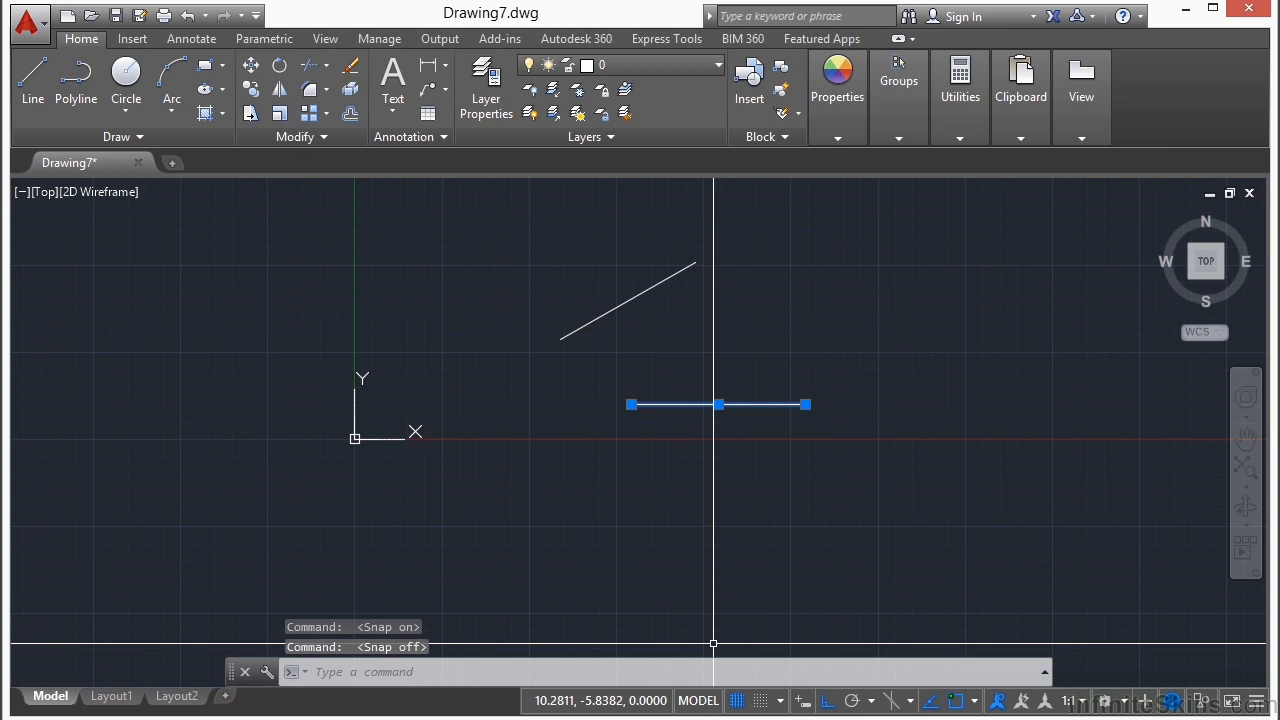
click(766, 704)
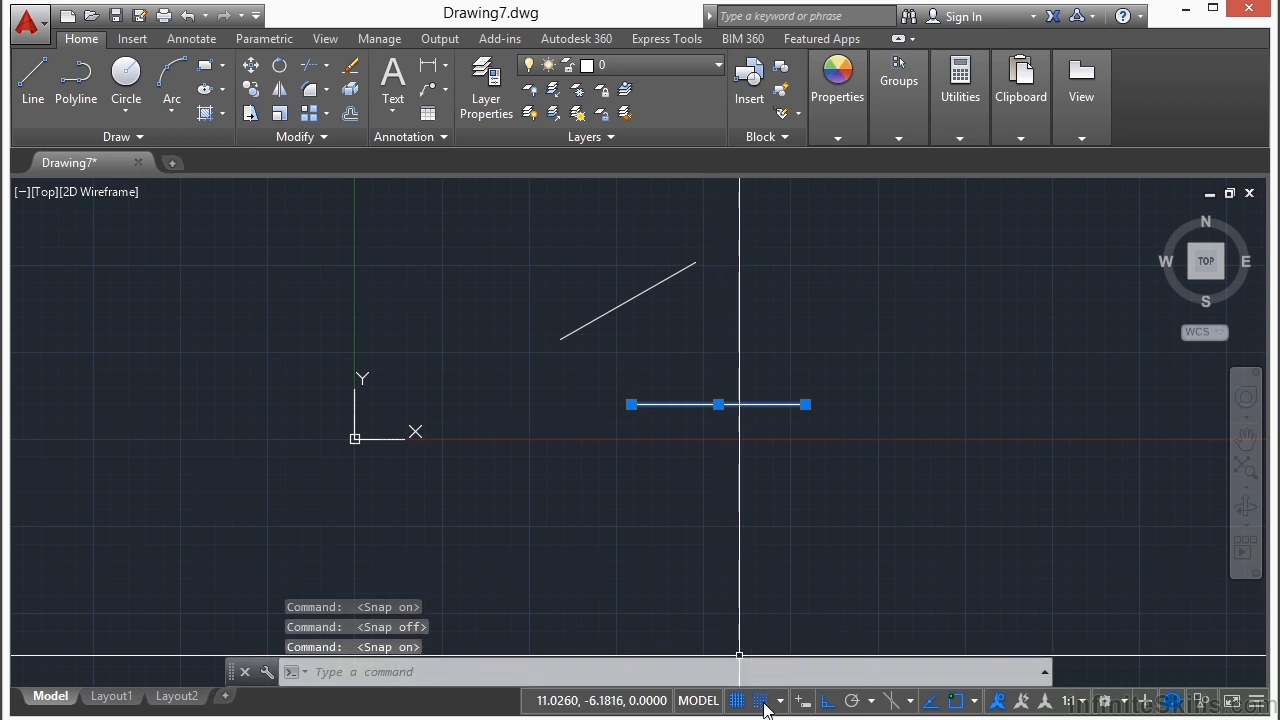
click(762, 701)
click(765, 704)
click(741, 702)
click(741, 702)
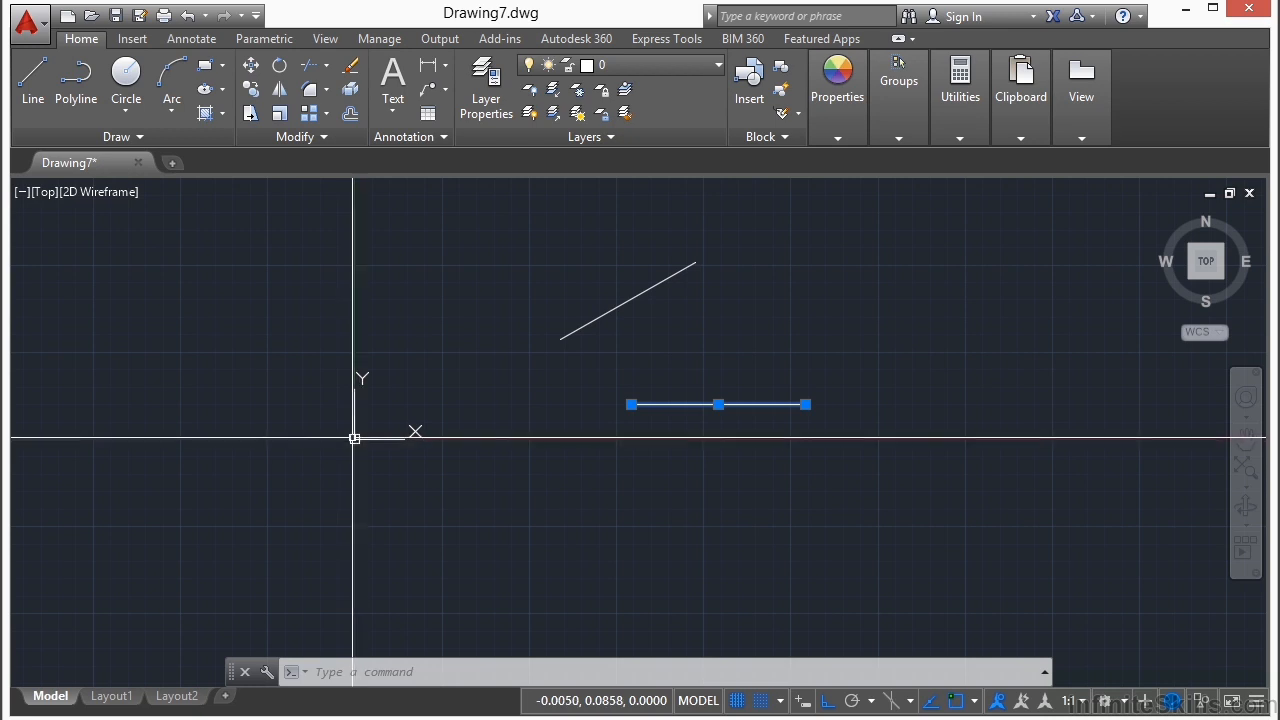
Draw a line from the origin 0,0 to the point 3,4 with Ortho turned off.
scroll(355, 439, up, 5)
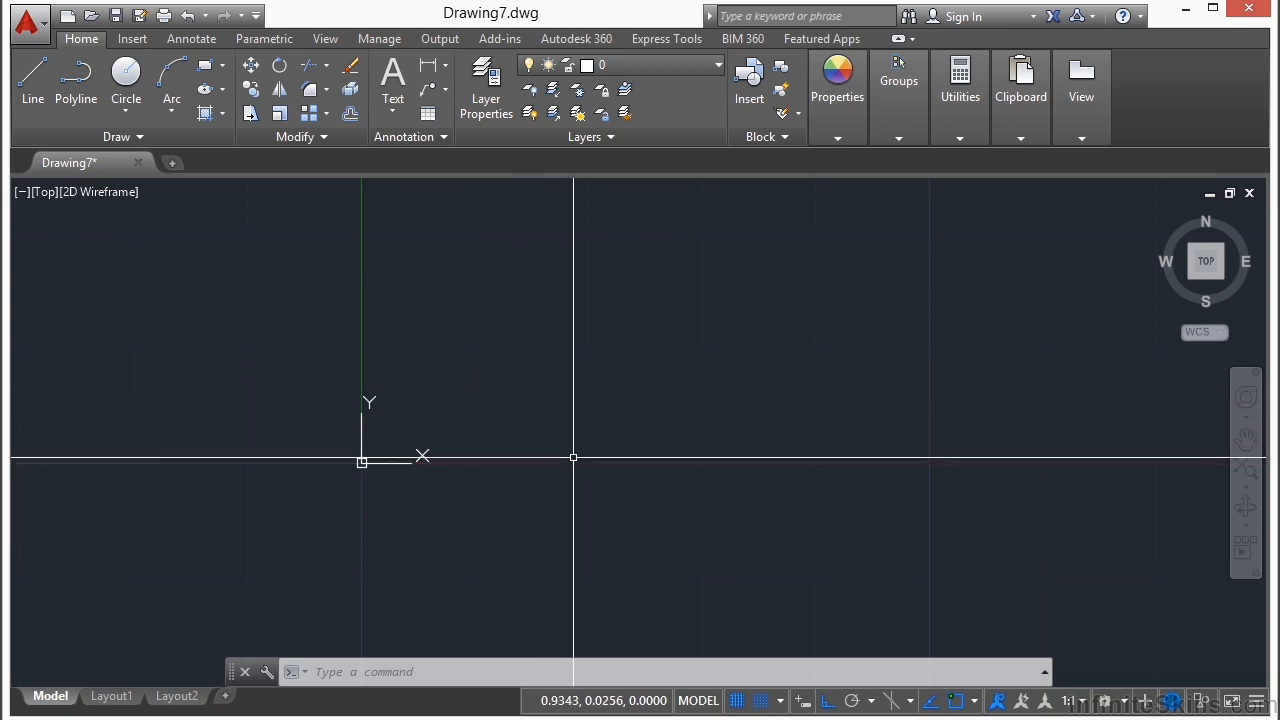
scroll(460, 468, down, 3)
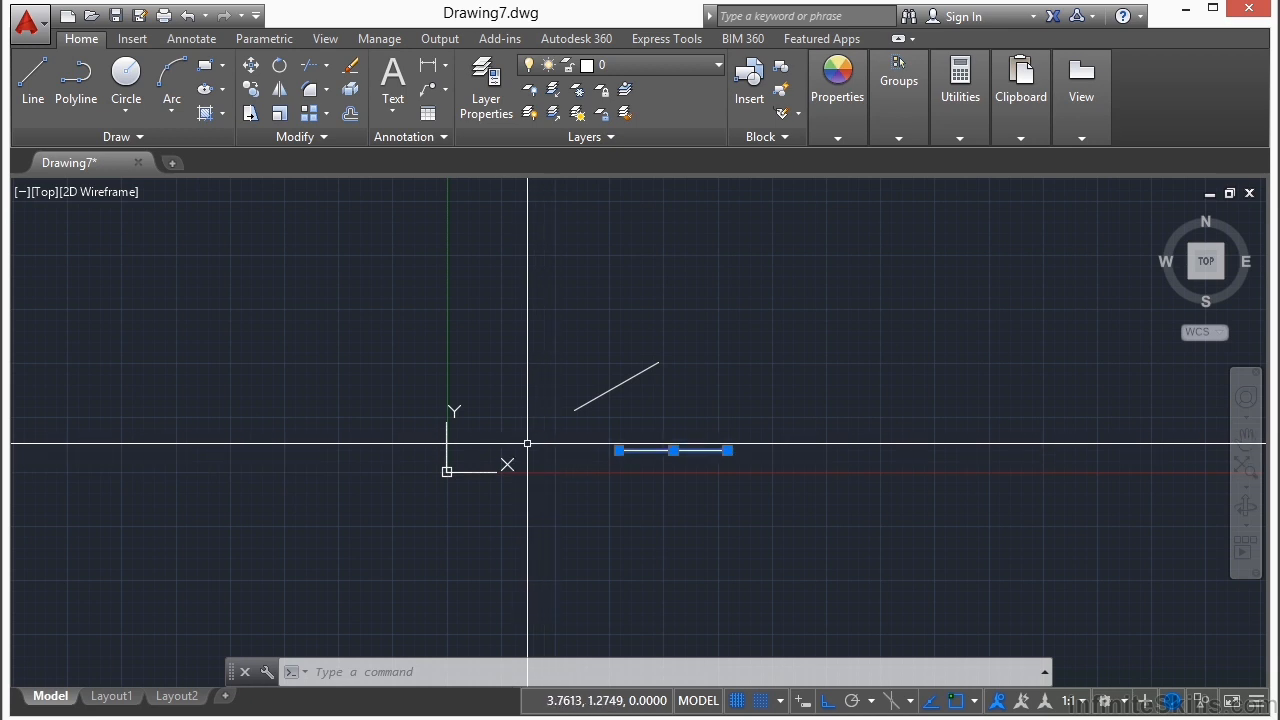
text(l)
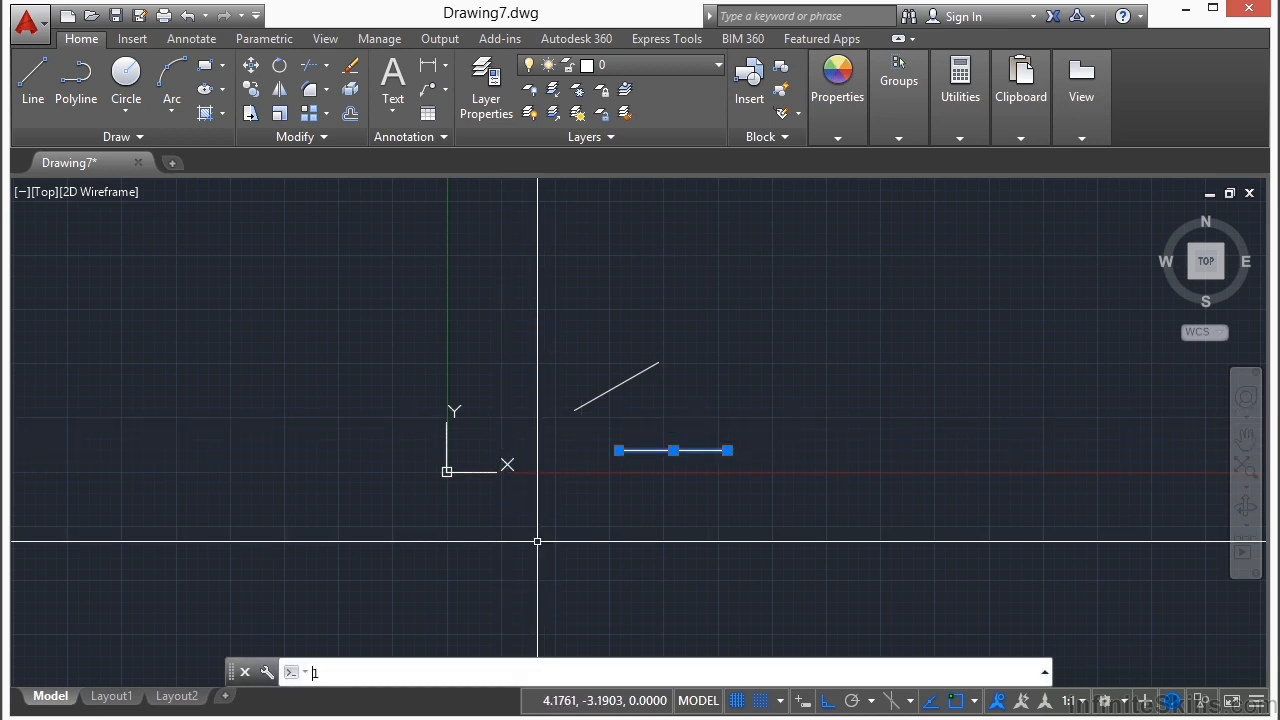
key(Return)
text(0,0)
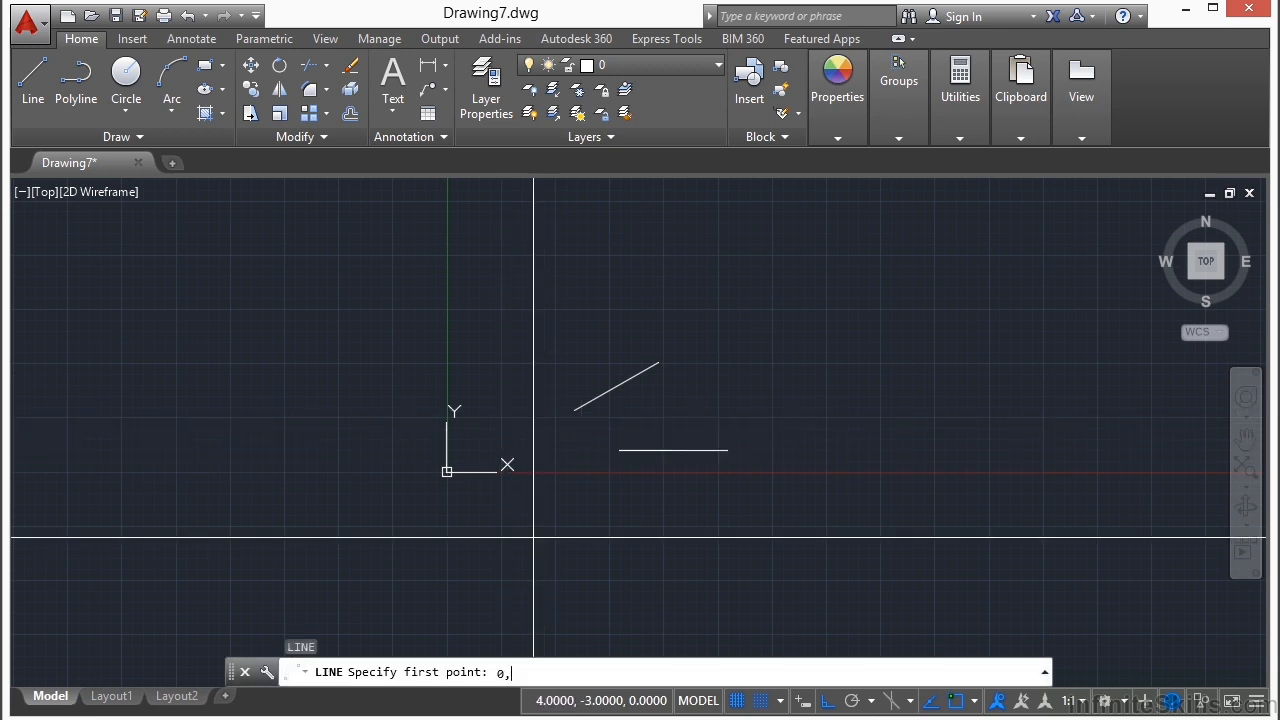
key(Return)
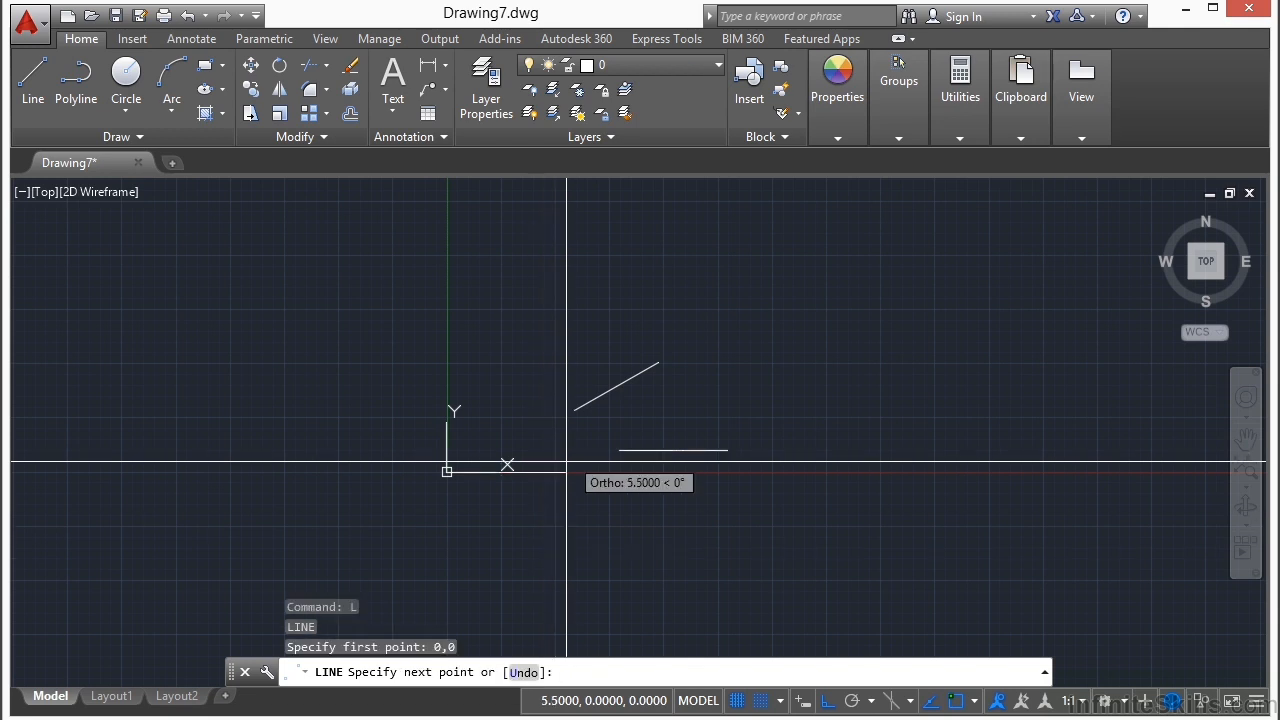
key(F8)
scroll(513, 416, up, 4)
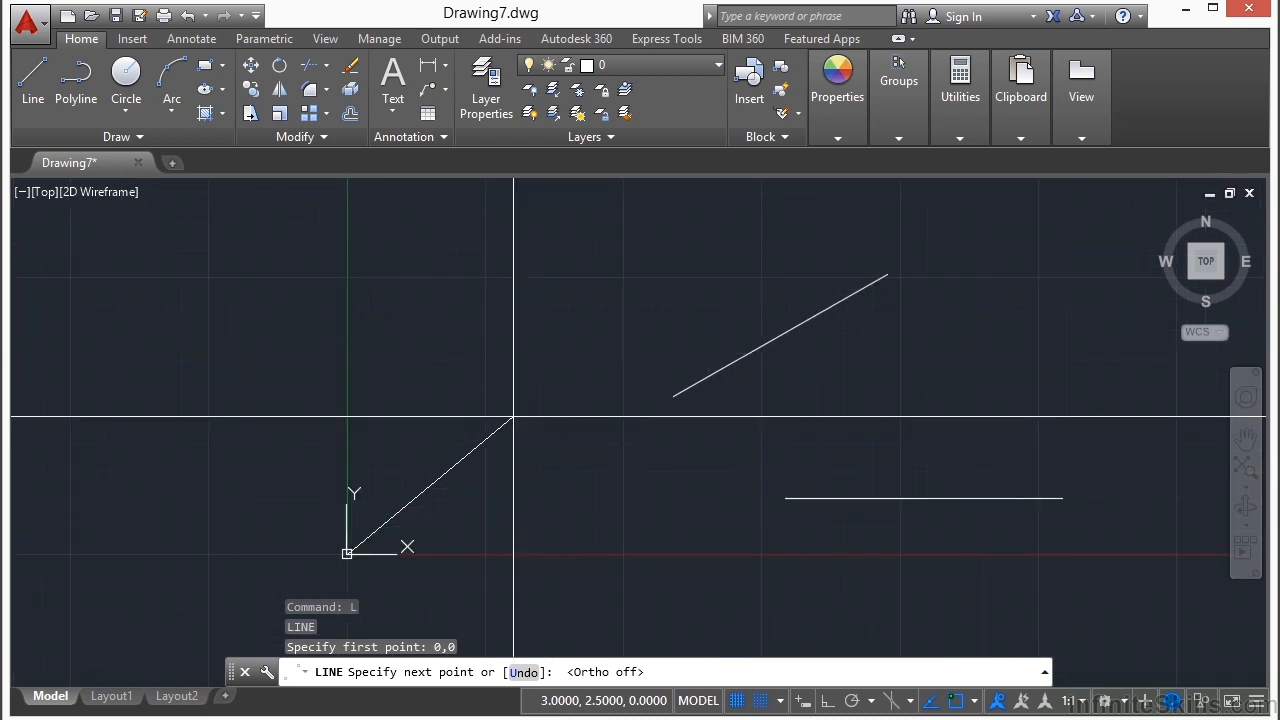
text(3,4)
key(Return)
key(Return)
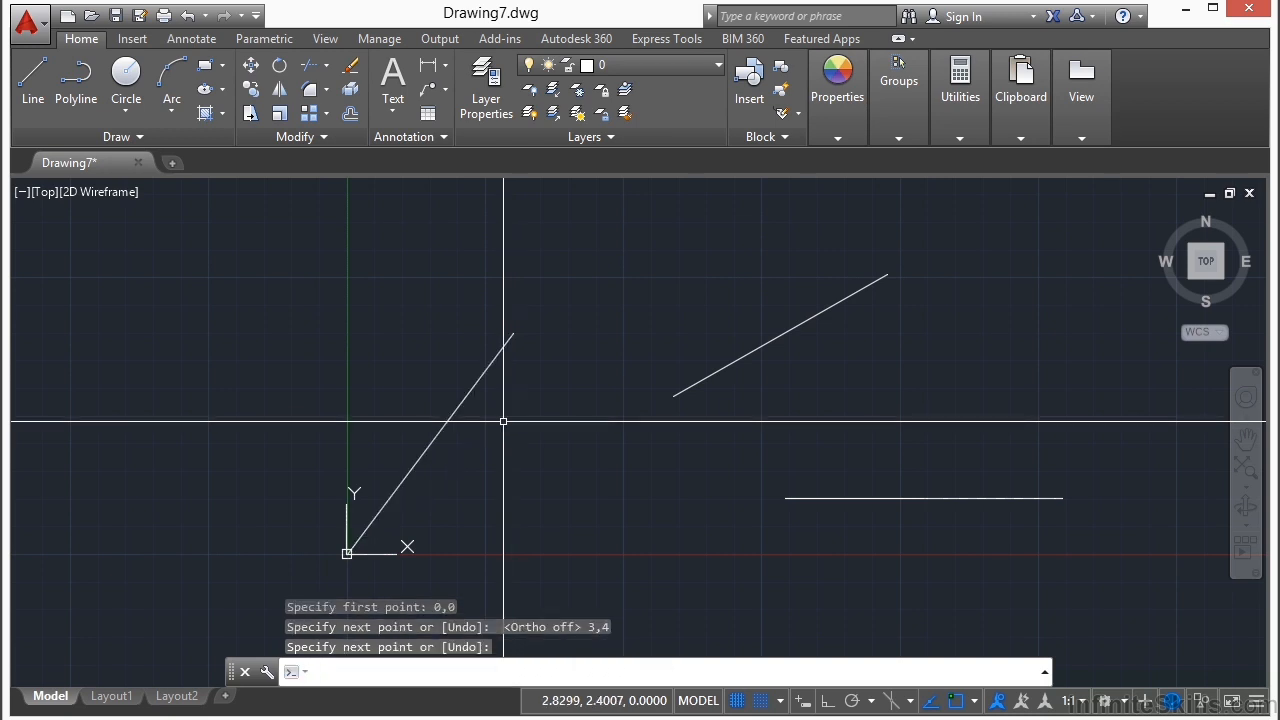
Select the line that starts at the origin to examine its two endpoints, and clear the selection.
click(501, 357)
click(485, 373)
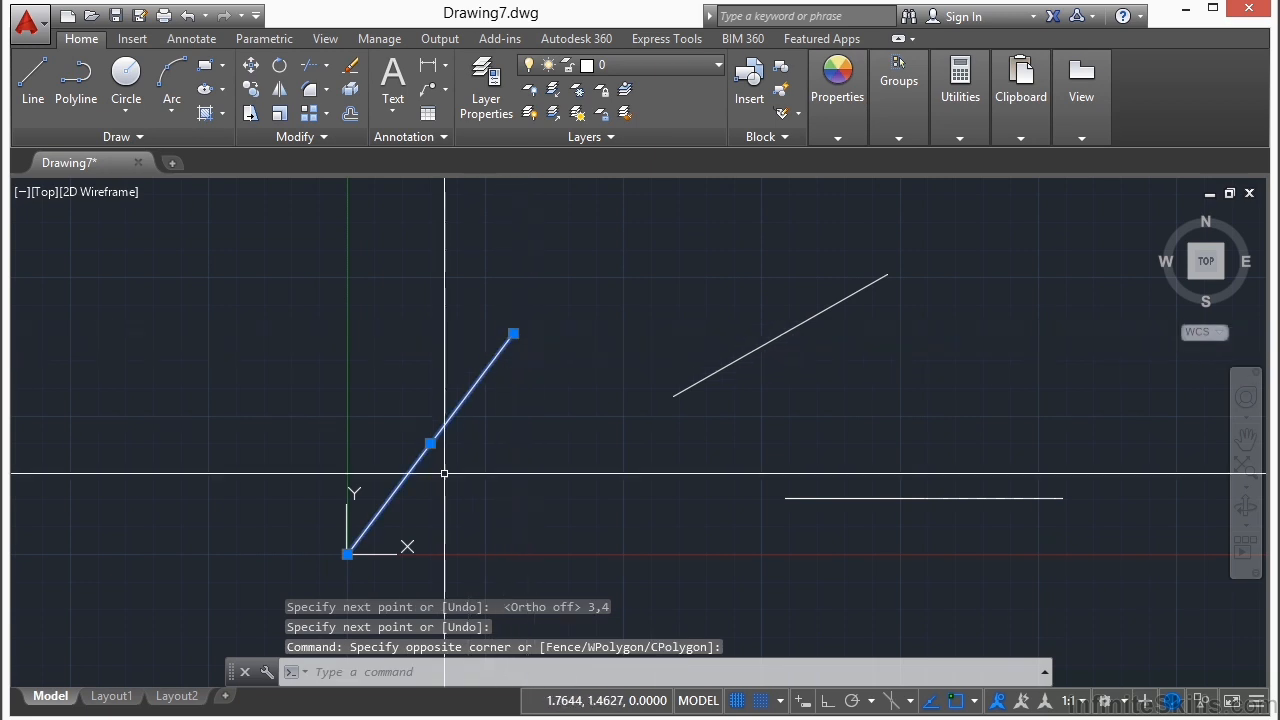
mouse_move(348, 553)
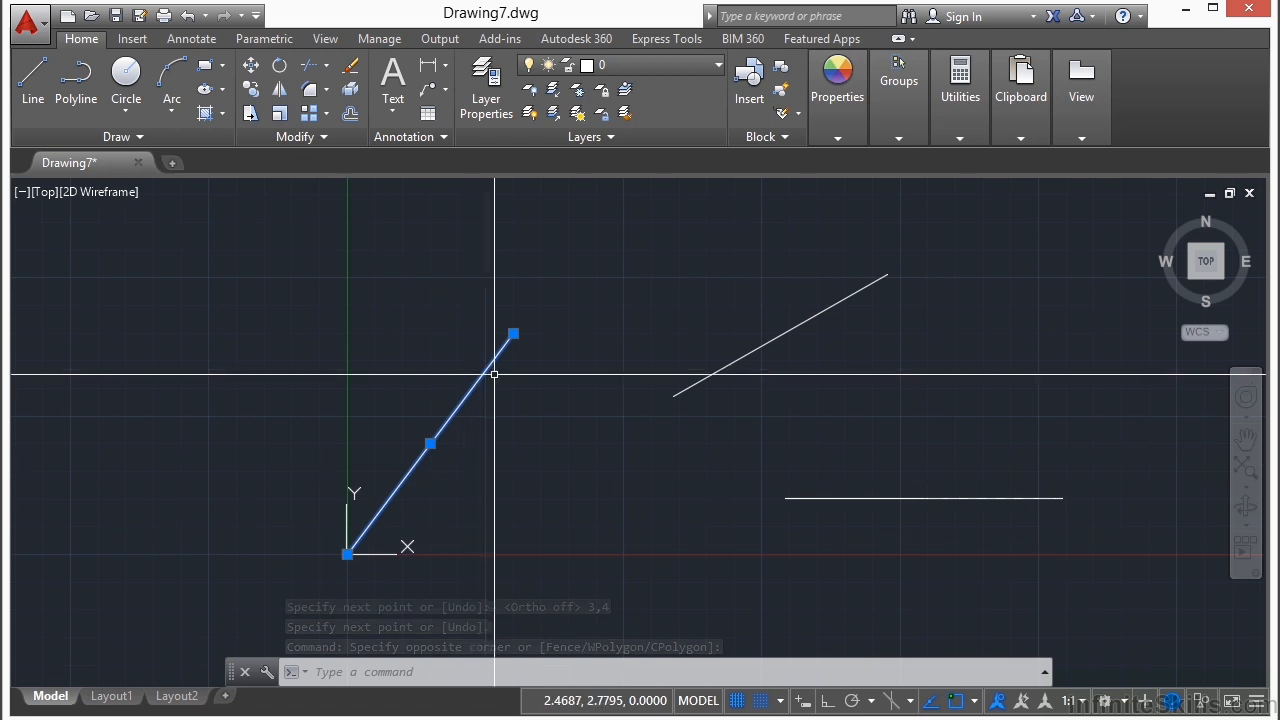
mouse_move(513, 333)
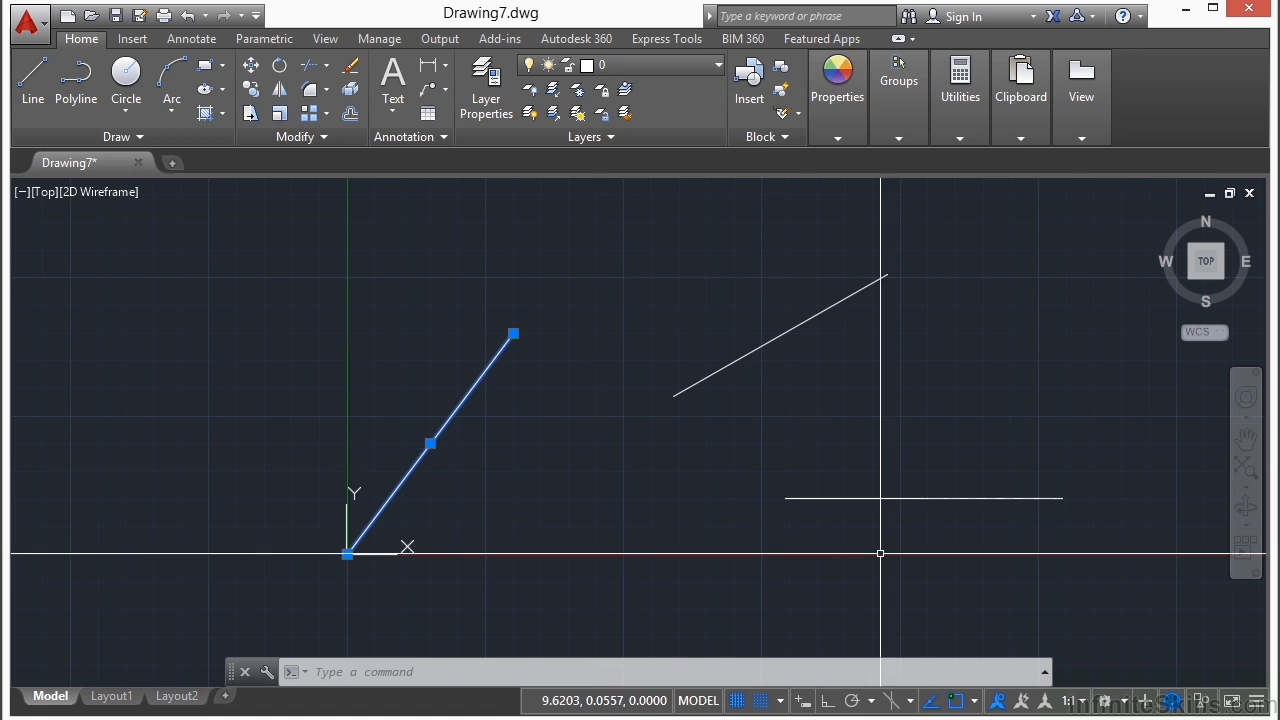
click(618, 445)
key(Escape)
Draw a line from 0,0 with a length of 4, using dynamic input for the coordinates and the length.
text(l)
key(Return)
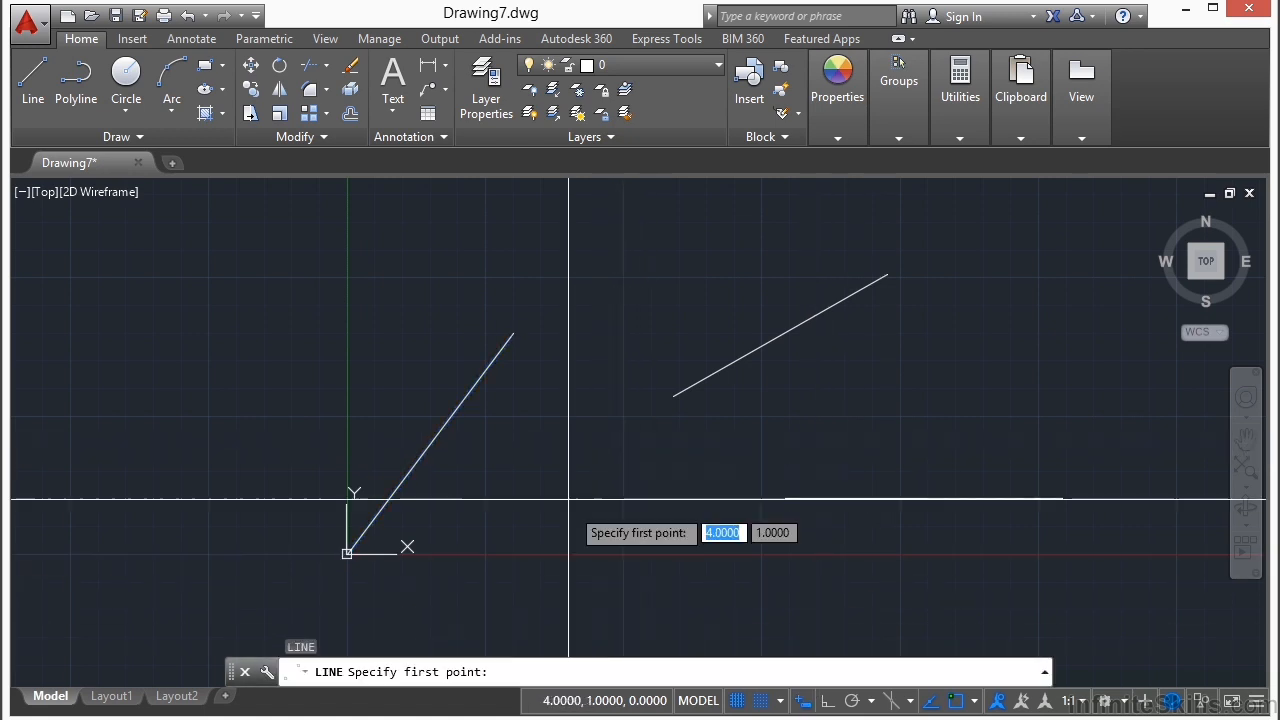
text(0)
key(Tab)
text(0)
key(Return)
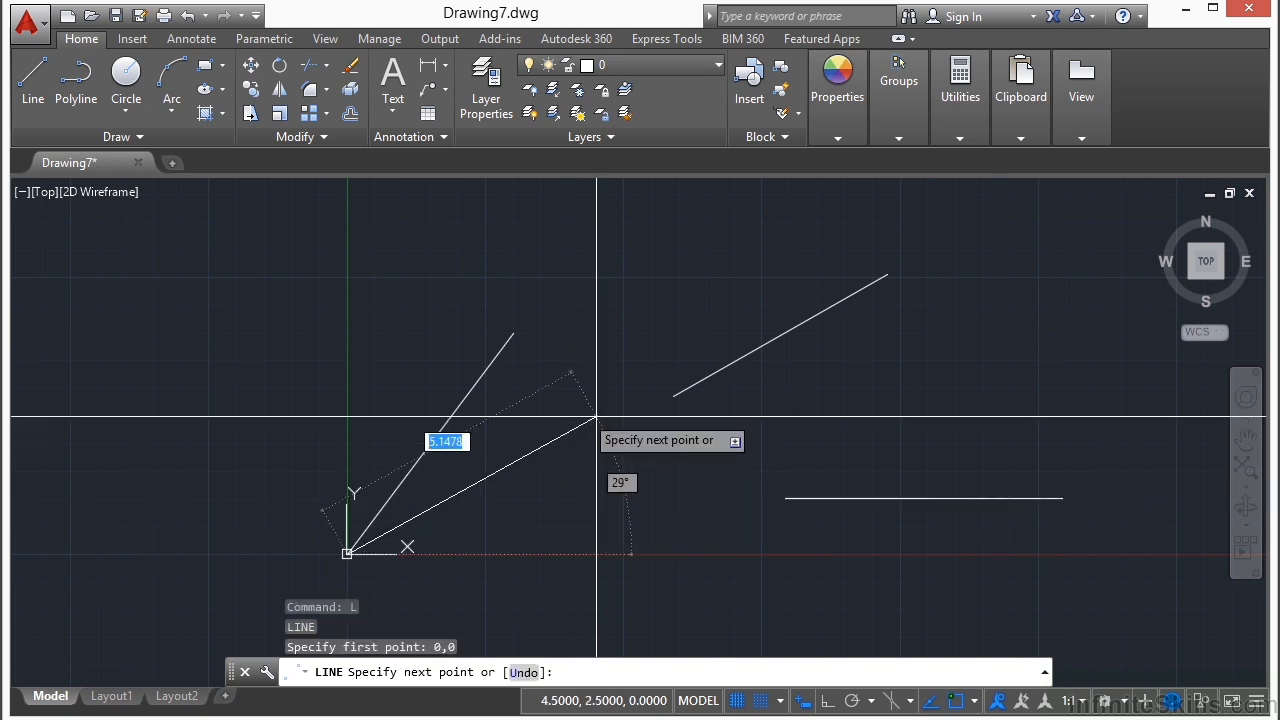
text(4)
key(Tab)
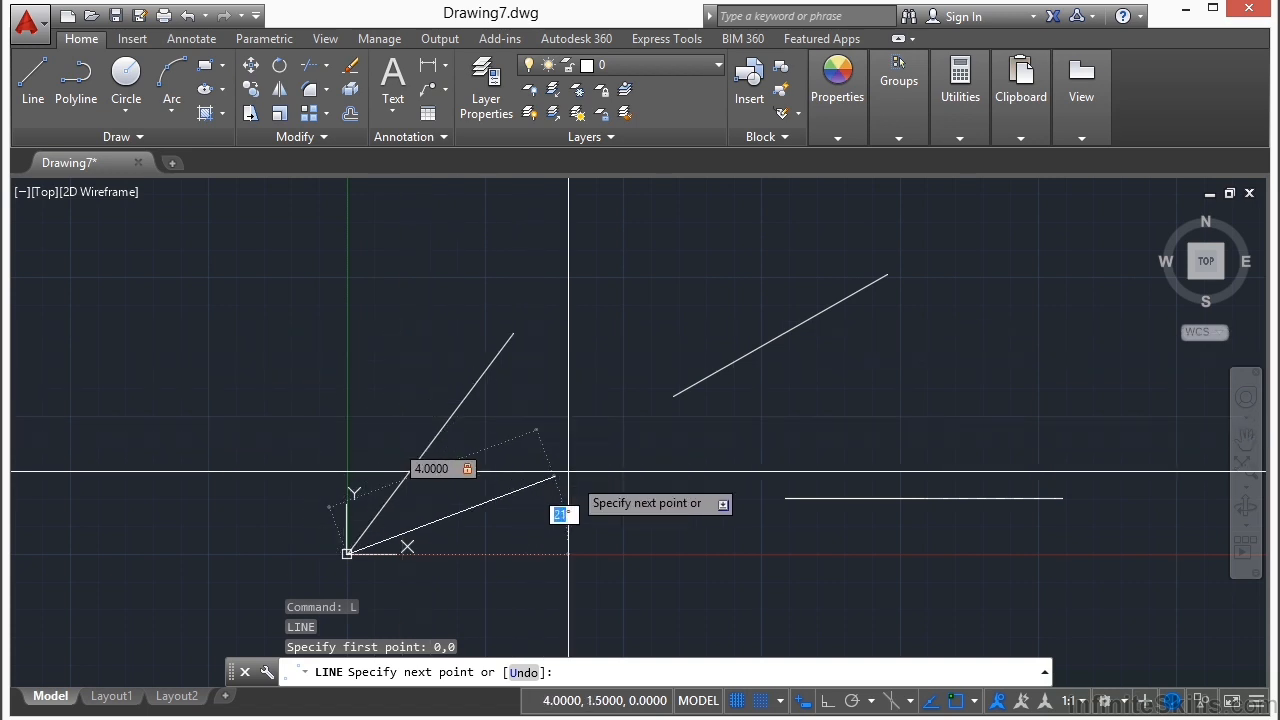
key(Return)
key(Return)
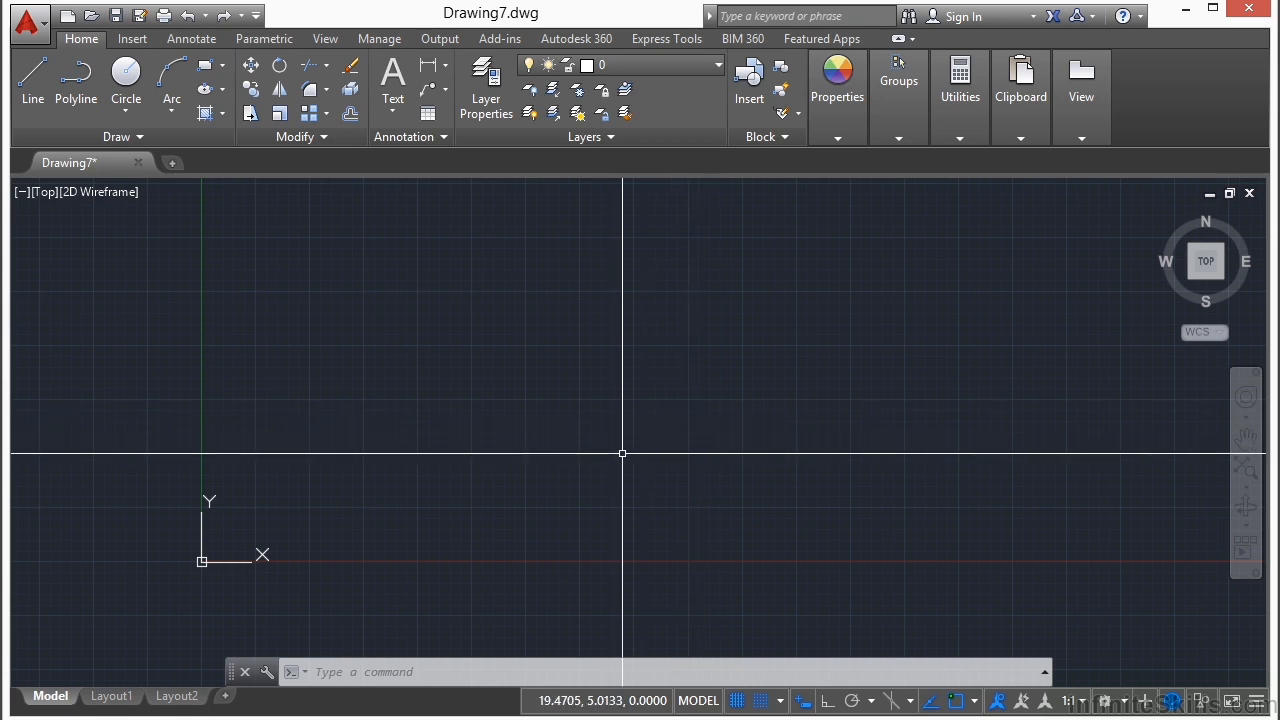
Run the UCS command and accept the default World coordinate system.
text(UCS)
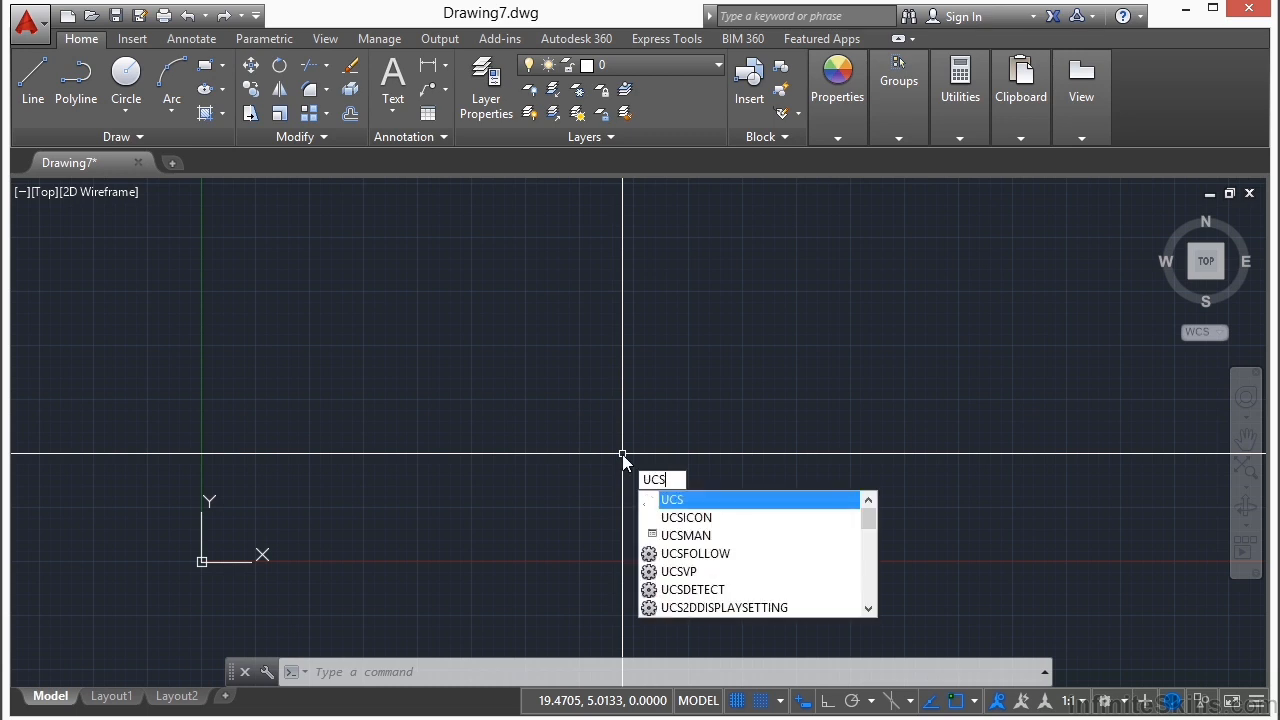
key(Return)
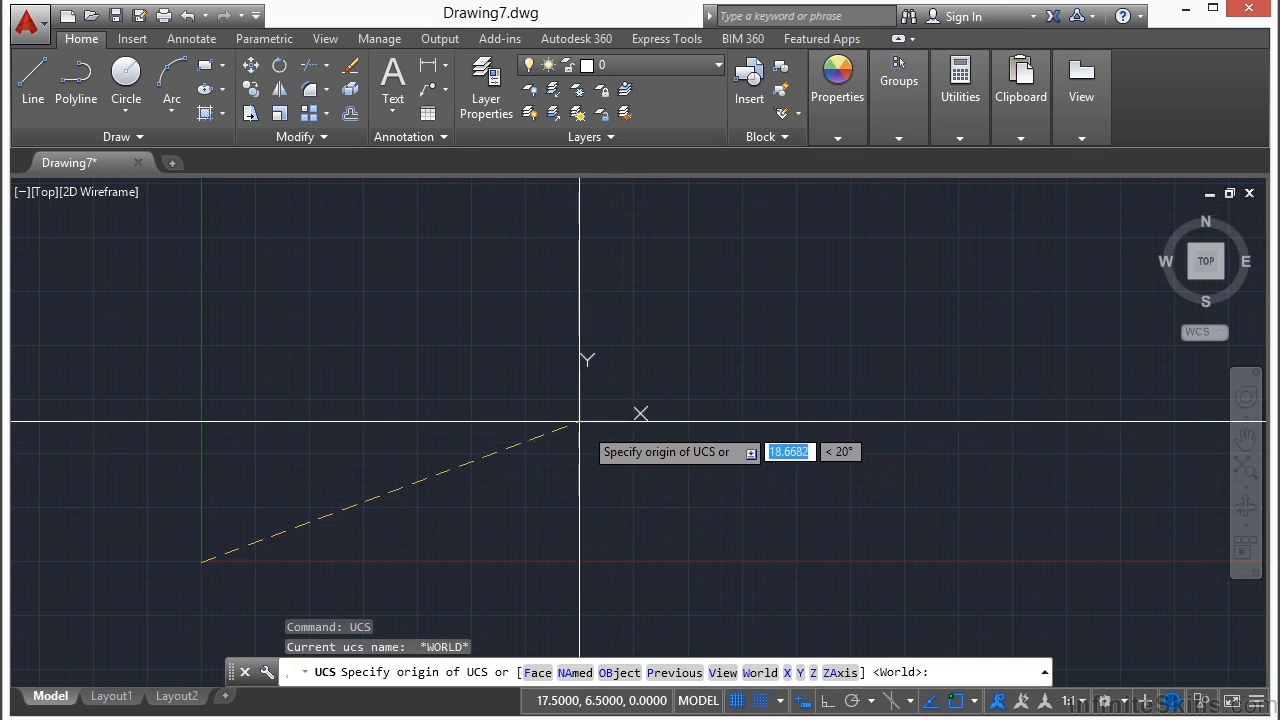
key(Return)
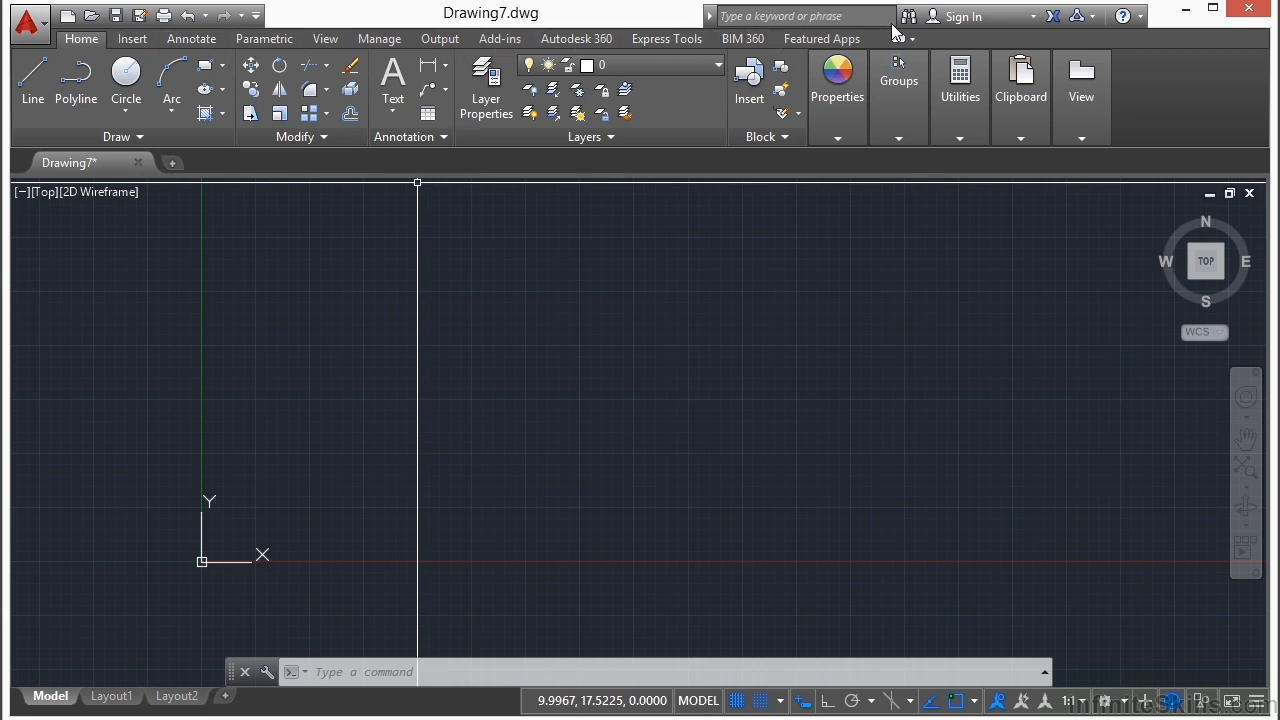
Add the Visualize tab to the ribbon and display its coordinate system tools.
right_click(1000, 38)
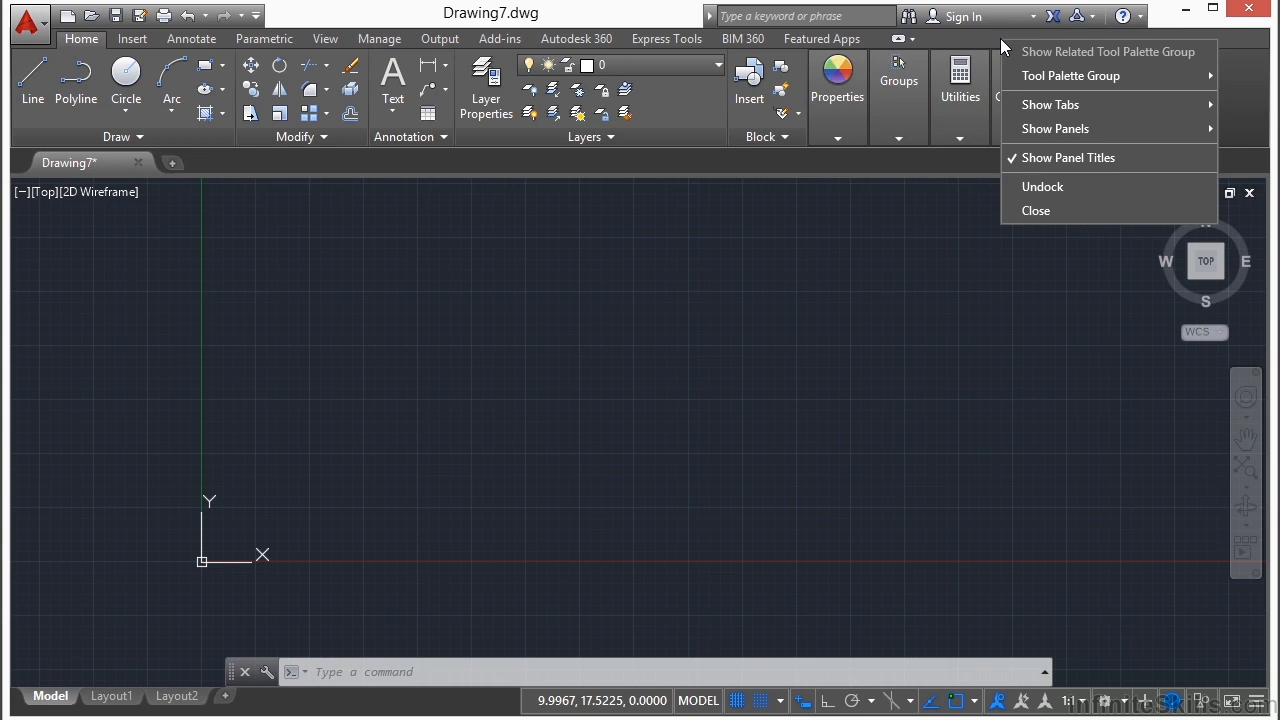
mouse_move(1041, 76)
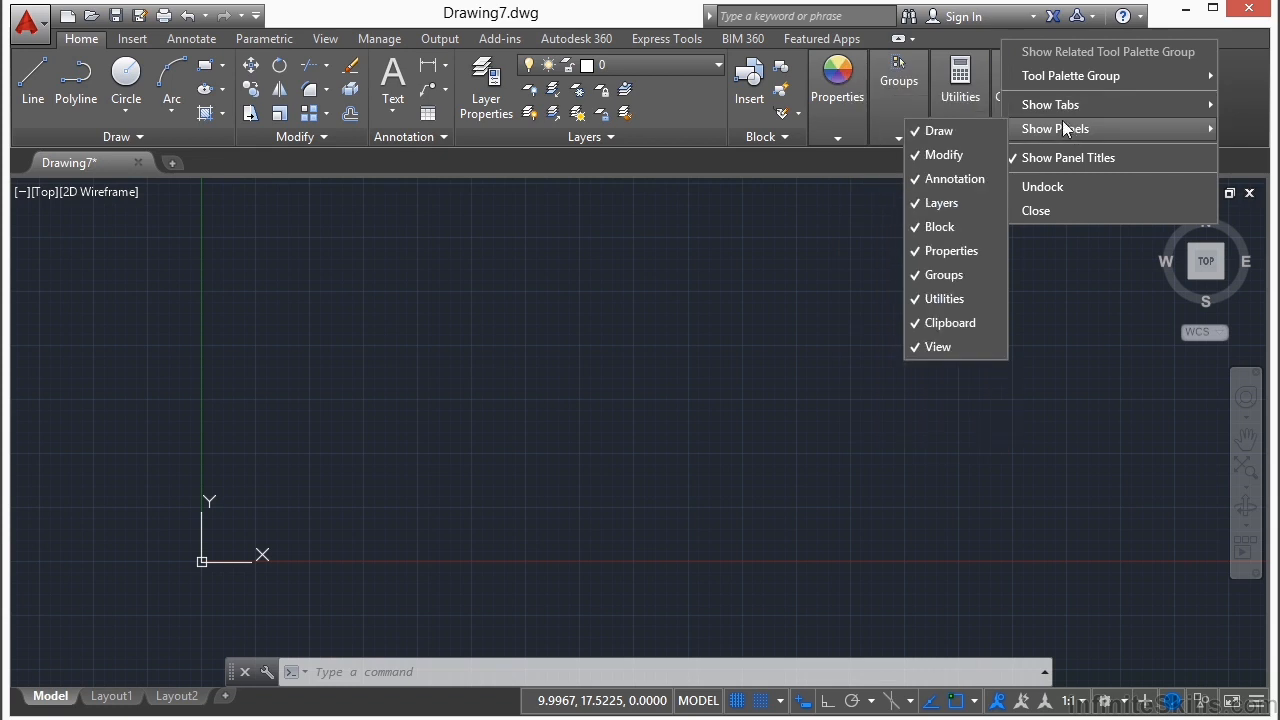
mouse_move(1059, 111)
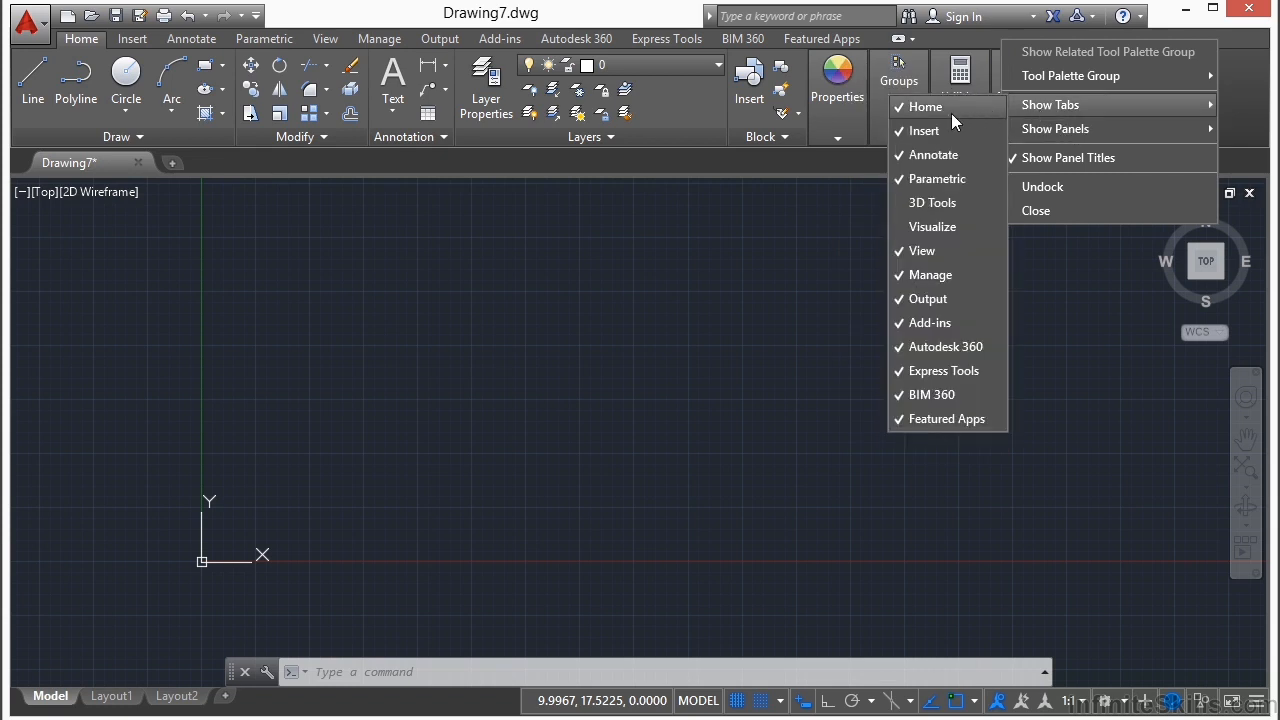
click(913, 228)
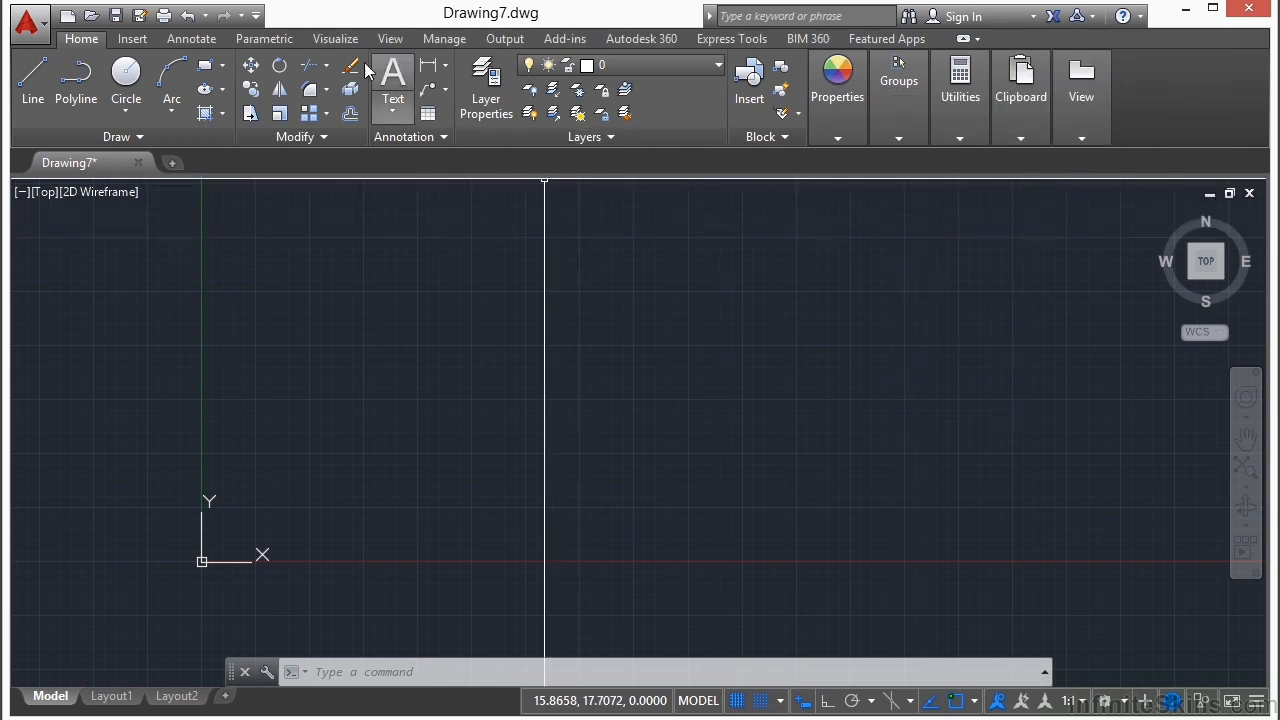
click(336, 39)
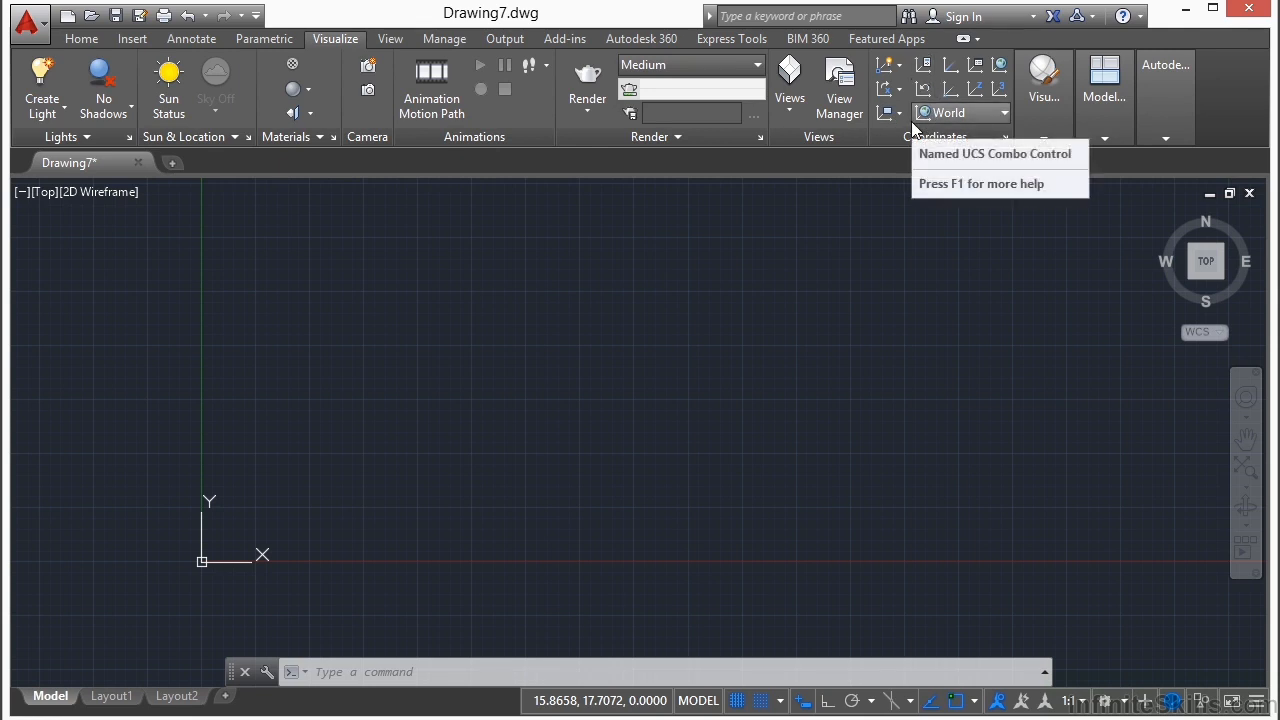
Set the coordinate system to World using the UCS icon's own options.
click(949, 66)
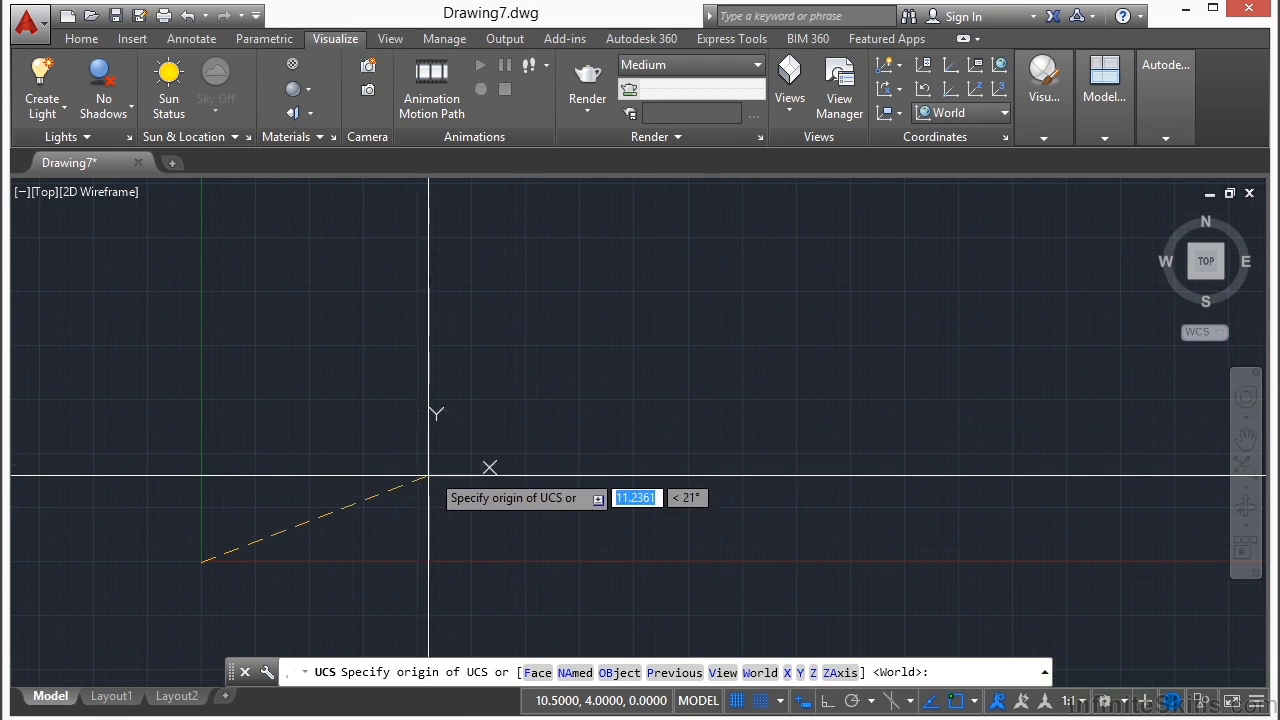
key(Escape)
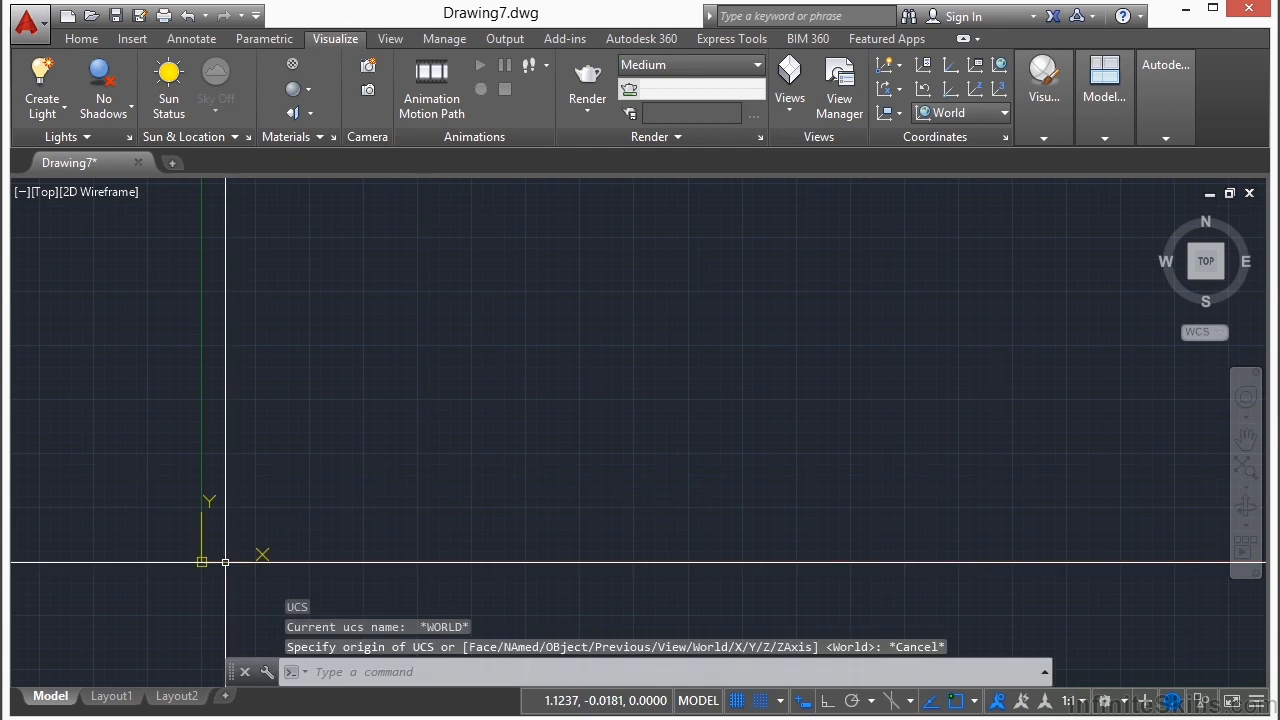
right_click(225, 562)
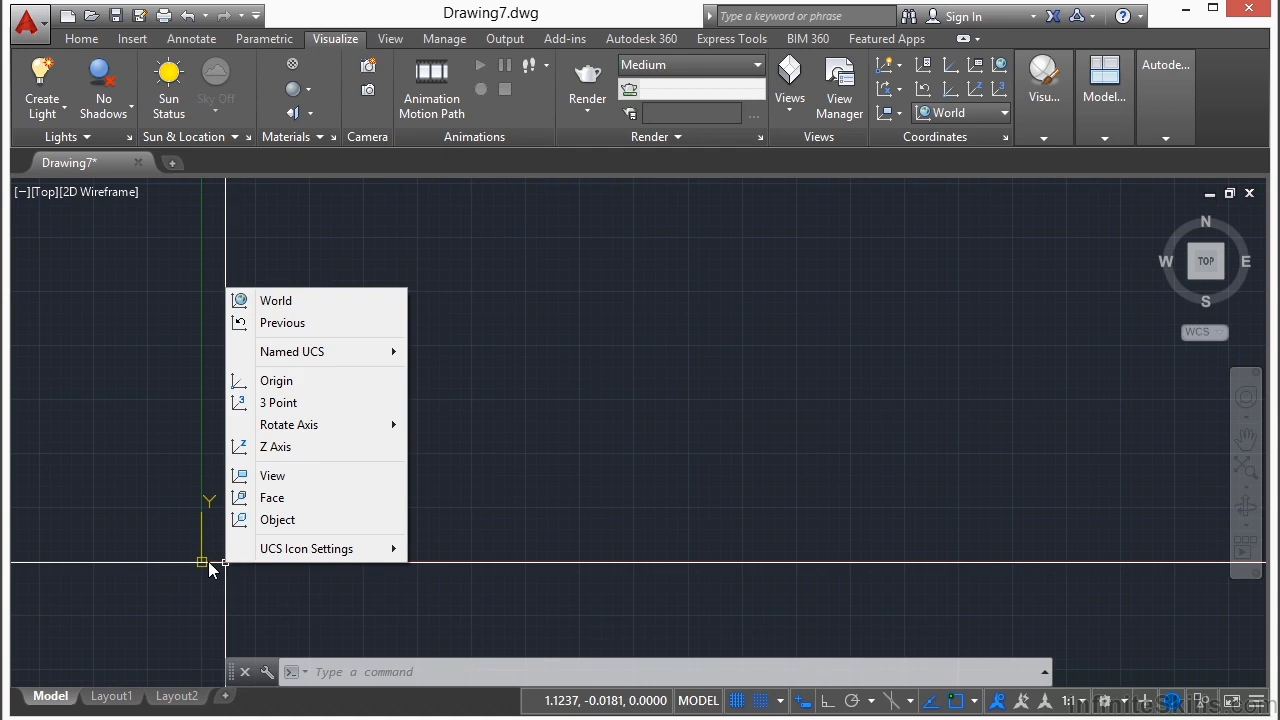
click(277, 302)
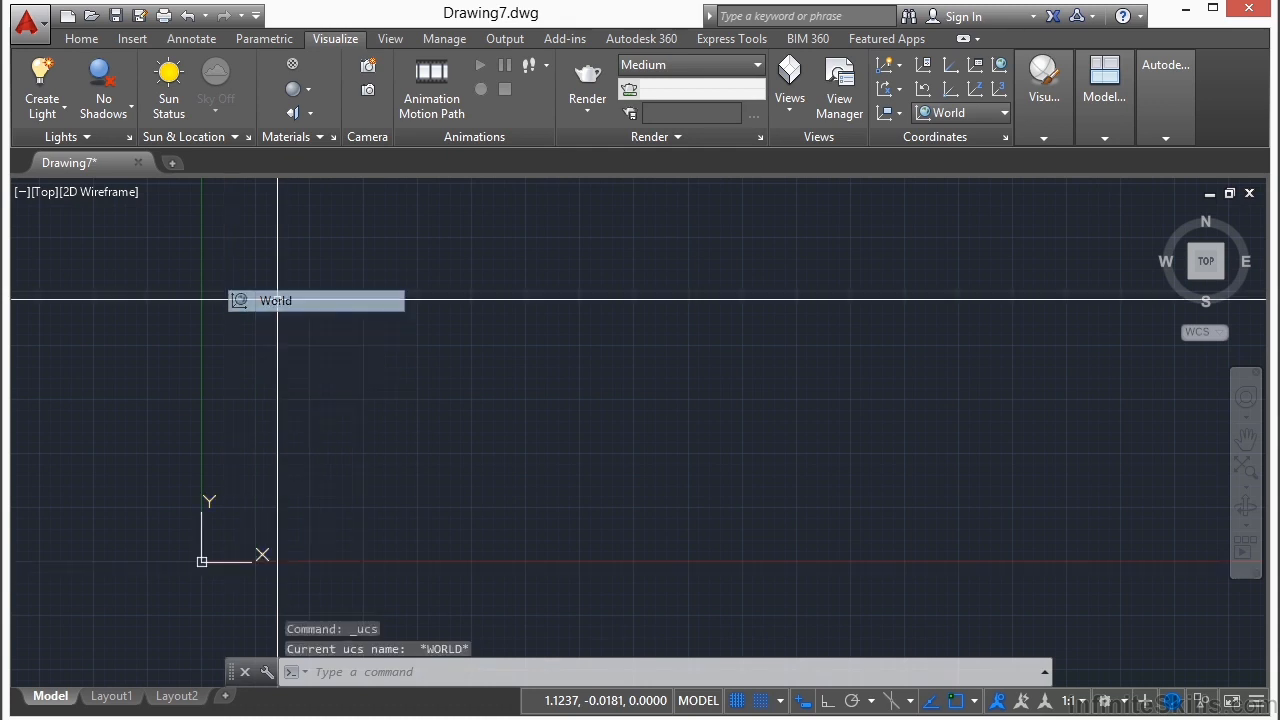
Move the UCS origin to a free point above and to the right of the world origin.
right_click(222, 563)
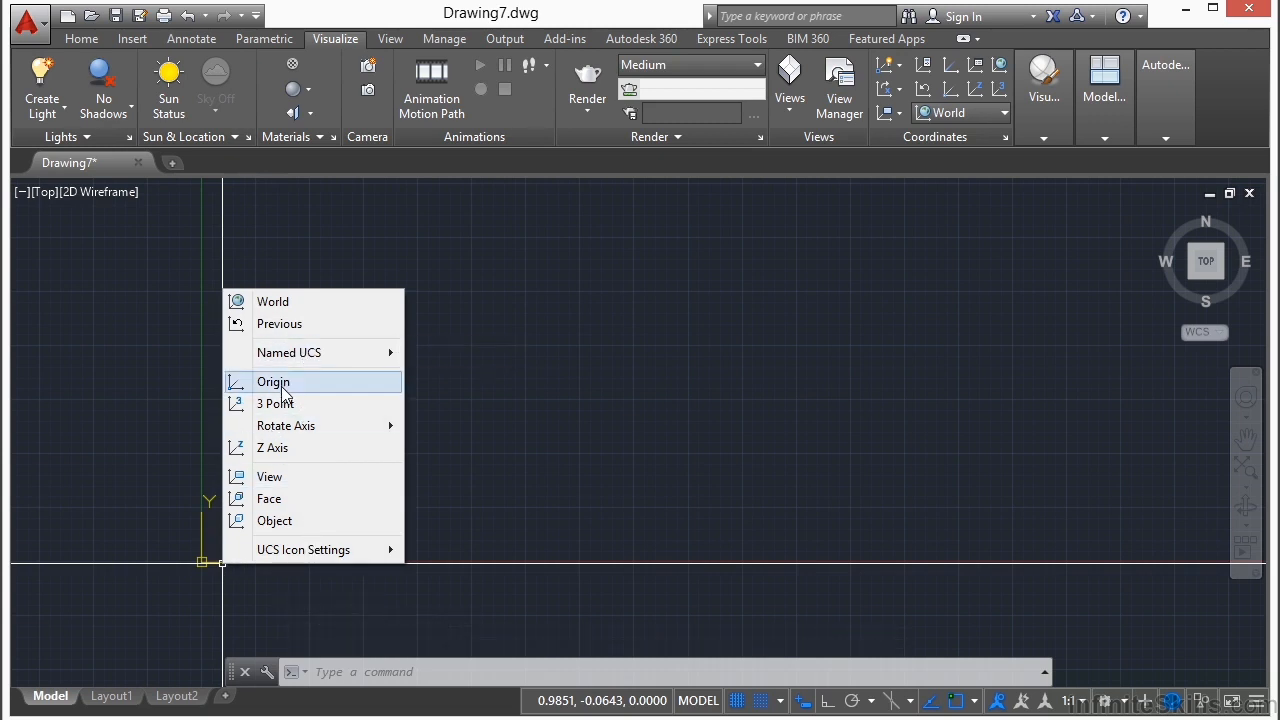
click(282, 390)
click(448, 351)
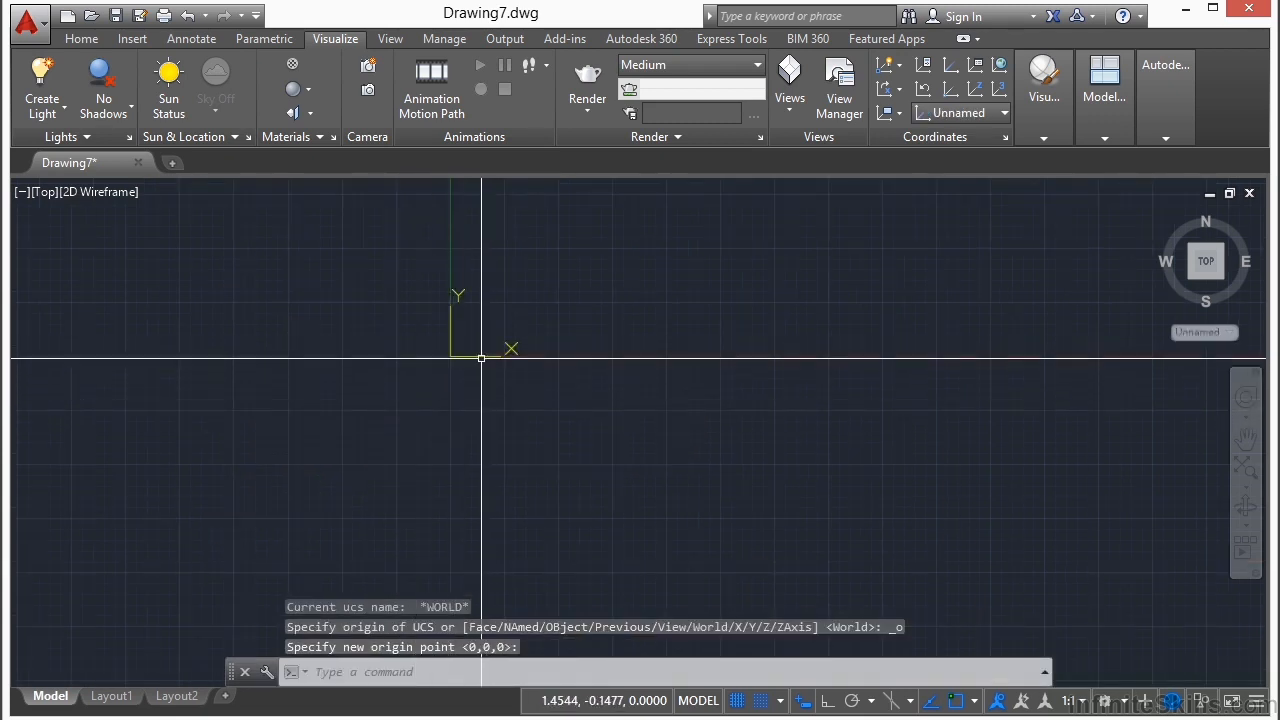
Select the relocated UCS icon and return the coordinate system to World.
click(451, 355)
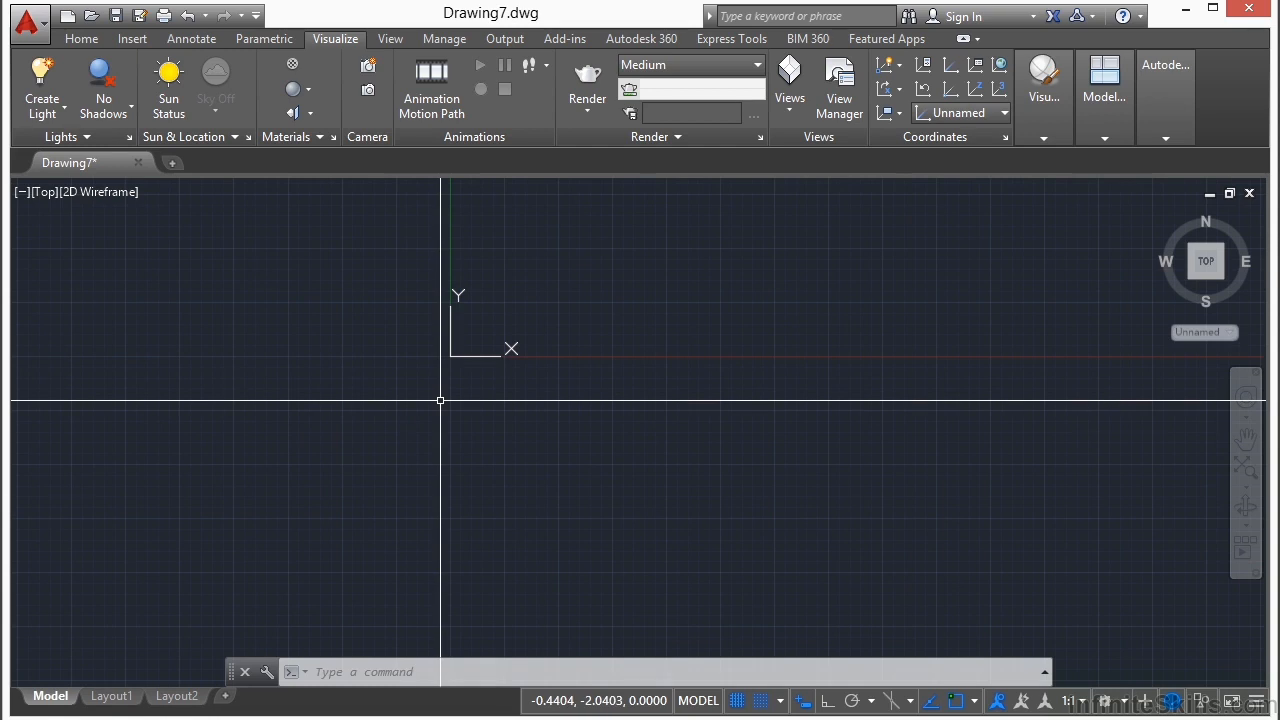
click(466, 355)
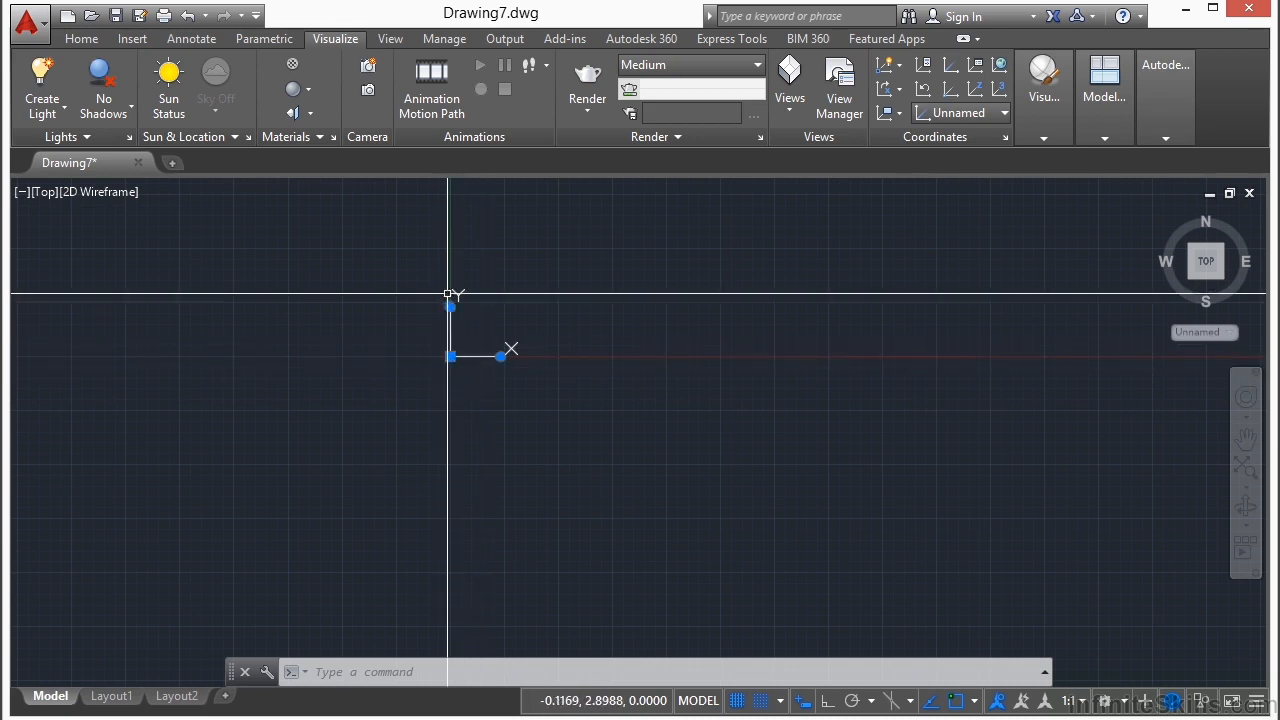
right_click(471, 357)
click(523, 370)
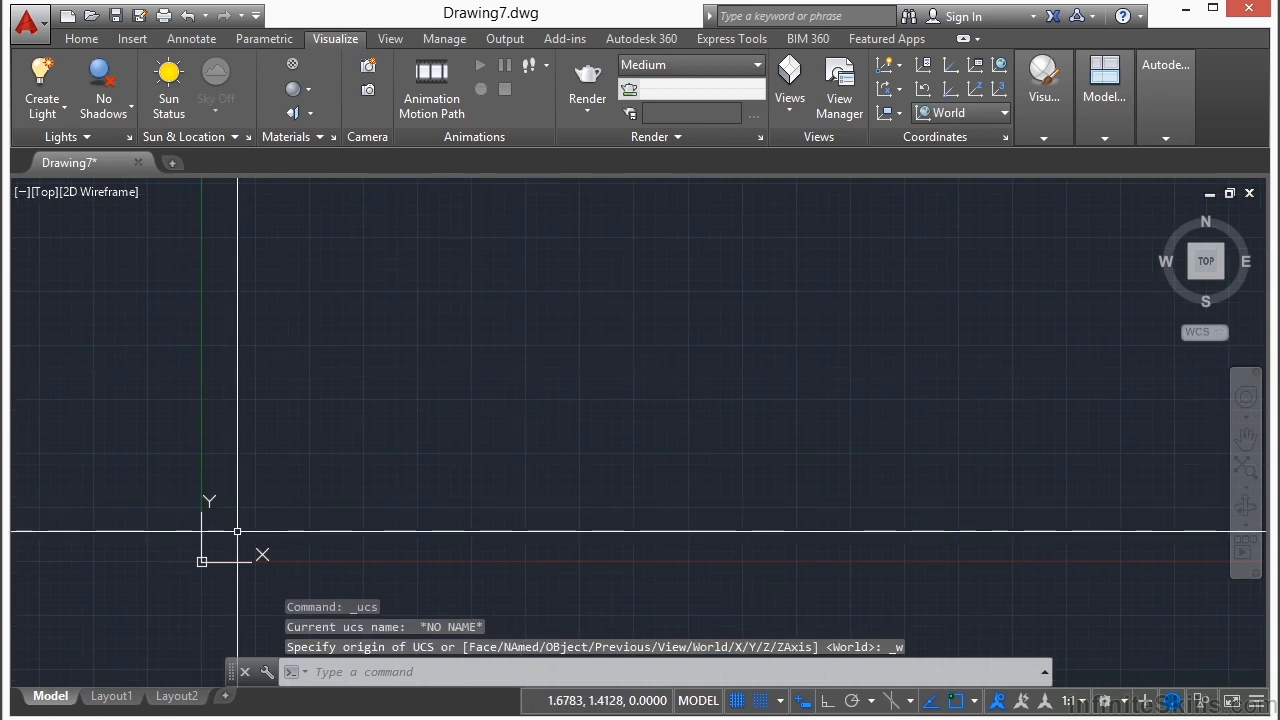
Draw a single slanted line about 11.4 units long, rising to the right above the X axis.
text(l)
key(Return)
click(342, 464)
click(558, 346)
key(Return)
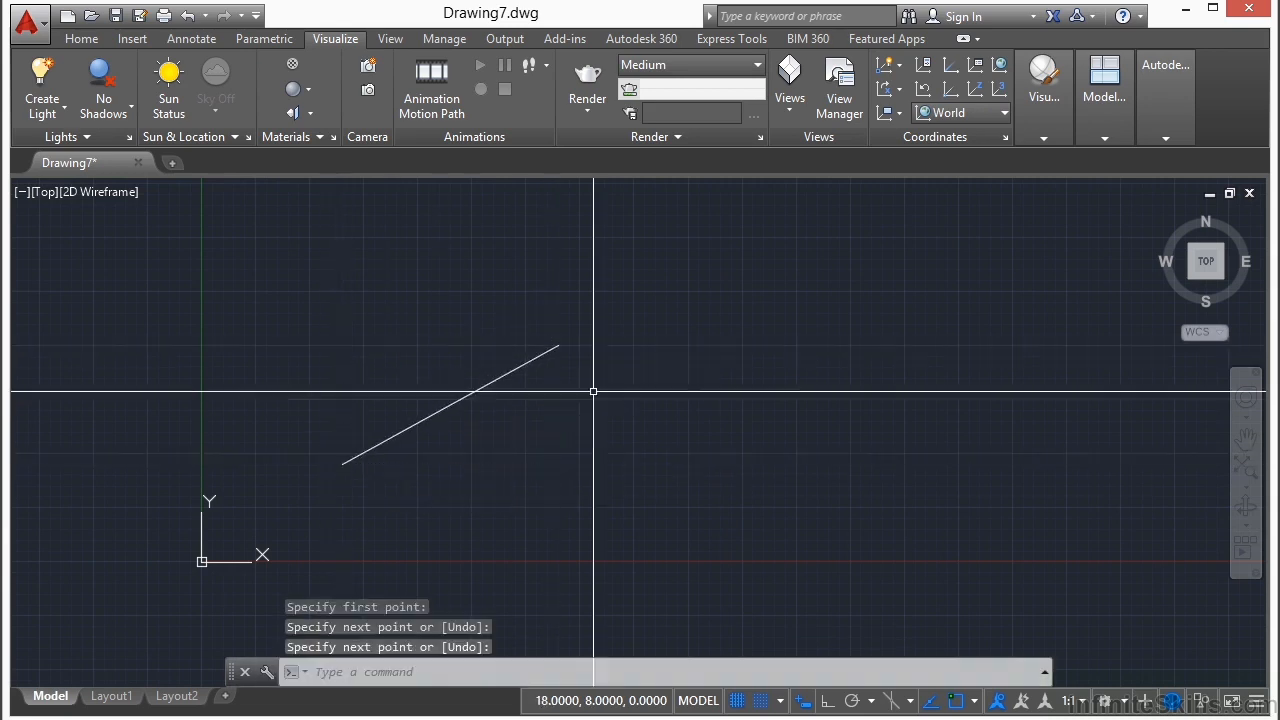
Align the UCS to the slanted line with the Object option, placing the origin at the line's lower end.
right_click(228, 564)
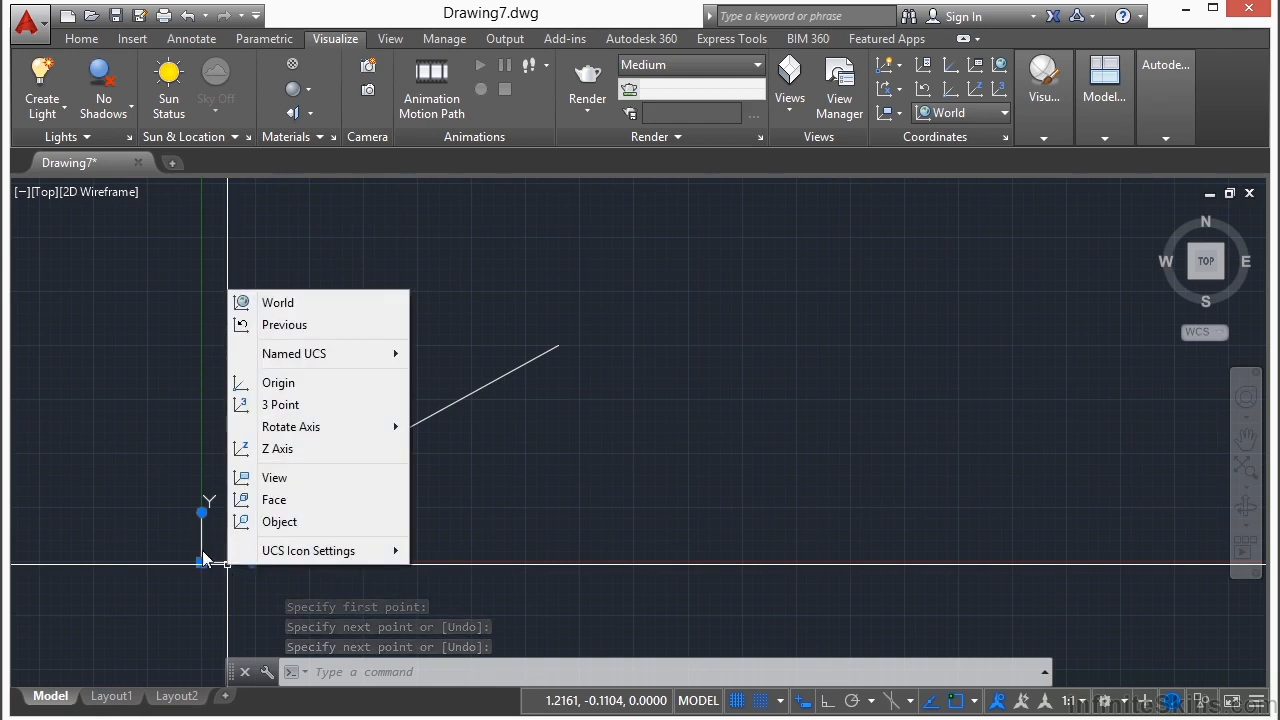
click(283, 522)
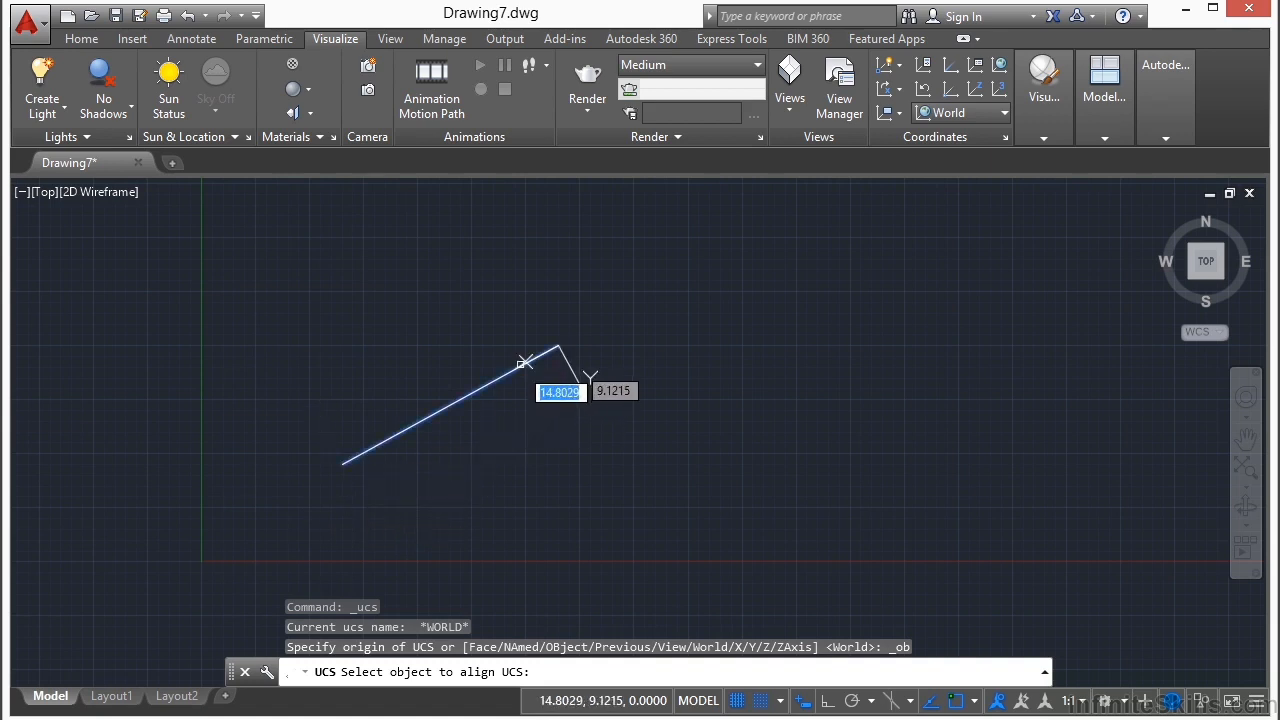
click(393, 432)
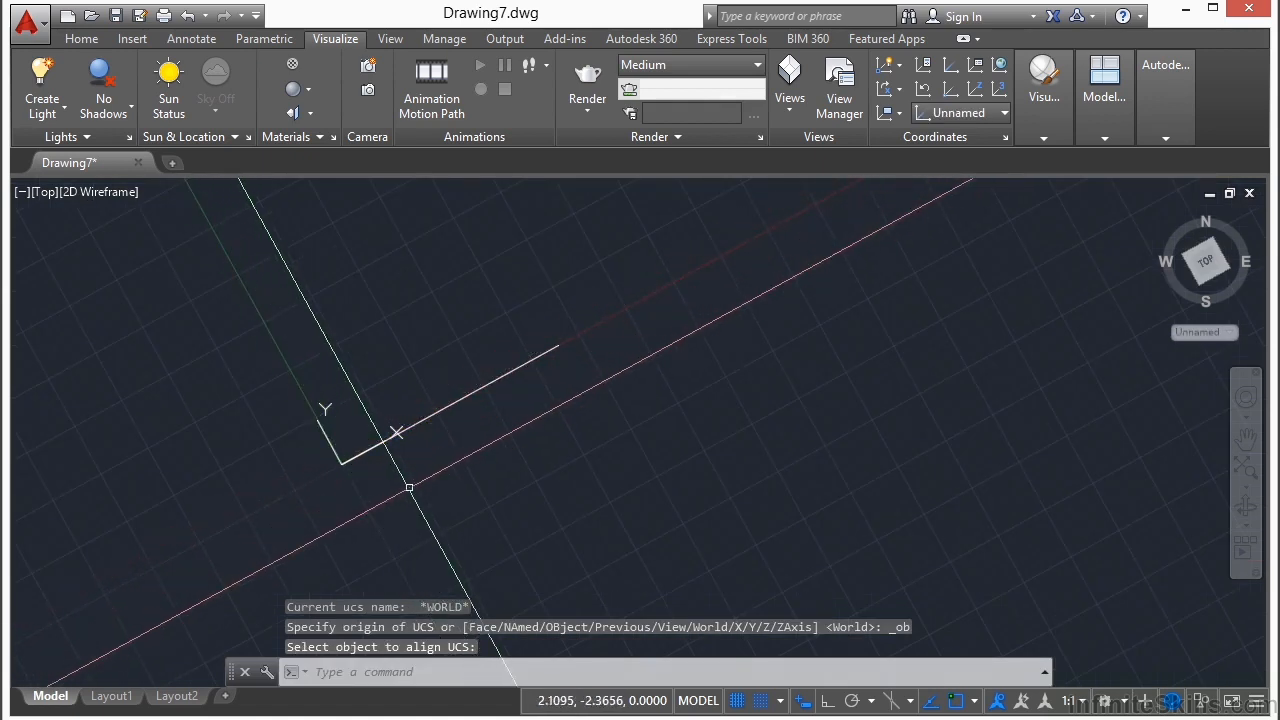
click(339, 461)
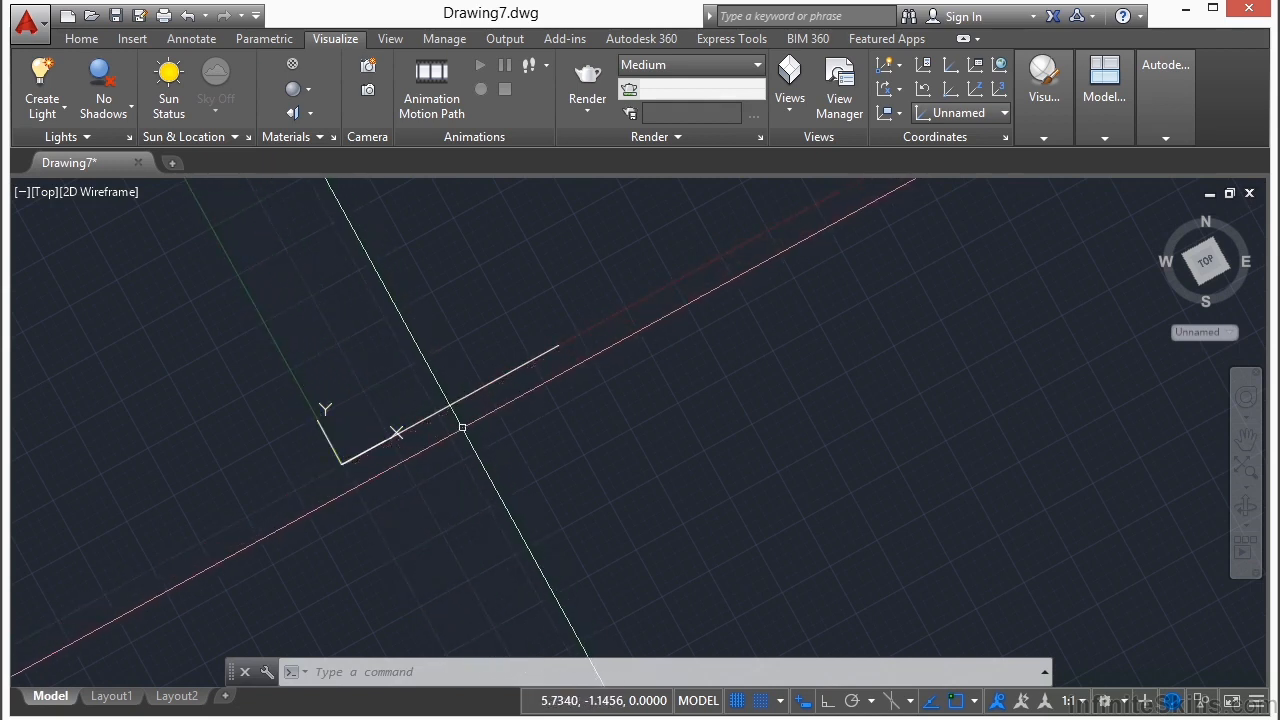
With Ortho on, draw two connected segments: one perpendicular across the slanted line, and one about 6.5 units long parallel to it.
middle_drag(465, 437, 540, 433)
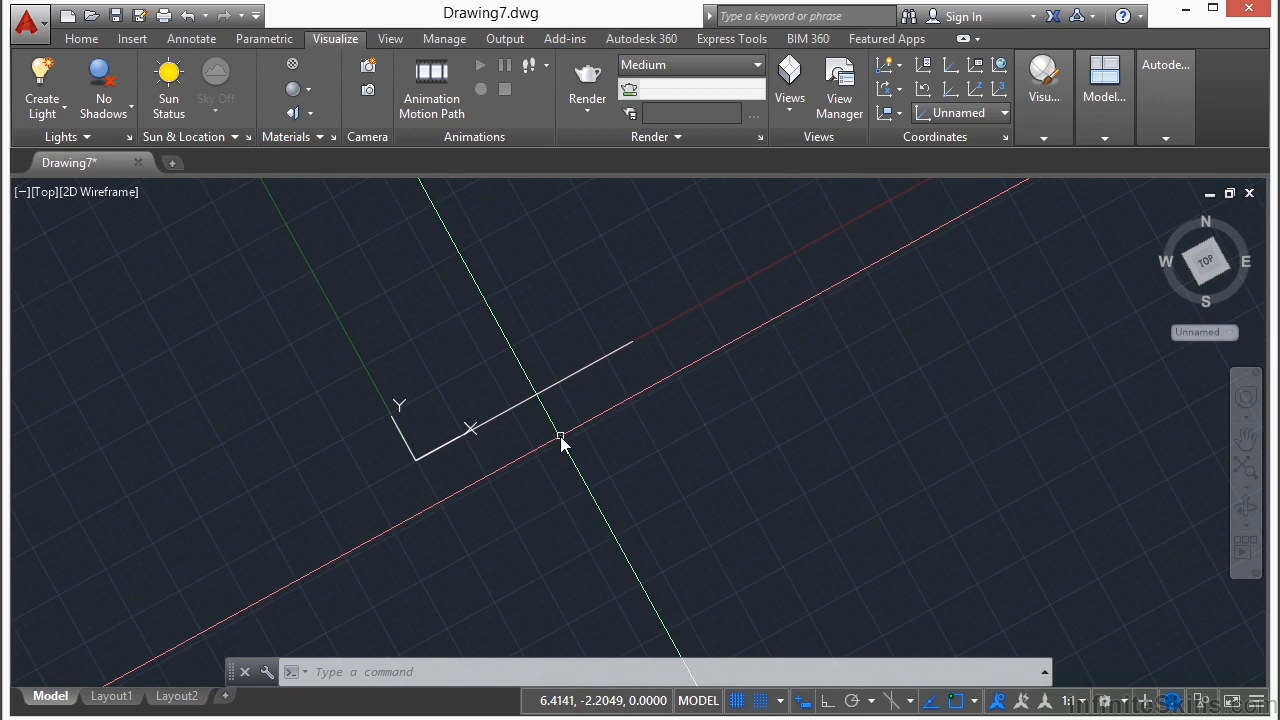
text(l)
key(Return)
click(558, 442)
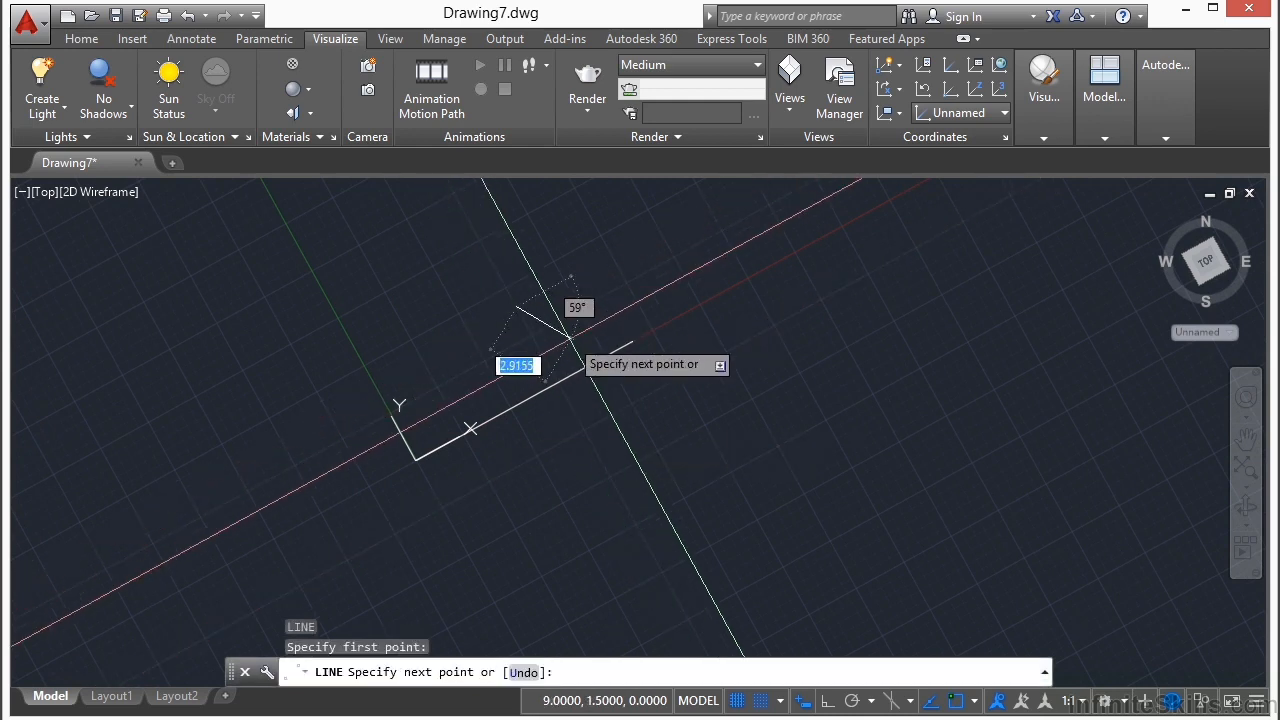
key(F8)
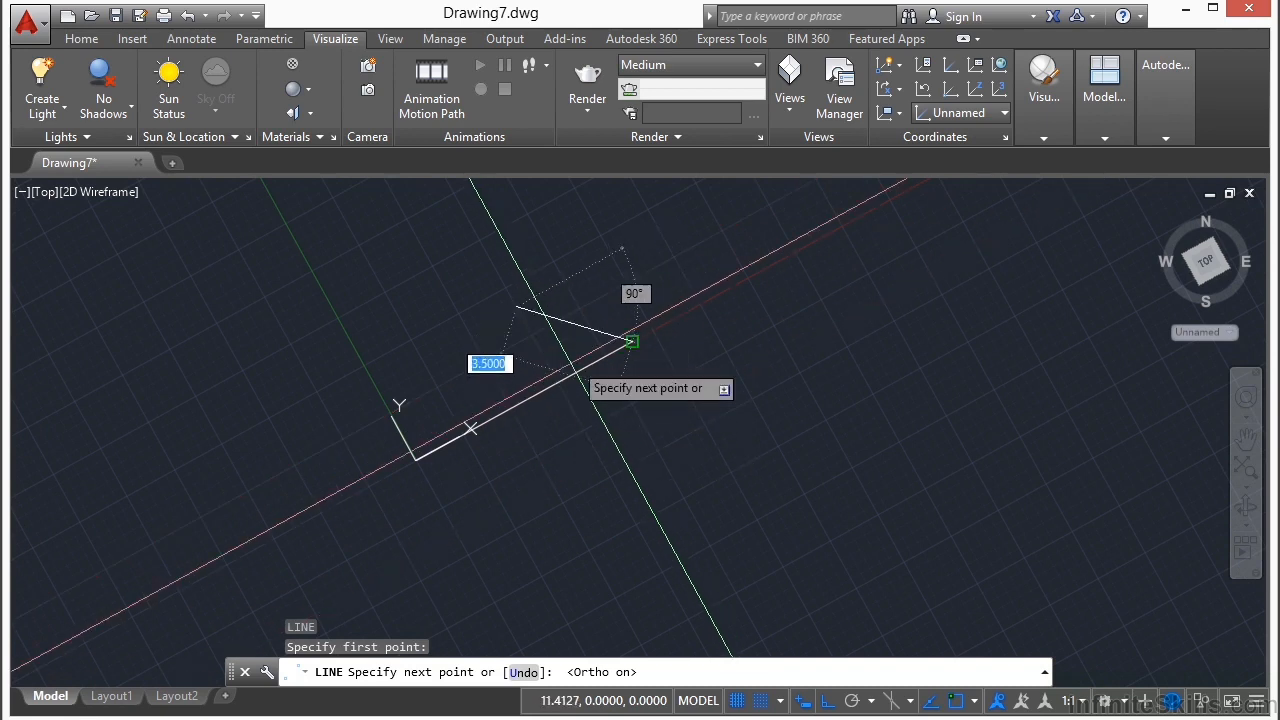
click(604, 465)
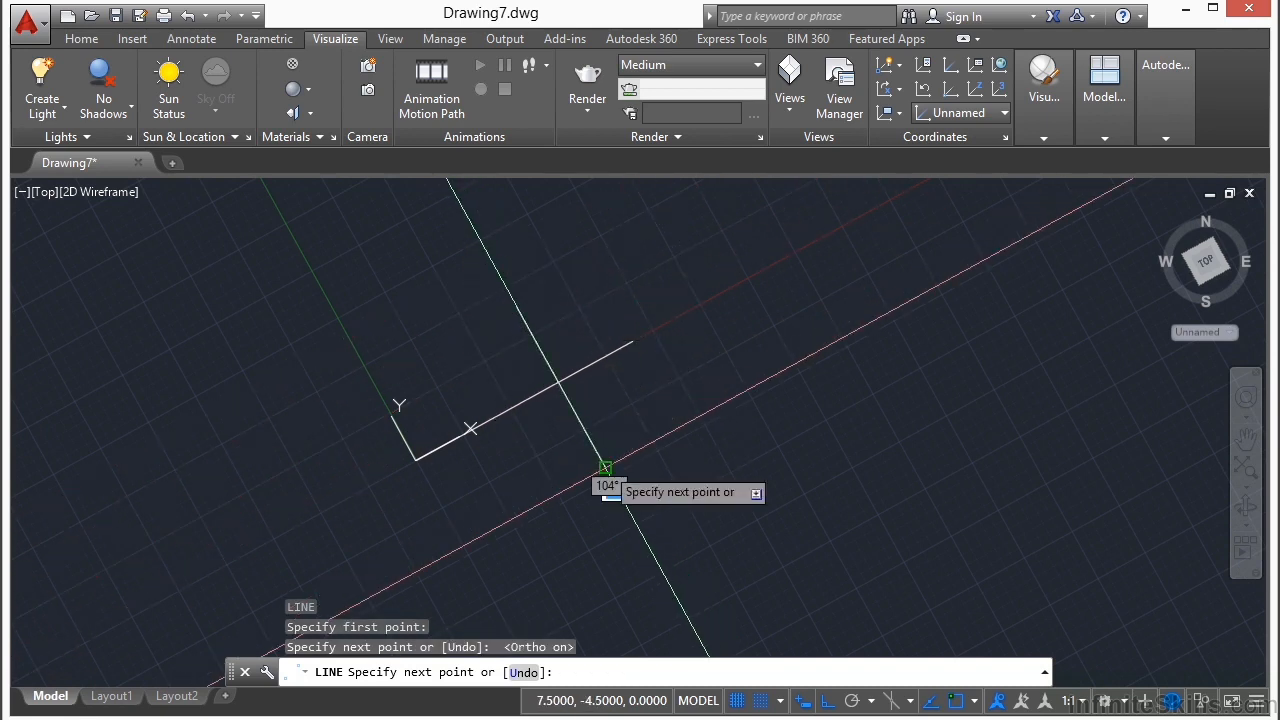
click(726, 398)
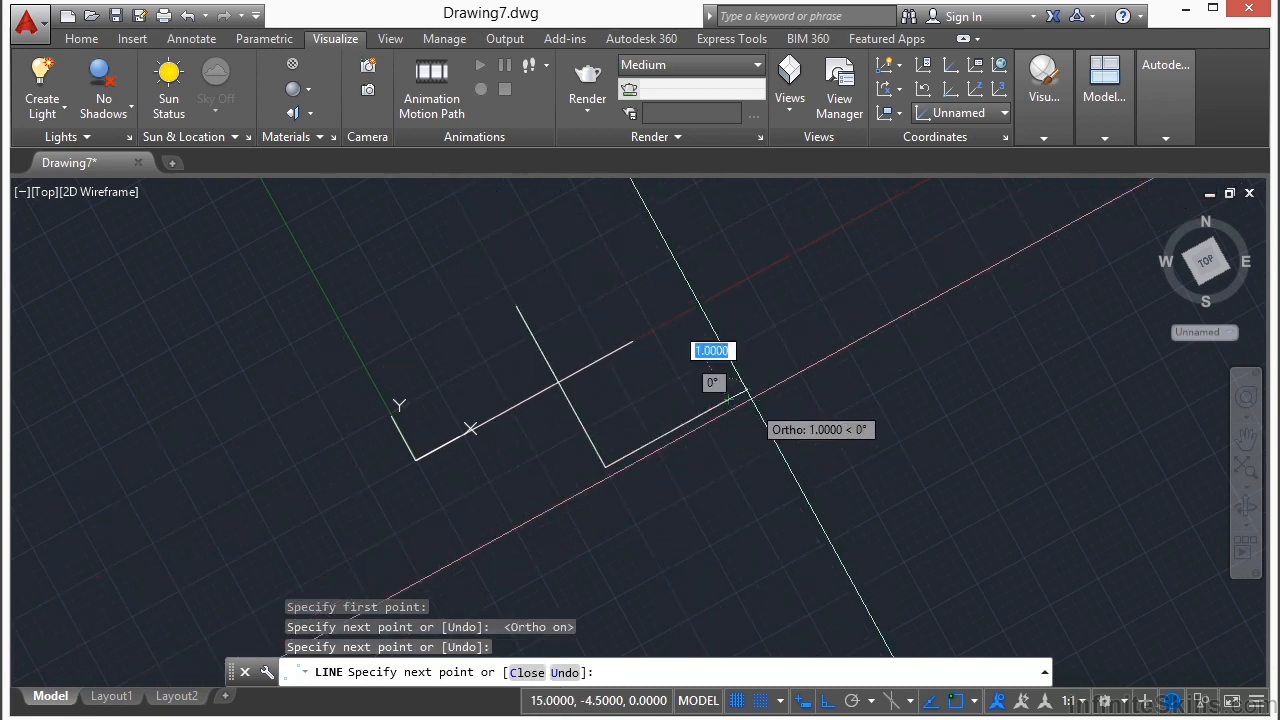
key(Return)
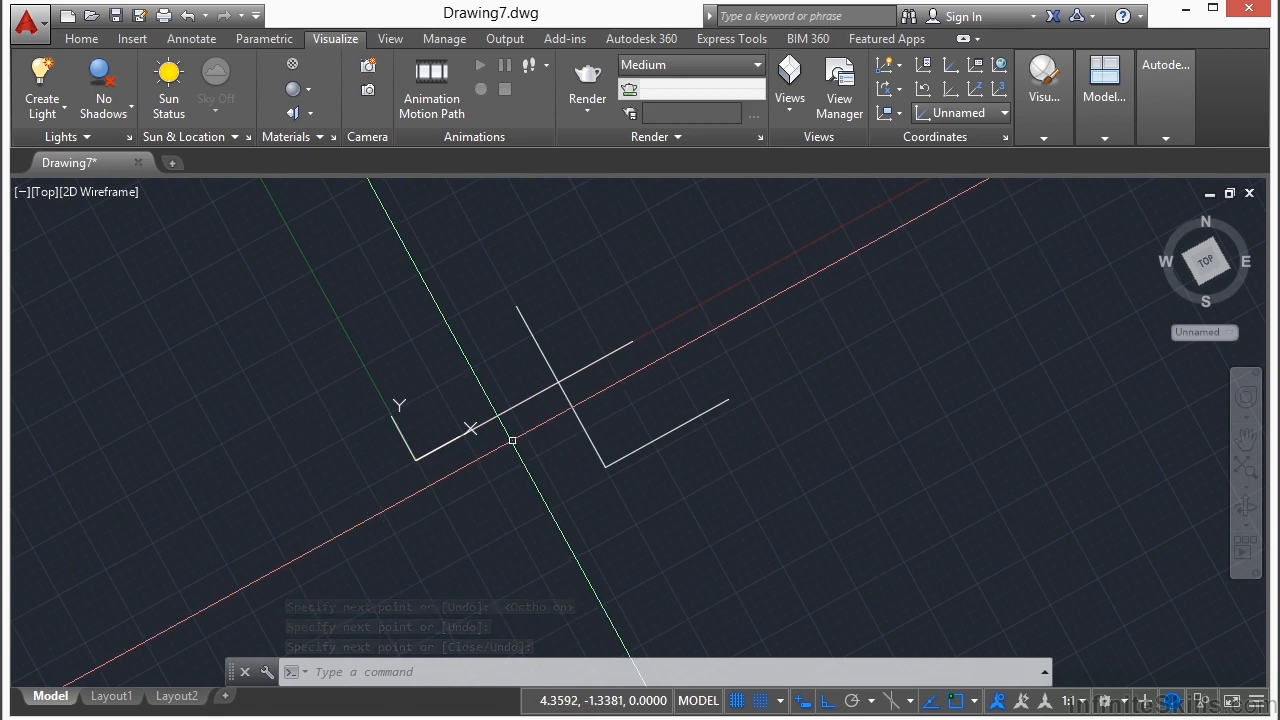
With Ortho off, rotate the UCS so its X axis slopes down to the right, and move its origin to empty space beside the lines.
middle_drag(543, 451, 423, 396)
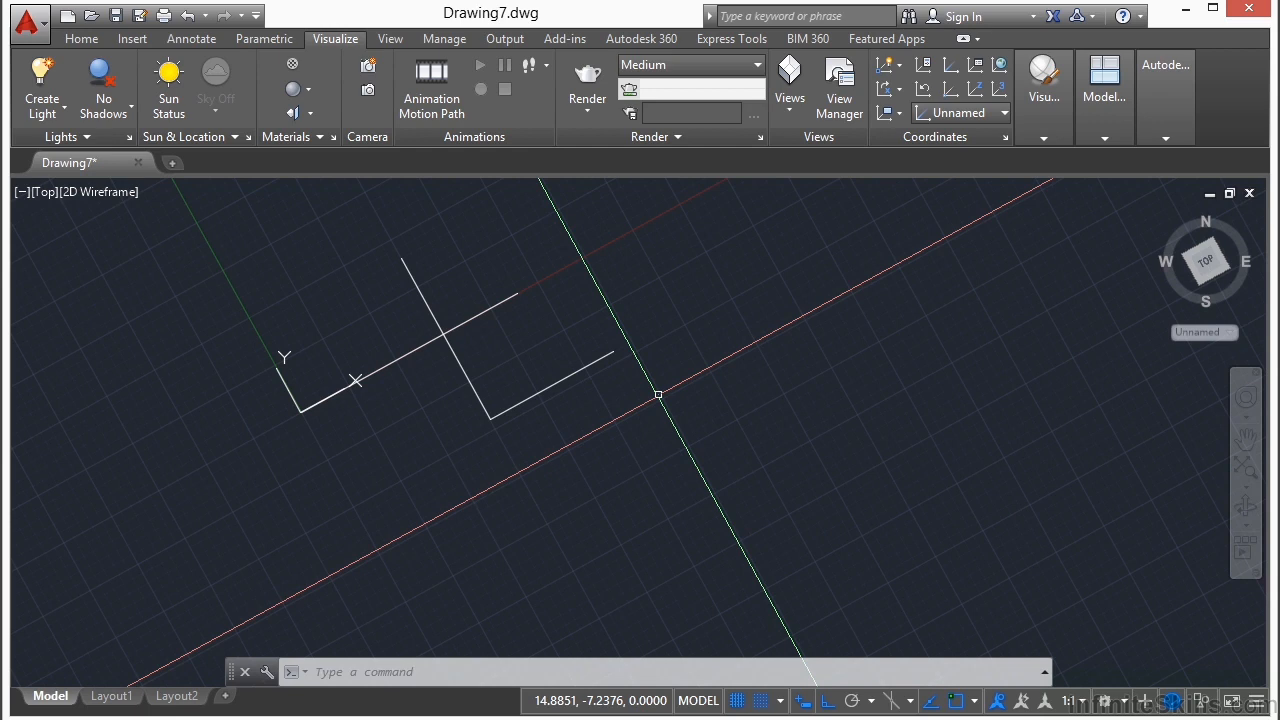
click(325, 399)
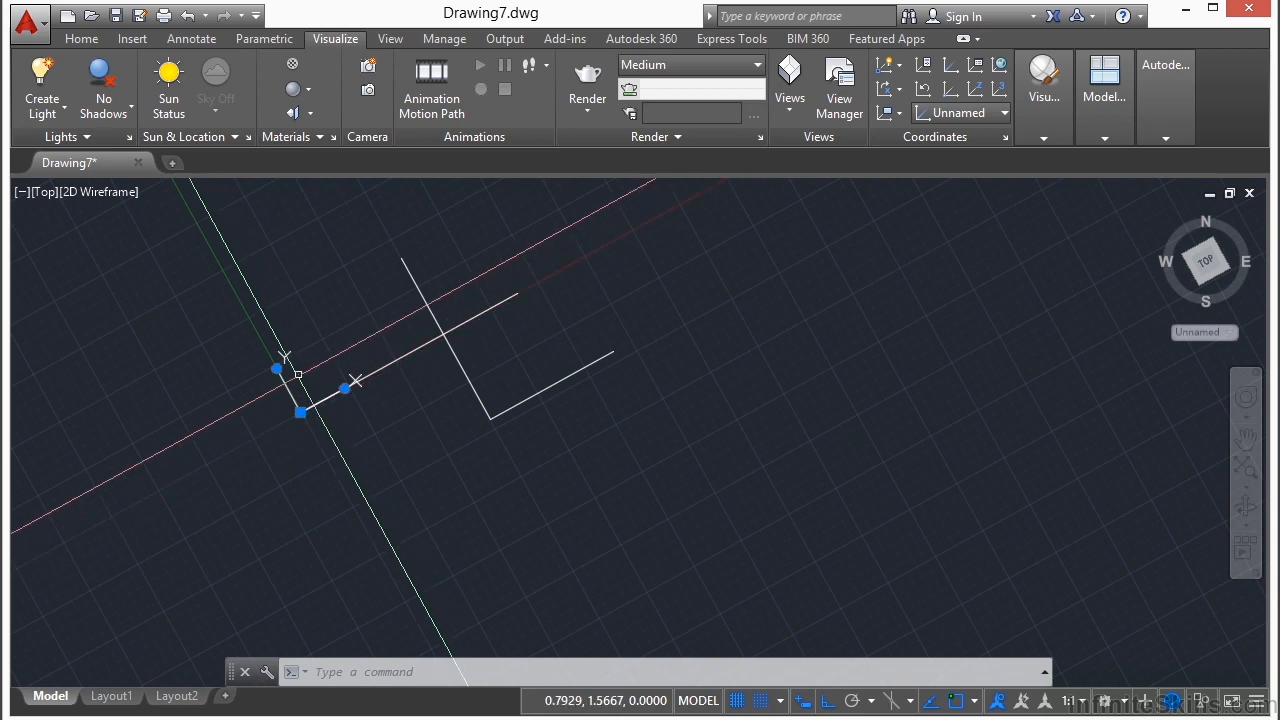
click(345, 387)
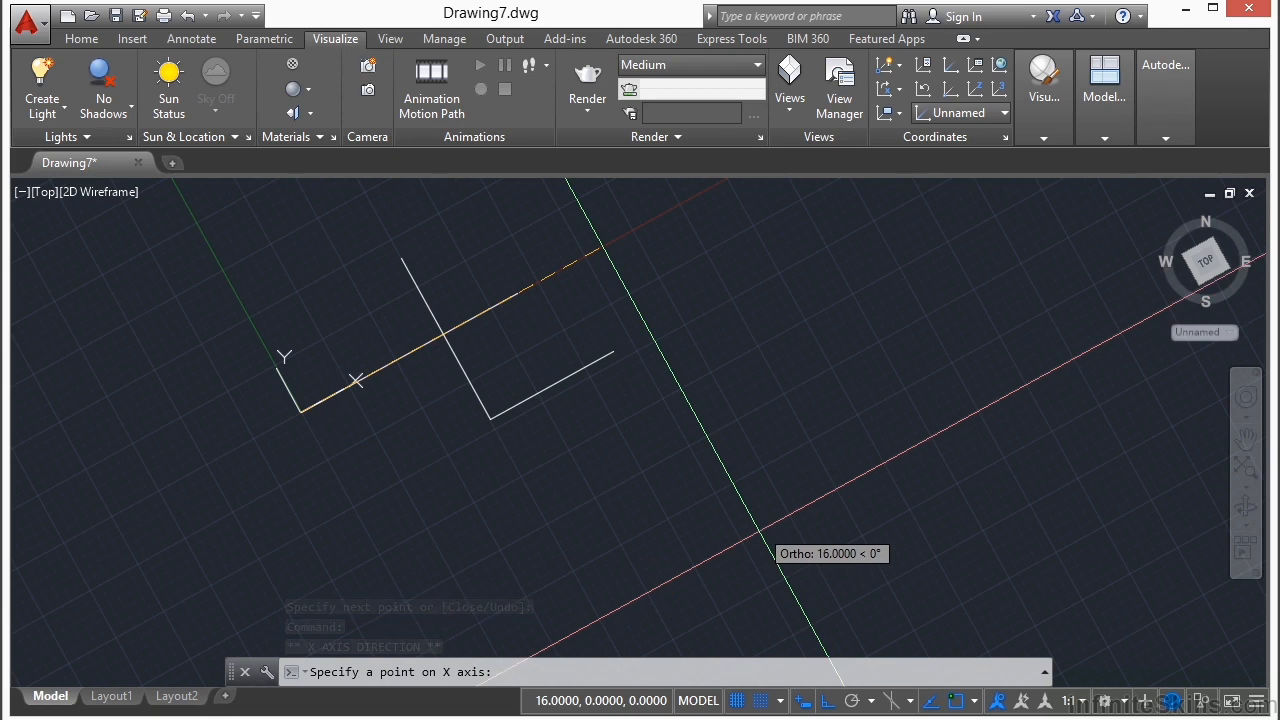
key(F8)
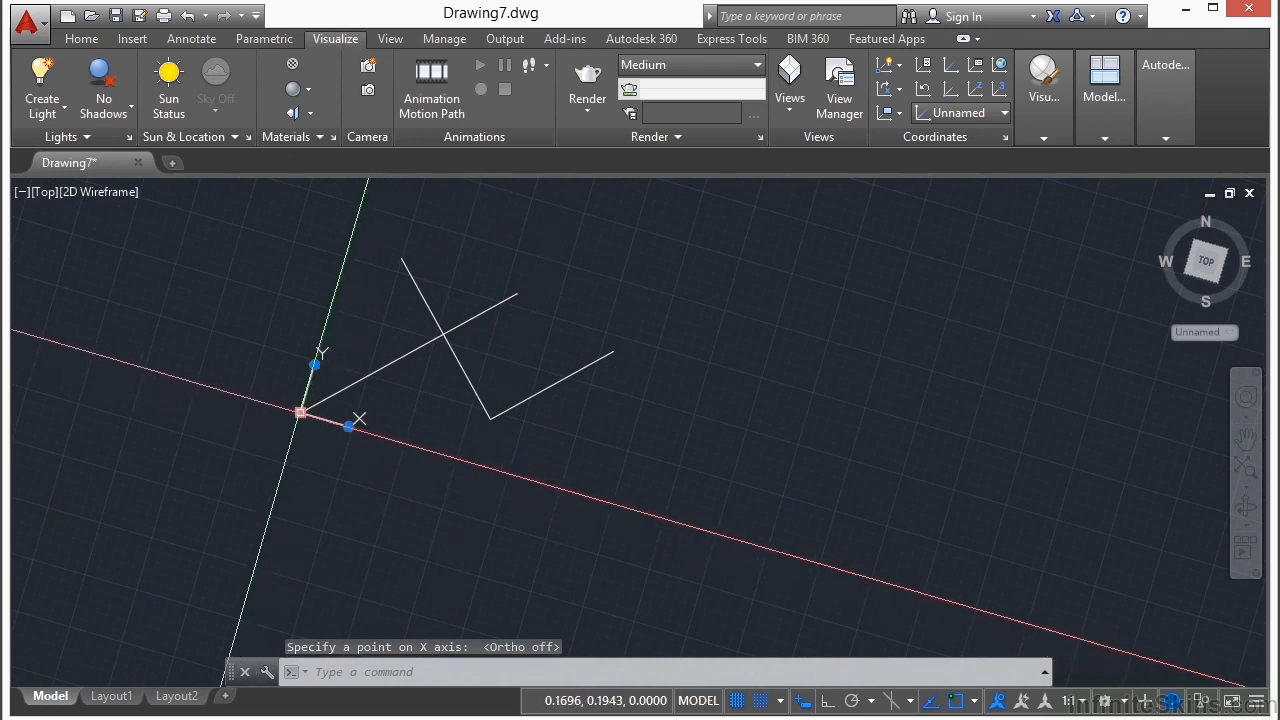
click(302, 412)
click(685, 446)
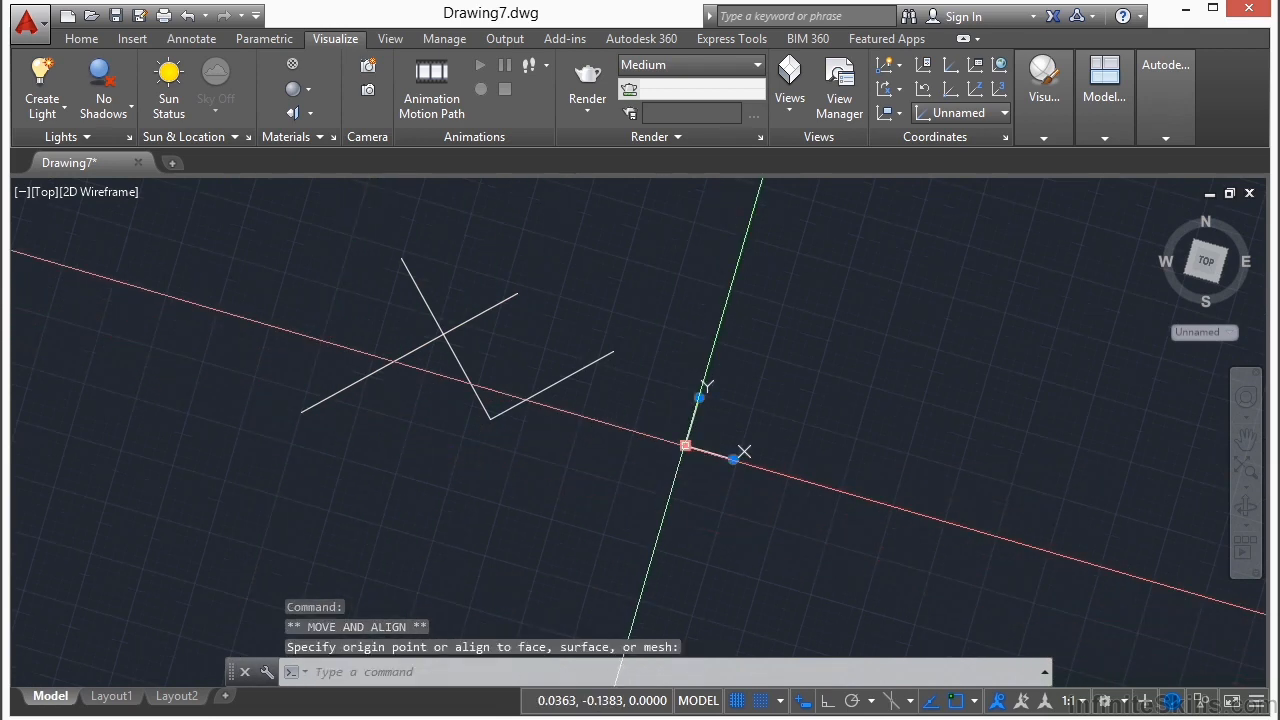
Re-aim the UCS by its Y axis direction so that axis leans slightly left of vertical, and deselect the UCS icon.
click(696, 405)
click(696, 402)
click(698, 398)
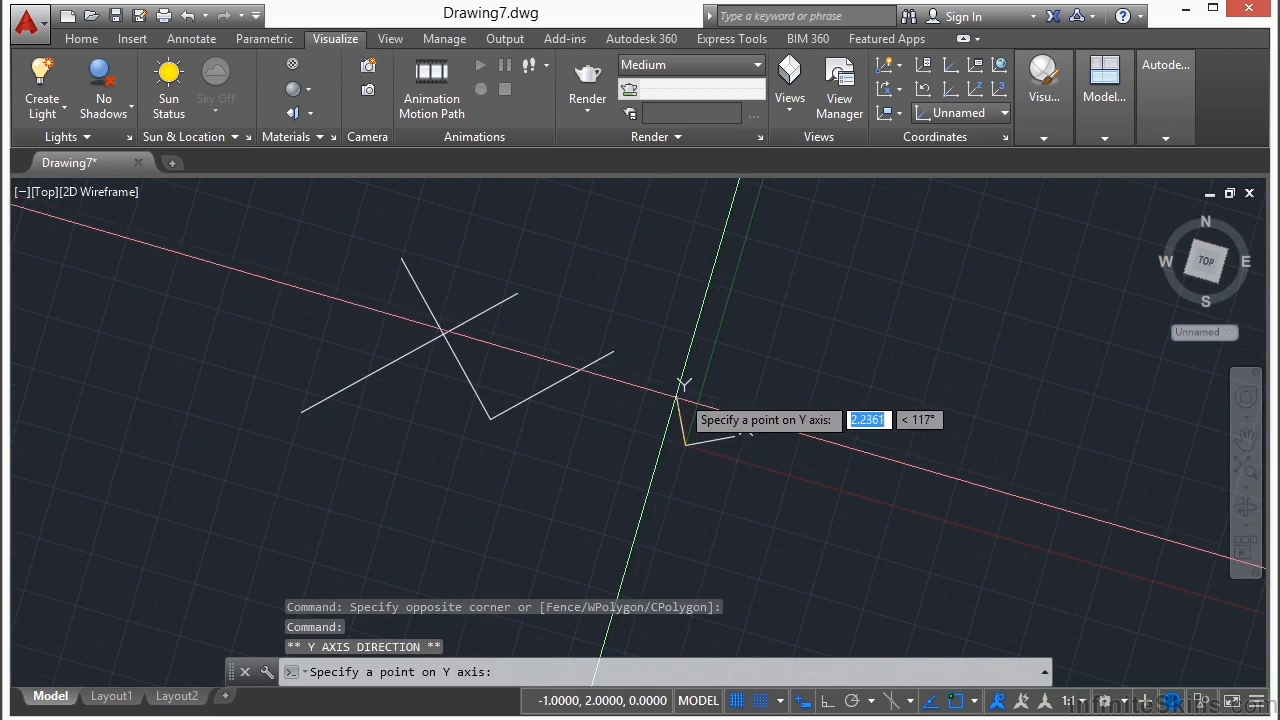
mouse_move(694, 333)
middle_down()
mouse_move(537, 355)
mouse_move(446, 350)
middle_up()
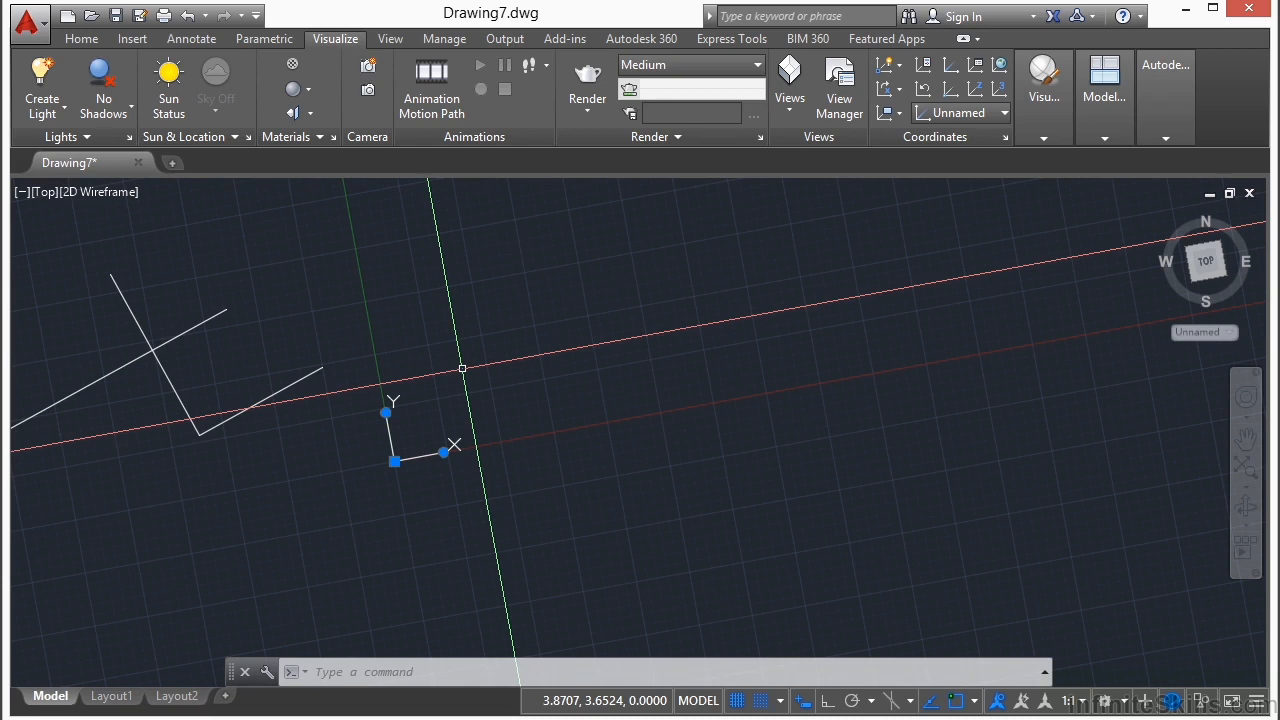
key(Escape)
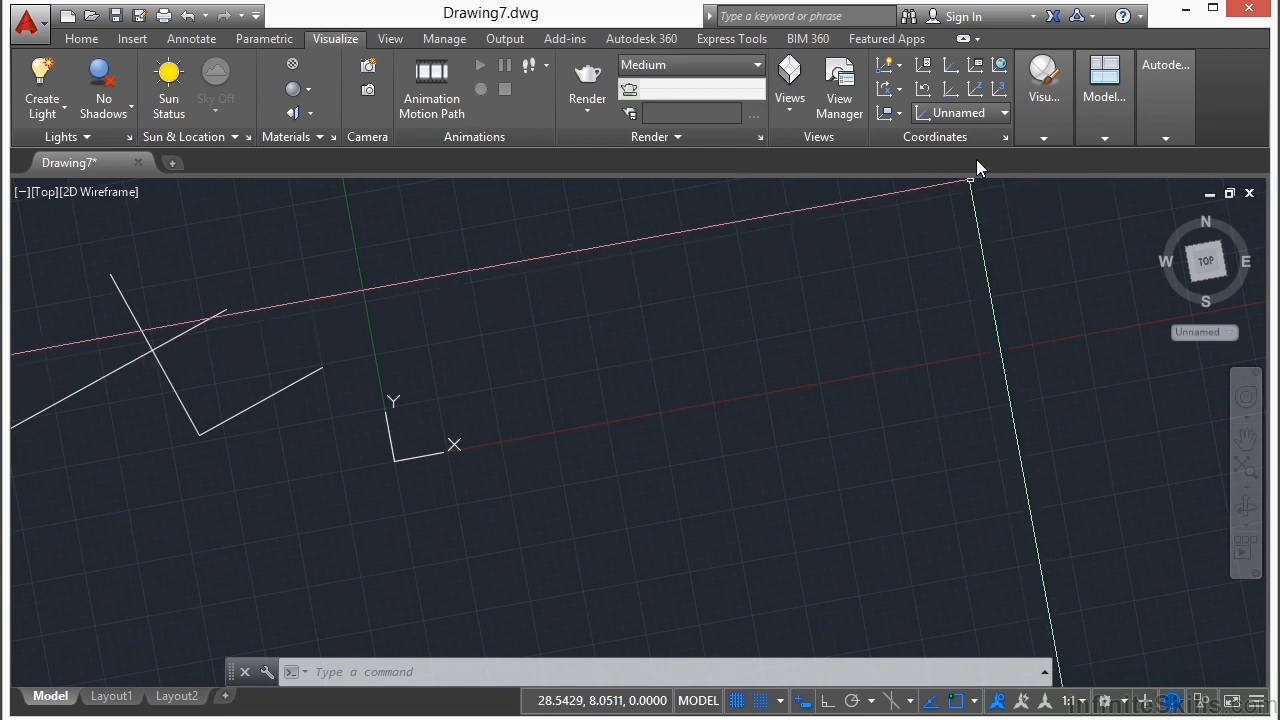
Review the preset coordinate systems, the named UCS list and the UCS icon settings without changing anything.
click(1001, 113)
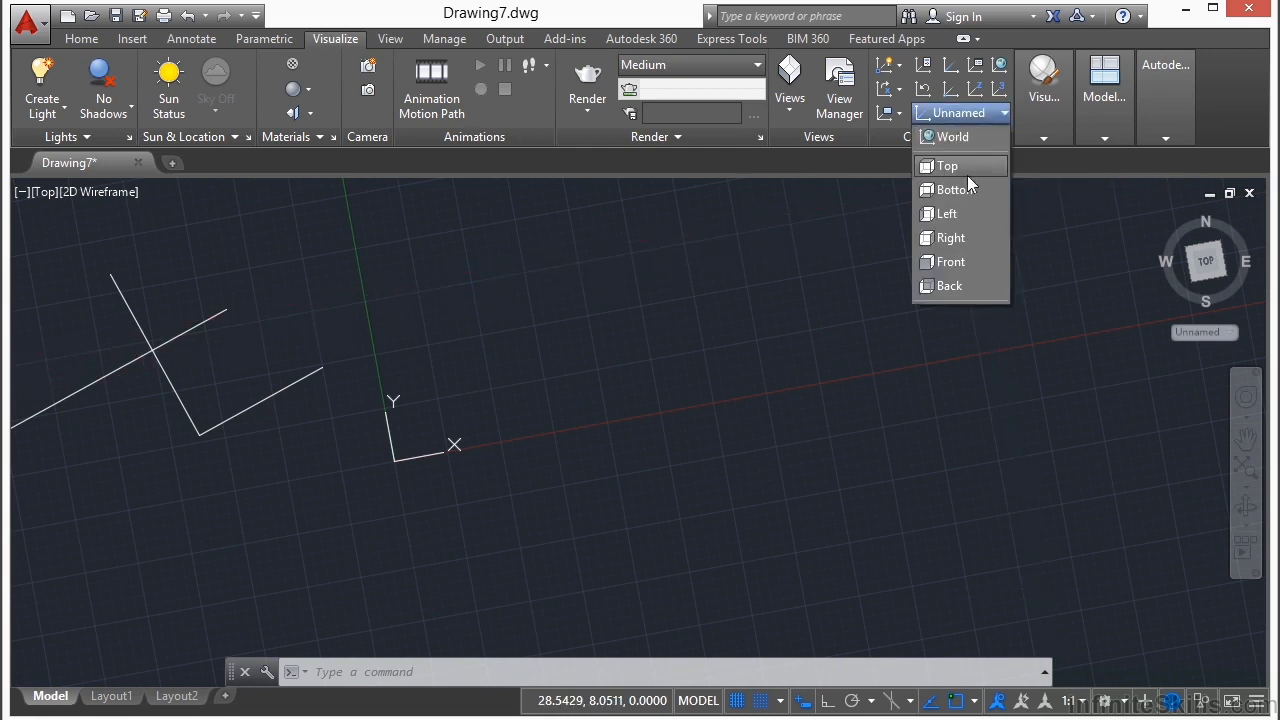
click(846, 262)
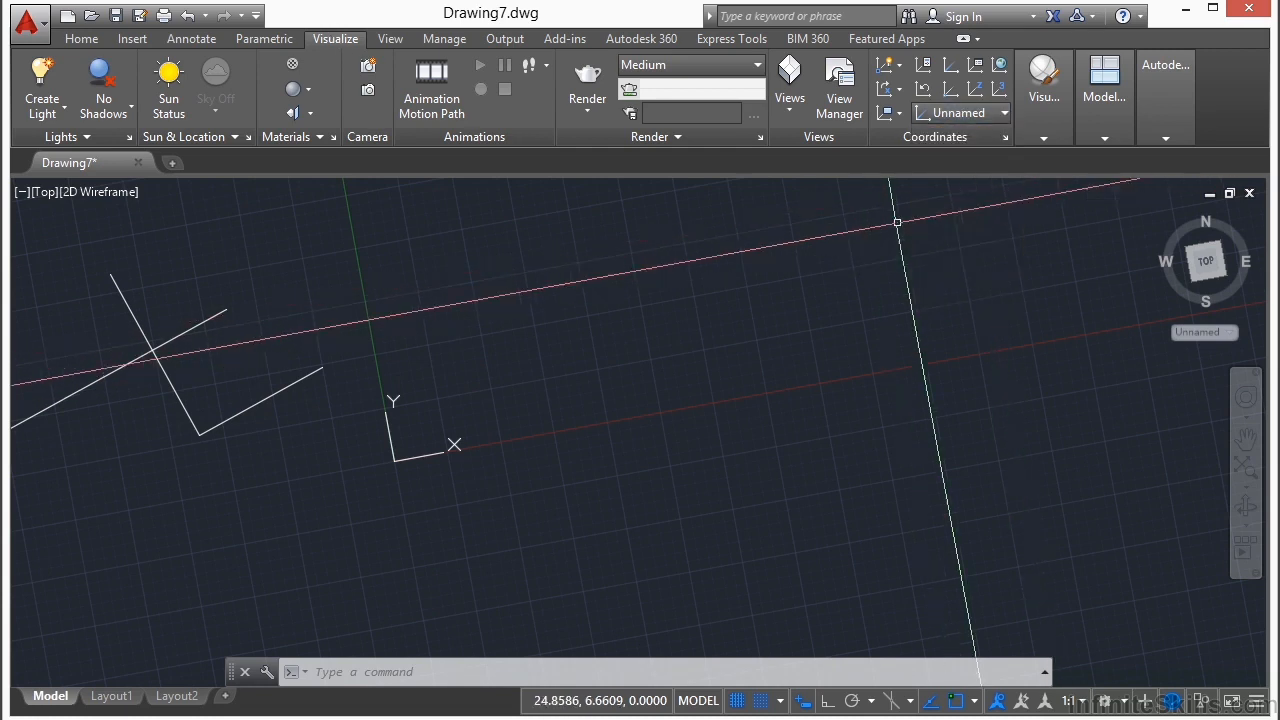
click(1006, 138)
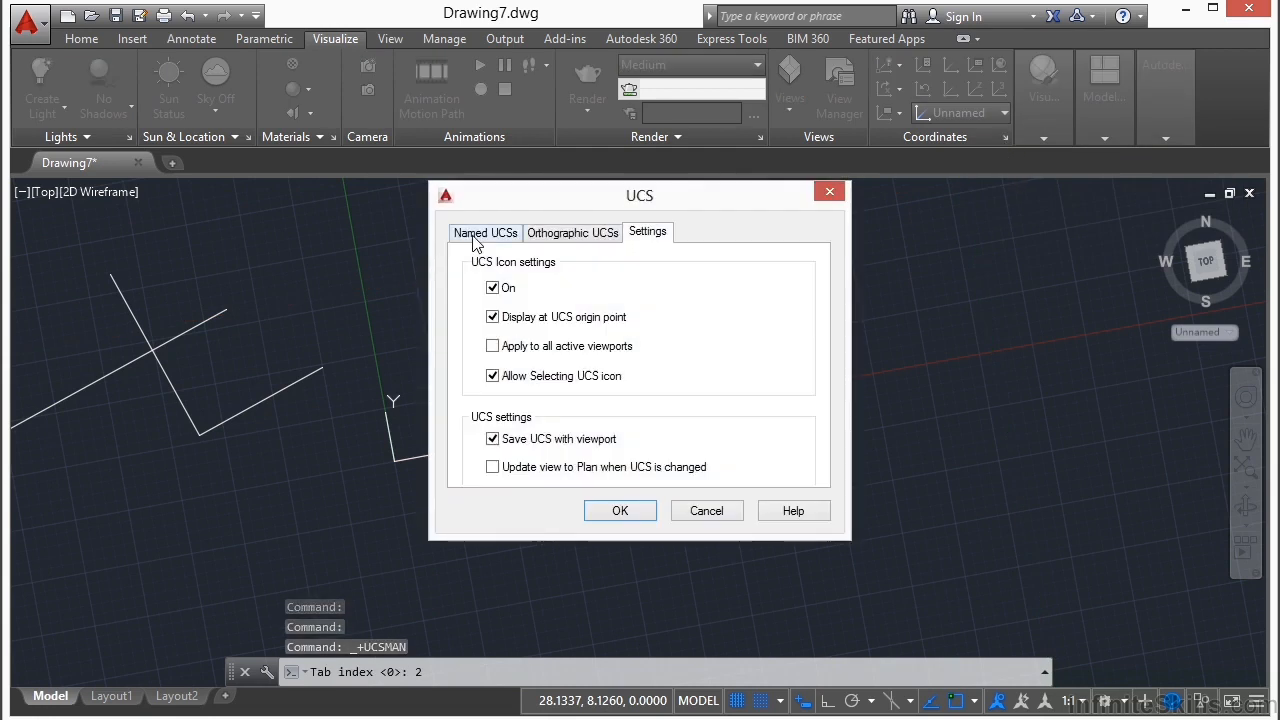
click(503, 233)
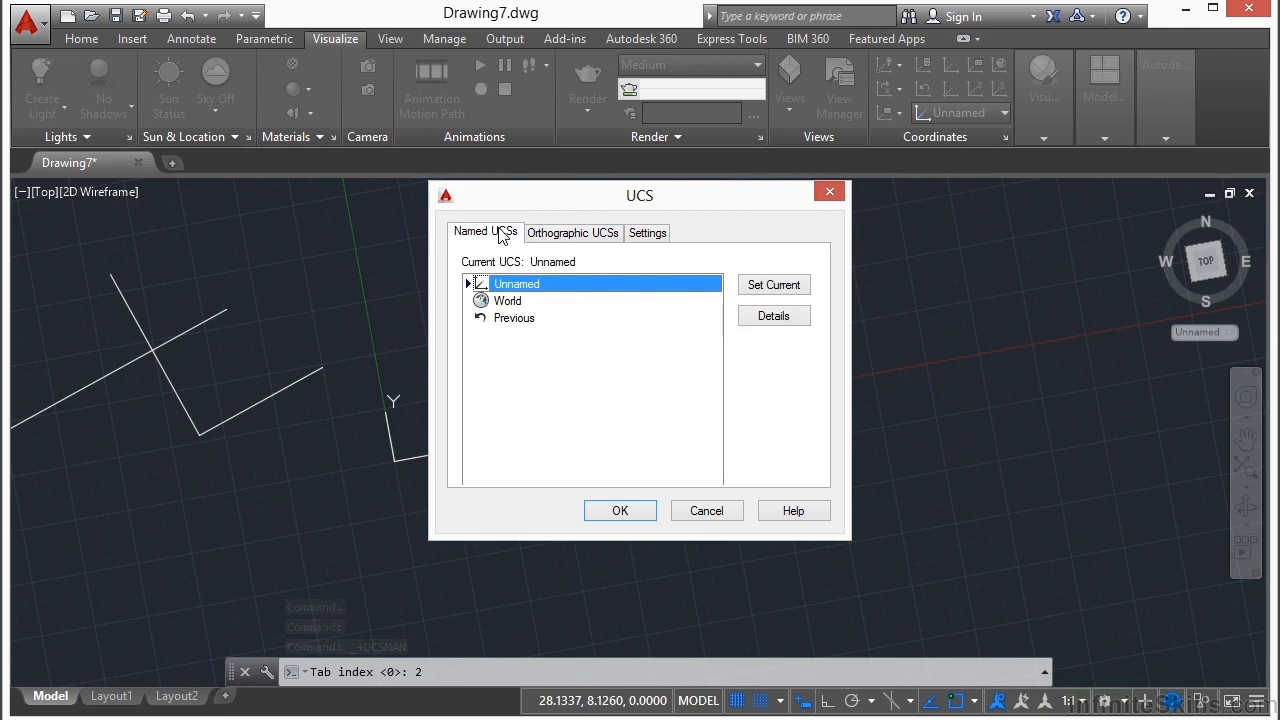
click(647, 232)
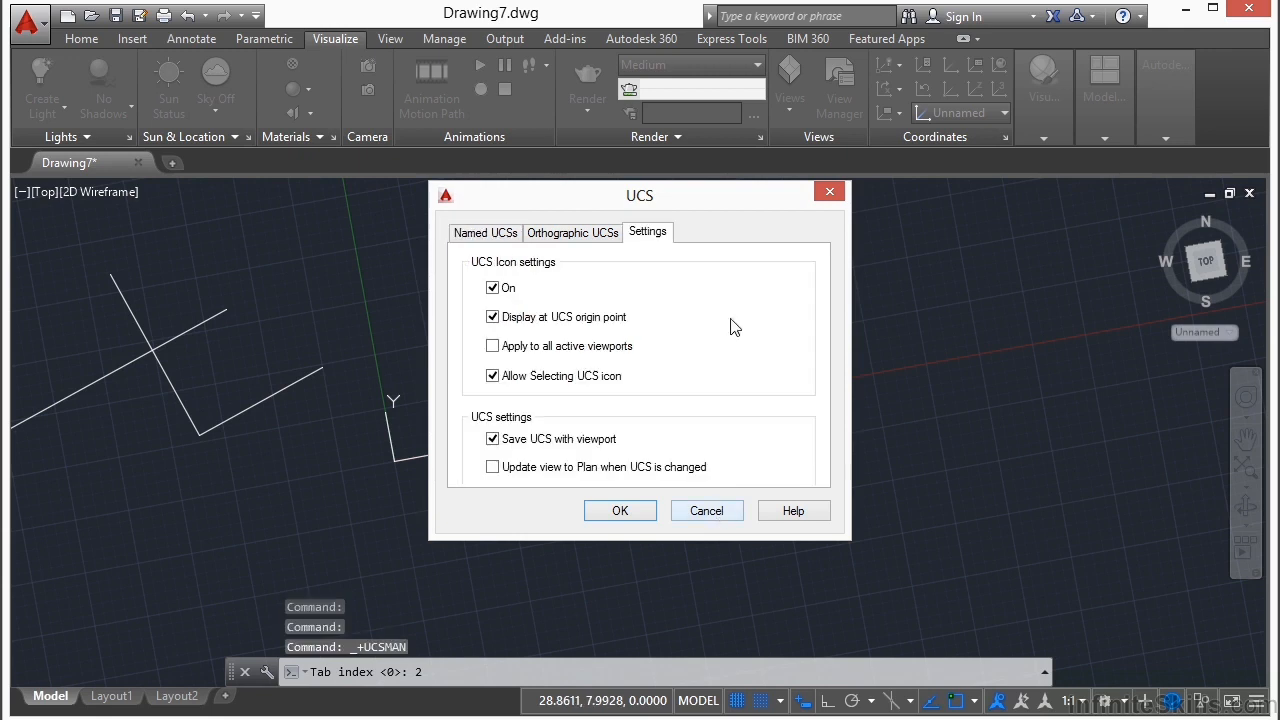
click(704, 511)
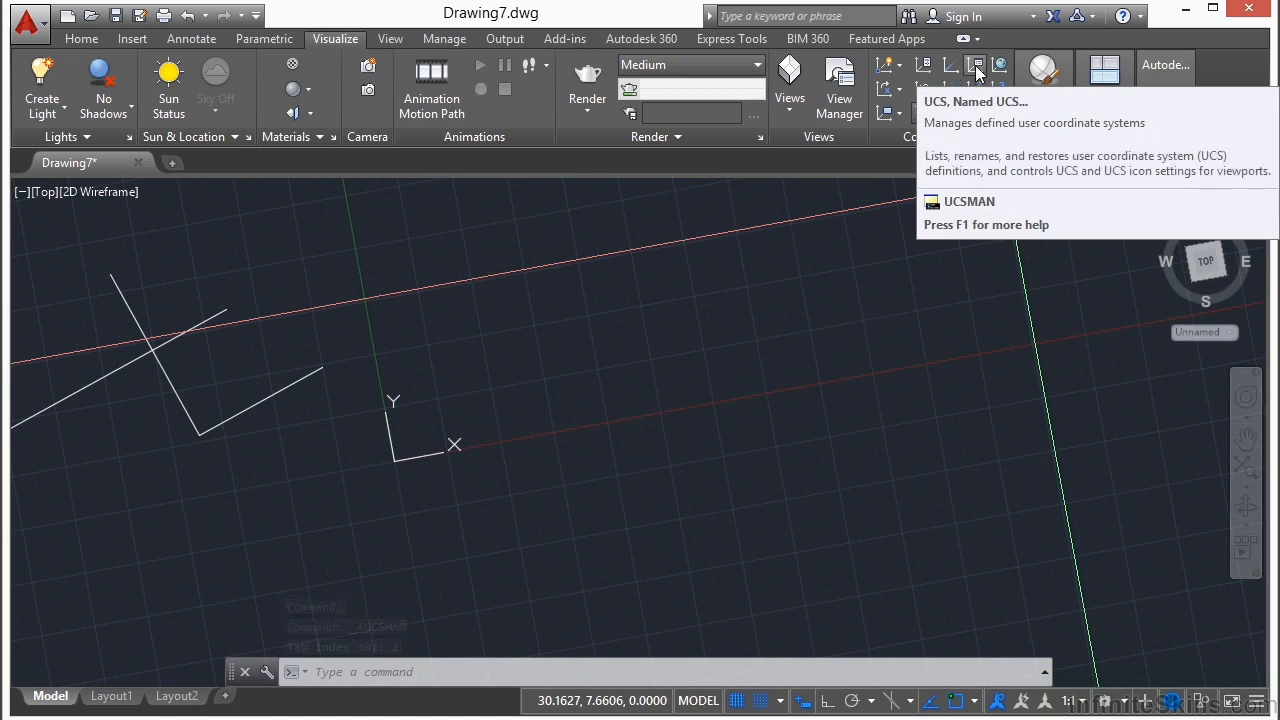
click(977, 67)
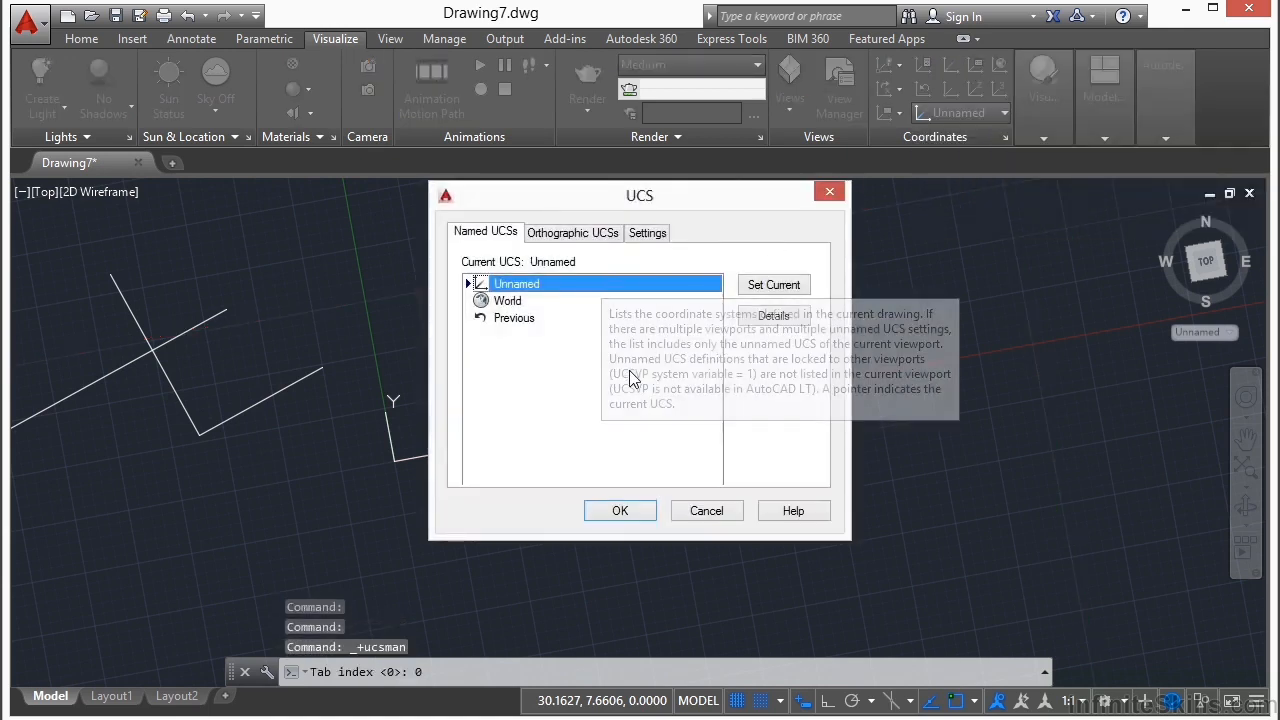
click(704, 510)
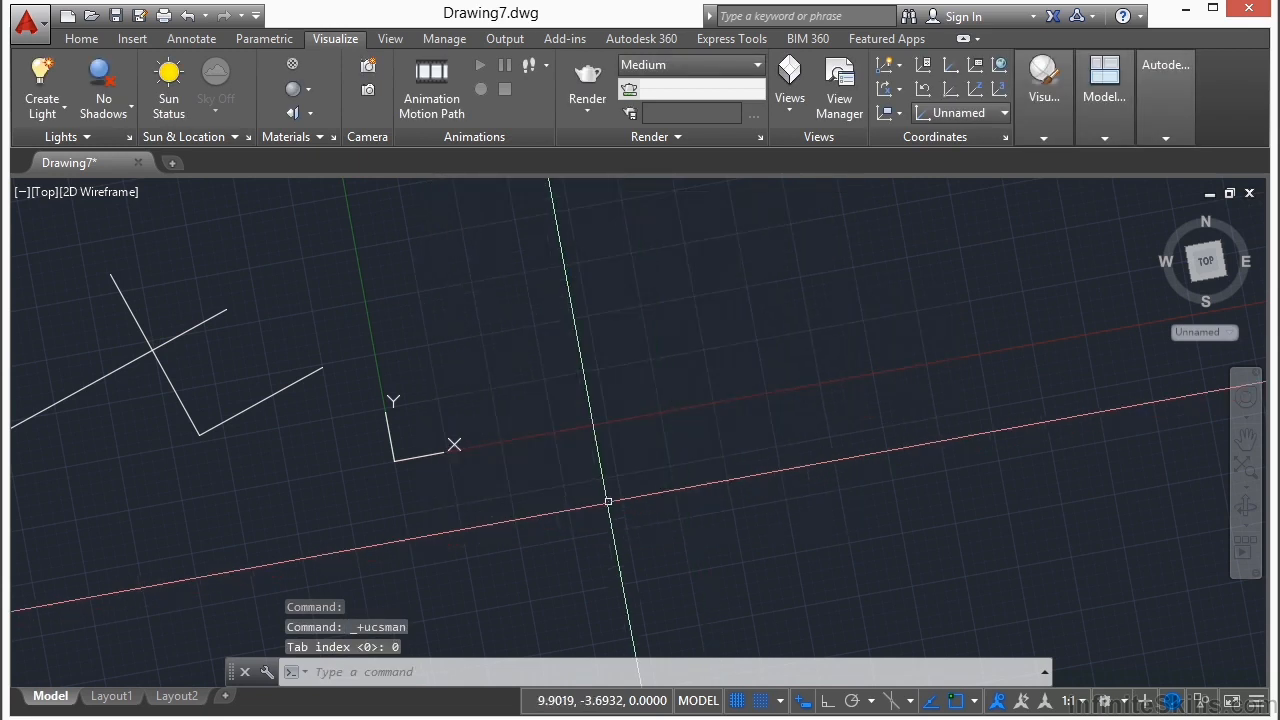
From the UCS icon, open the named UCS manager and rename the current unnamed coordinate system "Custom 1".
click(415, 456)
right_click(415, 456)
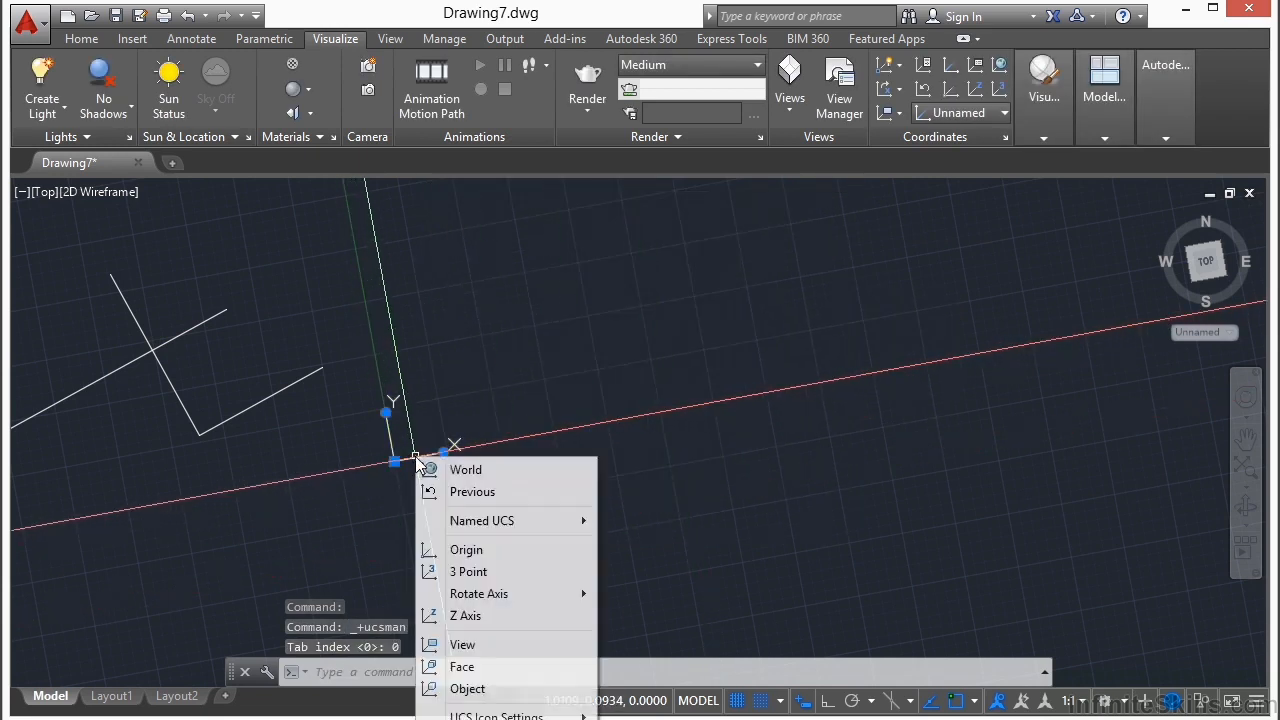
mouse_move(501, 530)
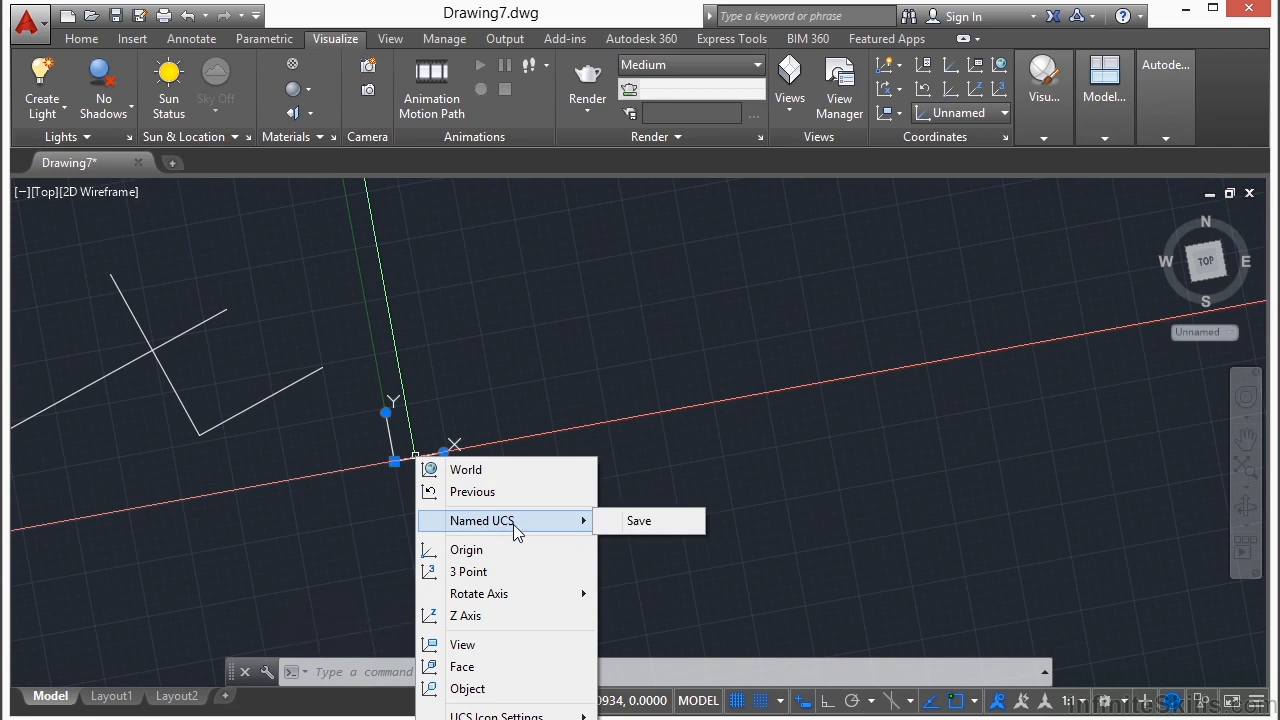
click(501, 521)
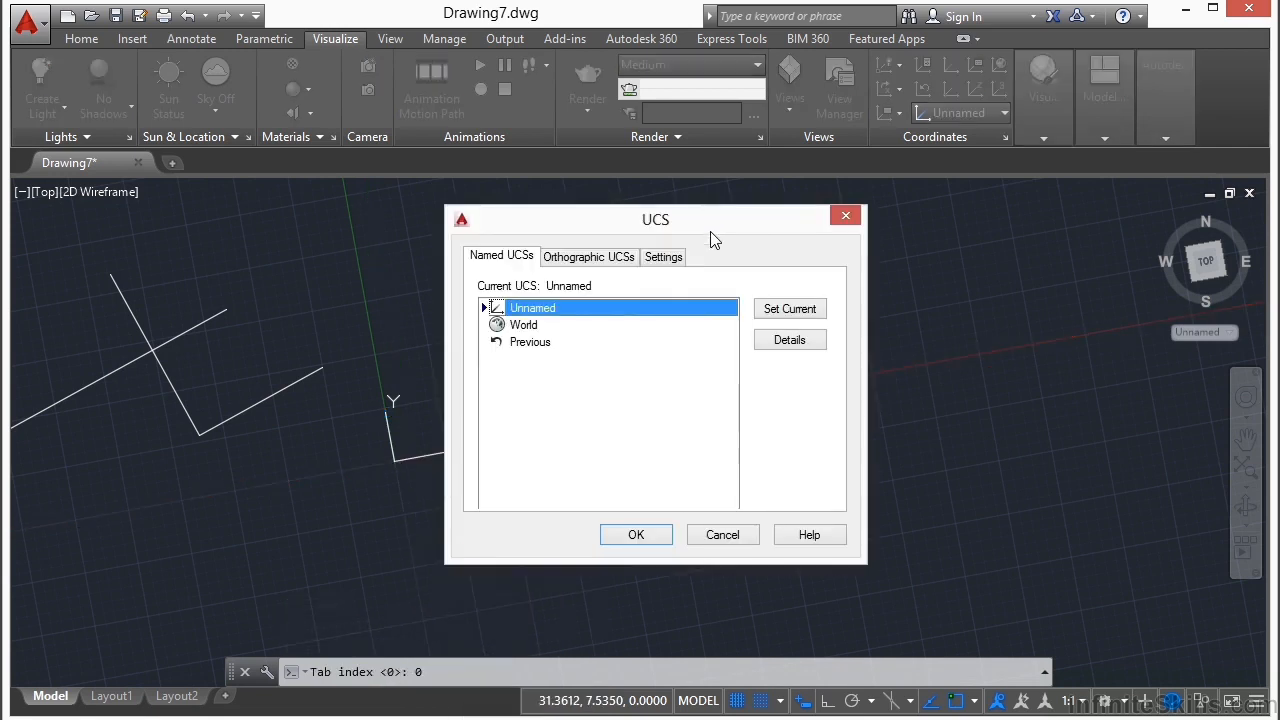
click(522, 326)
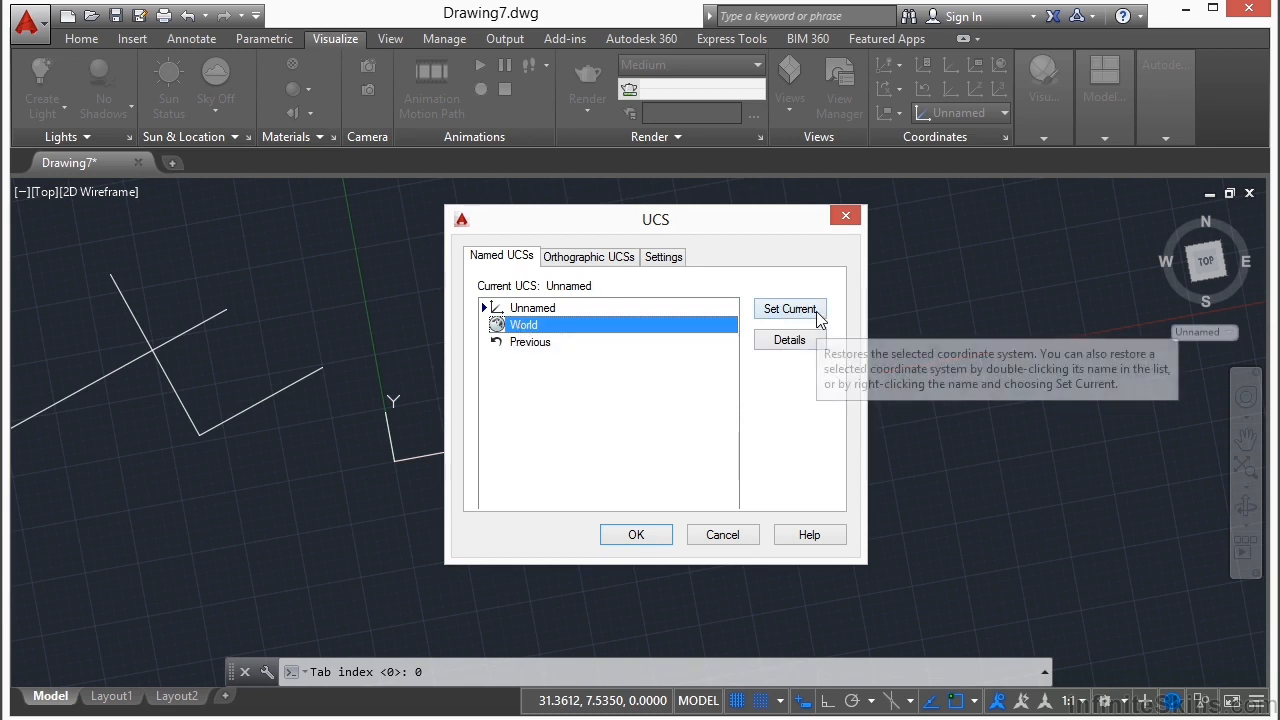
click(546, 345)
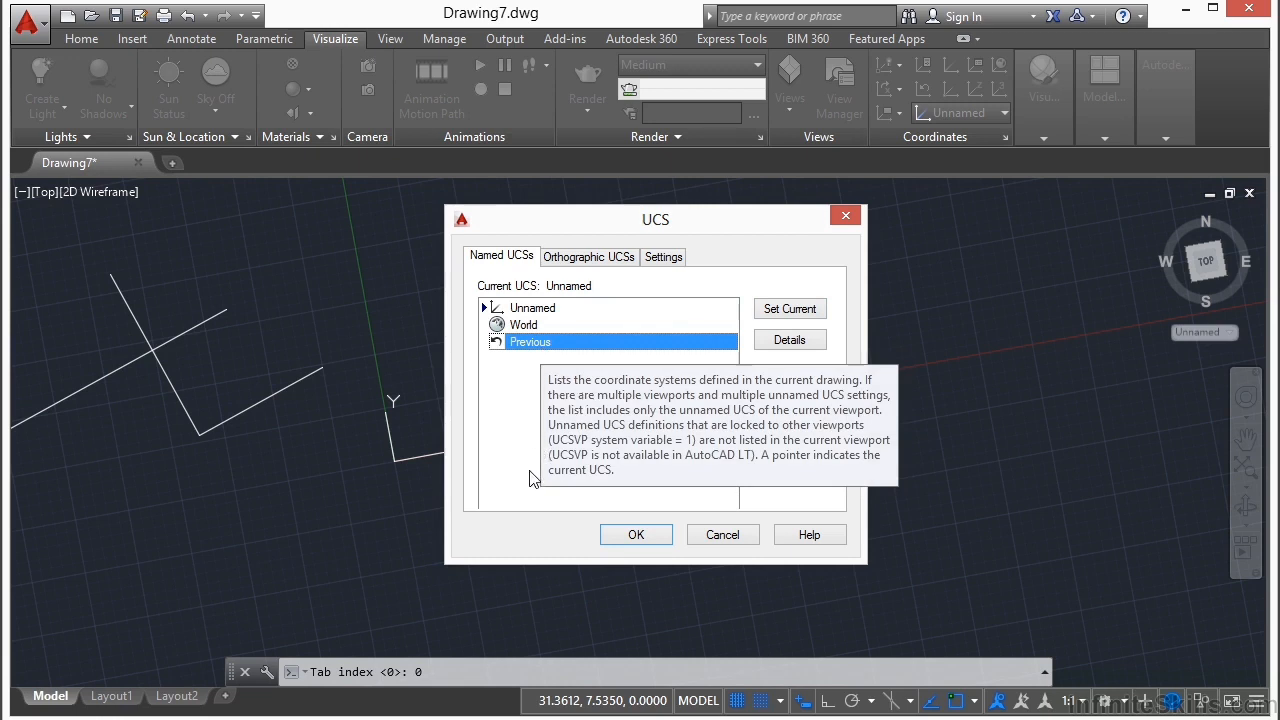
click(553, 309)
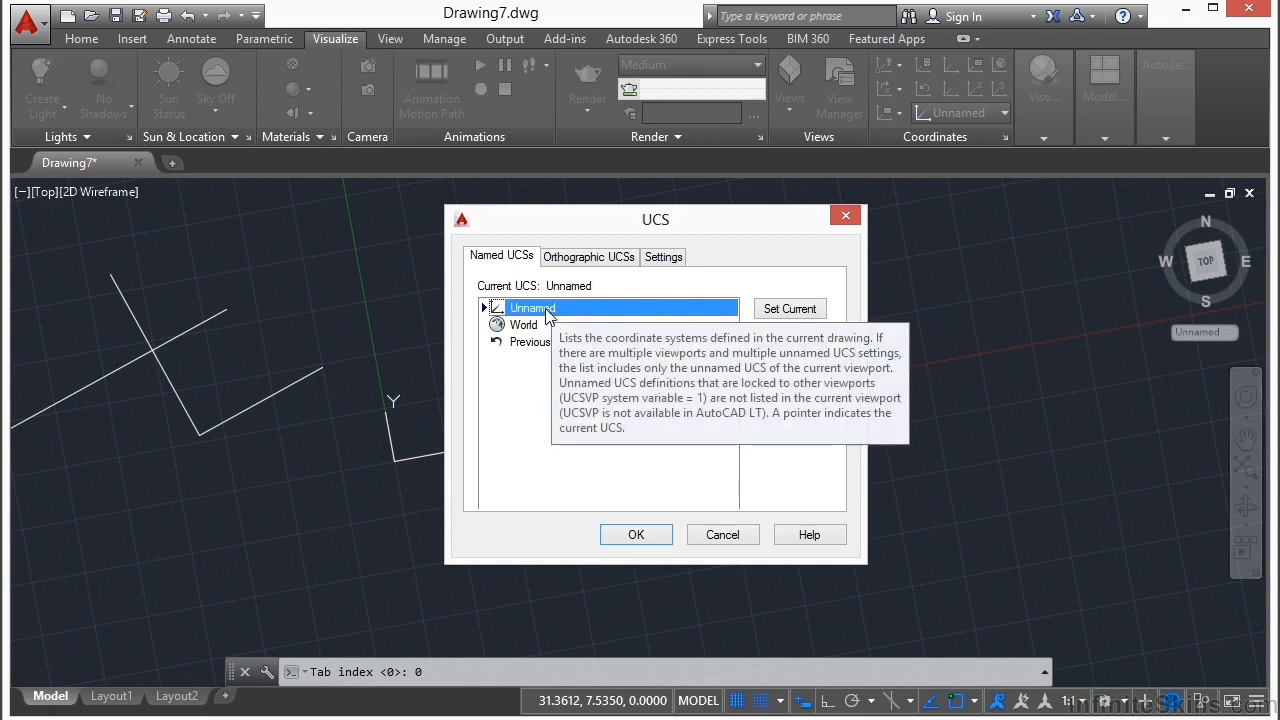
click(547, 310)
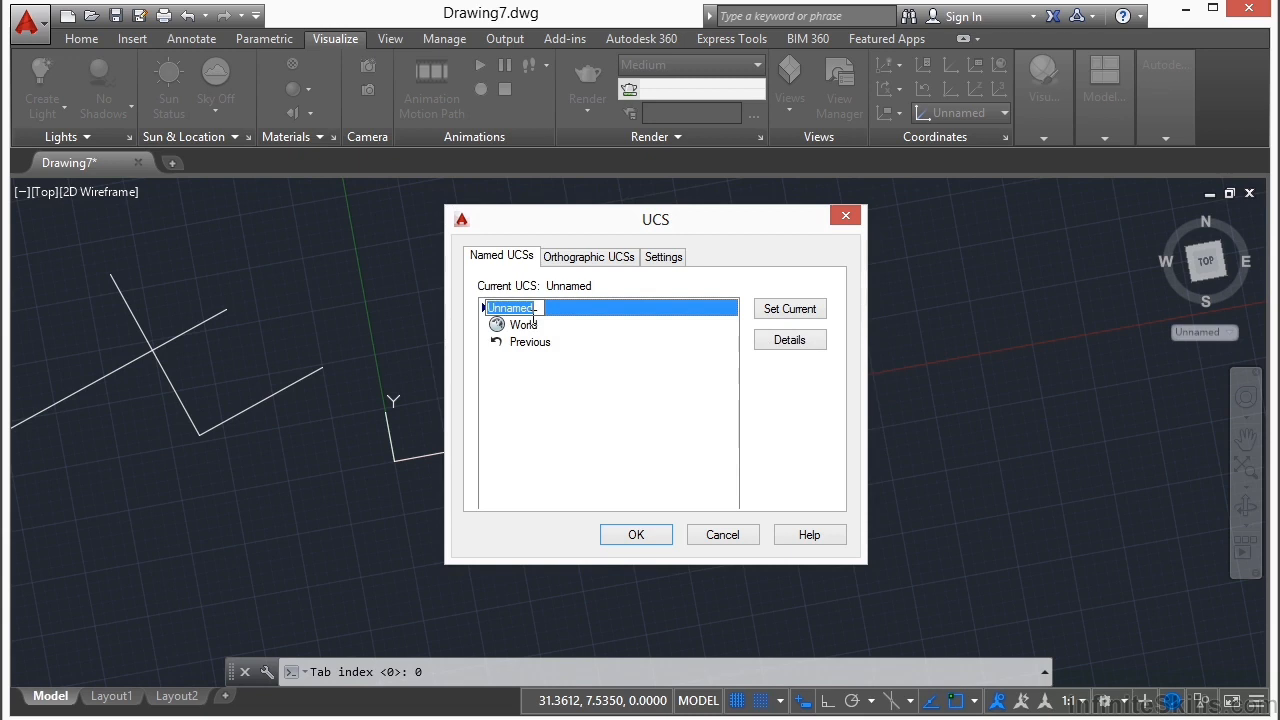
text(Custom 1)
key(Return)
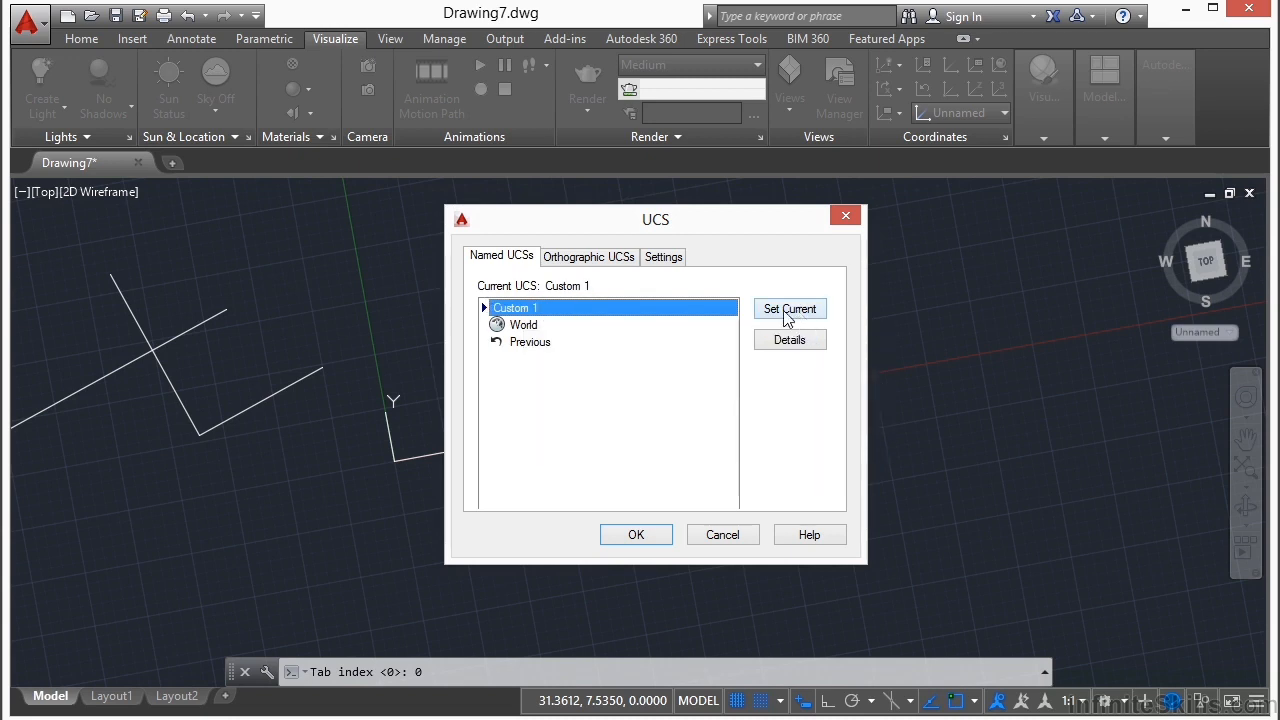
click(636, 534)
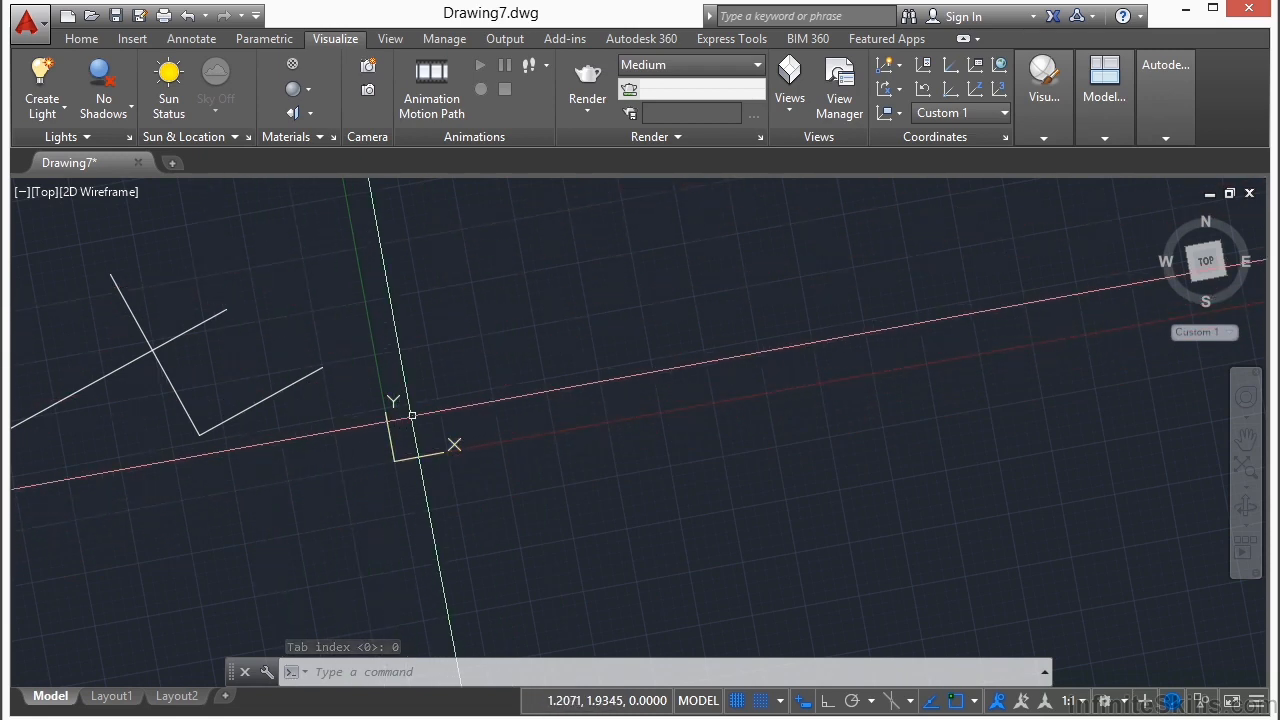
Return the coordinate system from Custom 1 to World using the UCS icon.
click(414, 456)
right_click(414, 458)
click(473, 474)
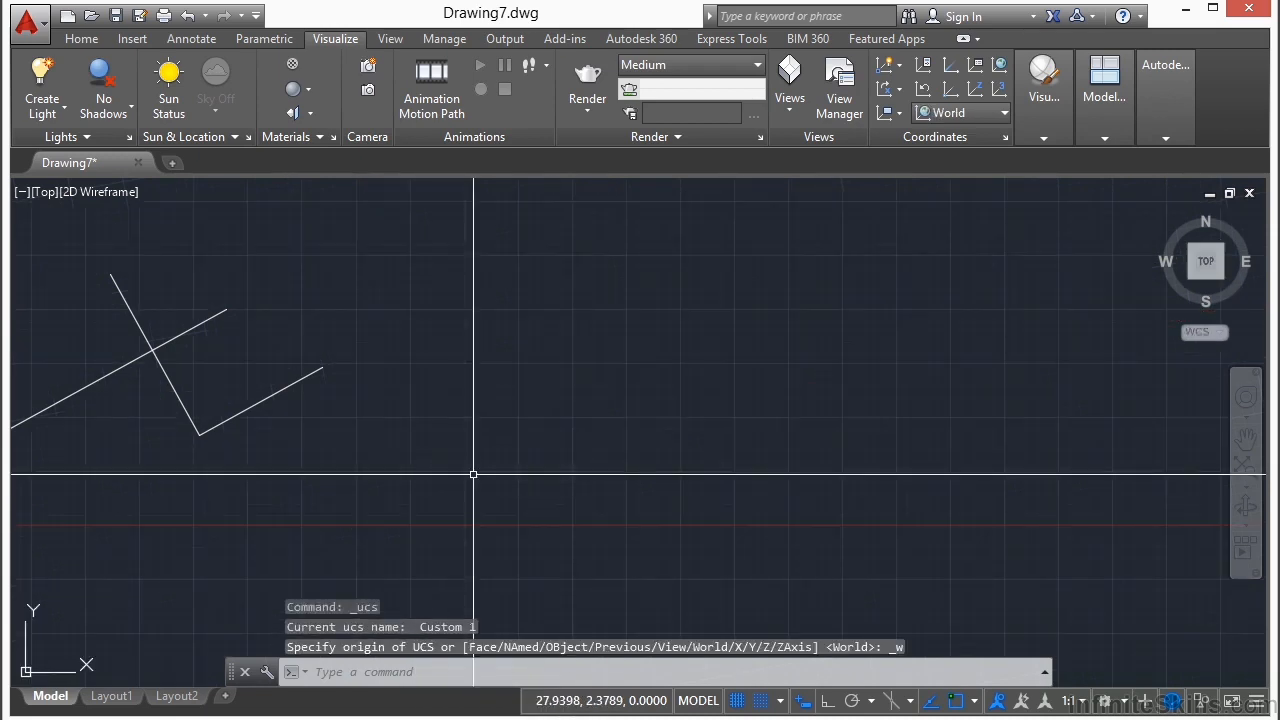
middle_drag(365, 480, 508, 383)
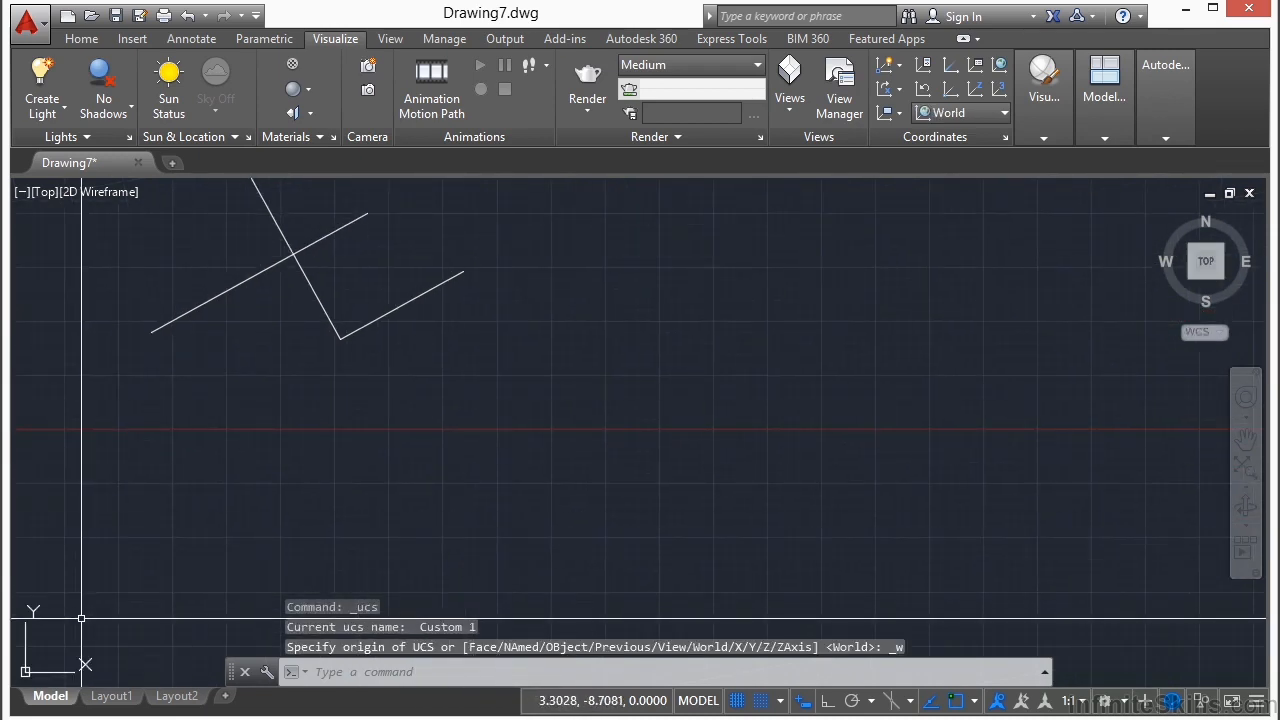
Restore the saved Custom 1 coordinate system as the current UCS through the named UCS list.
click(1004, 138)
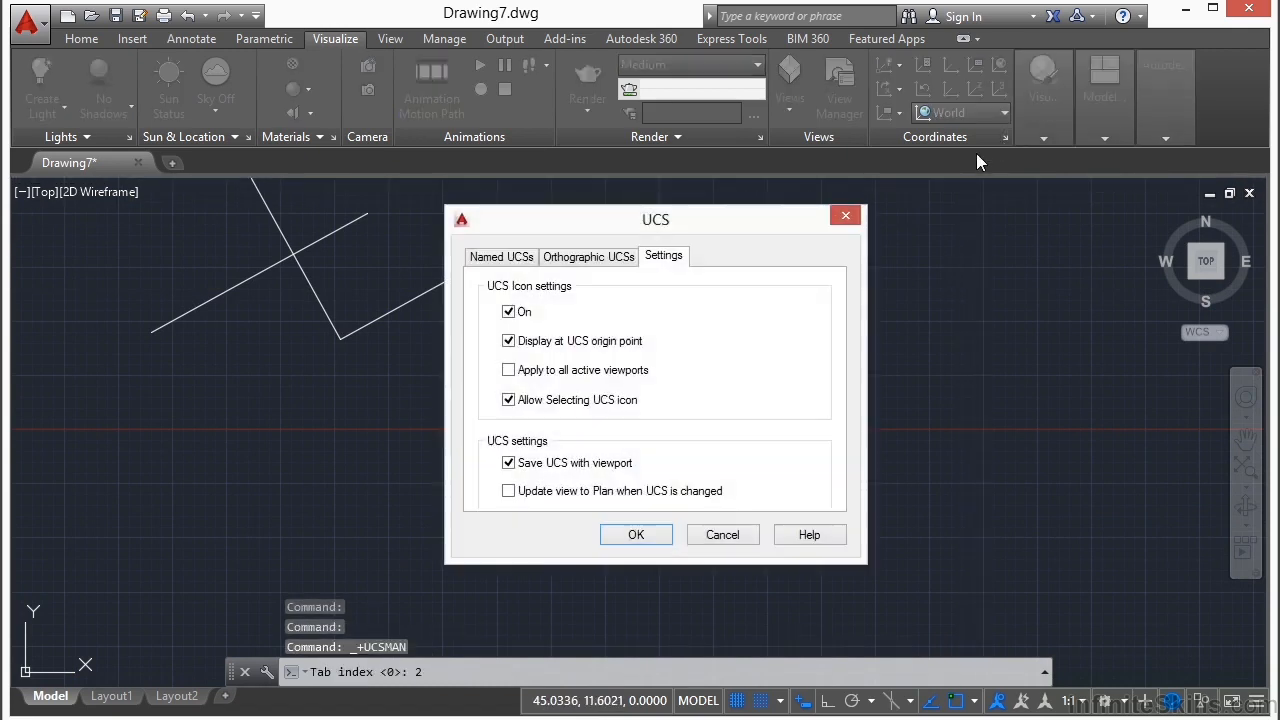
click(505, 258)
click(523, 344)
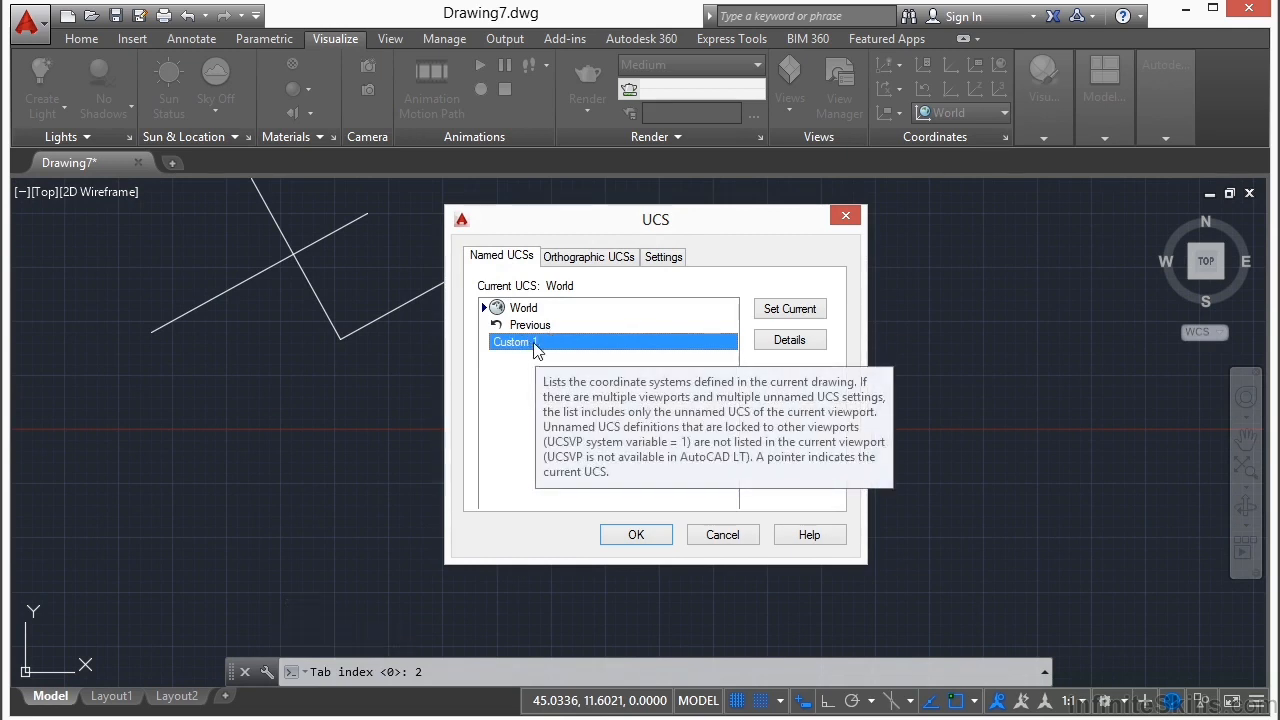
click(789, 314)
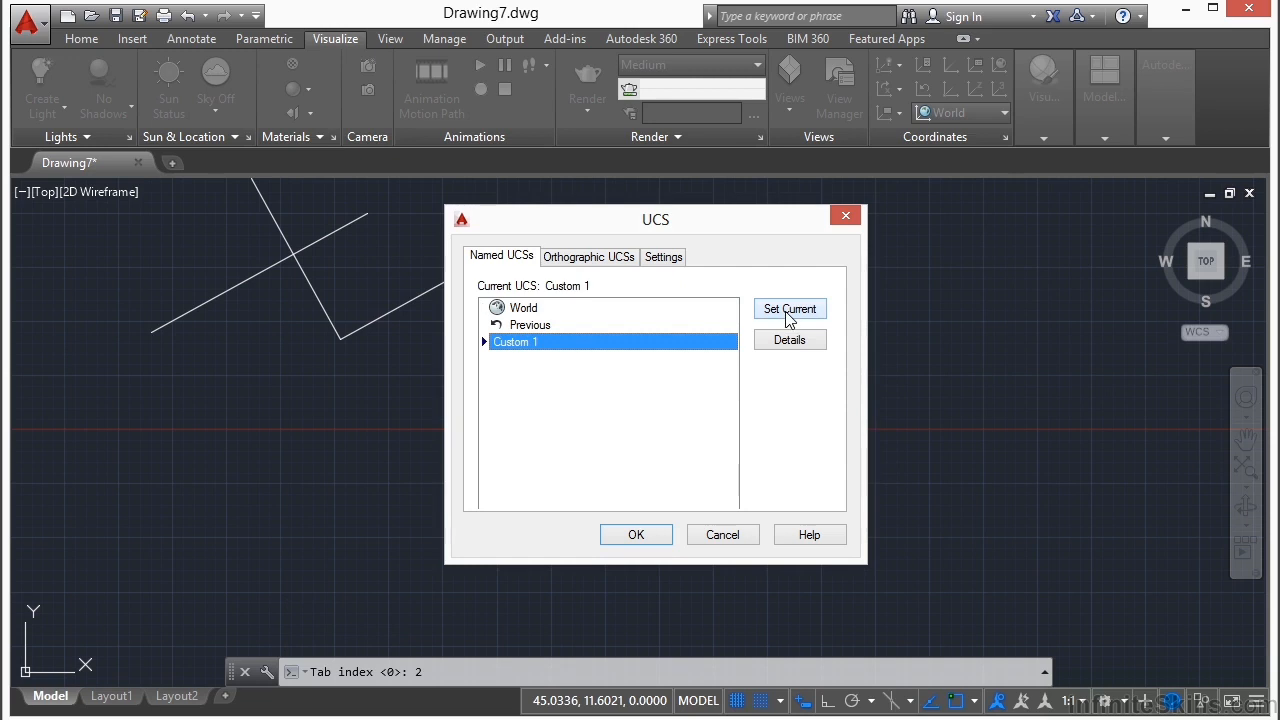
click(636, 534)
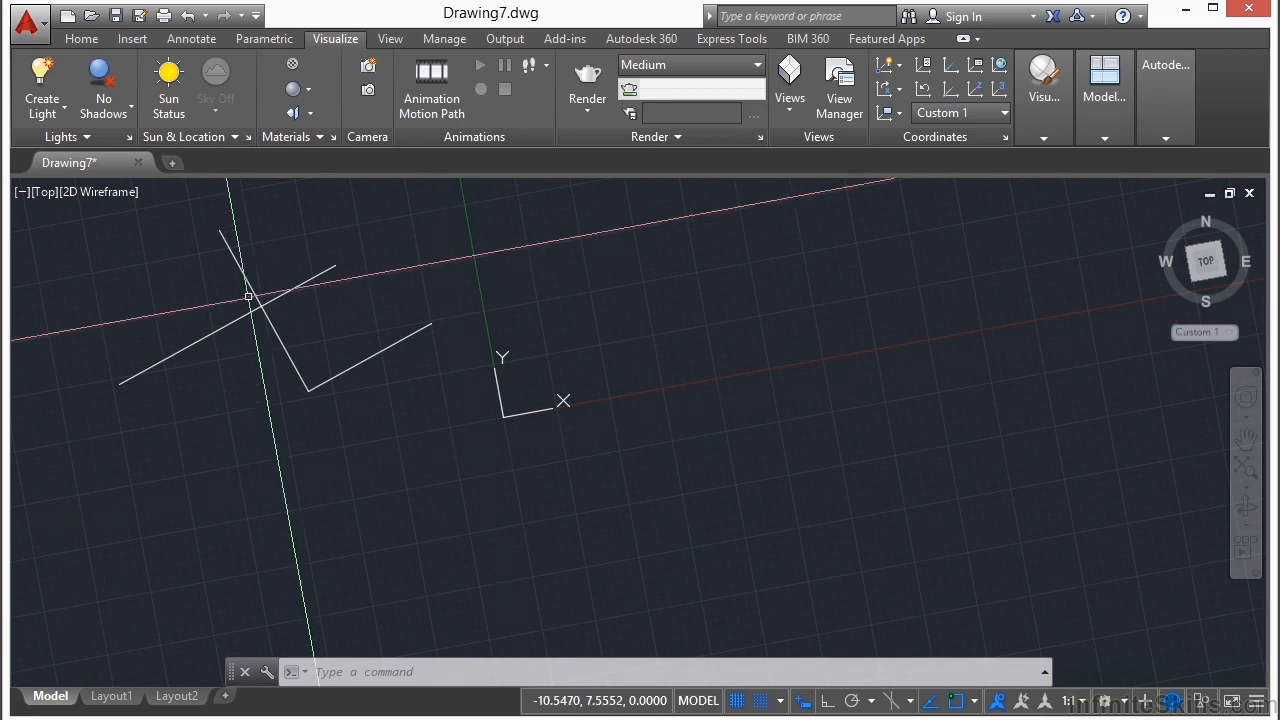
key(Escape)
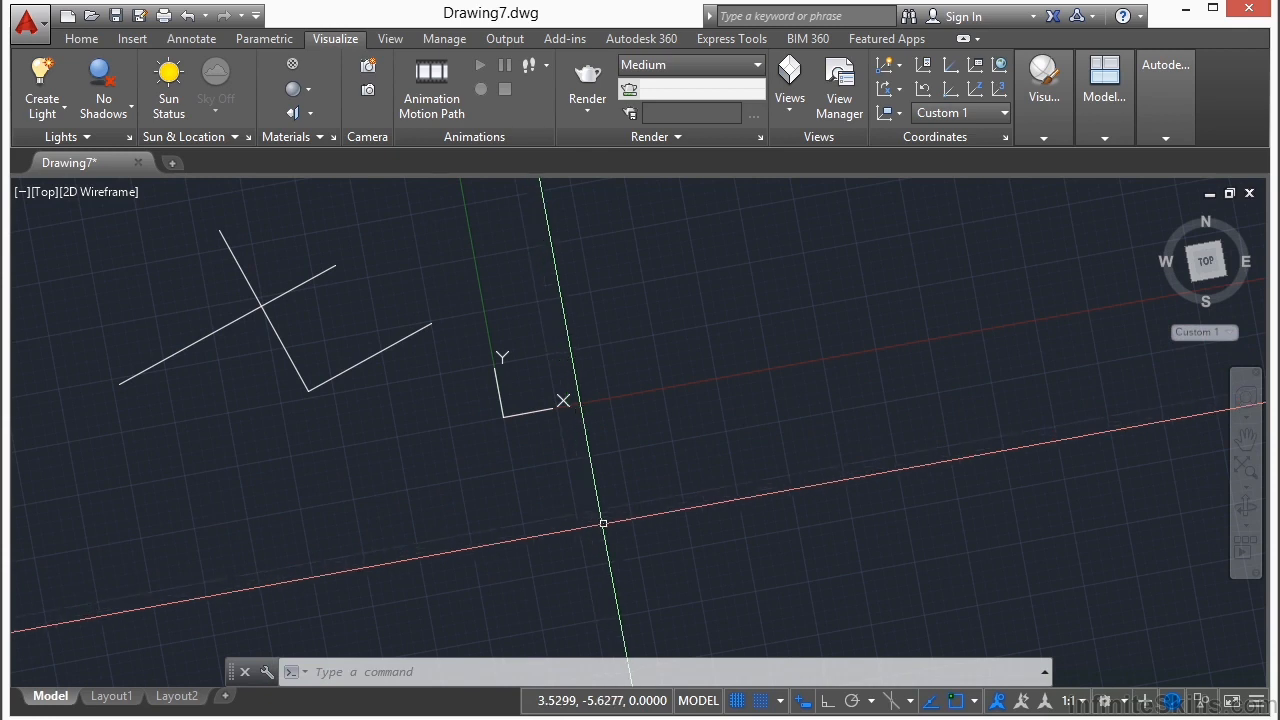
Change the snap type from rectangular to isometric snap in the drafting settings.
right_click(760, 706)
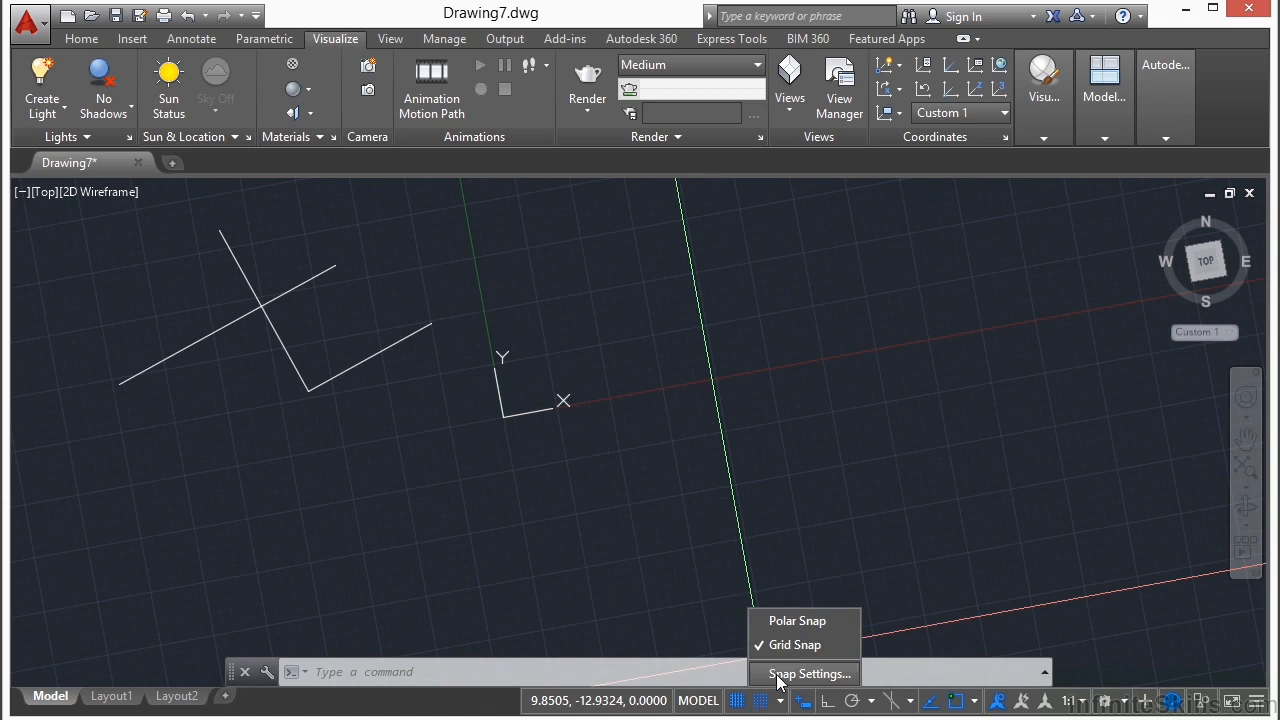
click(775, 674)
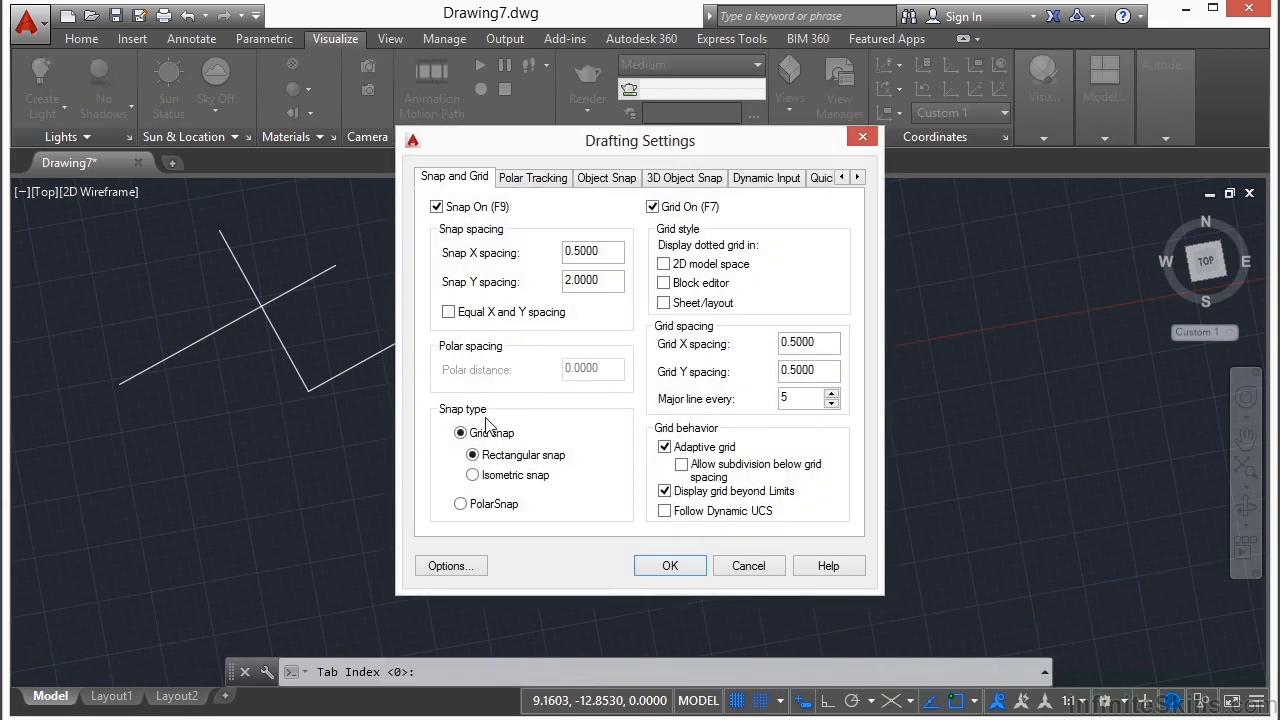
click(510, 476)
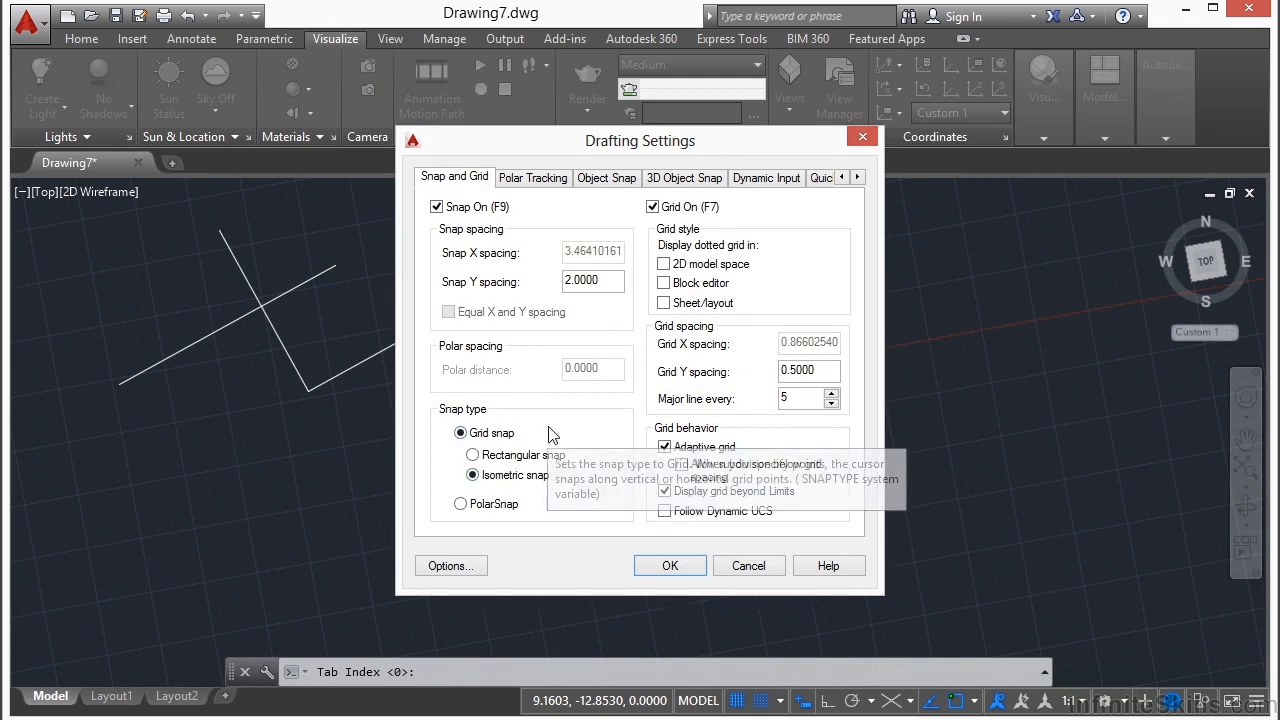
click(670, 566)
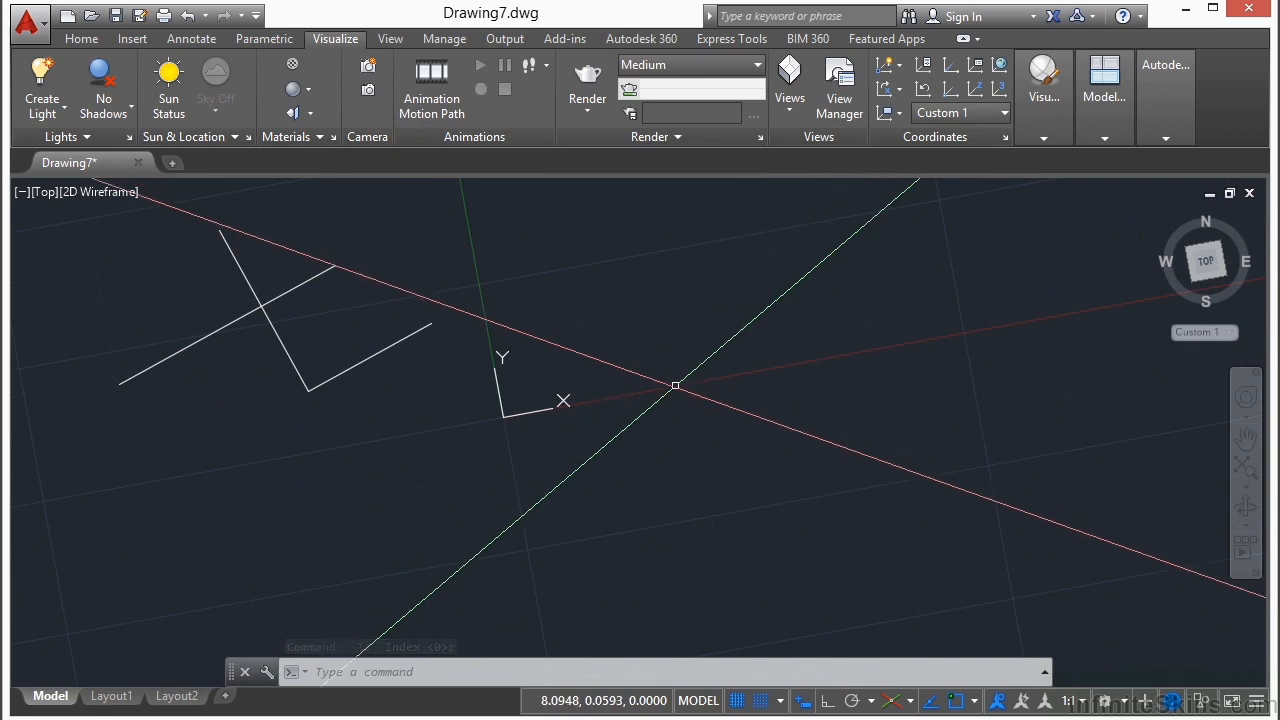
With ortho on, draw a closed four-line isometric parallelogram beside the UCS icon as the top face of a box.
scroll(674, 380, down, 2)
middle_drag(920, 387, 504, 381)
text(l)
key(Return)
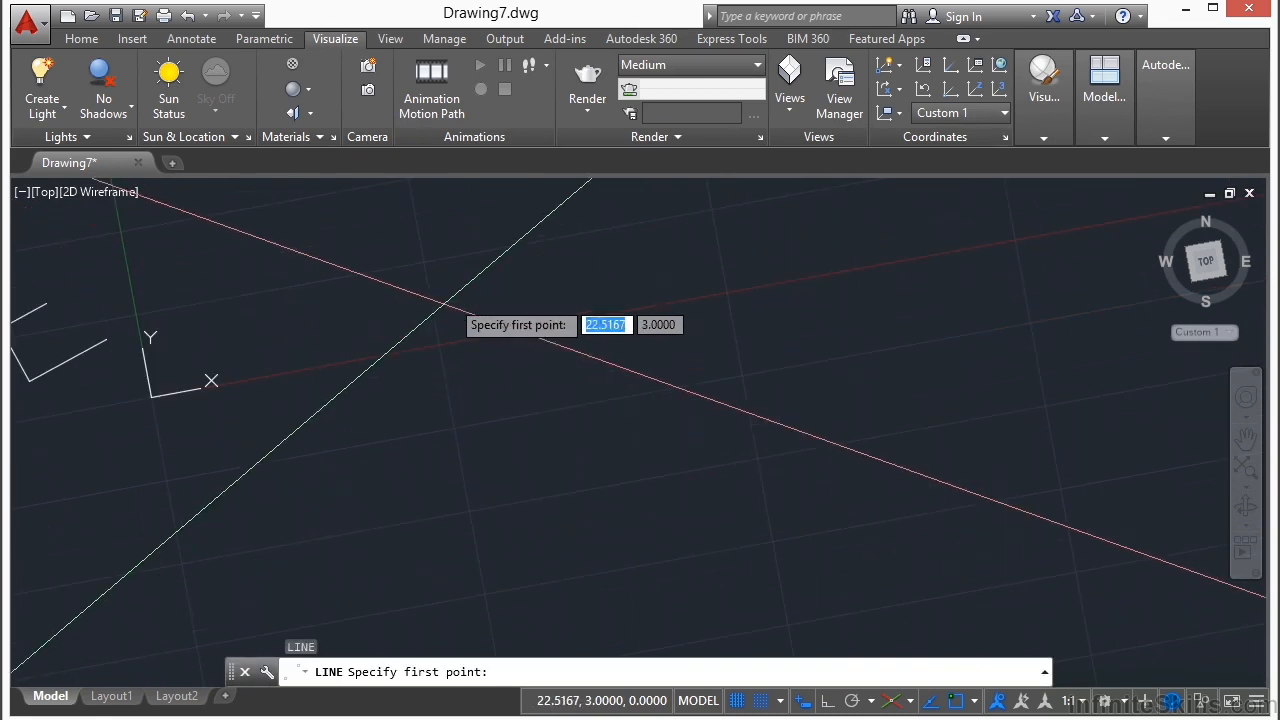
click(444, 302)
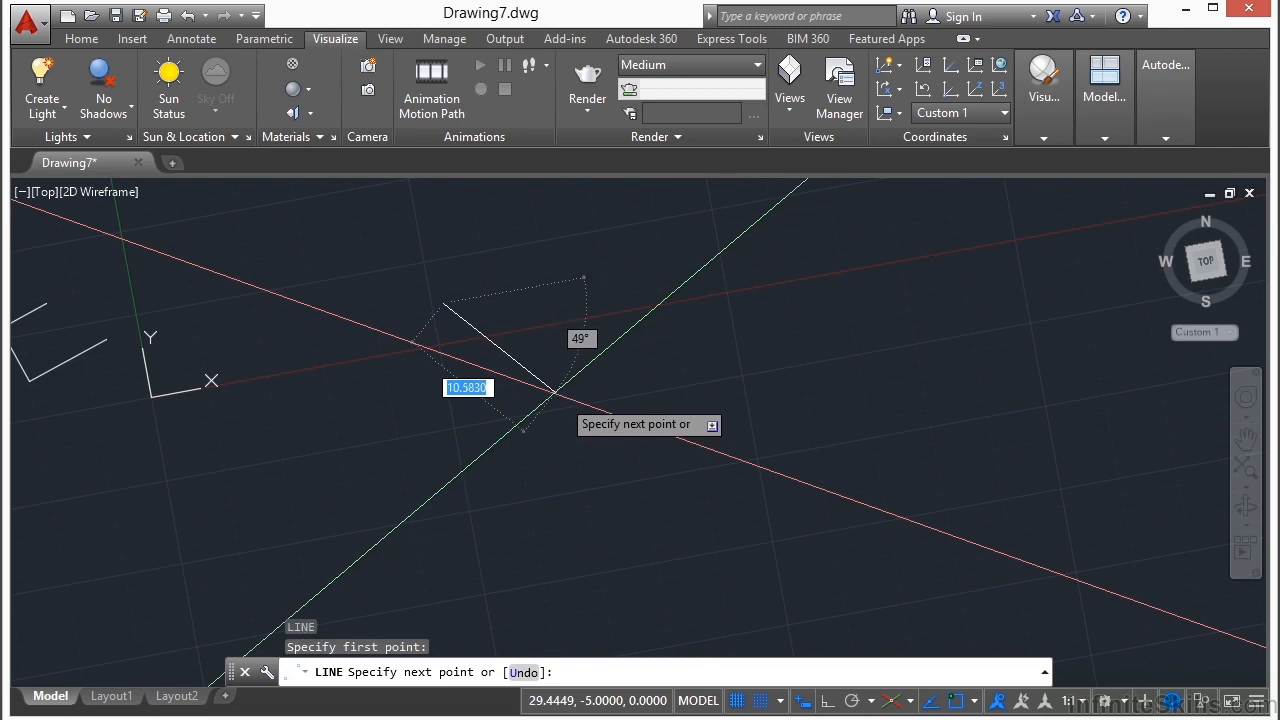
key(F7)
key(F7)
key(F8)
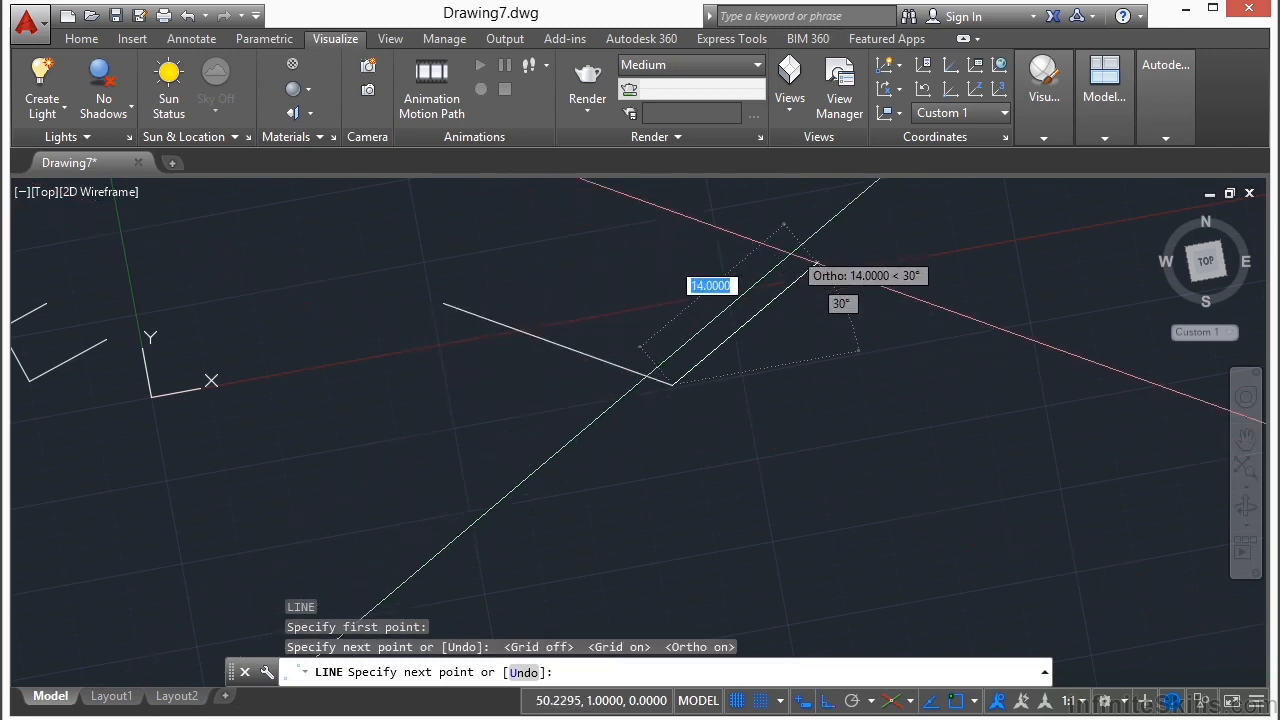
click(826, 241)
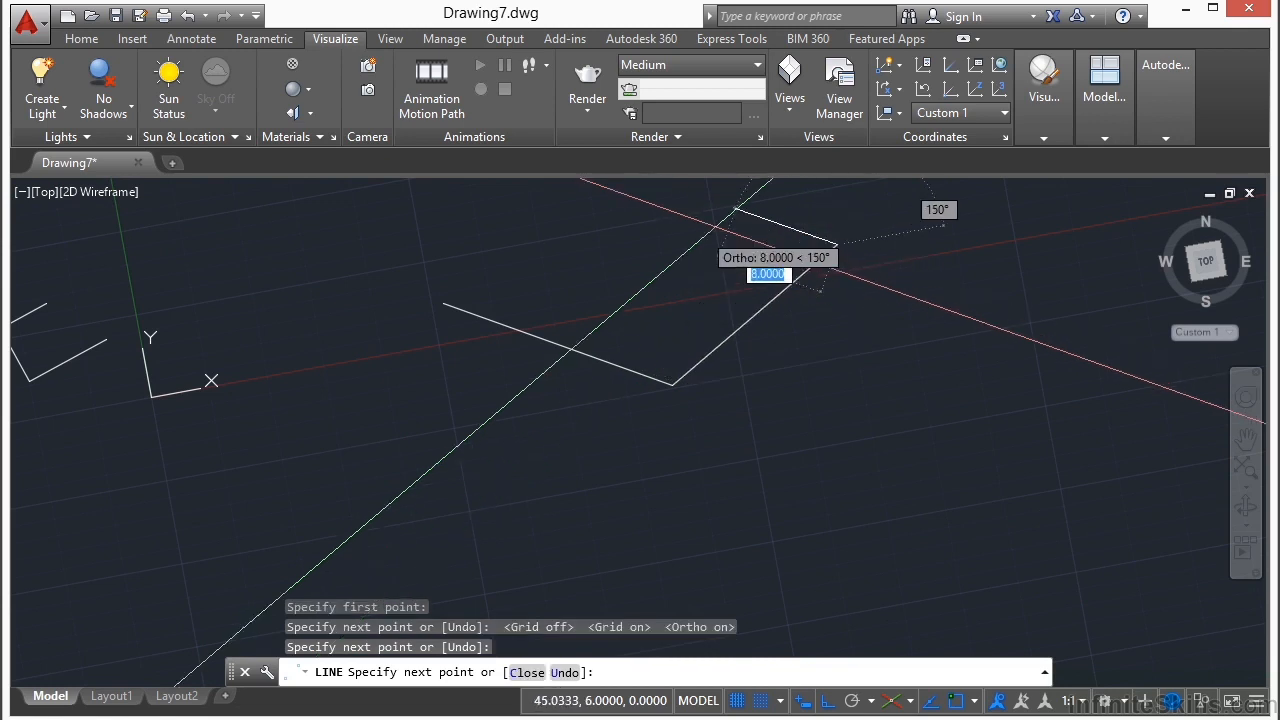
click(600, 192)
click(443, 302)
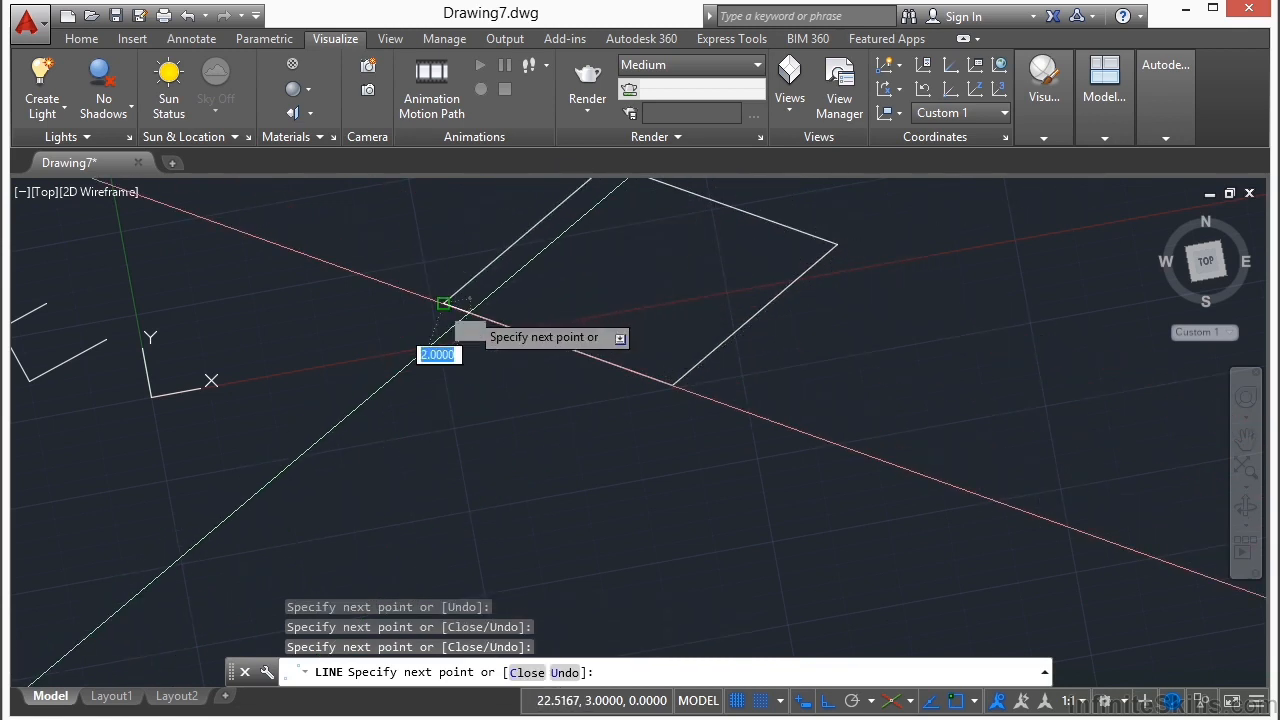
key(Return)
From the top face's left corner, cycle the isoplanes and draw the box's front-left face with vertical side edges and a bottom edge.
mouse_move(580, 283)
middle_down()
mouse_move(454, 414)
mouse_move(535, 349)
middle_up()
text(l)
key(Return)
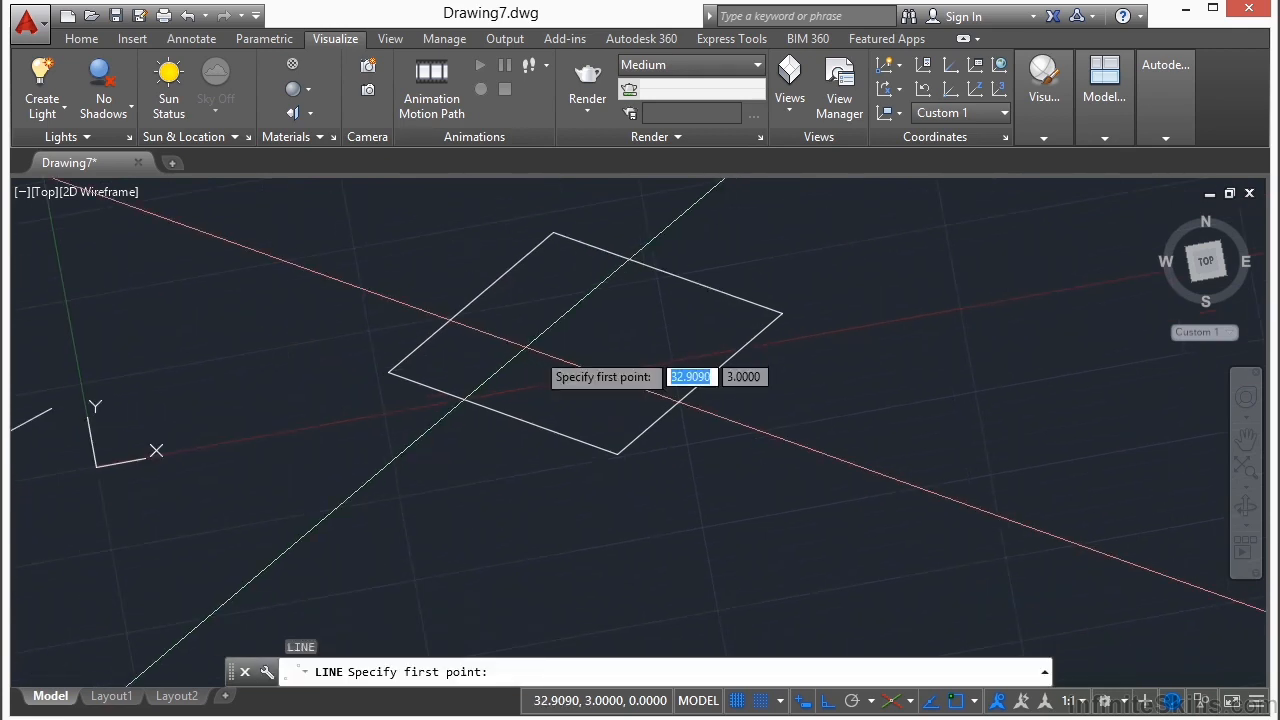
click(389, 372)
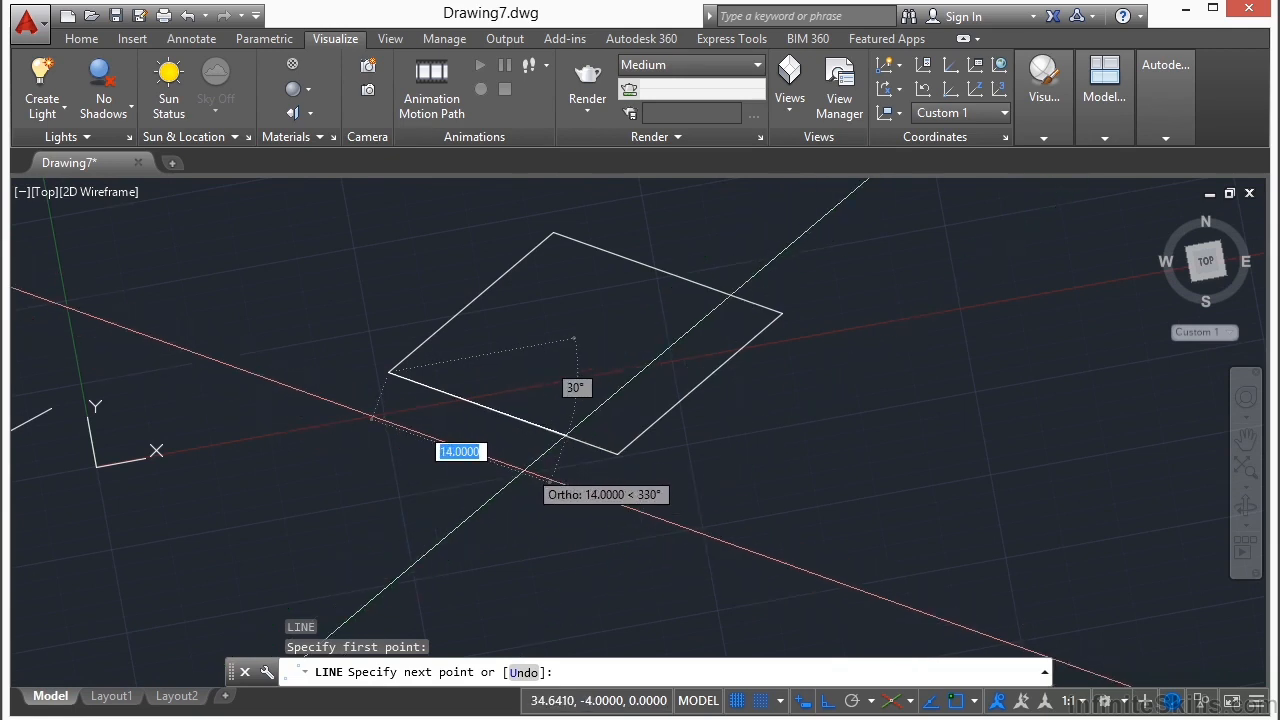
key(F5)
middle_drag(495, 490, 465, 338)
scroll(443, 405, down, 2)
key(F5)
key(F5)
key(F5)
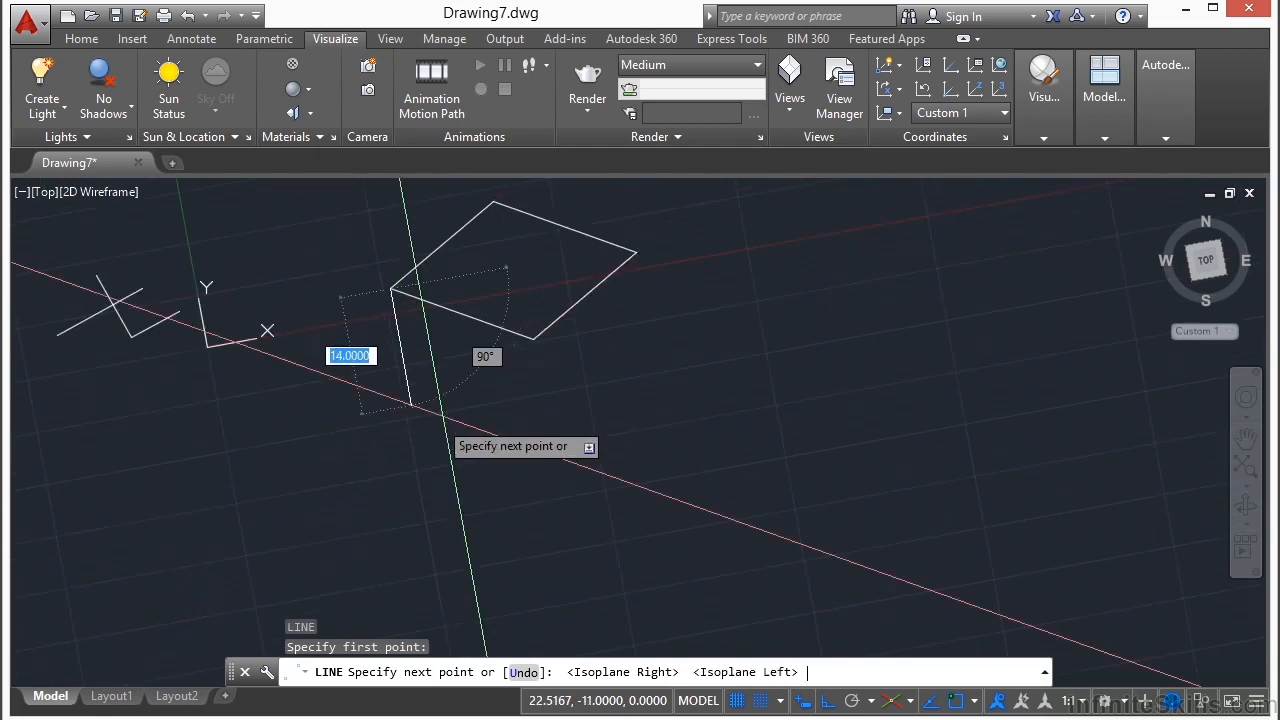
key(F5)
key(F5)
key(F5)
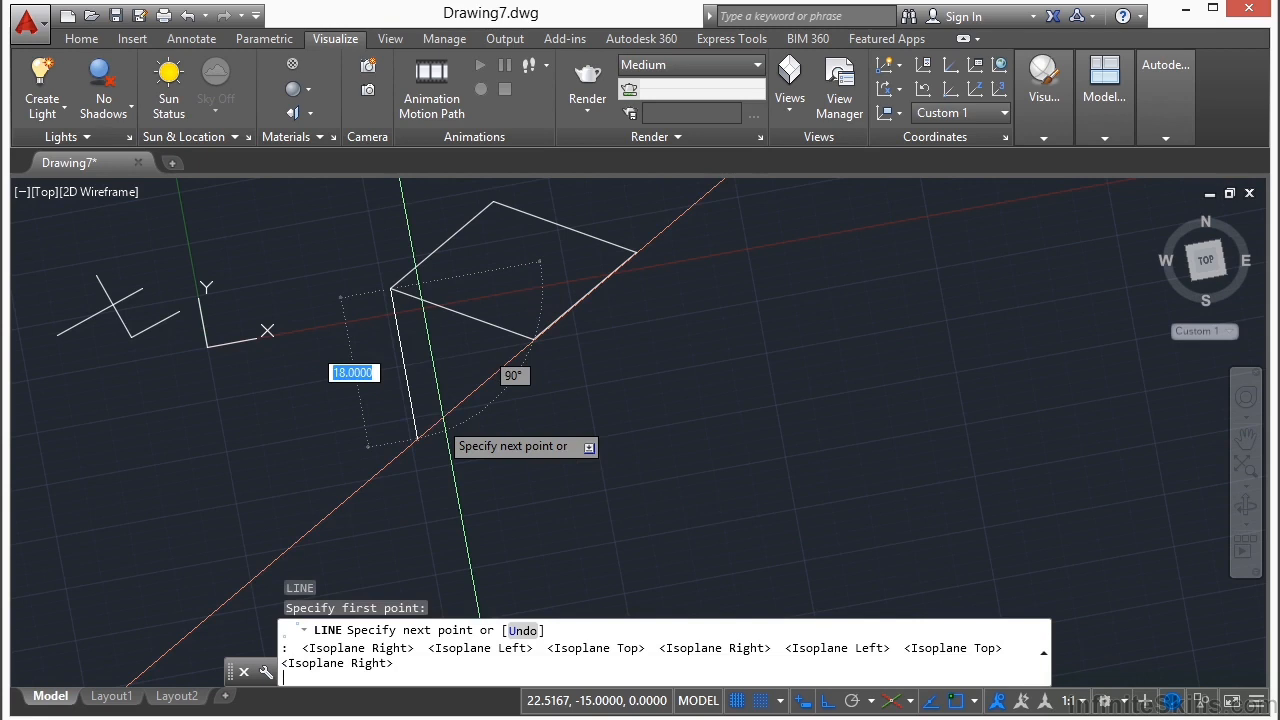
click(428, 470)
key(F5)
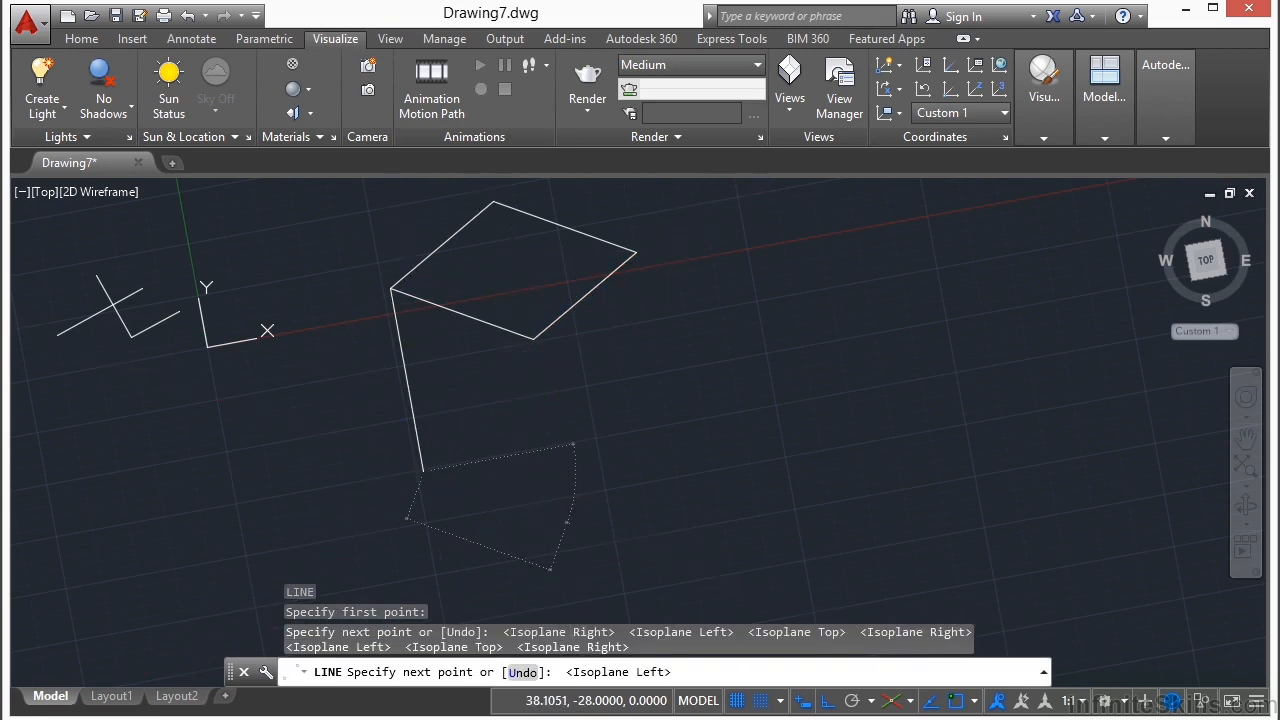
click(567, 522)
Using Isoplane Top, draw the remaining bottom-face edges from the lower front corner around to the lower left corner.
key(F5)
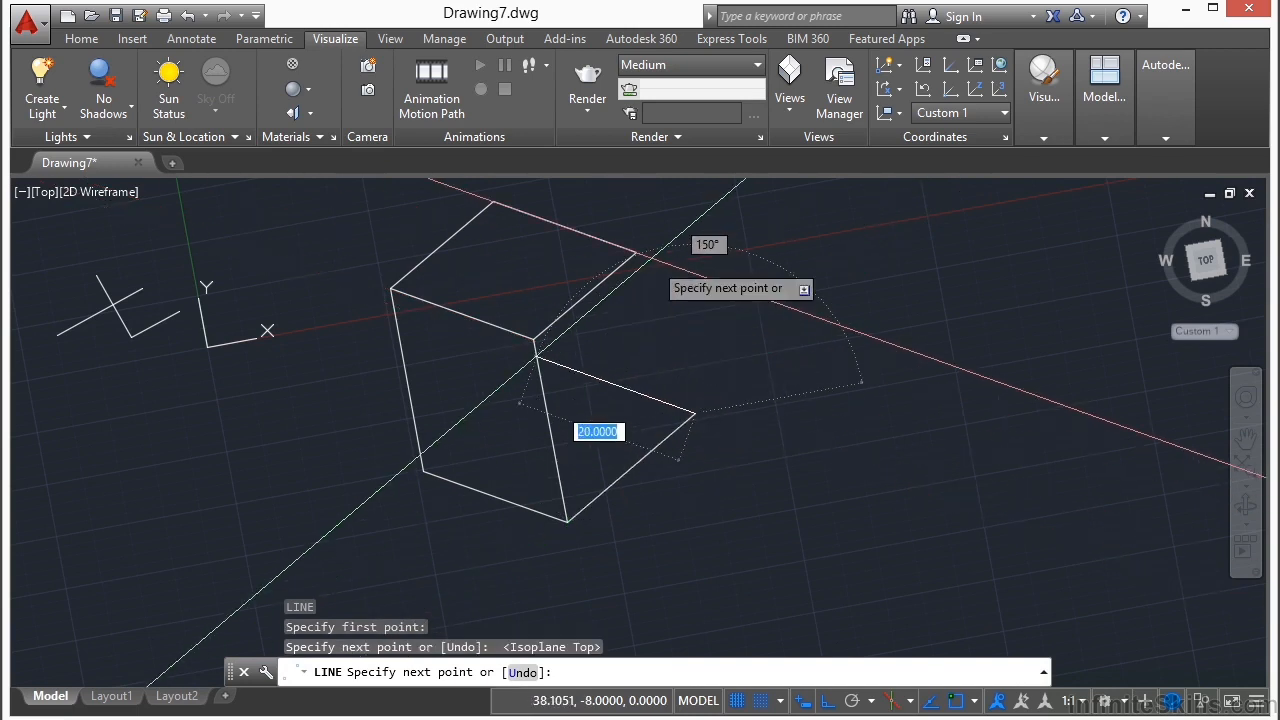
click(605, 335)
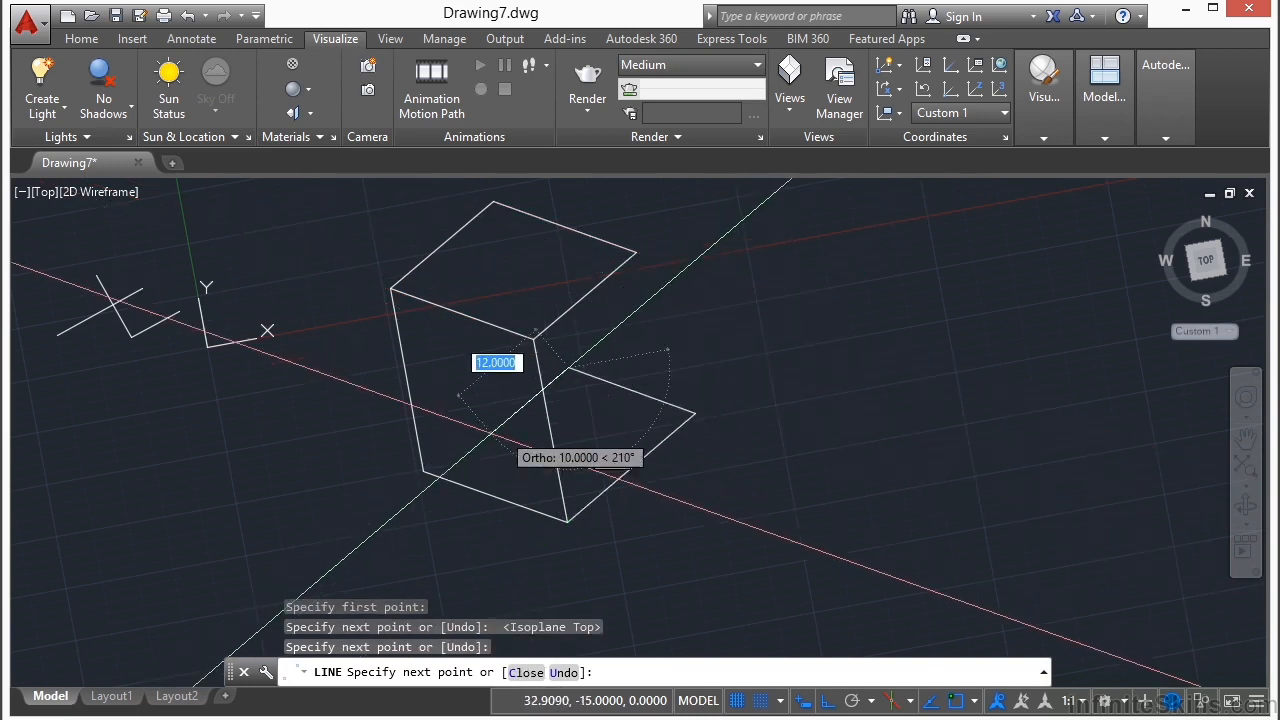
click(424, 471)
key(Return)
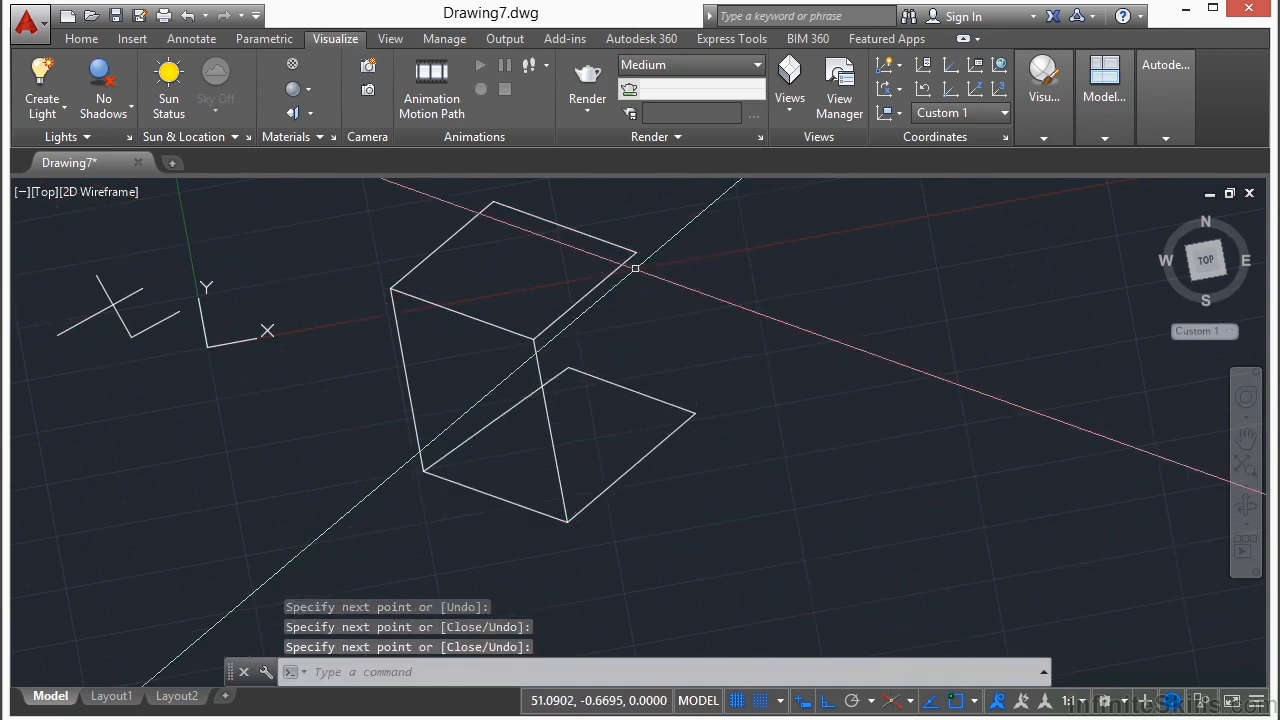
Draw a line connecting the right corner of the top face to the right corner of the bottom face.
key(Return)
click(636, 252)
click(695, 413)
key(Return)
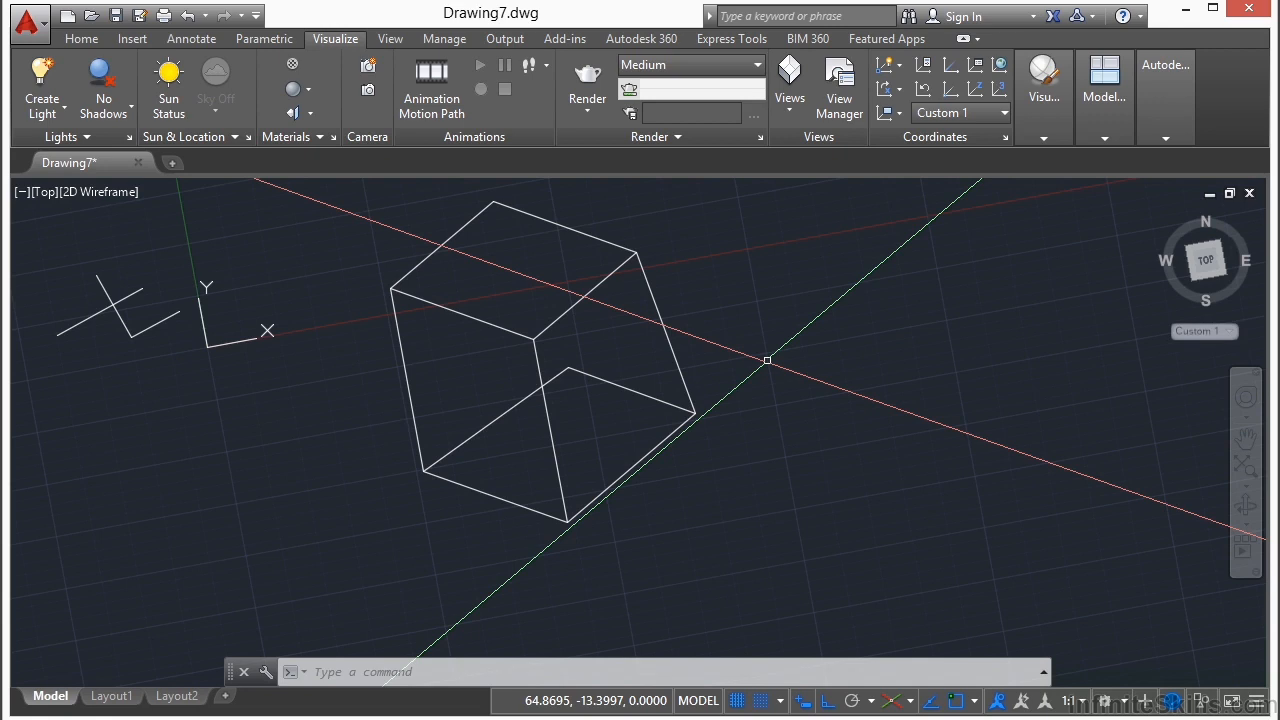
Set the snap type back to rectangular snap in the drafting settings.
right_click(762, 701)
click(776, 676)
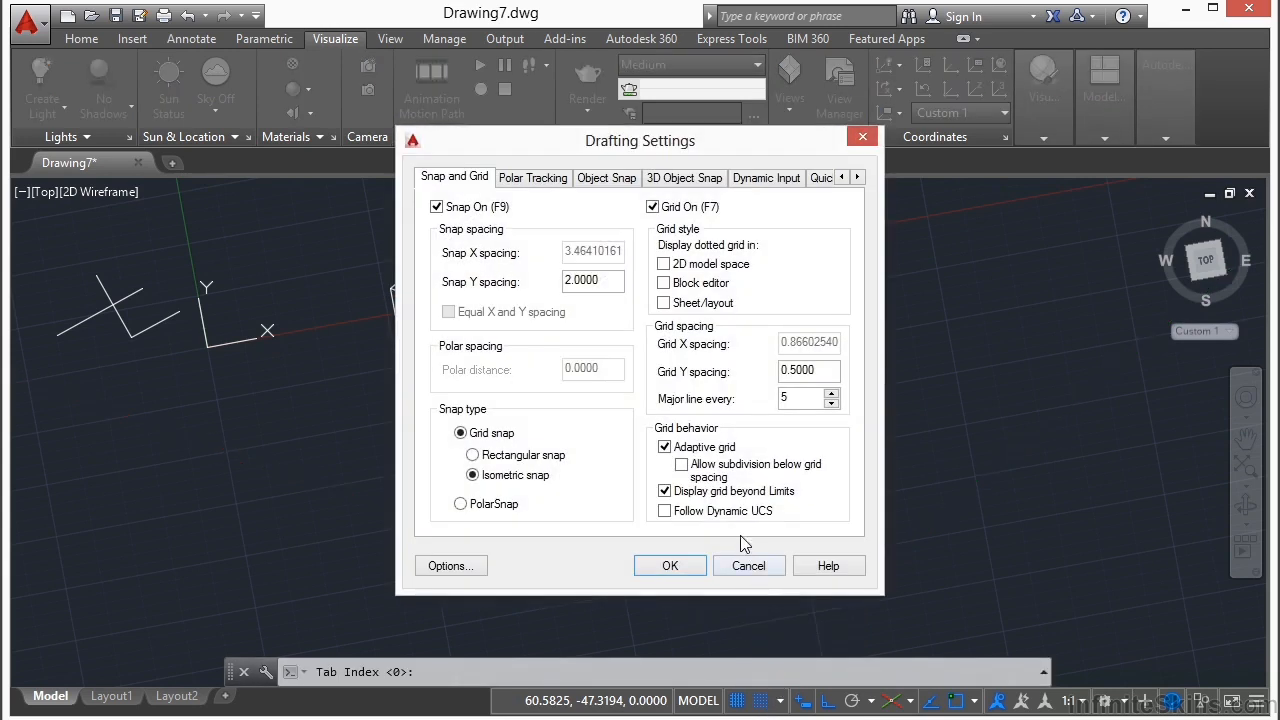
click(530, 455)
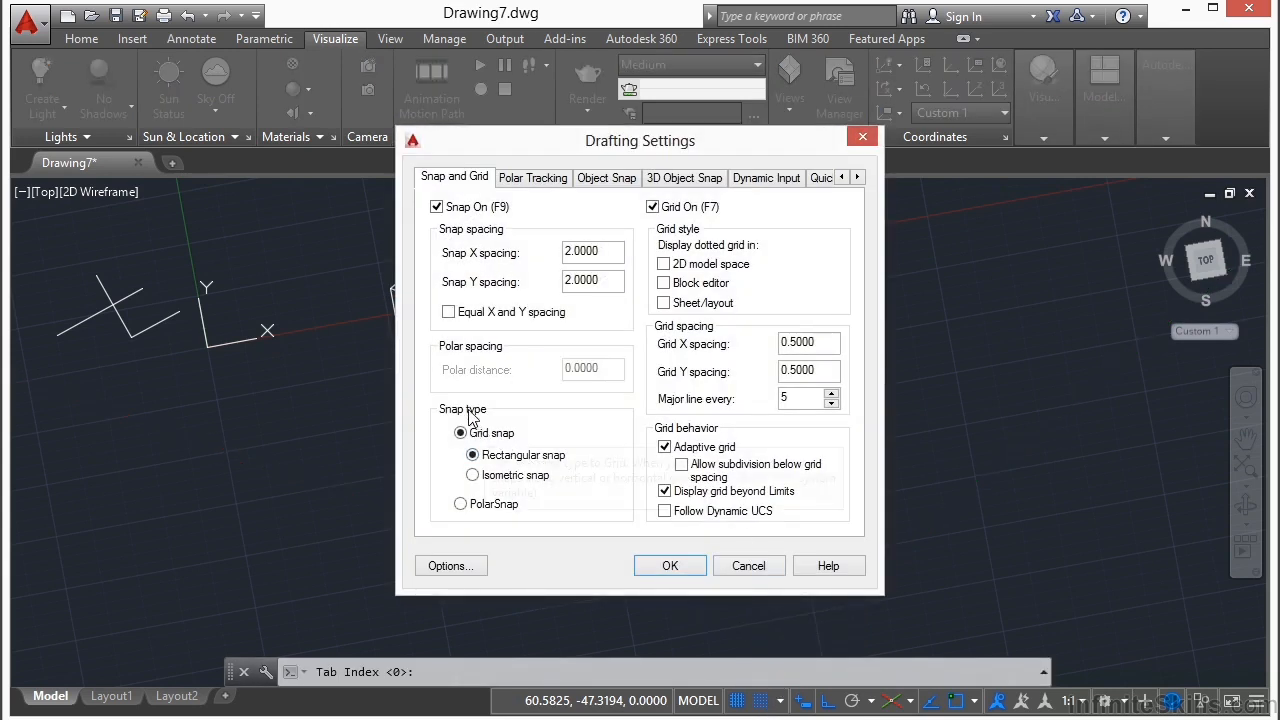
click(514, 482)
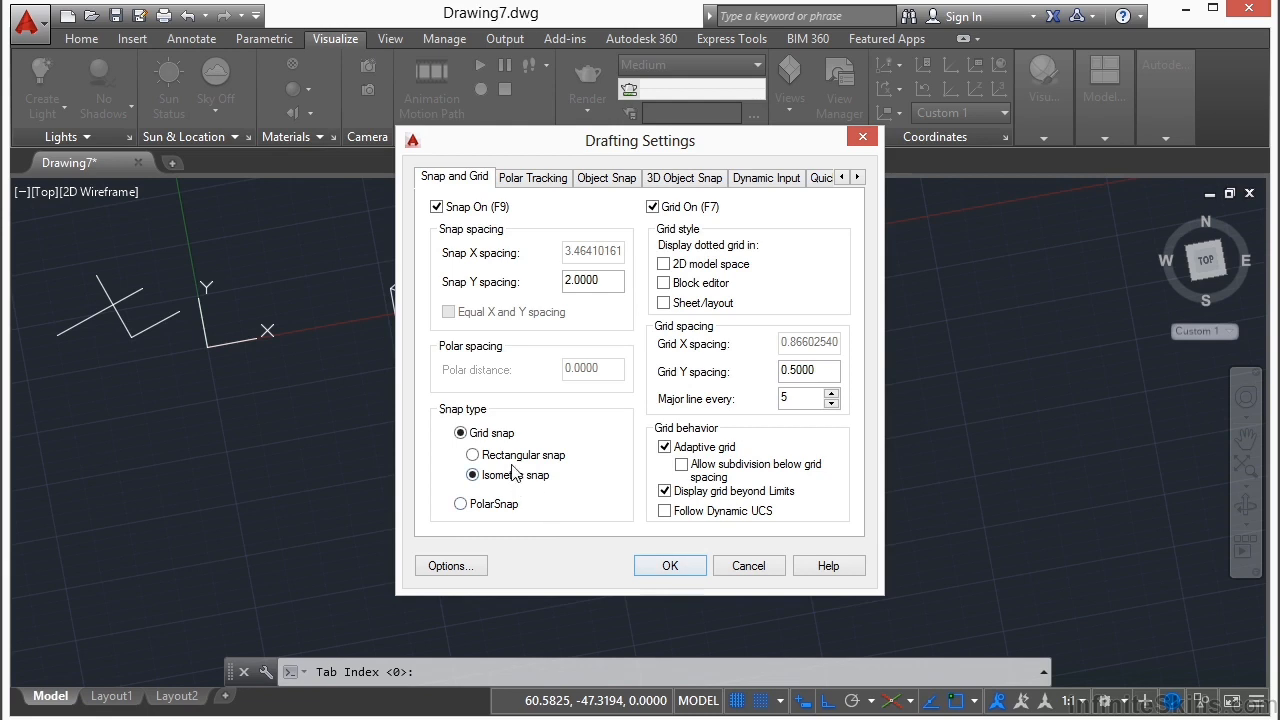
click(509, 456)
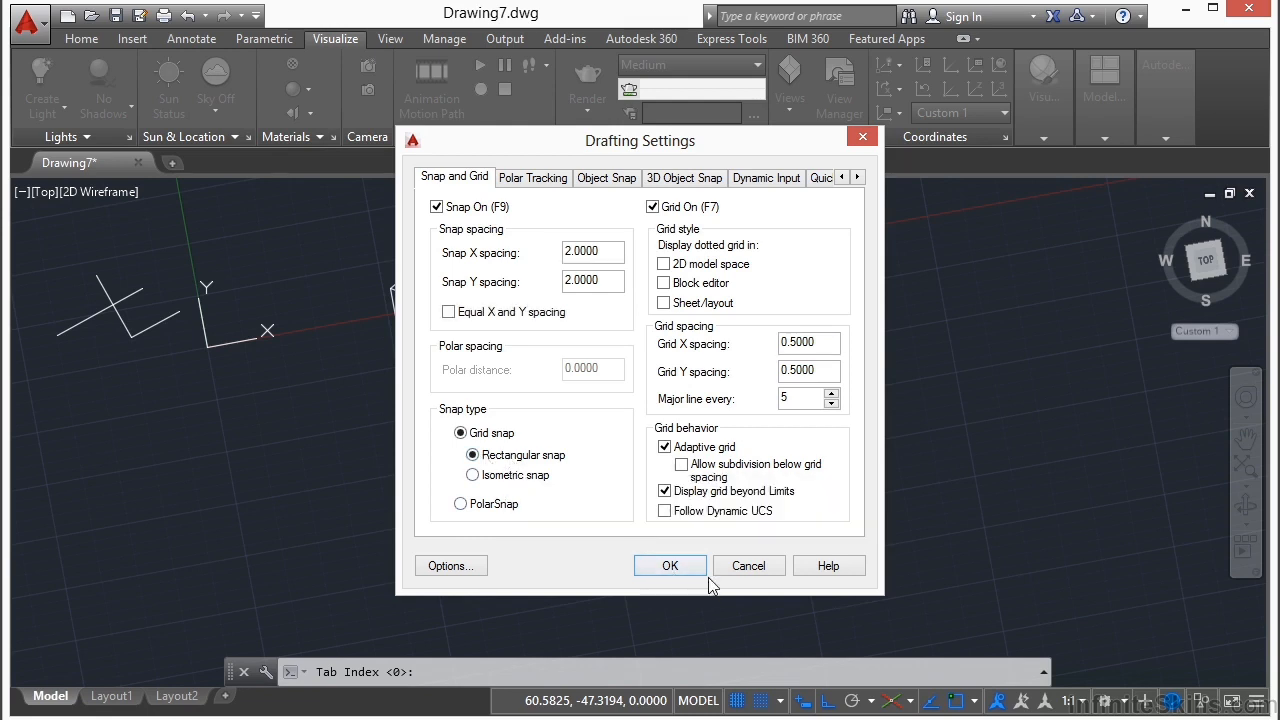
click(672, 566)
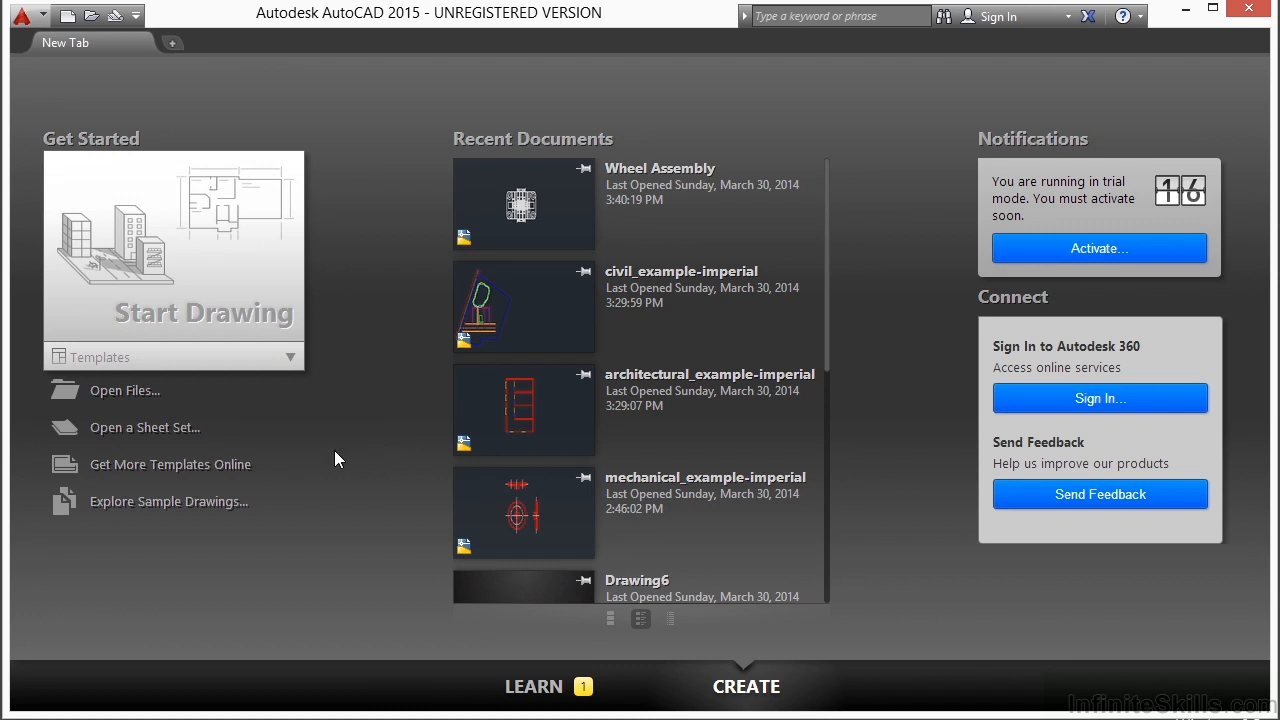
Start a new drawing from the acad.dwt template and turn on snap mode.
click(147, 362)
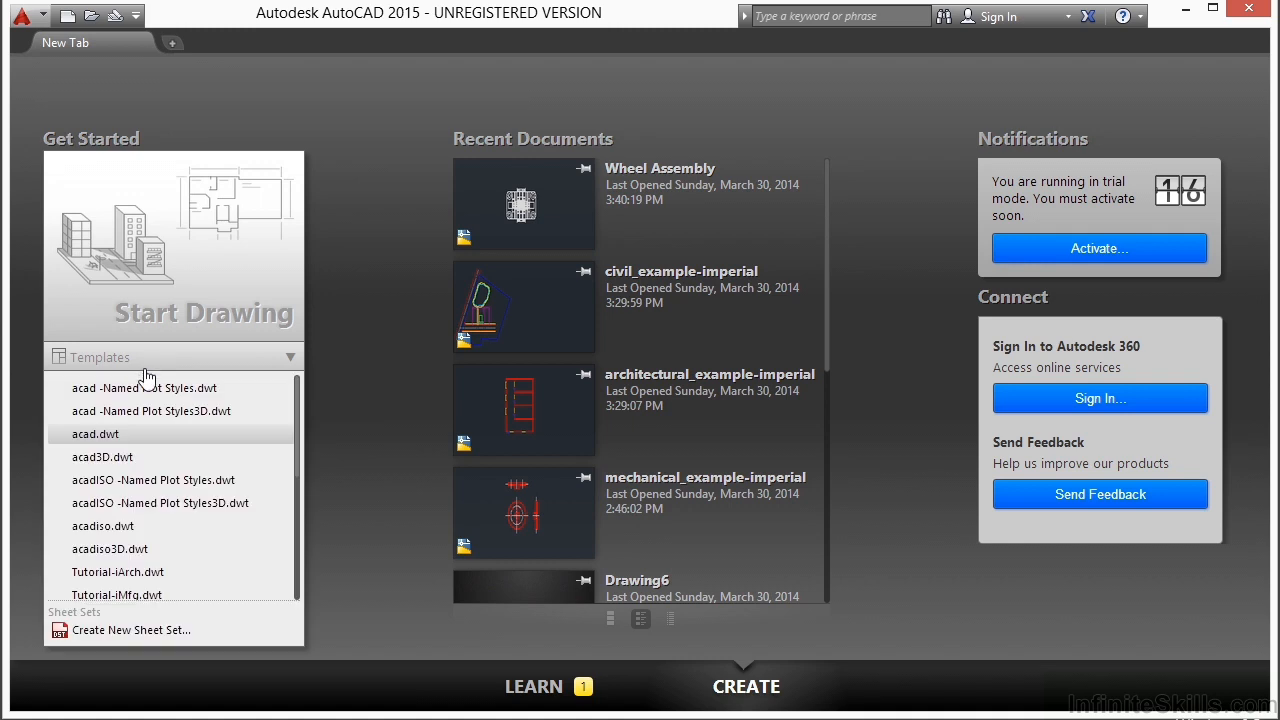
click(118, 440)
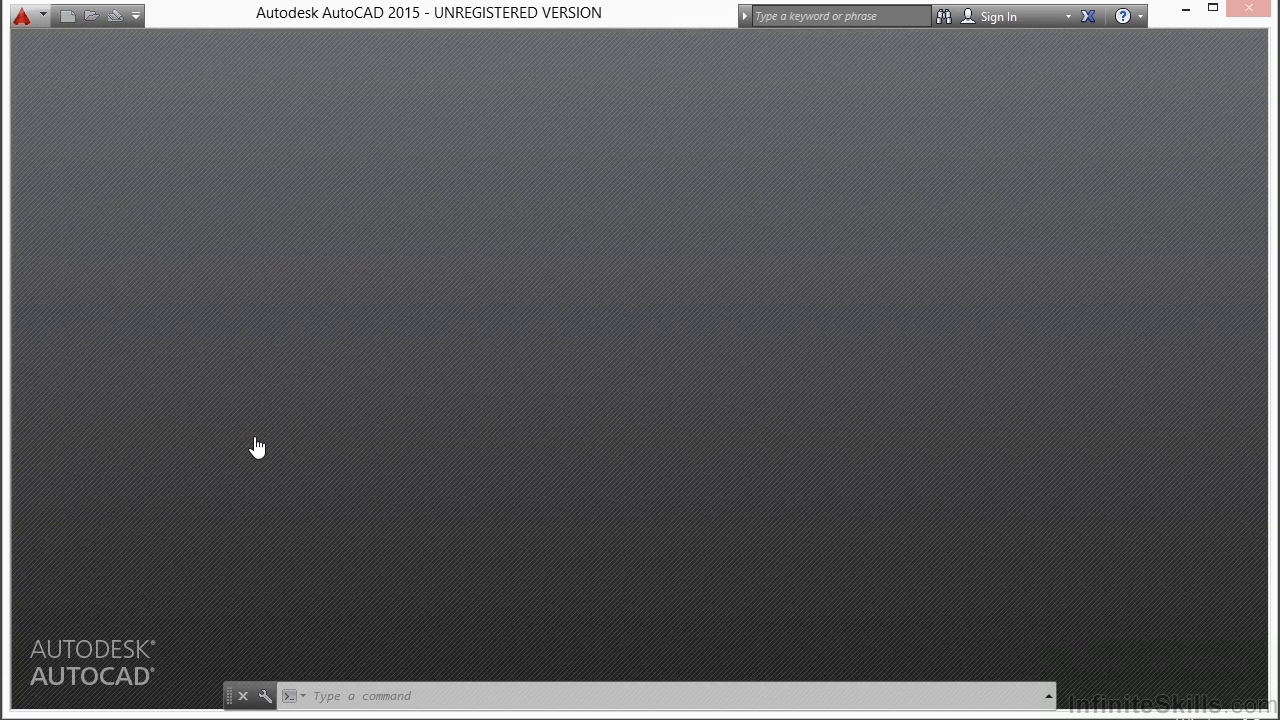
click(479, 351)
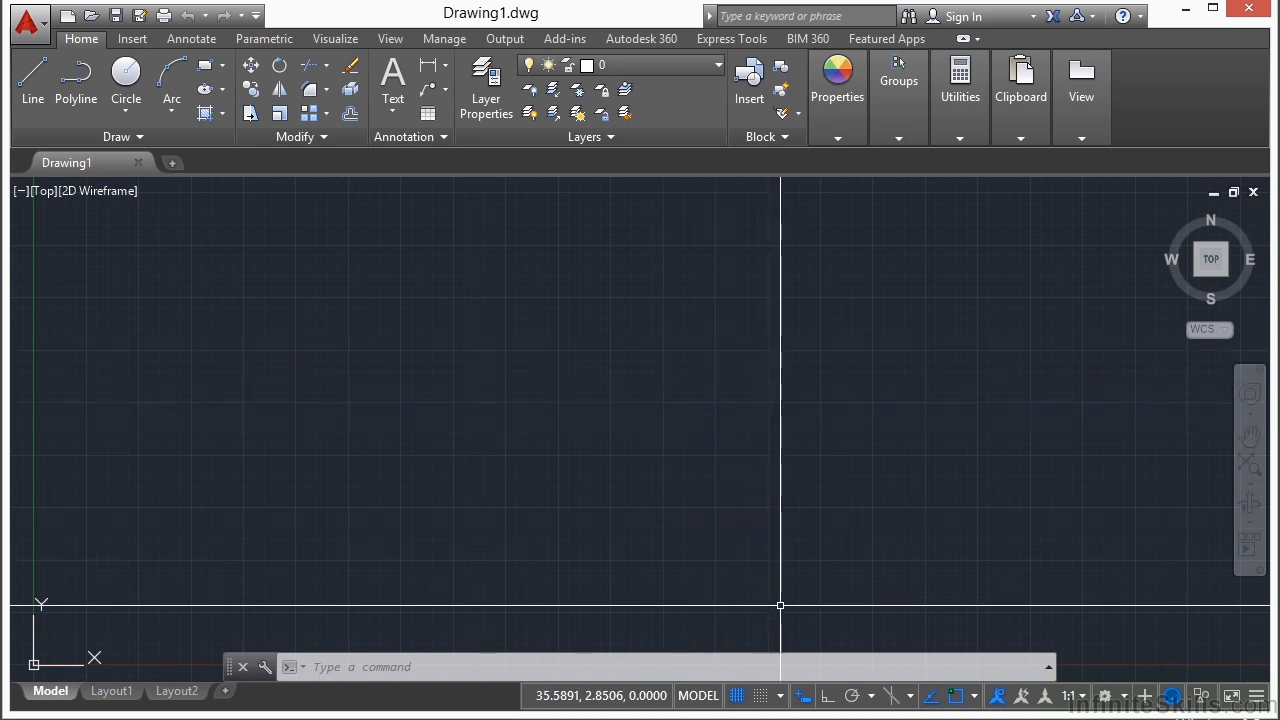
click(761, 696)
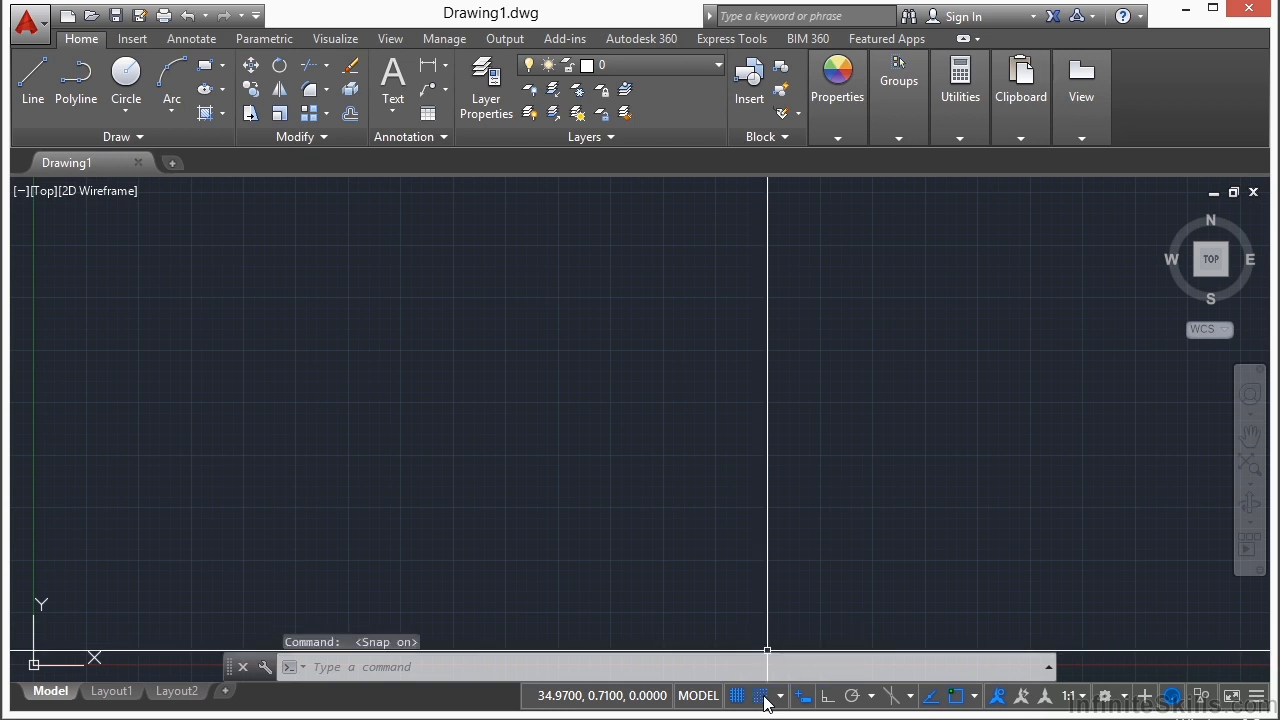
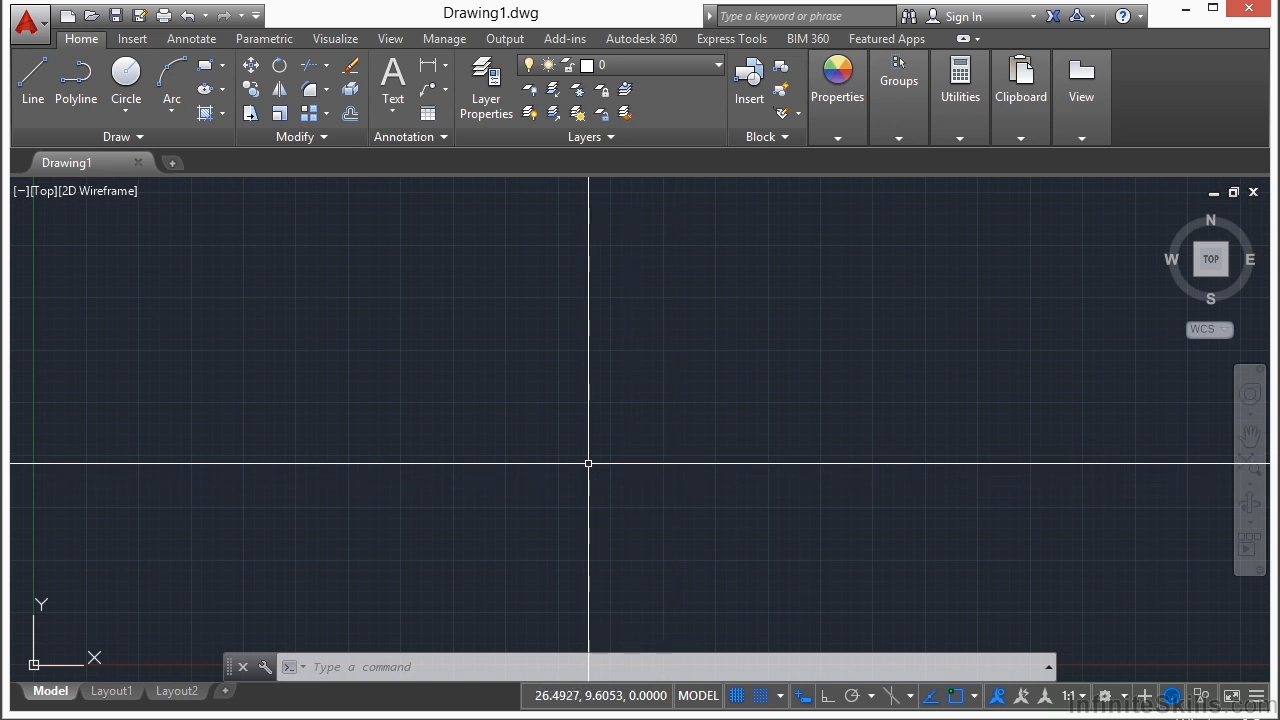
Toggle the grid display off and on several times, leaving it on.
scroll(582, 399, down, 1)
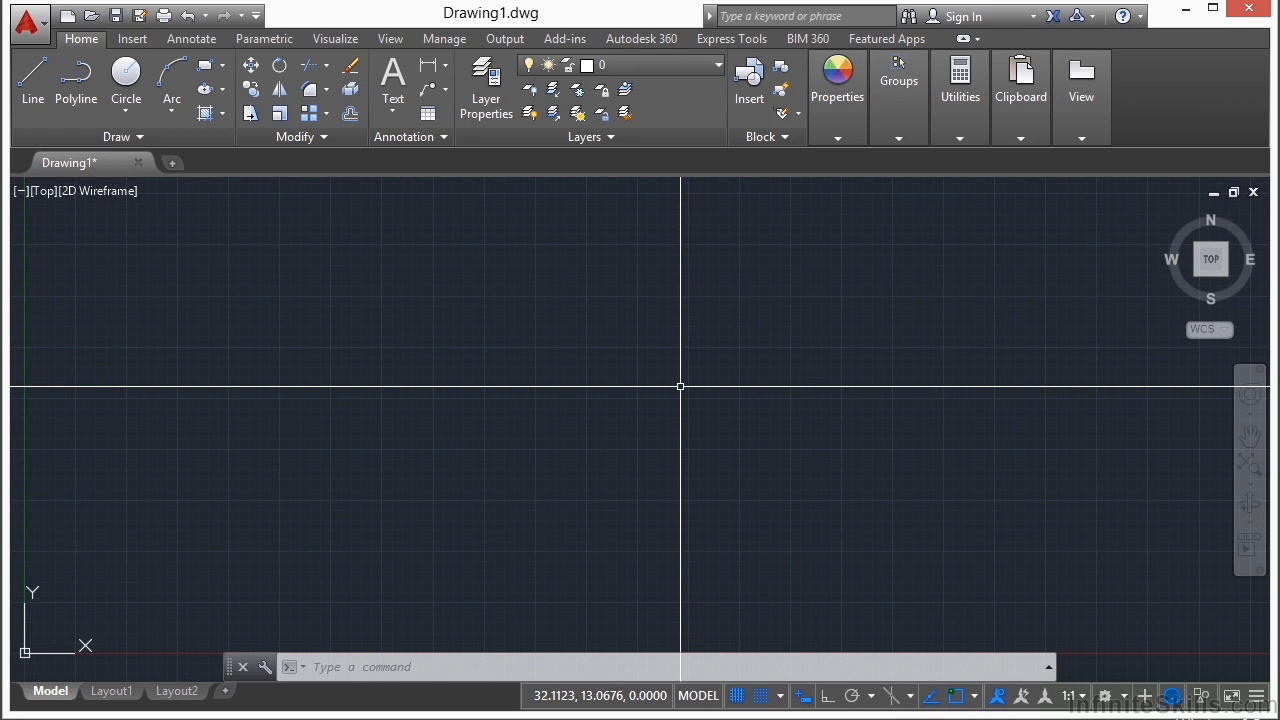
key(F7)
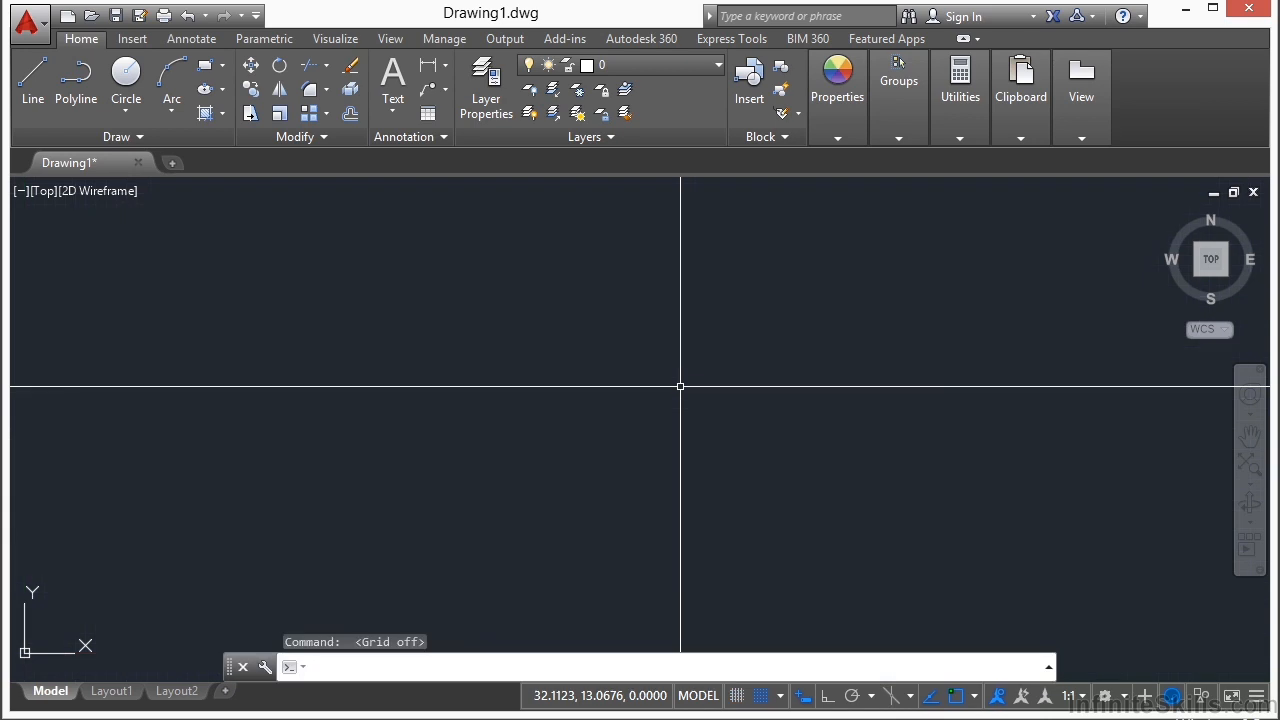
key(F7)
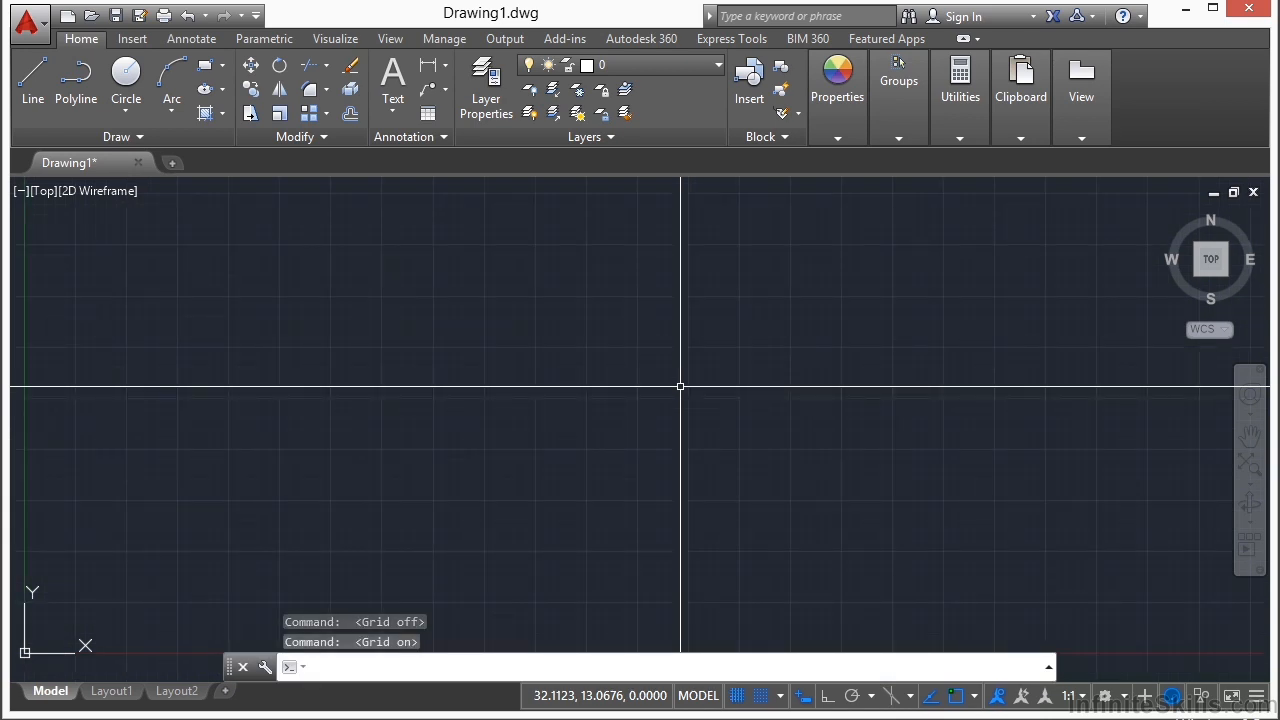
key(F7)
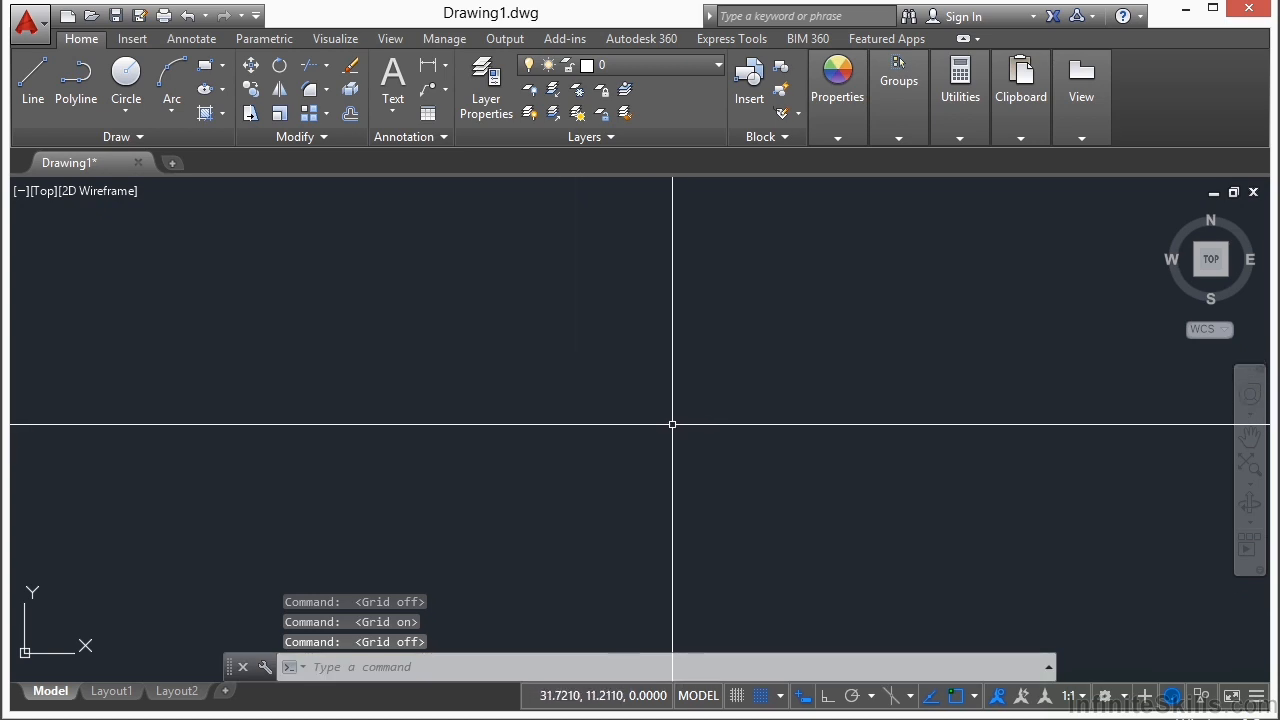
key(F7)
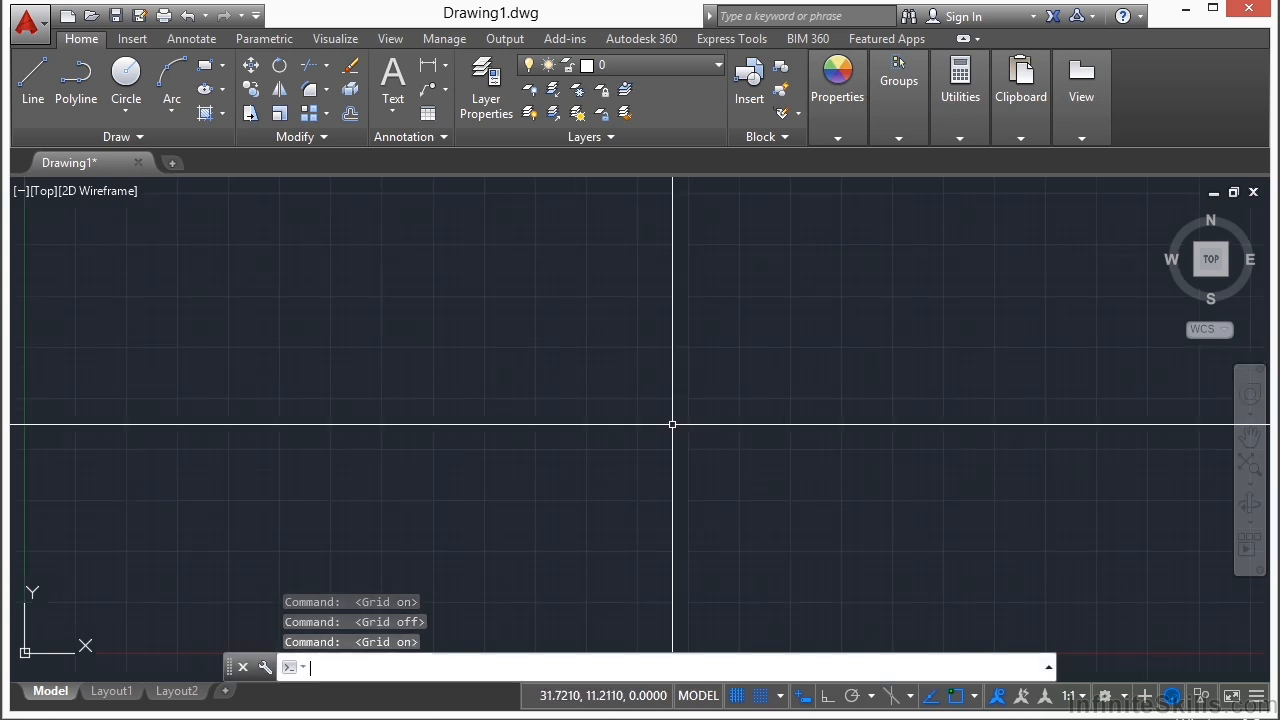
click(743, 697)
click(740, 695)
click(740, 695)
click(740, 695)
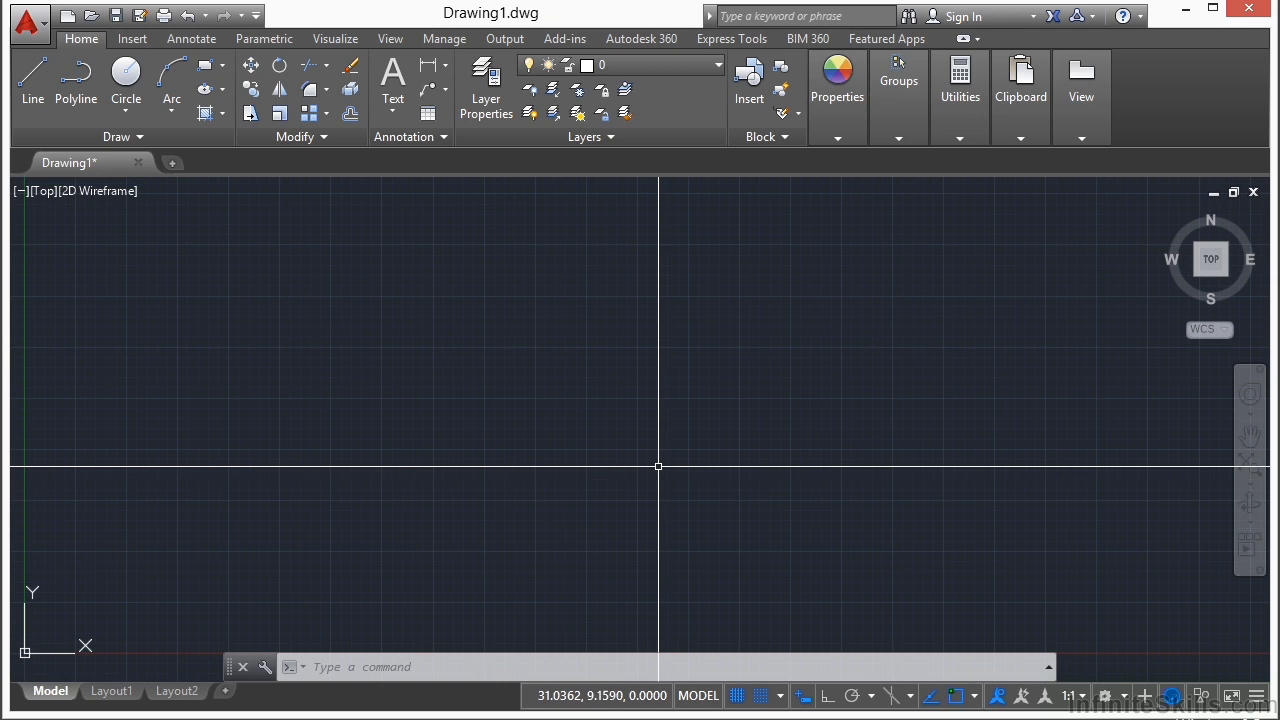
Open the snap settings and toggle both snap and grid off and back on.
right_click(757, 700)
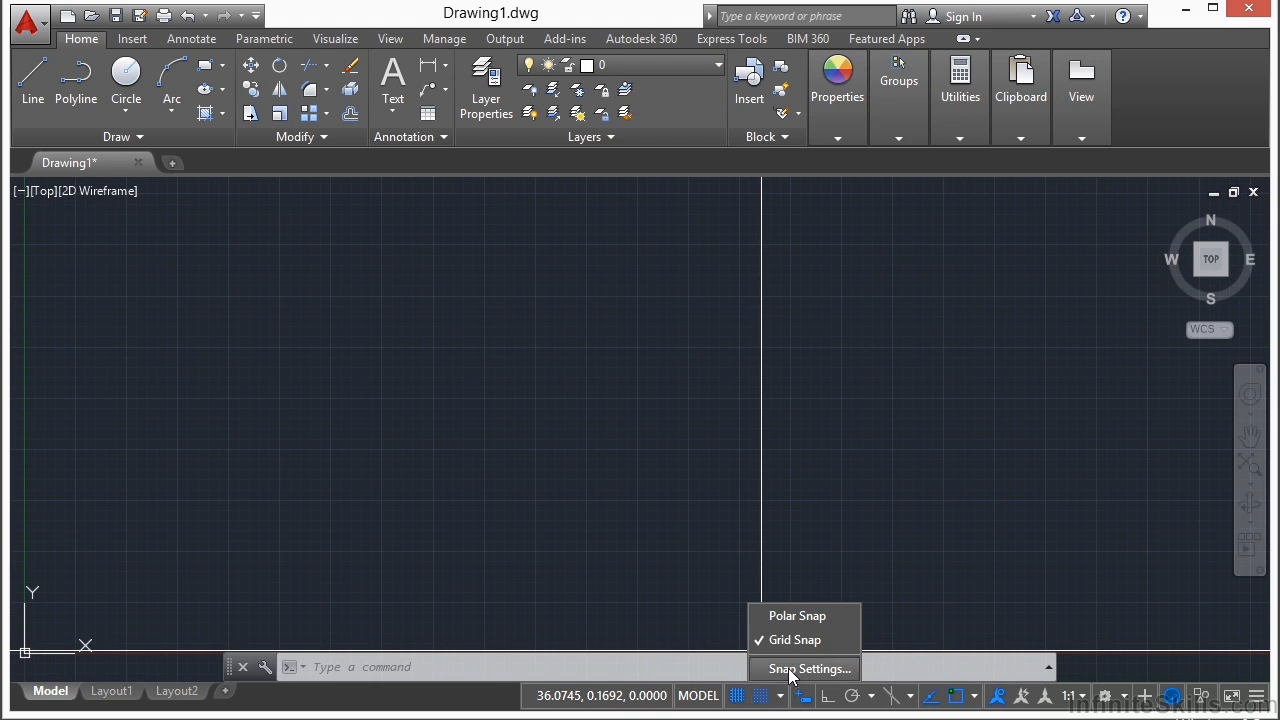
click(790, 671)
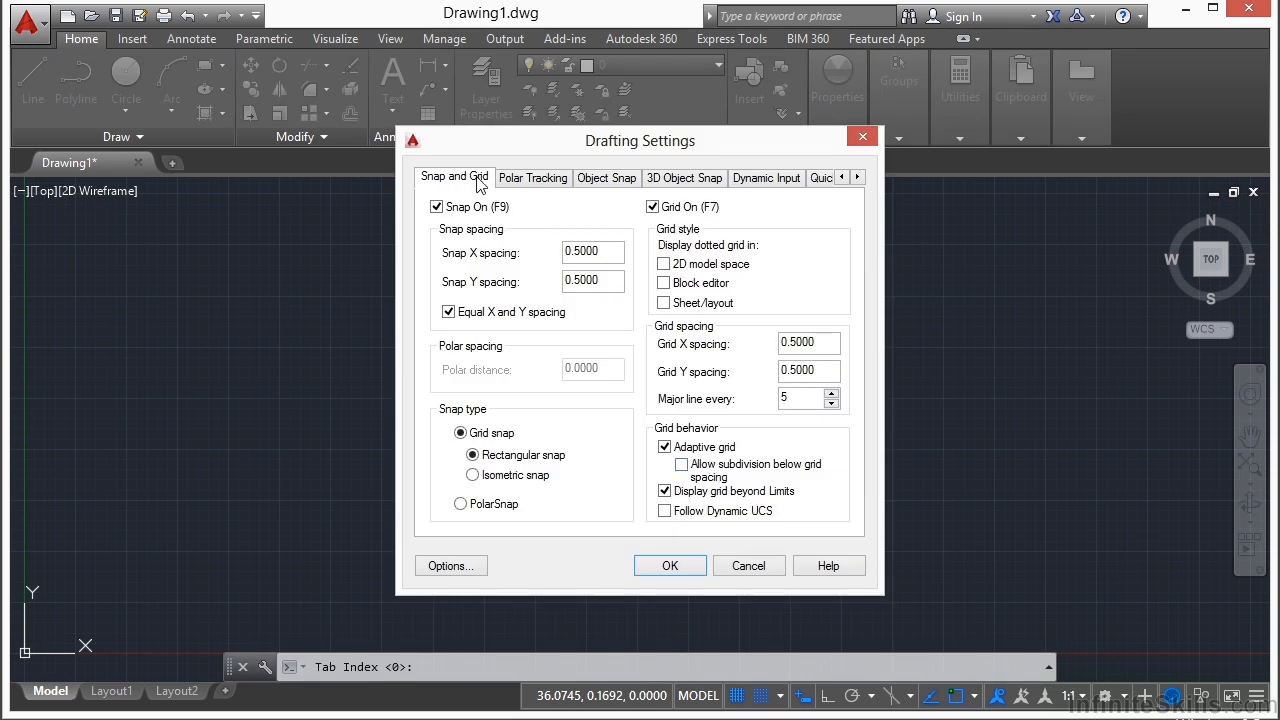
click(437, 207)
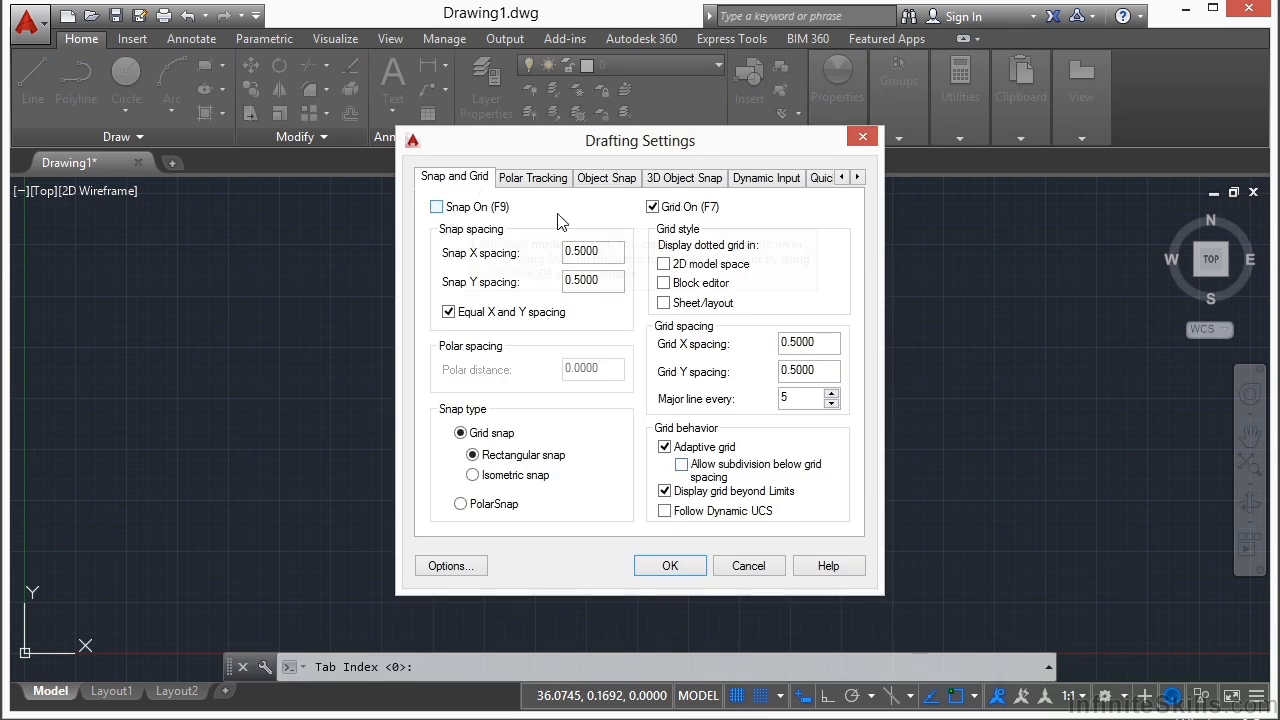
click(653, 207)
click(655, 210)
click(448, 208)
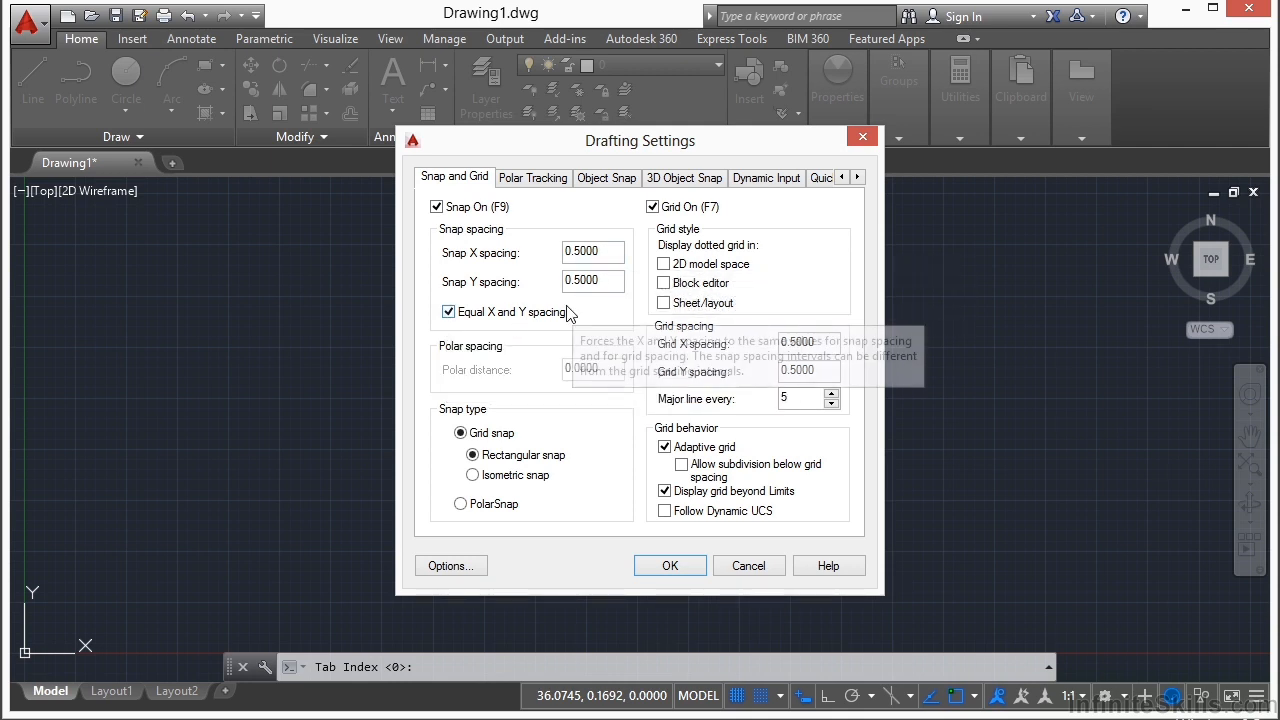
Enter a snap spacing of 10 in X and 1 in Y with equal spacing off, and re-enable equal X and Y spacing.
click(449, 316)
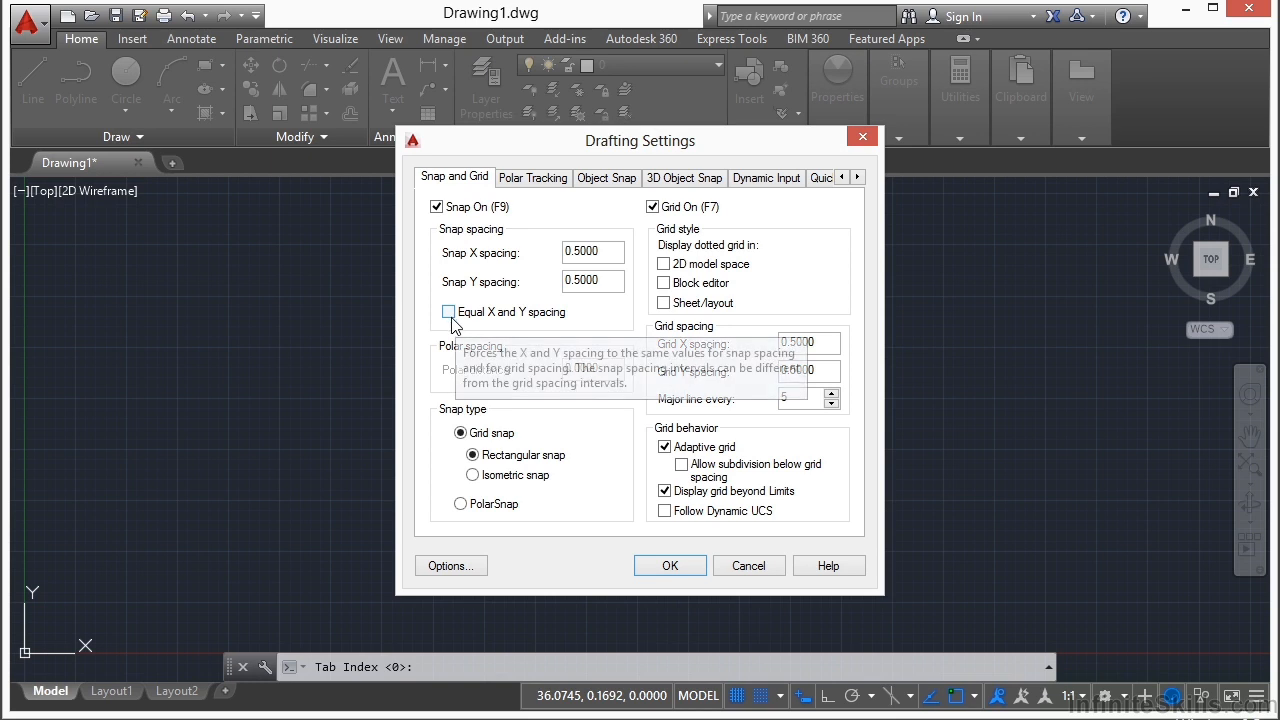
double_click(588, 258)
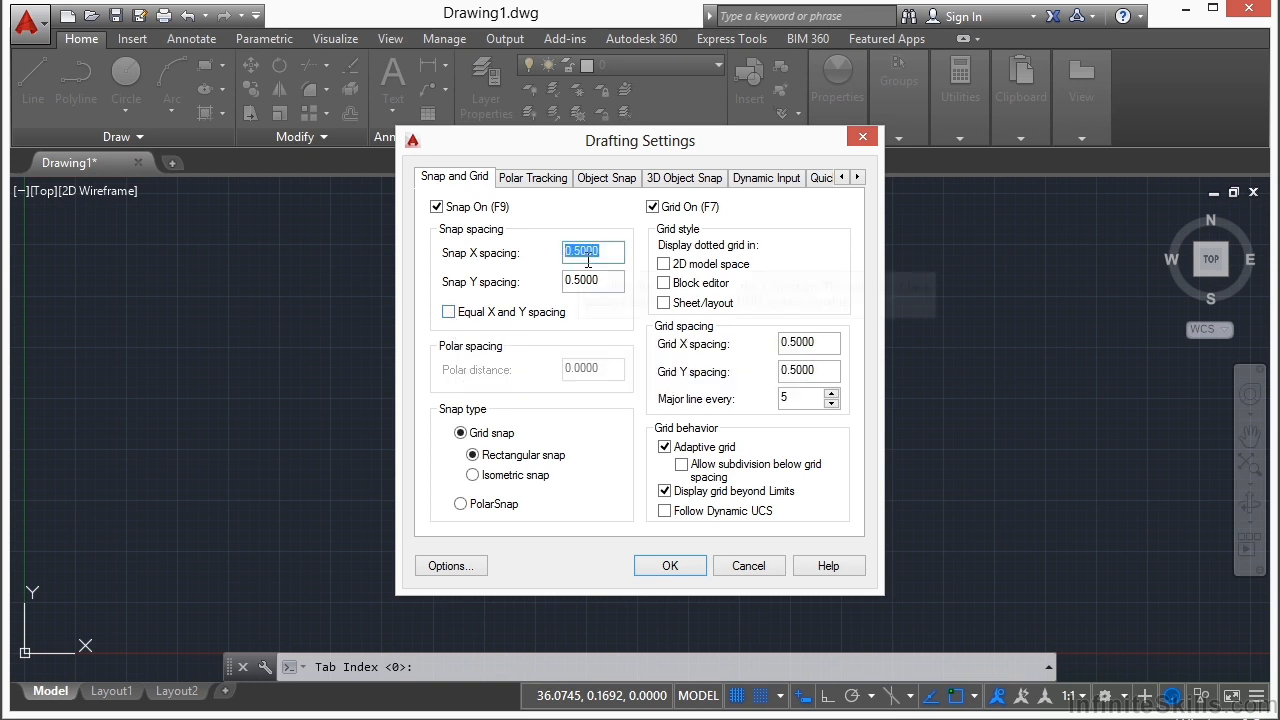
text(10)
click(600, 280)
double_click(595, 280)
text(1)
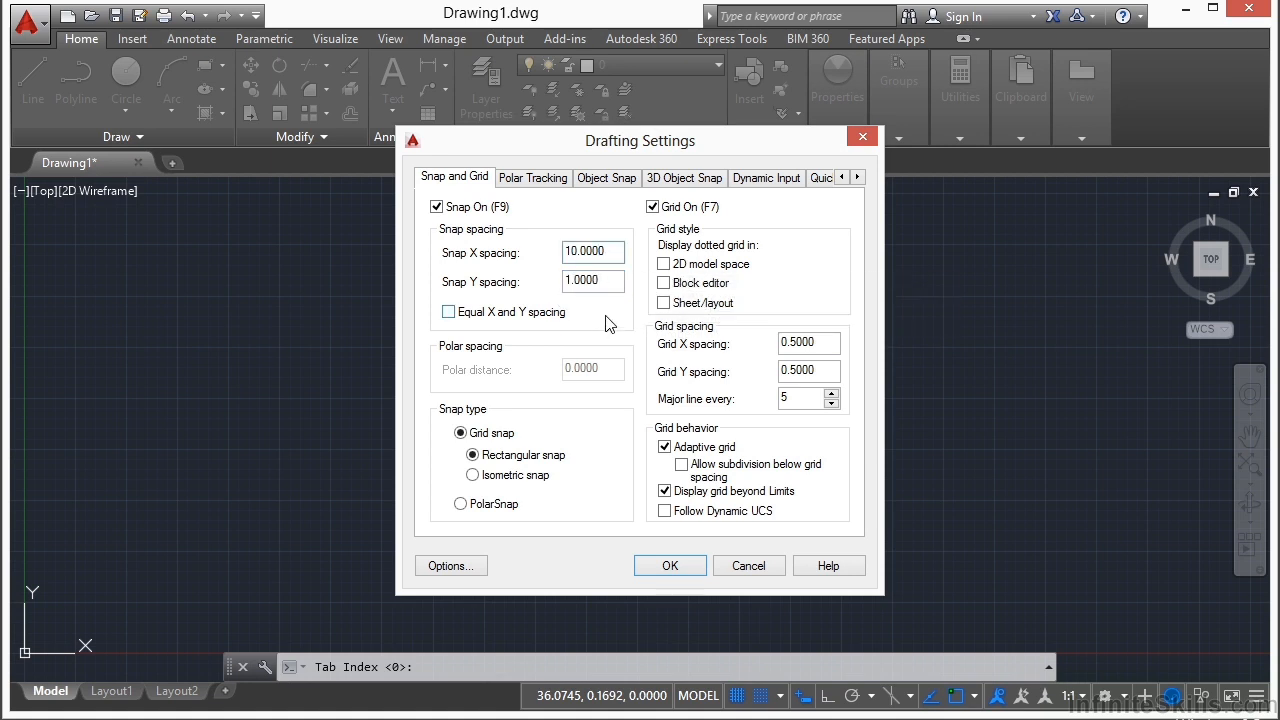
click(450, 314)
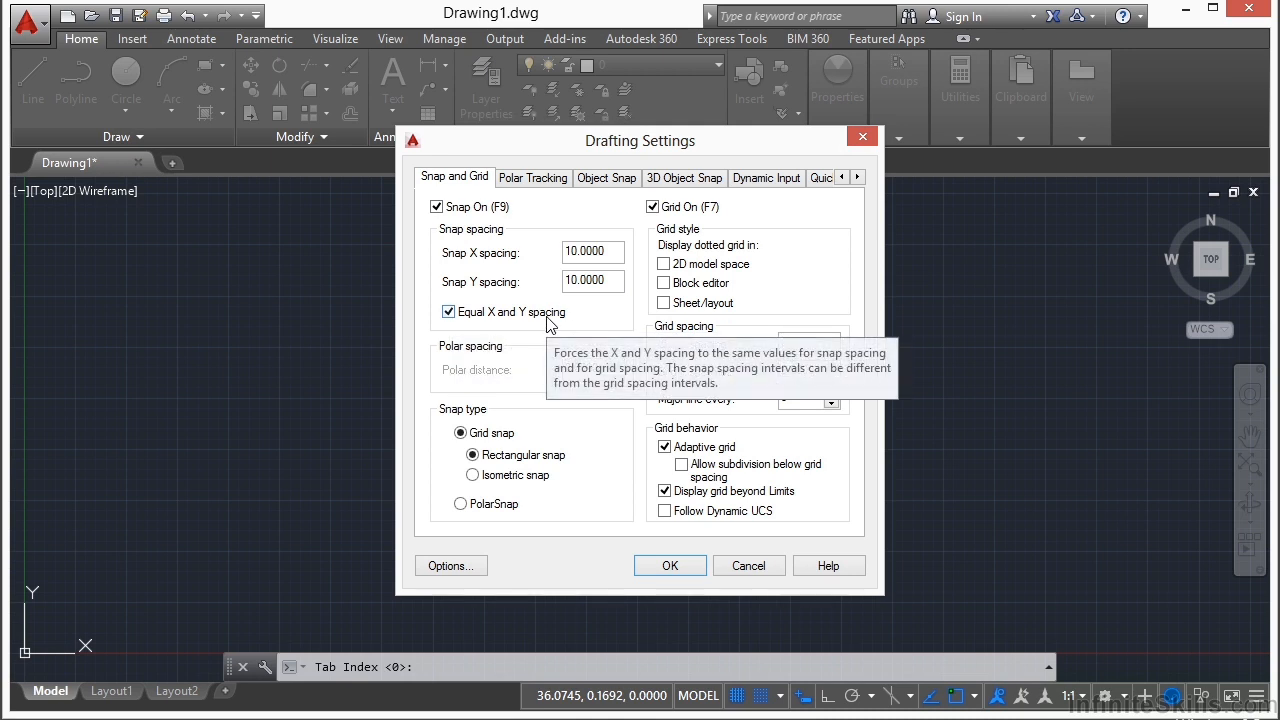
click(672, 566)
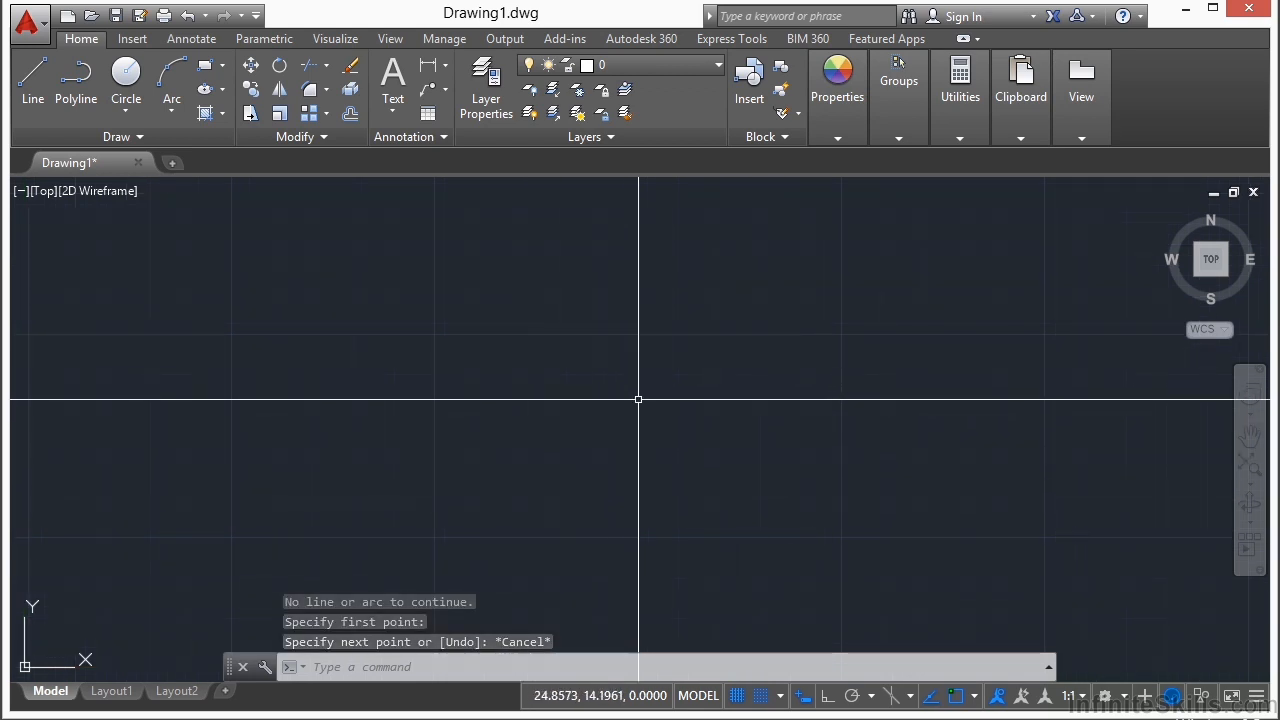
Draw connected lines on the snap points from 20,20 through 30,20 to 60,30.
scroll(655, 382, up, 2)
scroll(658, 371, down, 4)
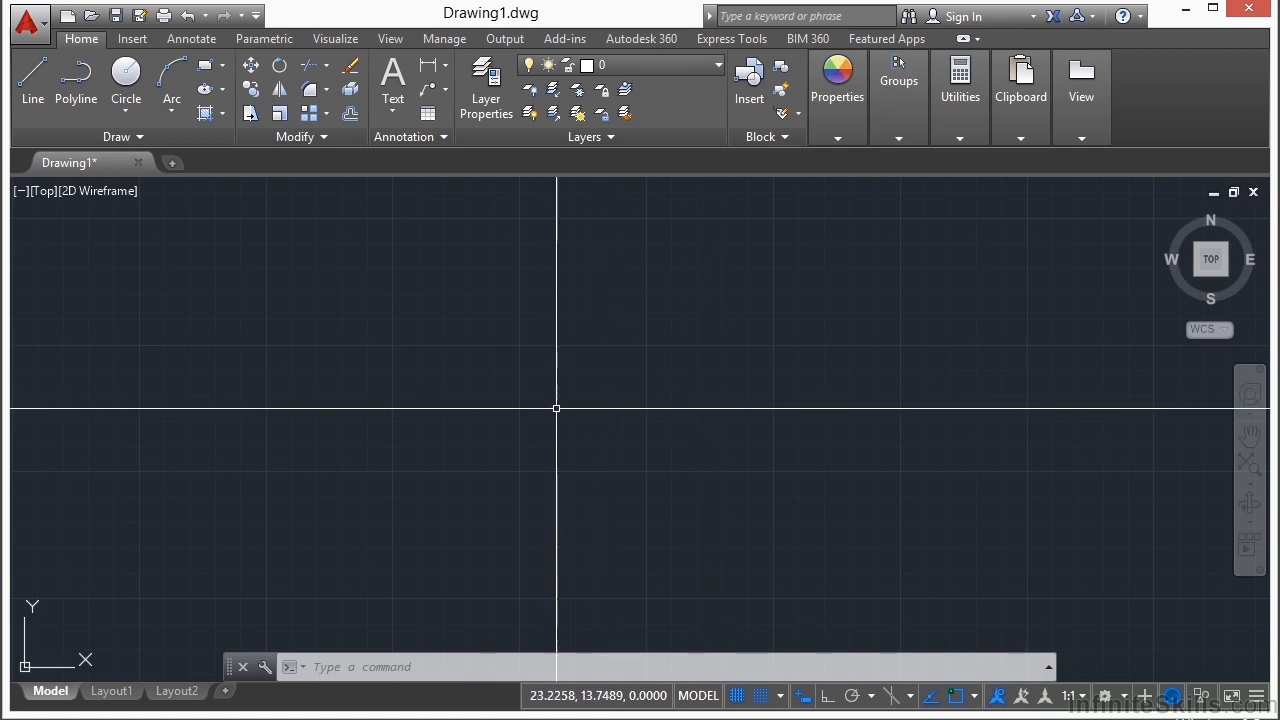
scroll(673, 418, down, 4)
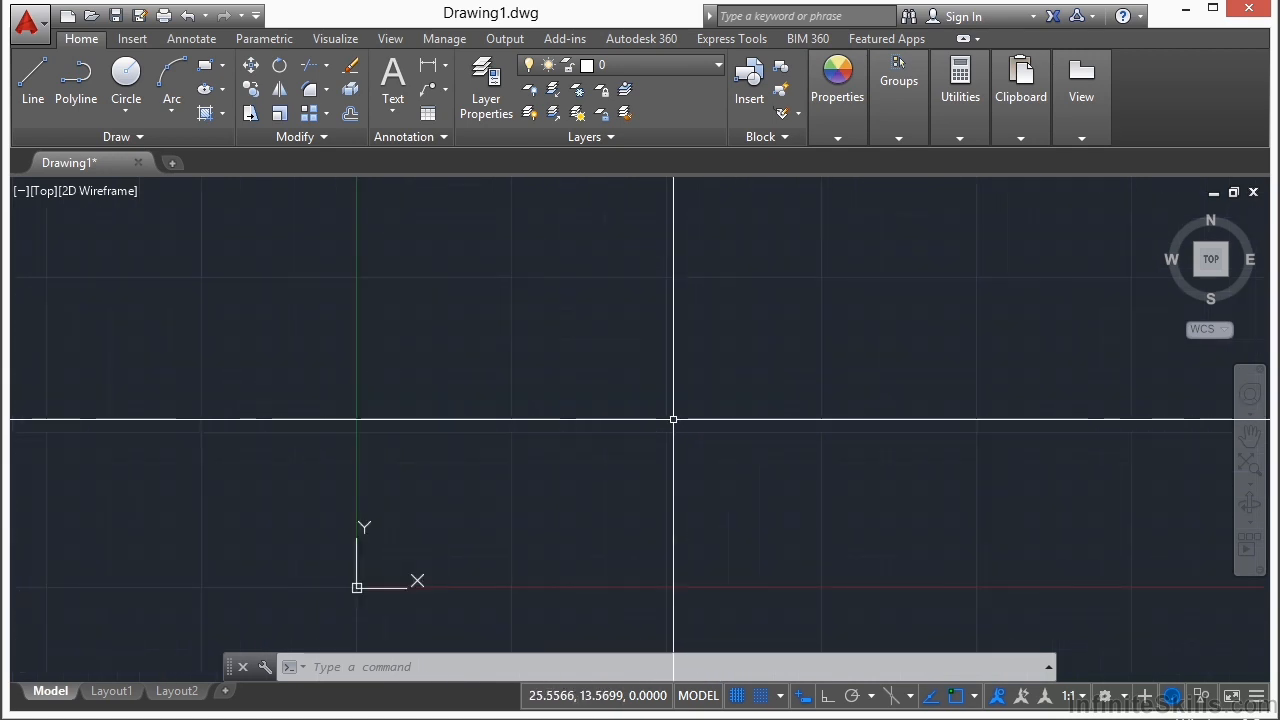
scroll(794, 331, down, 1)
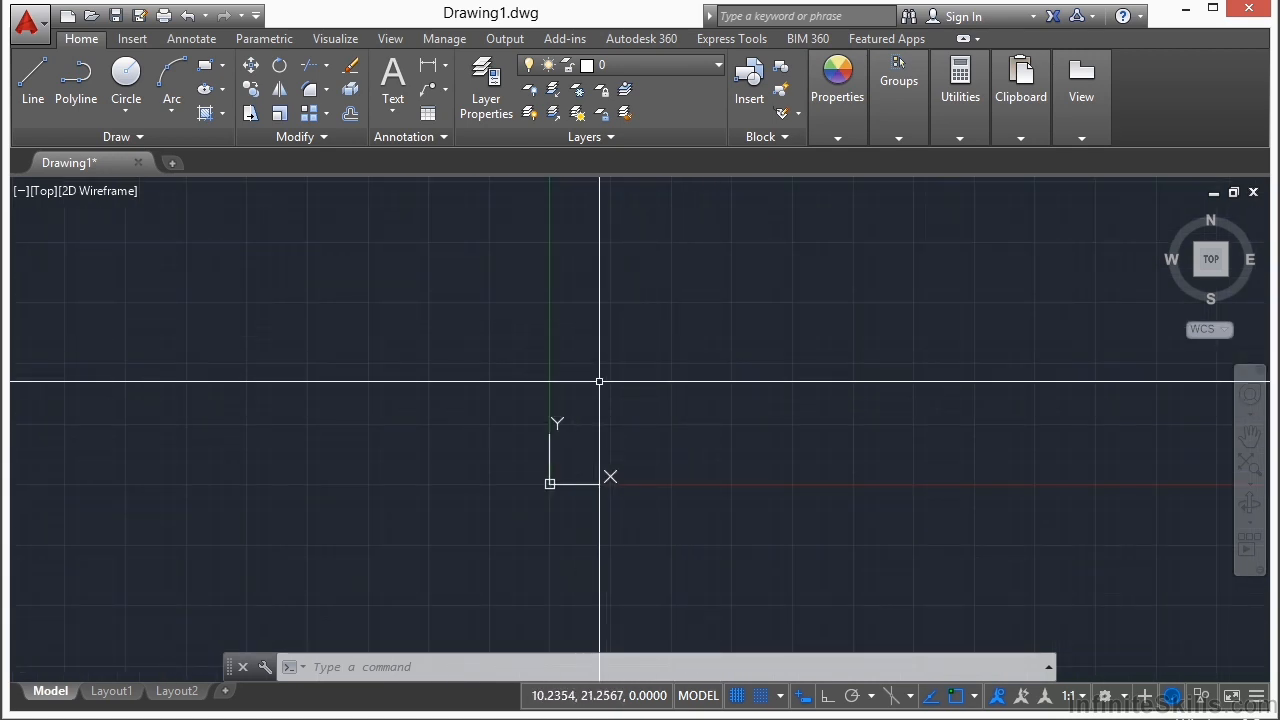
text(L)
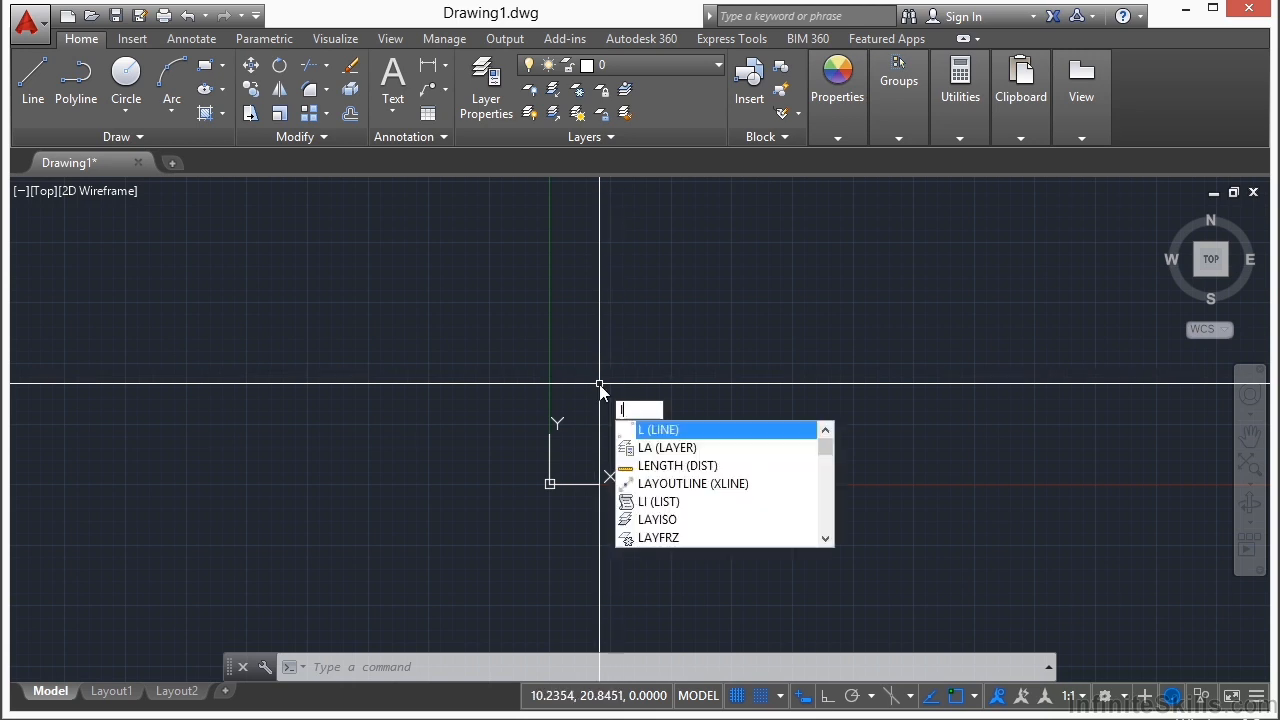
key(Return)
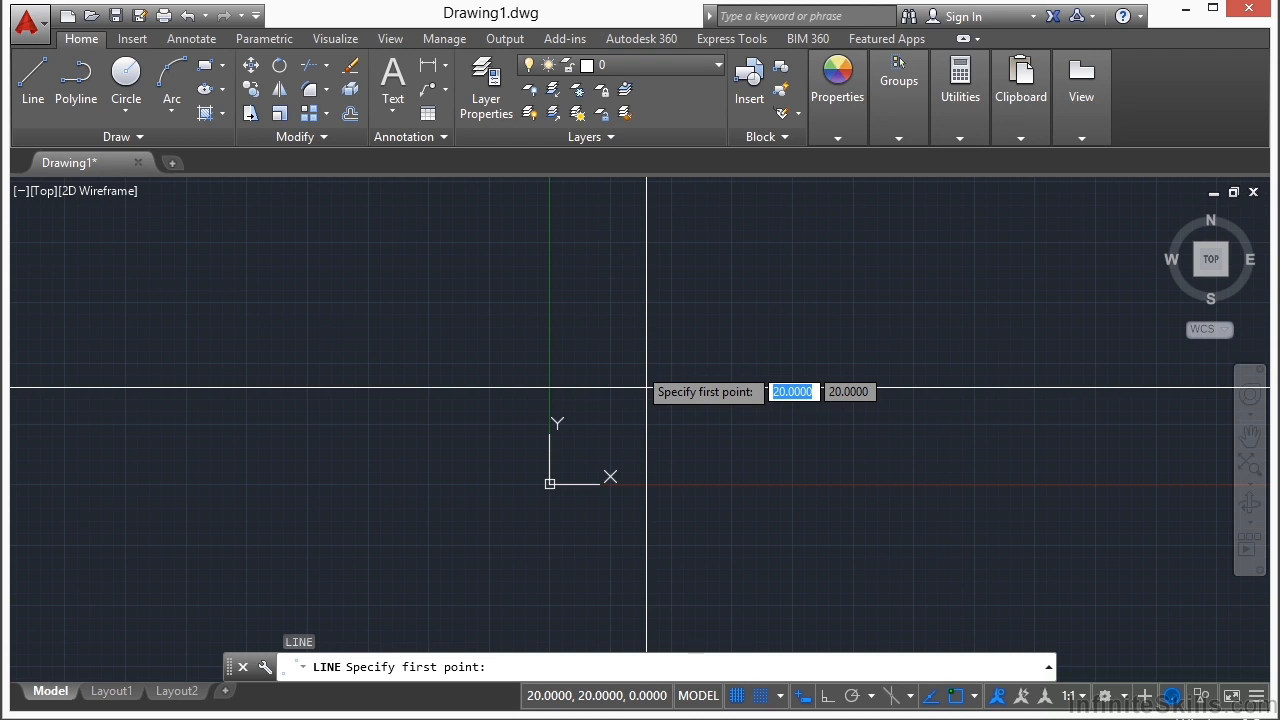
click(646, 387)
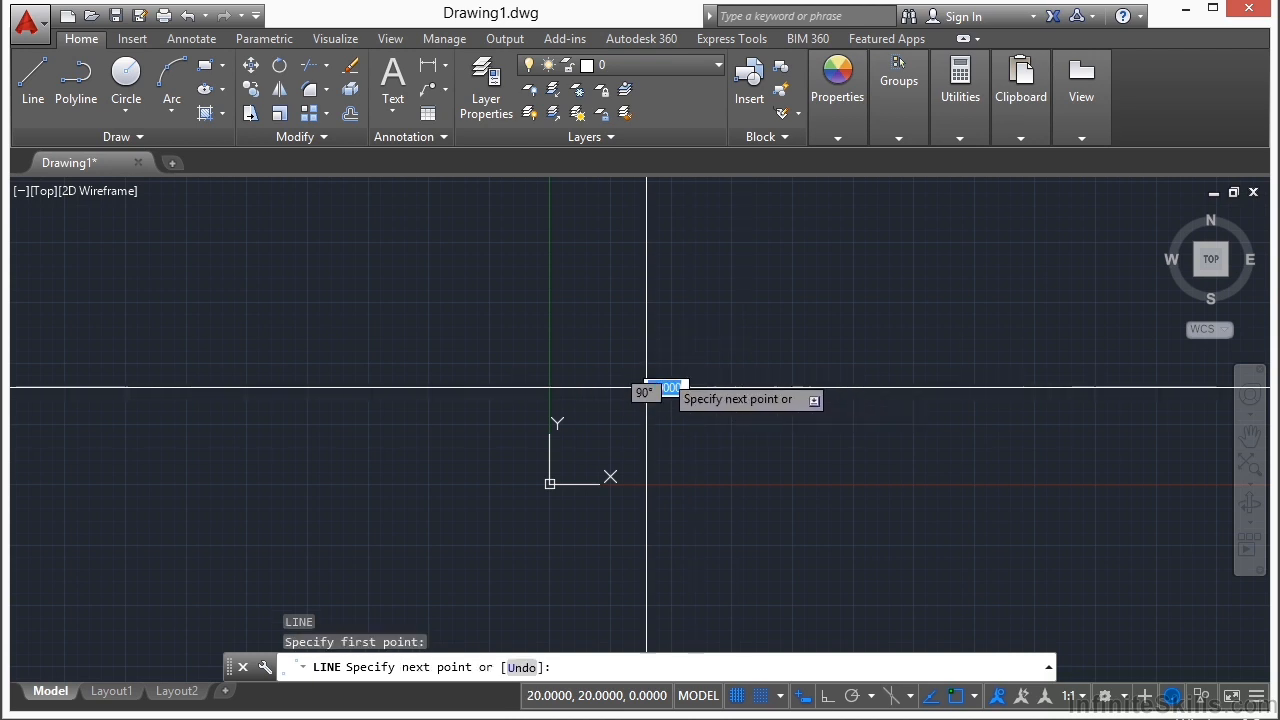
scroll(695, 387, up, 3)
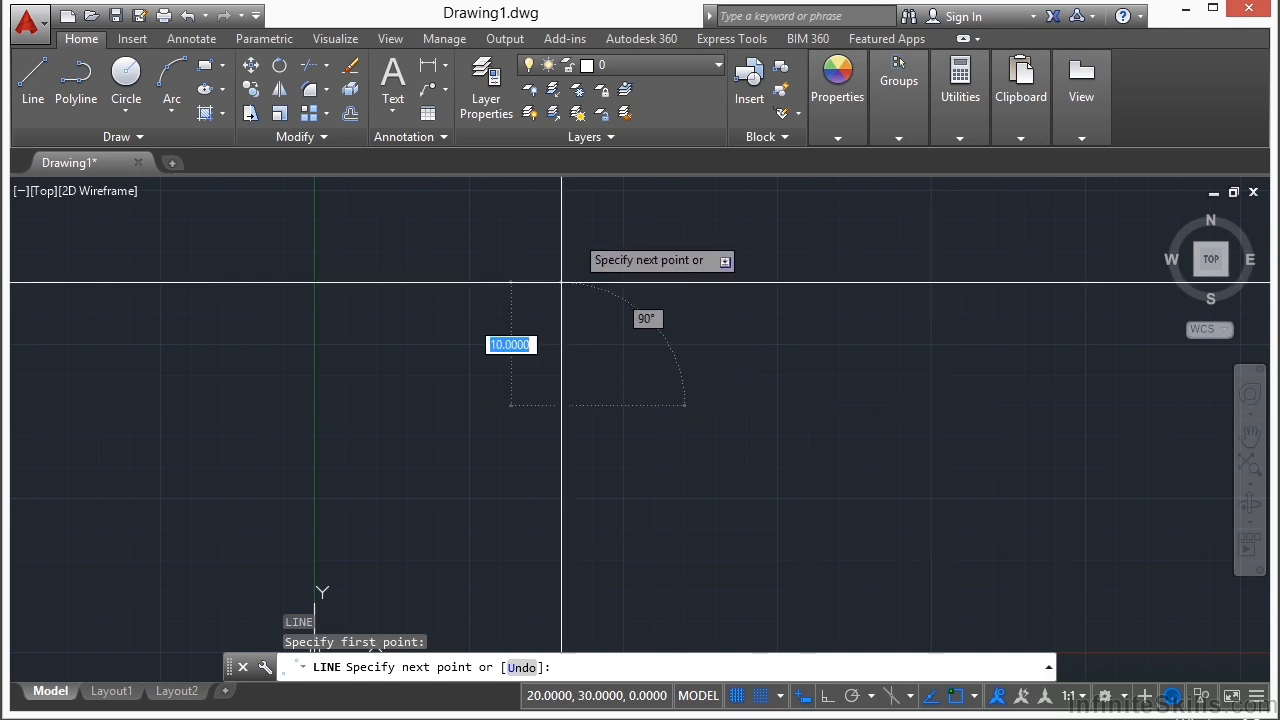
scroll(563, 286, down, 2)
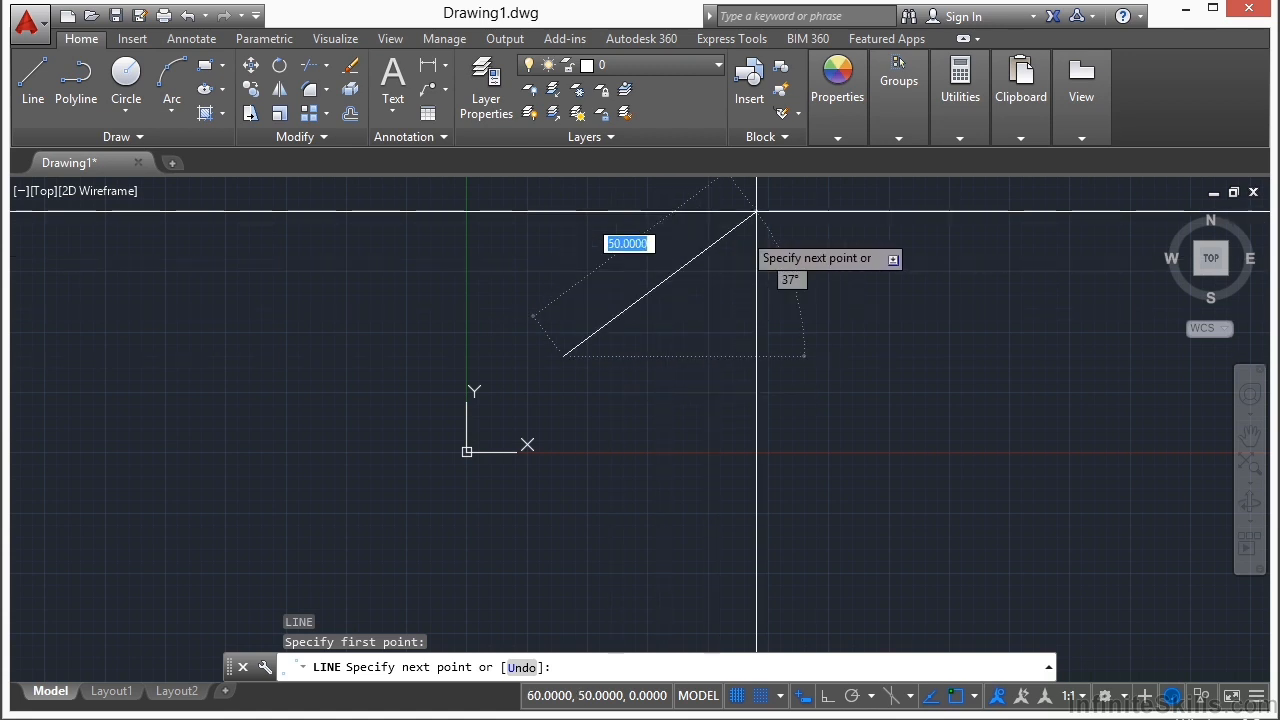
click(612, 355)
click(756, 308)
Continue the lines through 50,40, 40,40 and 20,30 back to 20,20 to close the six-sided outline.
click(709, 260)
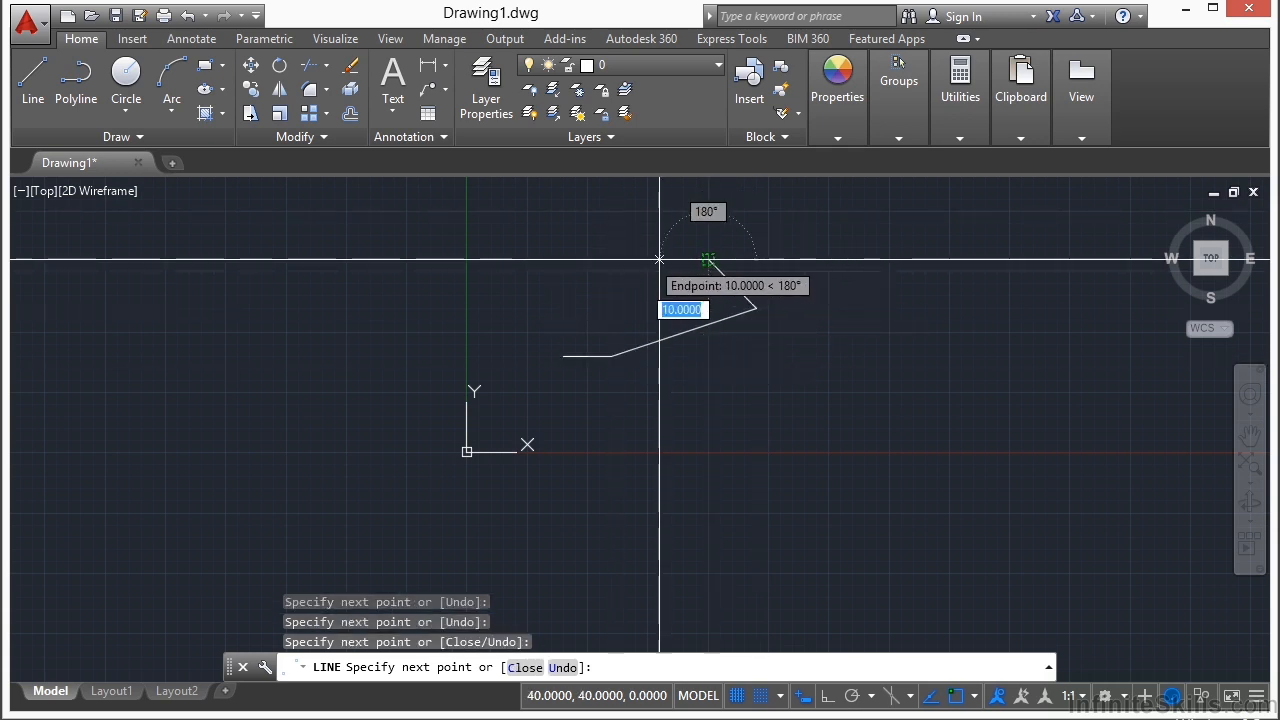
click(660, 260)
click(563, 308)
click(563, 356)
key(Return)
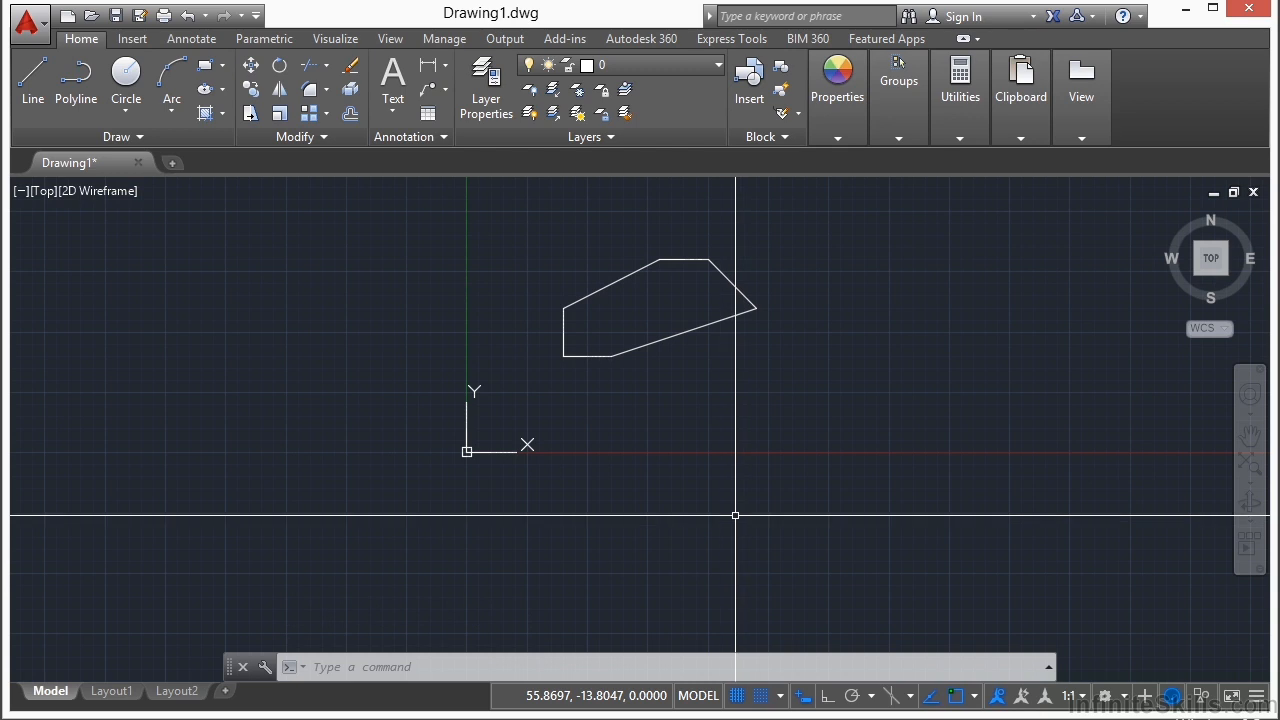
Set the grid X and Y spacing to 10 in the drafting settings.
click(781, 697)
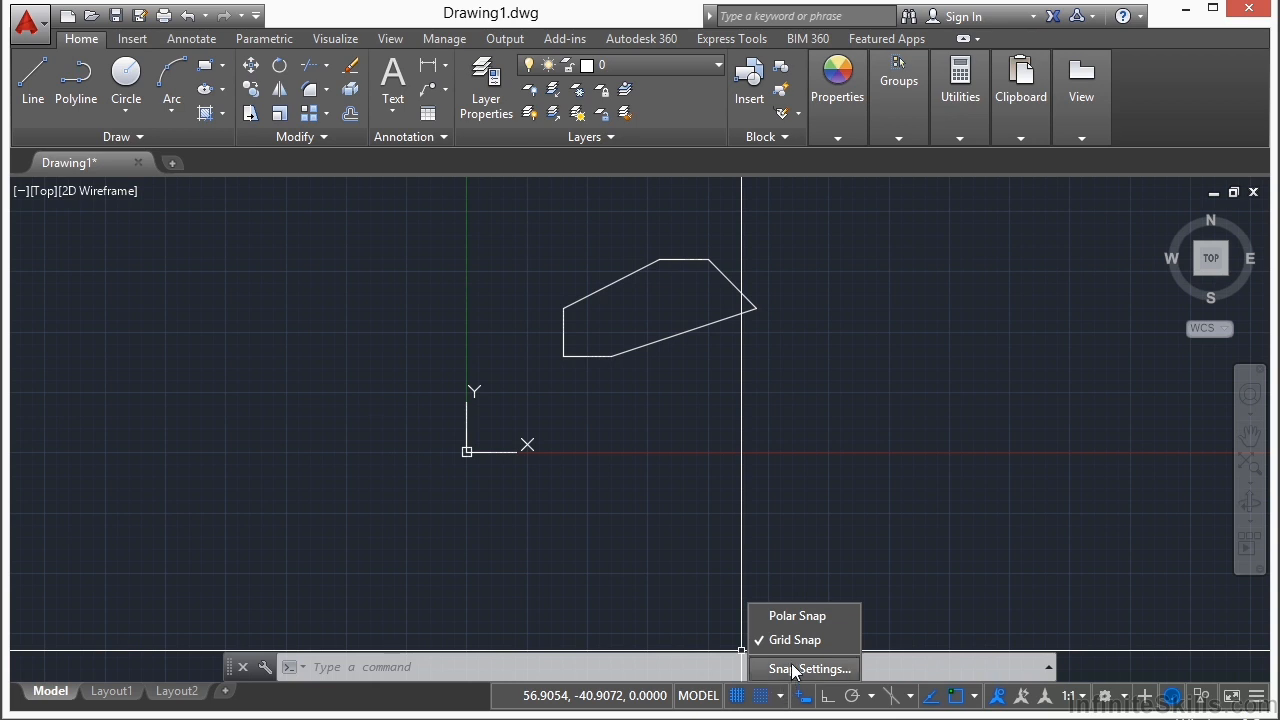
click(795, 669)
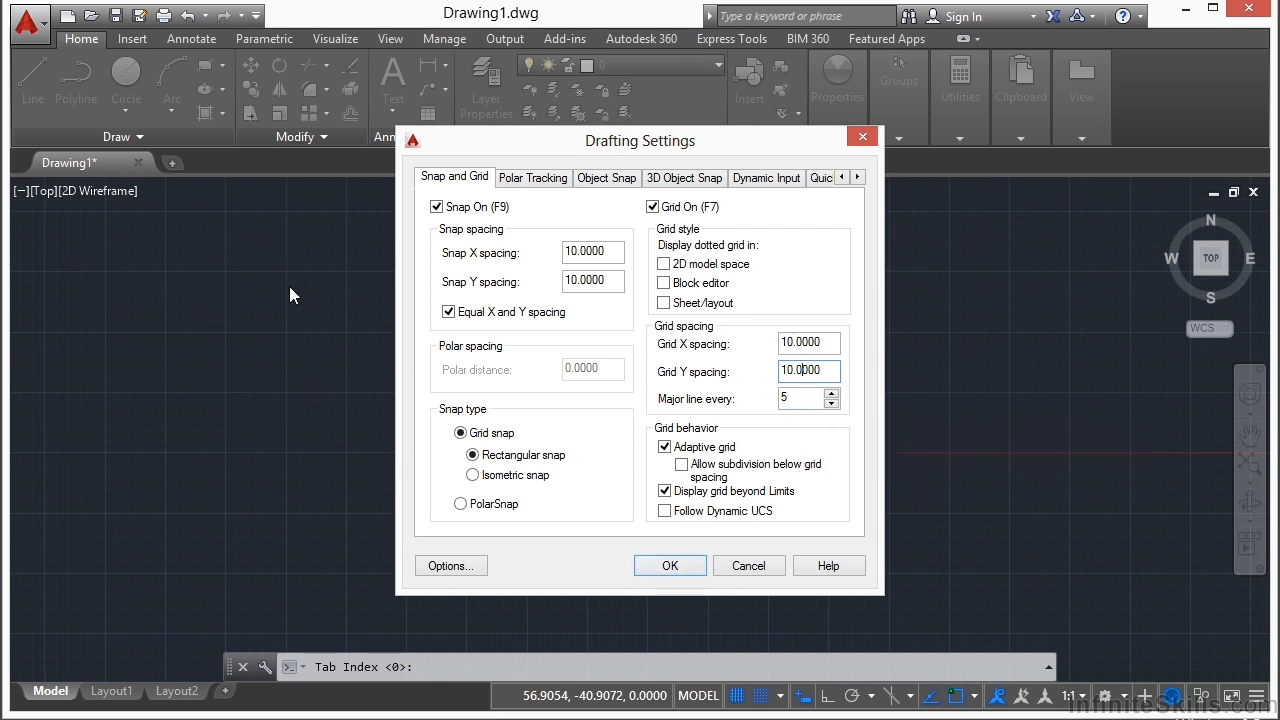
click(672, 565)
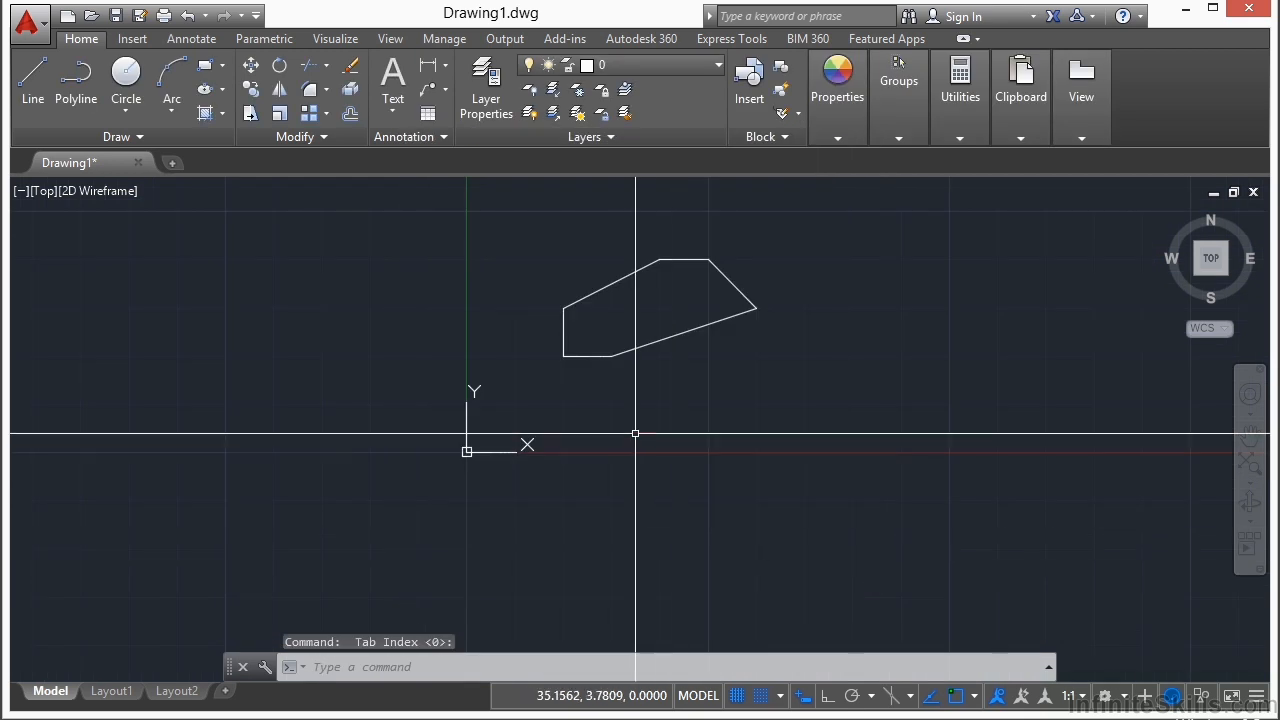
Draw a 50-unit square with lines from 50,0 through 100,0, 100,50 and 50,50 back to the start.
text(l)
key(Return)
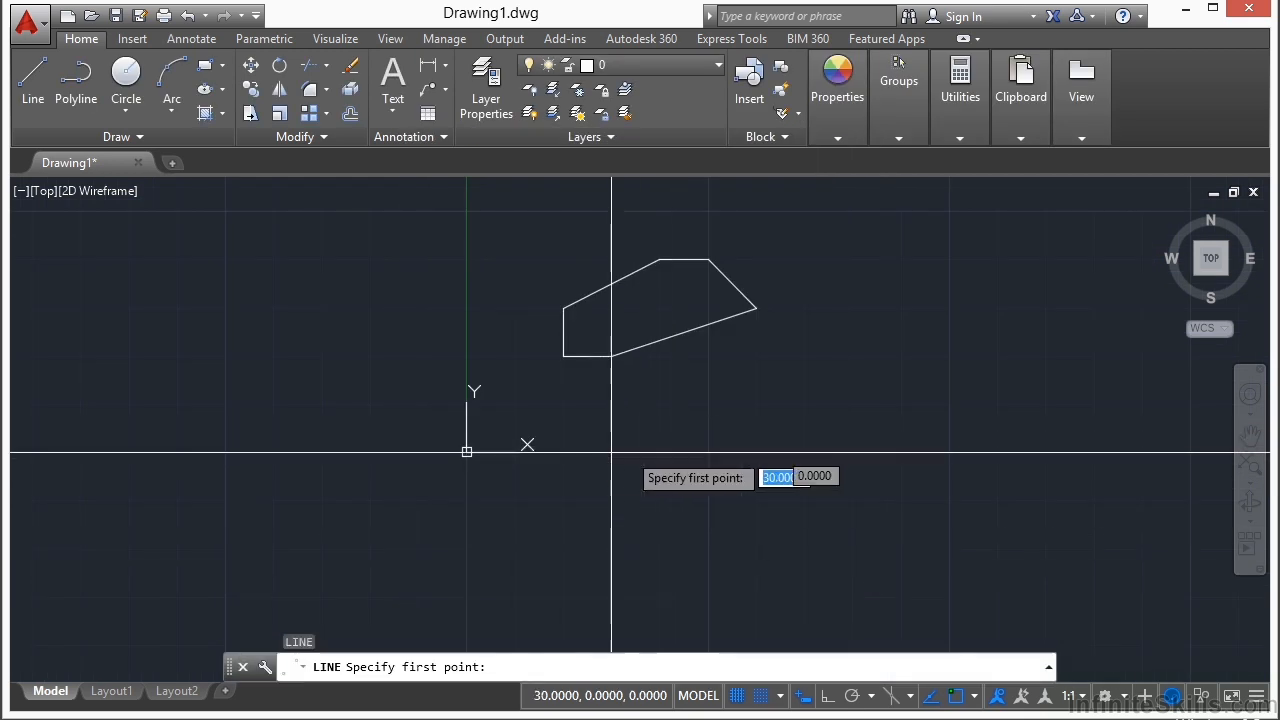
click(708, 453)
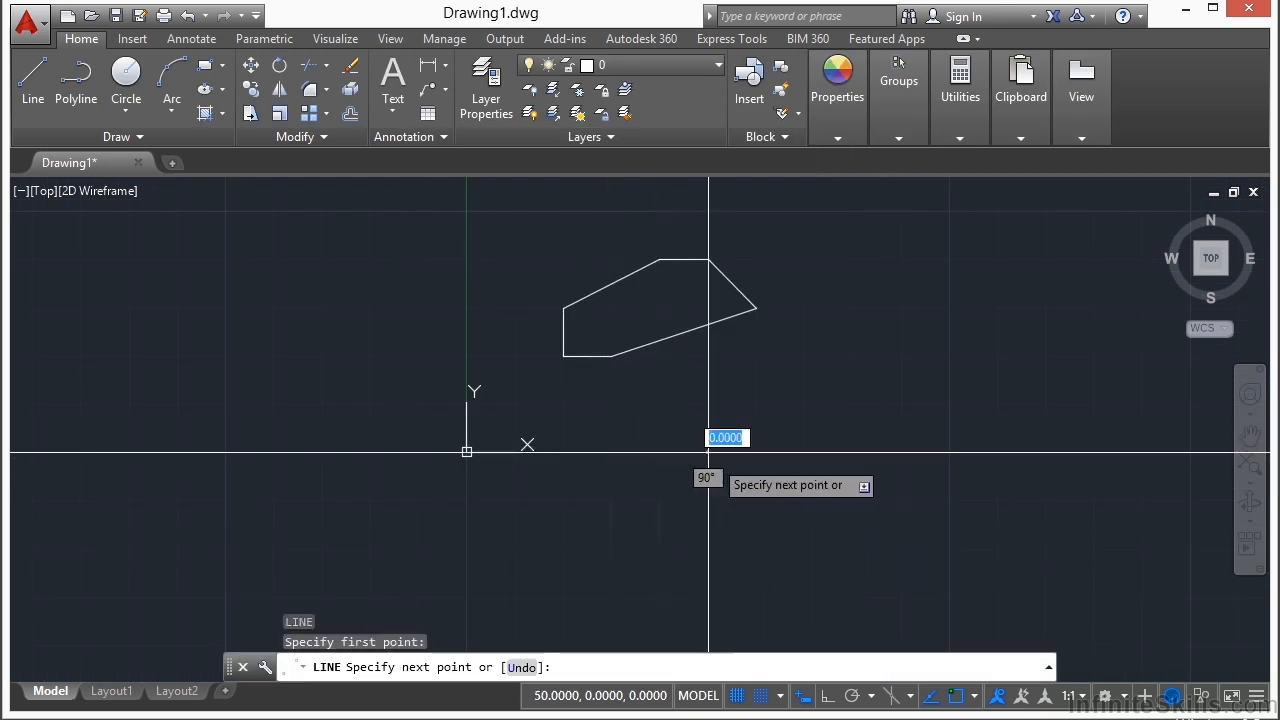
click(948, 453)
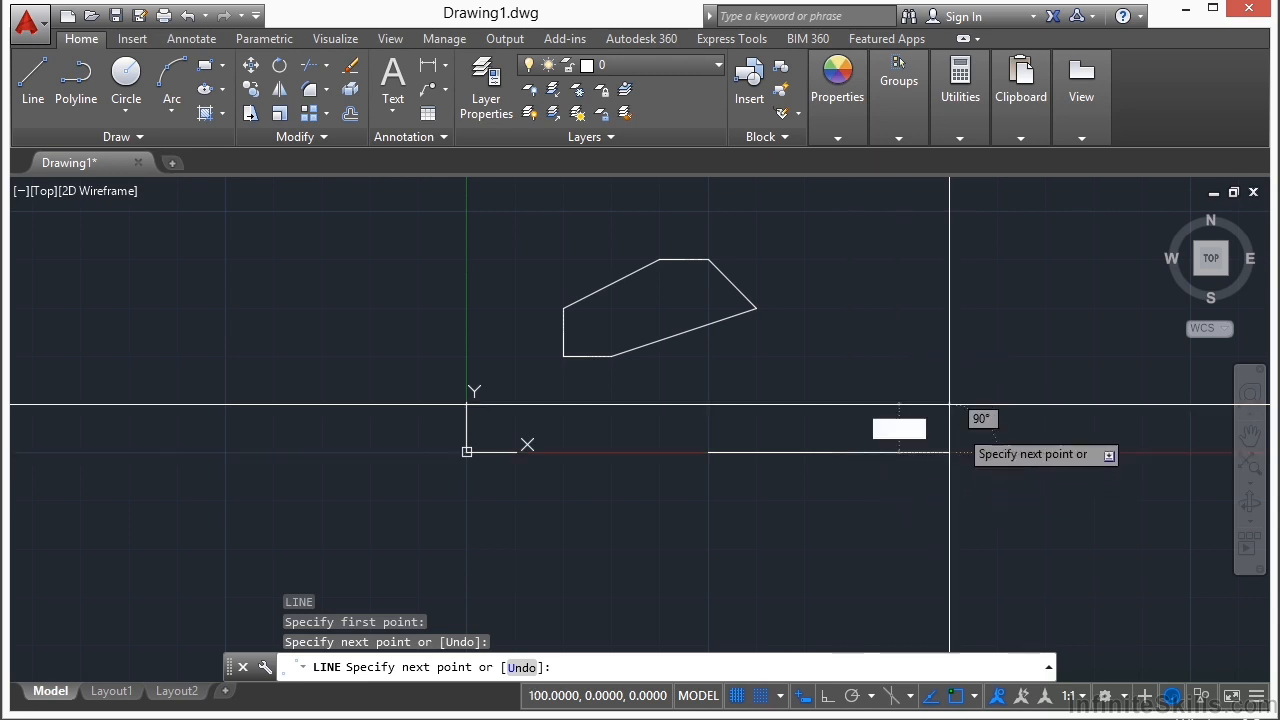
click(949, 211)
click(709, 211)
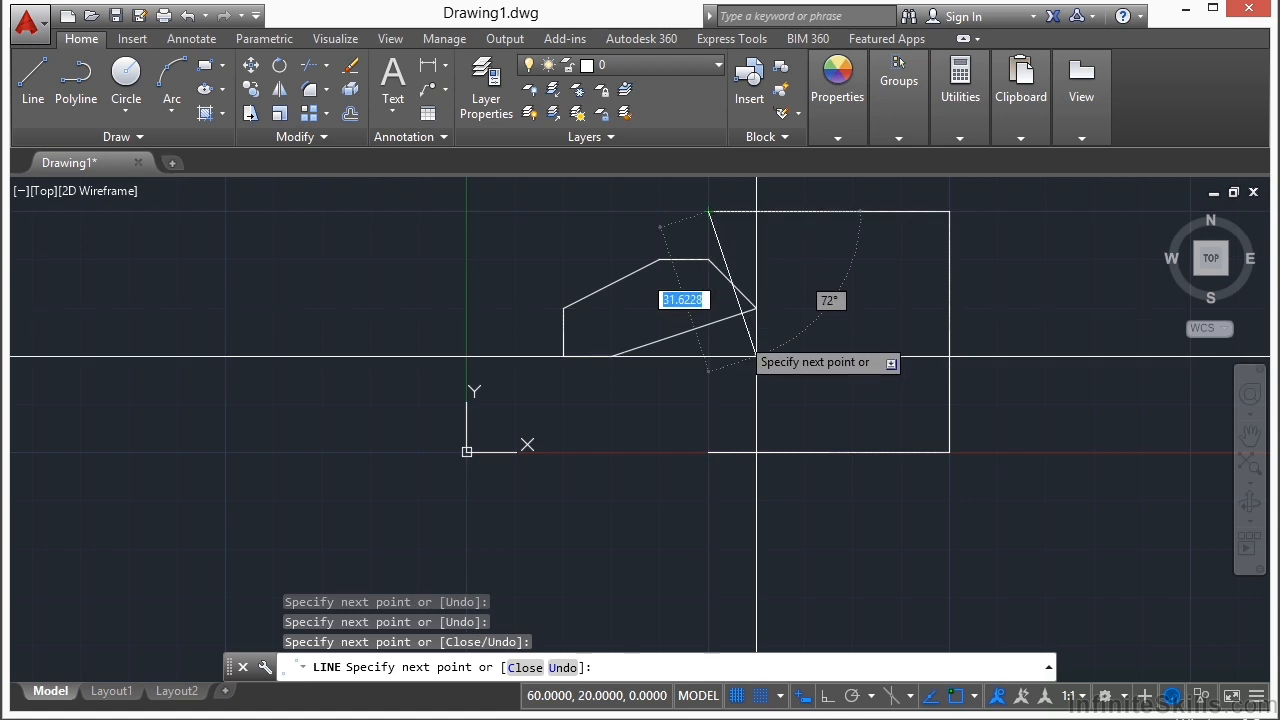
click(709, 452)
key(Return)
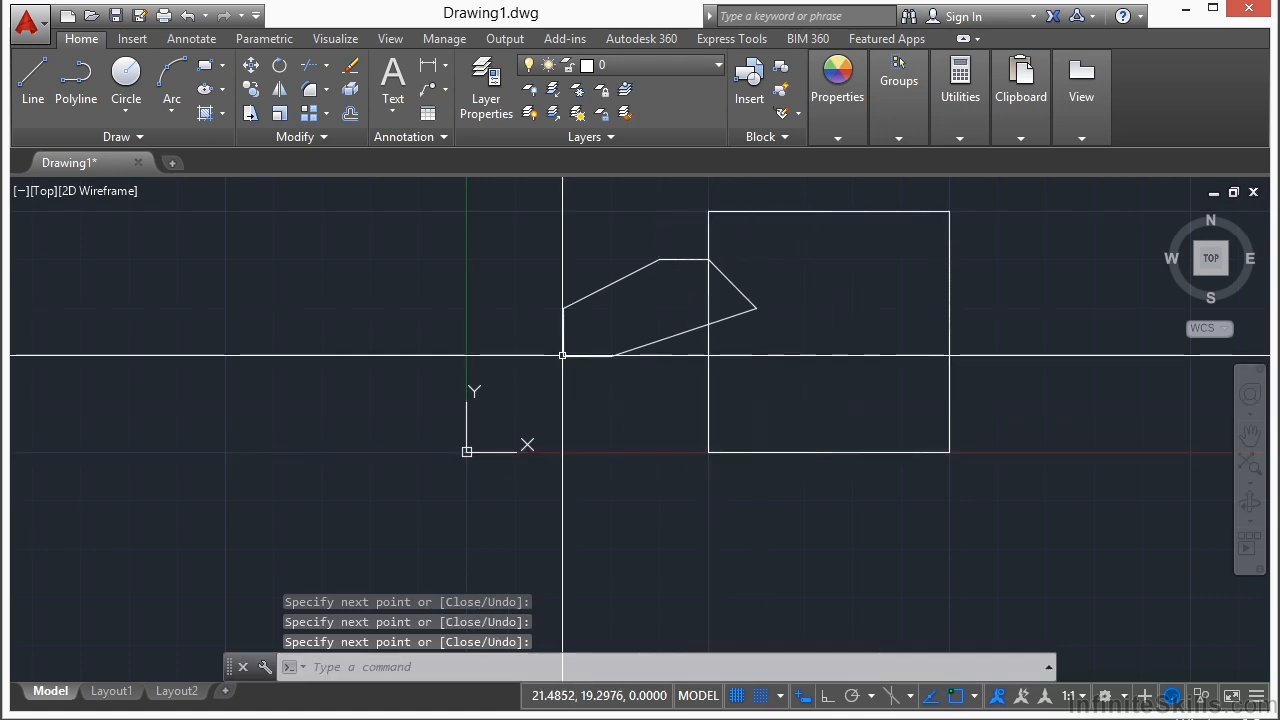
Regenerate the drawing twice and examine how the grid adapts at smaller view scales.
scroll(549, 371, down, 1)
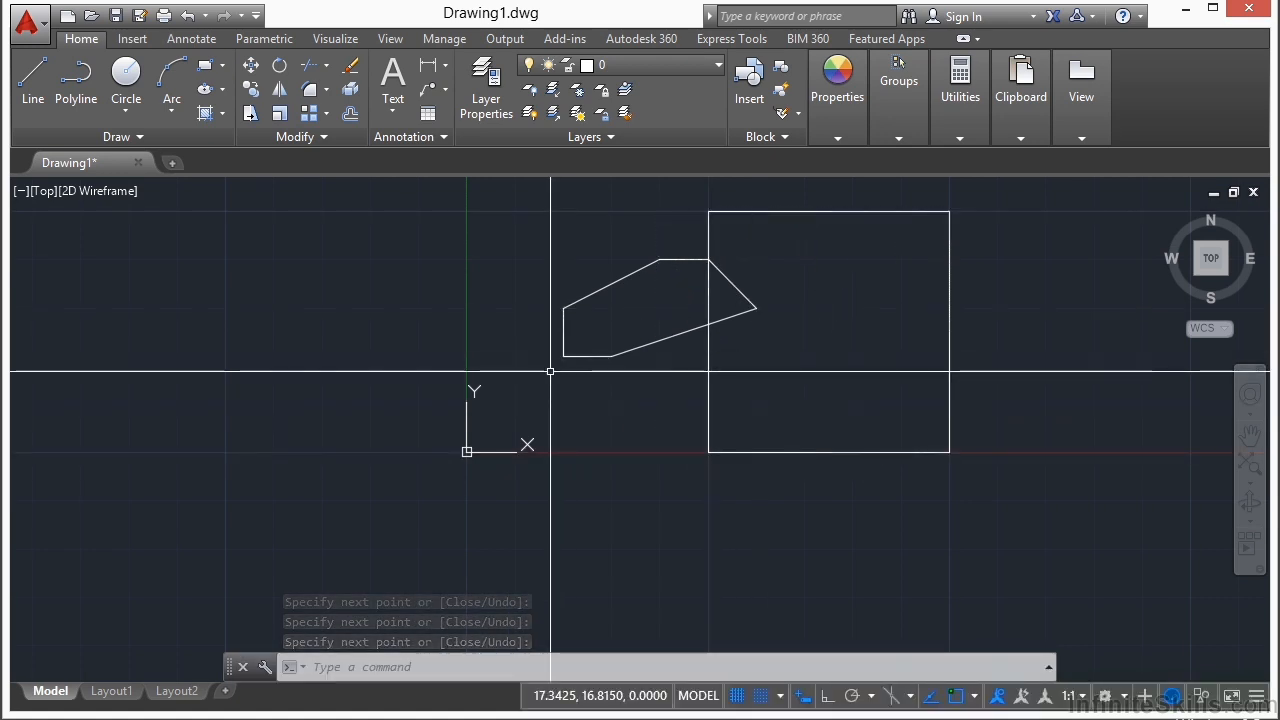
text(rea)
key(Return)
scroll(583, 371, down, 4)
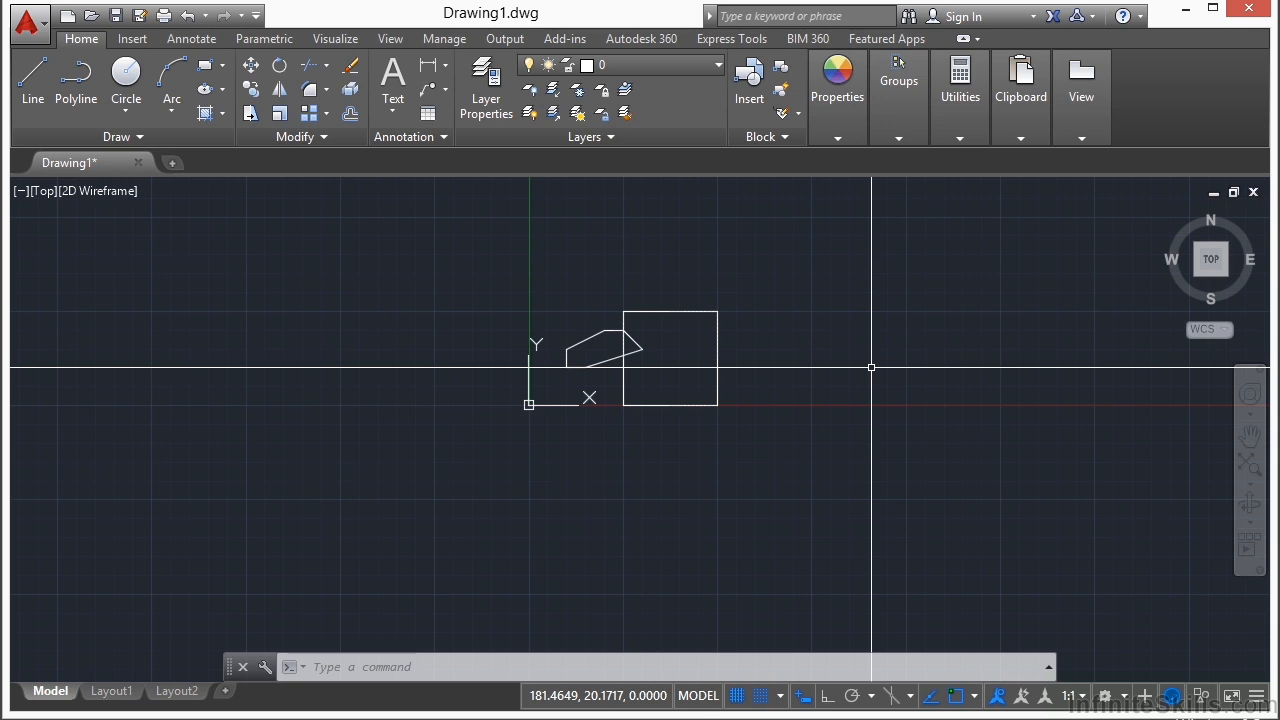
text(rea)
key(Return)
scroll(633, 388, down, 5)
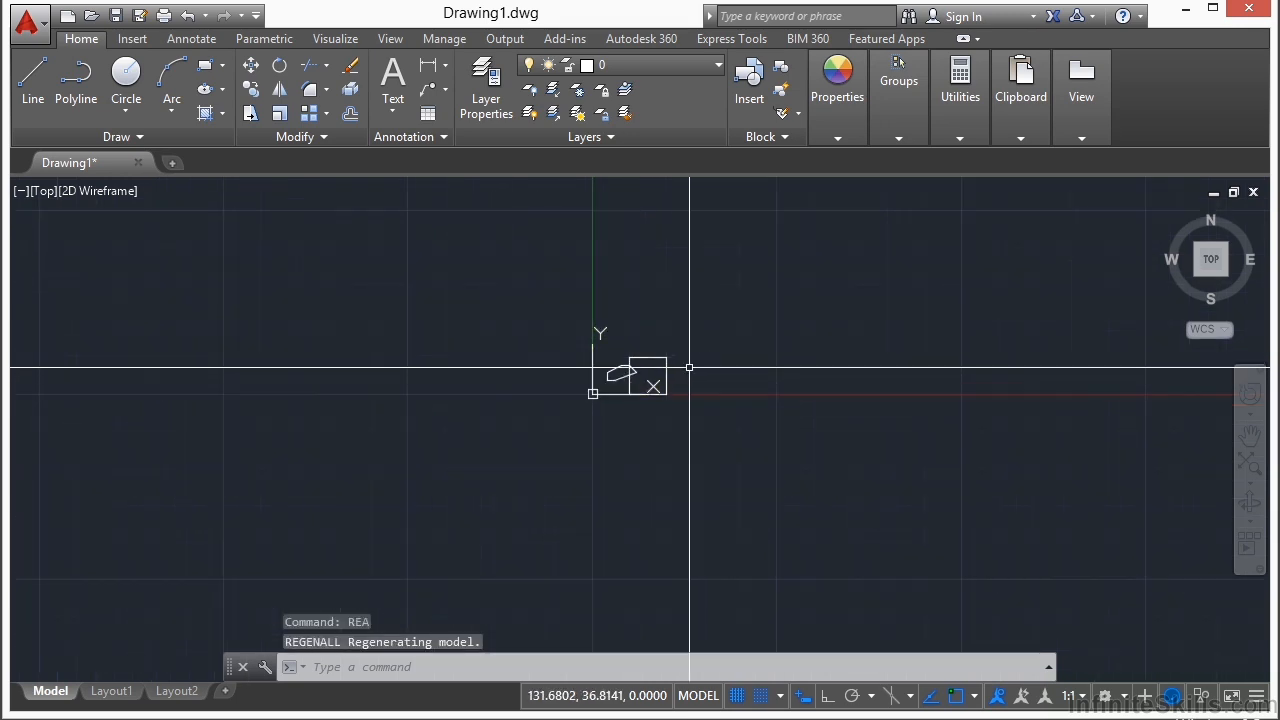
text(l)
key(Return)
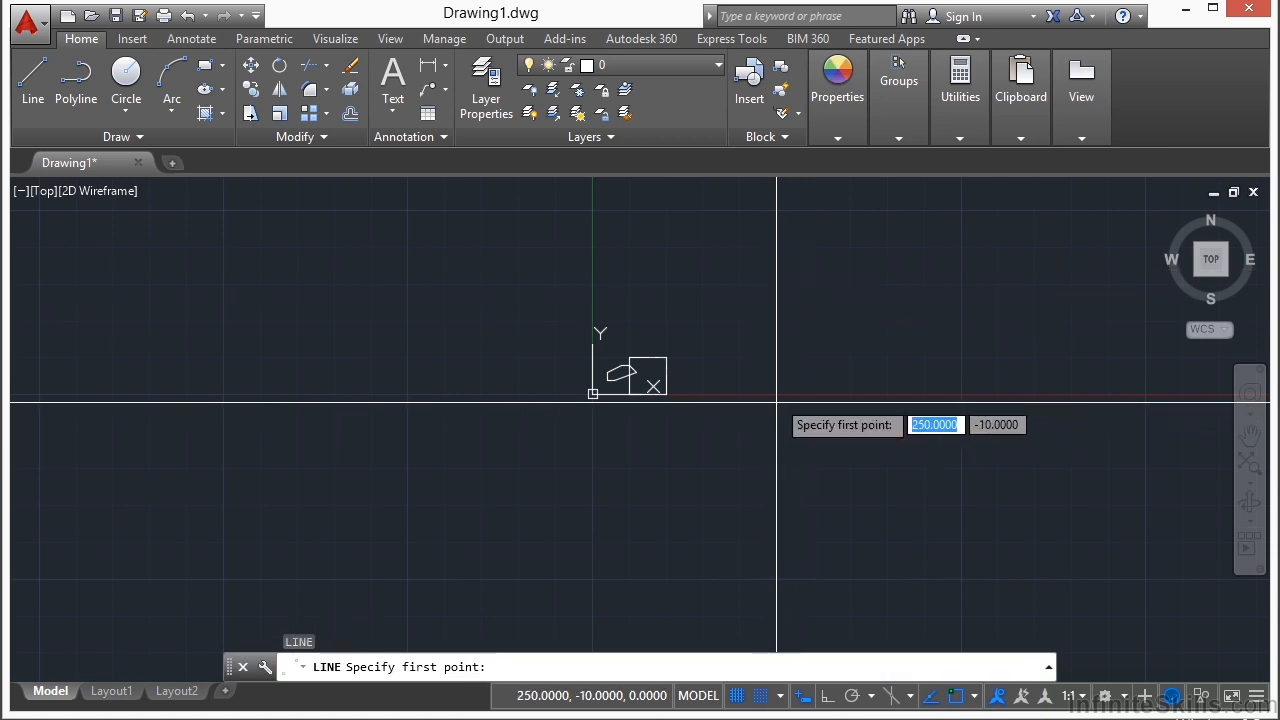
click(777, 394)
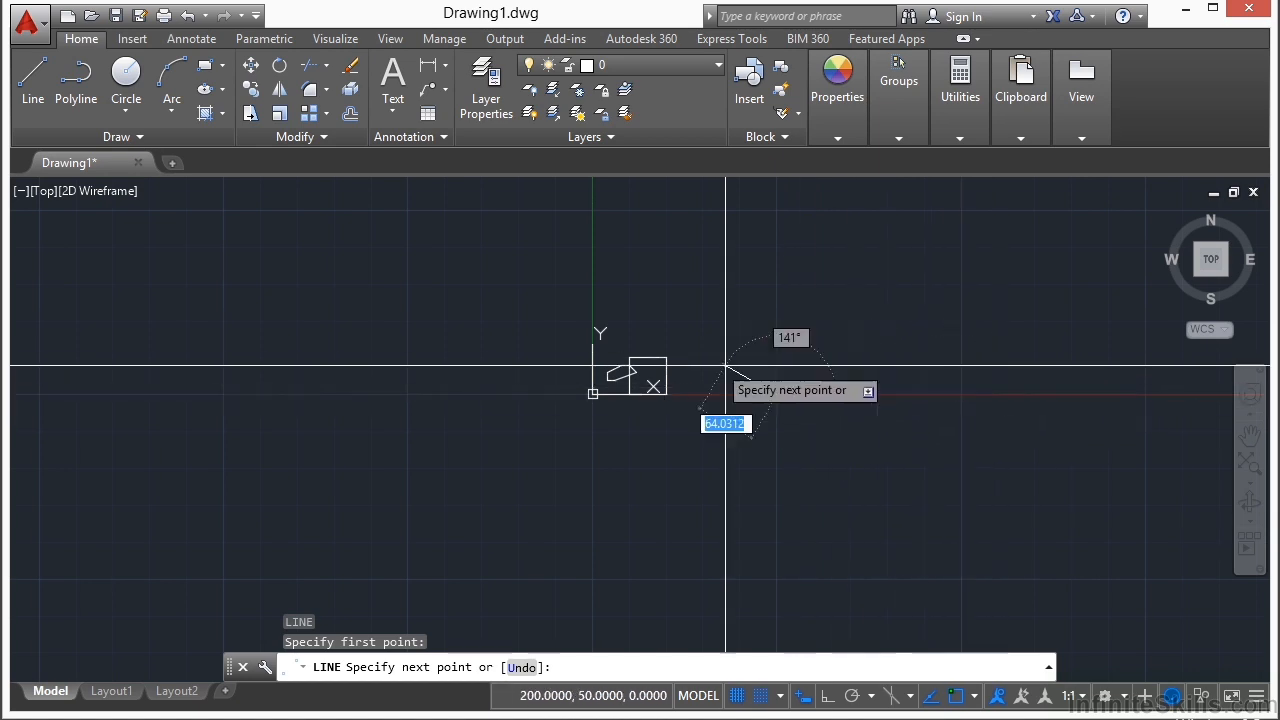
scroll(726, 434, down, 3)
scroll(737, 432, up, 6)
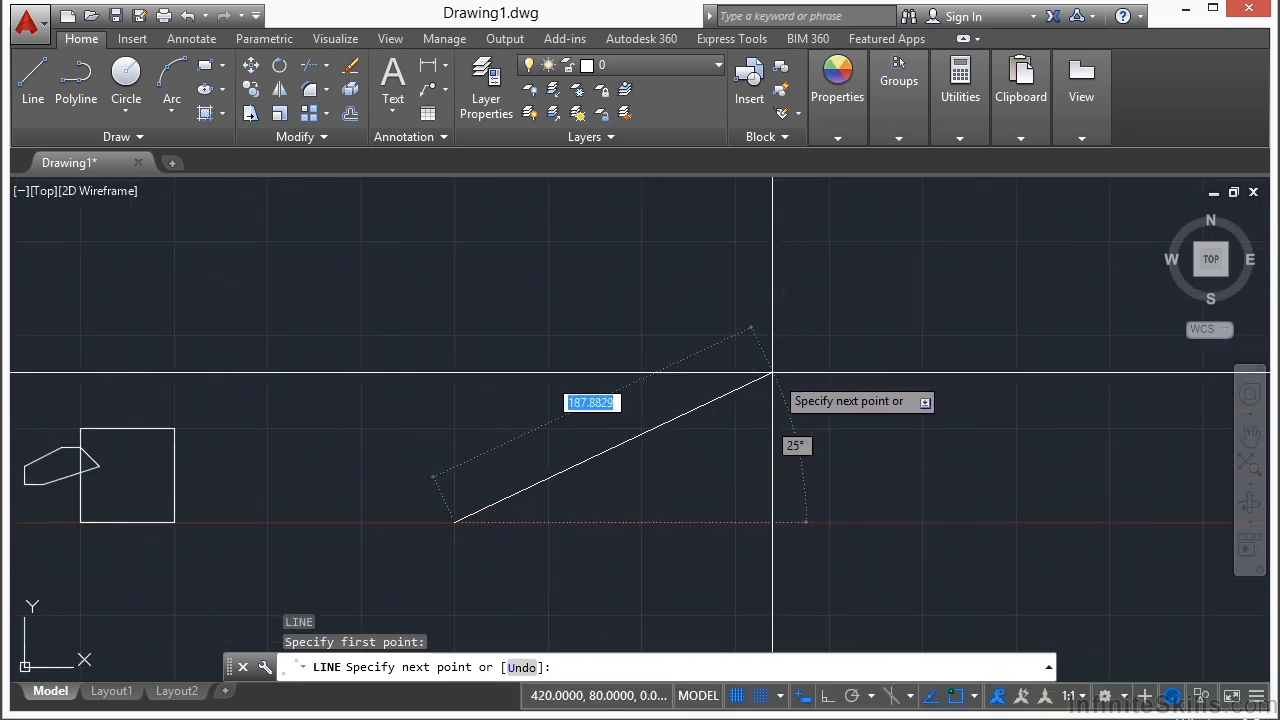
scroll(709, 357, down, 6)
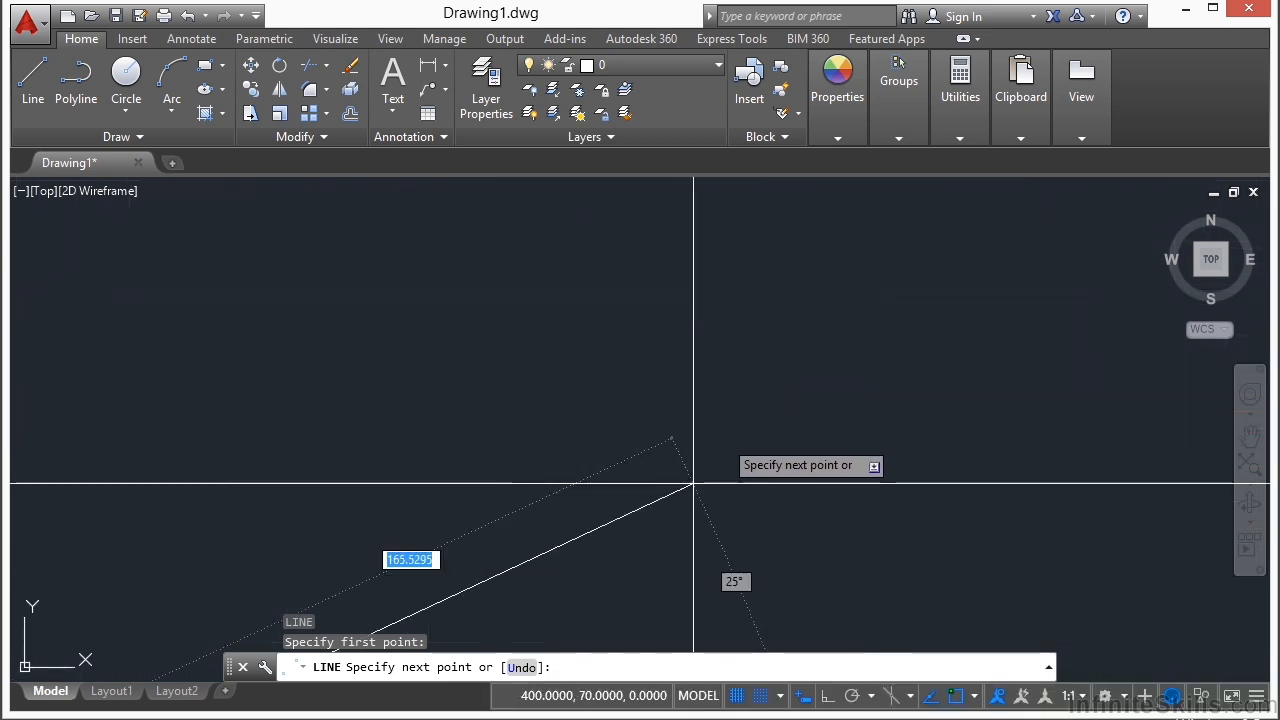
scroll(700, 433, down, 2)
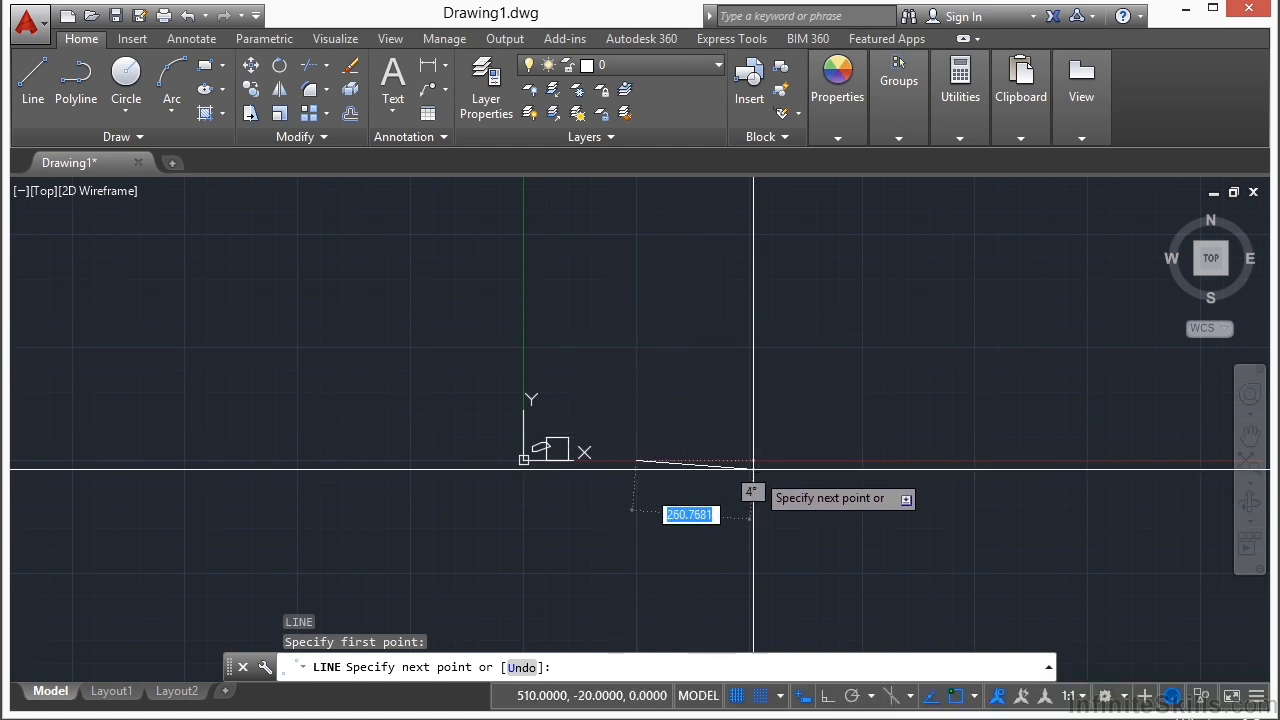
key(Escape)
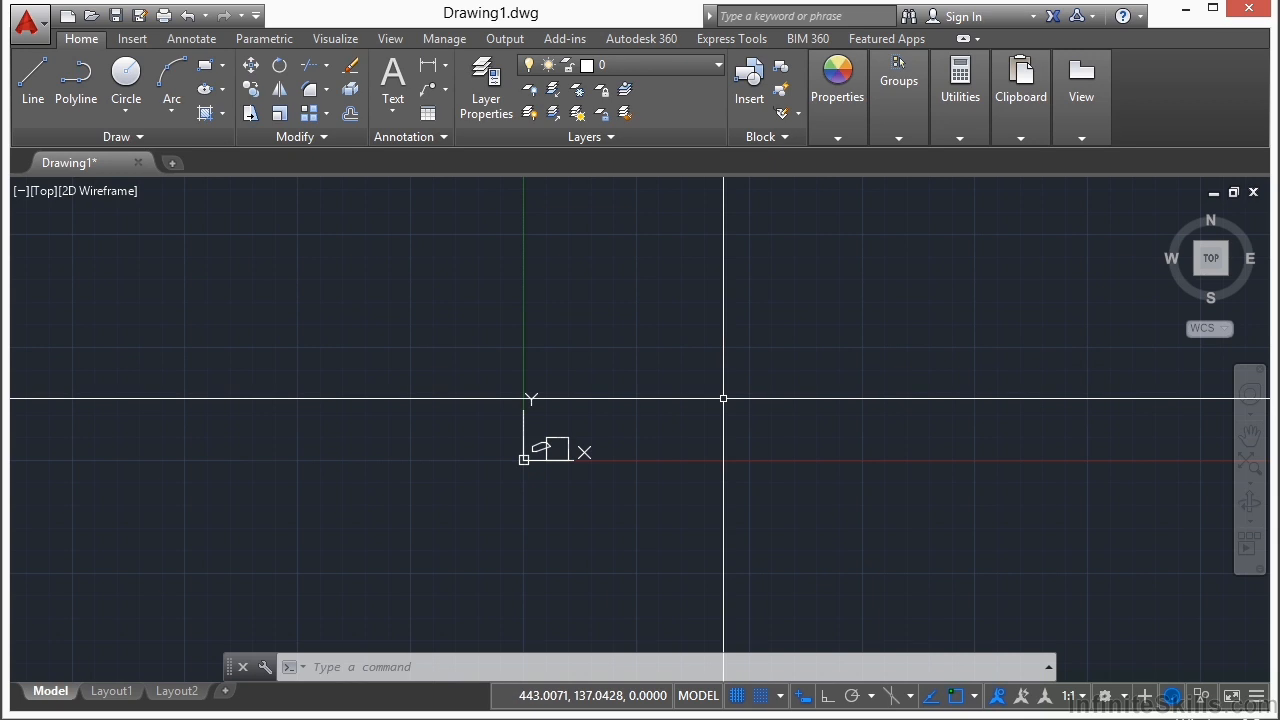
scroll(716, 418, up, 2)
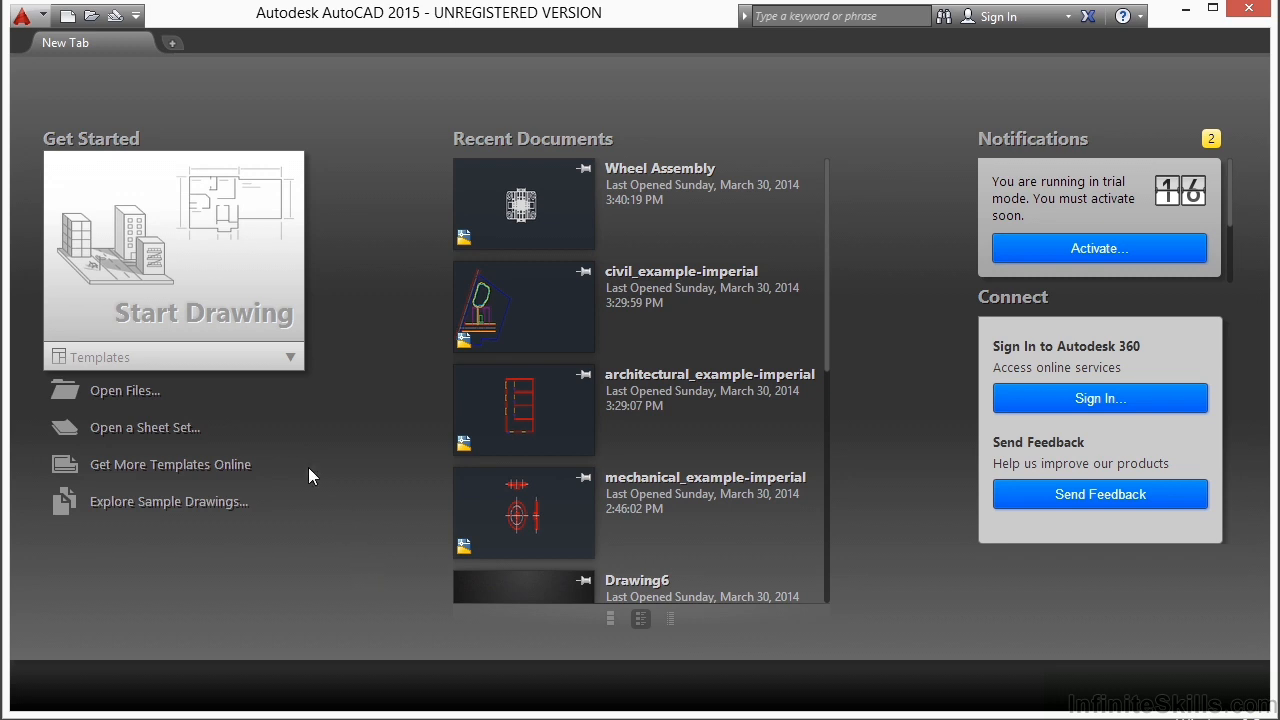
Open the drawing mechanical_example-imperial.dwg from folder 04.
click(130, 392)
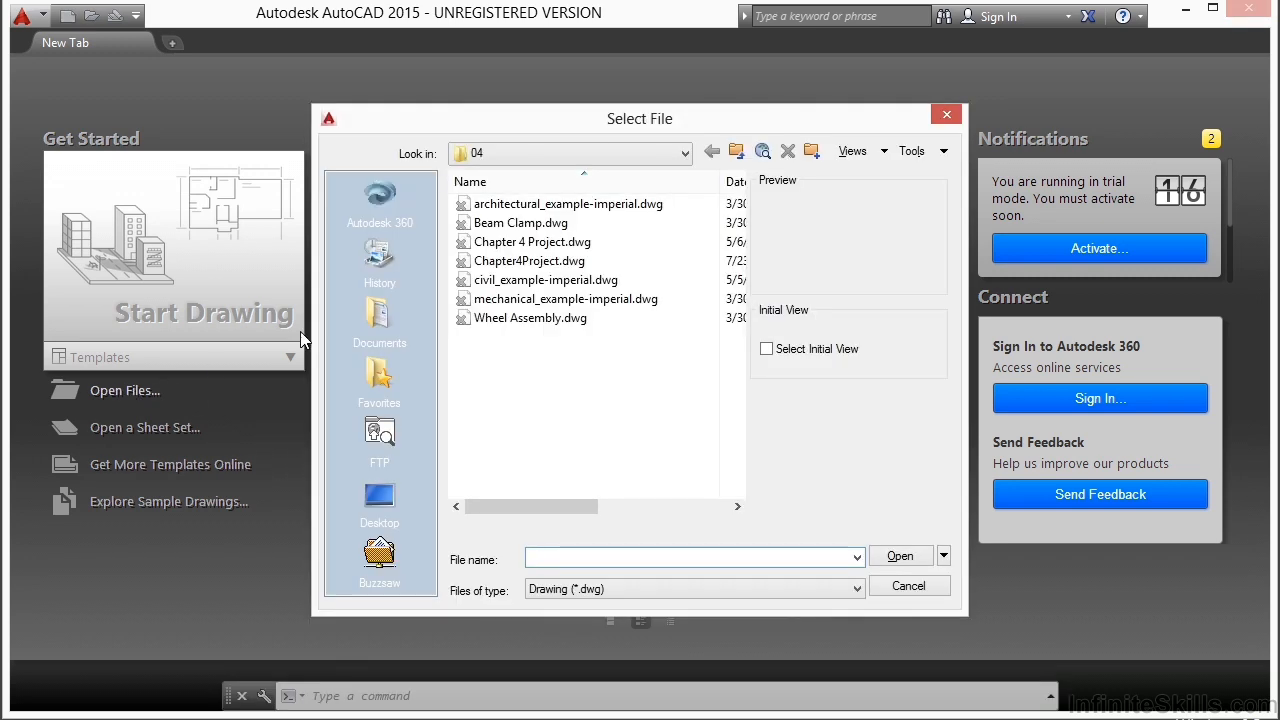
click(518, 302)
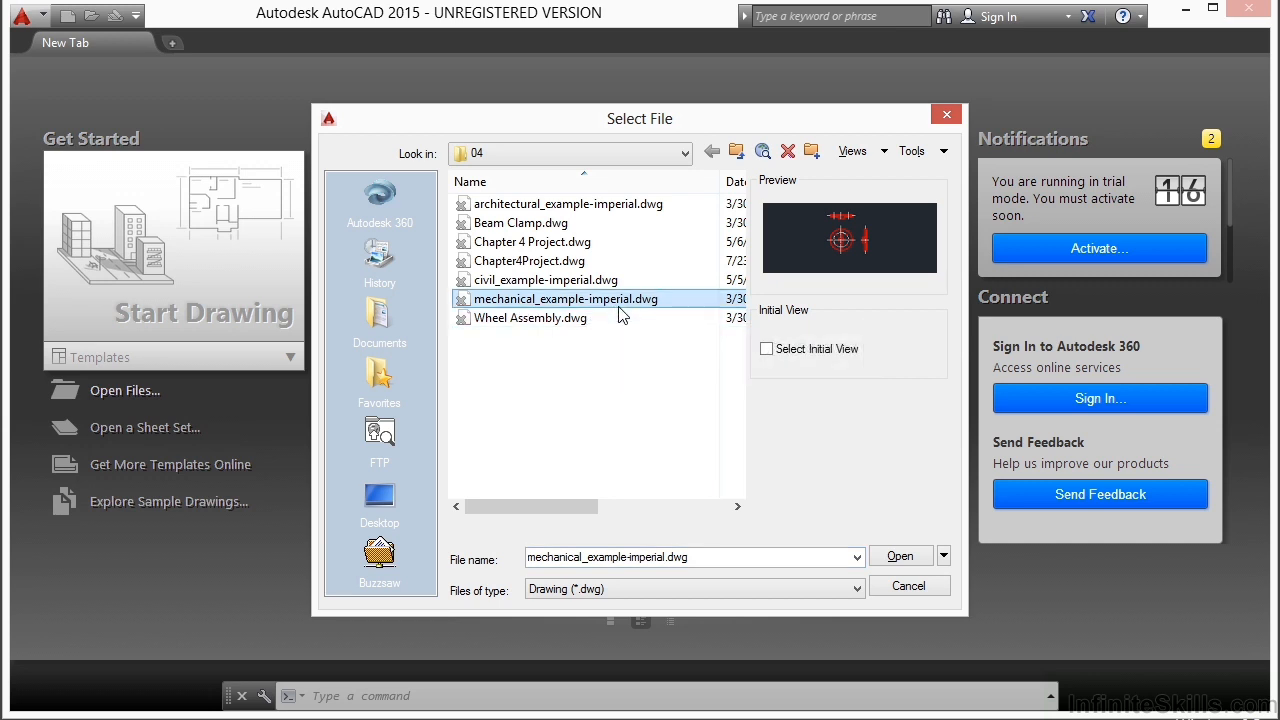
click(893, 558)
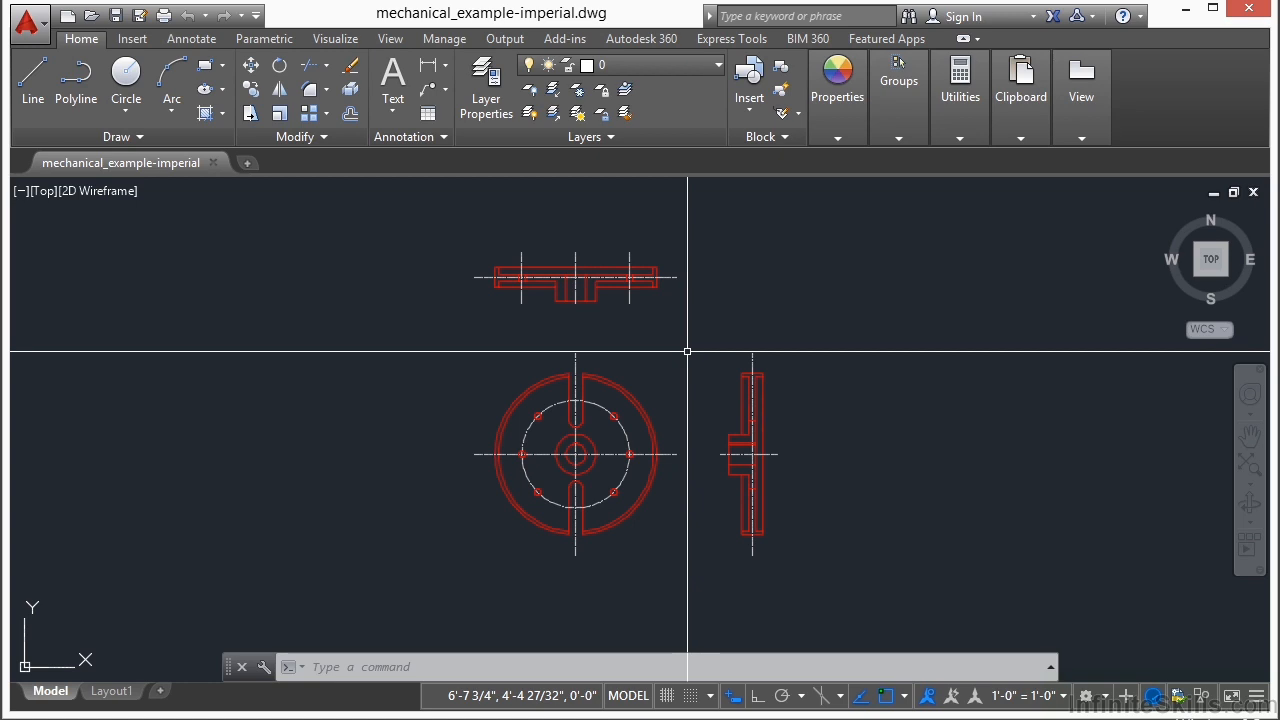
Pan the drawing so the three part views shift slightly up and to the left, then leave the Pan command.
text(pan)
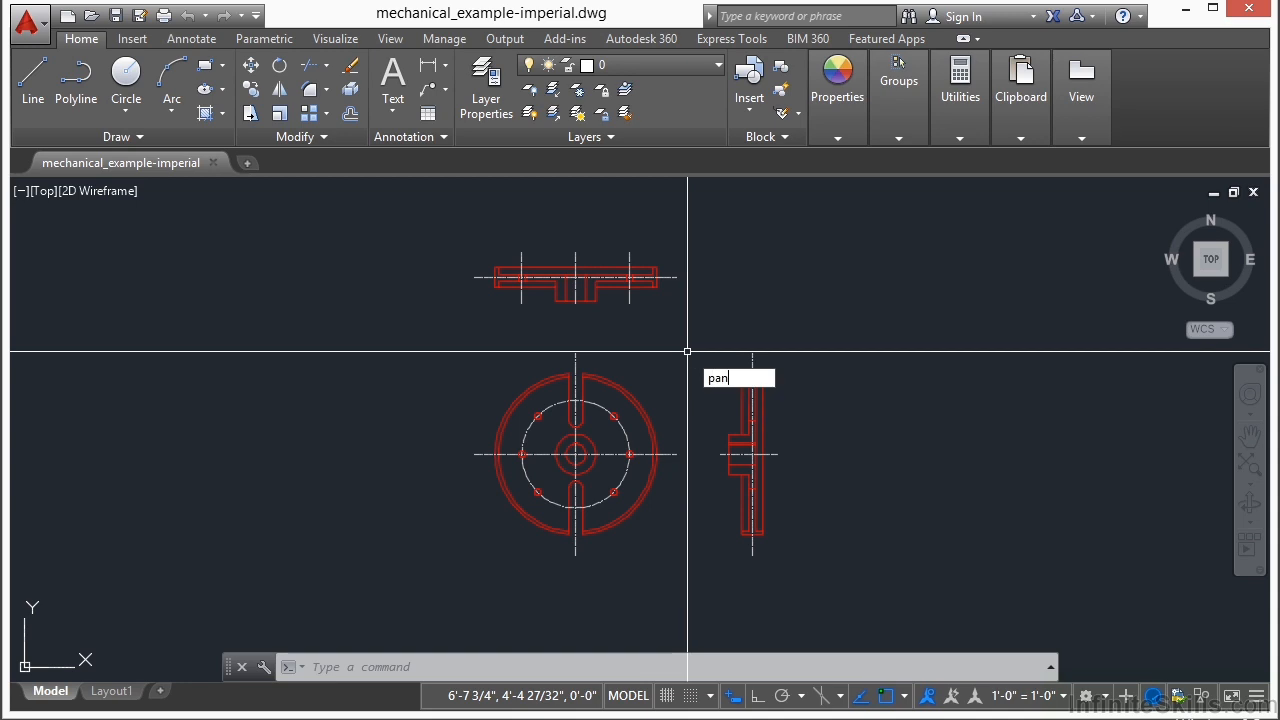
key(Return)
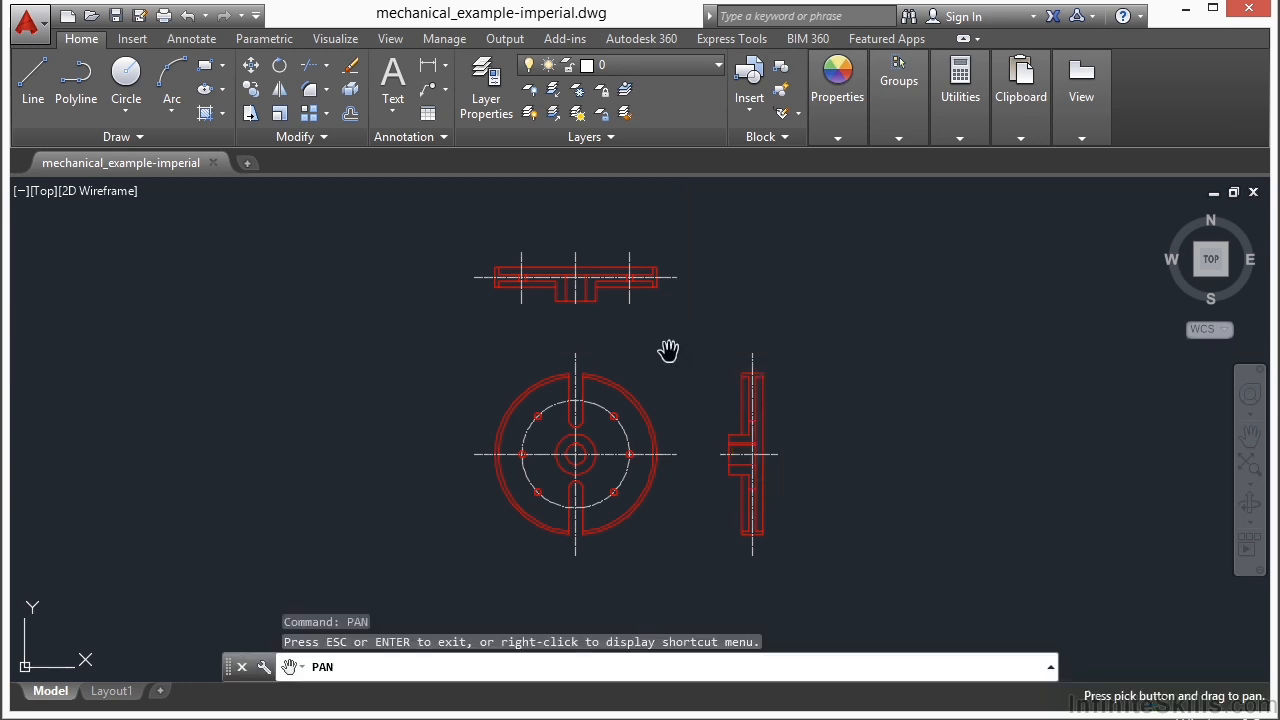
mouse_move(666, 351)
mouse_down()
mouse_move(426, 354)
mouse_move(723, 360)
mouse_move(391, 346)
mouse_move(614, 297)
mouse_move(651, 363)
mouse_move(615, 326)
mouse_up()
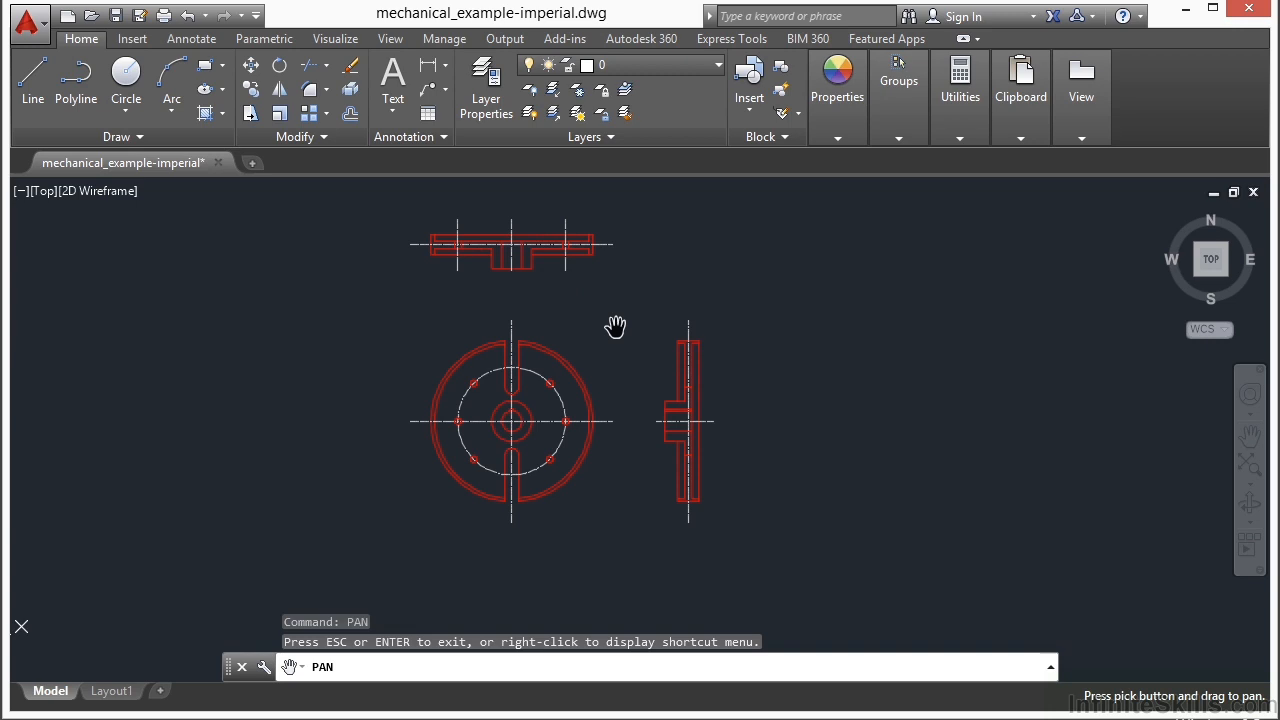
key(Escape)
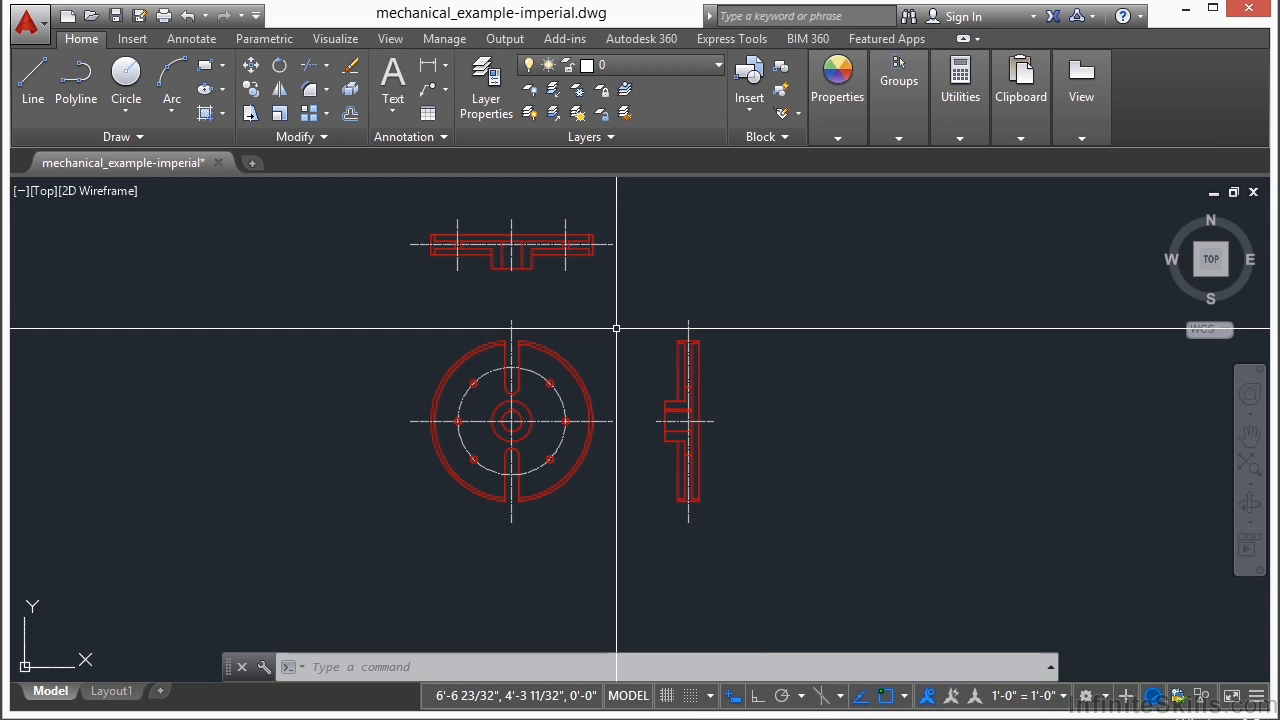
text(P)
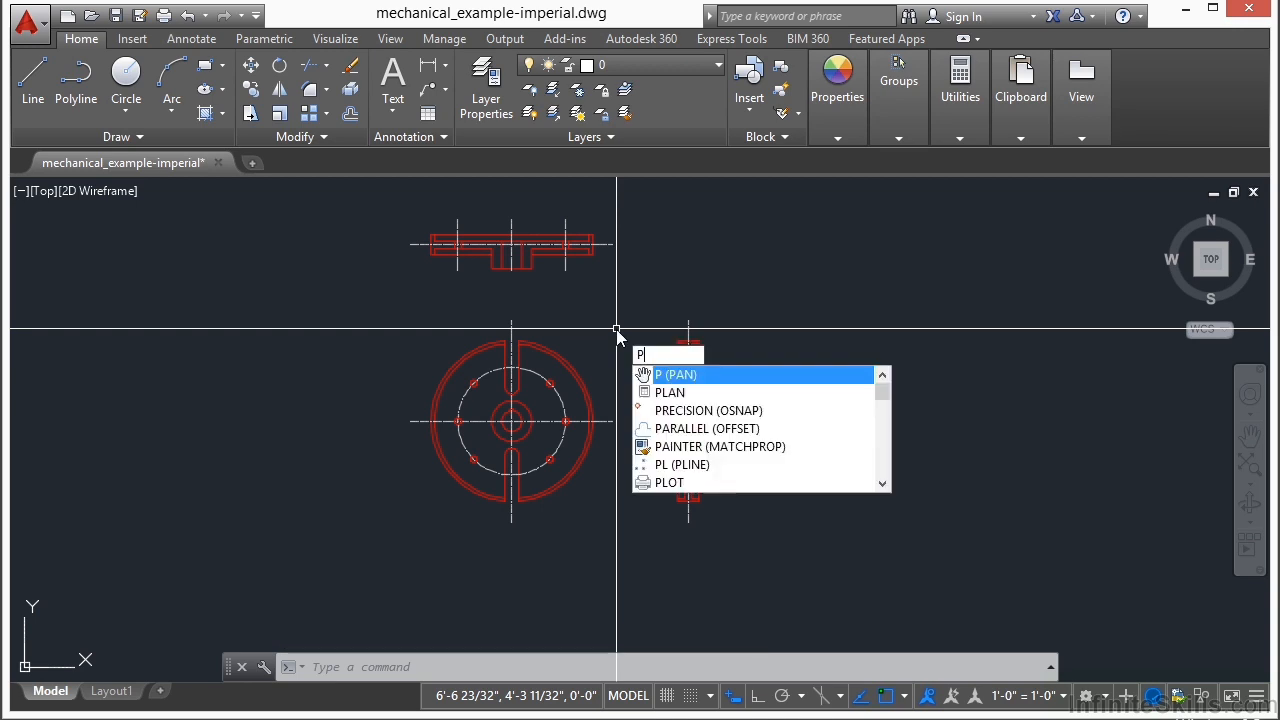
key(Return)
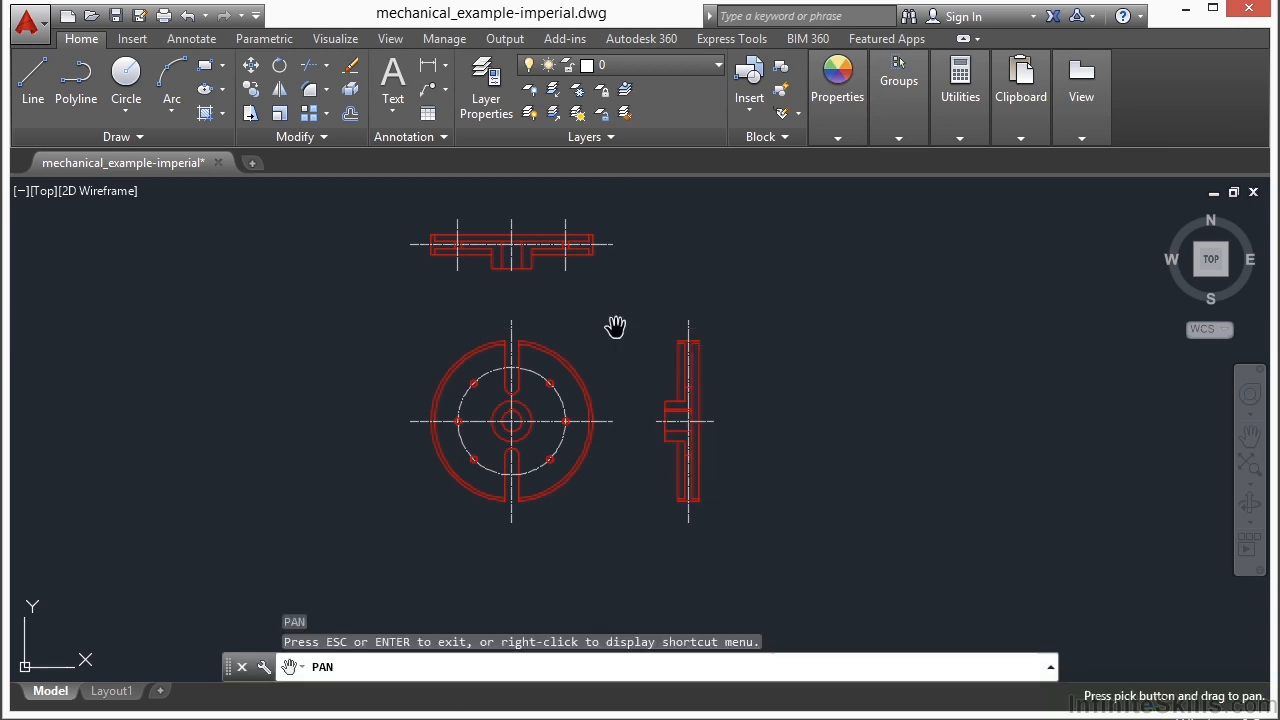
key(Escape)
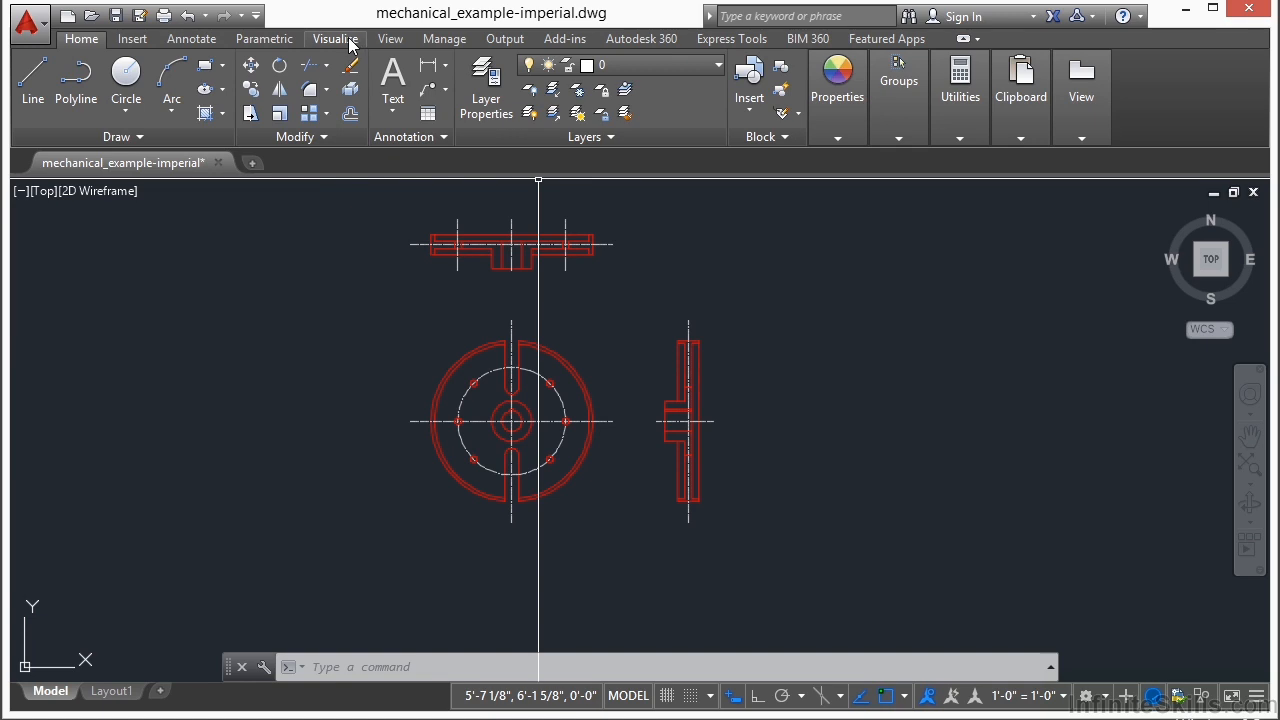
Enable the hidden Navigate tool group among the ribbon's View tools.
click(389, 40)
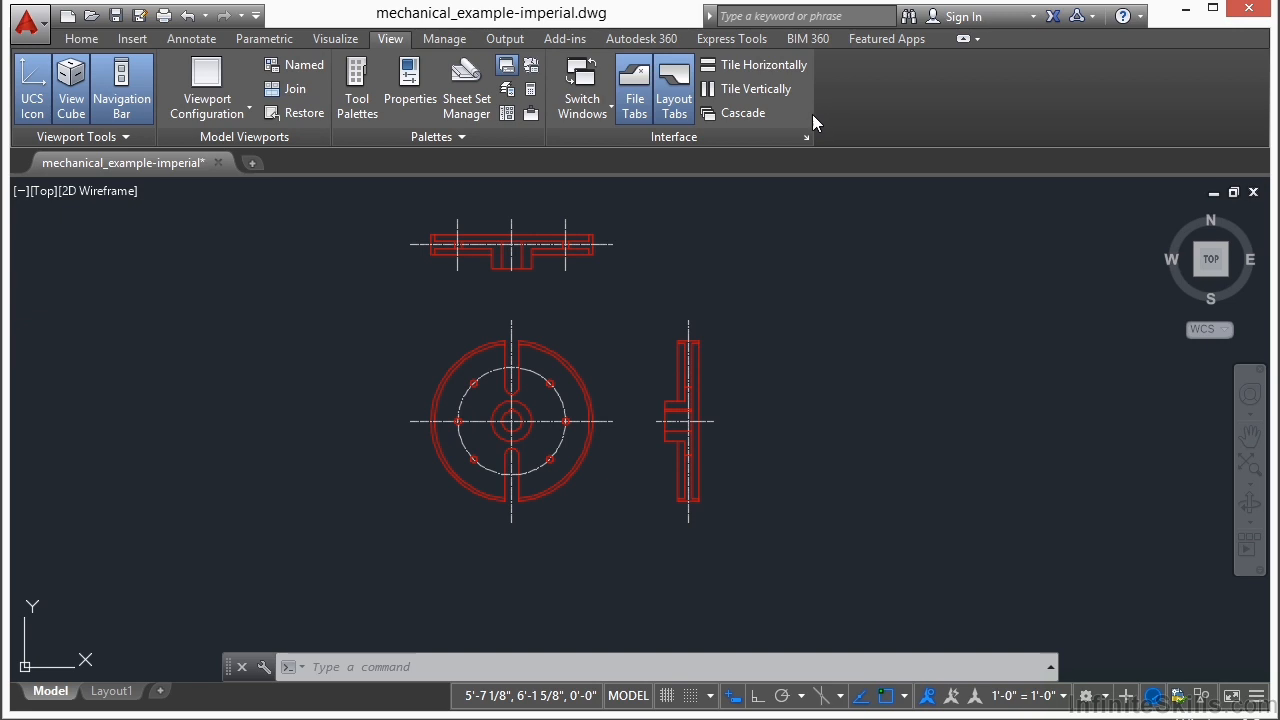
right_click(783, 117)
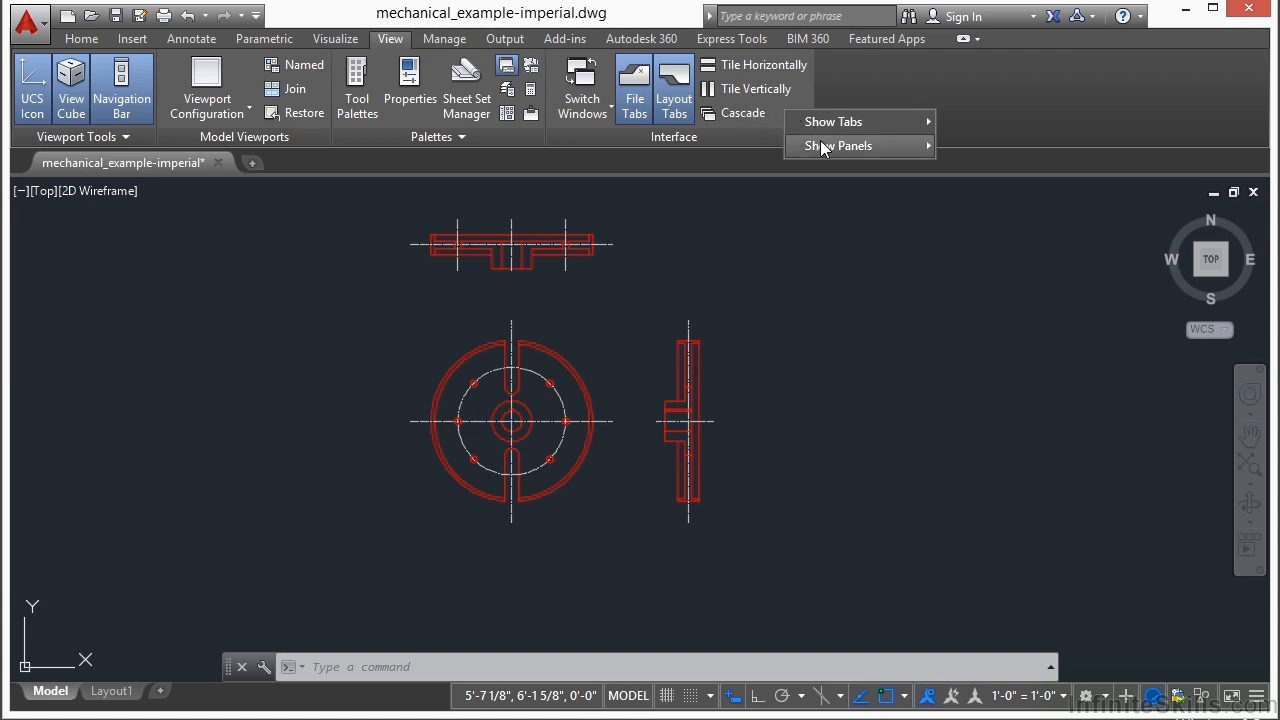
mouse_move(827, 152)
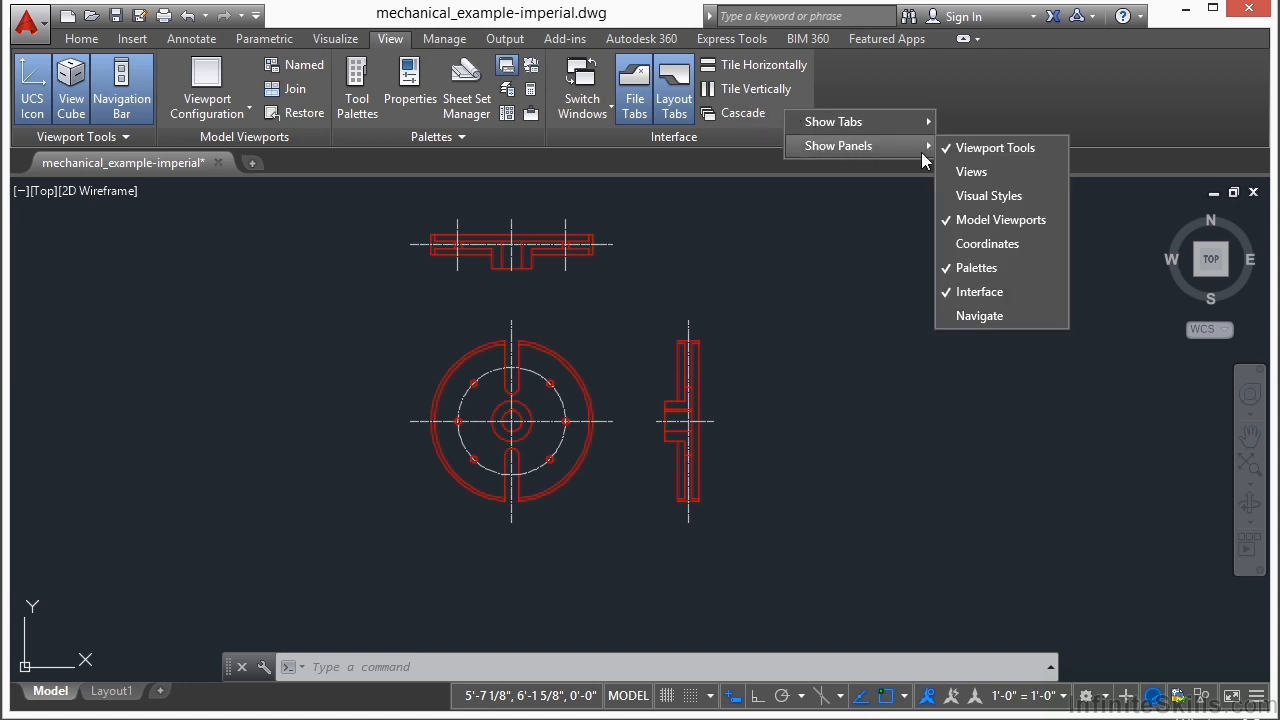
click(998, 316)
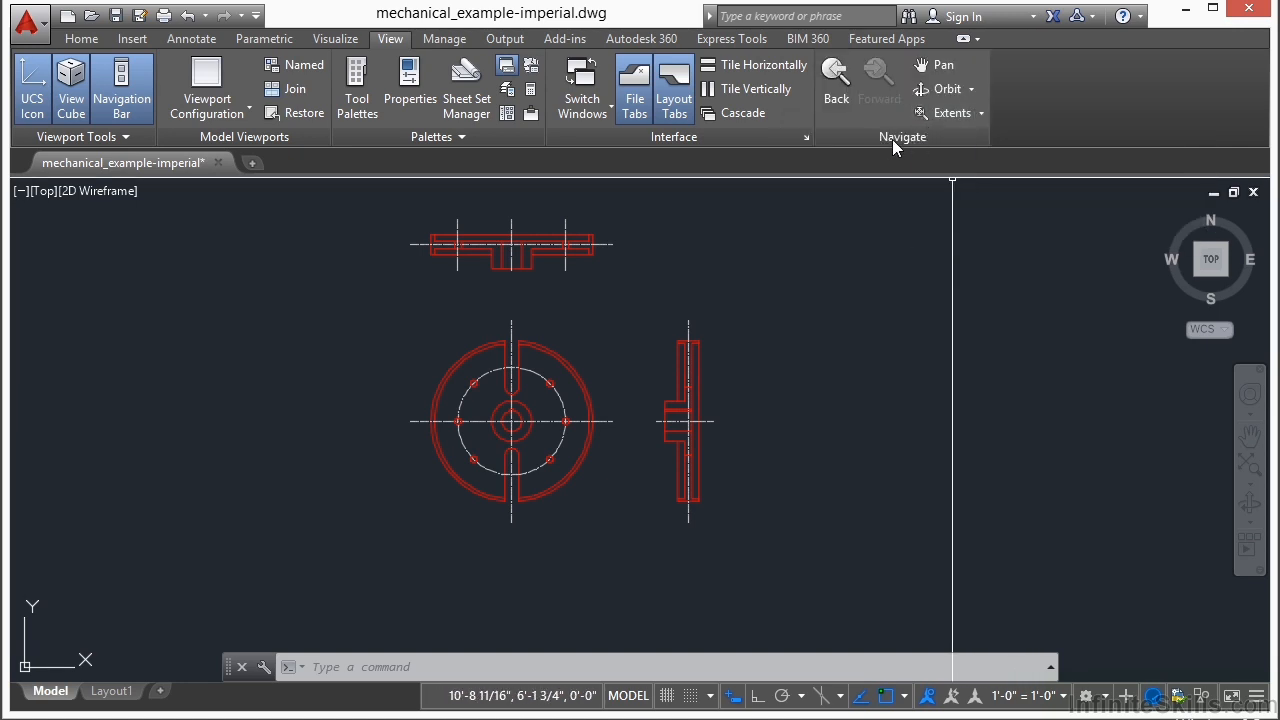
Pan the drawing with the Navigate group's Pan tool, leave it, and pan once more without starting a command.
click(937, 64)
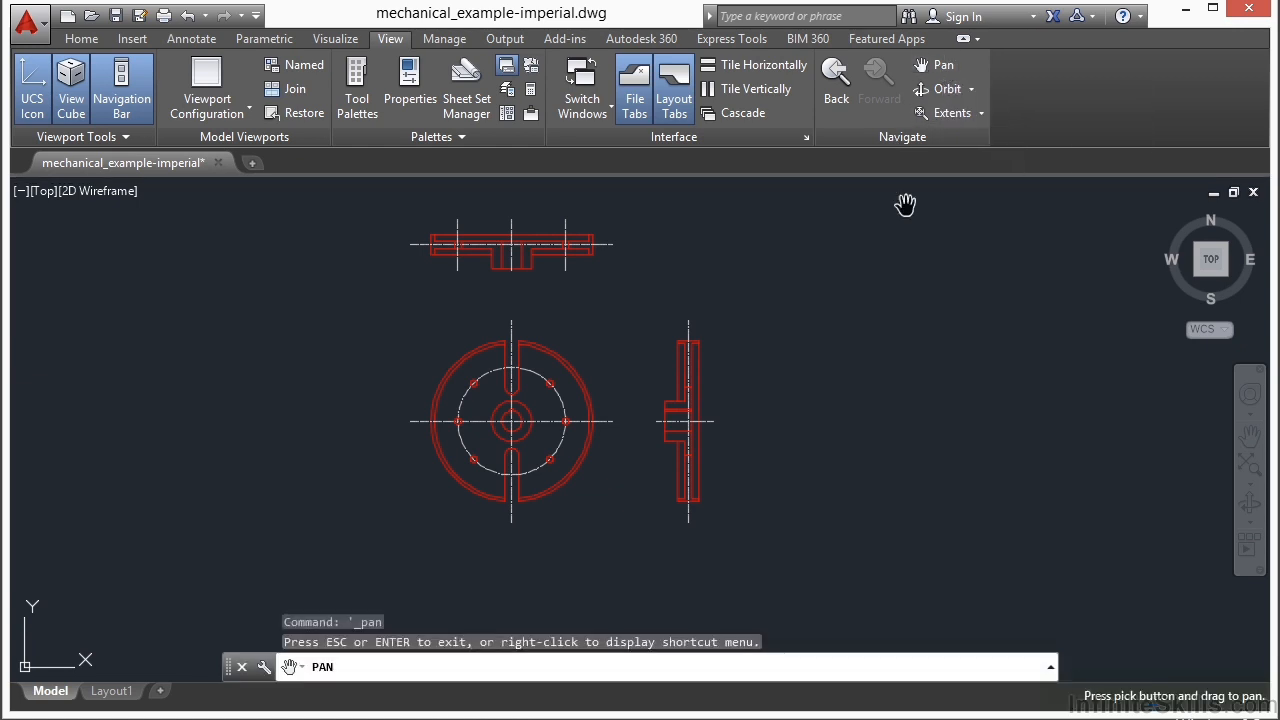
mouse_move(757, 344)
mouse_down()
mouse_move(709, 340)
mouse_move(1000, 366)
mouse_move(785, 330)
mouse_up()
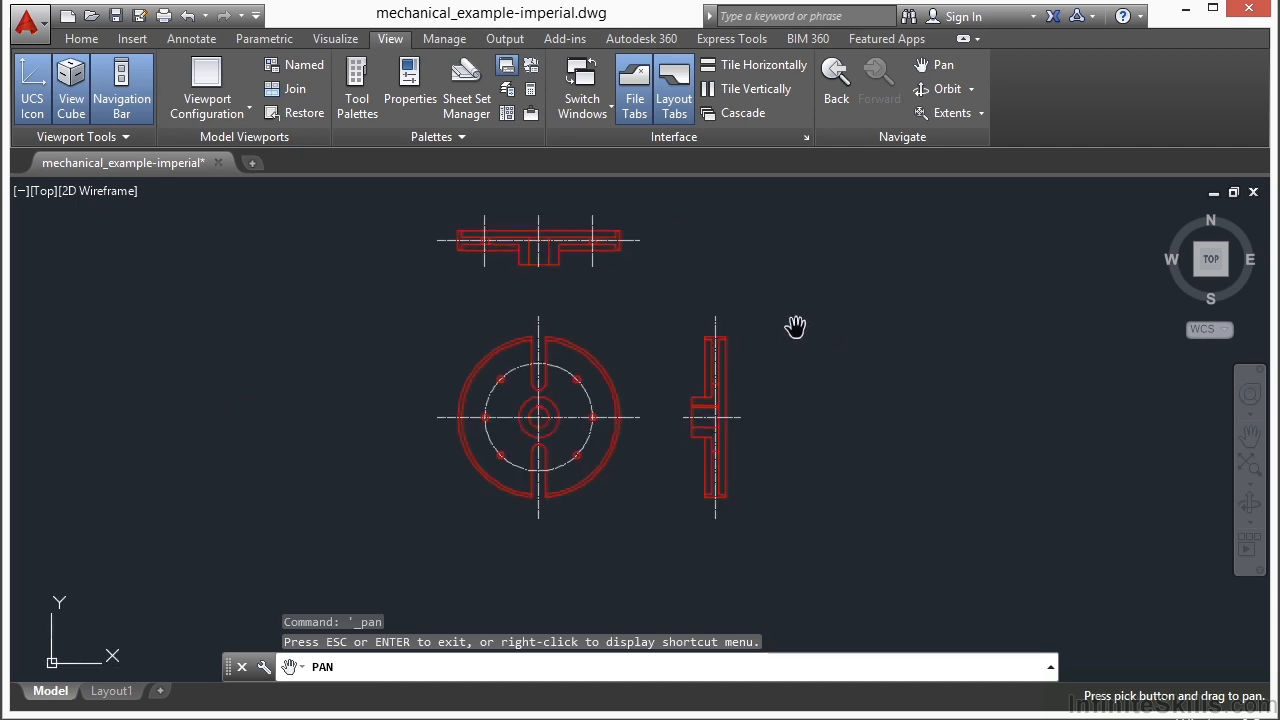
key(Escape)
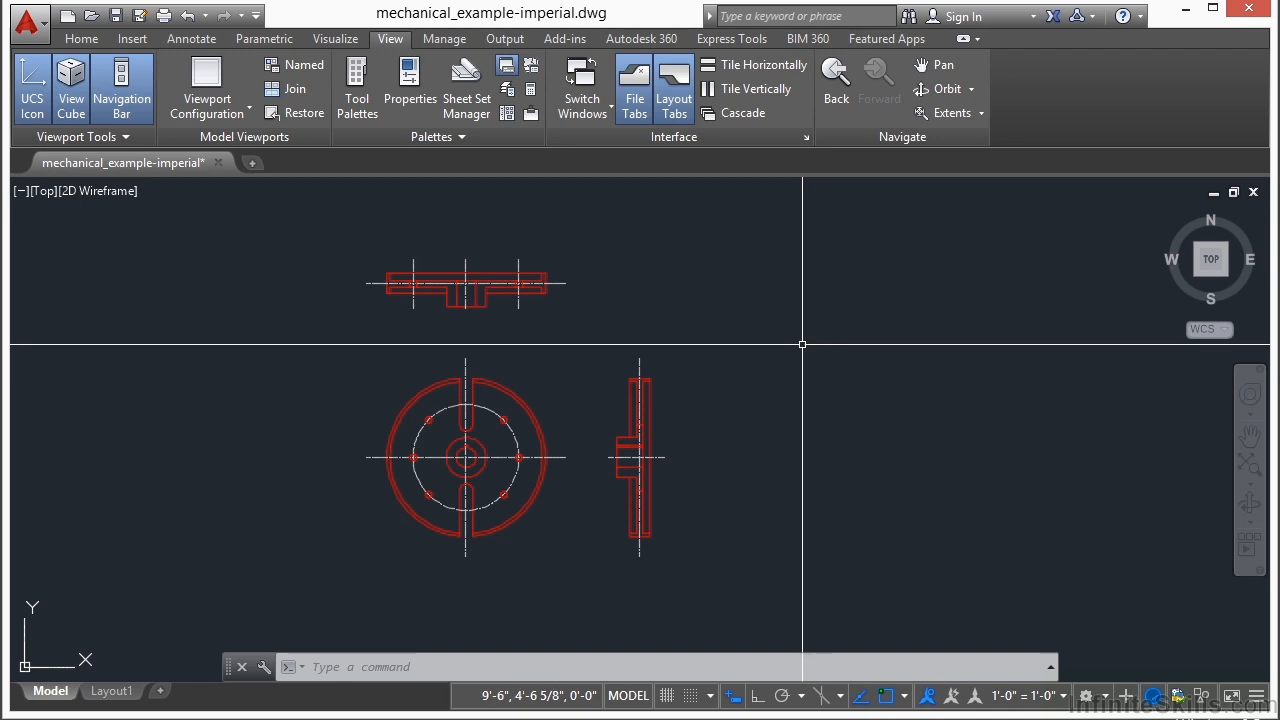
mouse_move(802, 344)
middle_down()
mouse_move(506, 340)
mouse_move(772, 313)
mouse_move(710, 343)
middle_up()
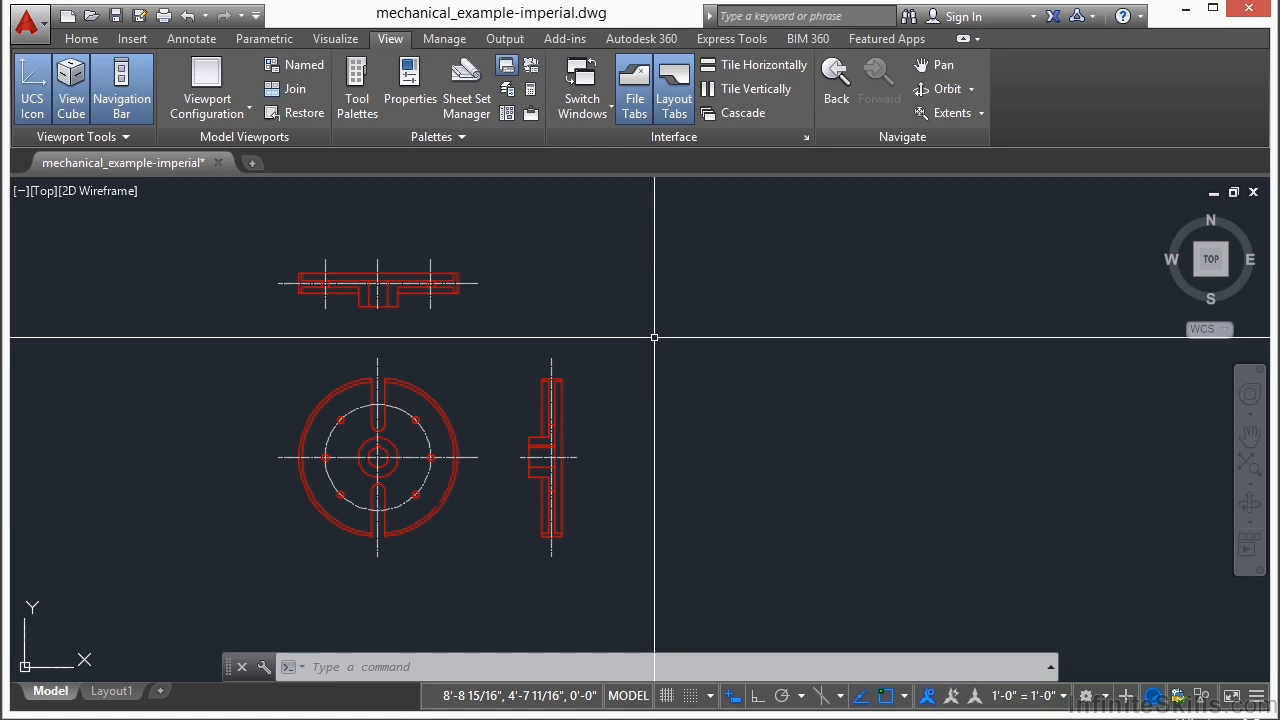
Start a line just to the right of the side view's upper end and pan the drawing while the line is in progress.
text(LINE)
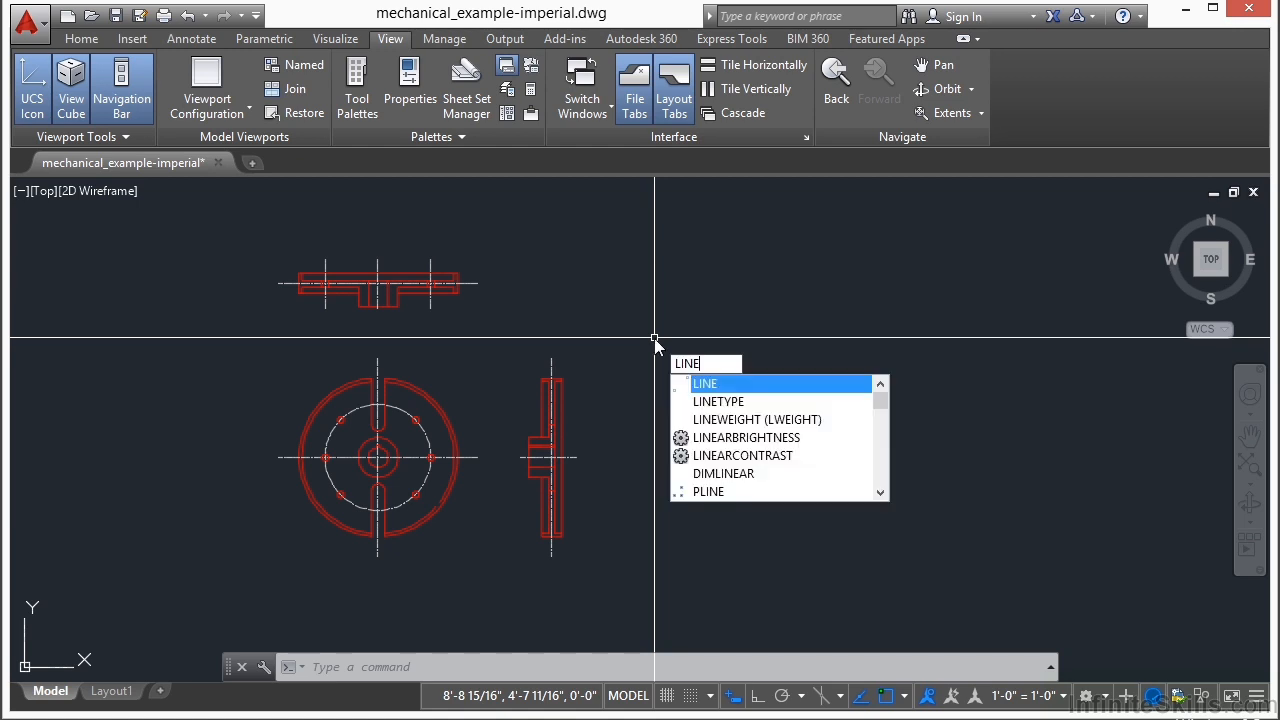
key(Return)
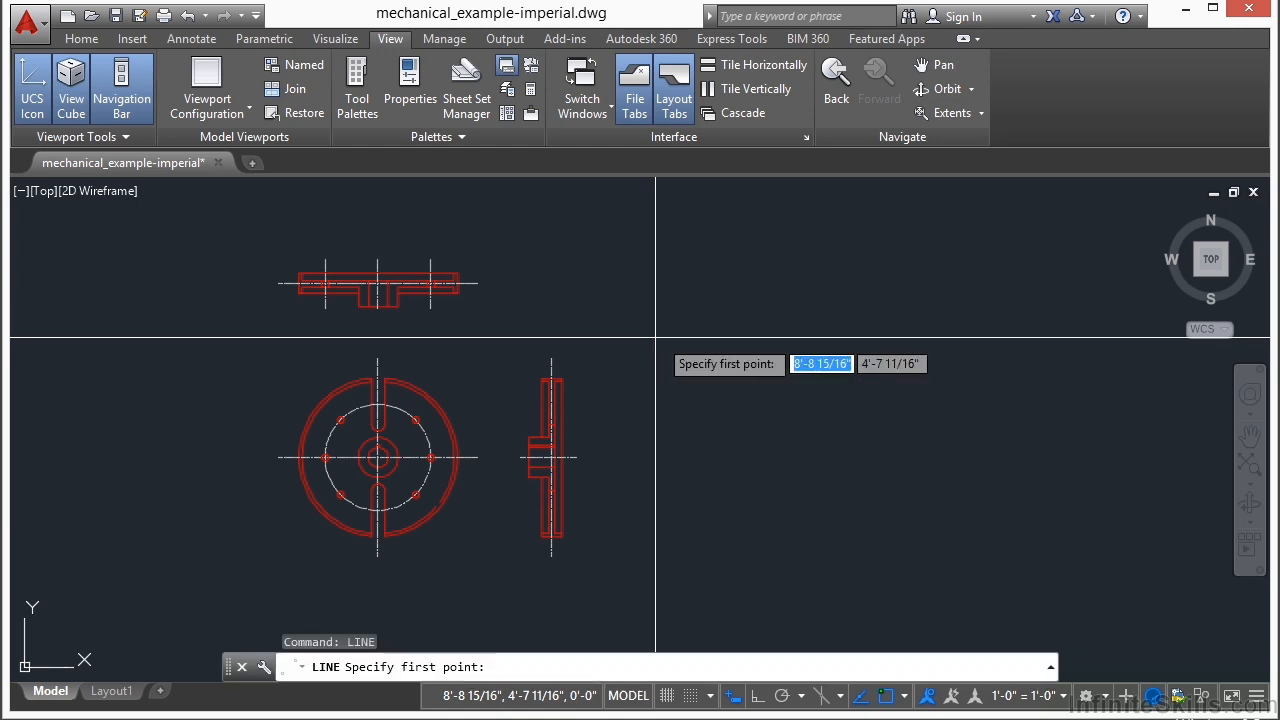
click(583, 376)
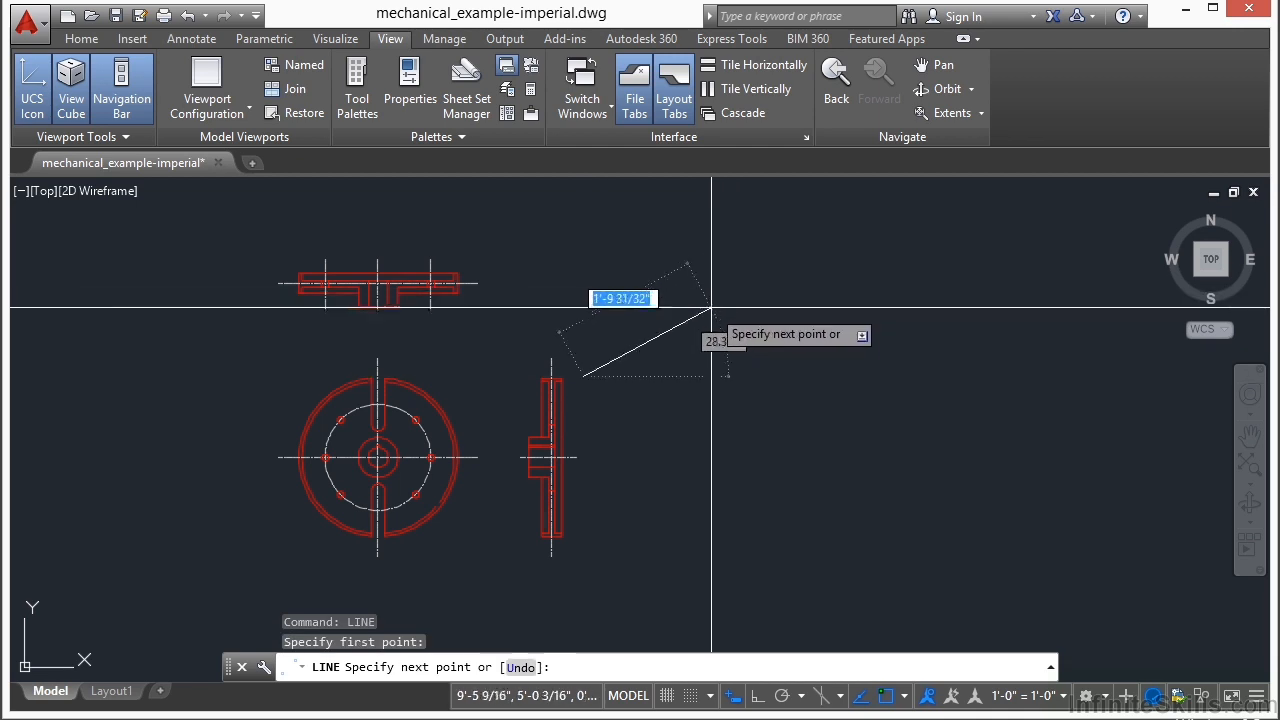
mouse_move(685, 343)
middle_down()
mouse_move(771, 339)
mouse_move(732, 349)
middle_up()
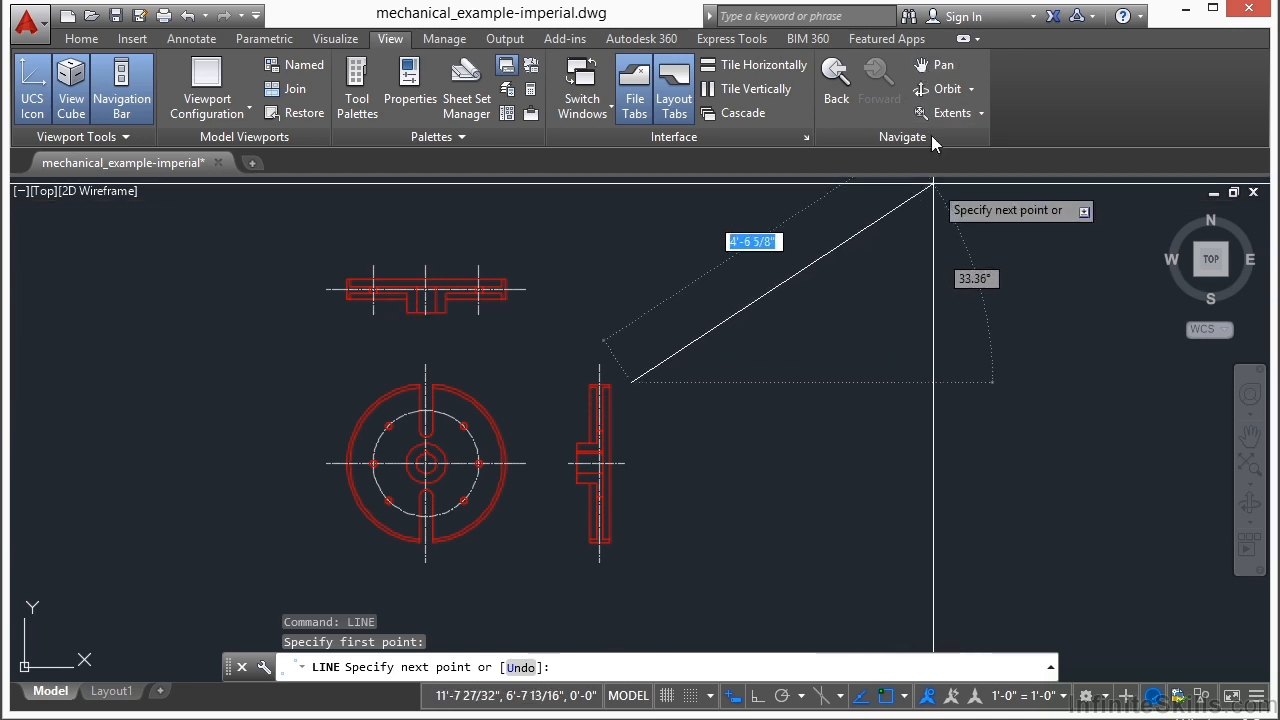
Pan the drawing transparently with the Pan tool during the active Line command, then resume the line.
click(940, 66)
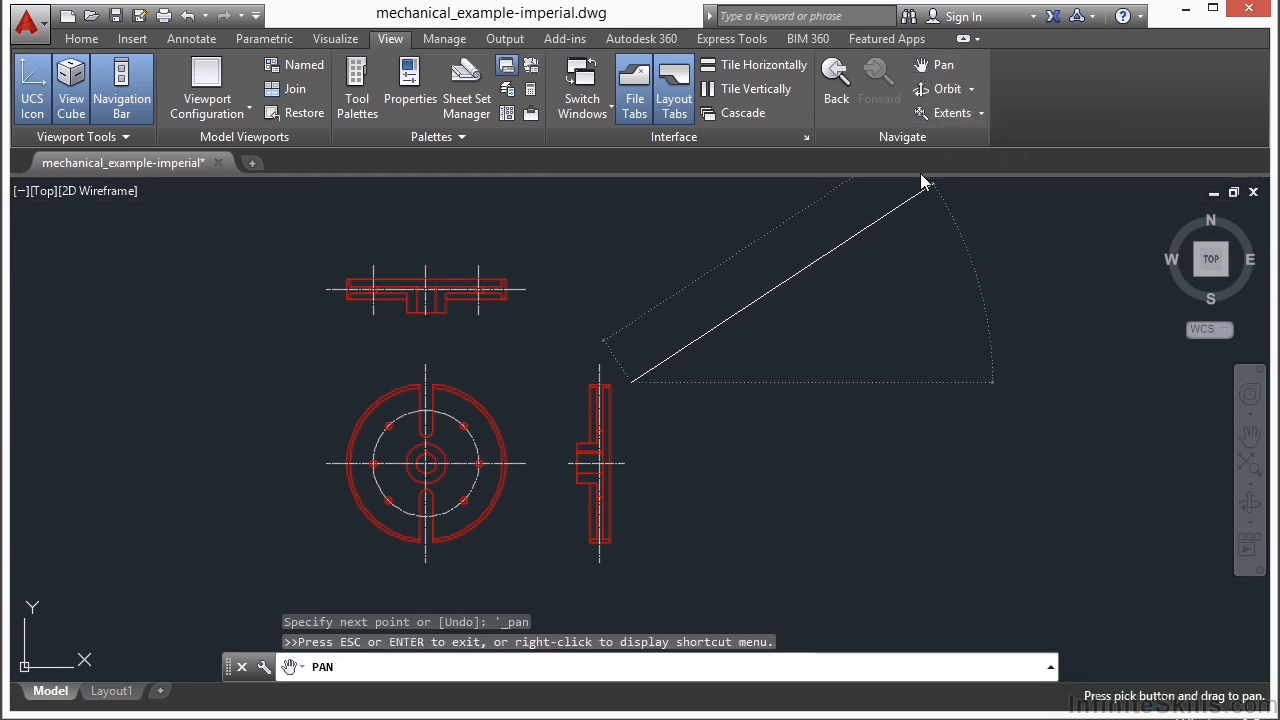
drag(852, 304, 651, 371)
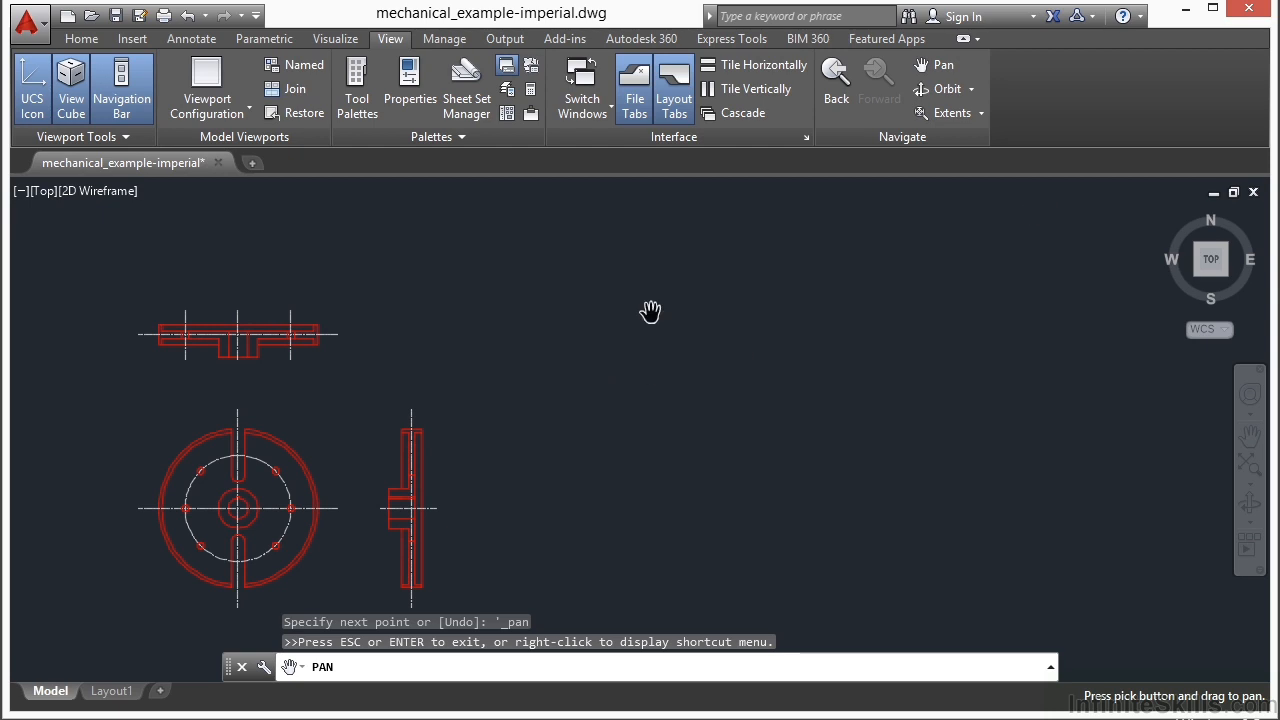
mouse_move(384, 371)
mouse_down()
mouse_move(680, 372)
mouse_move(377, 366)
mouse_move(379, 341)
mouse_up()
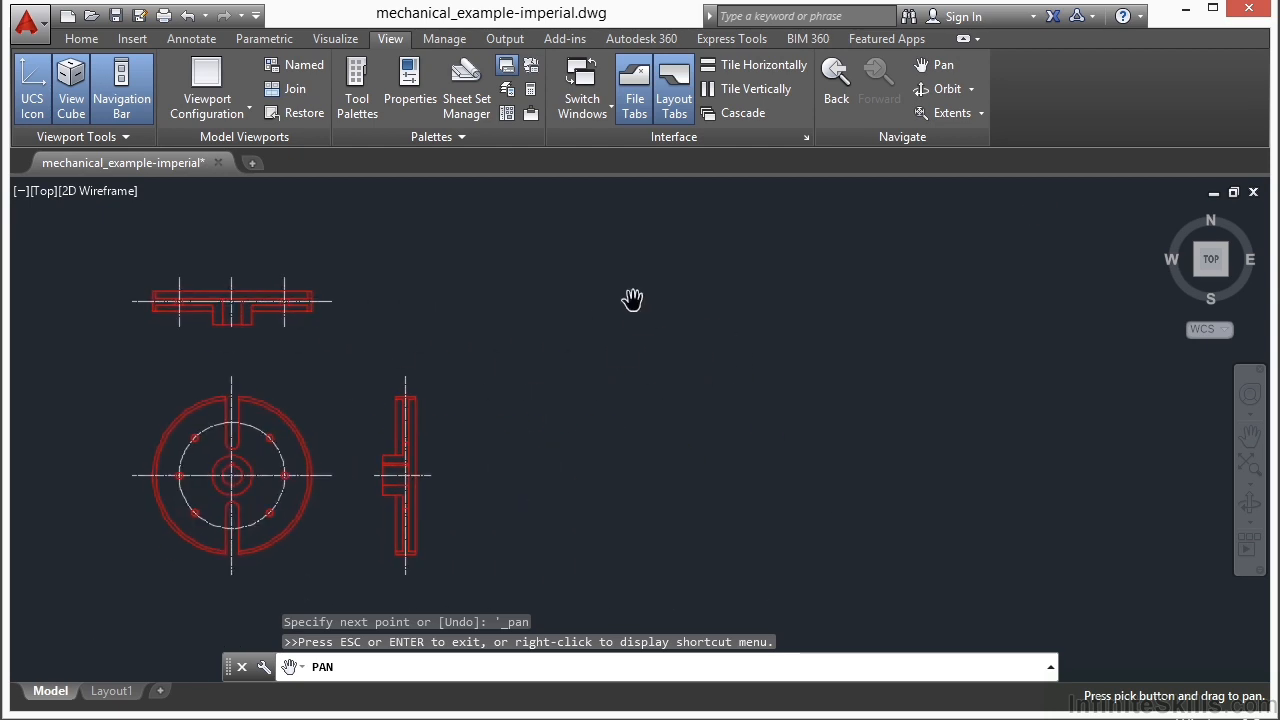
mouse_move(571, 374)
mouse_down()
mouse_move(429, 363)
mouse_move(935, 365)
mouse_up()
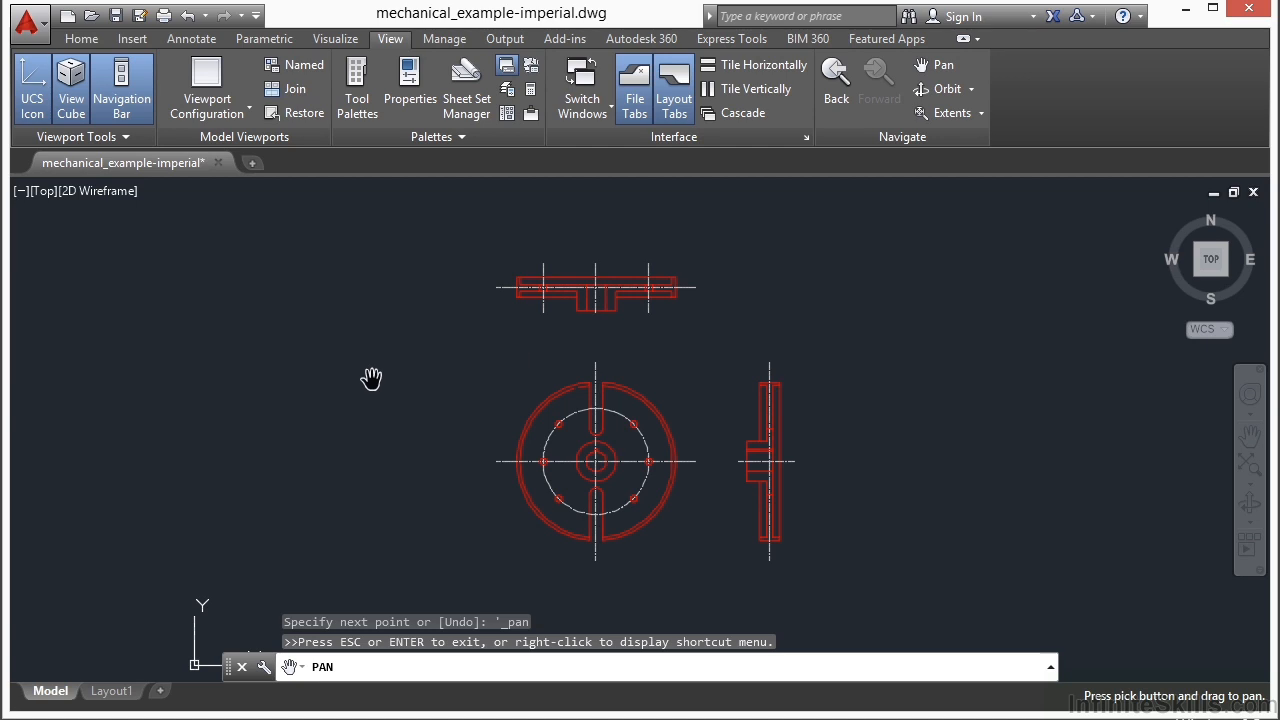
key(Escape)
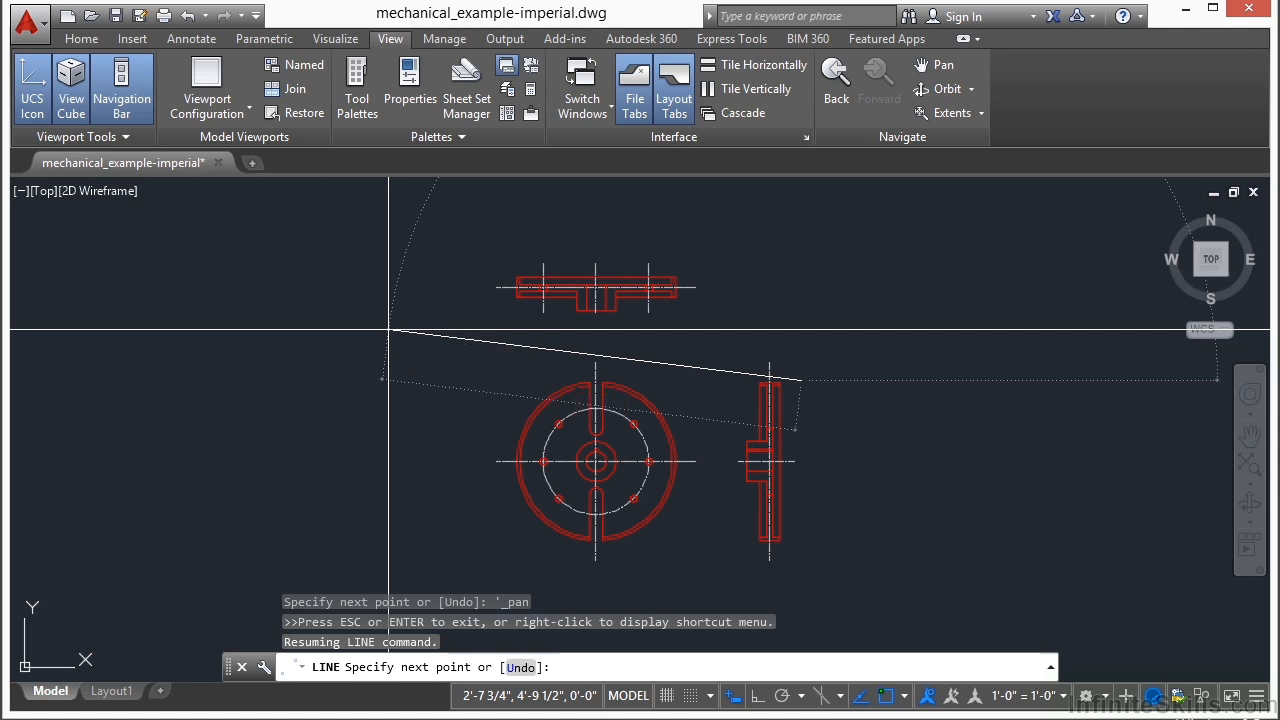
Pan the drawing transparently with the 'pan command while the Line command is active, and resume the line.
text('pan)
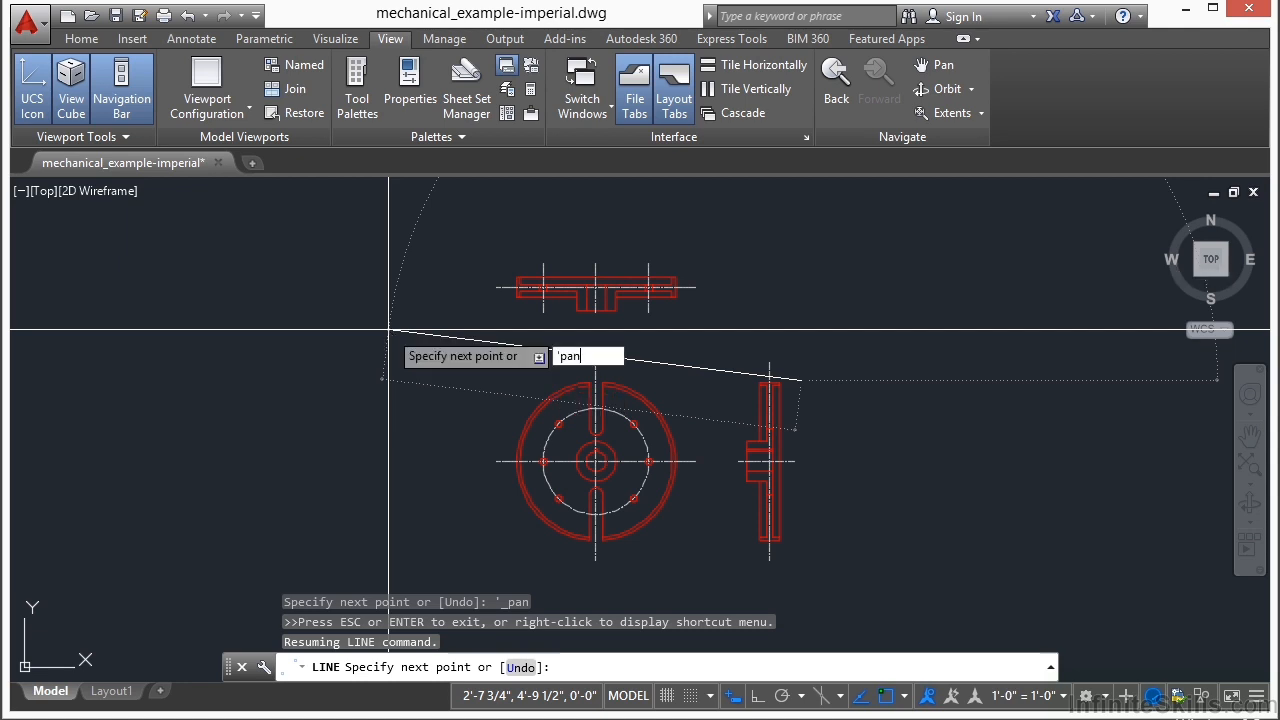
key(Return)
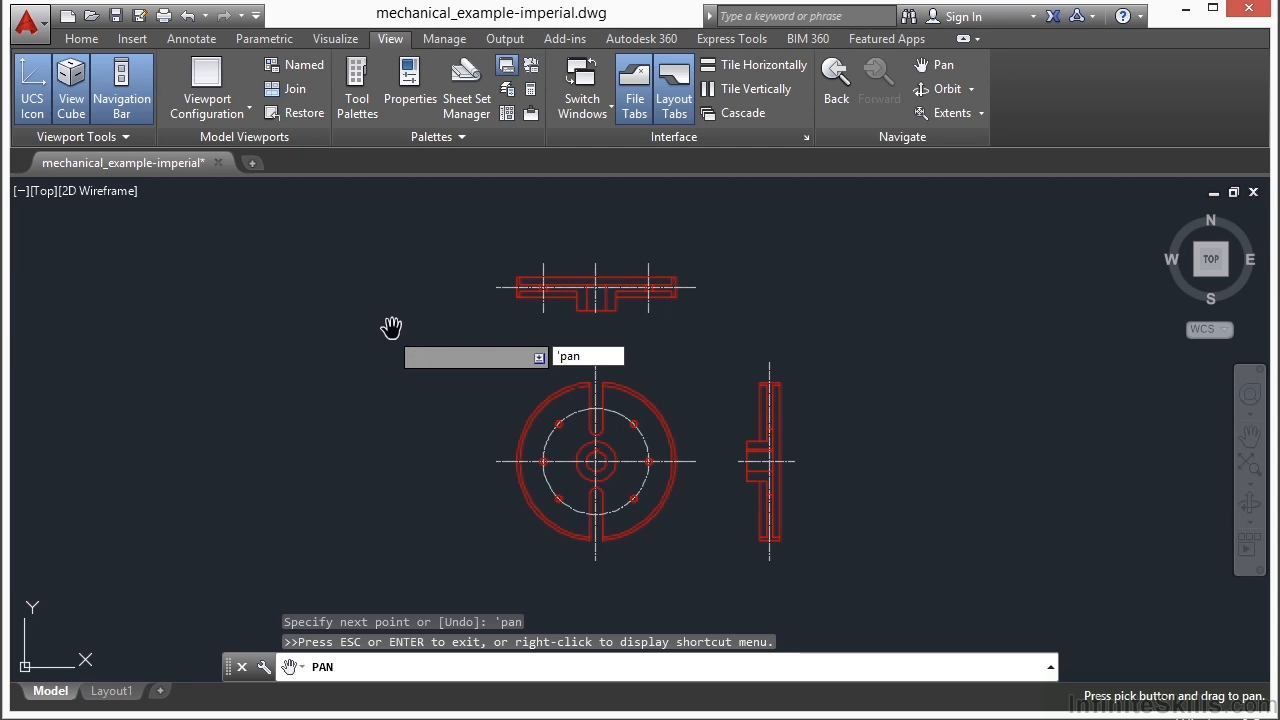
mouse_move(437, 320)
mouse_down()
mouse_move(294, 366)
mouse_move(351, 323)
mouse_move(629, 300)
mouse_move(419, 300)
mouse_move(482, 298)
mouse_up()
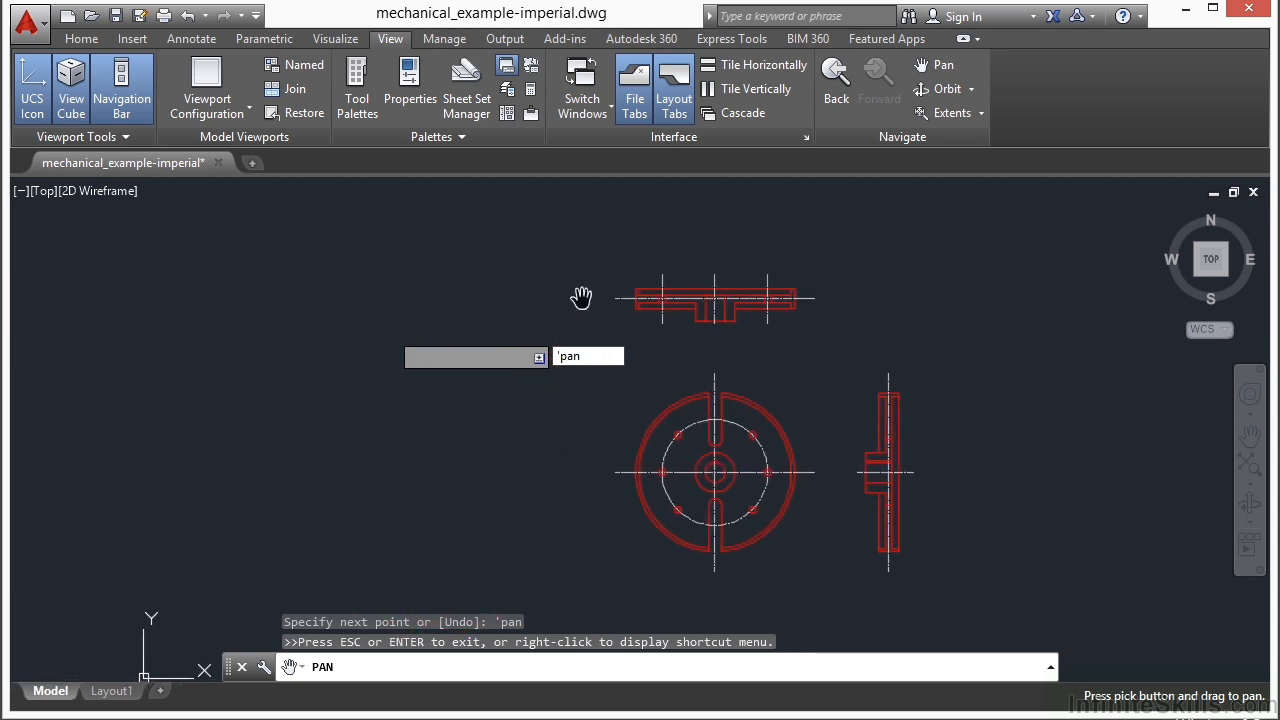
key(Escape)
Try entering pan without the apostrophe during the Line command, cancel the line, and pan the drawing with no command active.
text(pan)
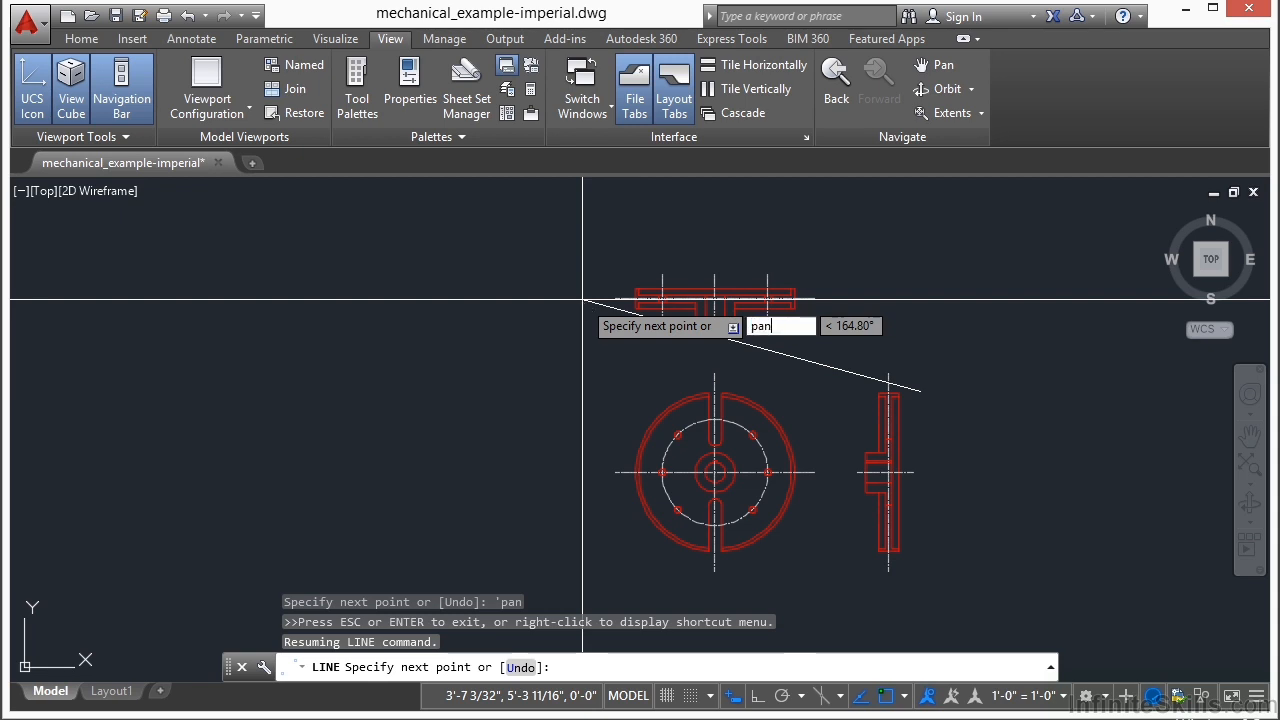
key(Return)
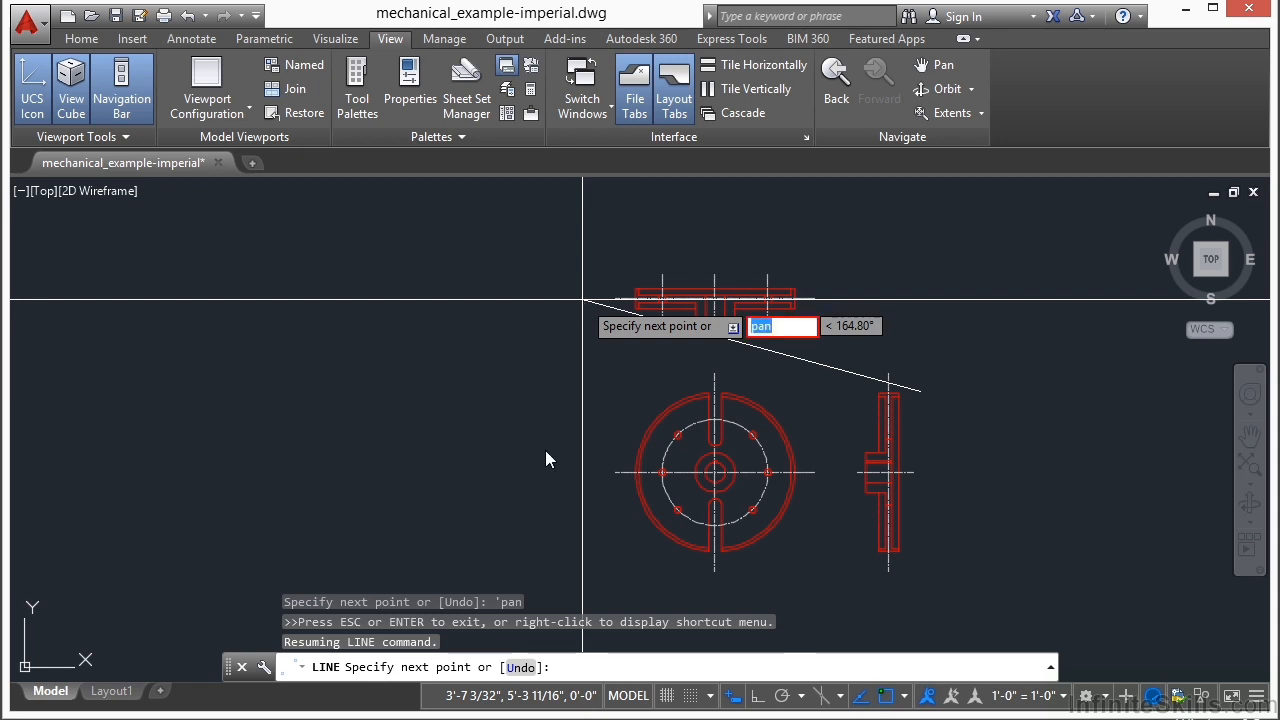
key(Escape)
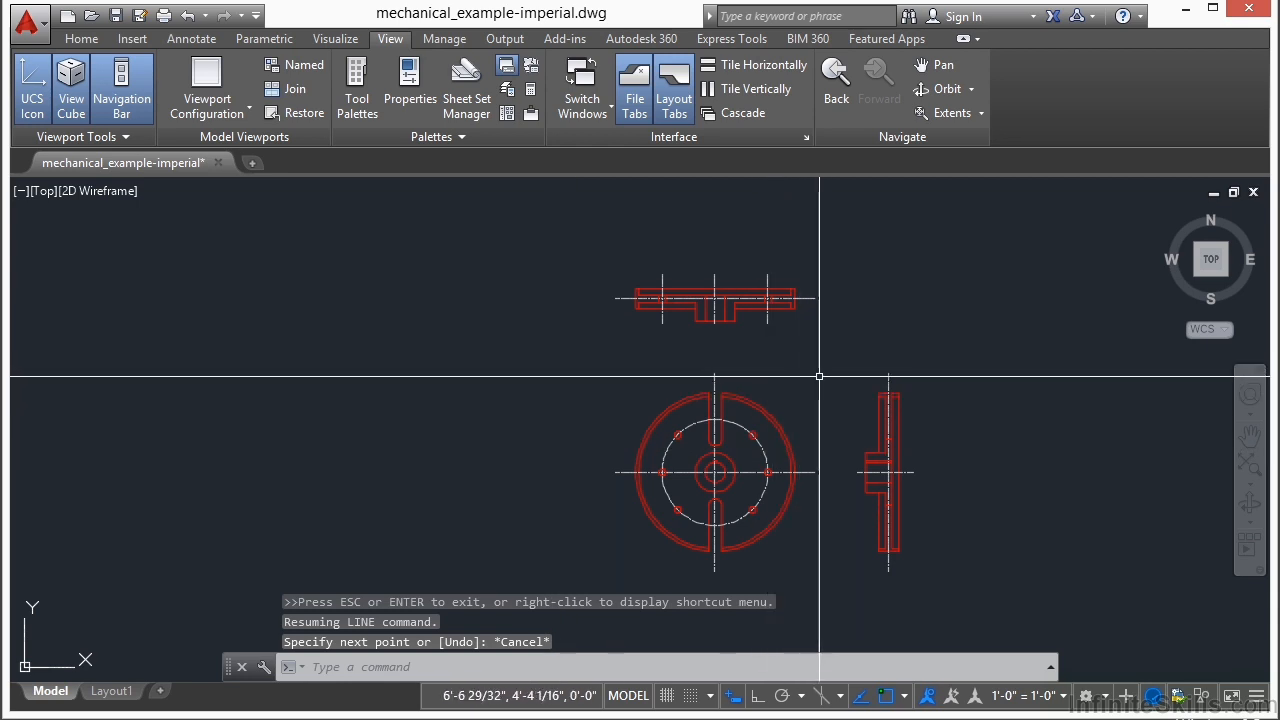
middle_drag(819, 376, 549, 361)
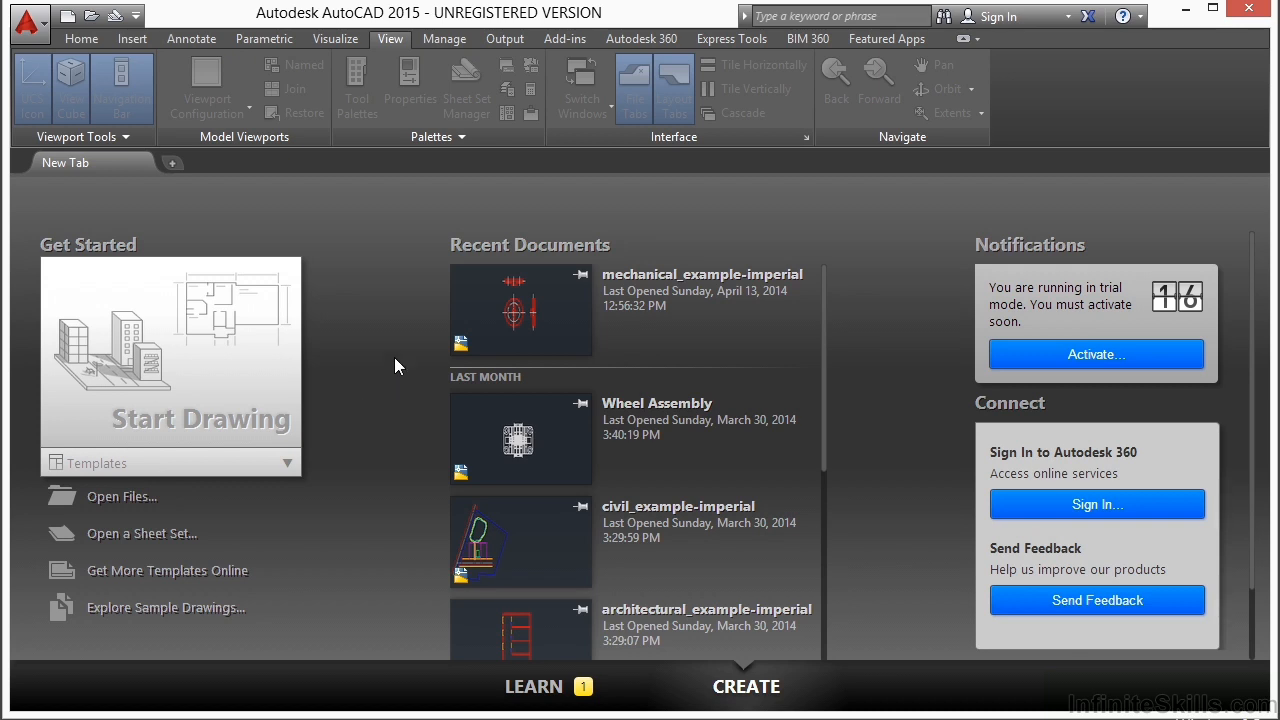
Open the recent mechanical_example-imperial drawing and check that Navigate is enabled among the View tool groups.
click(567, 305)
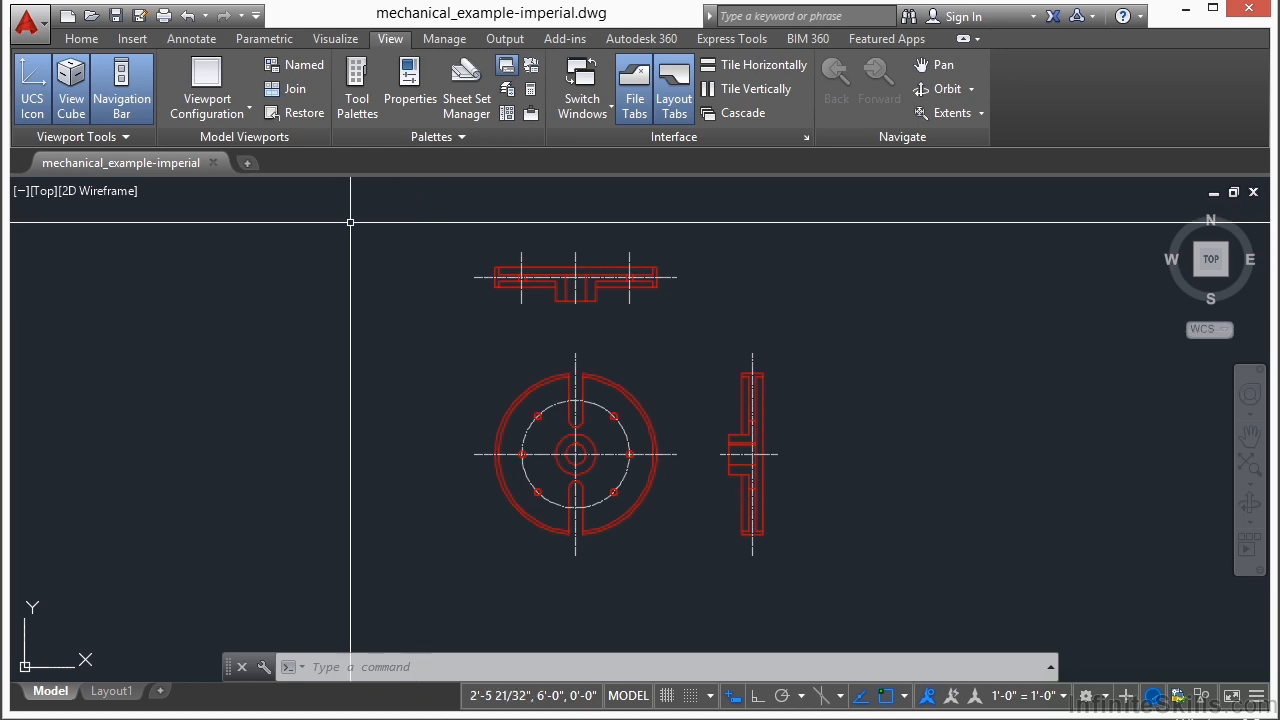
click(89, 44)
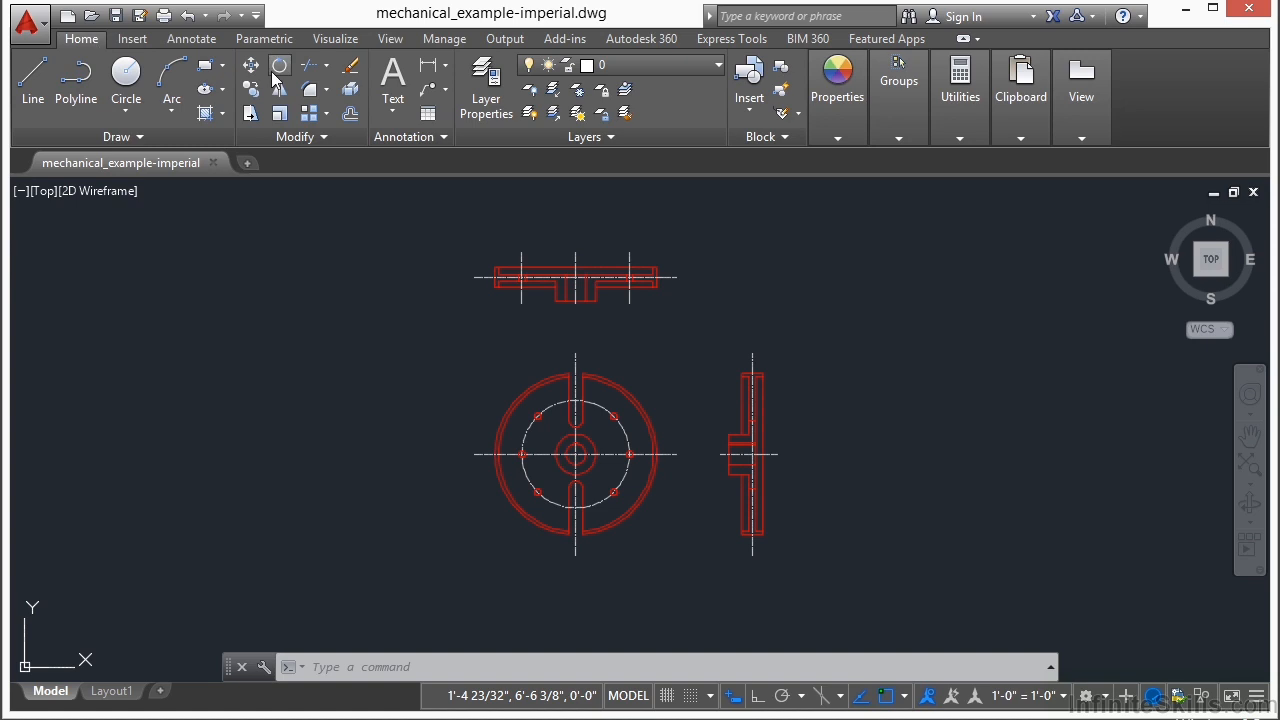
click(389, 40)
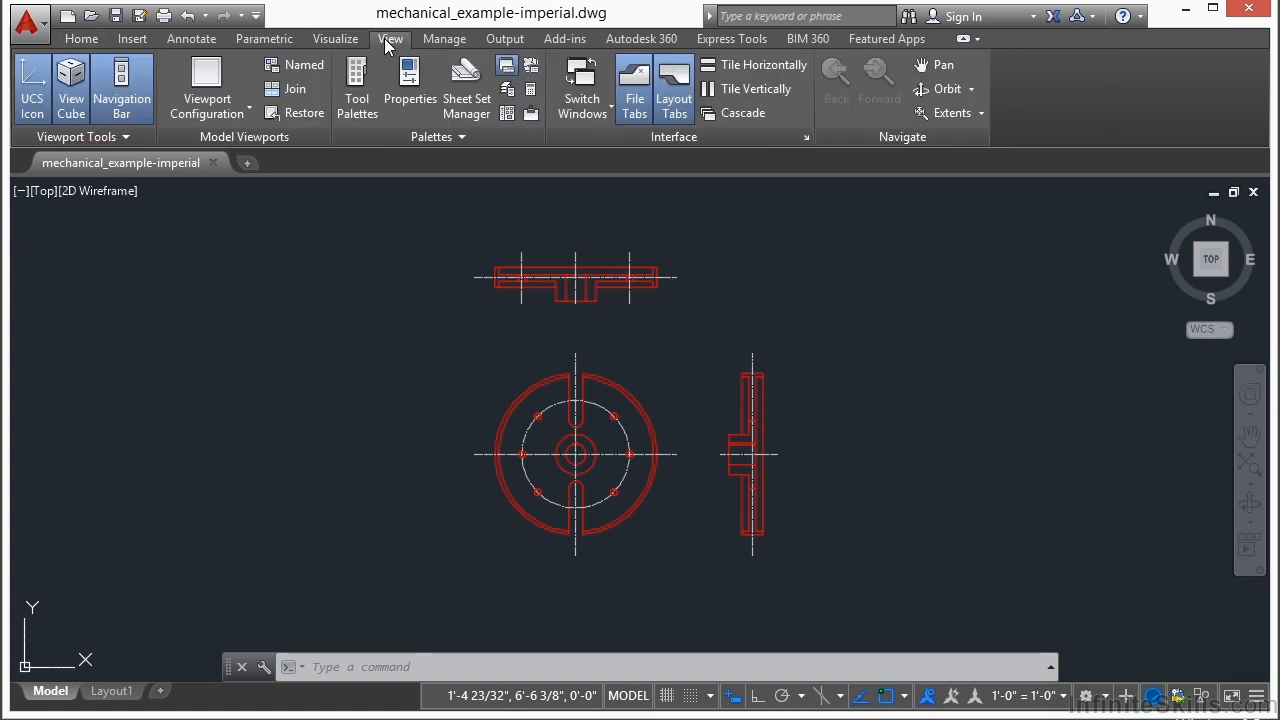
right_click(916, 138)
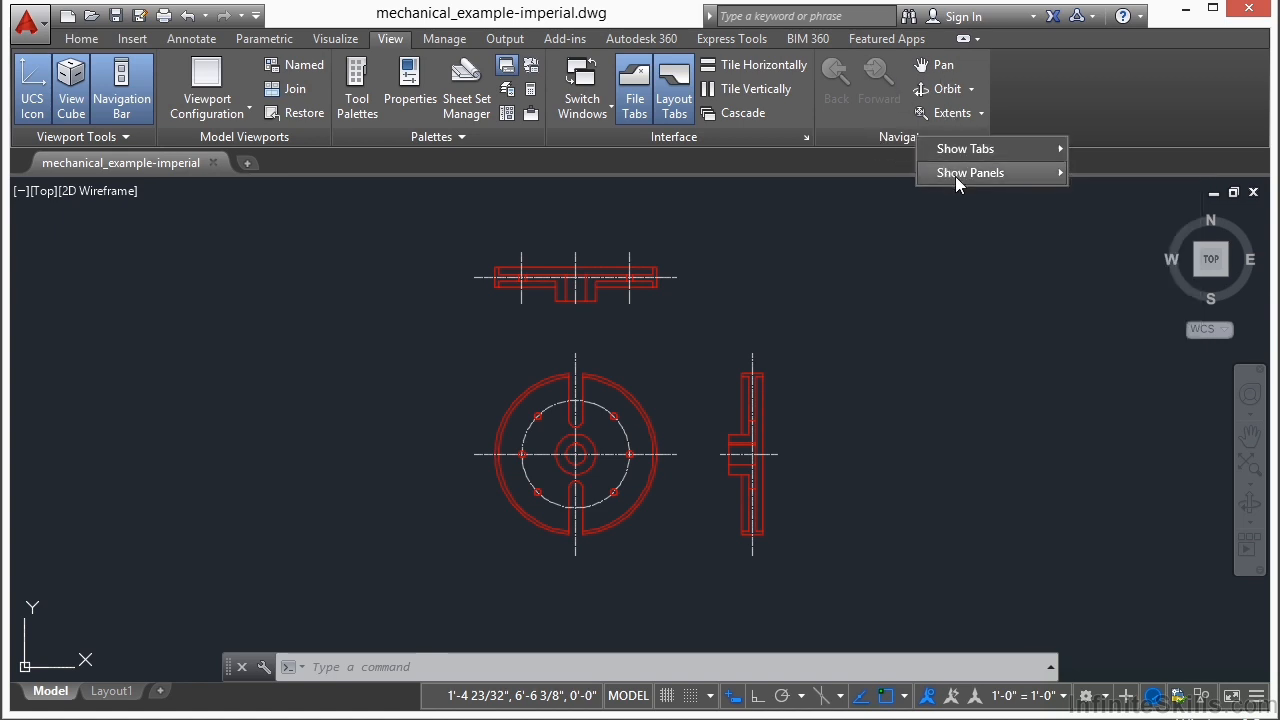
mouse_move(958, 174)
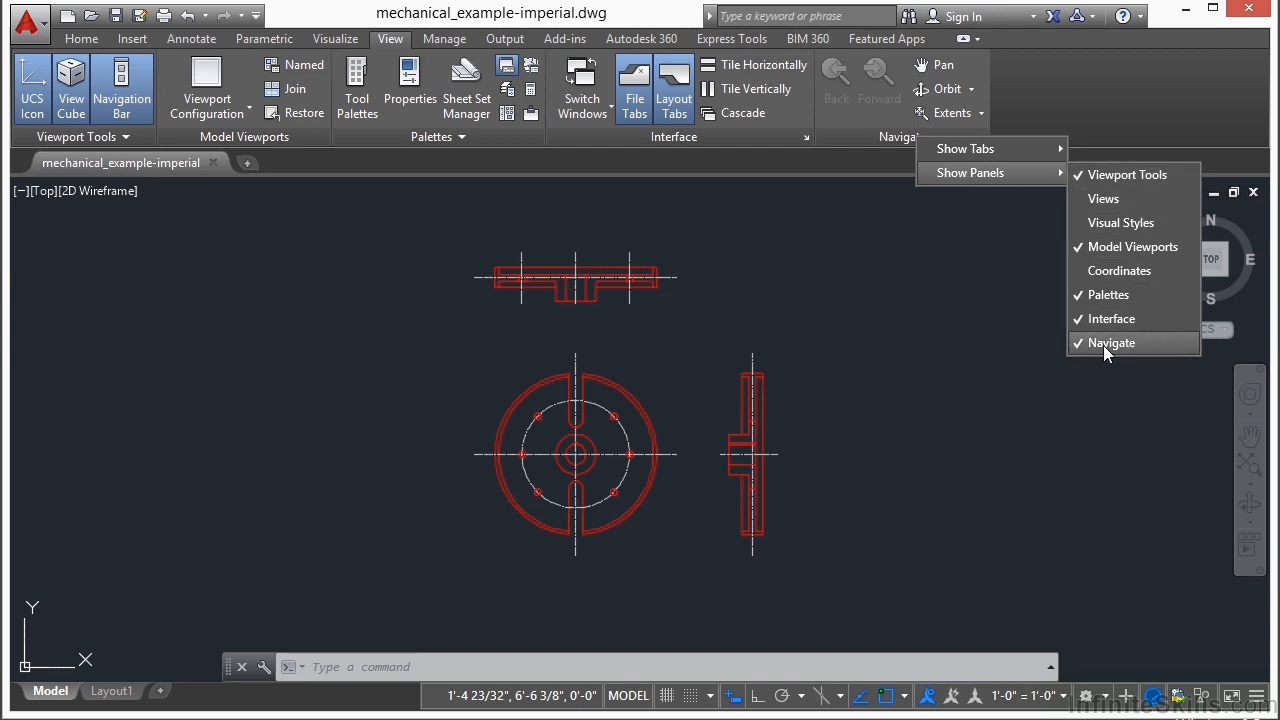
click(880, 272)
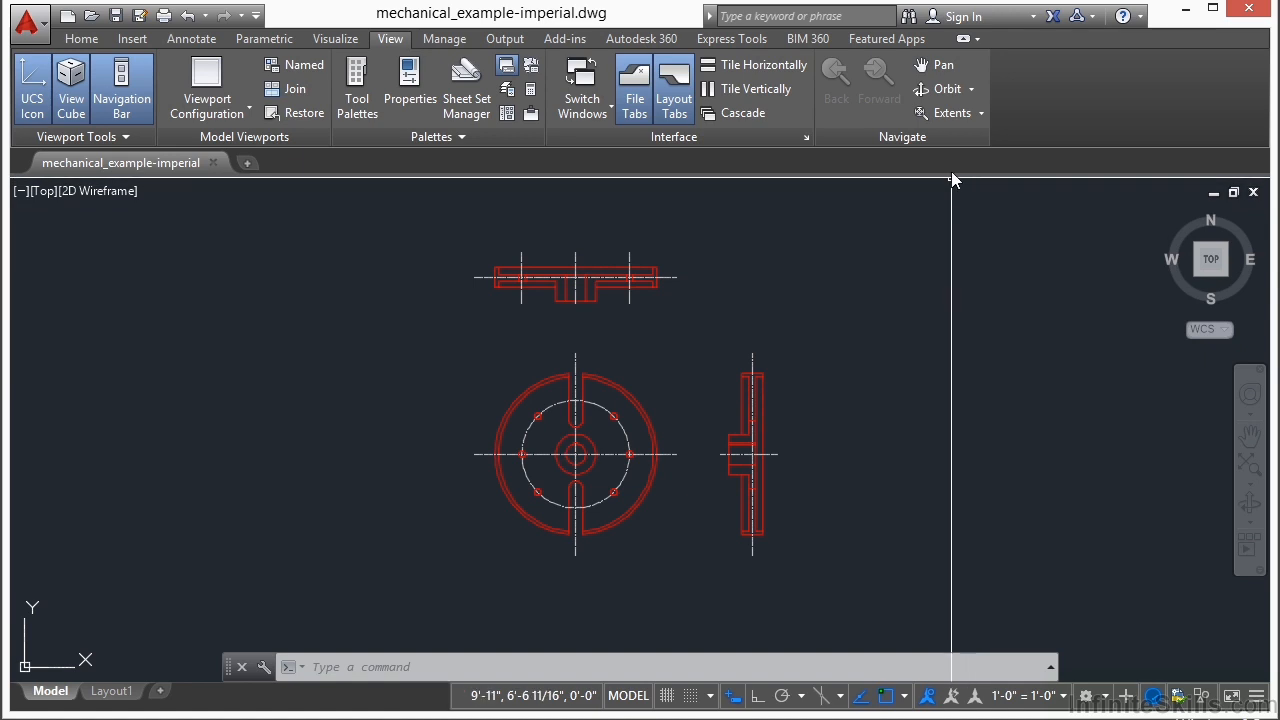
Zoom to the drawing's extents, and use Zoom Window to enlarge the upper half of the round front view.
click(981, 114)
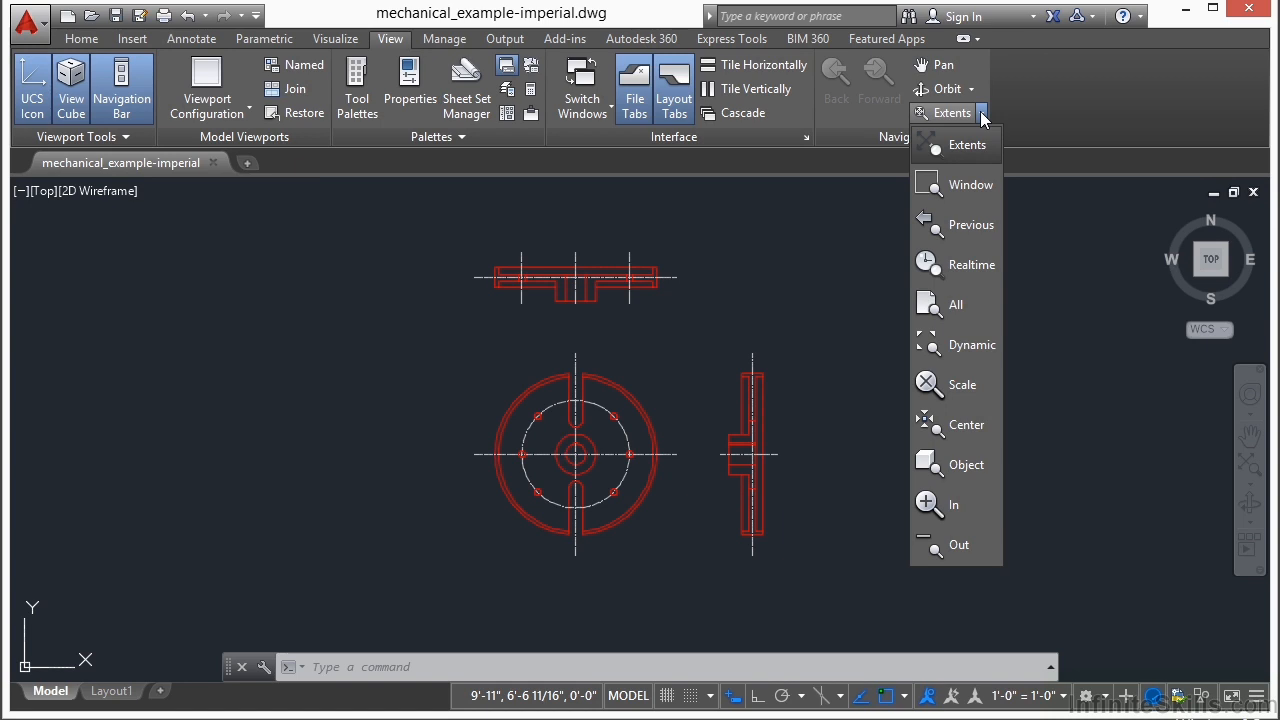
click(978, 146)
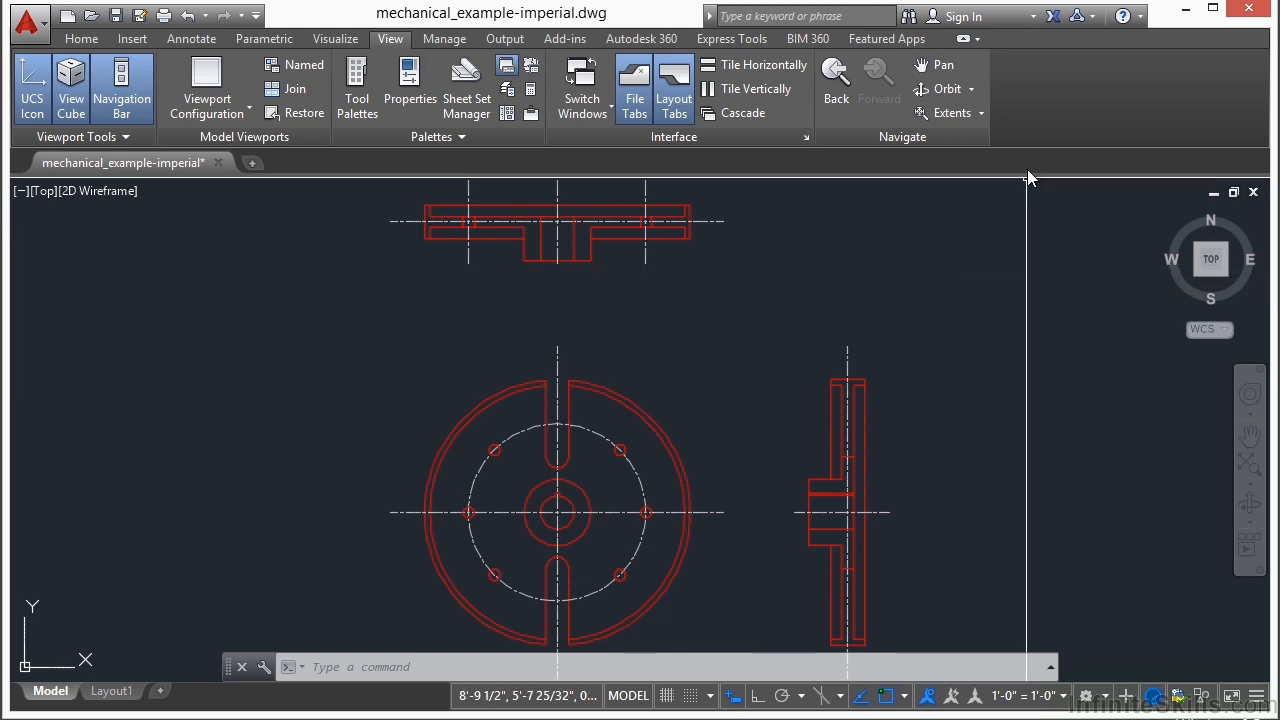
click(983, 116)
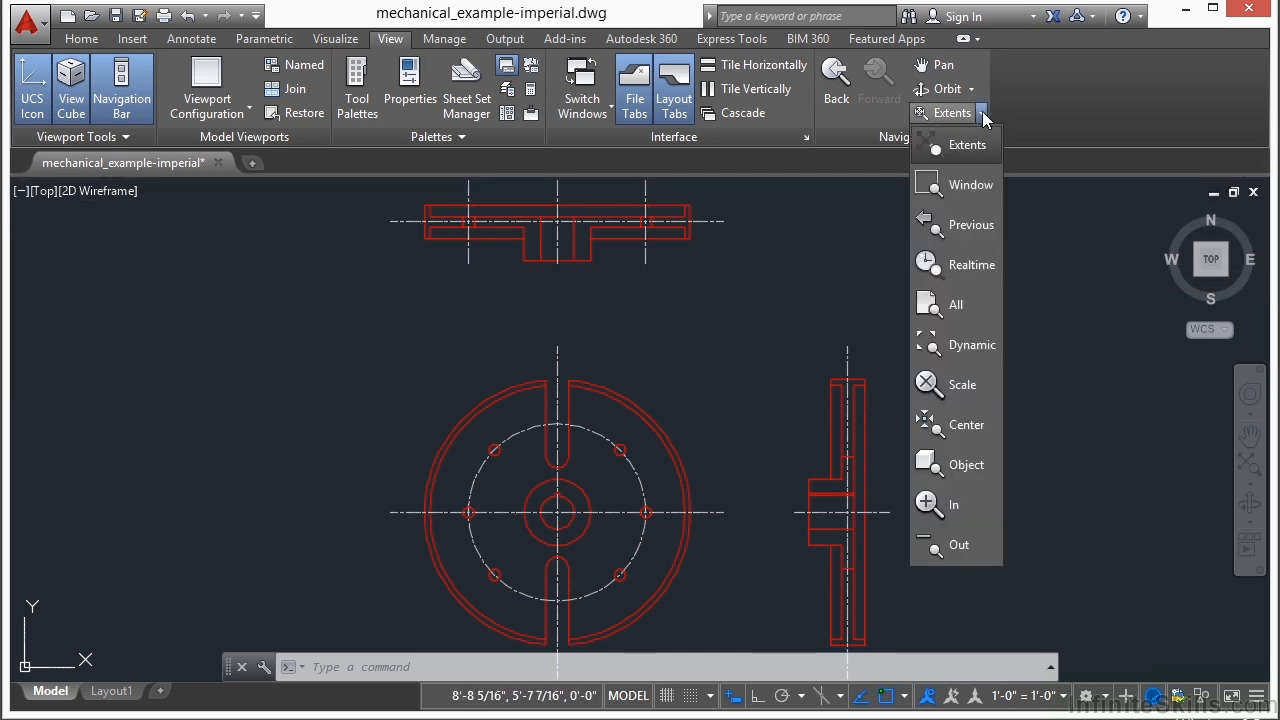
click(974, 192)
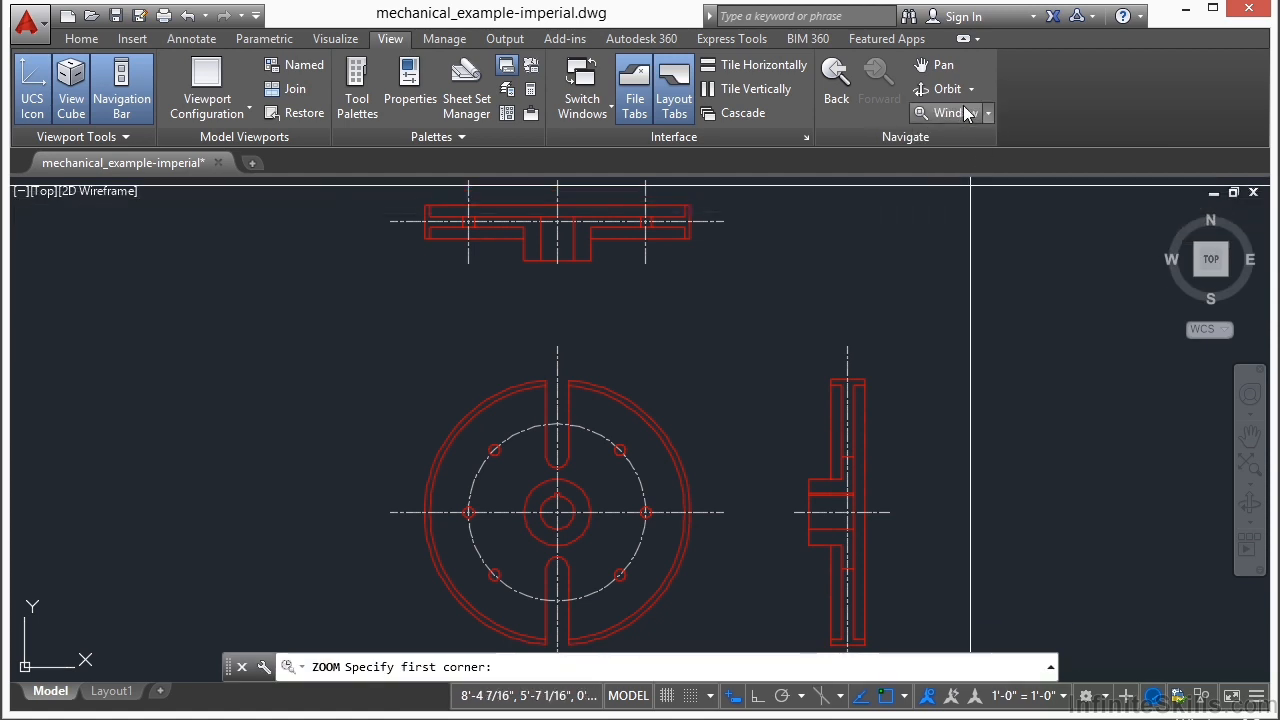
click(666, 355)
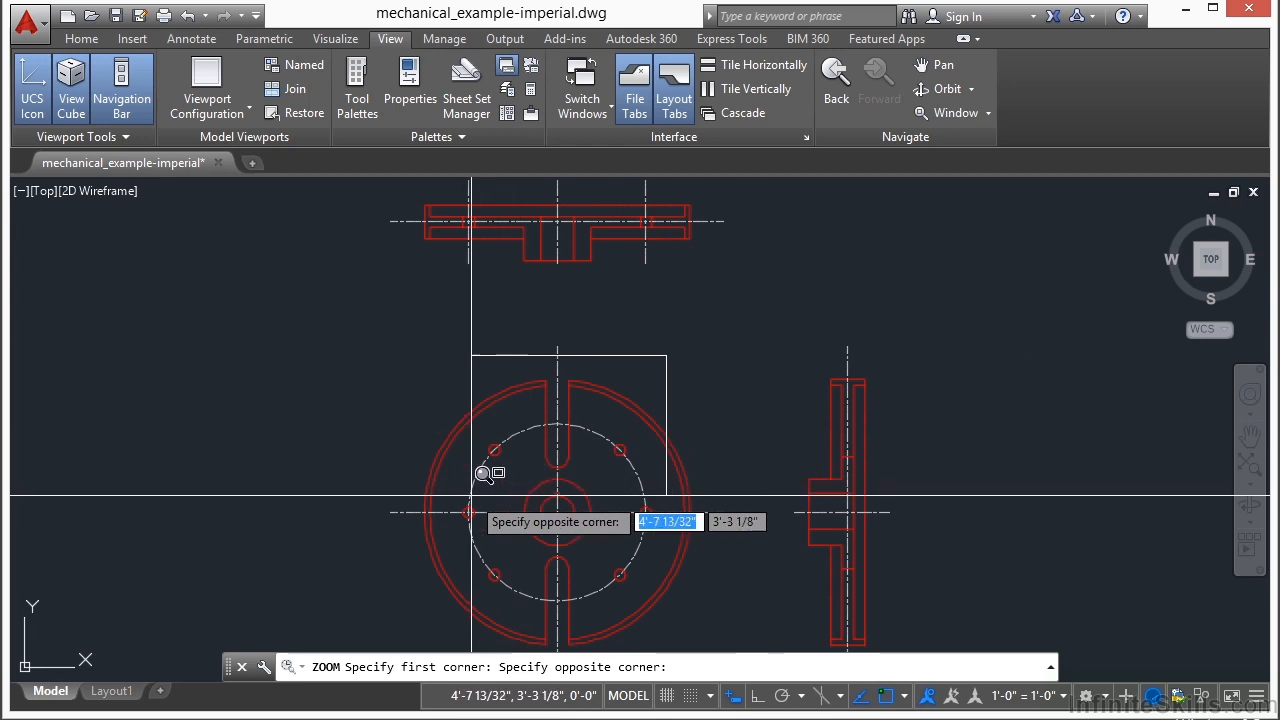
click(397, 505)
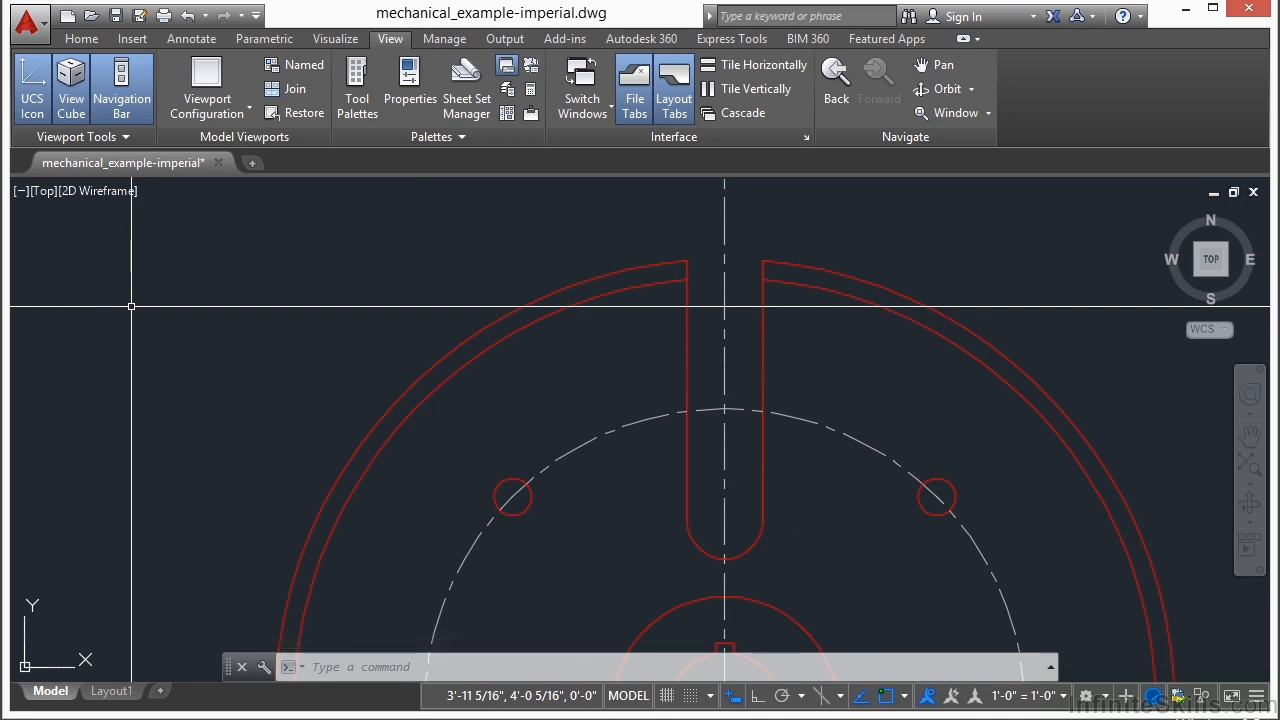
Go back through the last two views with Zoom Previous.
click(989, 113)
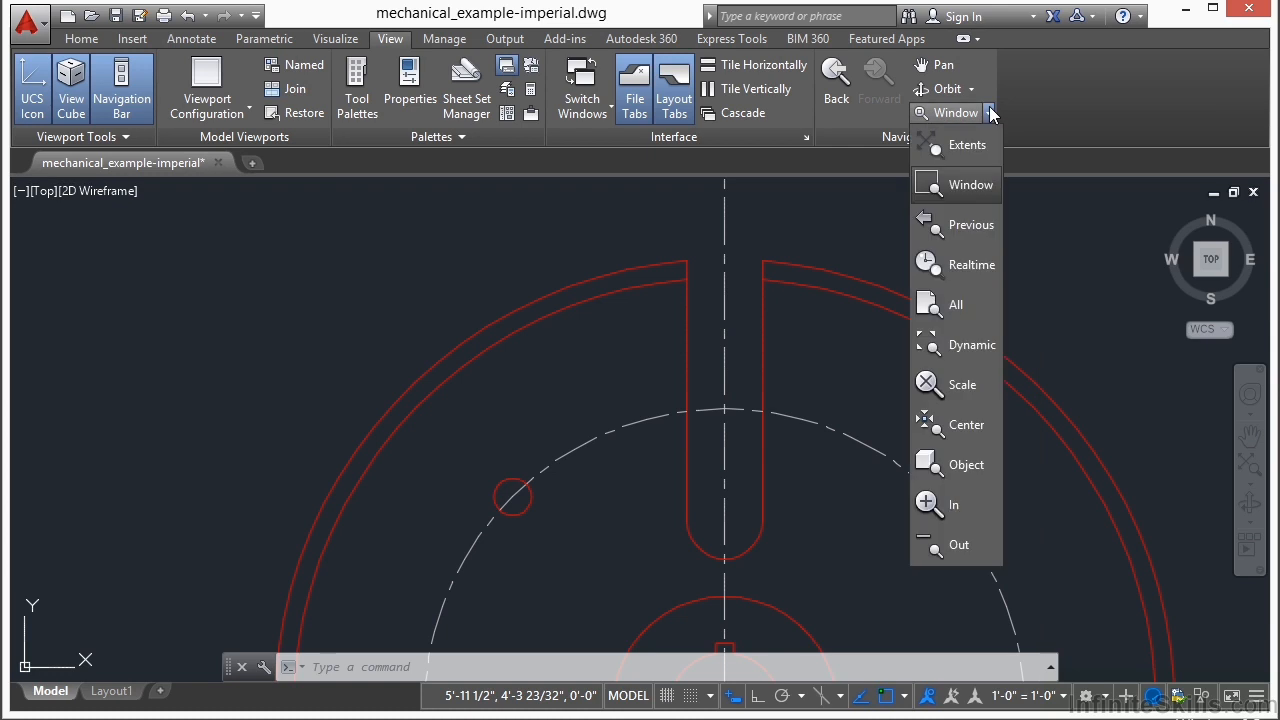
click(978, 230)
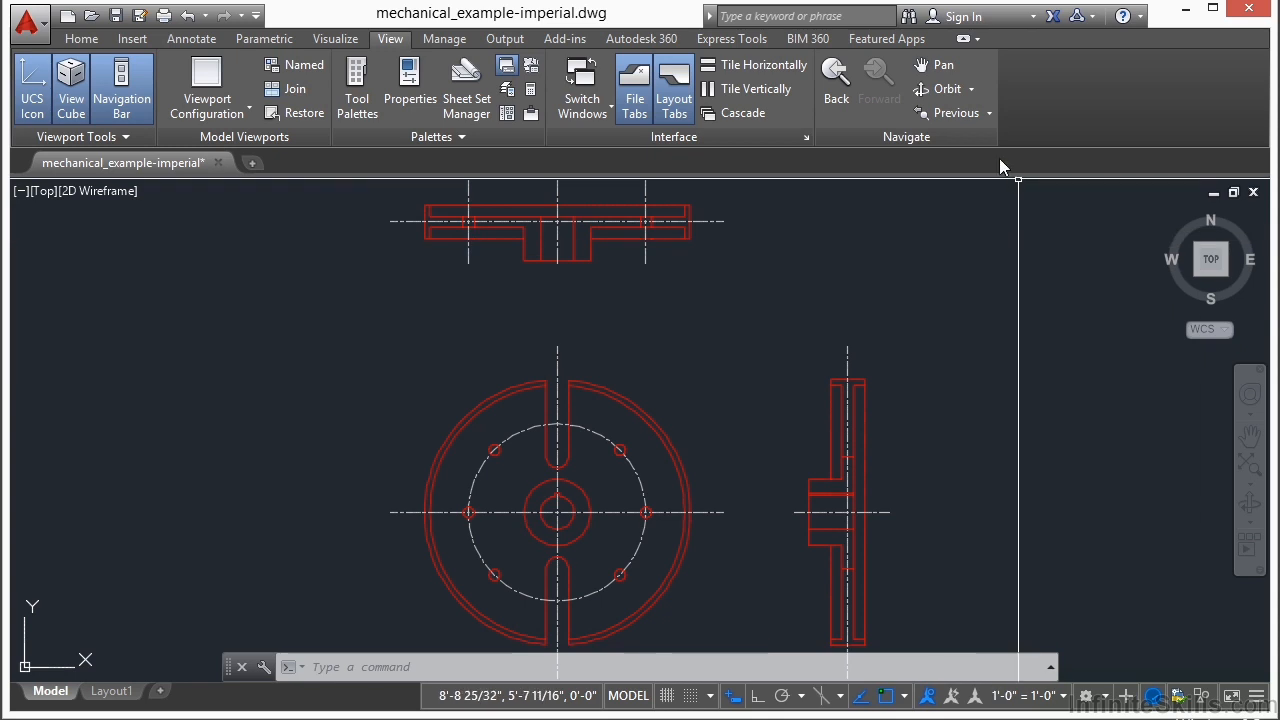
click(955, 113)
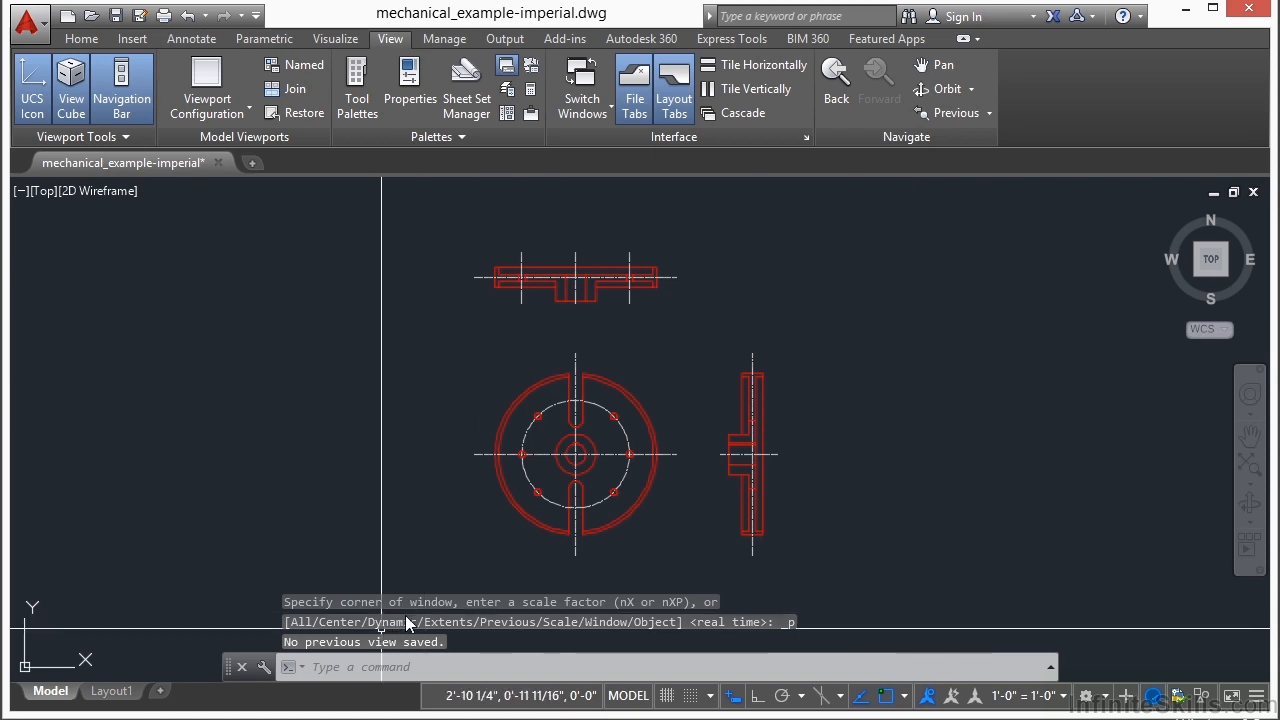
Zoom in and out on the drawing repeatedly with the Realtime zoom option.
click(992, 117)
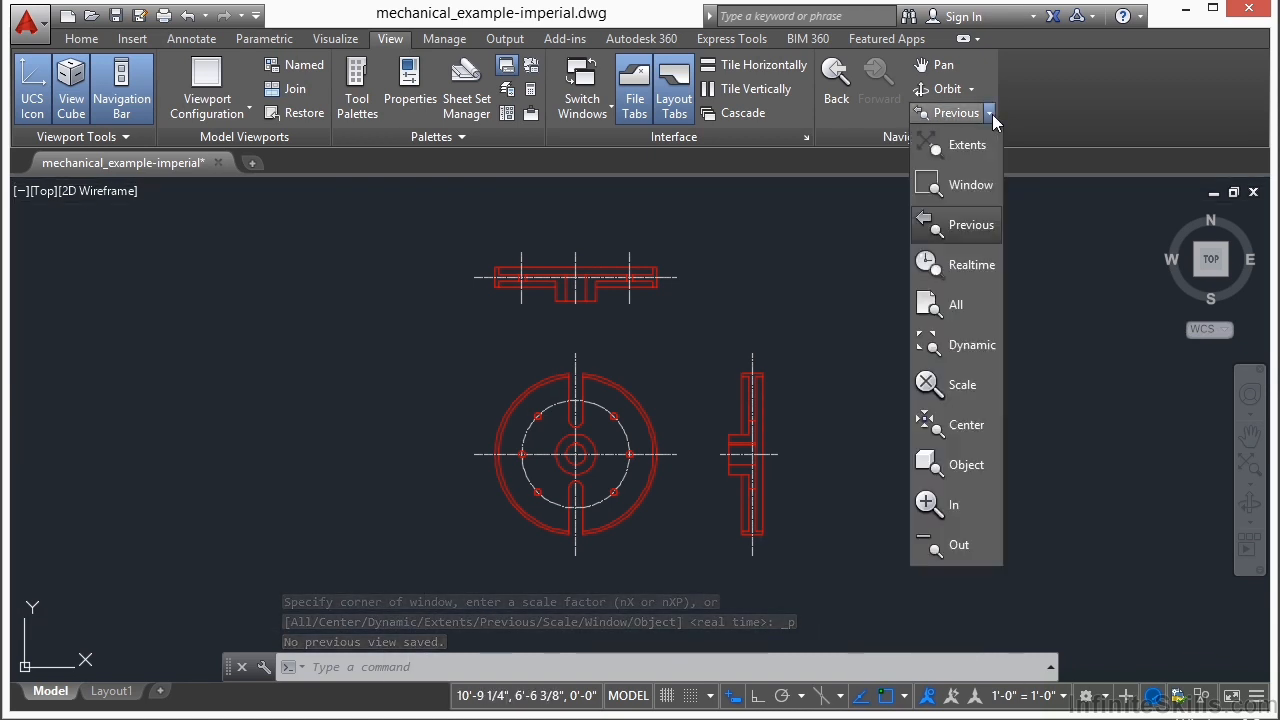
click(970, 265)
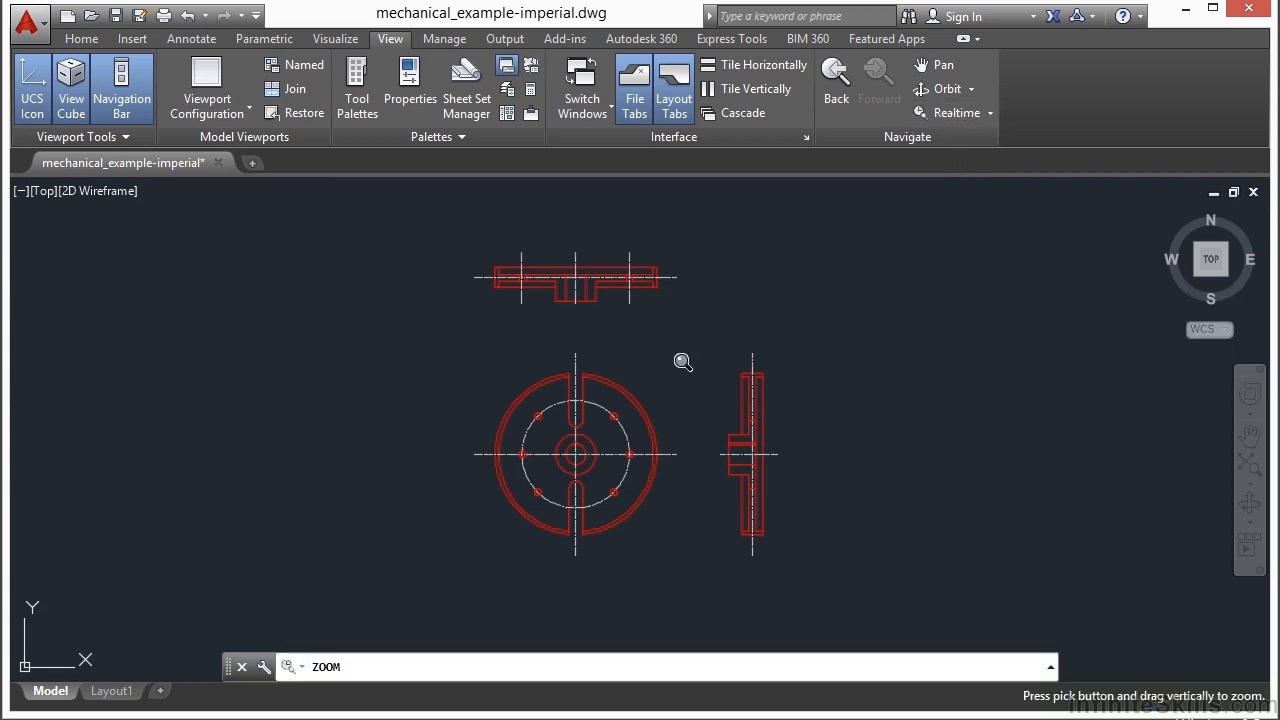
mouse_move(557, 333)
mouse_down()
mouse_move(1057, 523)
mouse_move(580, 286)
mouse_move(639, 404)
mouse_move(446, 420)
mouse_move(677, 457)
mouse_move(677, 295)
mouse_move(686, 563)
mouse_move(668, 200)
mouse_up()
mouse_move(680, 320)
mouse_down()
mouse_move(703, 266)
mouse_move(713, 518)
mouse_move(704, 322)
mouse_up()
mouse_move(561, 455)
mouse_down()
mouse_move(586, 423)
mouse_move(585, 180)
mouse_up()
mouse_move(582, 488)
mouse_down()
mouse_move(600, 349)
mouse_move(571, 337)
mouse_up()
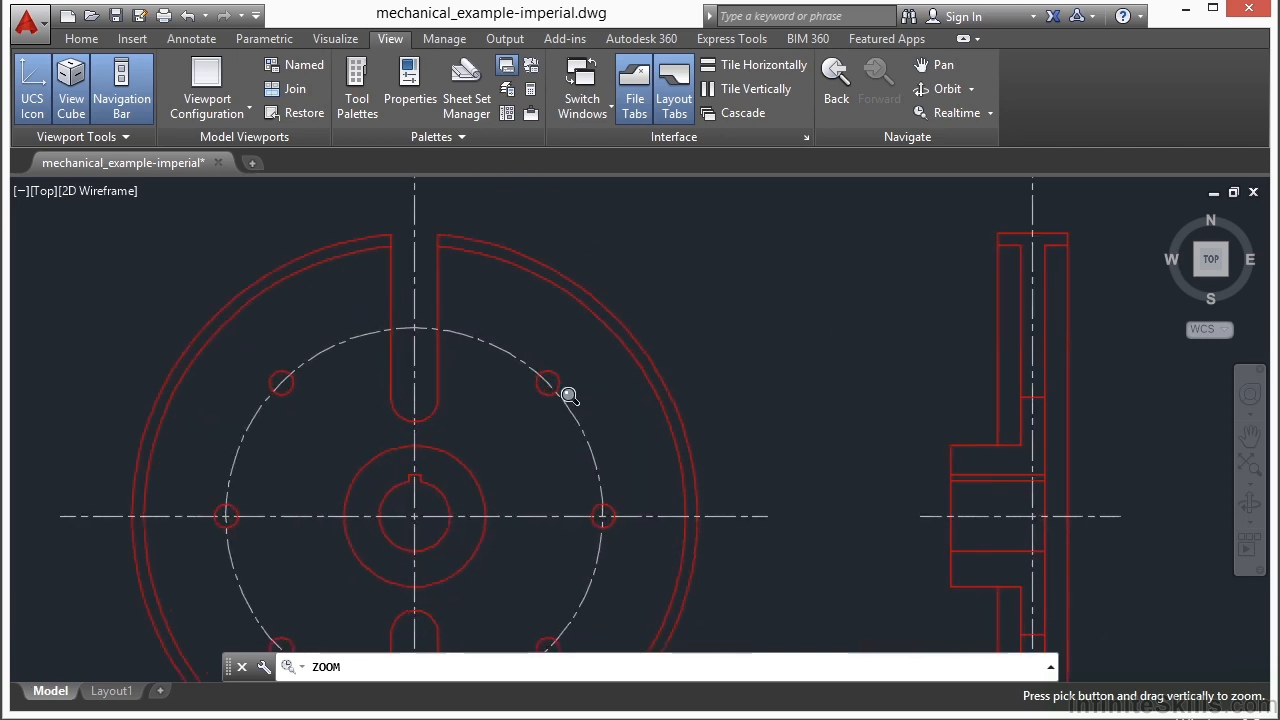
drag(586, 497, 588, 368)
drag(350, 550, 411, 392)
mouse_move(396, 570)
mouse_down()
mouse_move(414, 463)
mouse_move(480, 280)
mouse_up()
mouse_move(565, 540)
mouse_down()
mouse_move(626, 347)
mouse_move(634, 563)
mouse_up()
drag(637, 286, 626, 600)
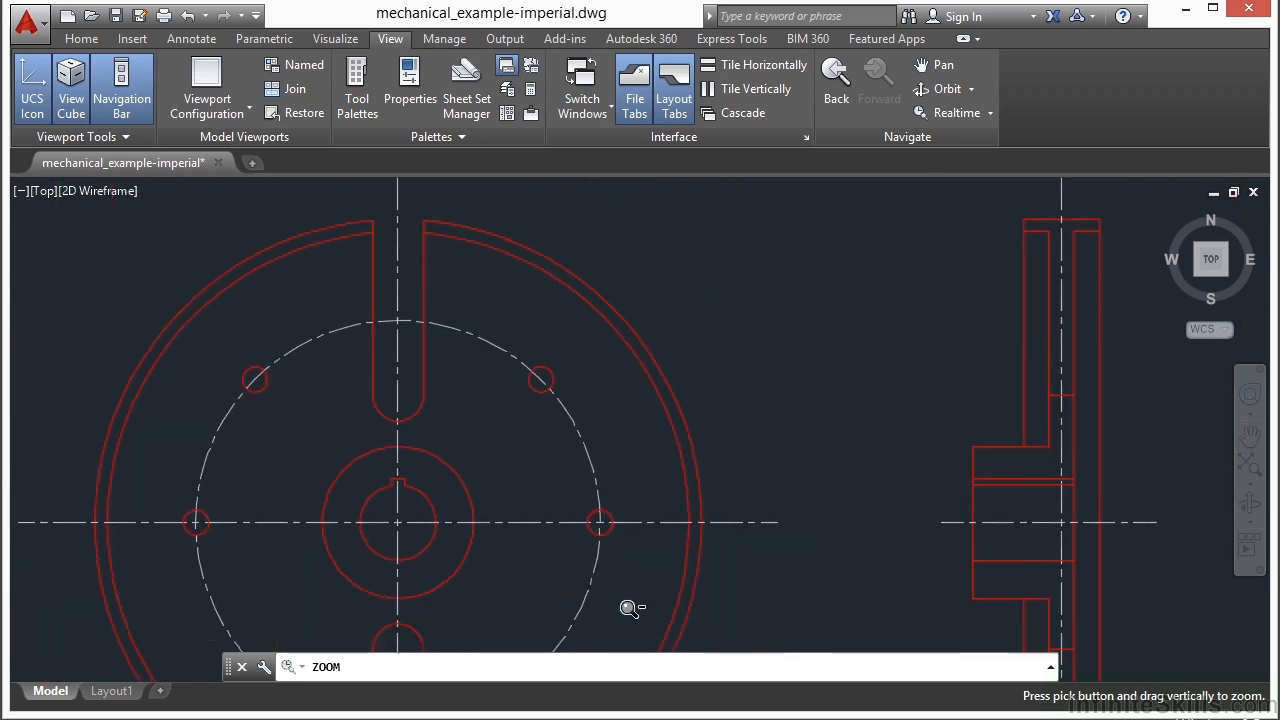
drag(636, 263, 646, 529)
drag(636, 314, 636, 494)
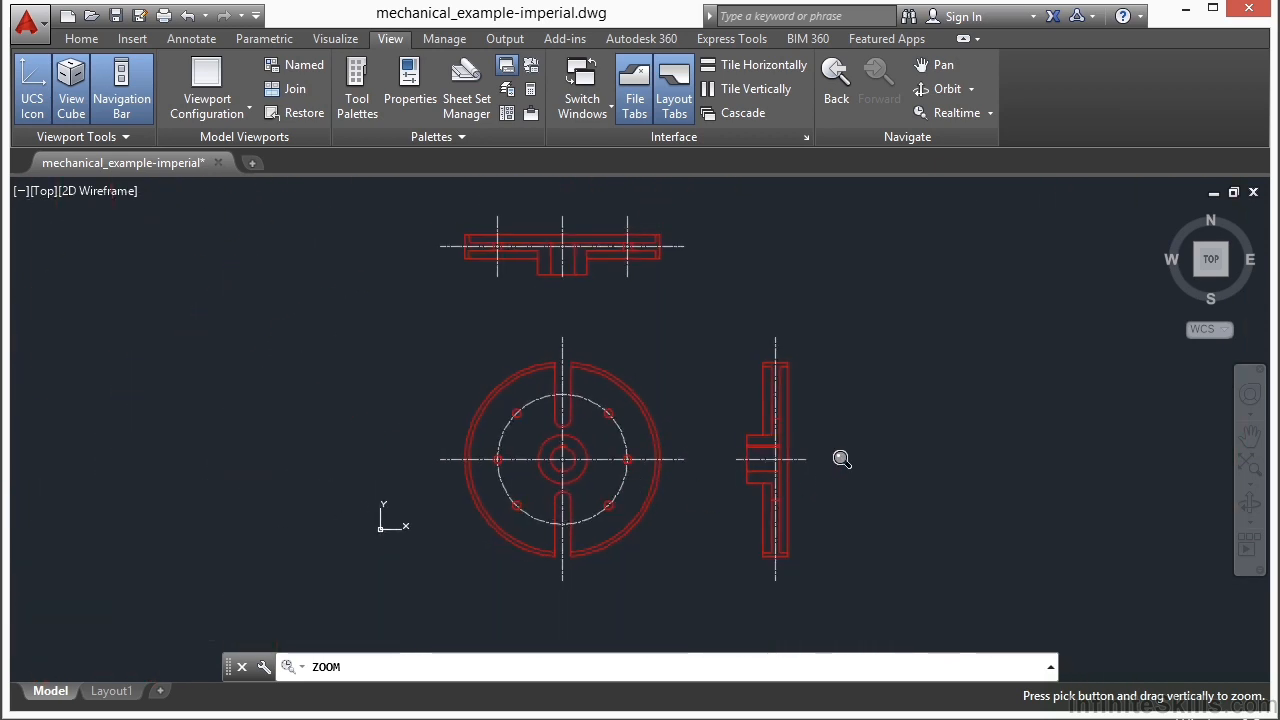
drag(820, 437, 820, 343)
mouse_move(964, 492)
mouse_down()
mouse_move(994, 451)
mouse_move(1160, 416)
mouse_up()
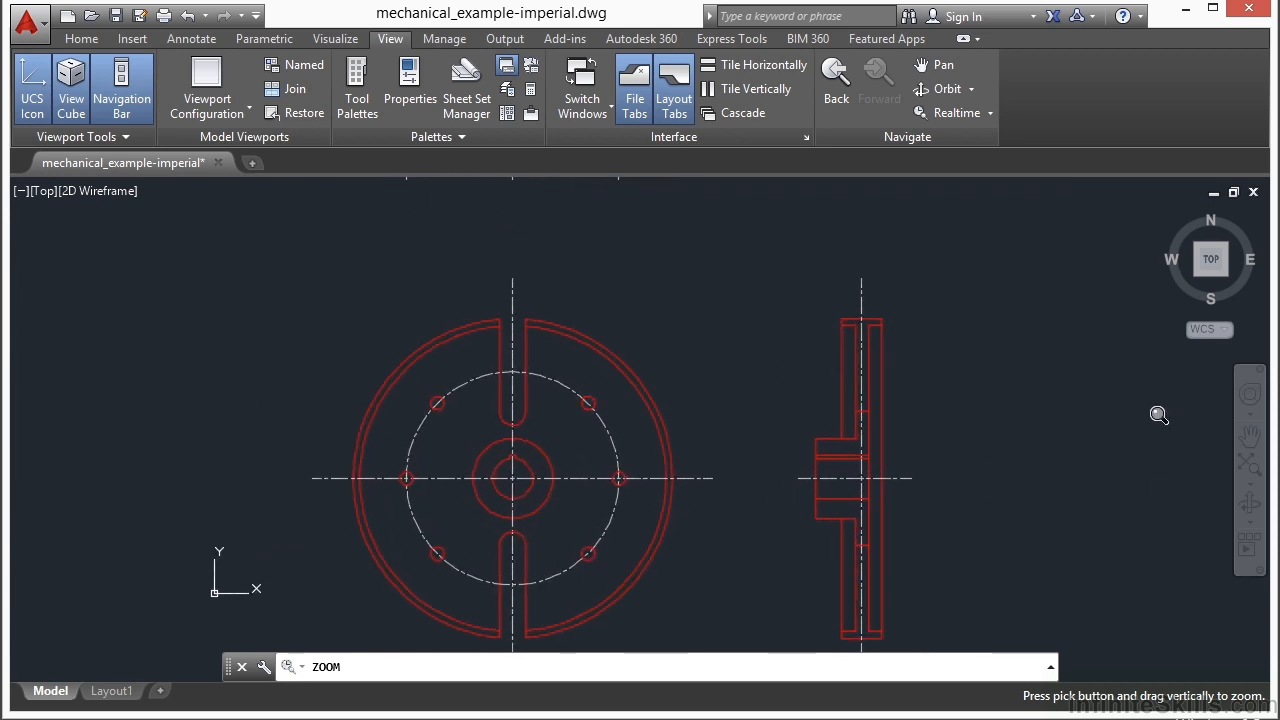
mouse_move(130, 524)
mouse_down()
mouse_move(157, 323)
mouse_move(149, 280)
mouse_move(158, 501)
mouse_up()
drag(200, 323, 244, 395)
mouse_move(326, 319)
mouse_down()
mouse_move(323, 394)
mouse_move(330, 312)
mouse_up()
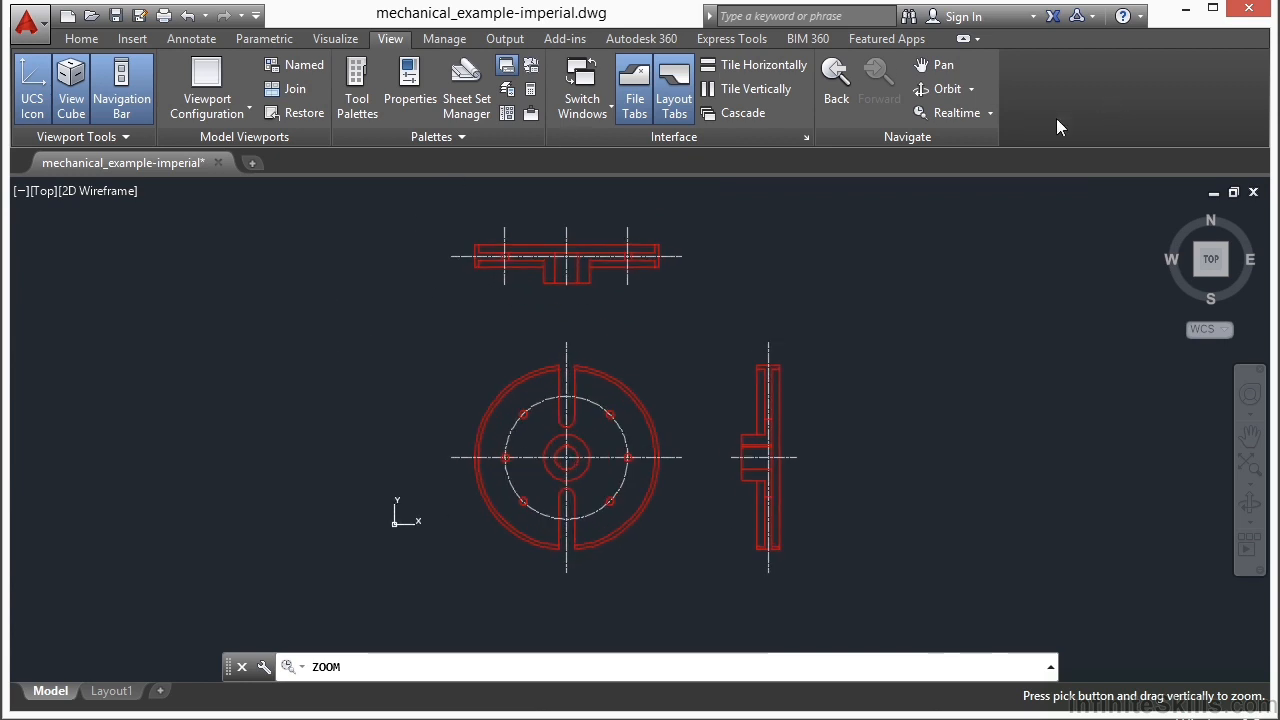
Leave the real-time zoom and display the whole drawing area with the Zoom All option.
click(991, 115)
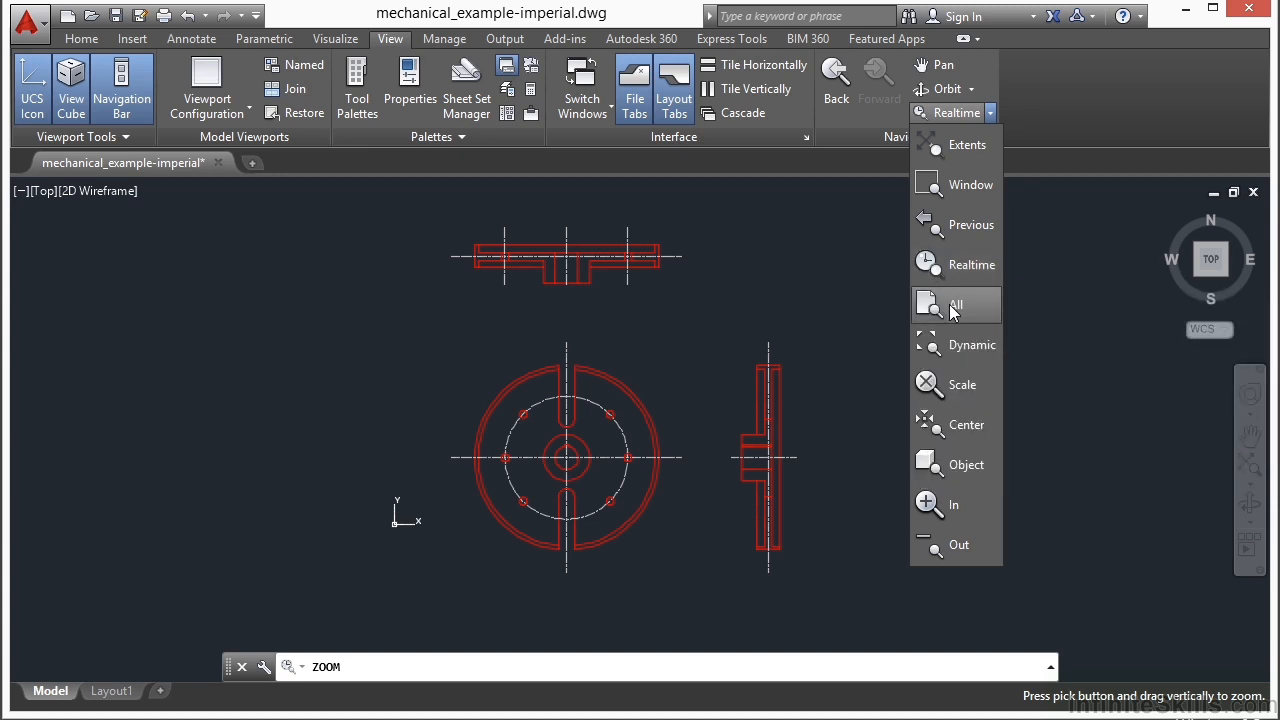
click(953, 313)
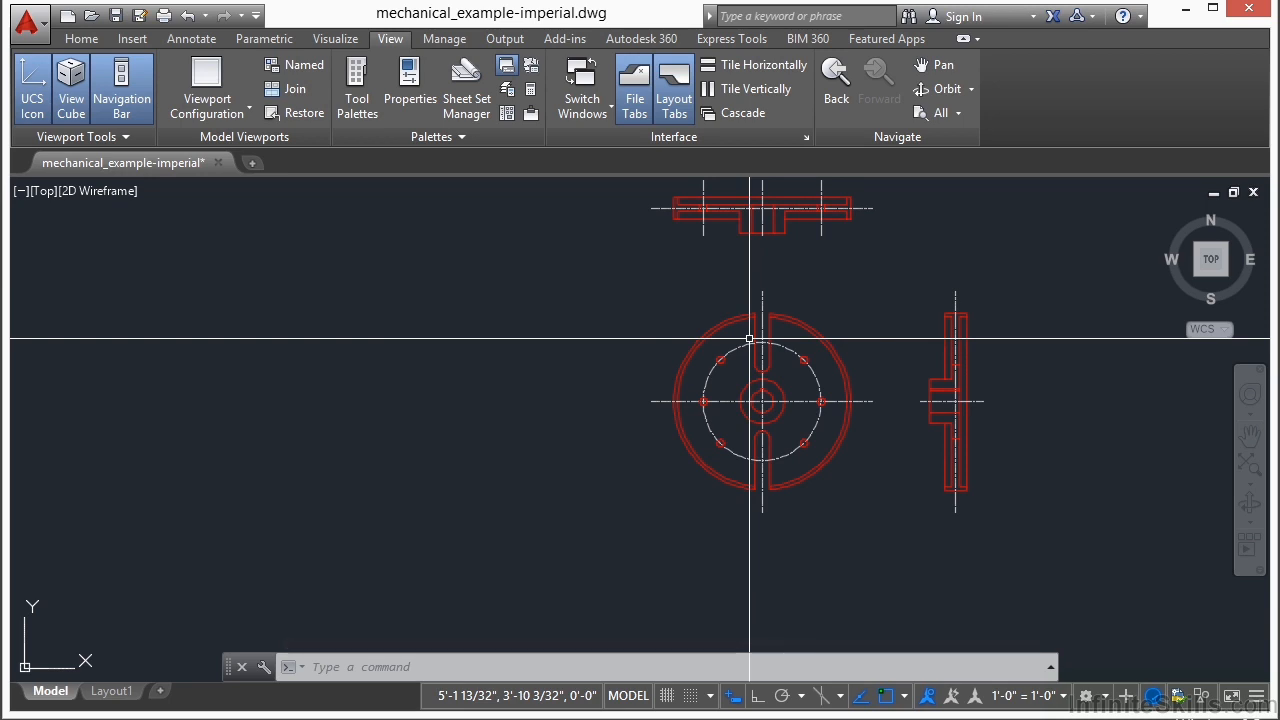
Draw a small rectangle far to the left of the drawing origin and zoom to the extents of all objects.
scroll(716, 425, down, 2)
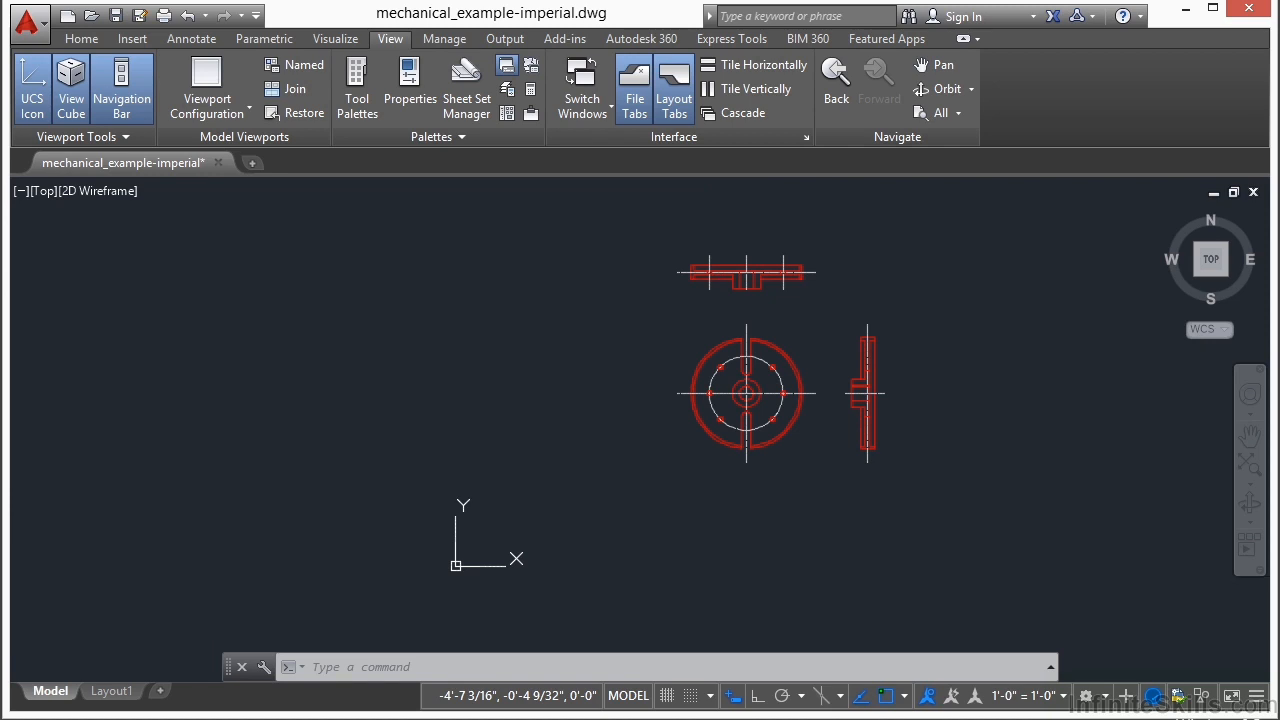
text(rec)
key(Return)
click(60, 489)
click(198, 545)
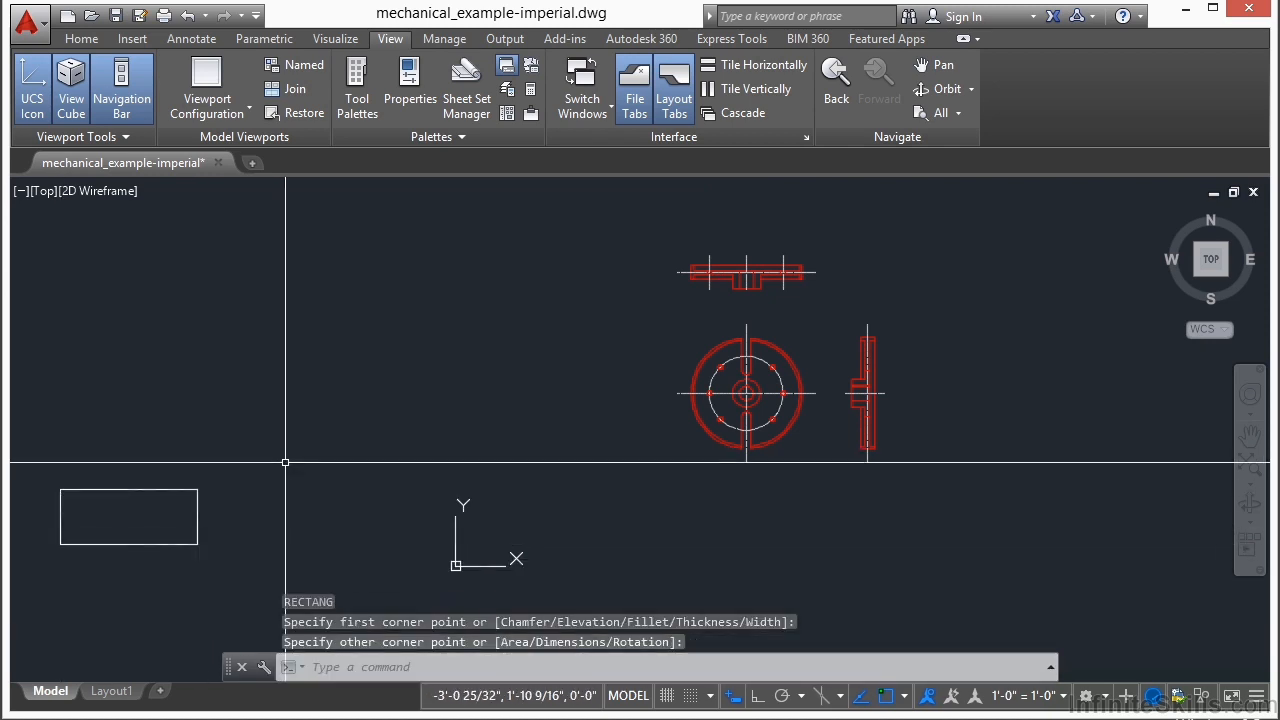
click(960, 113)
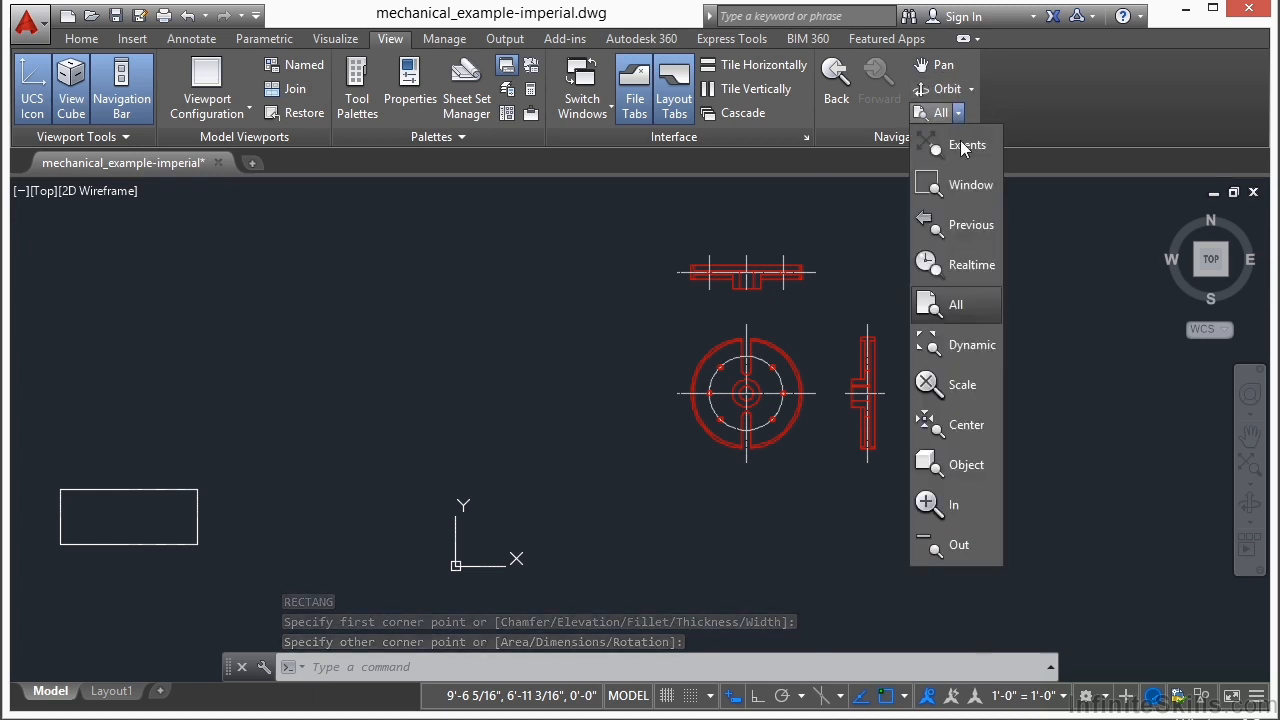
click(945, 227)
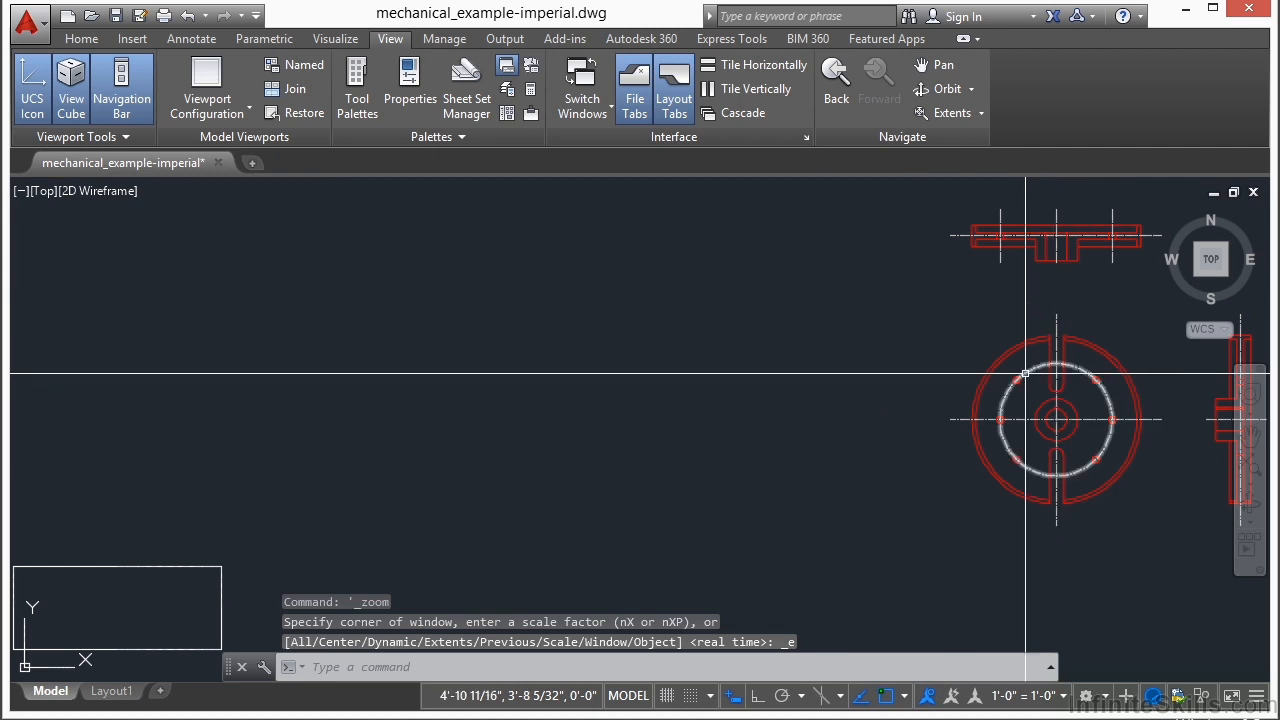
Display the whole drawing area together with the far-off rectangle using the Zoom All option.
click(980, 112)
click(965, 304)
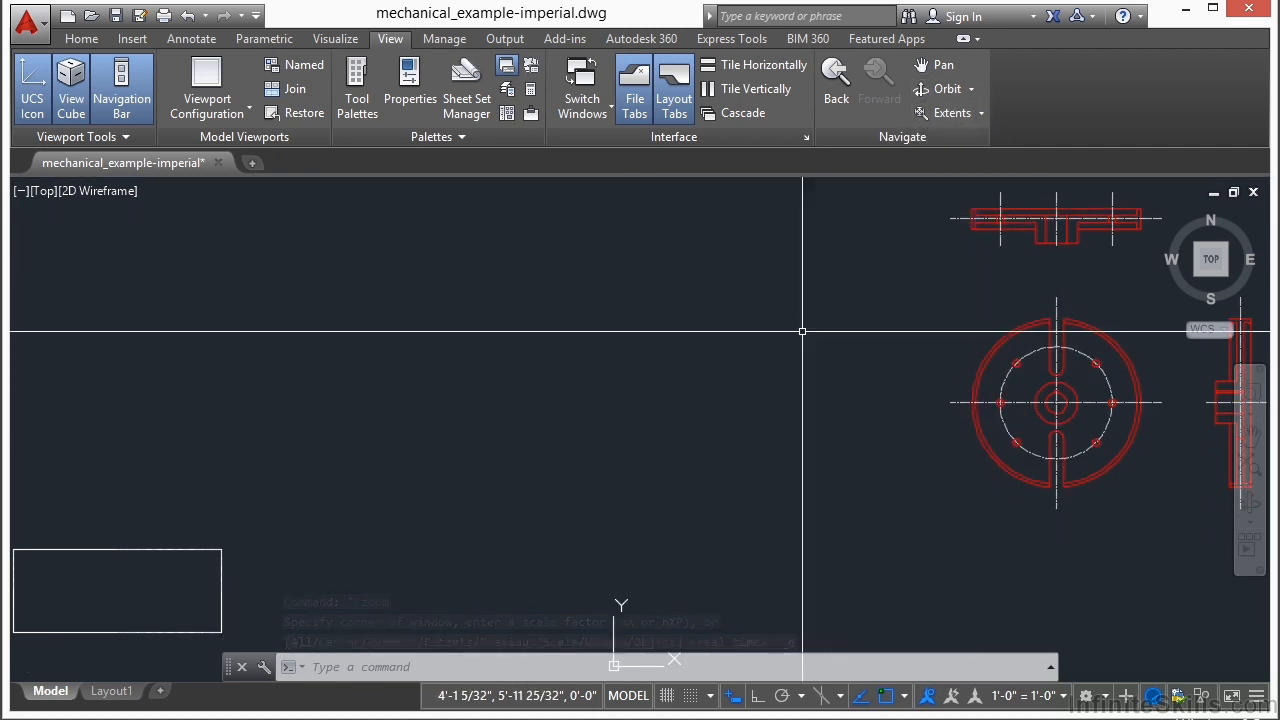
Erase the small rectangle far from the origin and fit the remaining drawing area in view with Zoom All.
click(171, 512)
click(155, 572)
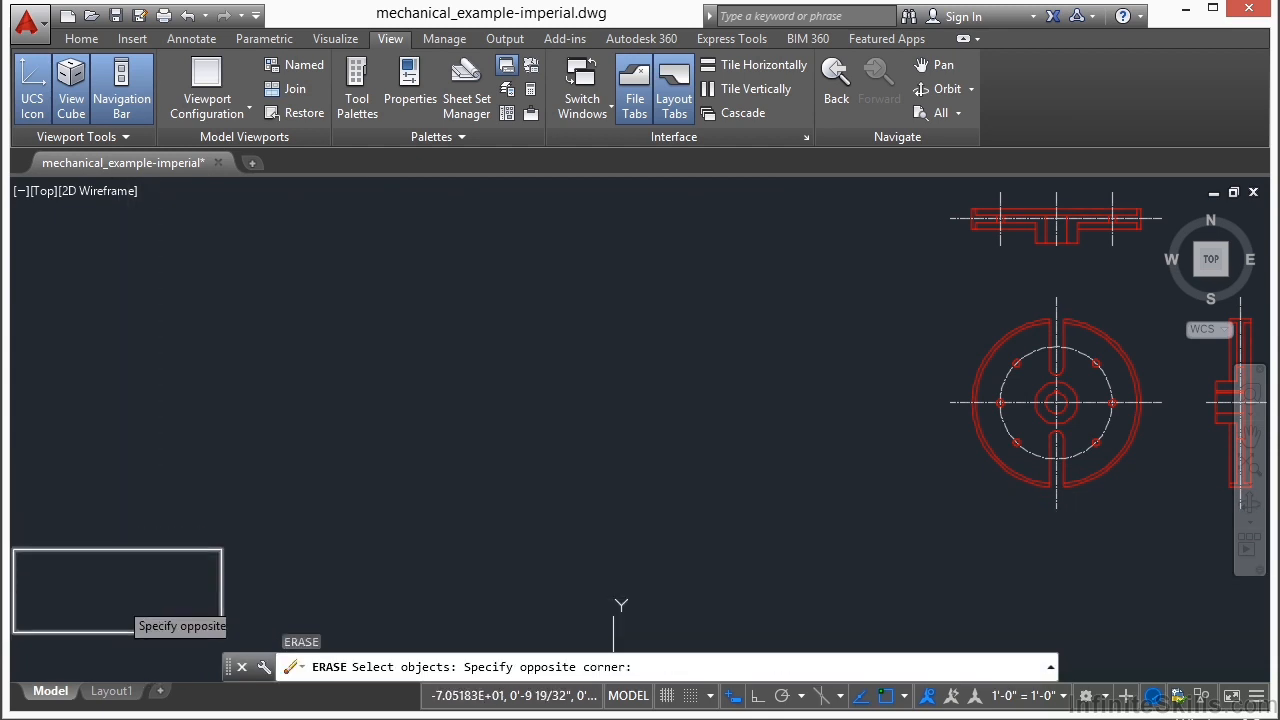
click(118, 600)
key(Return)
click(935, 113)
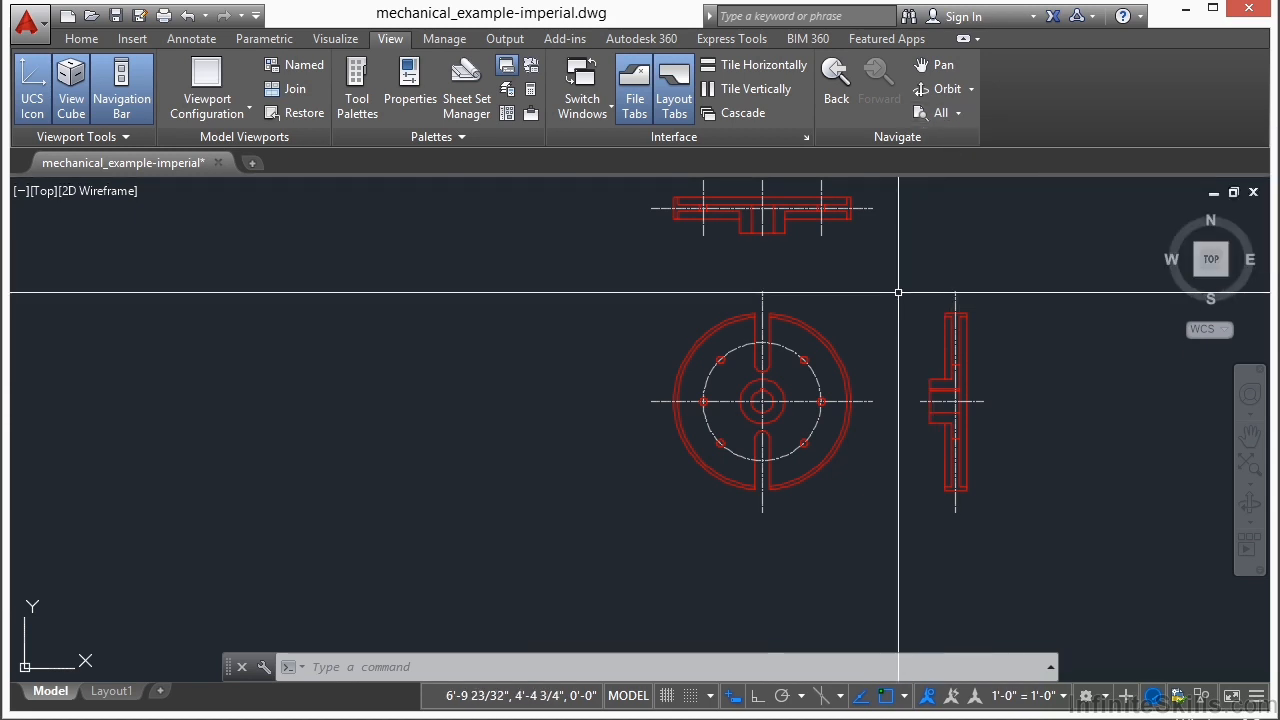
Use Zoom Dynamic to resize the view box and place it over the upper half of the disc's front view.
scroll(503, 434, down, 2)
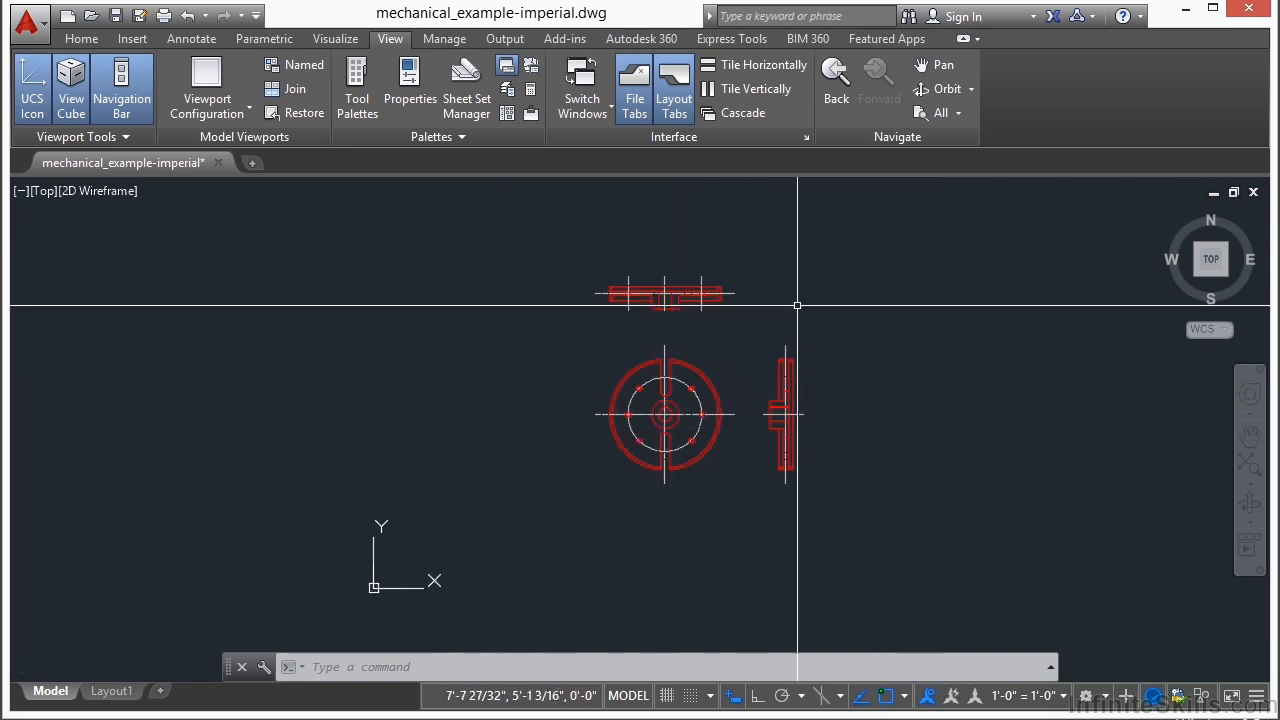
middle_drag(865, 260, 825, 291)
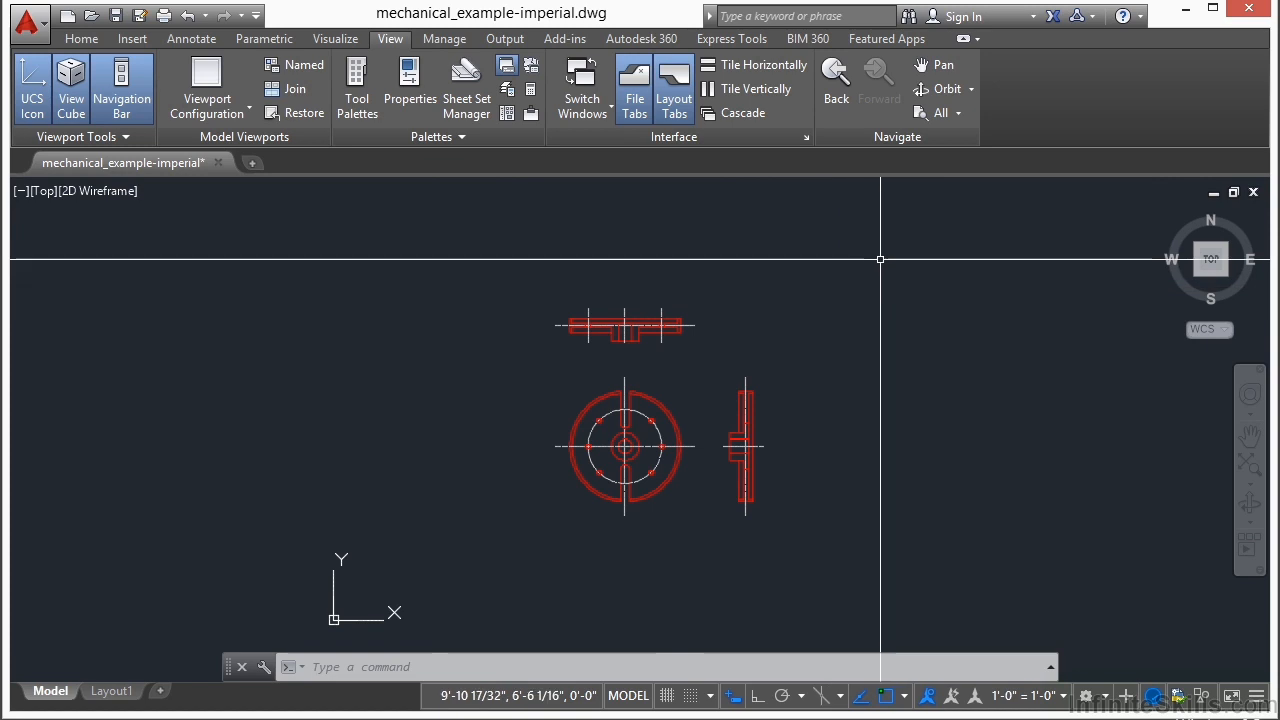
click(958, 114)
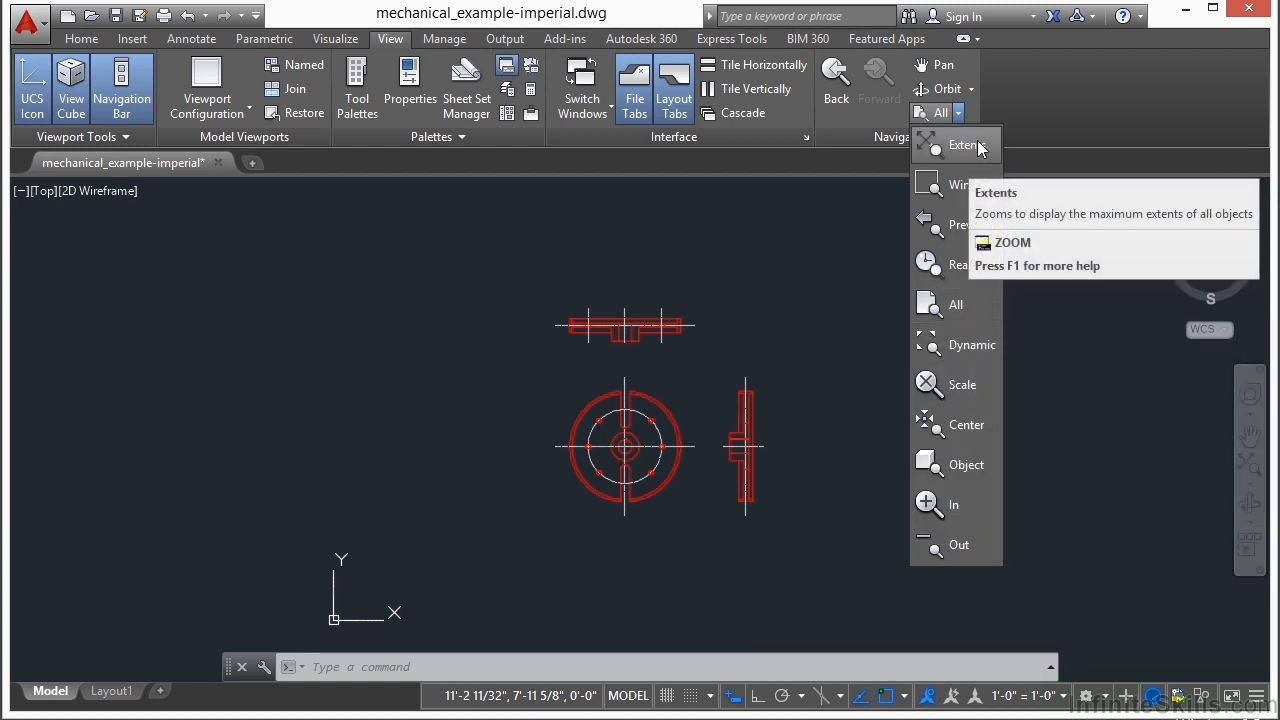
click(985, 336)
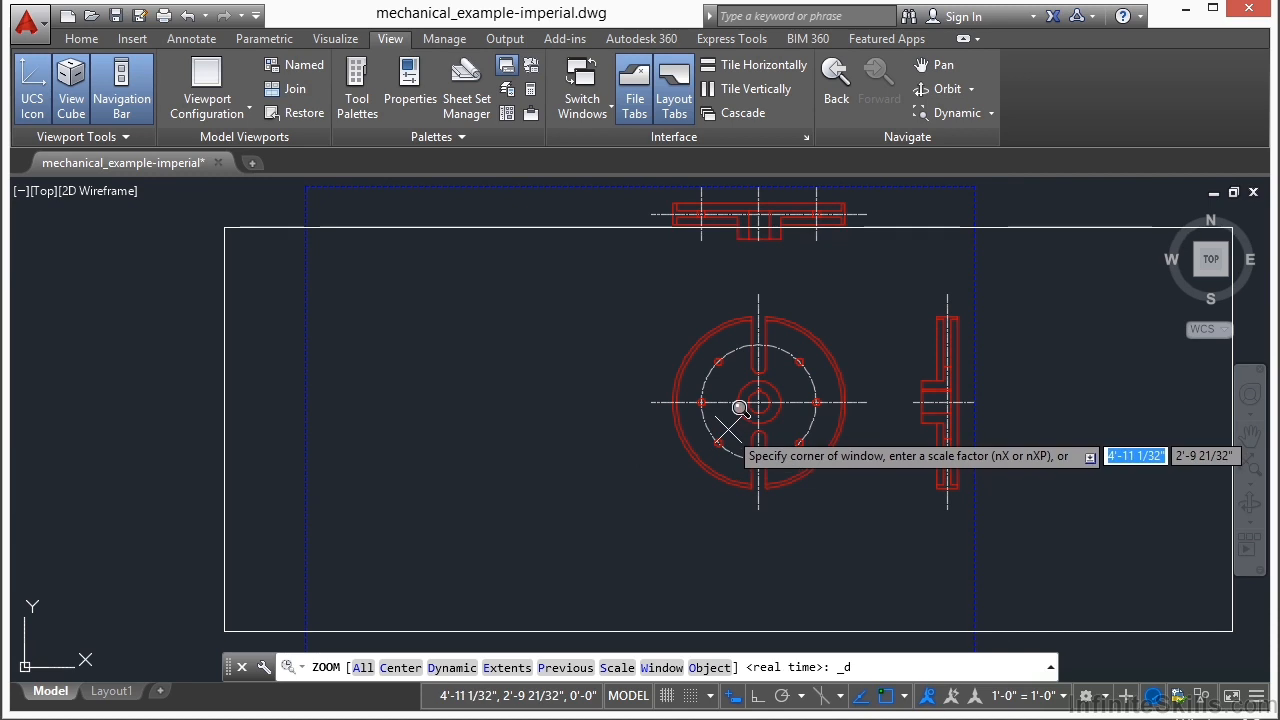
click(634, 388)
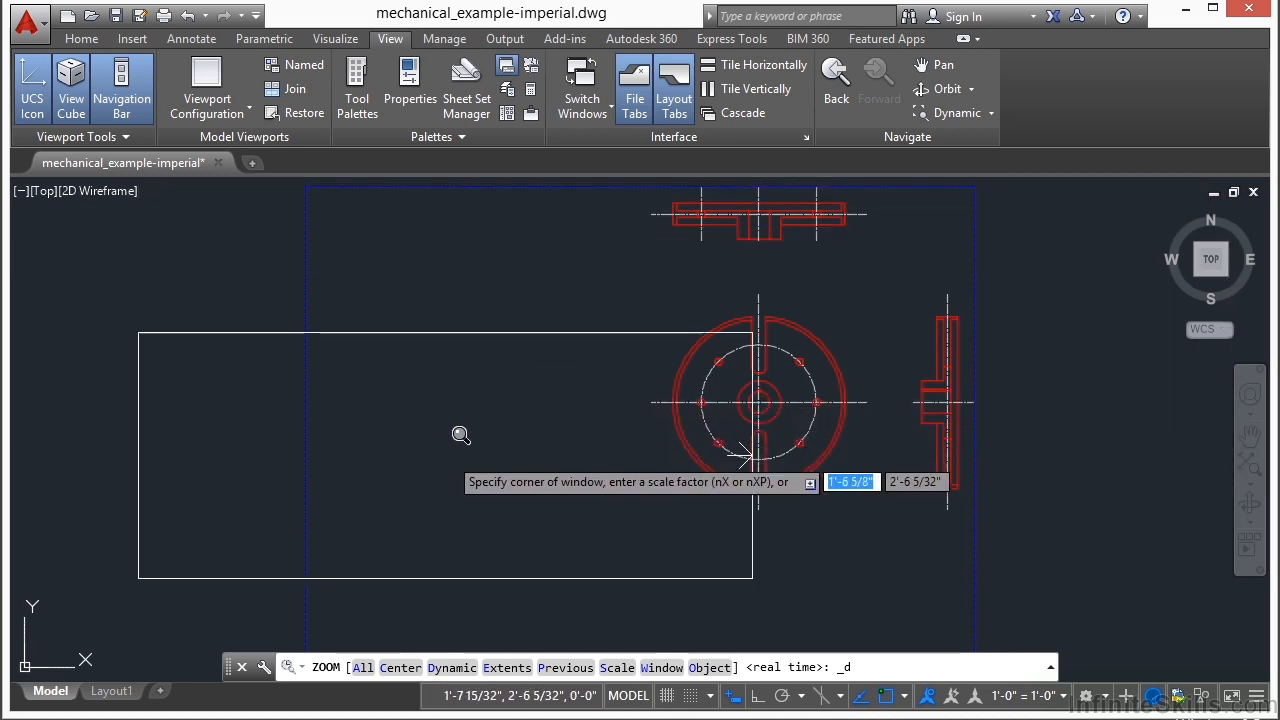
click(294, 434)
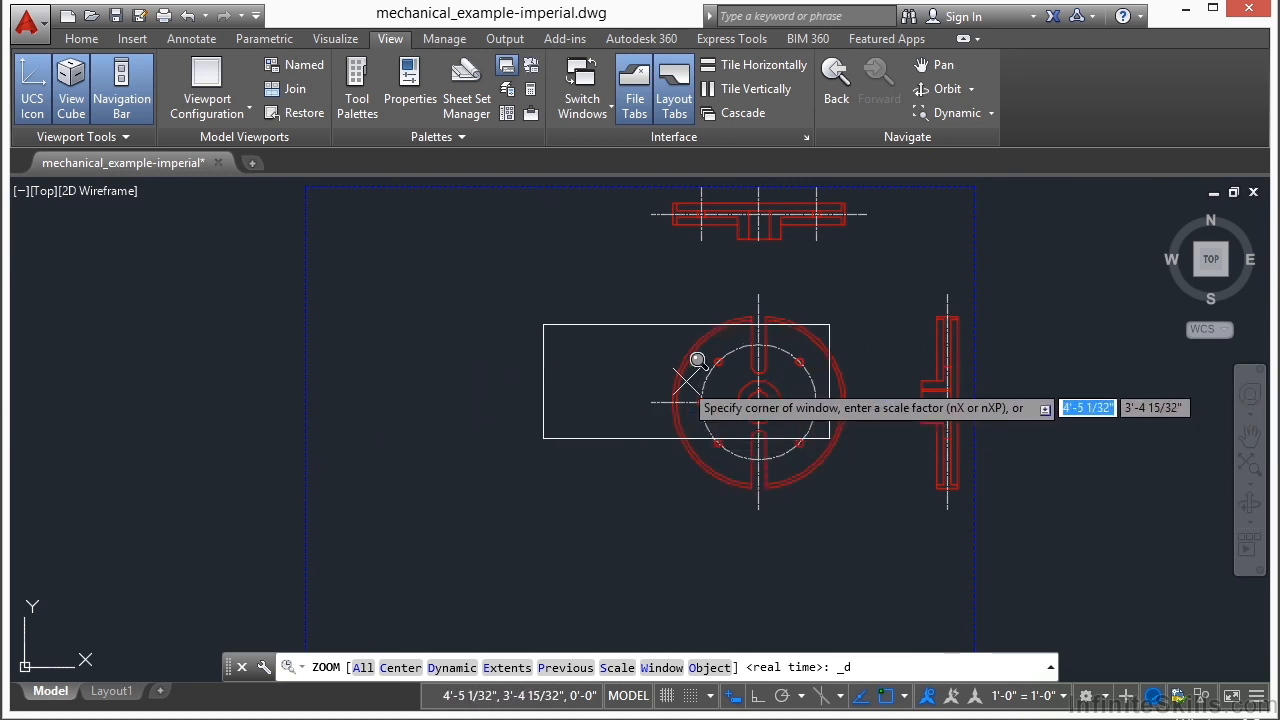
click(798, 329)
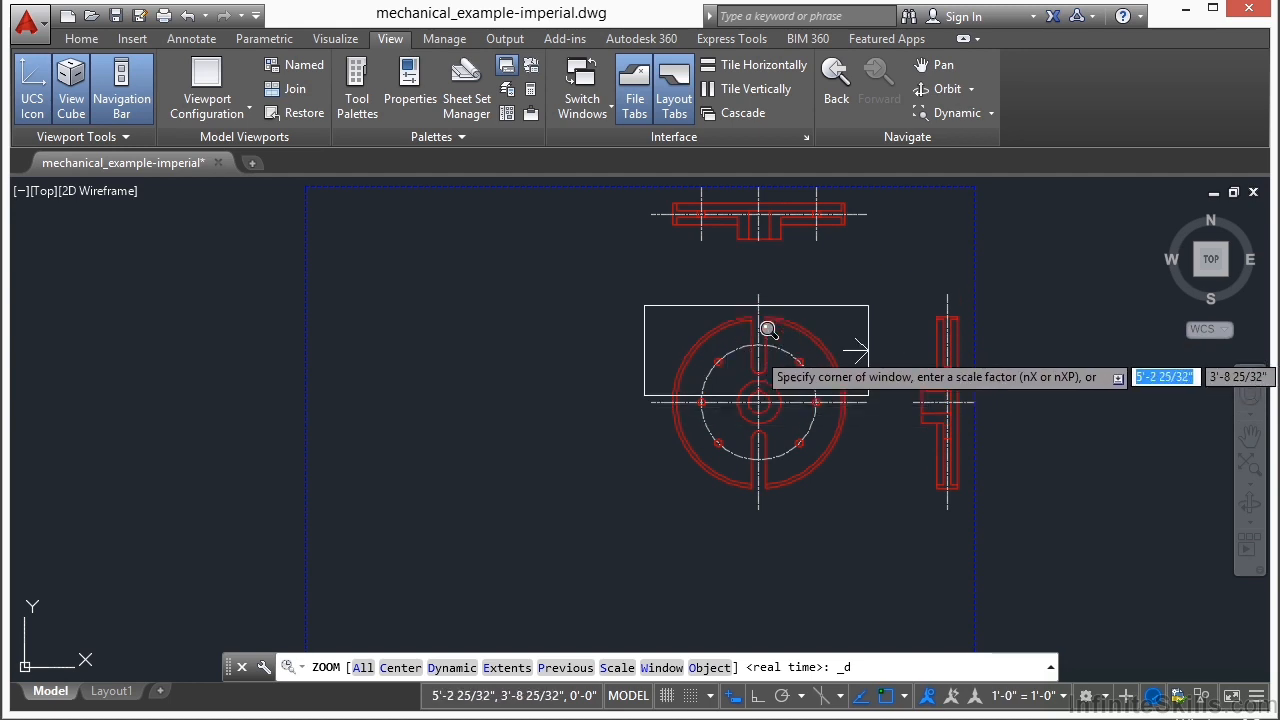
click(757, 330)
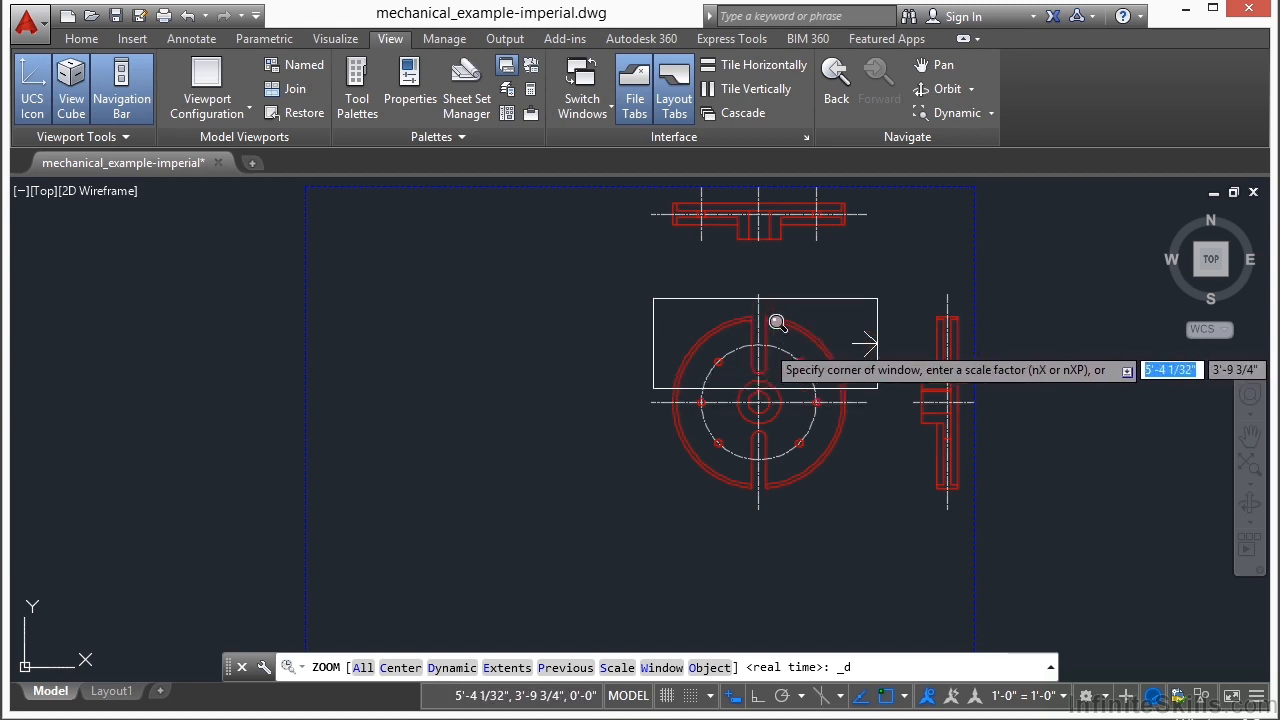
key(Return)
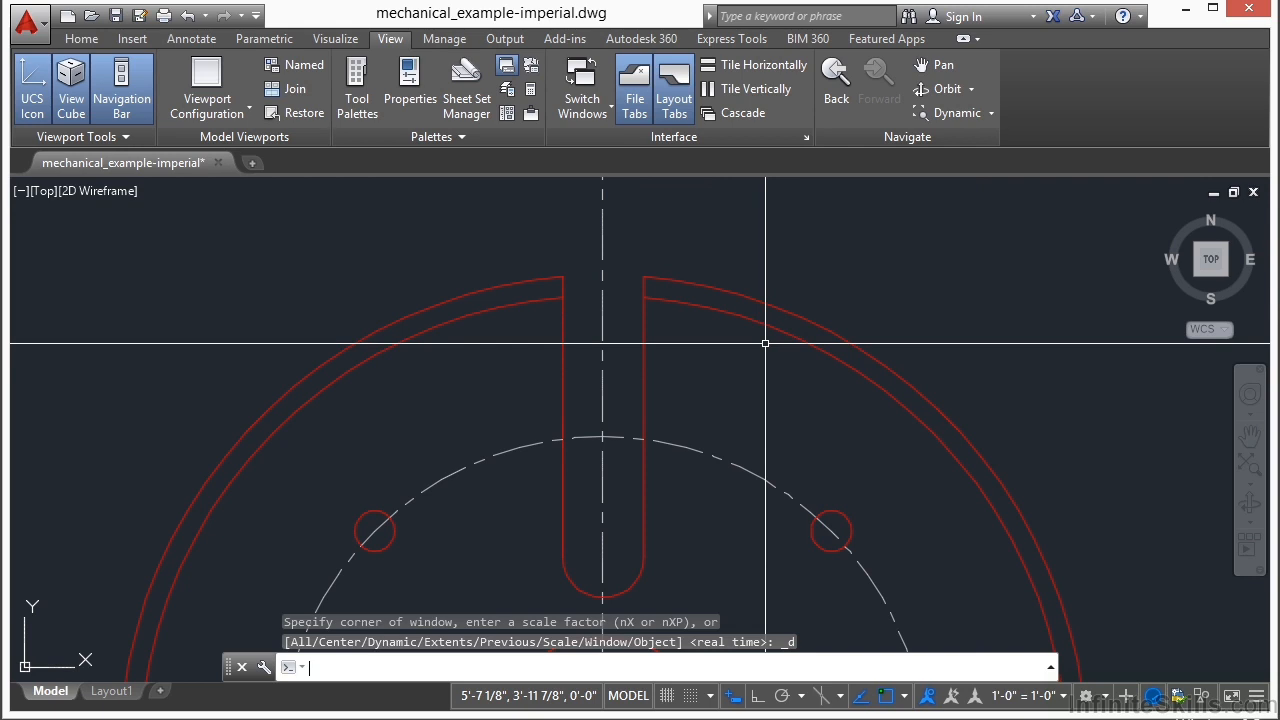
Zoom in closely on the disc's upper-right bolt hole, and jump to the side view's hub with Zoom Dynamic.
middle_drag(885, 498, 663, 400)
scroll(619, 445, up, 2)
scroll(604, 438, up, 3)
scroll(634, 360, up, 2)
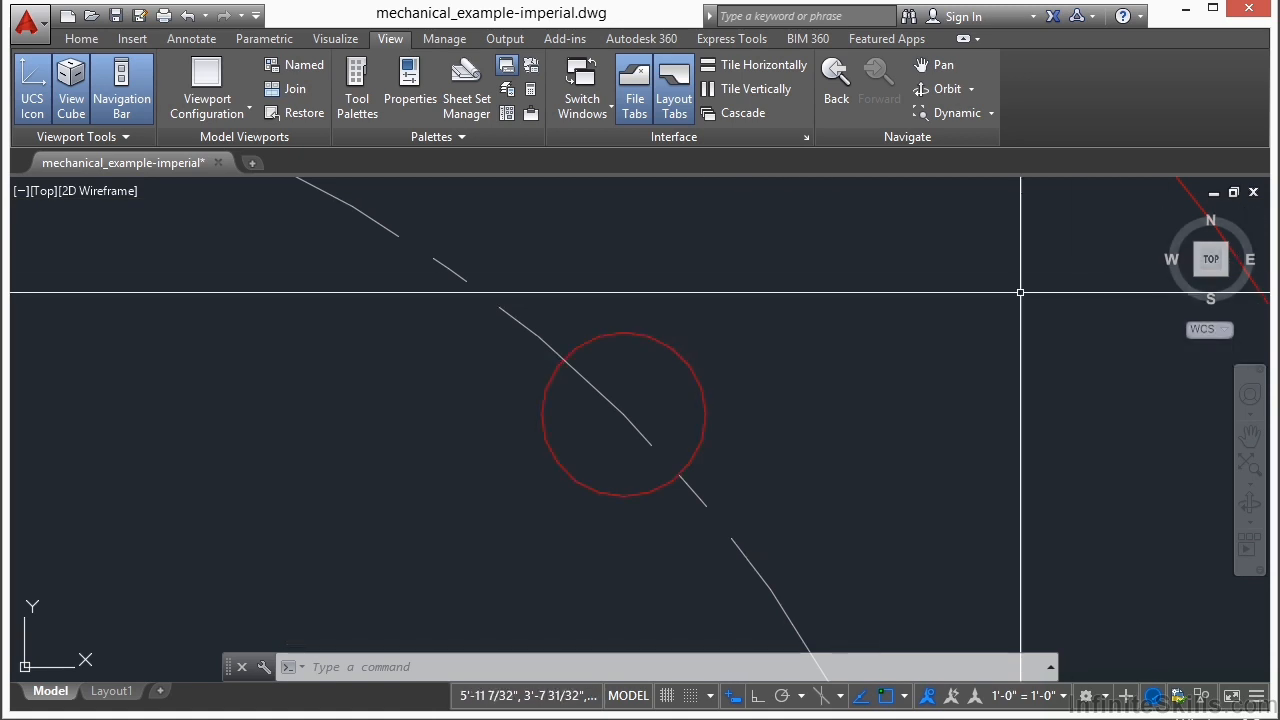
click(954, 115)
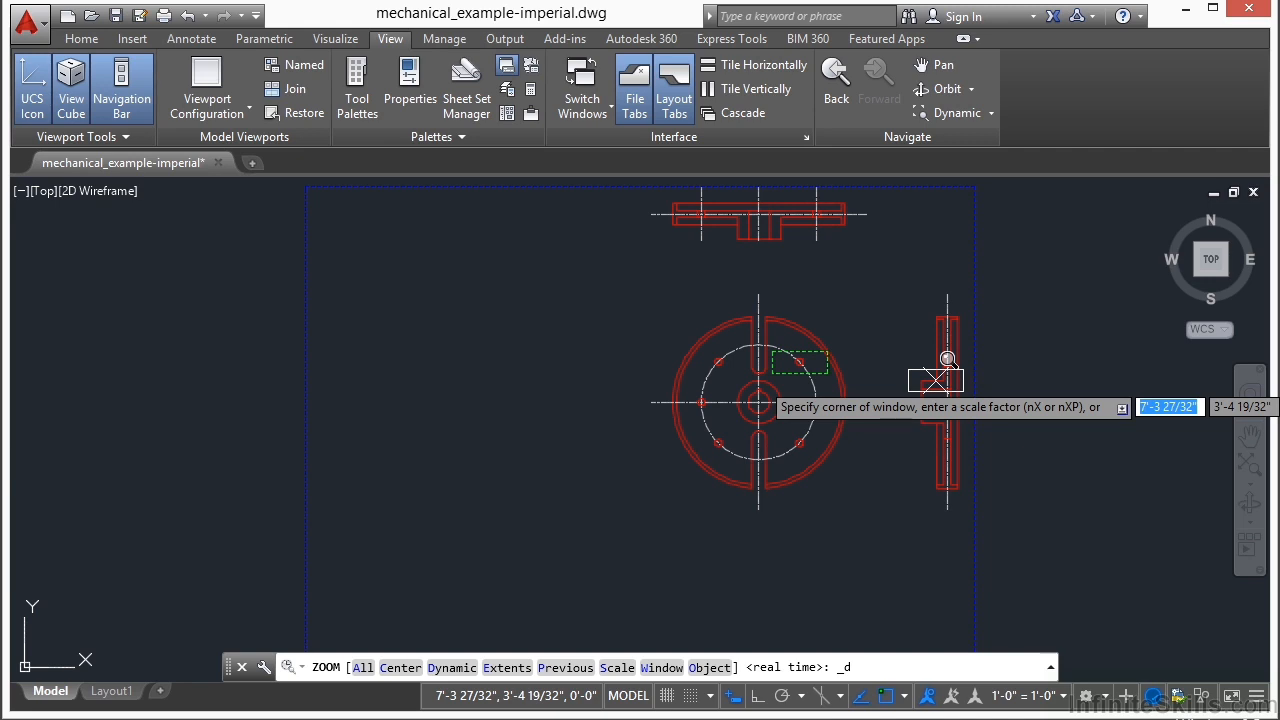
key(Return)
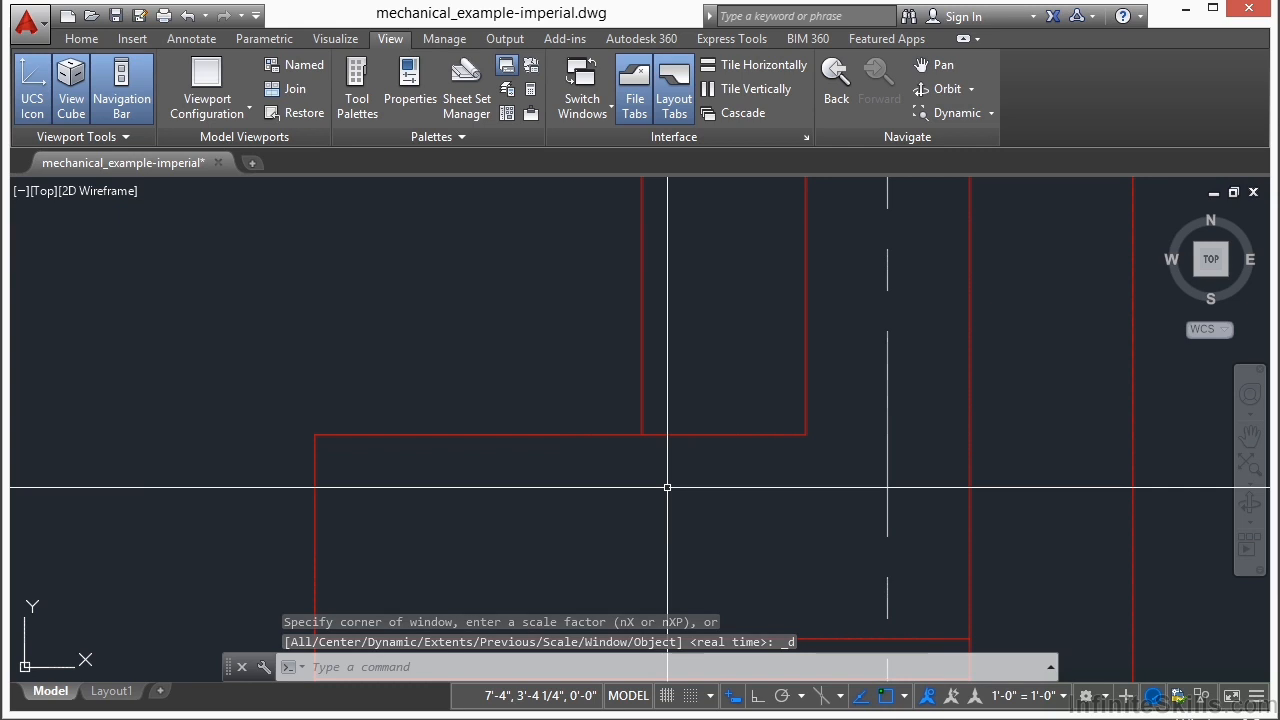
Magnify the side view with the Zoom Scale option, trying scale factors of 6, 9 and .5.
click(992, 117)
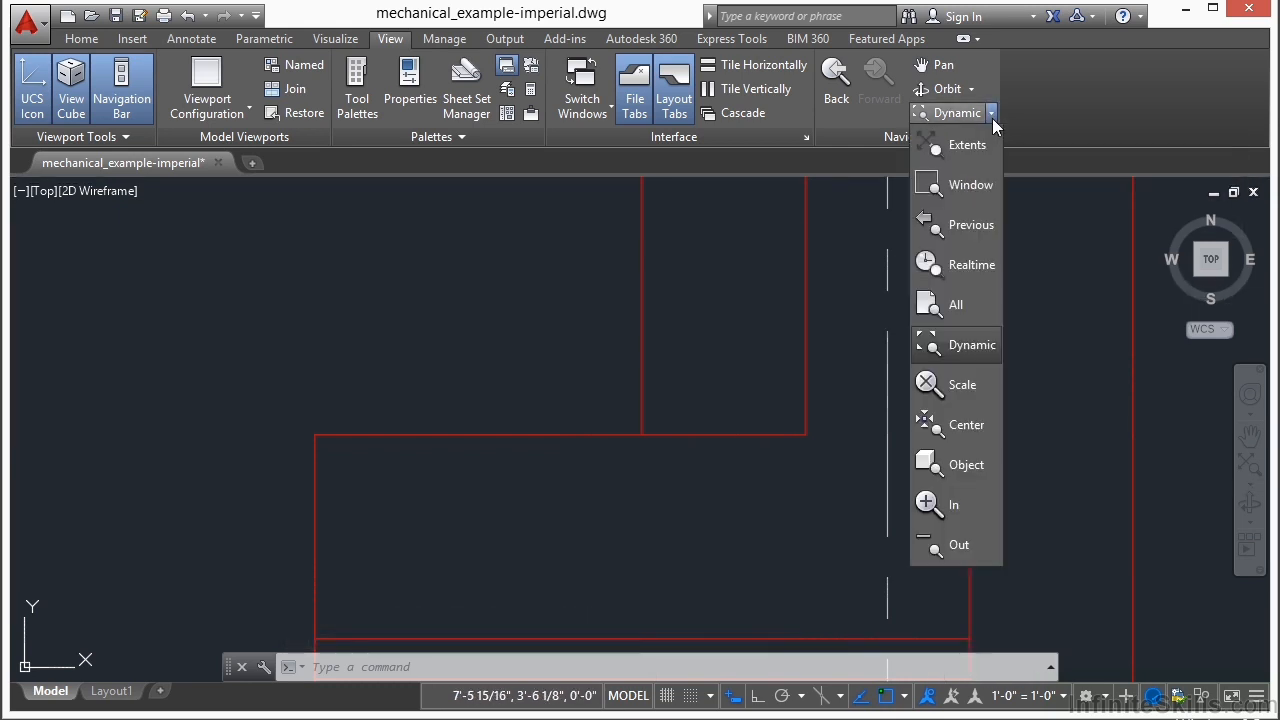
click(960, 384)
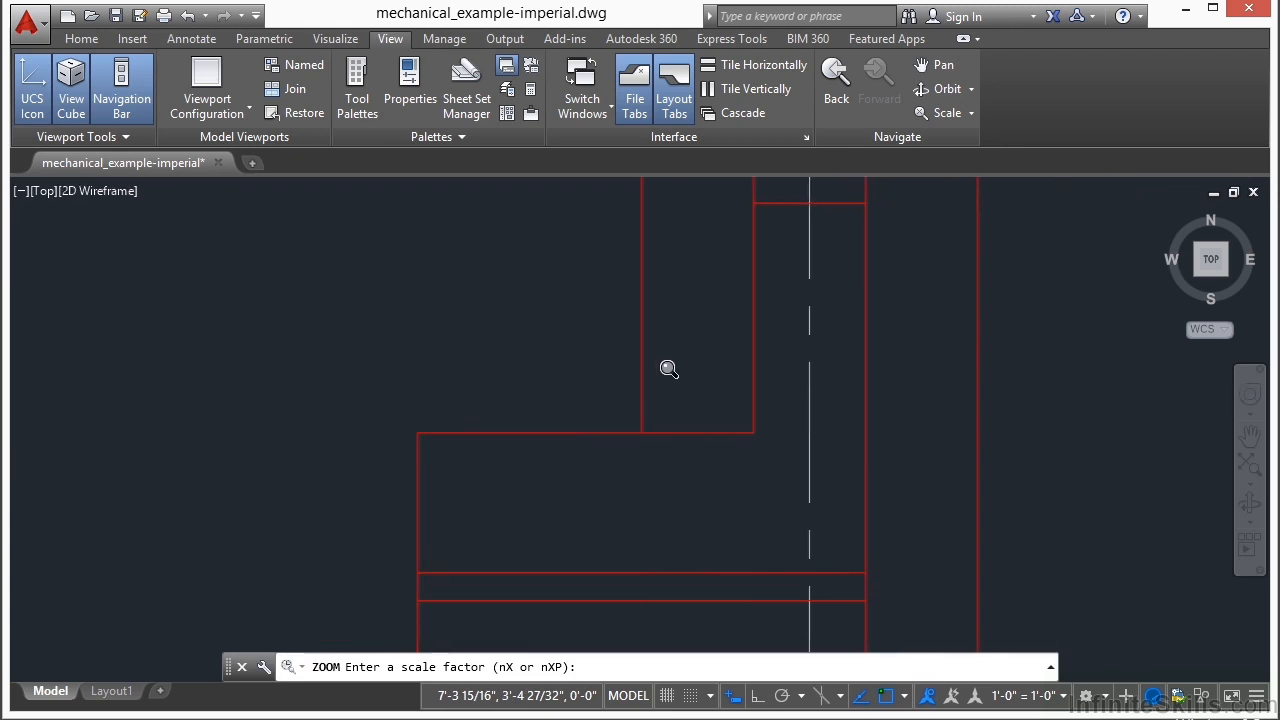
key(Return)
text(6)
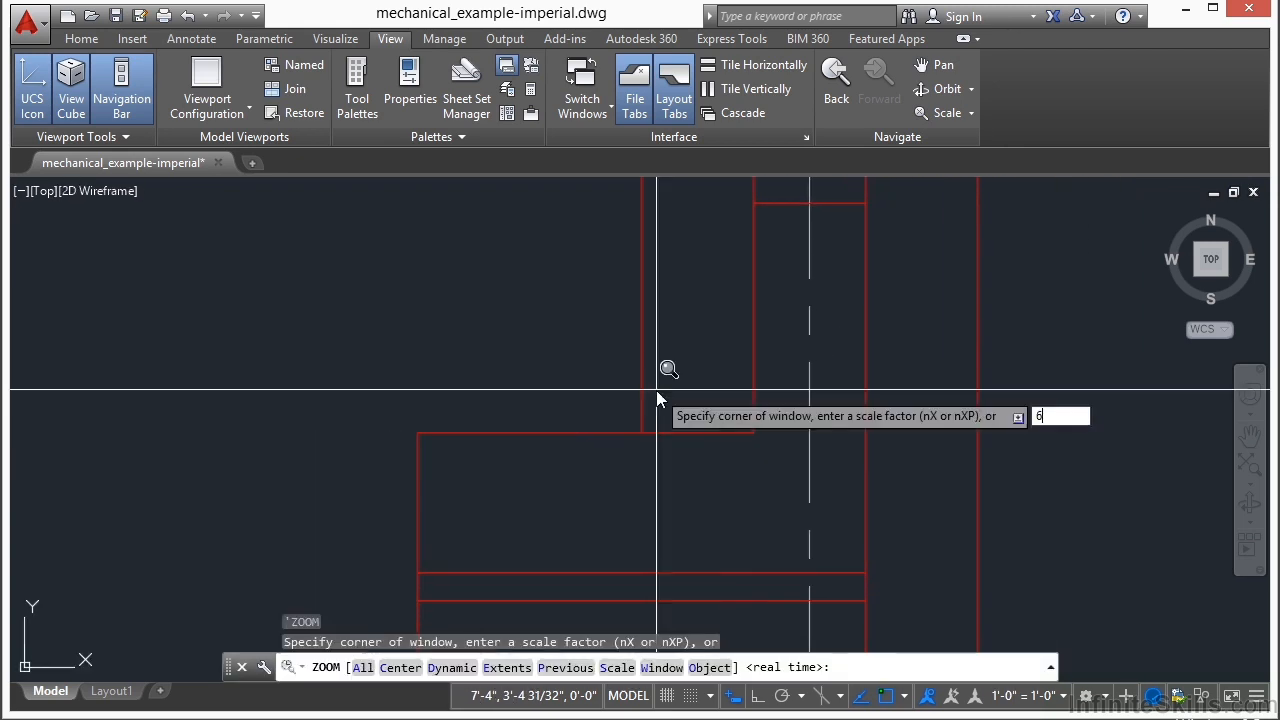
key(Return)
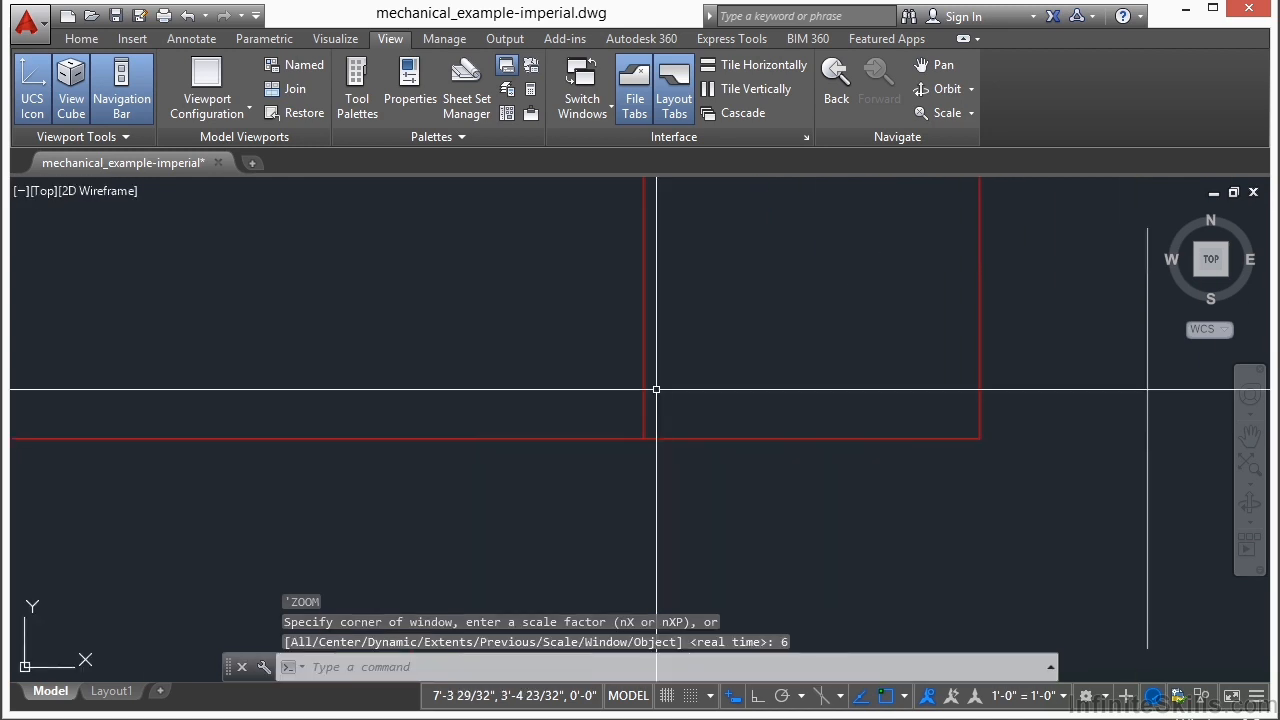
key(Return)
text(9)
key(Return)
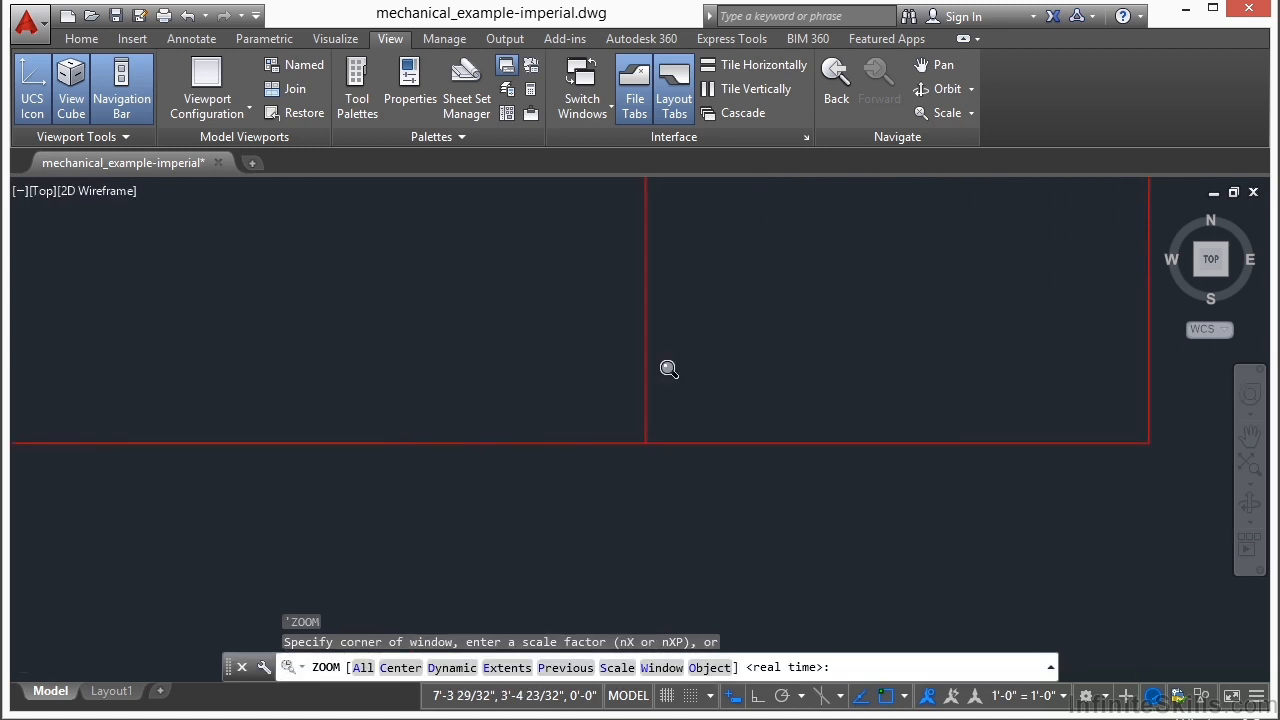
key(Return)
text(.5)
key(Return)
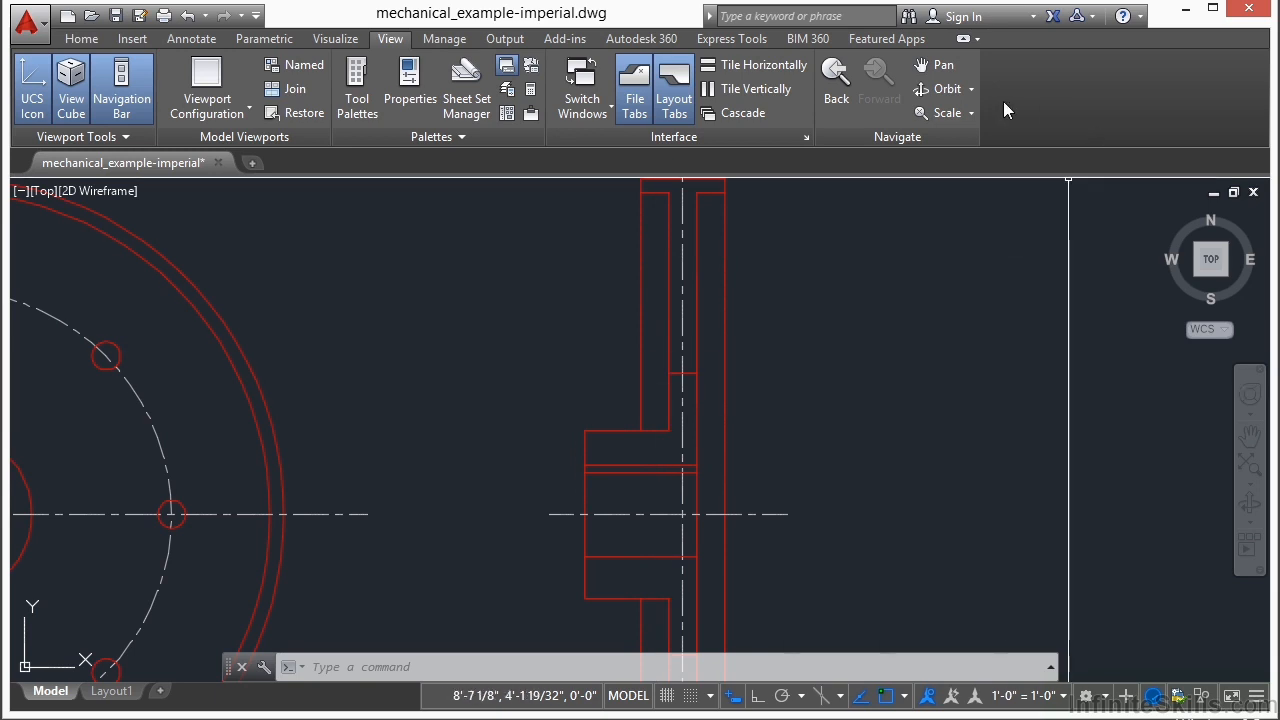
Use Zoom Center with a centre point on the side view's hub and a nearby second point for a very small height.
click(972, 113)
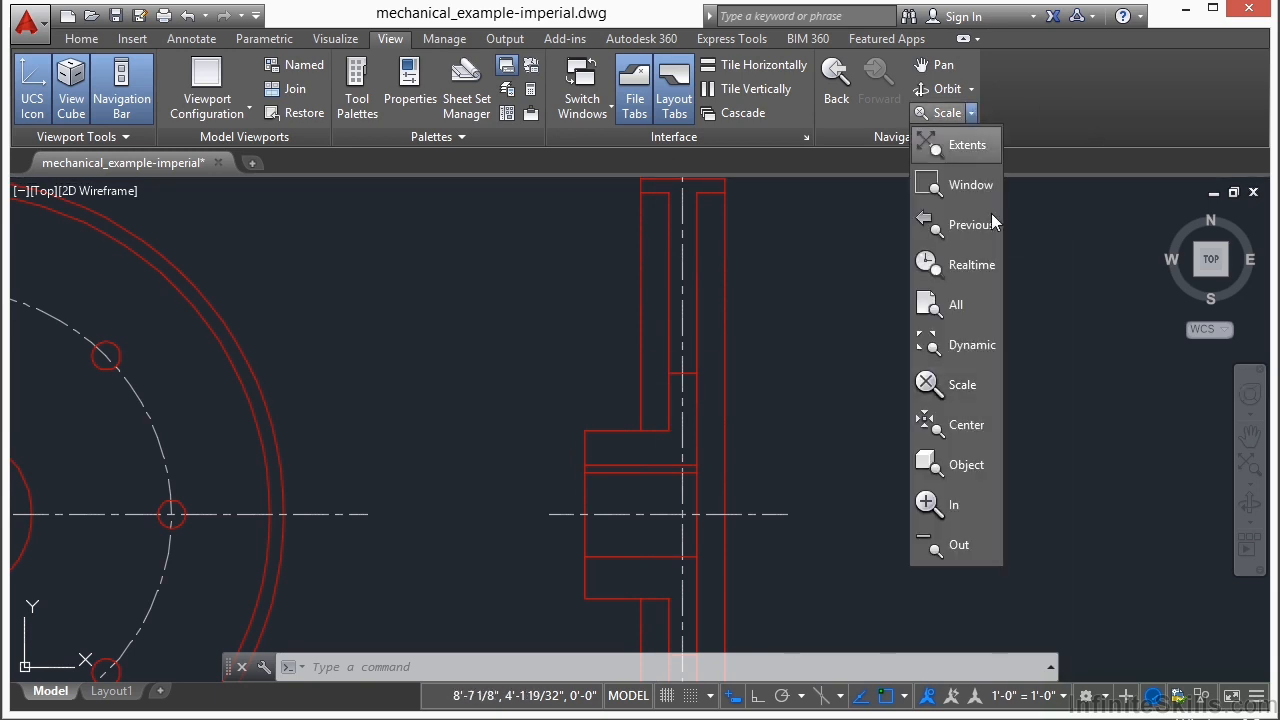
click(967, 420)
click(966, 418)
click(642, 423)
click(656, 404)
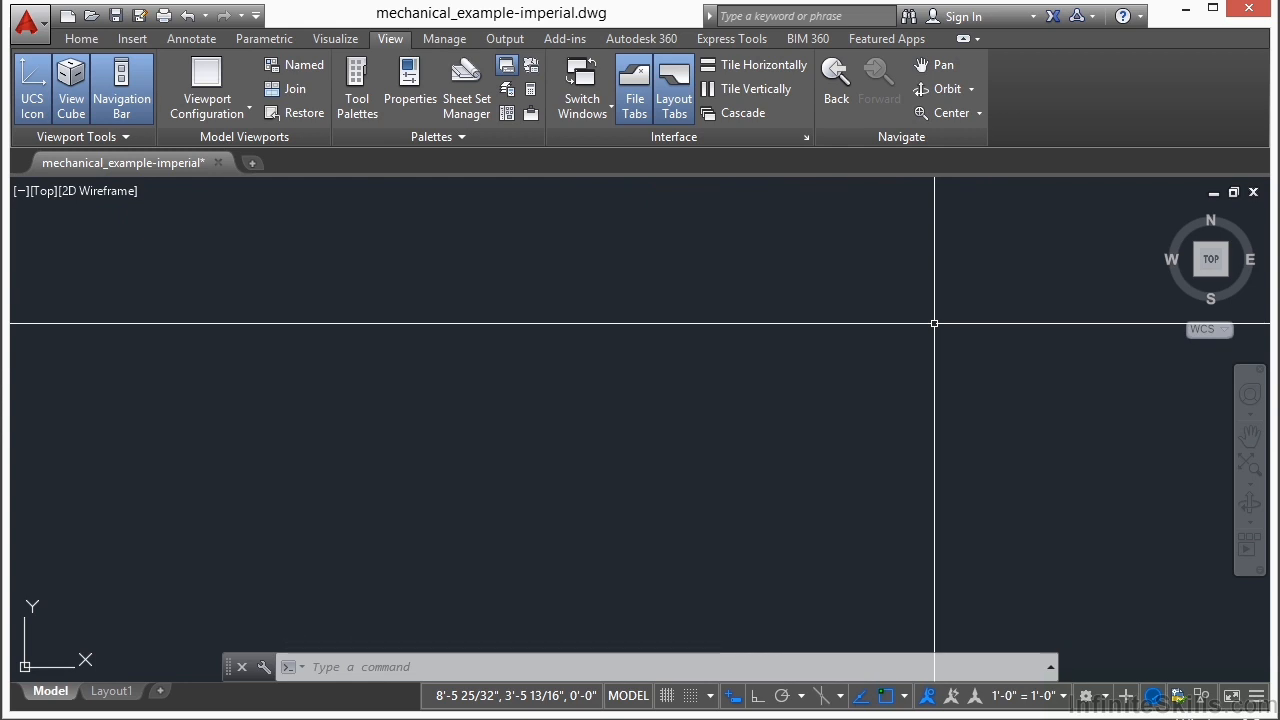
Bring the front view back into sight and use Zoom Center with two close points beside the disc's left bolt hole.
scroll(934, 323, down, 5)
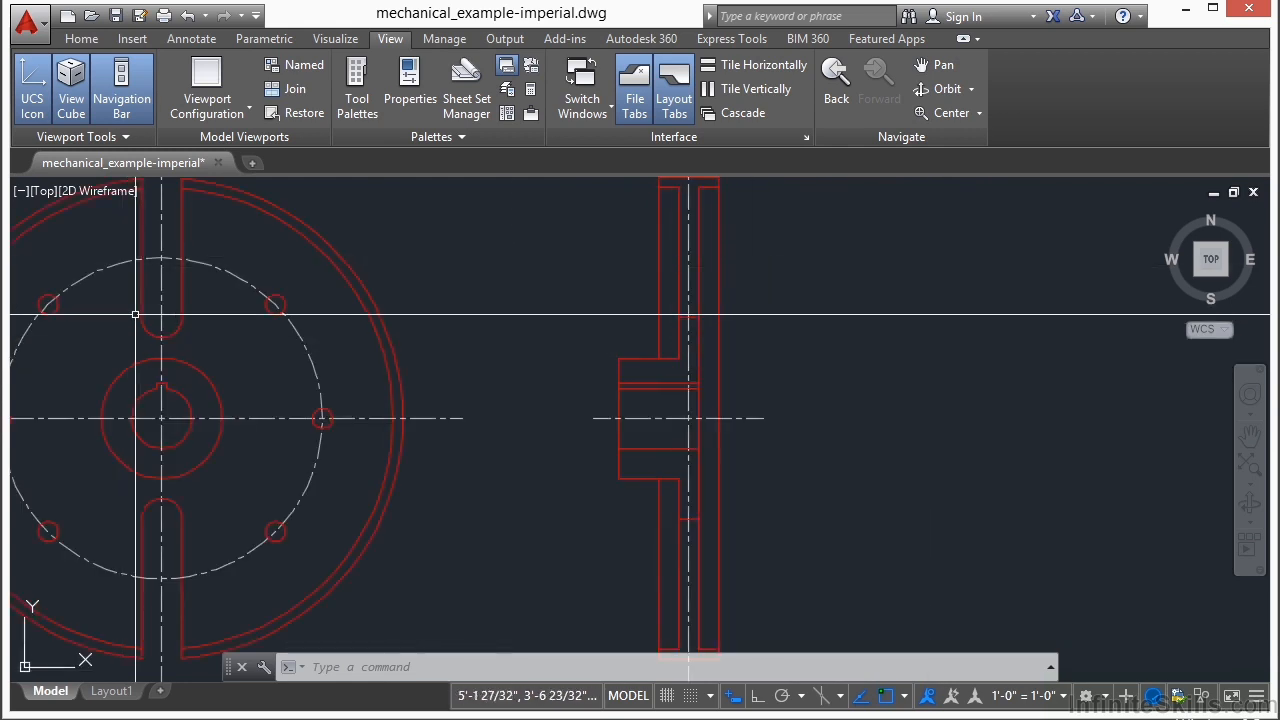
middle_drag(134, 291, 396, 319)
click(950, 112)
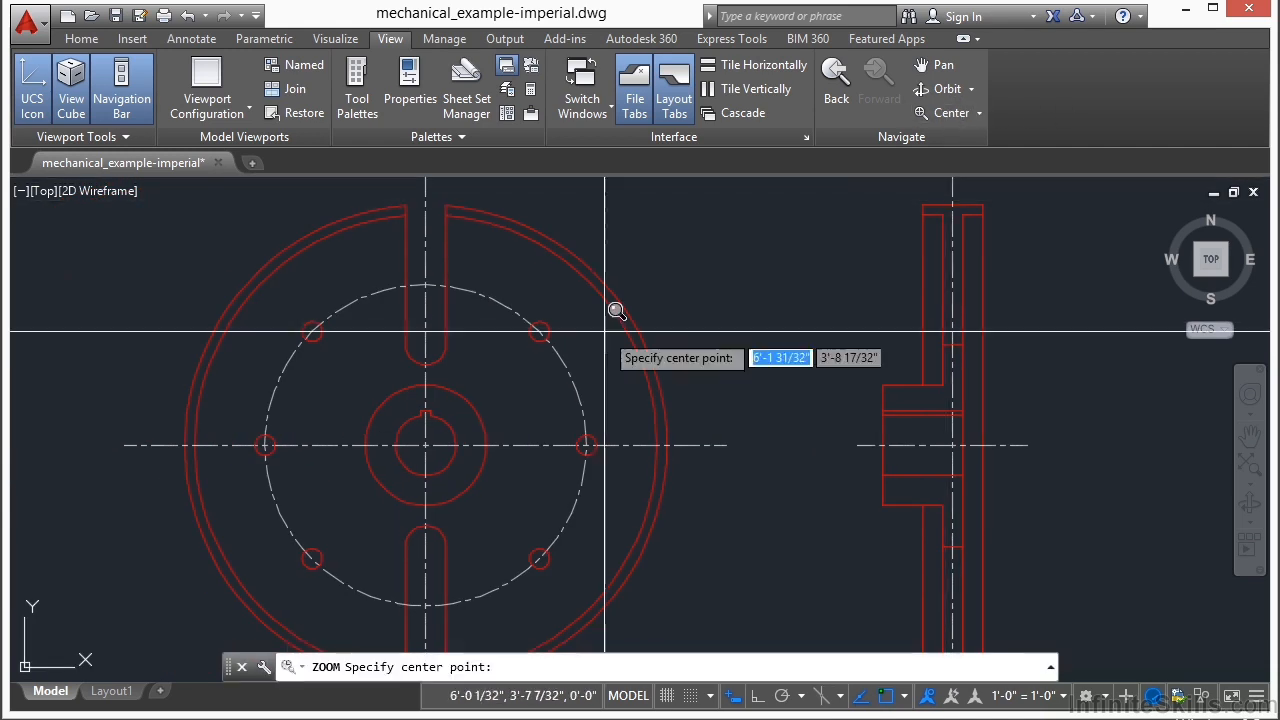
click(316, 480)
click(337, 489)
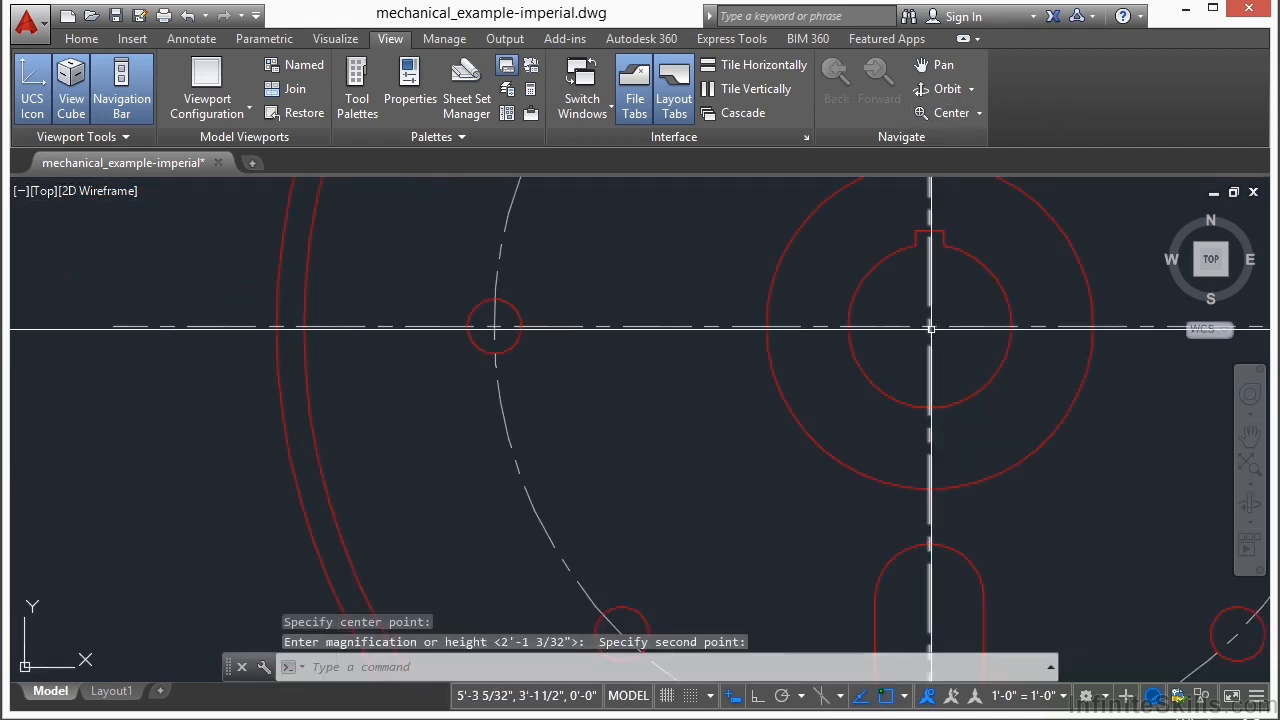
Fill the view with the disc's left bolt-hole circle using the Zoom Object option.
click(979, 112)
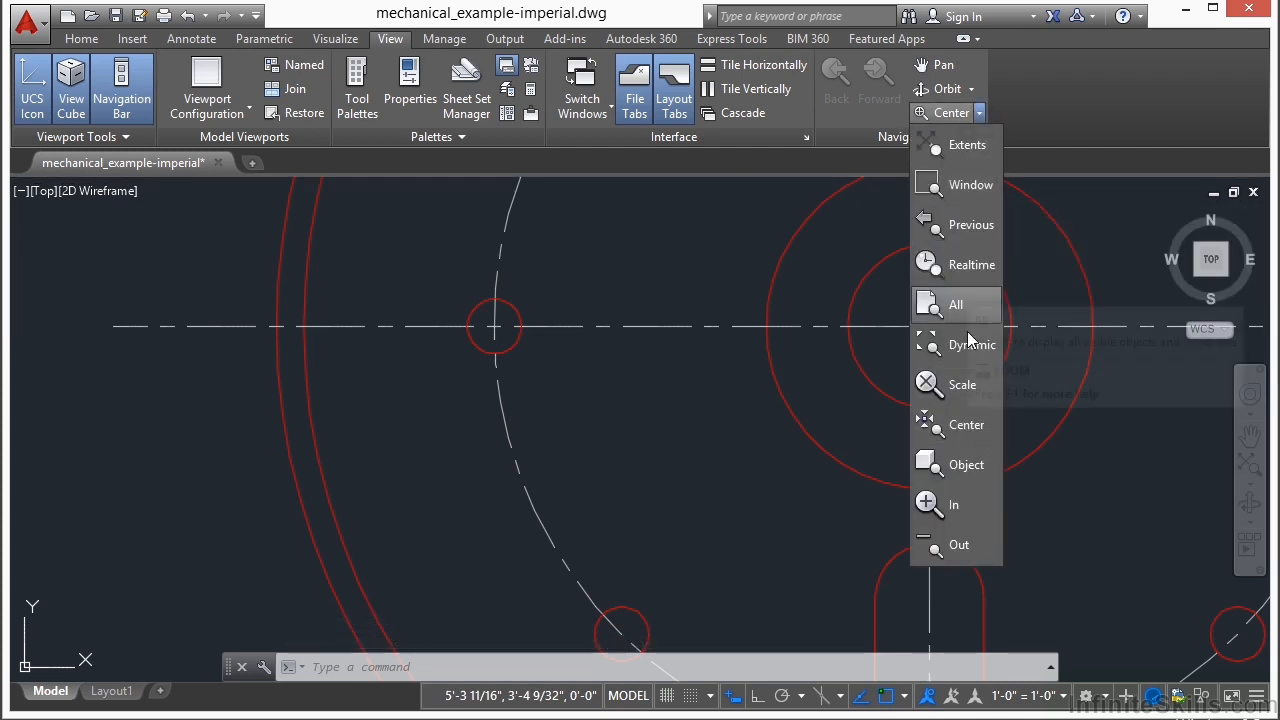
click(966, 465)
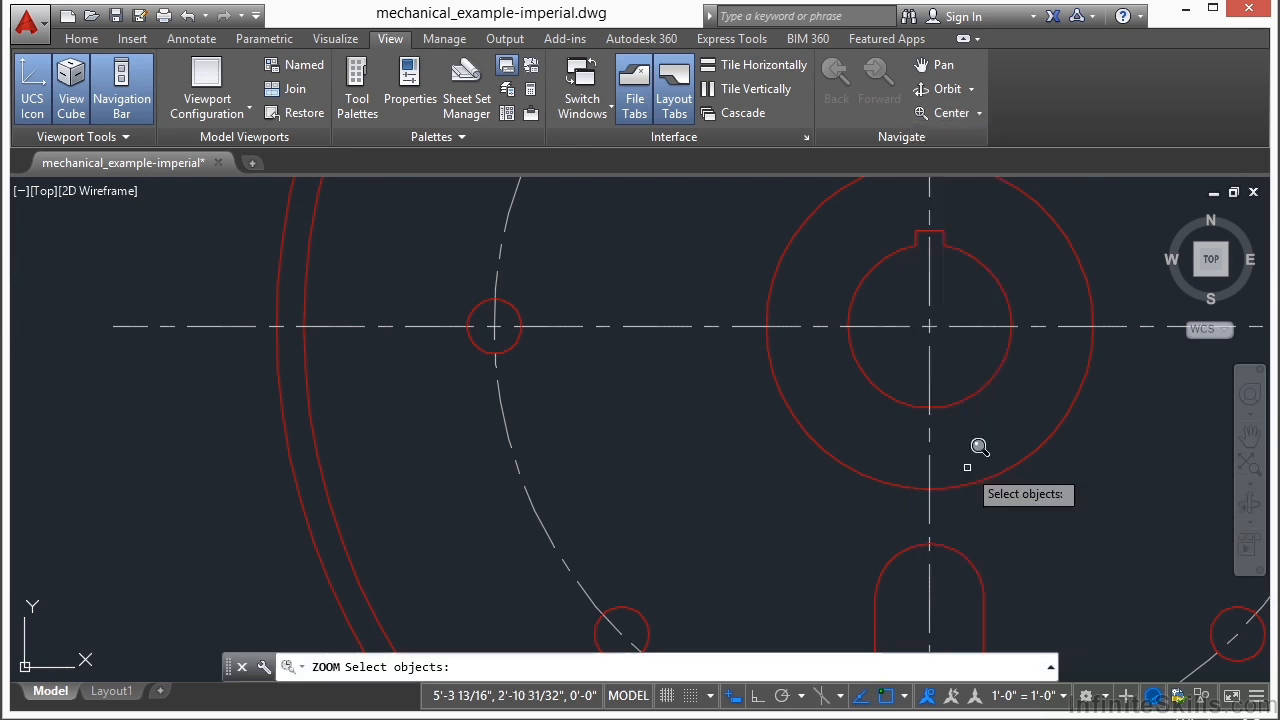
click(509, 343)
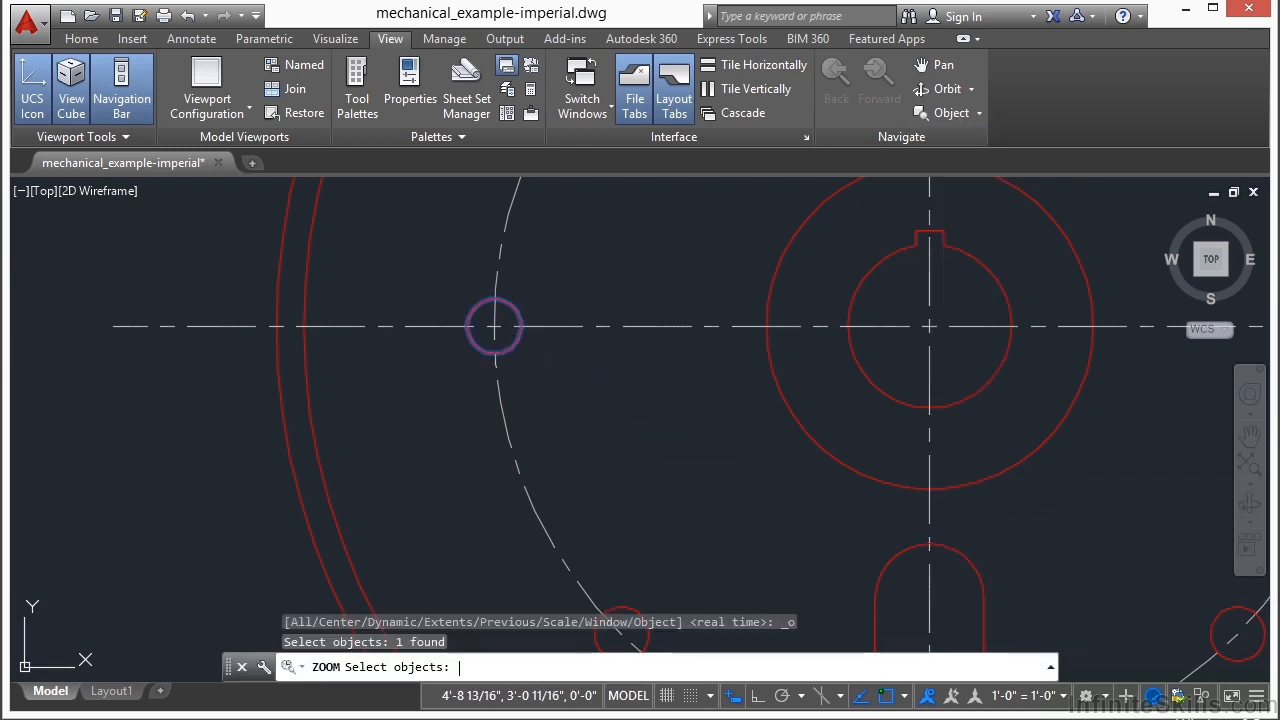
key(Return)
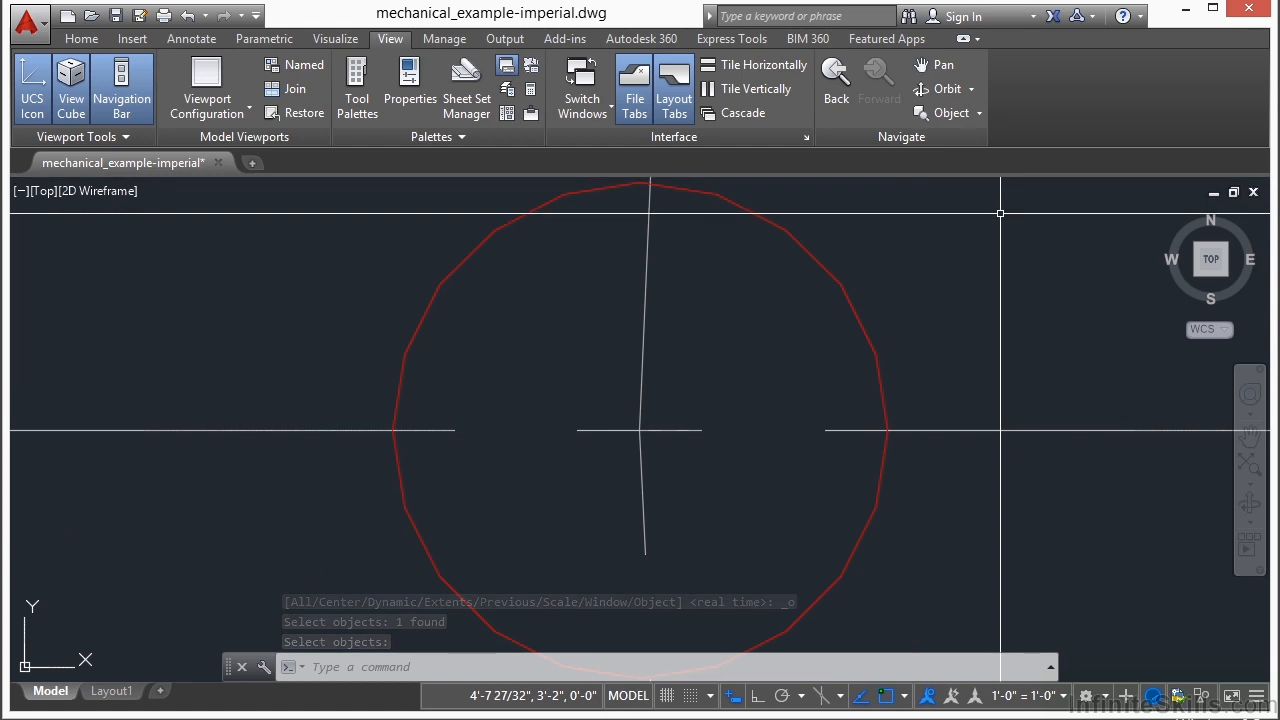
Magnify the view once with the Zoom In option and reduce it once with the Zoom Out option.
click(980, 114)
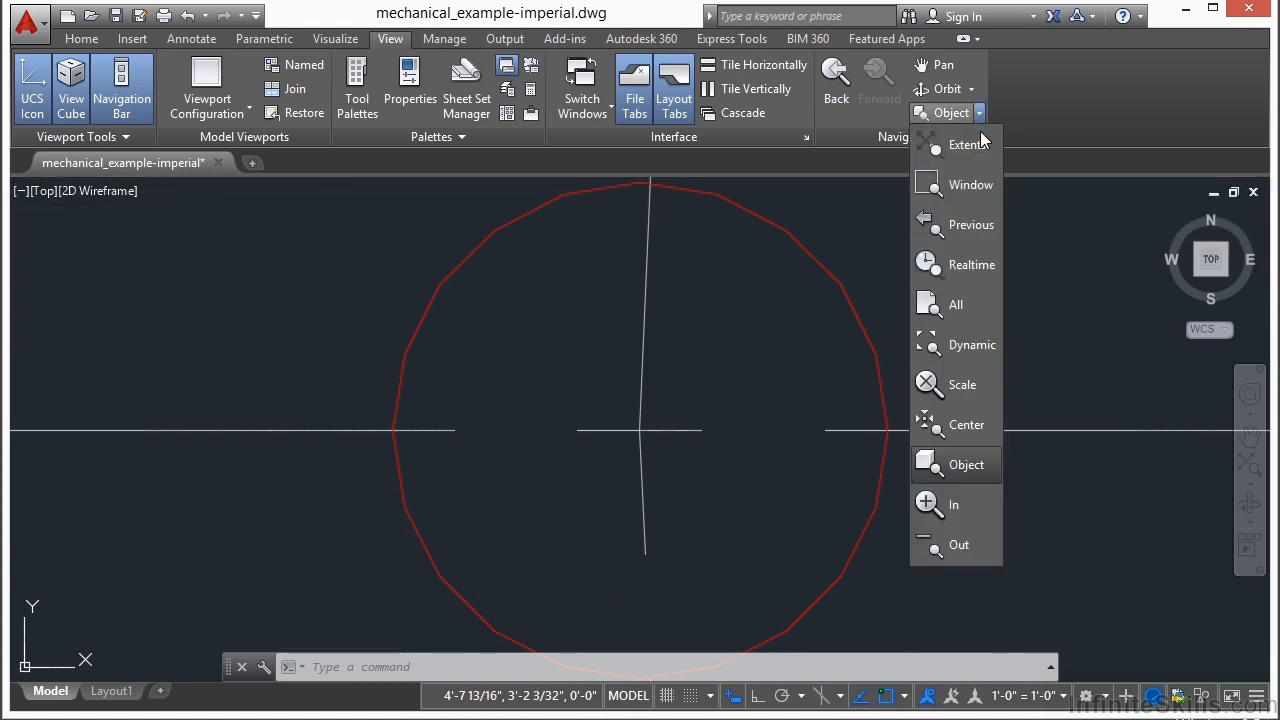
click(956, 503)
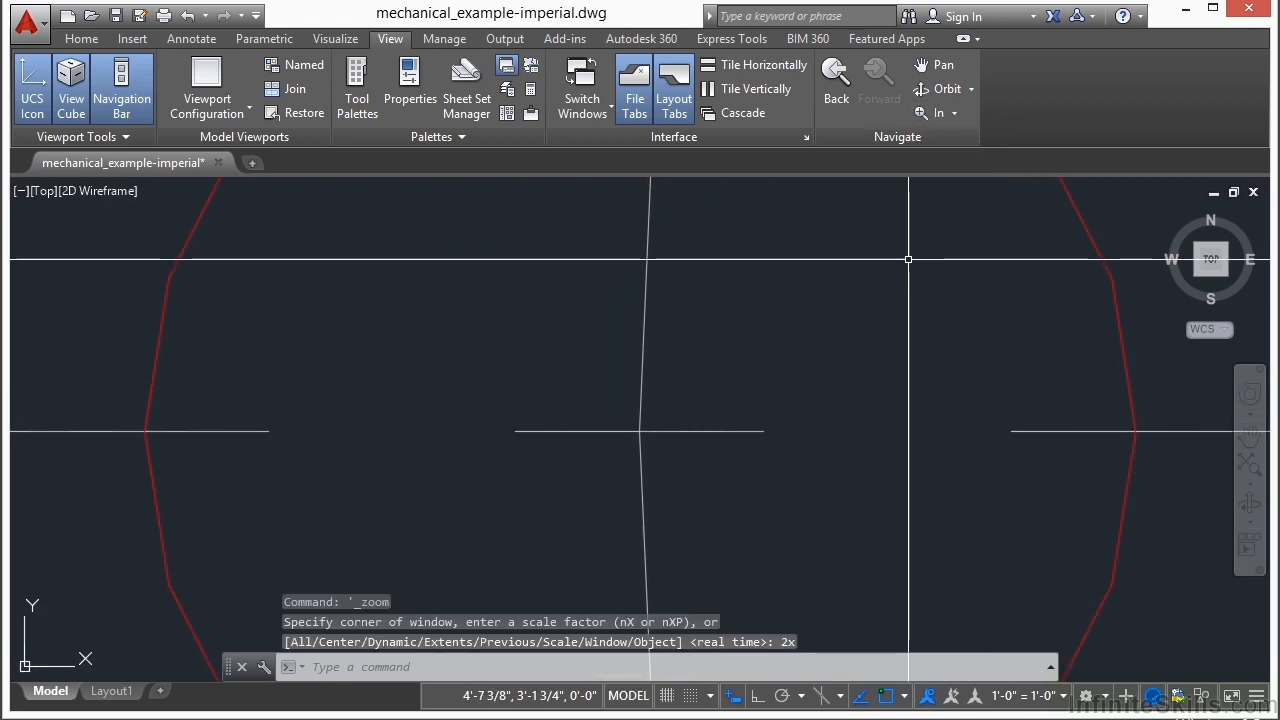
click(956, 111)
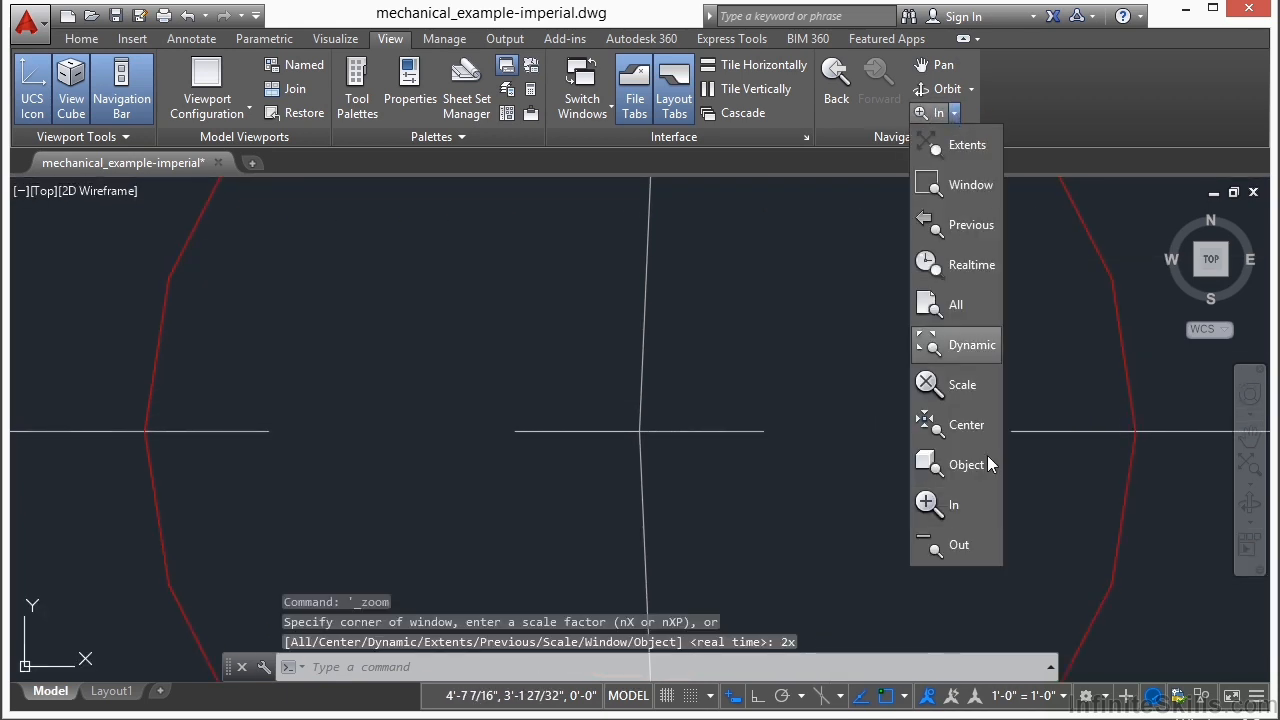
click(955, 546)
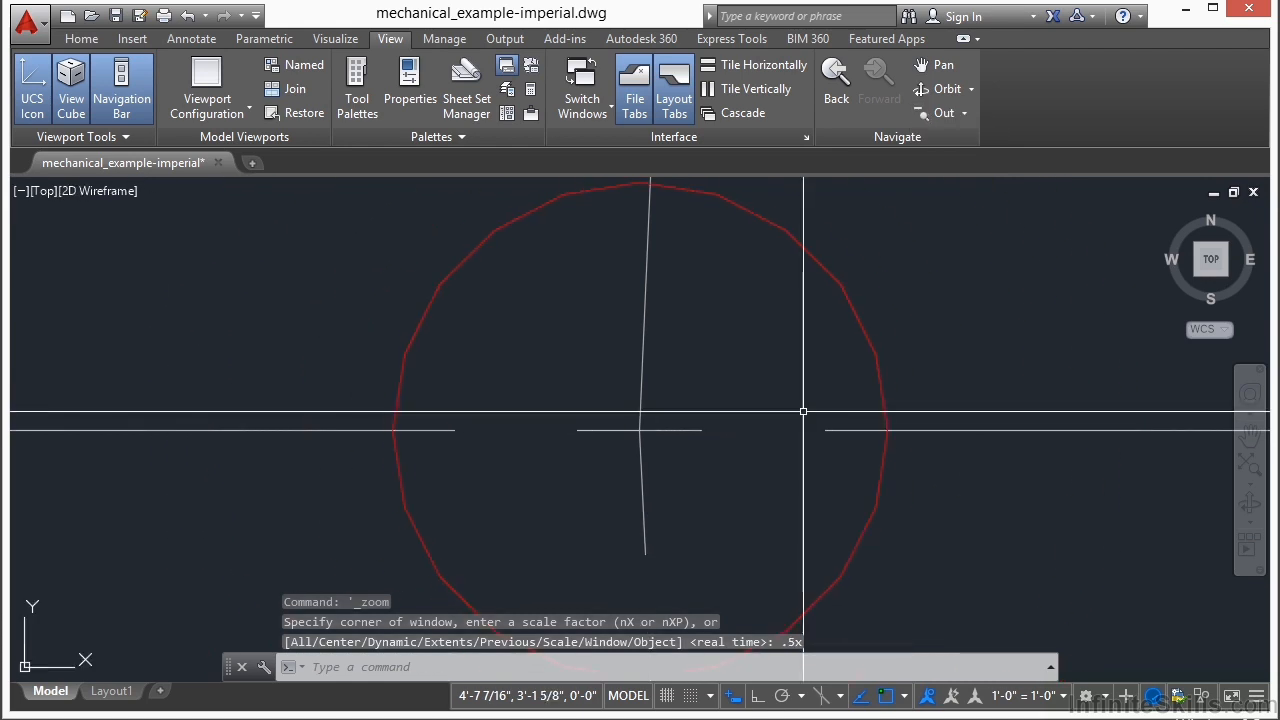
Zoom out and pan so that all three views of the part are centred on screen.
scroll(391, 371, down, 2)
scroll(785, 300, down, 2)
mouse_move(781, 311)
middle_down()
mouse_move(714, 354)
mouse_move(697, 331)
mouse_move(715, 350)
middle_up()
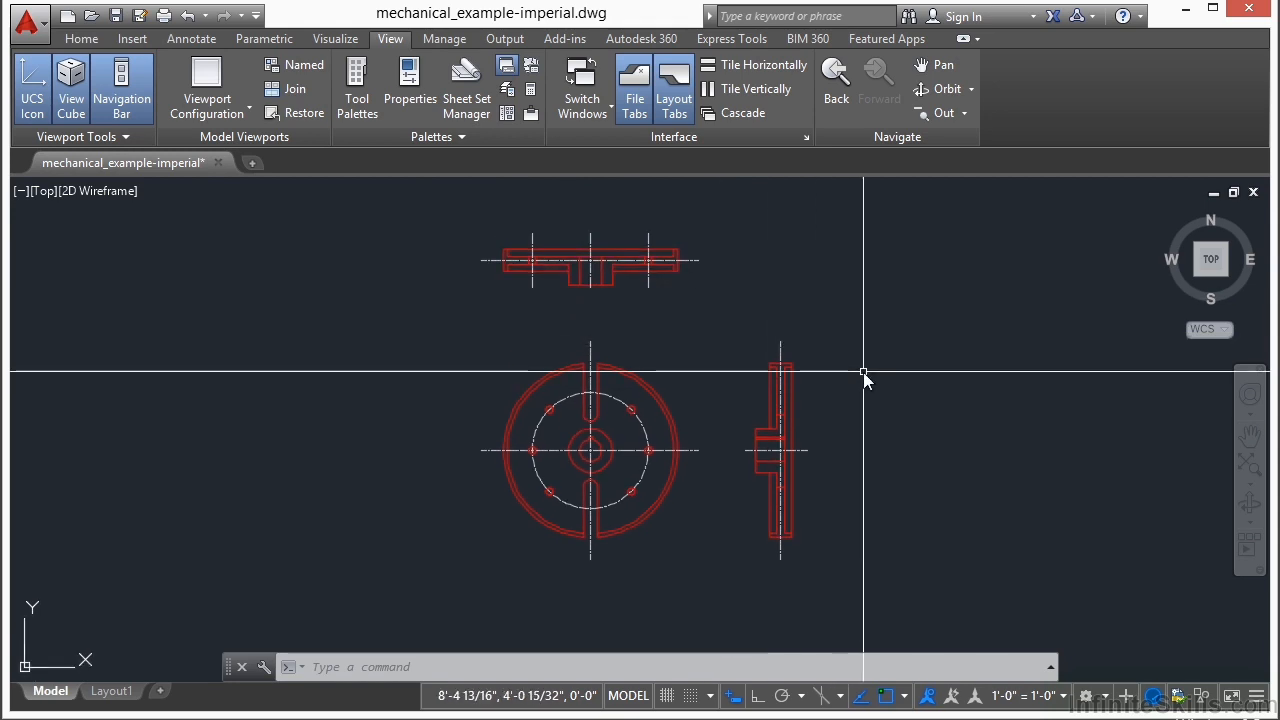
Fill the view with the outer hub circle of the disc's front view using the Zoom Object option.
text(ZOOM)
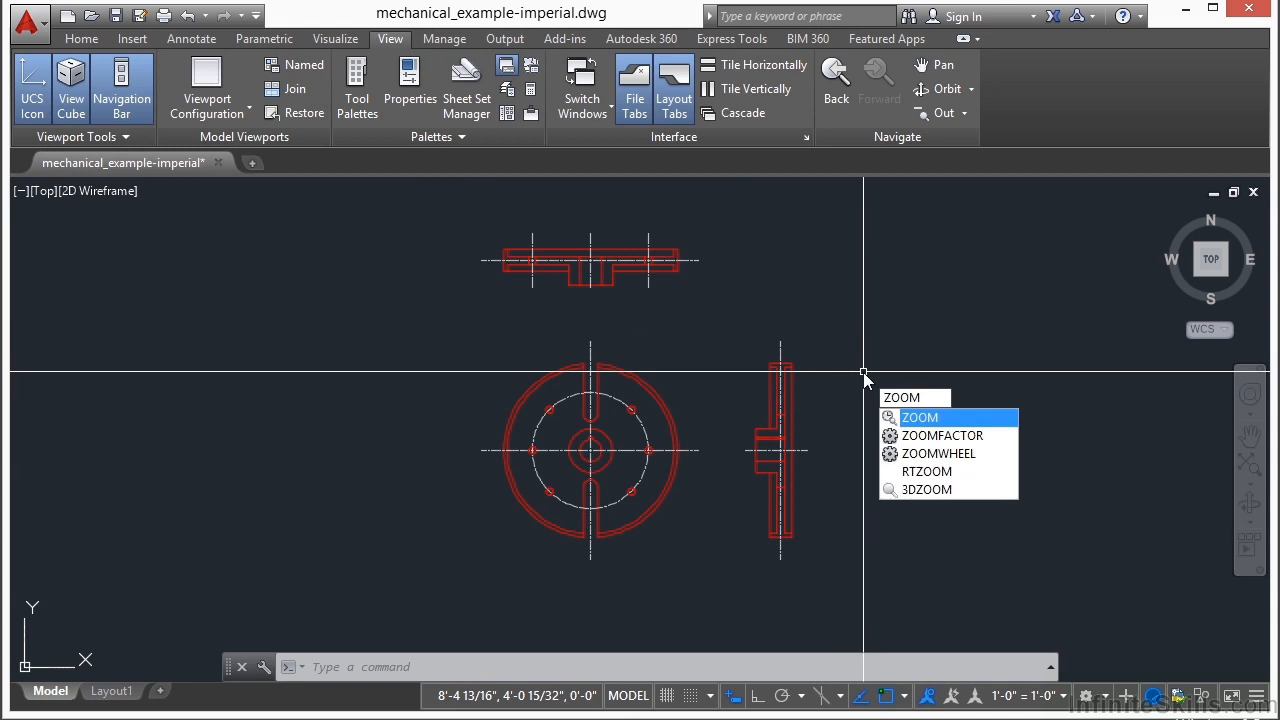
key(Return)
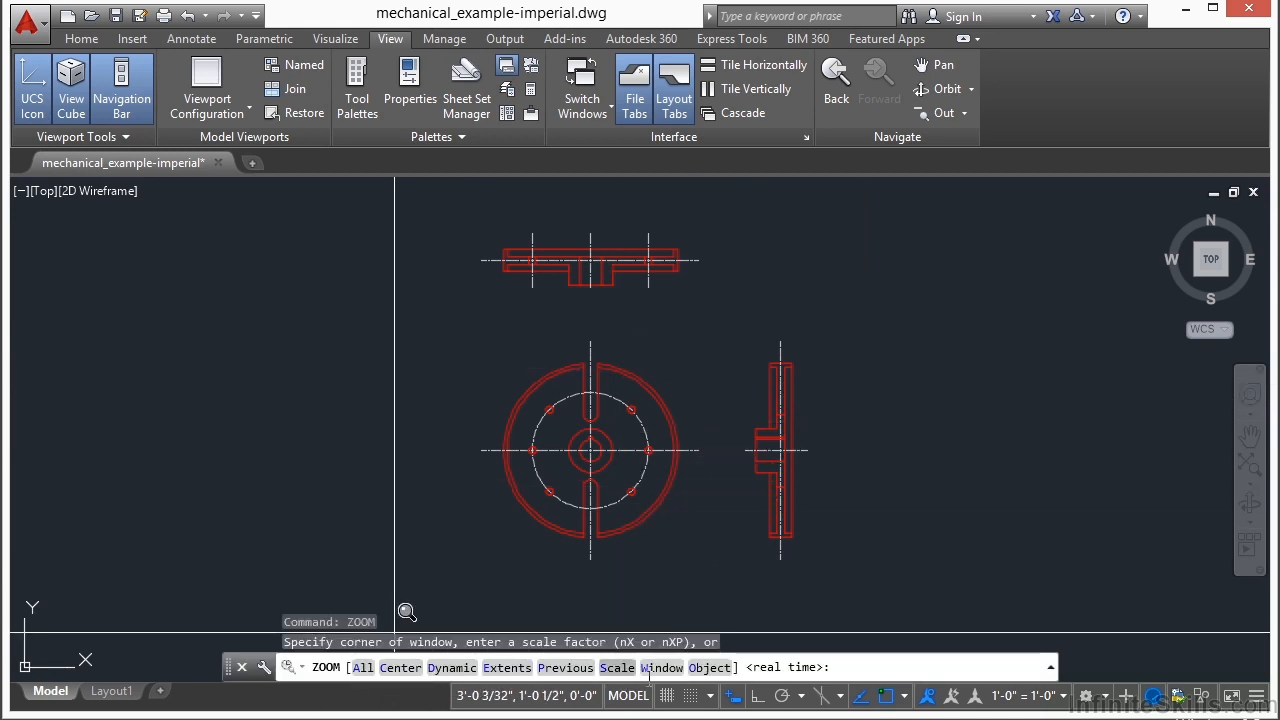
click(715, 667)
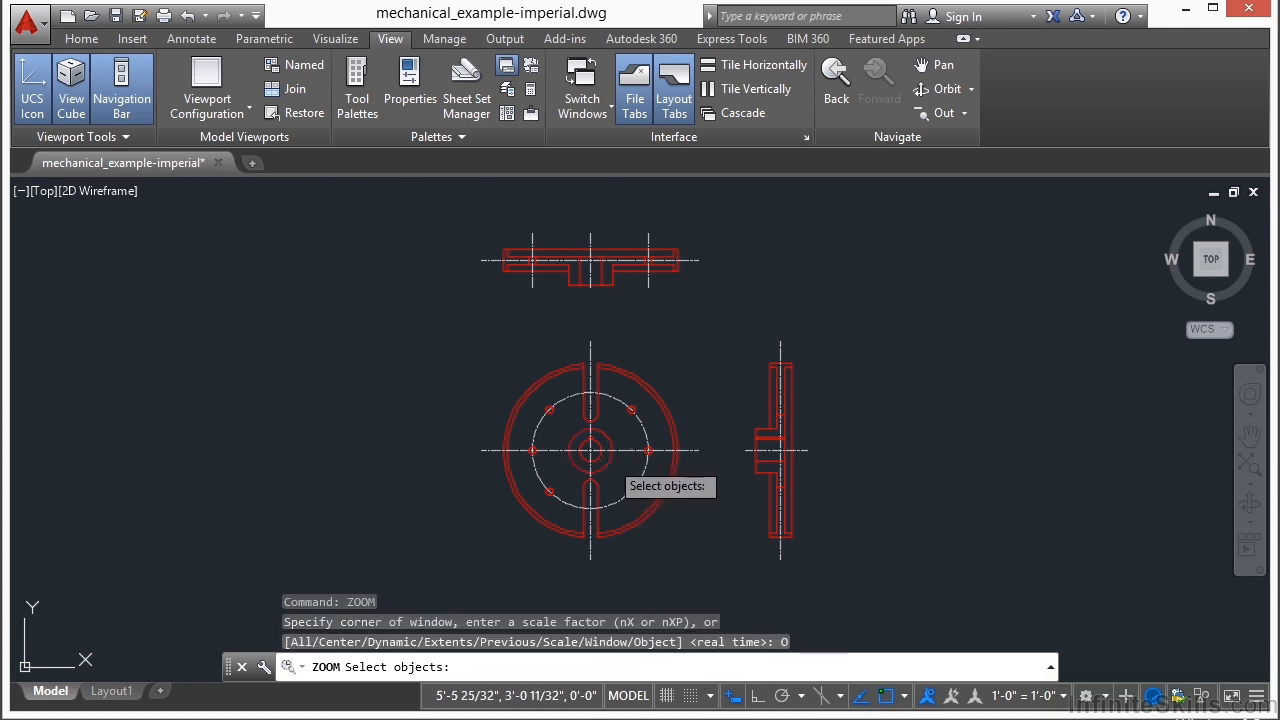
click(646, 436)
key(Return)
key(Return)
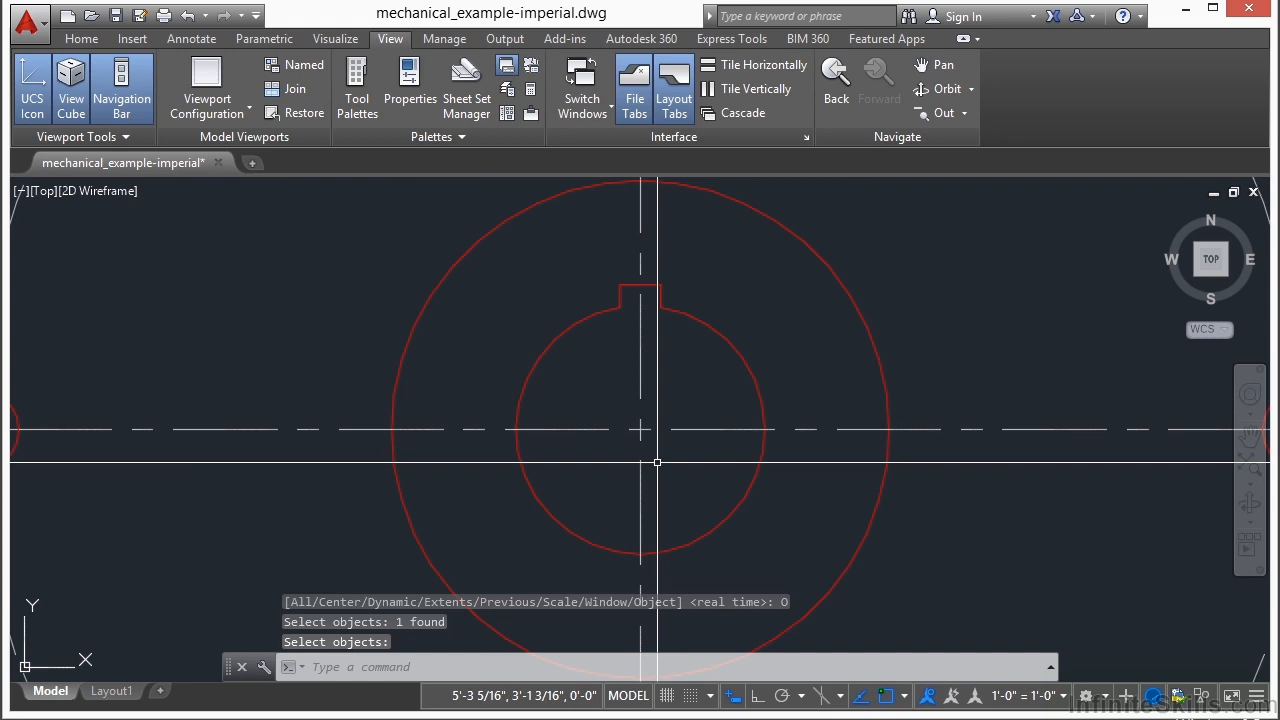
Zoom out from the hub and practise zooming in and out around different points of the disc.
scroll(552, 422, down, 3)
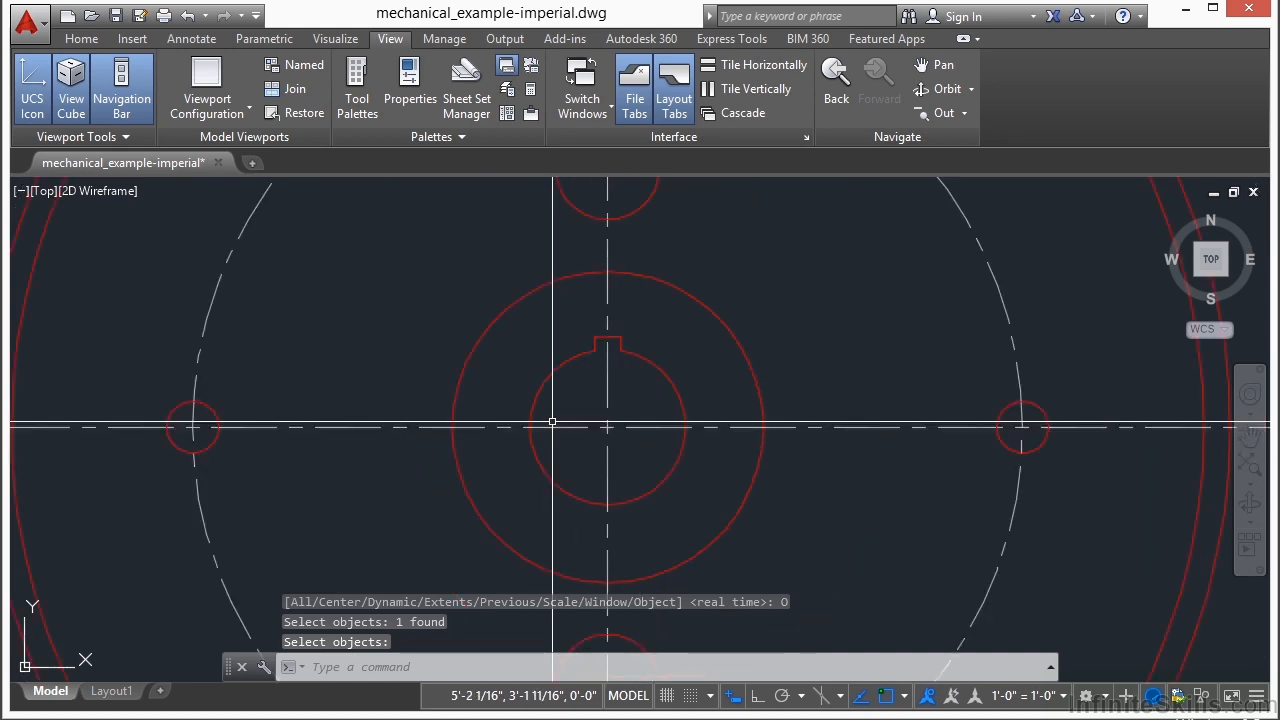
scroll(552, 422, down, 2)
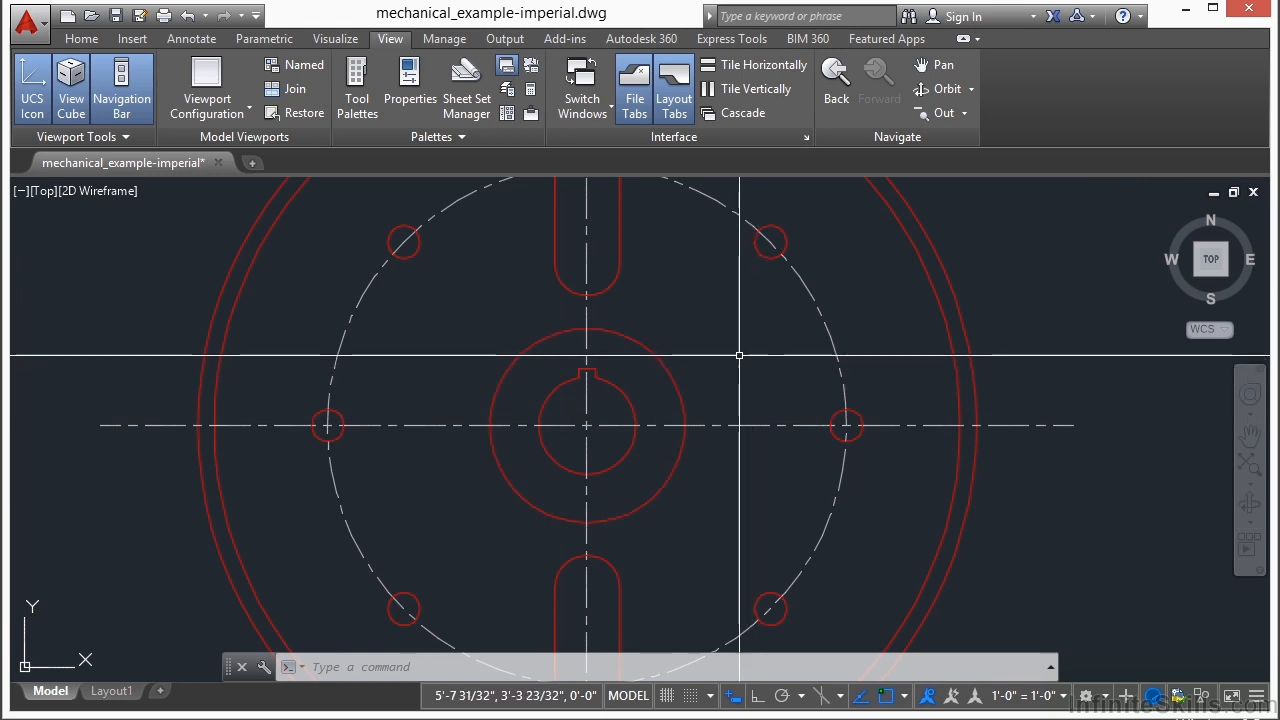
scroll(649, 357, down, 3)
scroll(651, 357, up, 3)
scroll(654, 379, down, 3)
scroll(654, 379, down, 4)
scroll(654, 377, up, 5)
scroll(656, 376, down, 5)
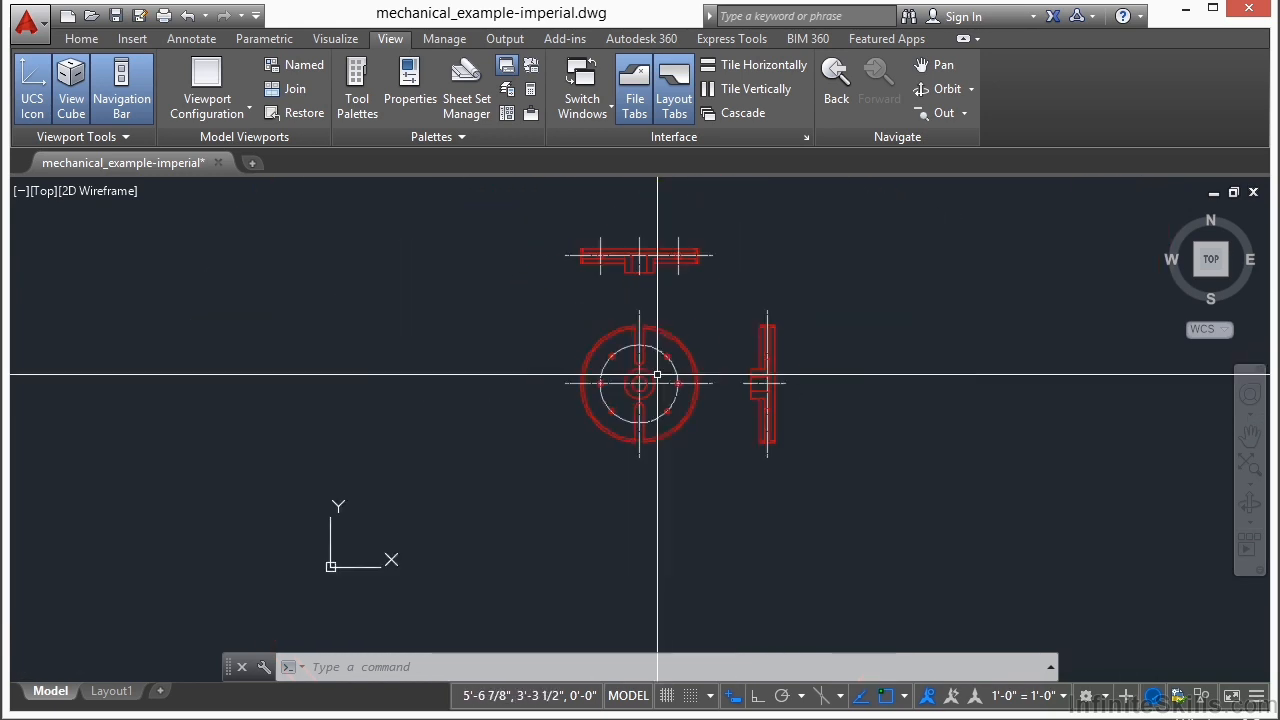
scroll(660, 360, up, 8)
scroll(575, 412, down, 8)
Magnify the drawing, pan across its details, and bring all three views of the part back on screen.
mouse_move(706, 377)
middle_down()
mouse_move(470, 380)
mouse_move(763, 366)
mouse_move(648, 369)
middle_up()
scroll(390, 446, up, 8)
middle_drag(880, 414, 140, 429)
middle_drag(685, 424, 305, 429)
scroll(652, 407, down, 5)
scroll(661, 407, down, 4)
scroll(480, 359, up, 6)
scroll(672, 408, down, 4)
mouse_move(716, 460)
middle_down()
mouse_move(667, 392)
mouse_move(648, 420)
middle_up()
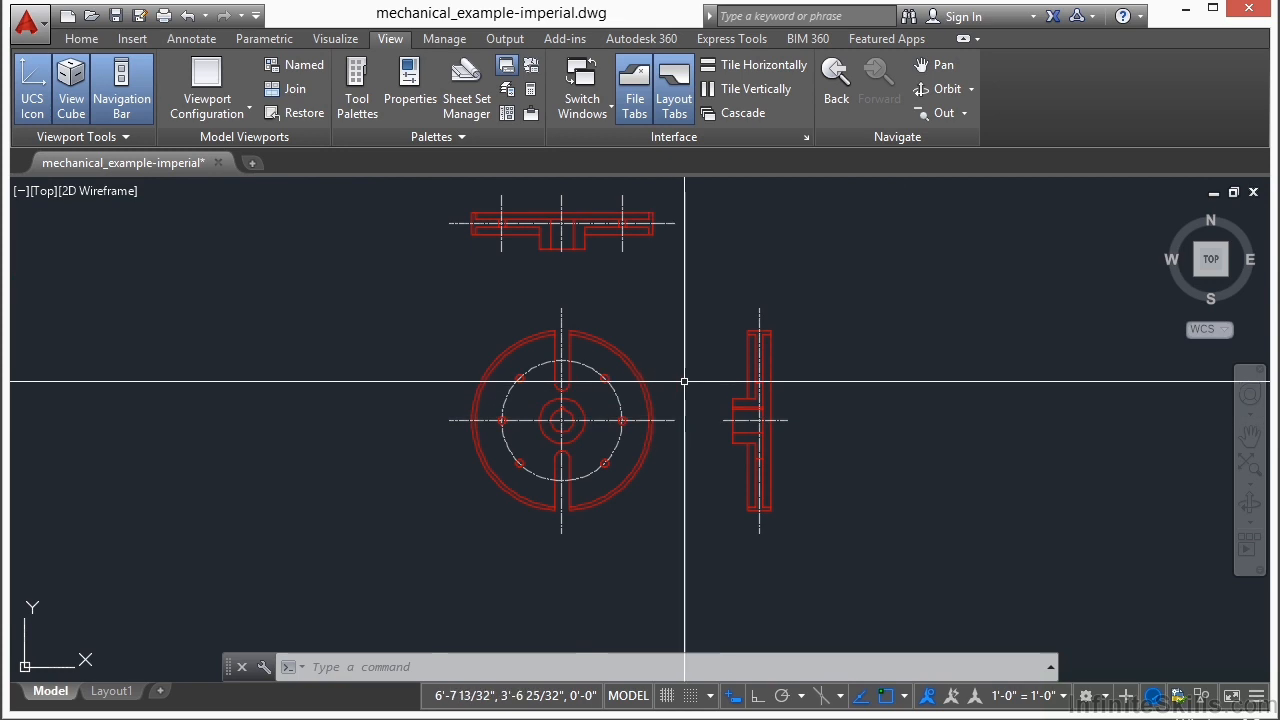
Magnify the upper slot of the disc's front view with a Zoom Window around it.
click(964, 113)
click(970, 185)
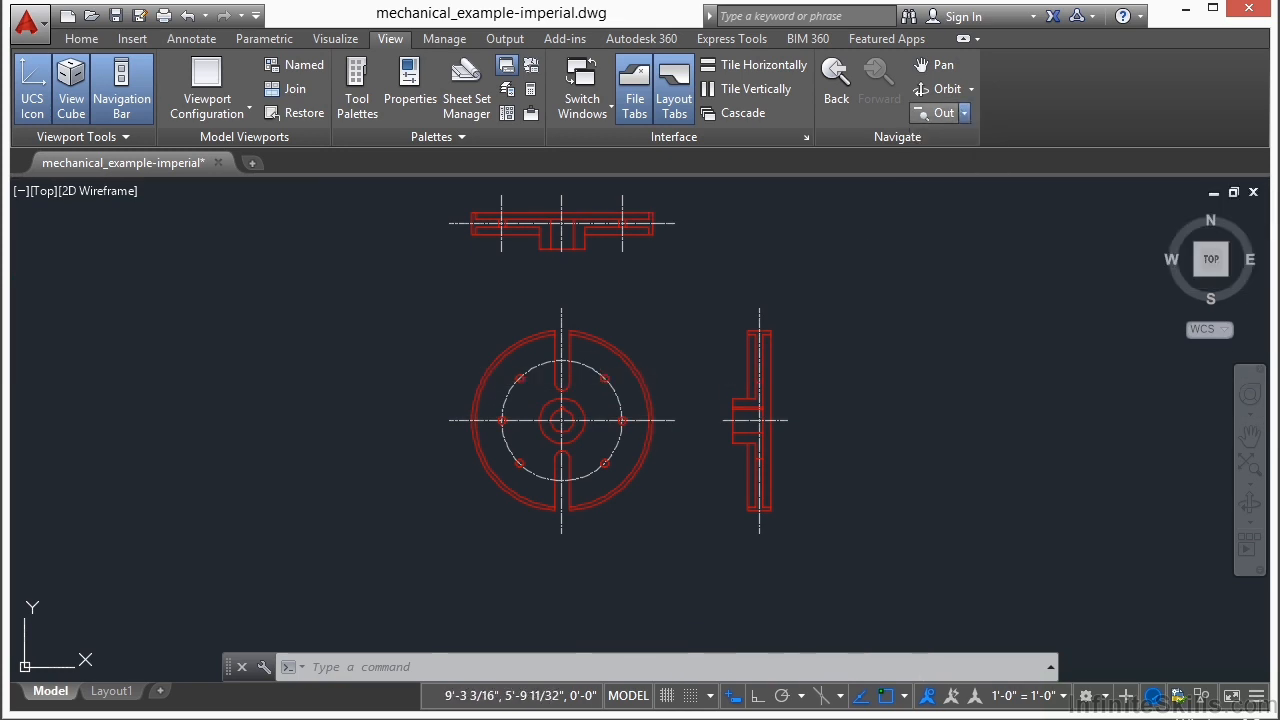
click(649, 302)
click(515, 420)
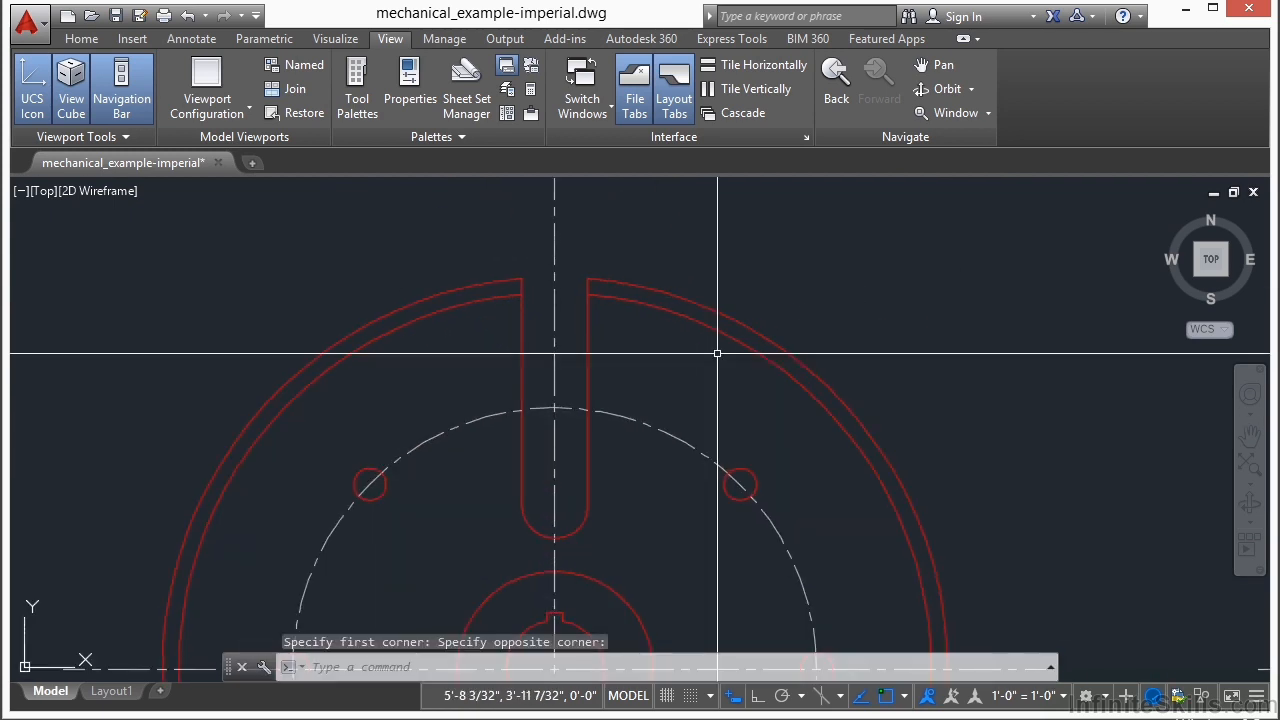
Repeat the zoom with the Window option around the open upper end of the slot.
key(Return)
text(w)
key(Return)
click(658, 230)
click(439, 380)
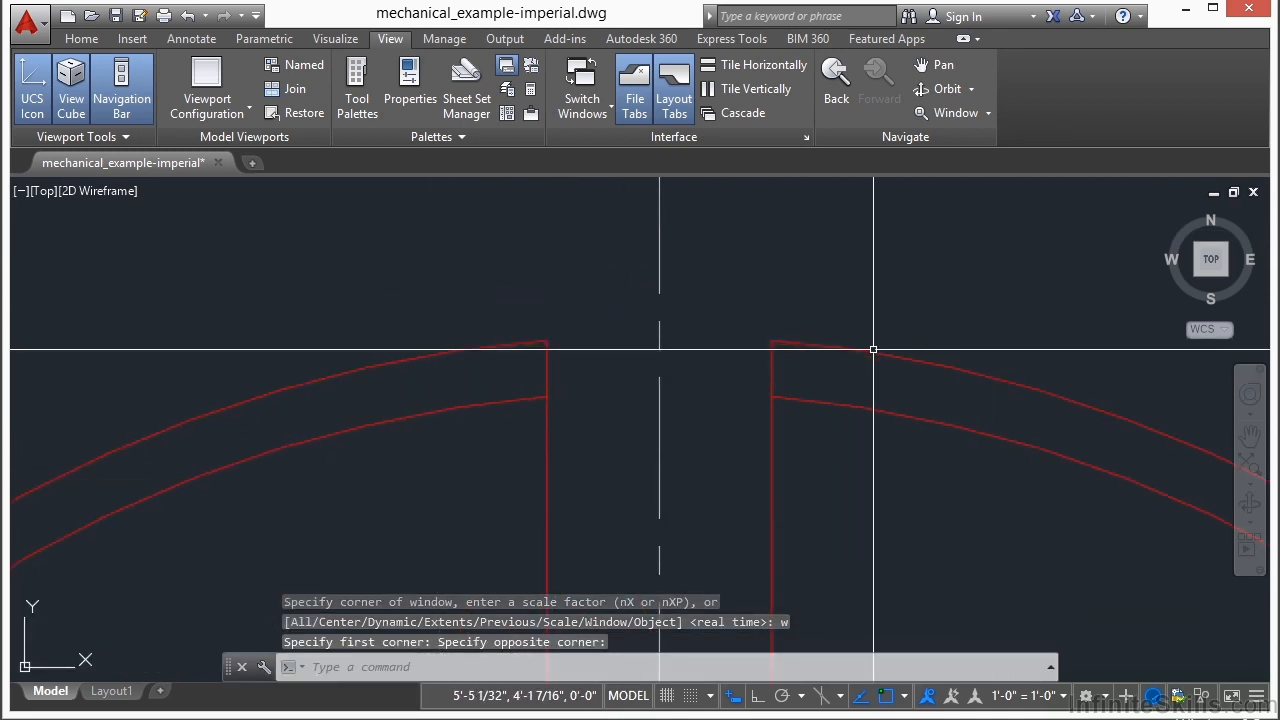
Zoom to the drawing's extents, pan and magnify the view slightly, and zoom to the extents again.
middle_click(700, 297)
middle_click(700, 297)
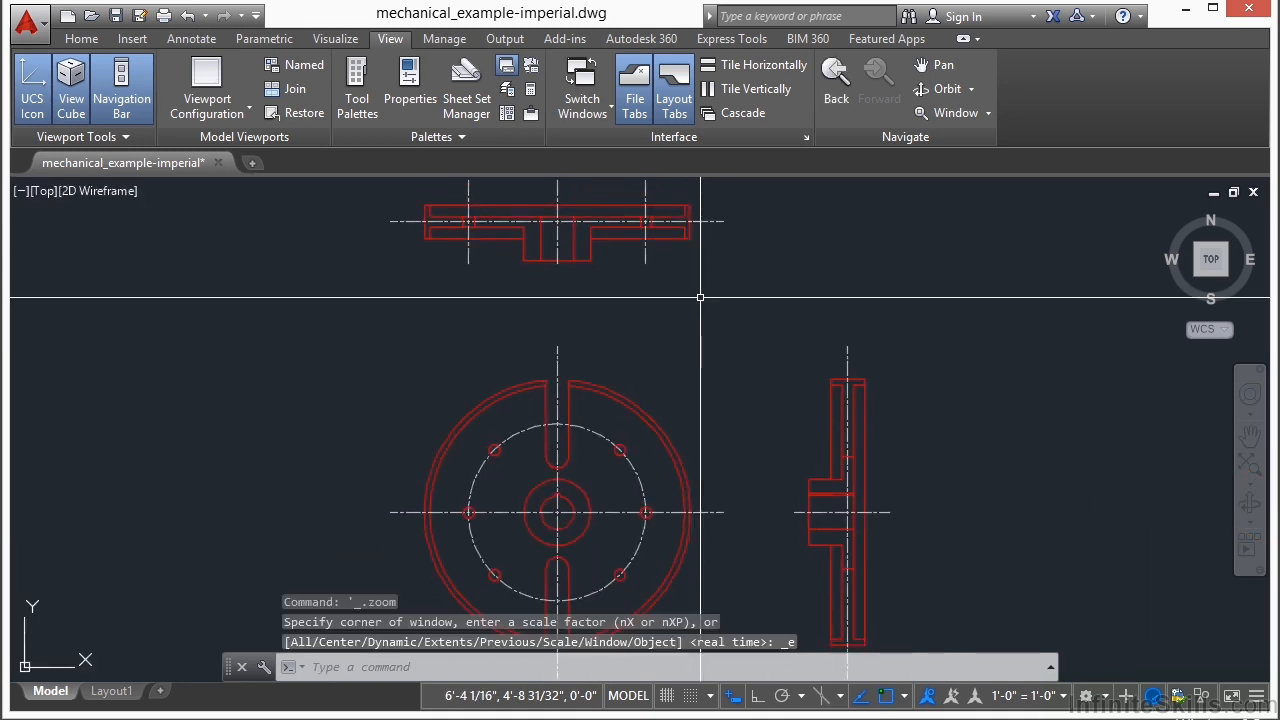
middle_drag(630, 348, 671, 341)
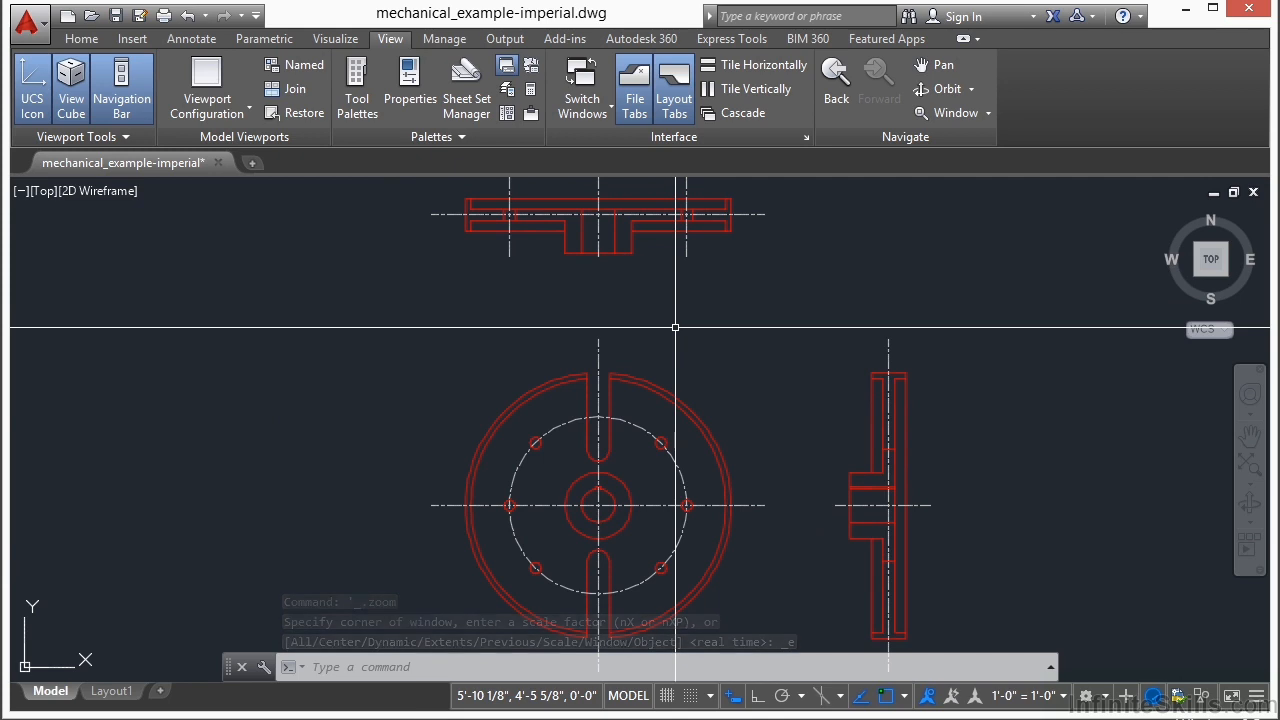
scroll(676, 327, up, 2)
middle_click(674, 331)
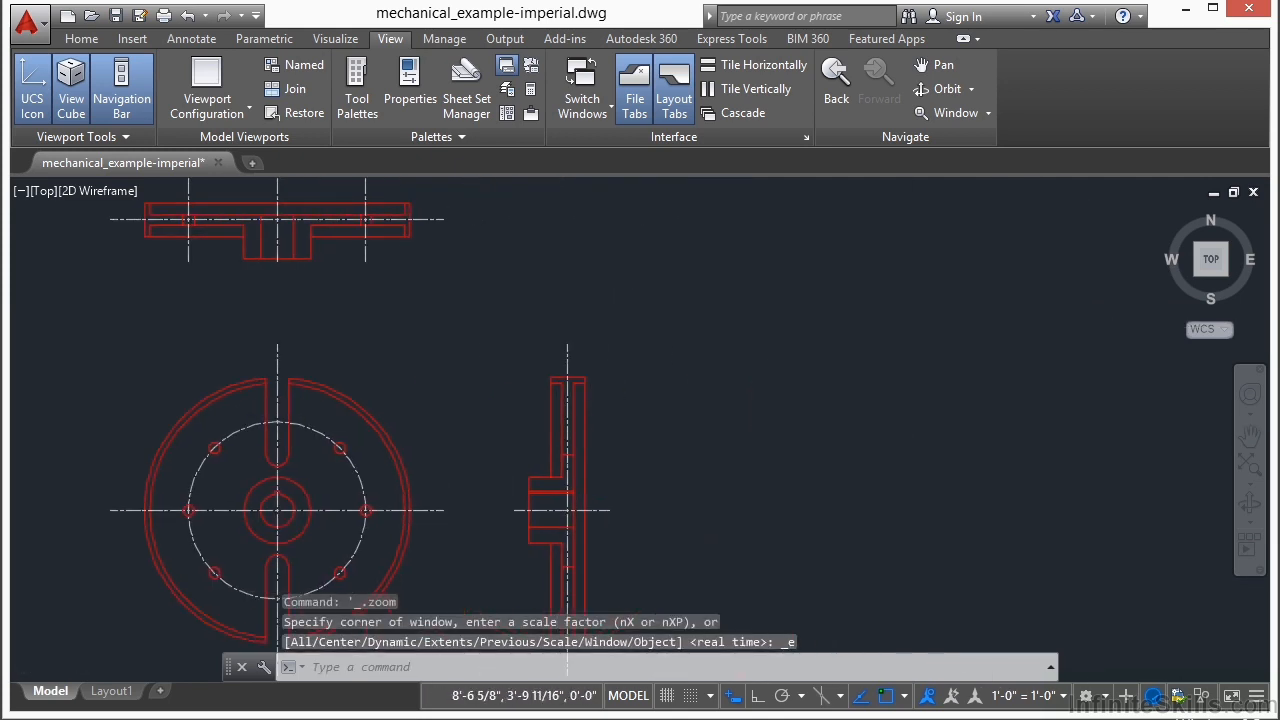
Zoom in on the upper end of the side view and frame it more closely with a Zoom Window.
scroll(593, 407, up, 8)
scroll(552, 316, up, 2)
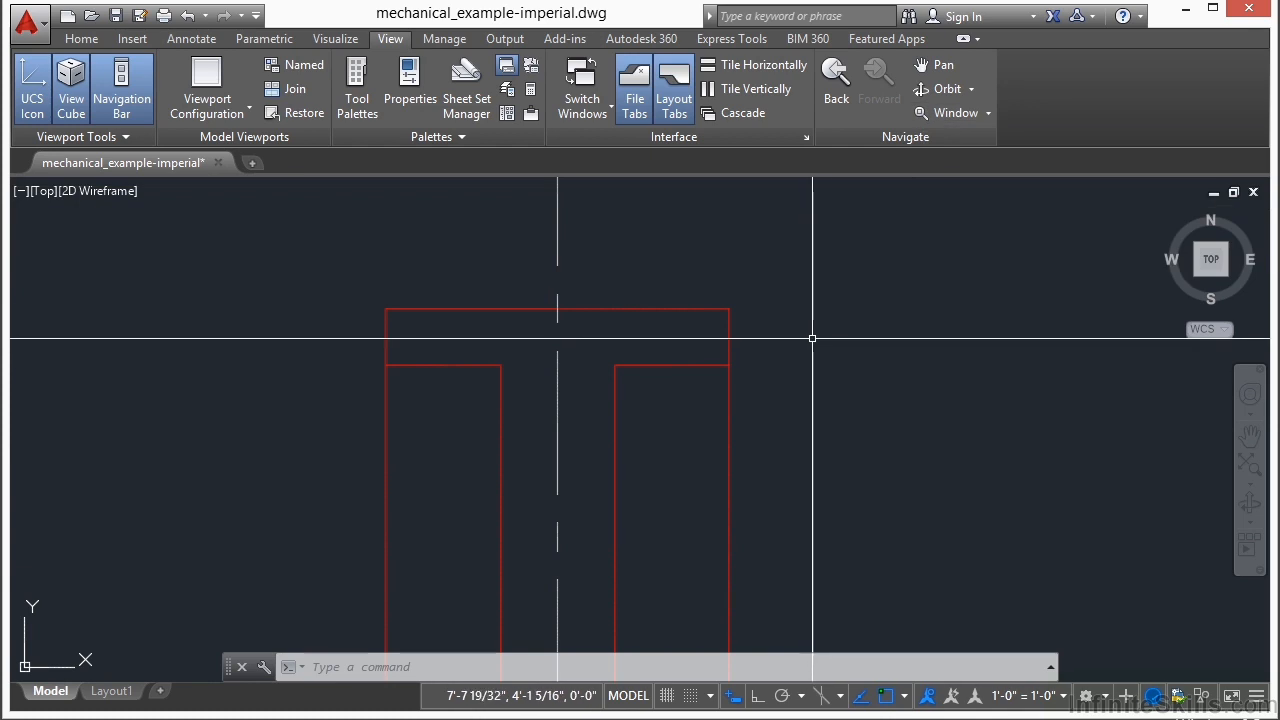
text(Z)
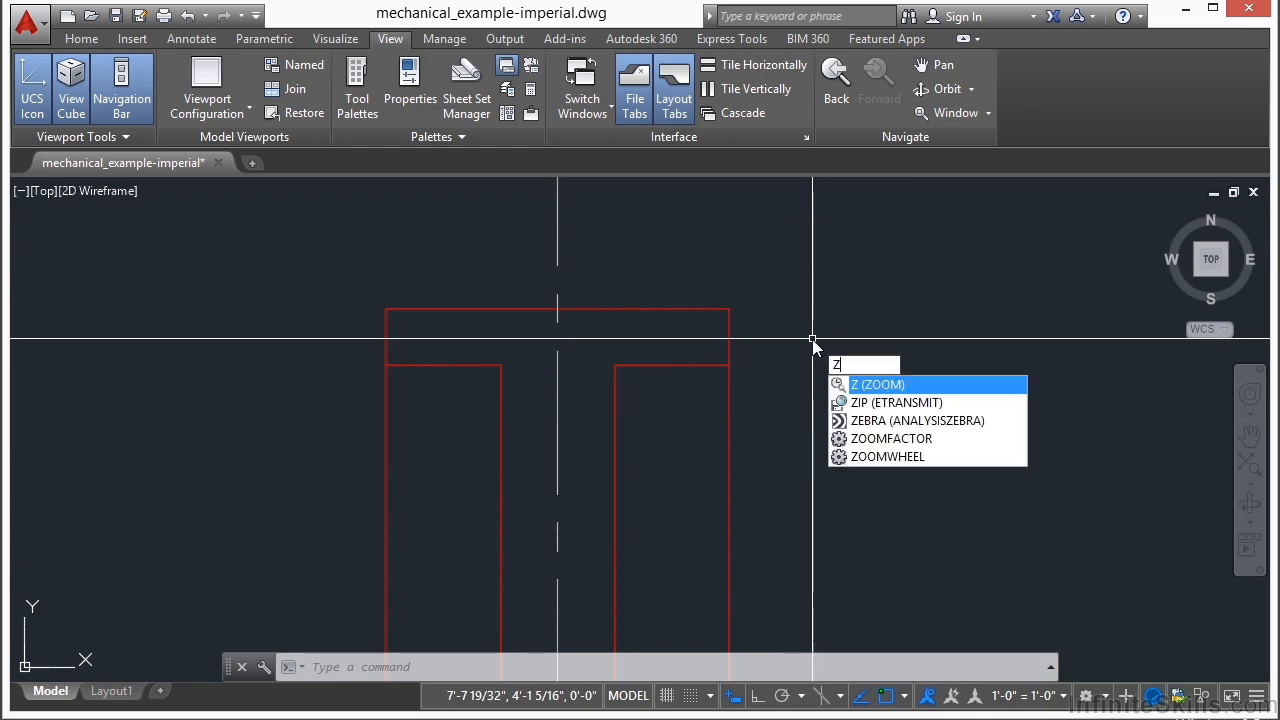
key(Return)
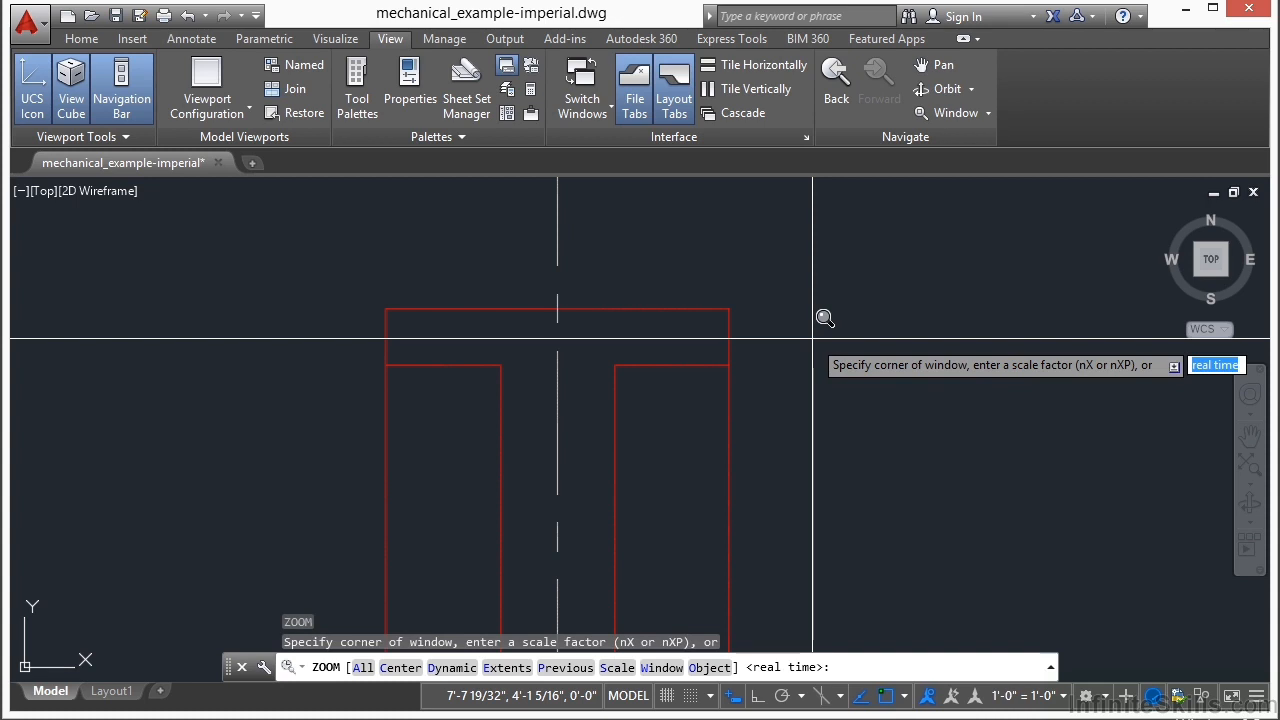
text(w)
key(Return)
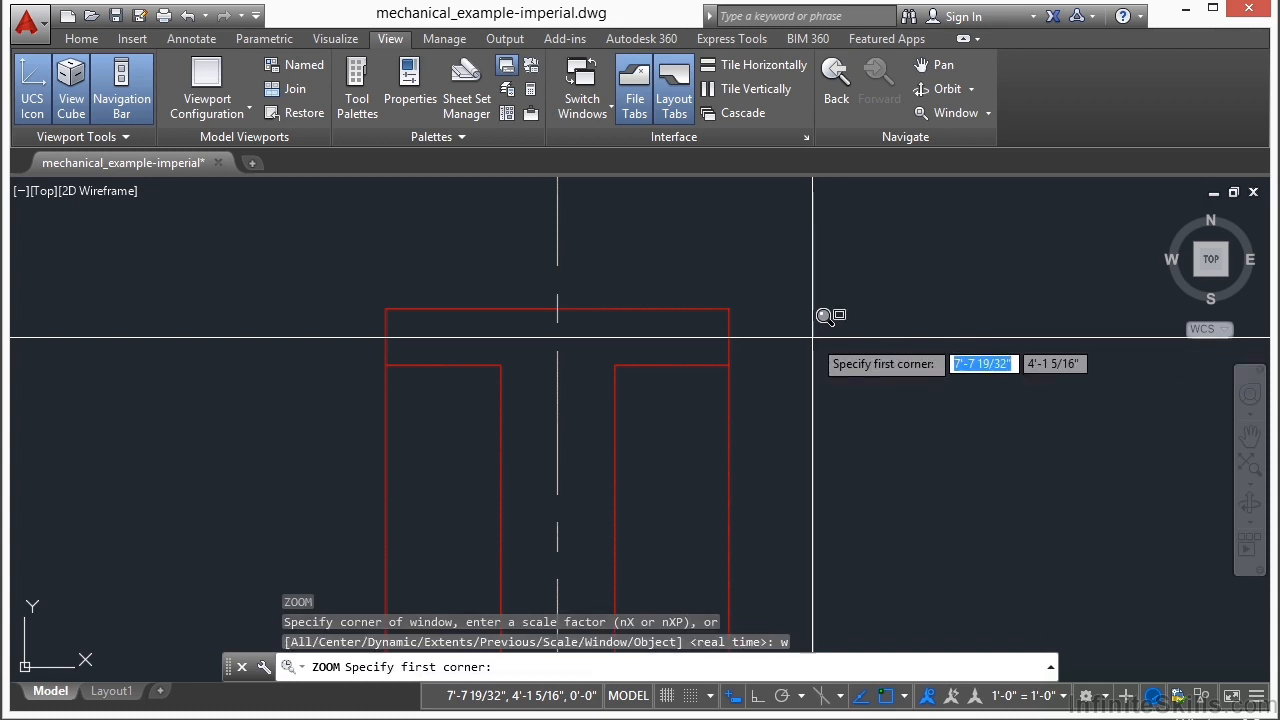
click(785, 270)
click(474, 426)
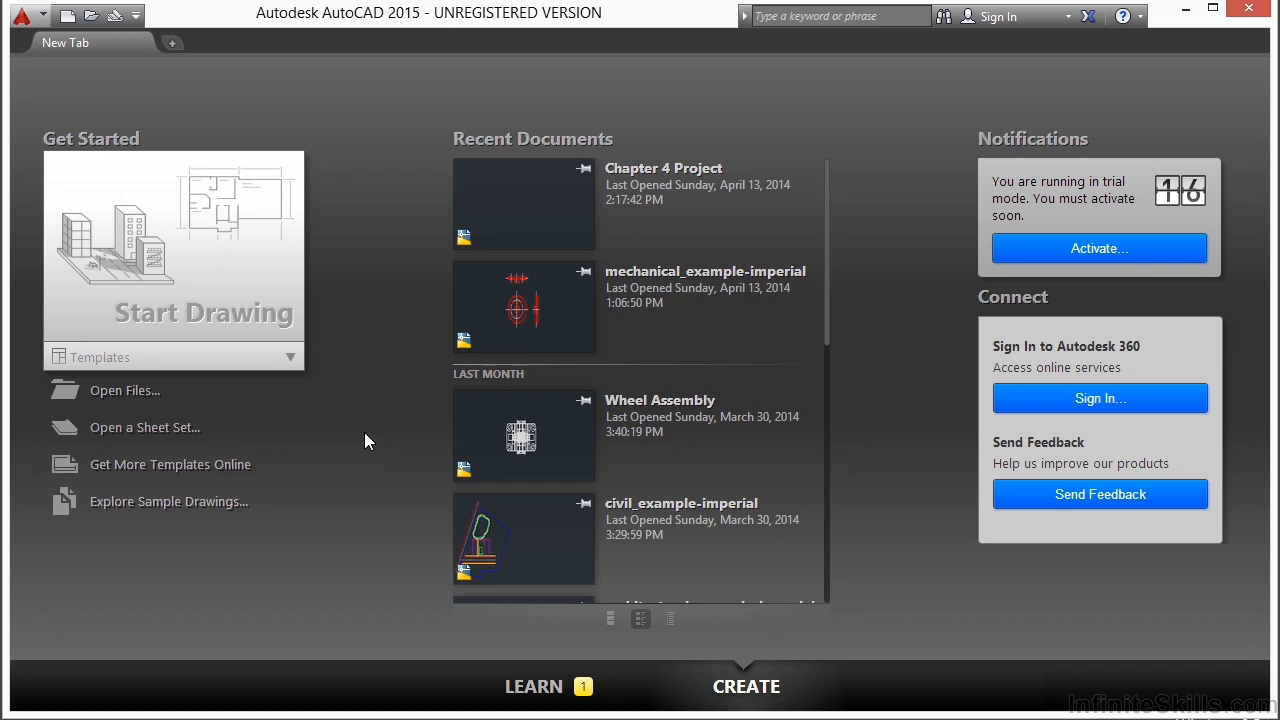
Open a new tab and create a new drawing from a template.
click(172, 45)
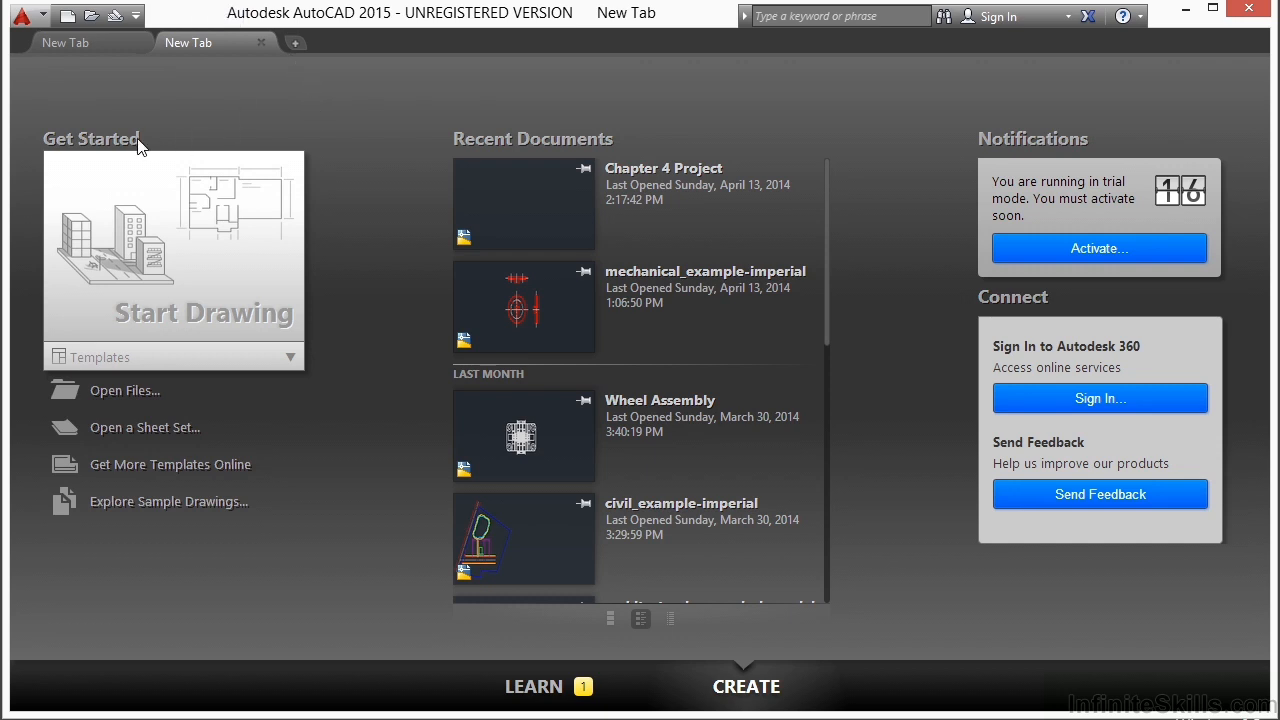
click(120, 362)
click(143, 436)
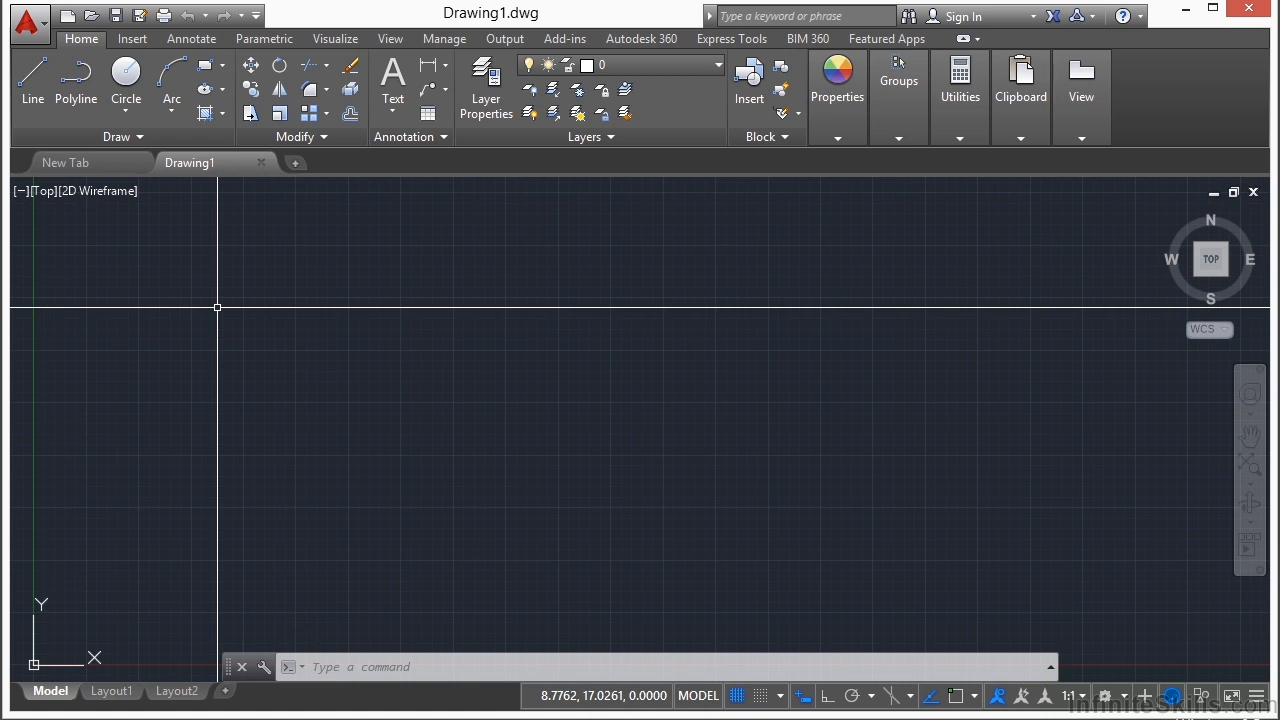
Start saving the drawing and browse to the Google Drive folder Infinite Skills\AutoCAD 2015 Beginers\Projects\04.
click(34, 34)
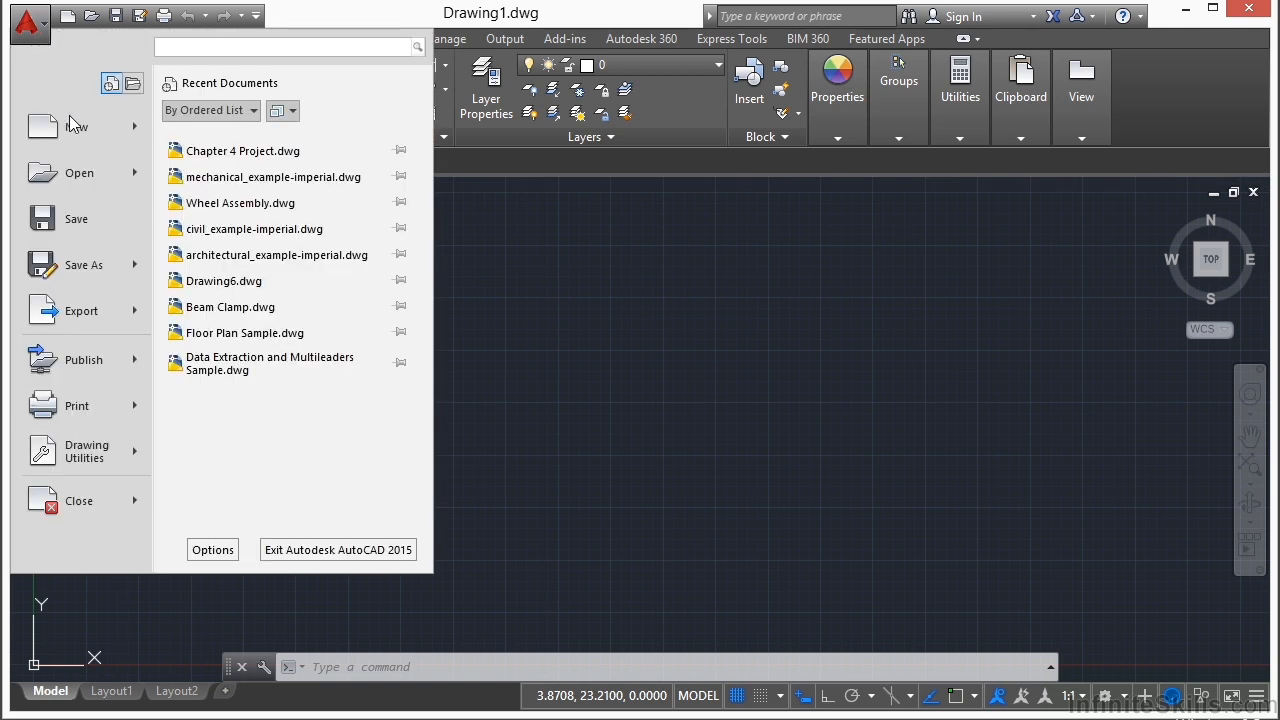
click(73, 220)
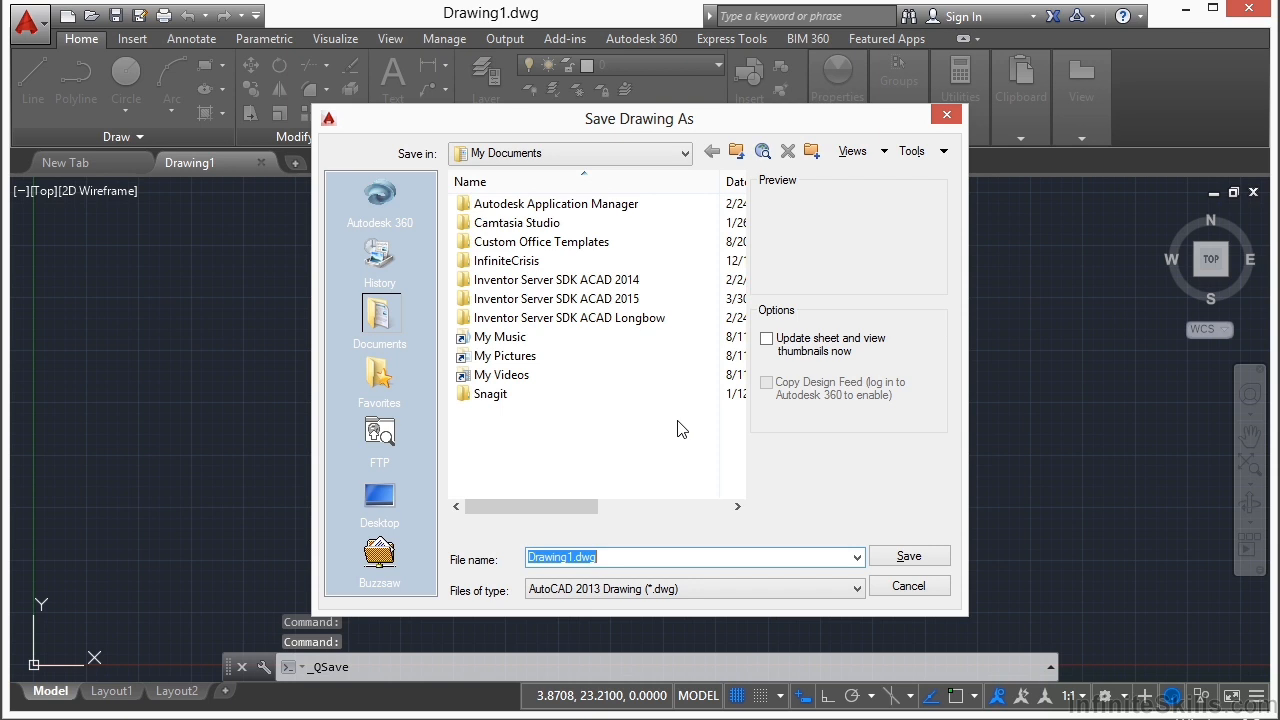
click(686, 156)
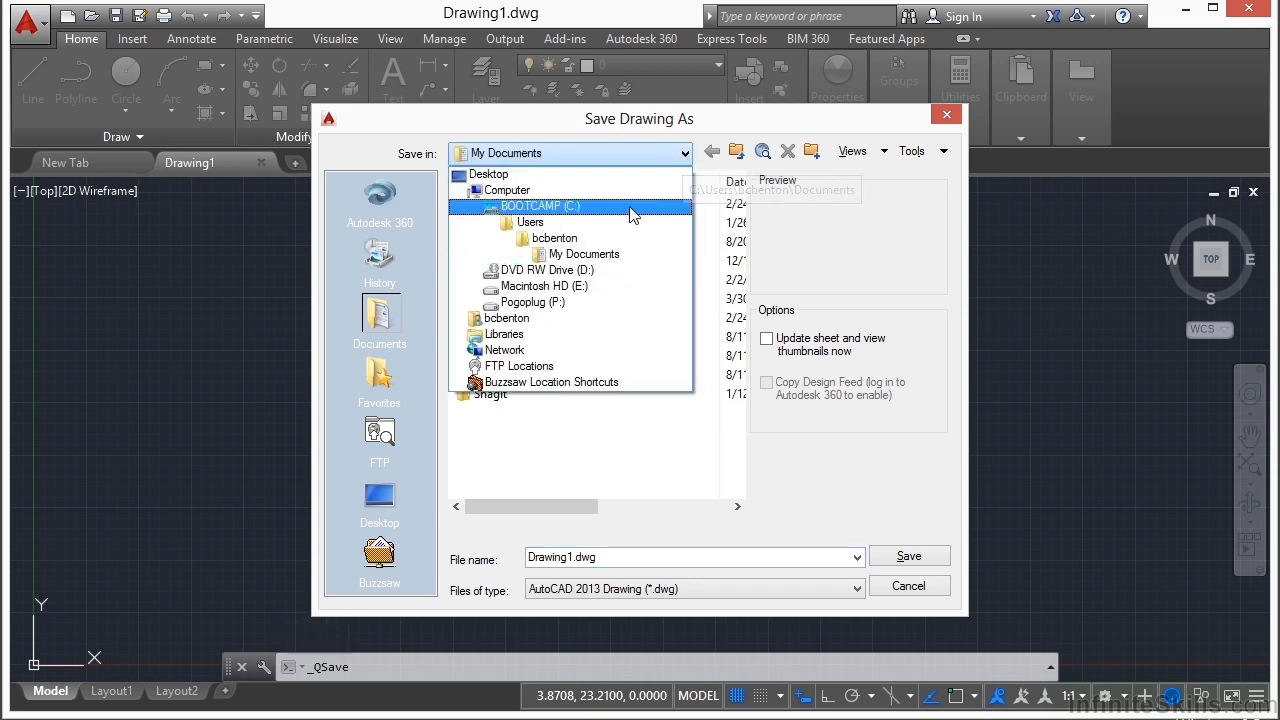
click(558, 240)
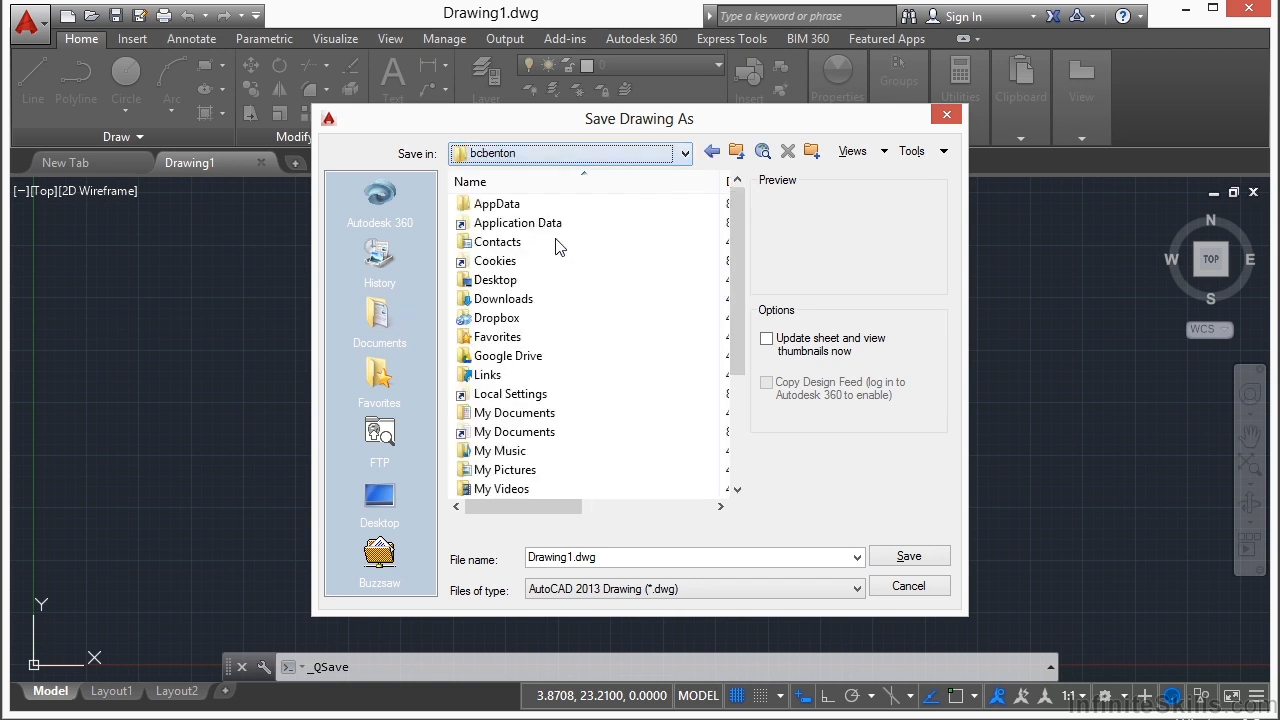
double_click(512, 357)
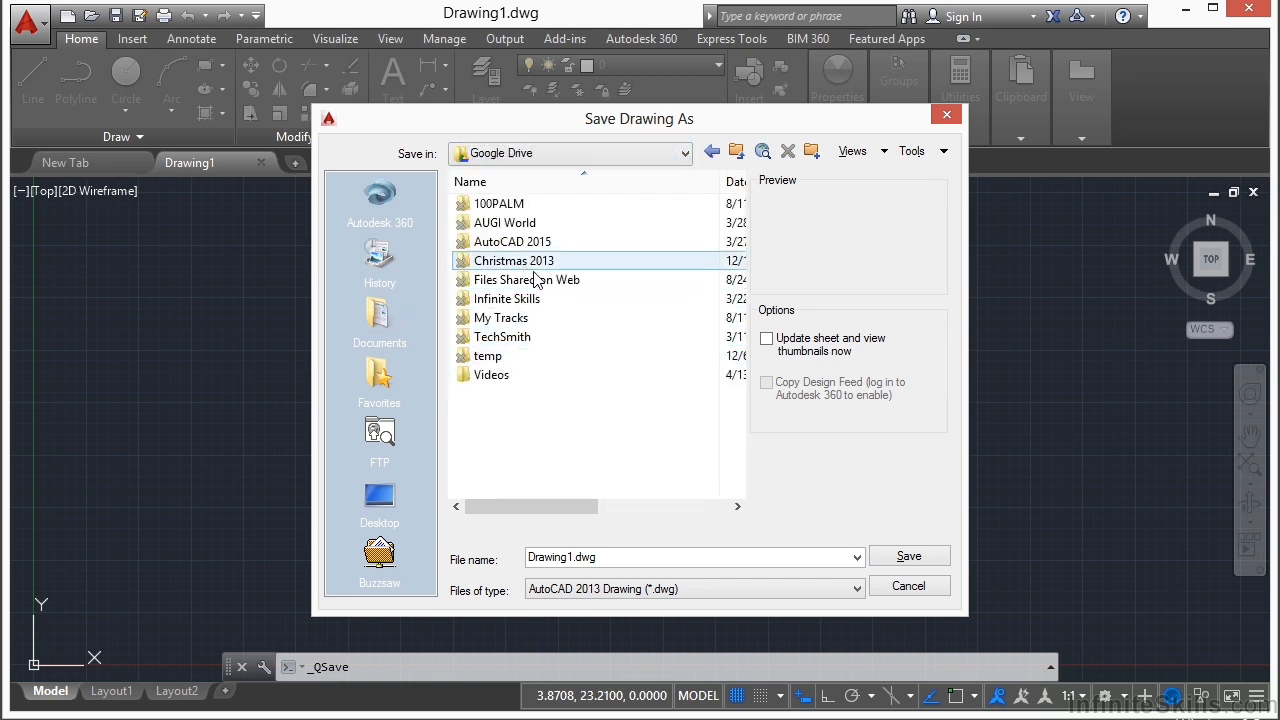
double_click(530, 306)
double_click(544, 212)
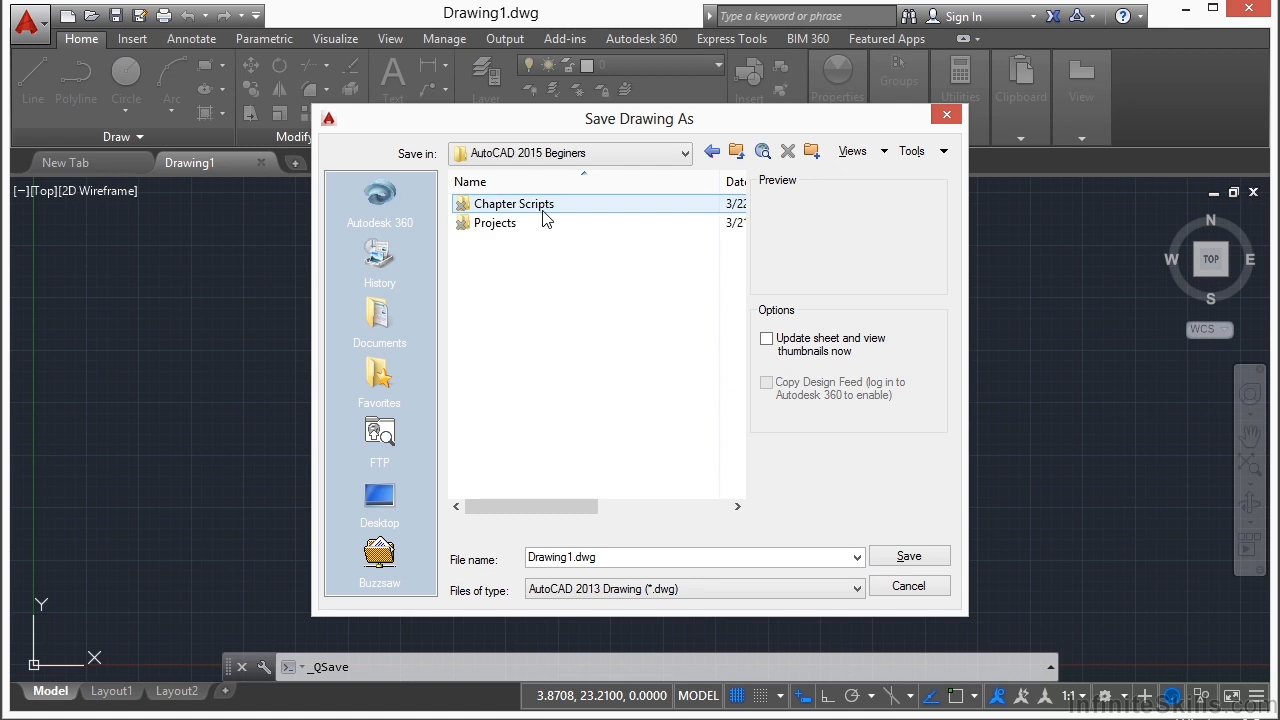
double_click(518, 225)
double_click(490, 228)
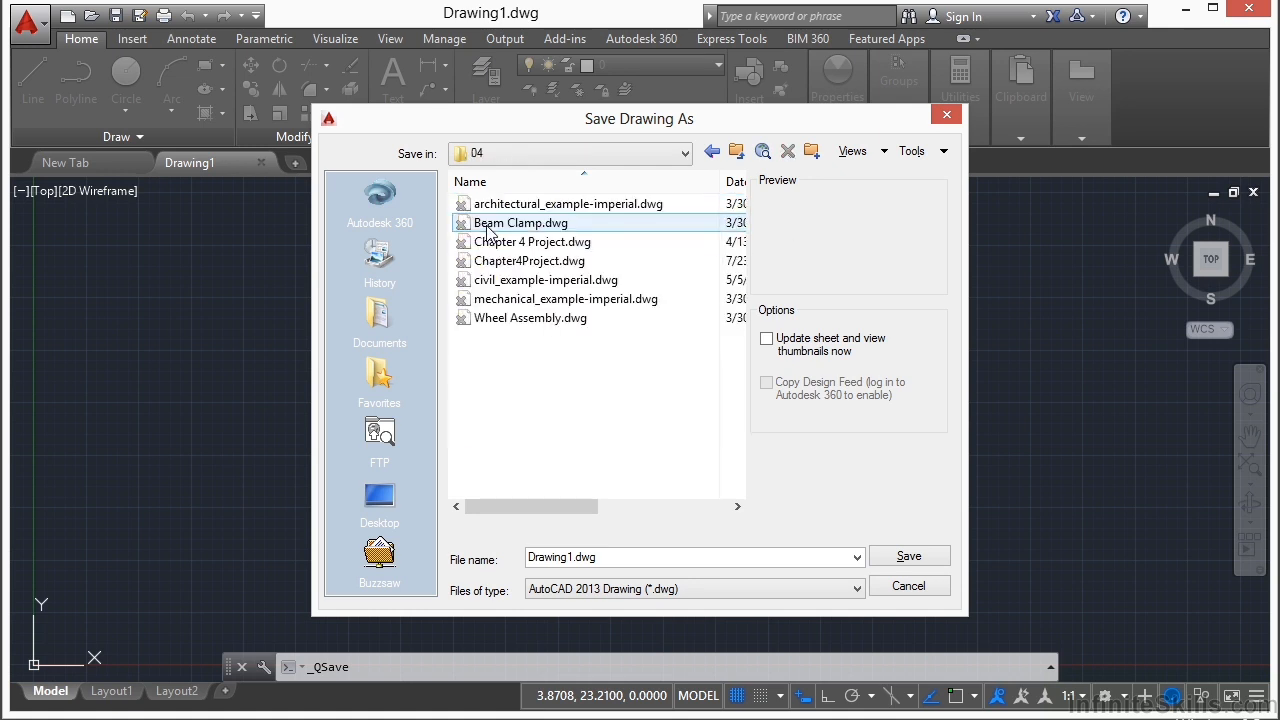
Save the drawing as Chapter 4 Project.dwg, replacing the existing file of that name.
click(527, 245)
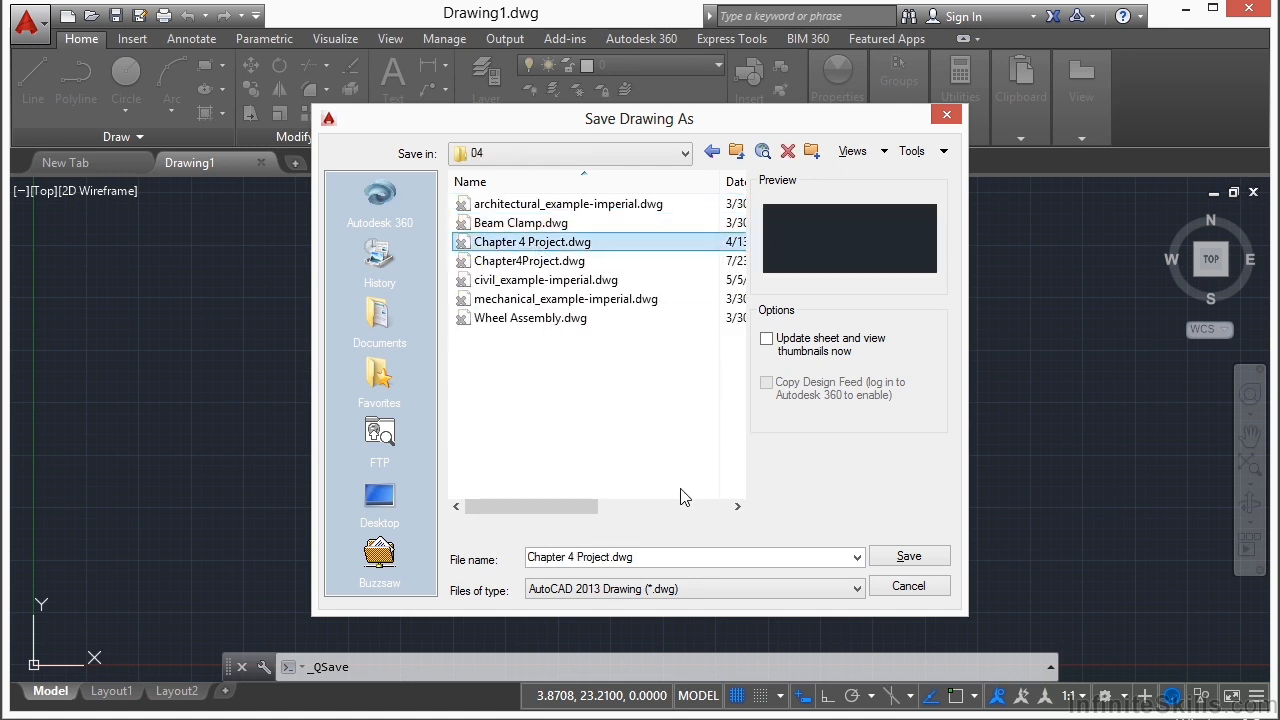
click(908, 557)
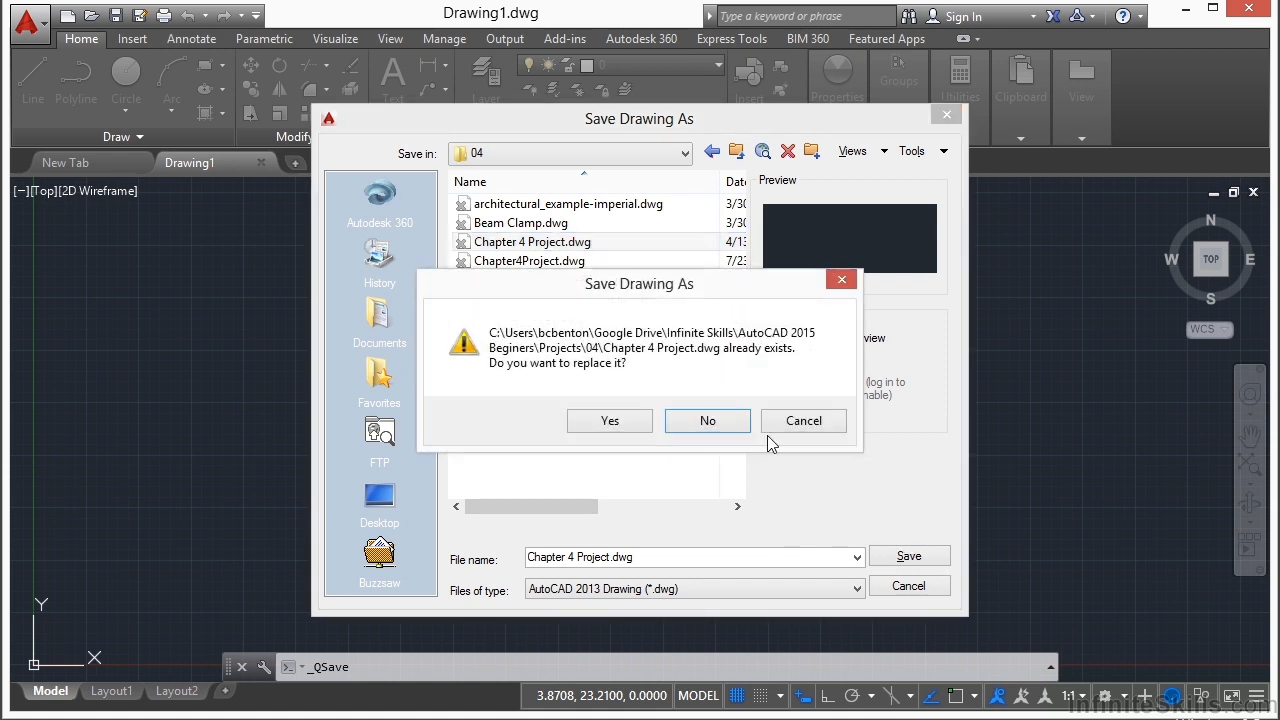
click(610, 422)
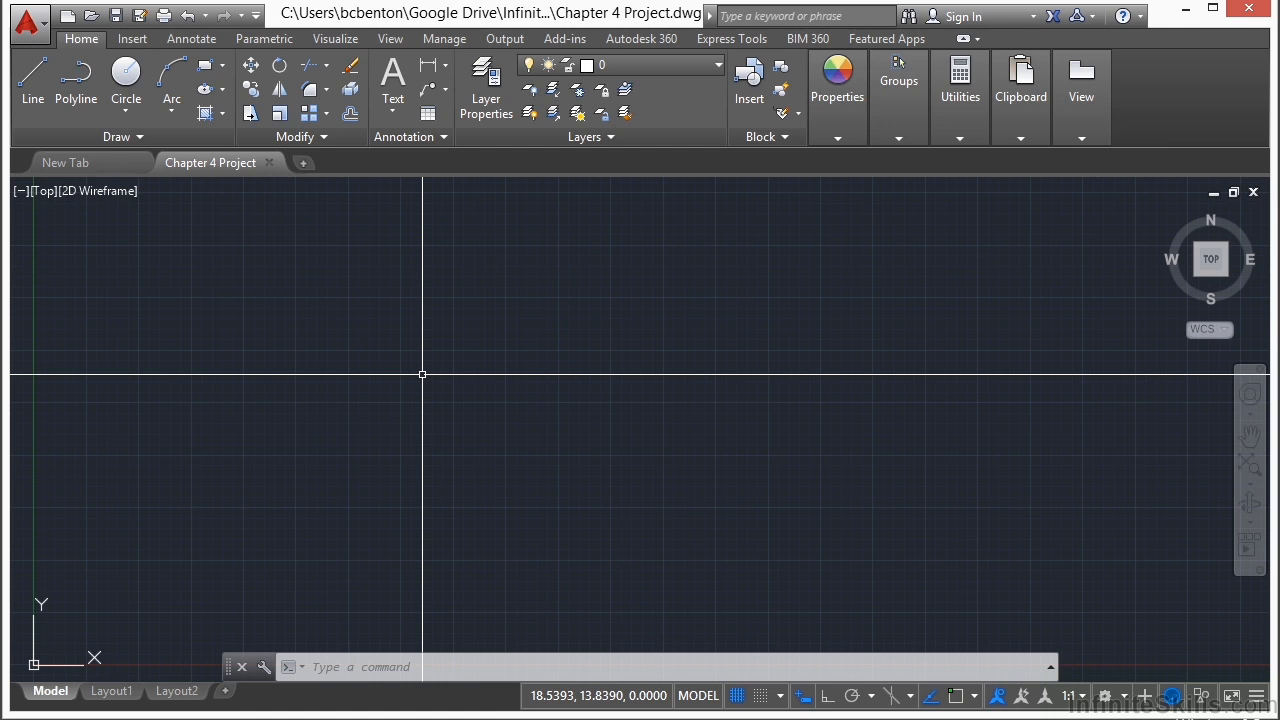
Set the drawing units to Architectural length with Inches as the insertion scale, and save the drawing.
text(units)
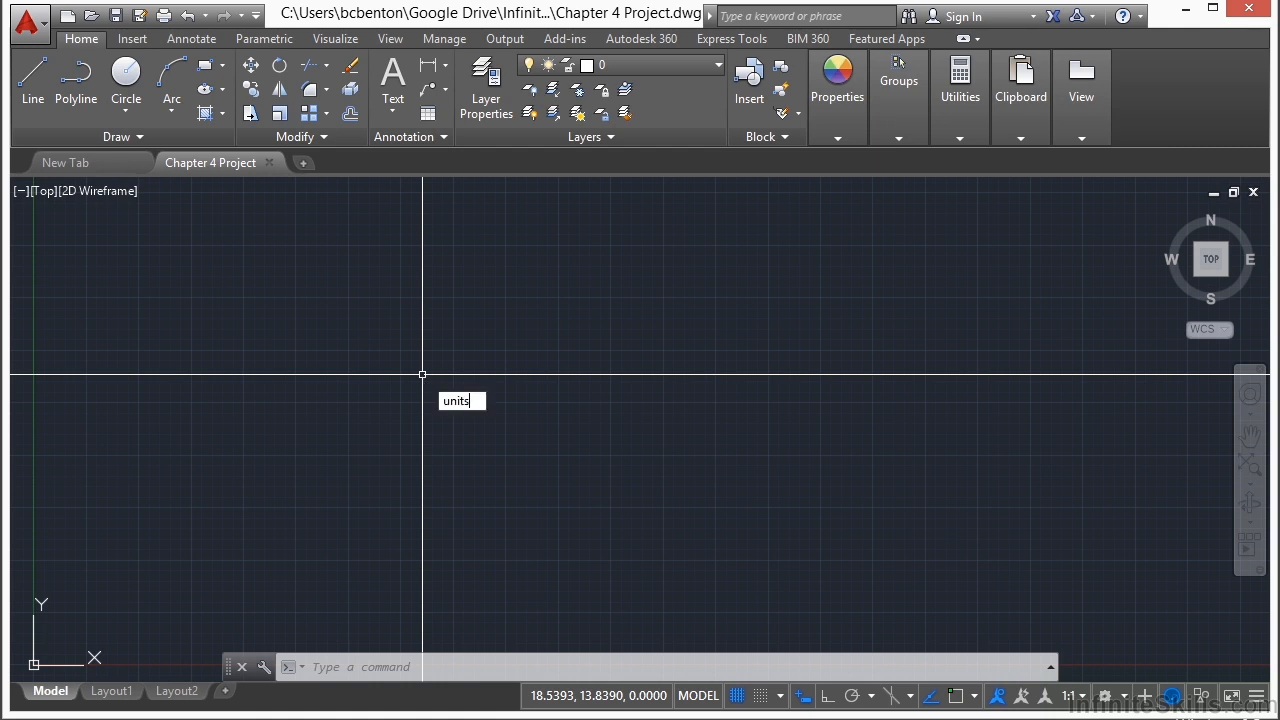
key(Return)
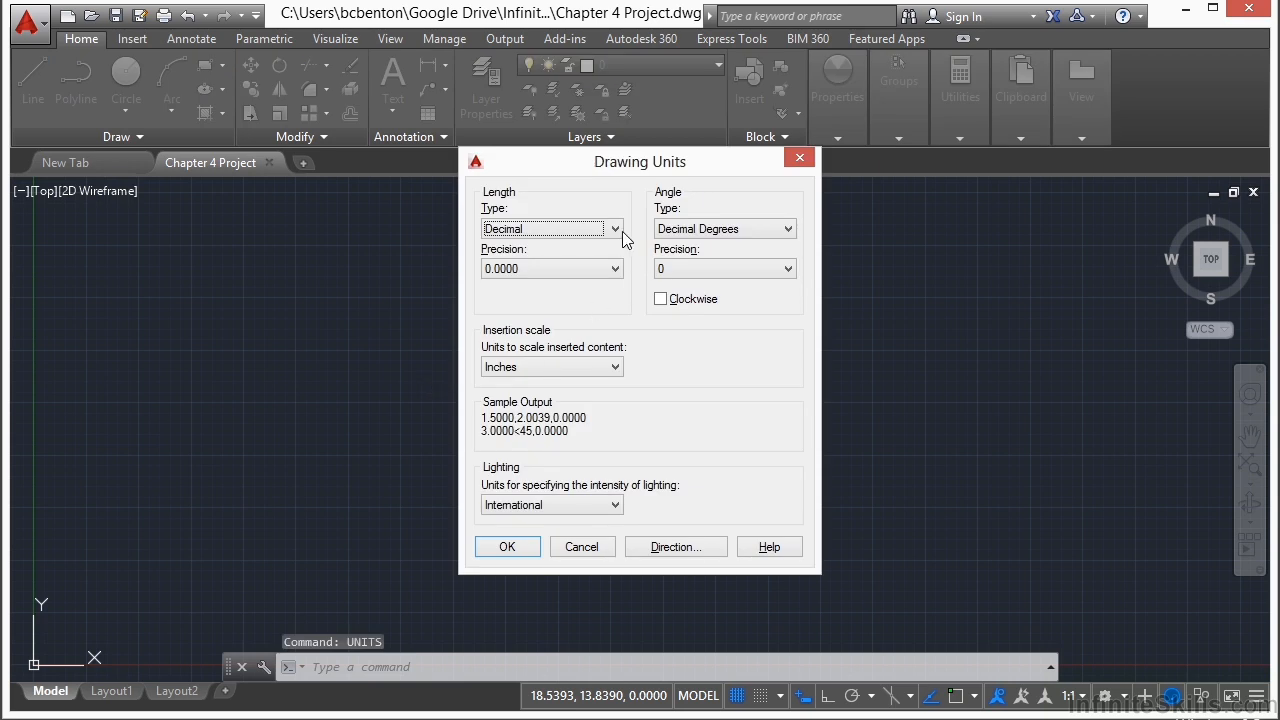
click(617, 229)
click(572, 250)
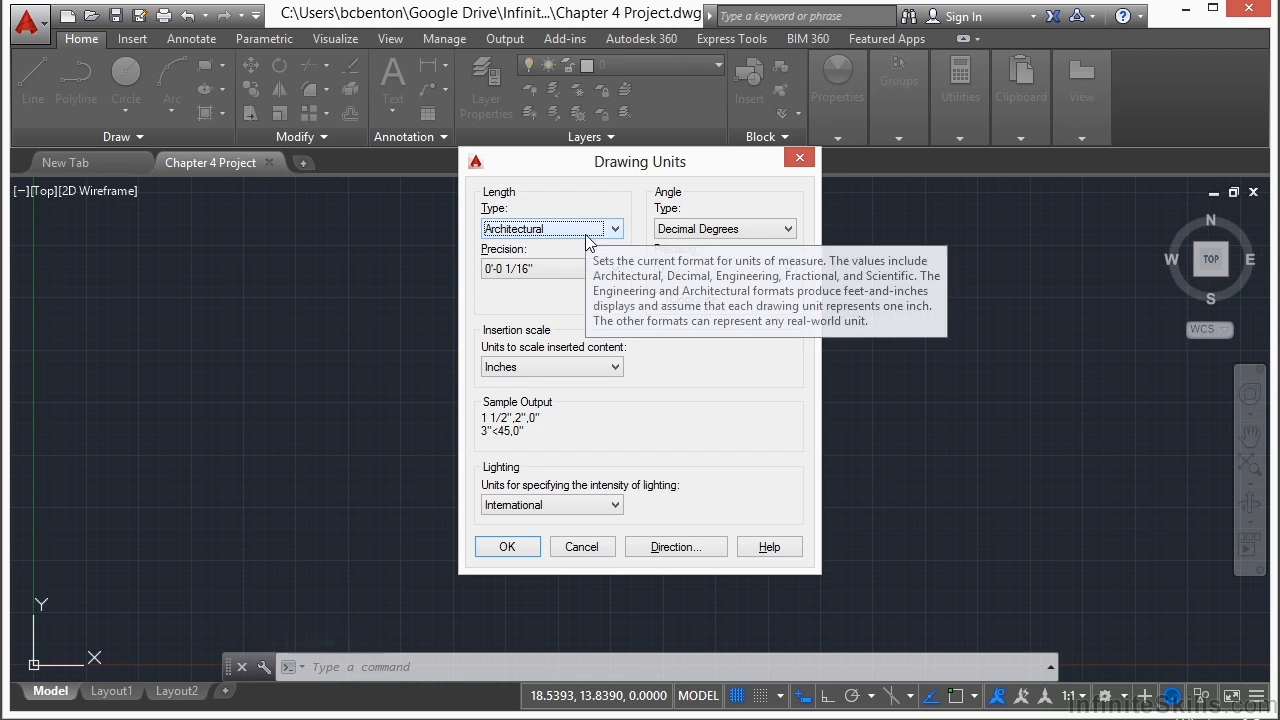
click(617, 367)
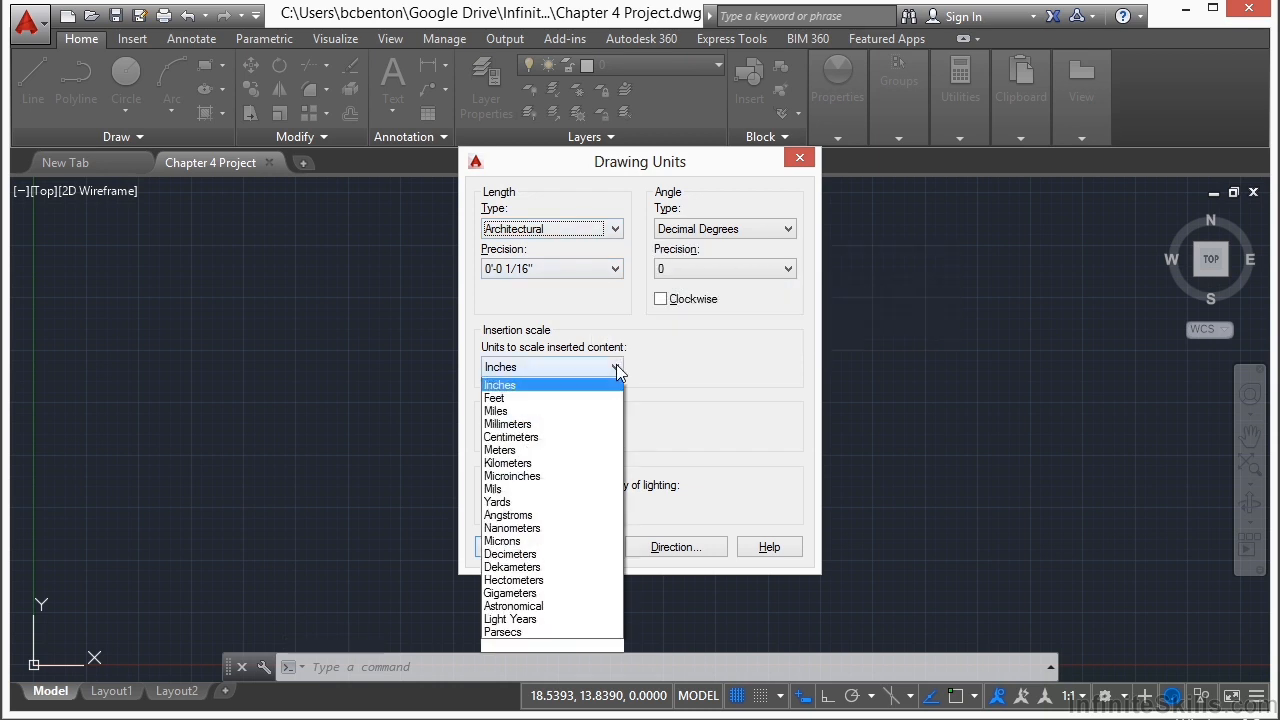
click(560, 393)
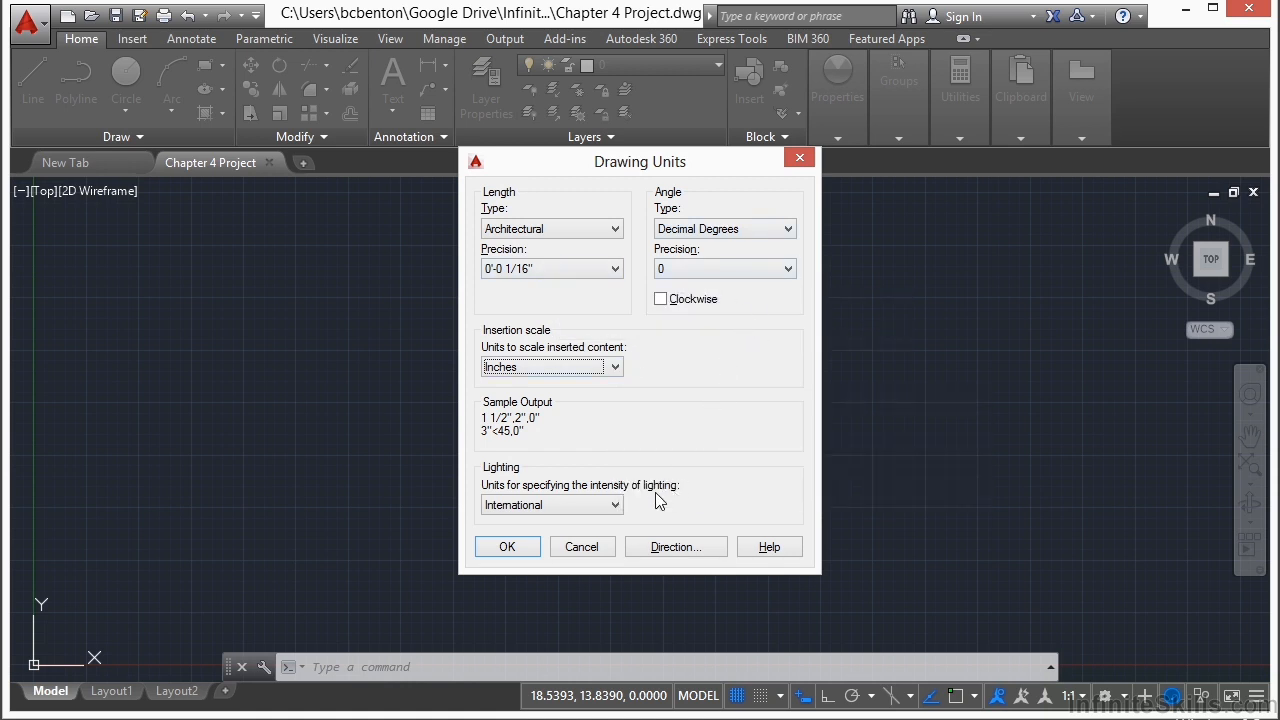
click(508, 549)
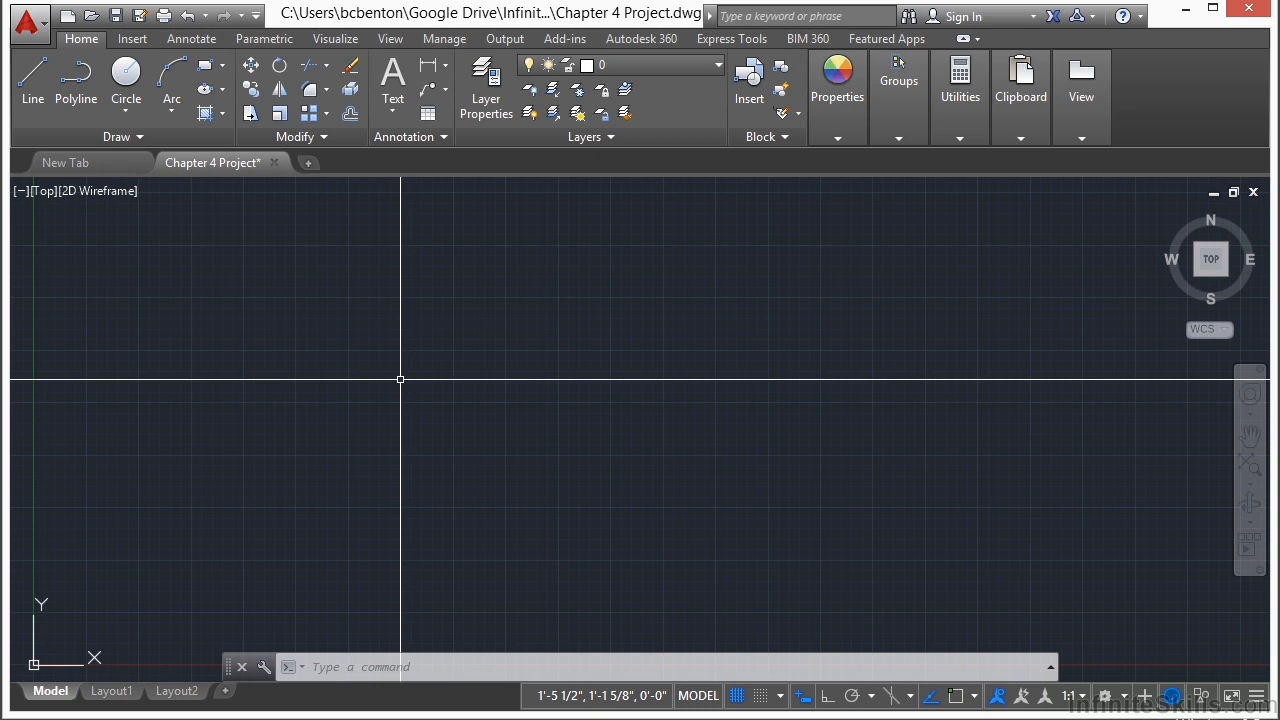
key(ctrl+s)
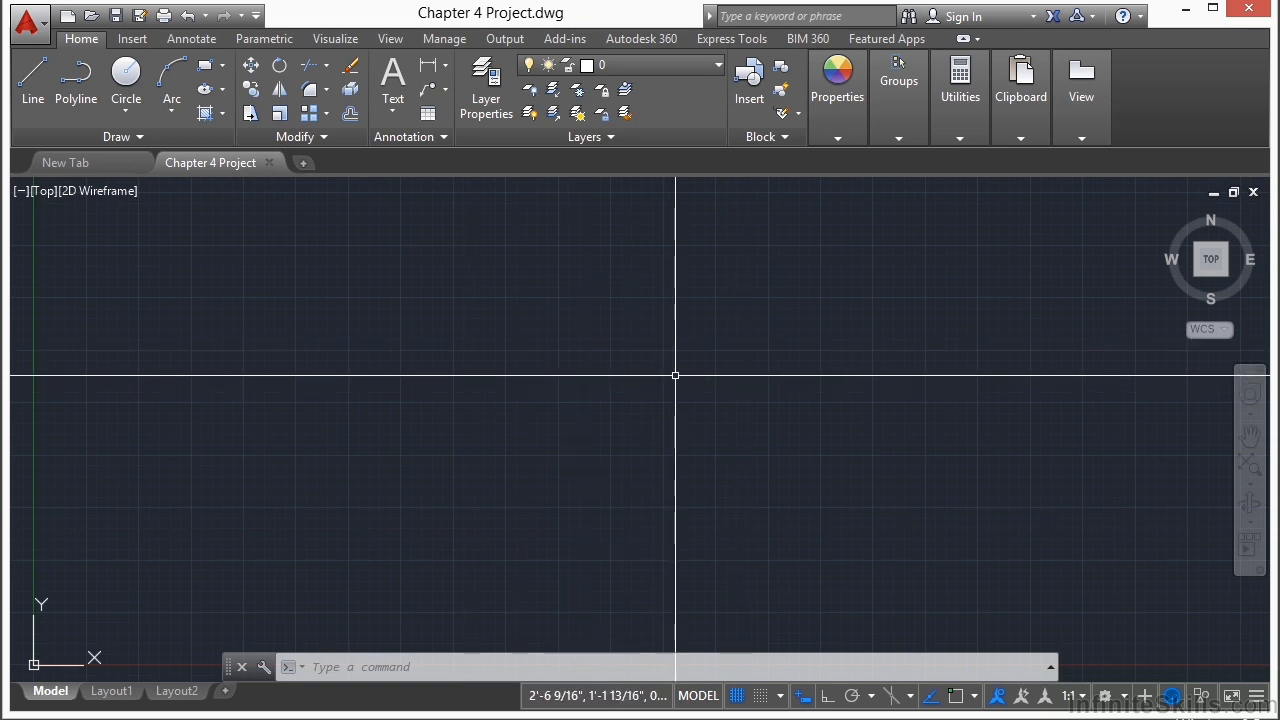
Toggle the grid display off and back on, and draw a freehand rectangle in the middle of the drawing area.
click(738, 696)
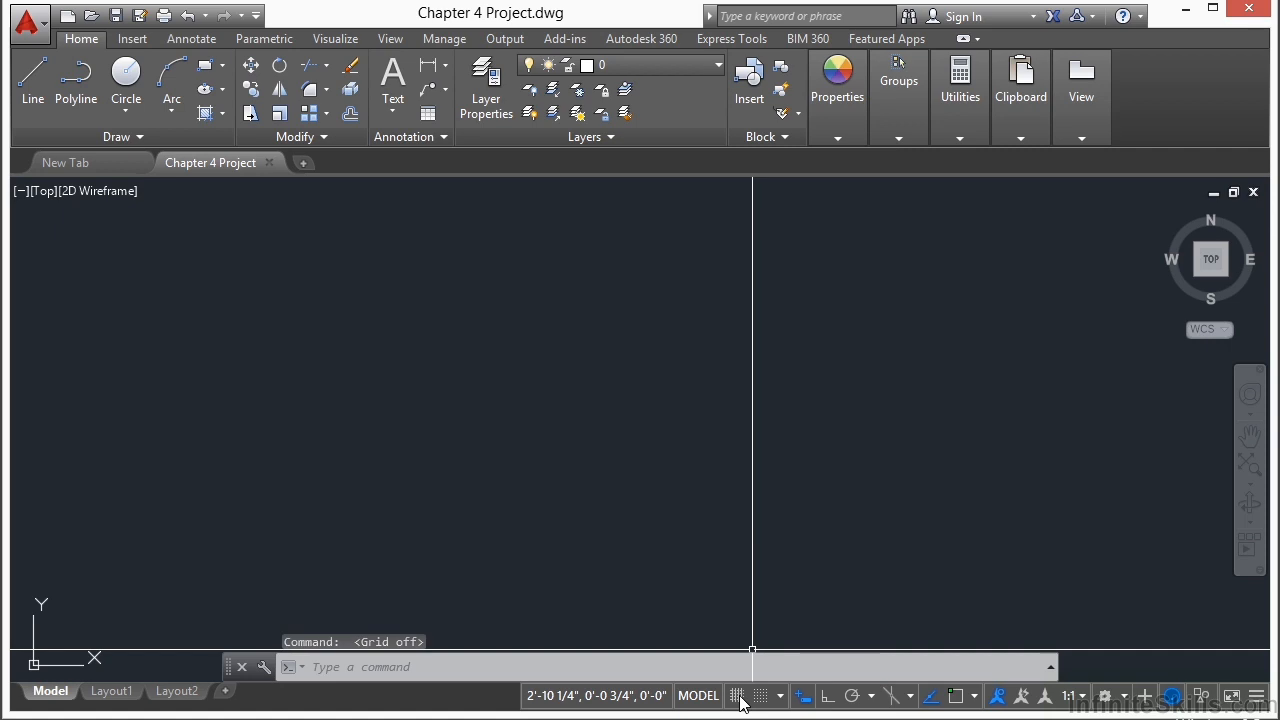
click(740, 698)
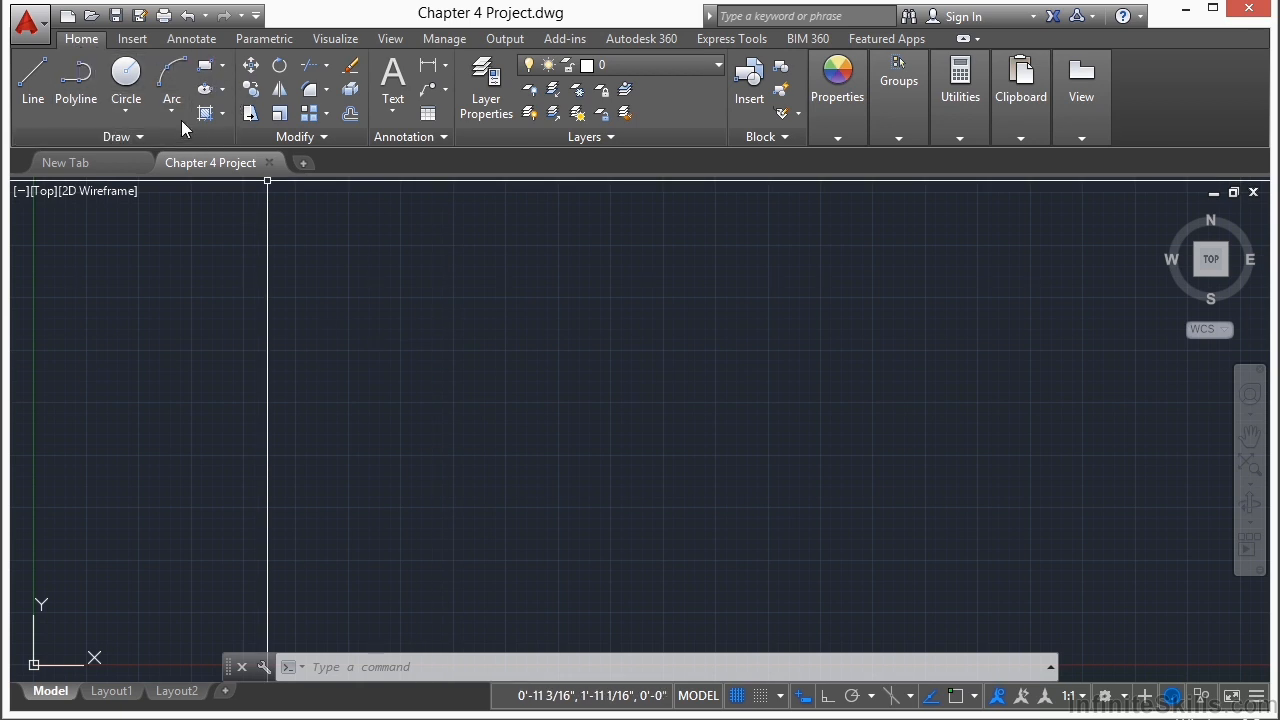
click(203, 68)
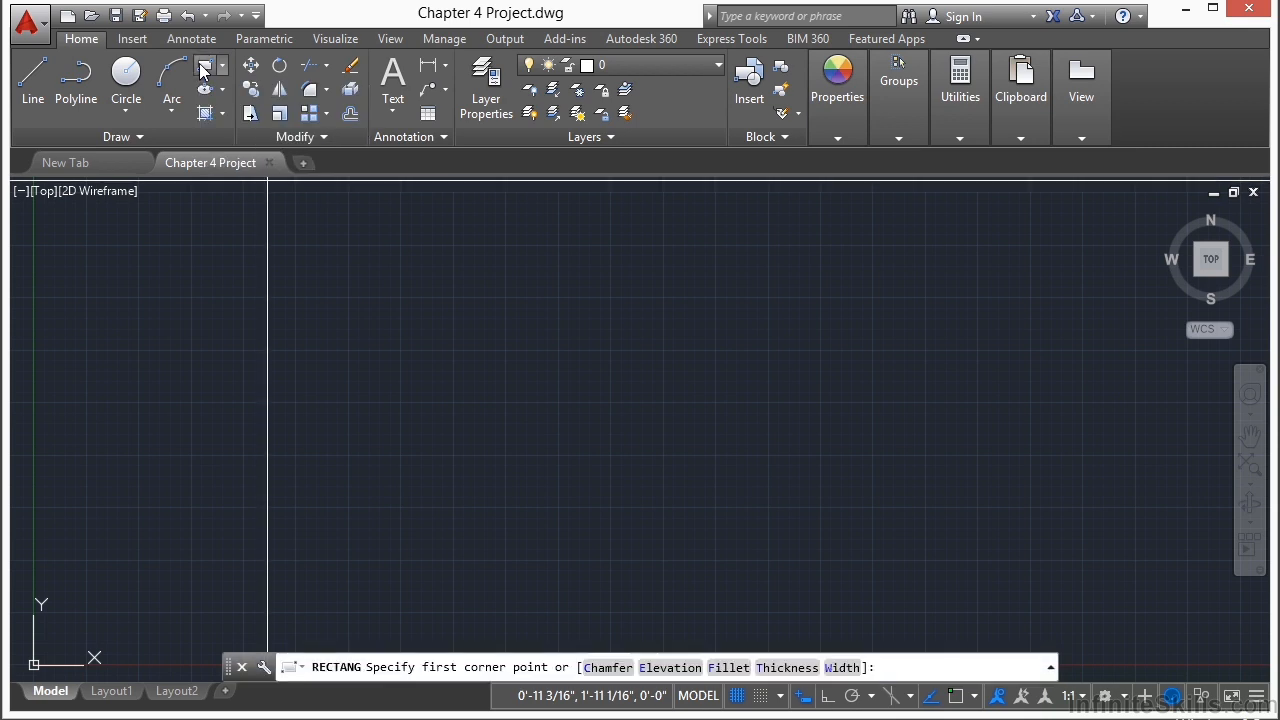
click(471, 271)
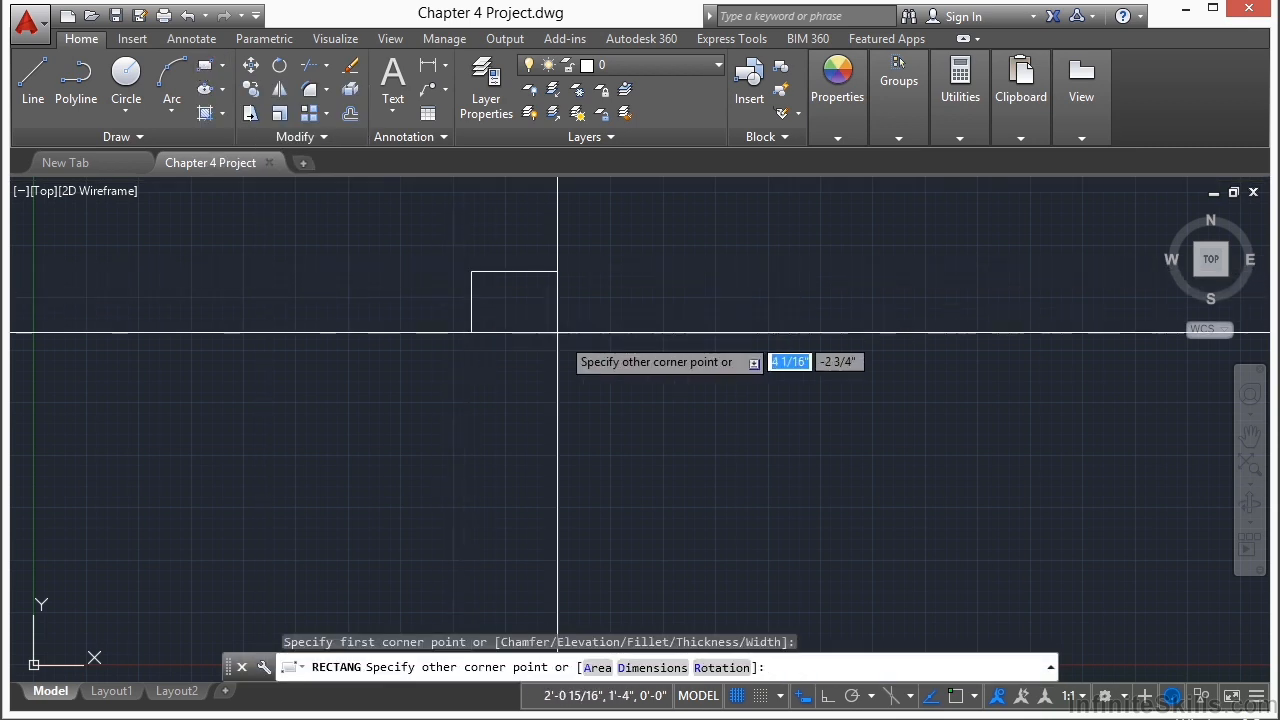
click(730, 429)
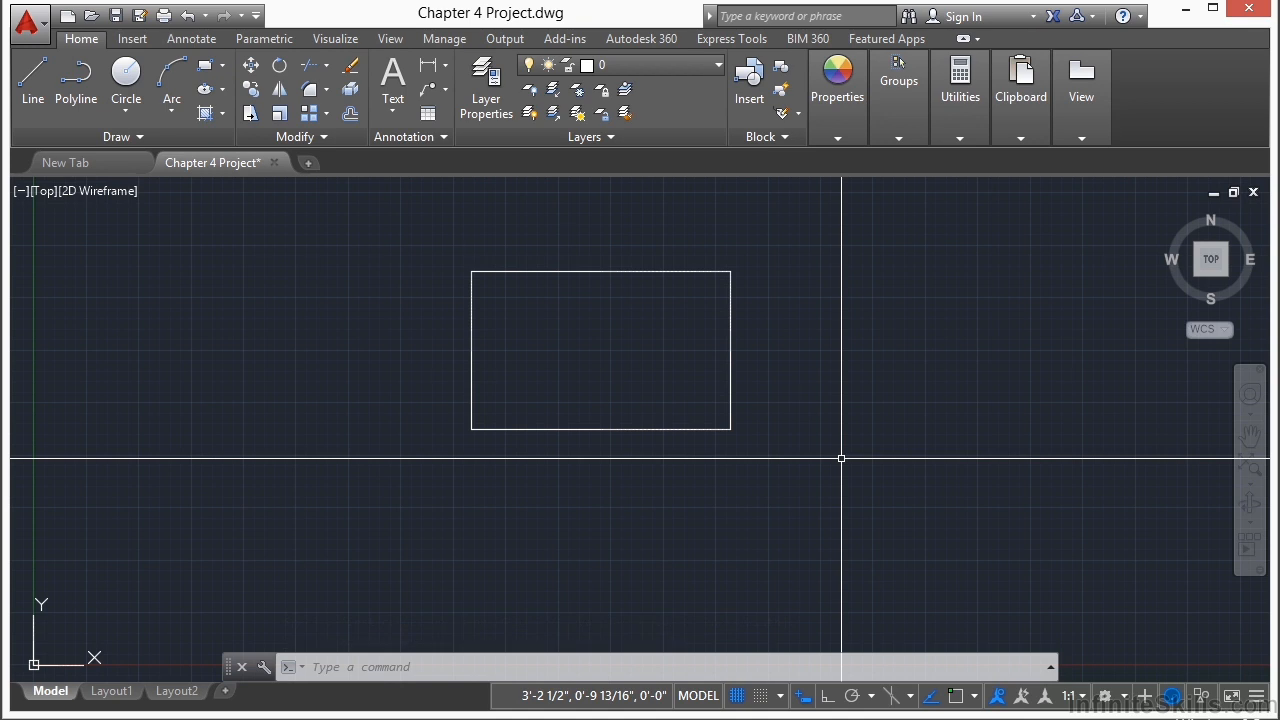
Turn on snapping to the drawing grid and set the snap X and Y spacing to 10".
click(761, 696)
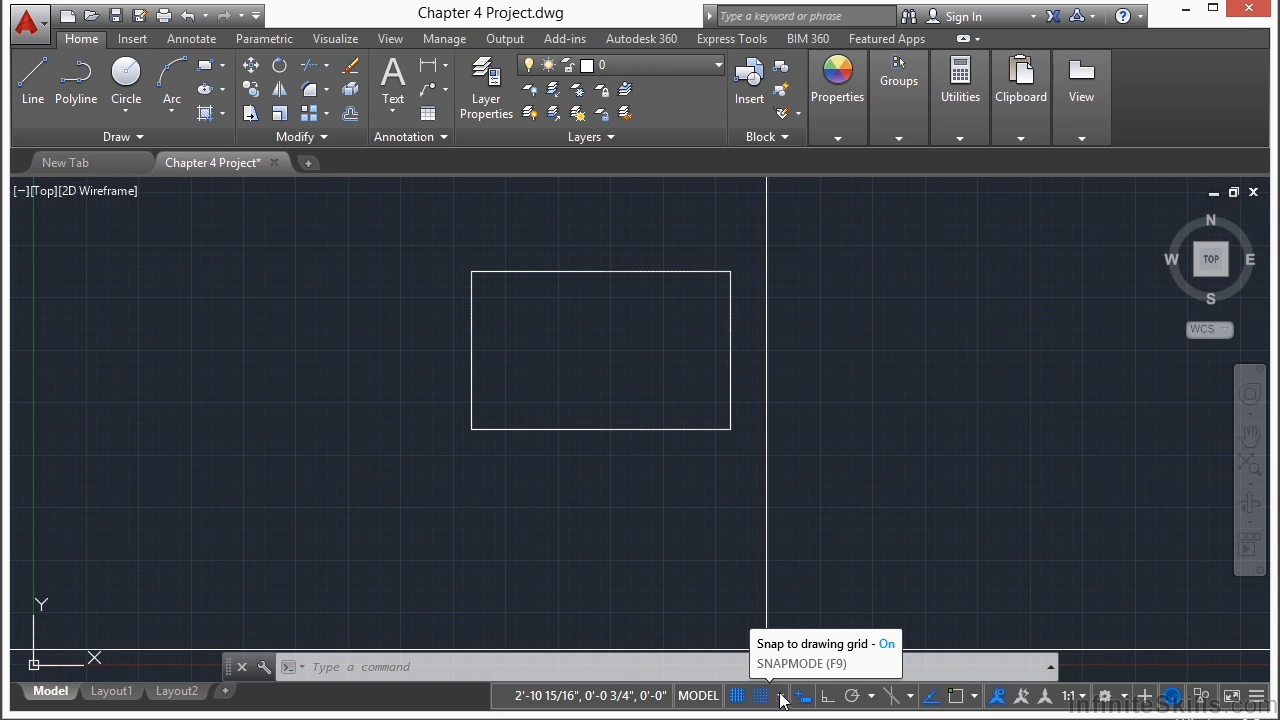
click(780, 697)
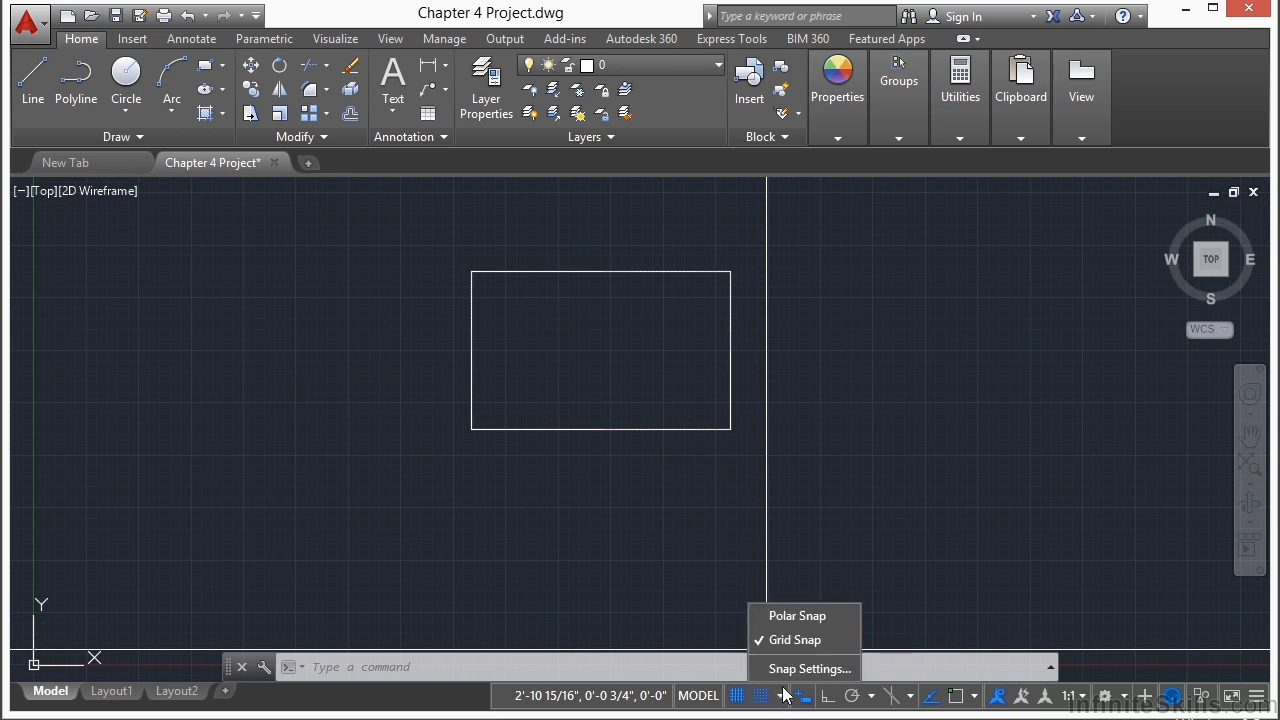
click(800, 668)
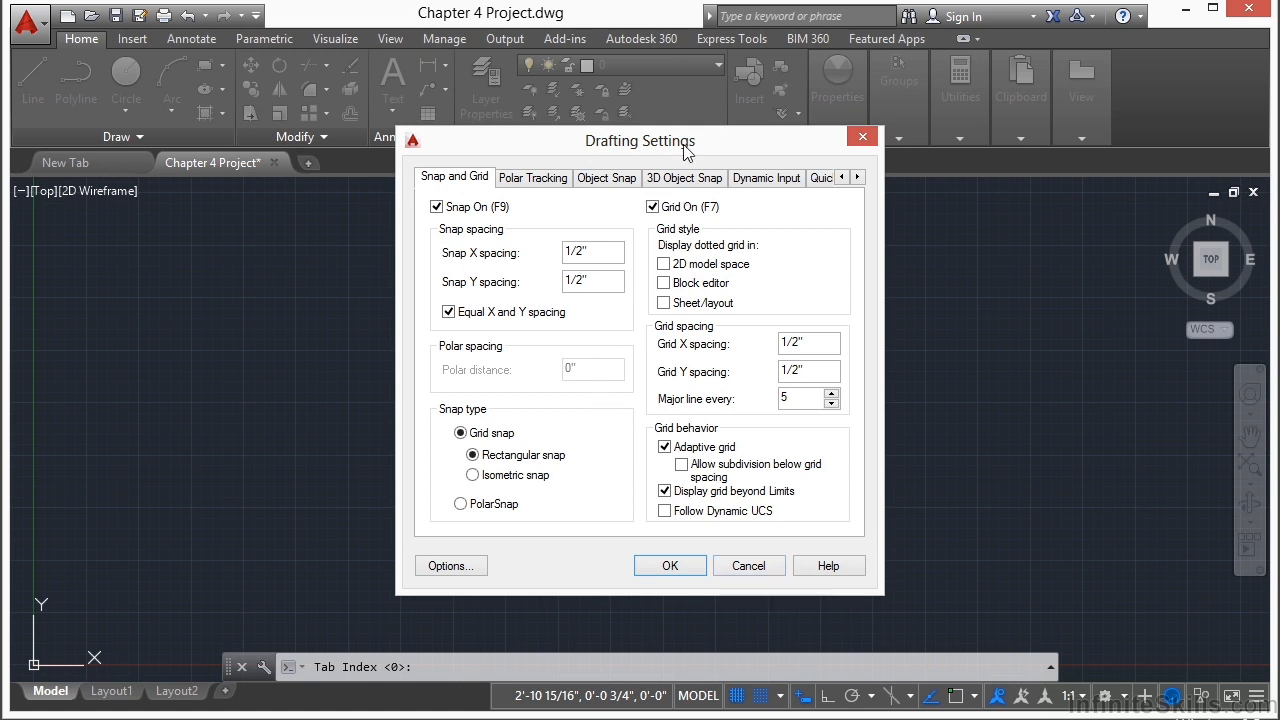
mouse_move(686, 146)
mouse_down()
mouse_move(660, 146)
mouse_move(676, 153)
mouse_up()
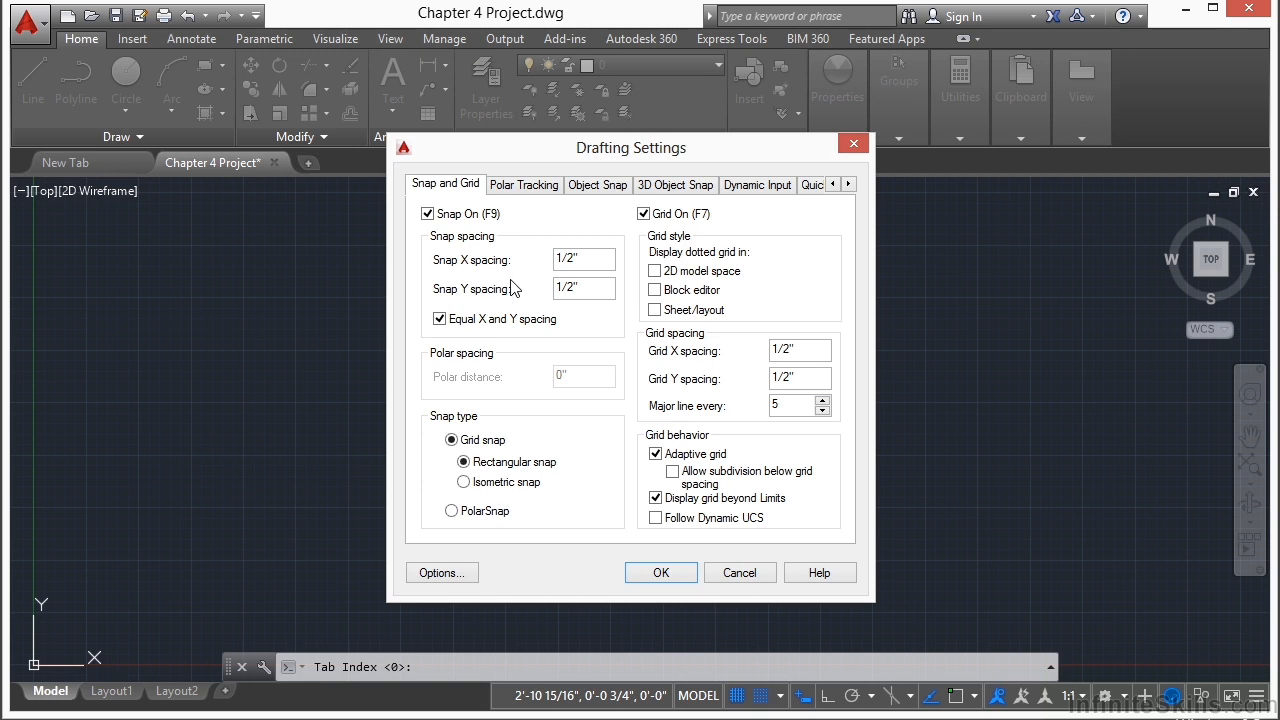
key(BackSpace)
key(BackSpace)
key(Return)
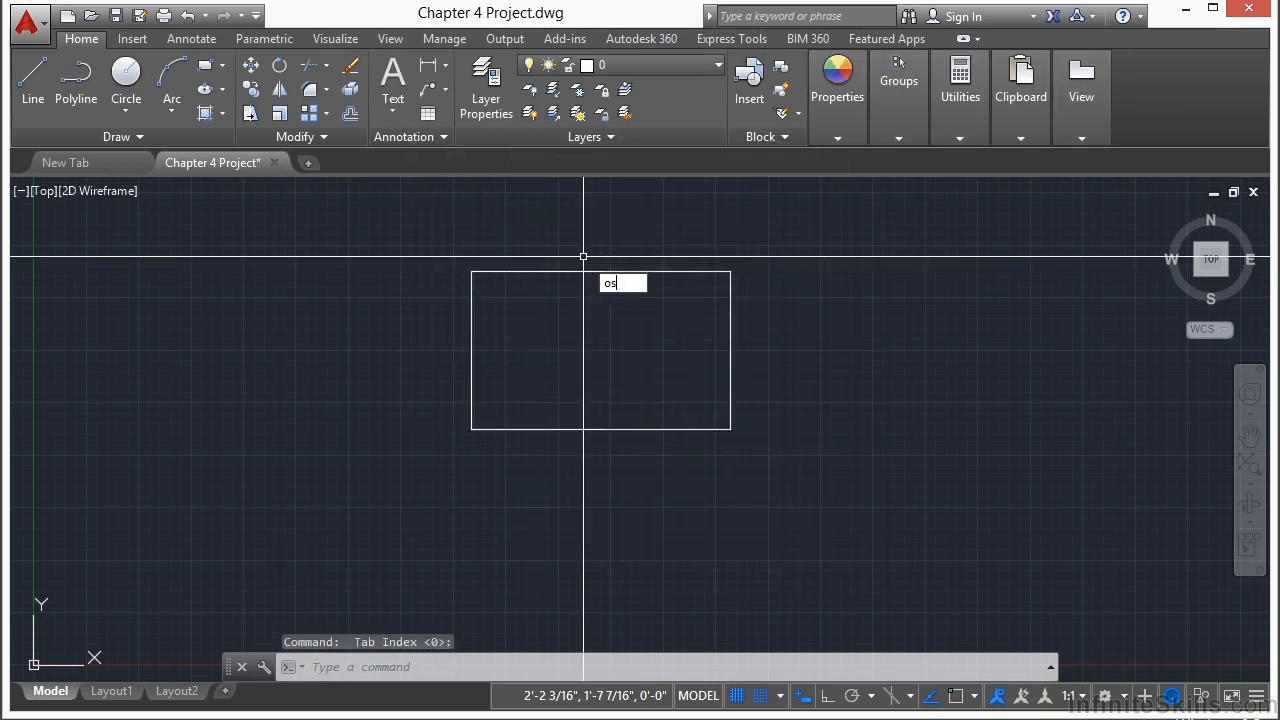
Reopen the Drafting Settings and set the grid X and Y spacing to 10" to match the snap spacing.
key(Return)
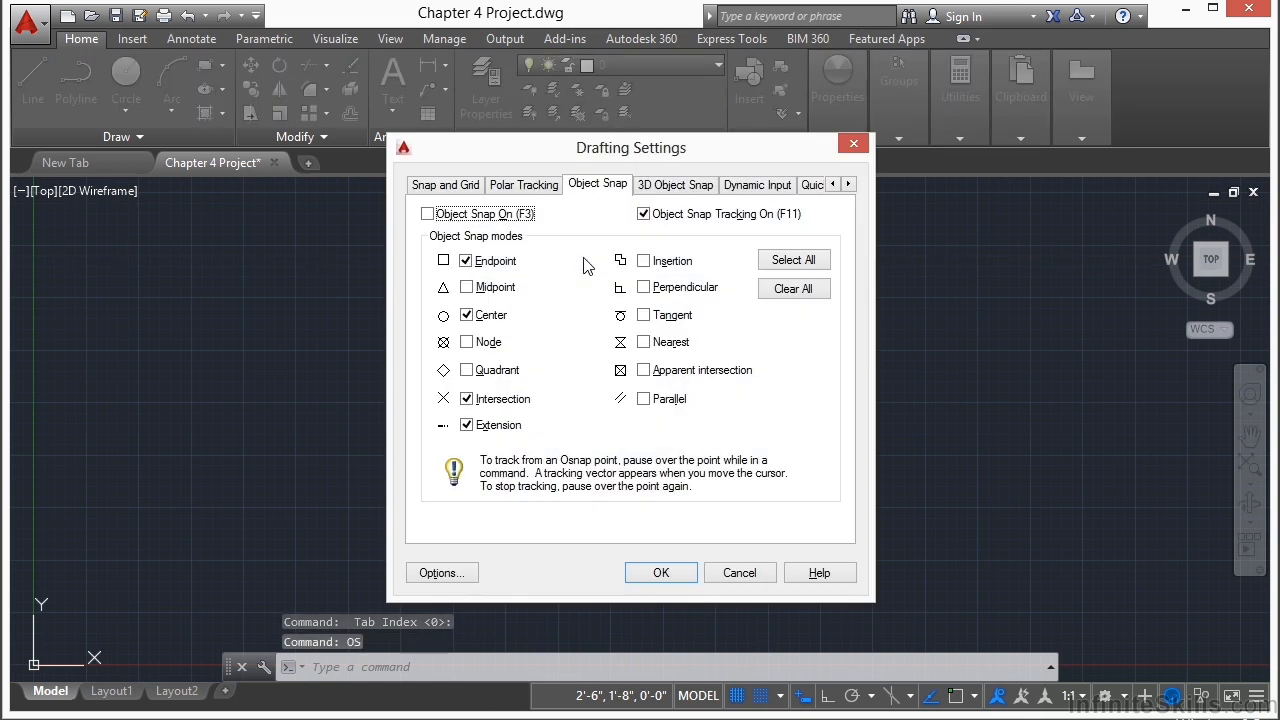
click(450, 184)
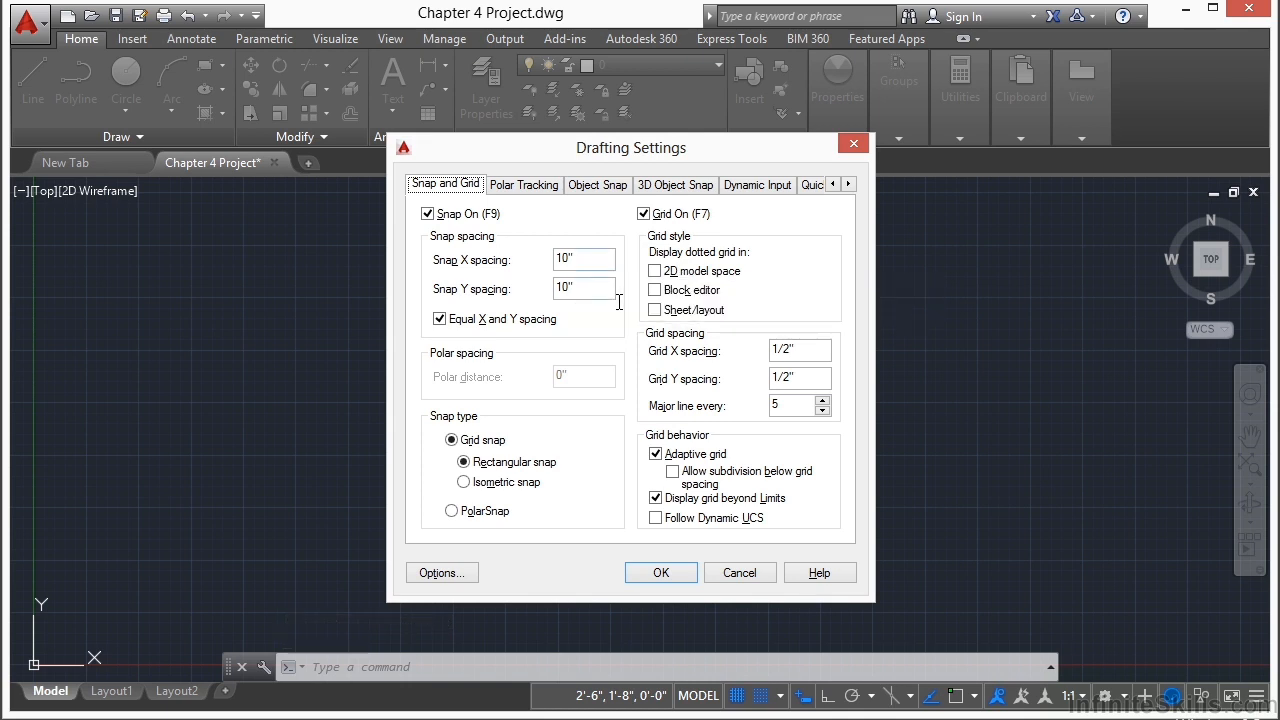
click(614, 262)
click(614, 262)
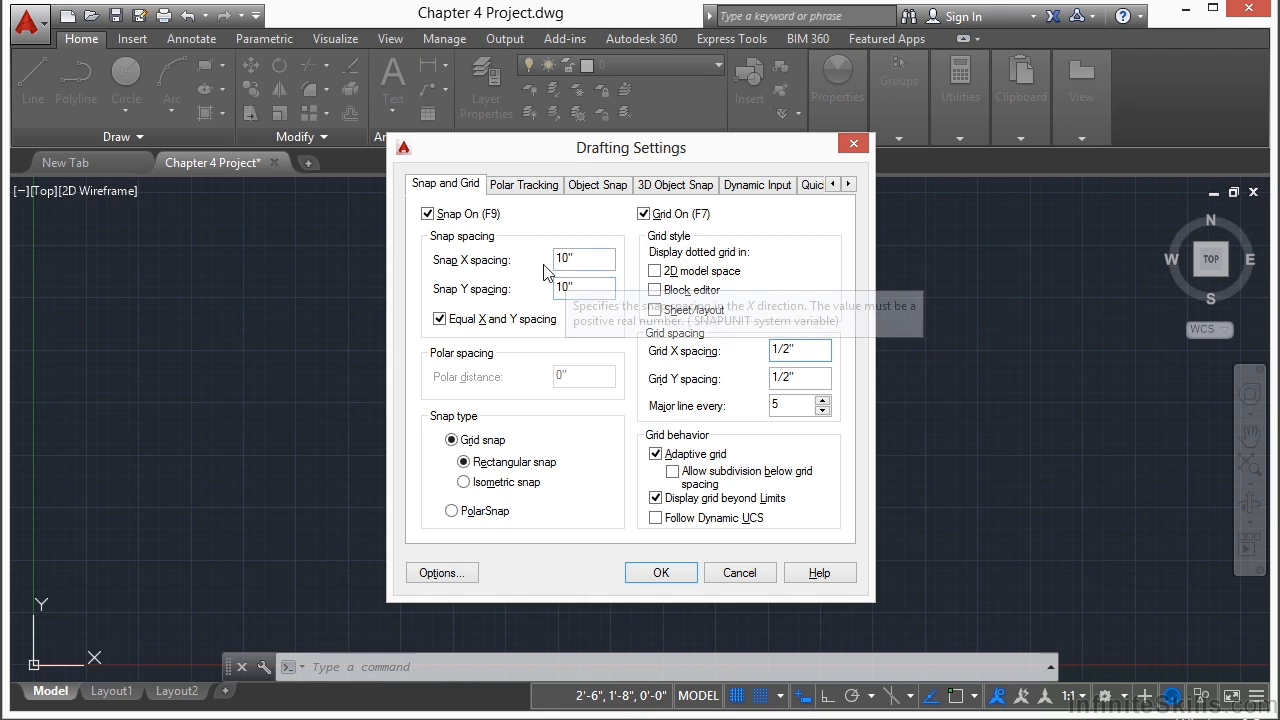
key(BackSpace)
key(BackSpace)
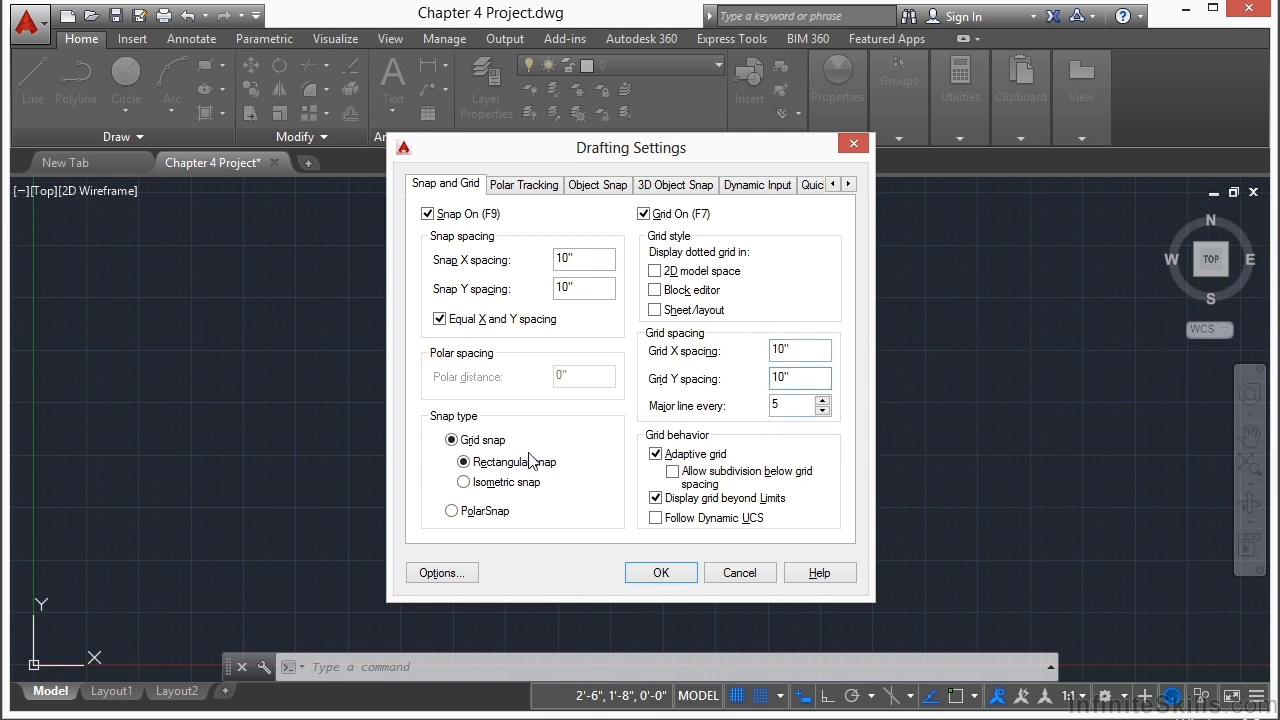
click(656, 572)
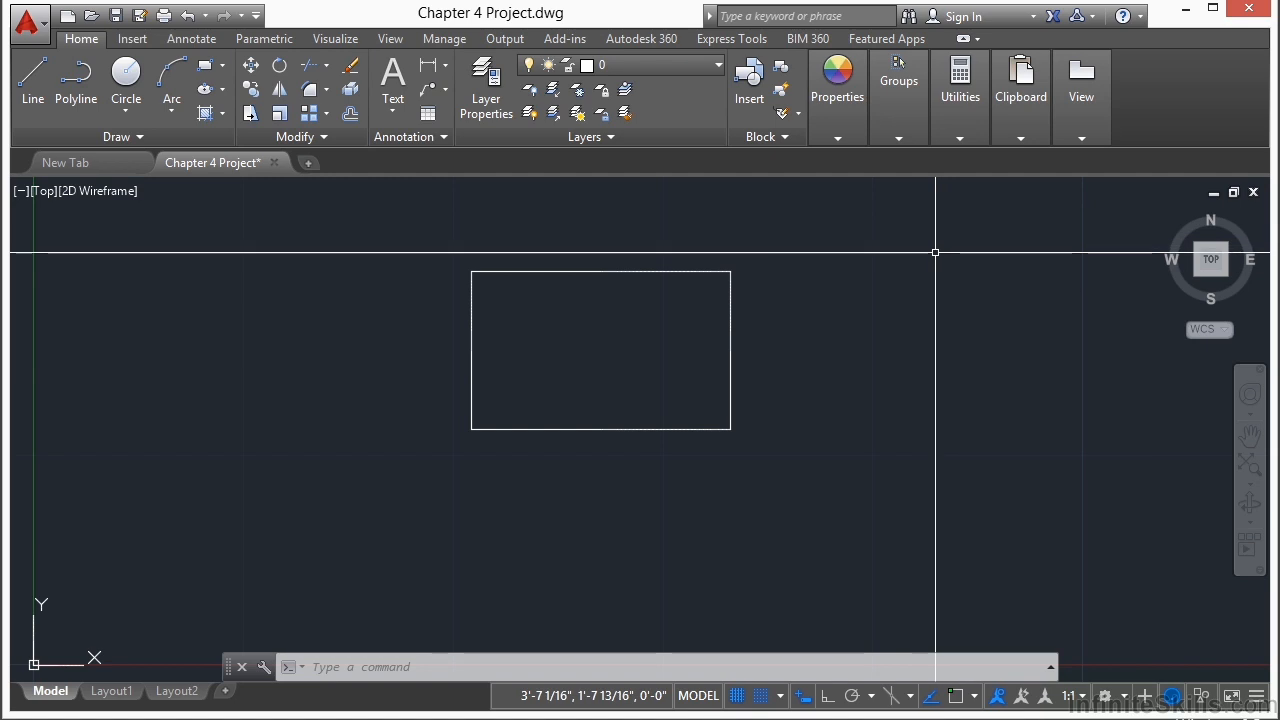
Zoom in and out and pan around the drawing to examine the new grid spacing.
scroll(840, 354, down, 4)
scroll(846, 351, up, 3)
scroll(846, 351, down, 4)
scroll(426, 478, up, 1)
scroll(426, 478, up, 2)
scroll(534, 417, down, 4)
scroll(543, 380, down, 2)
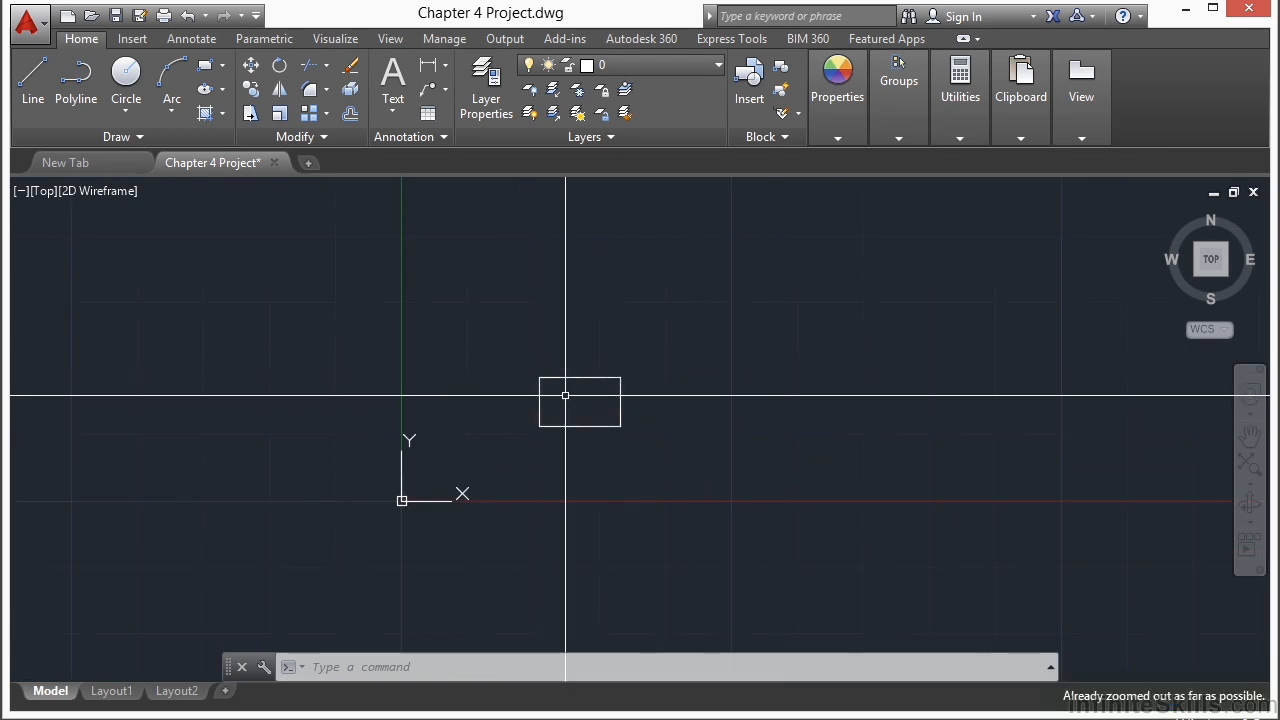
scroll(446, 391, up, 2)
scroll(478, 390, down, 2)
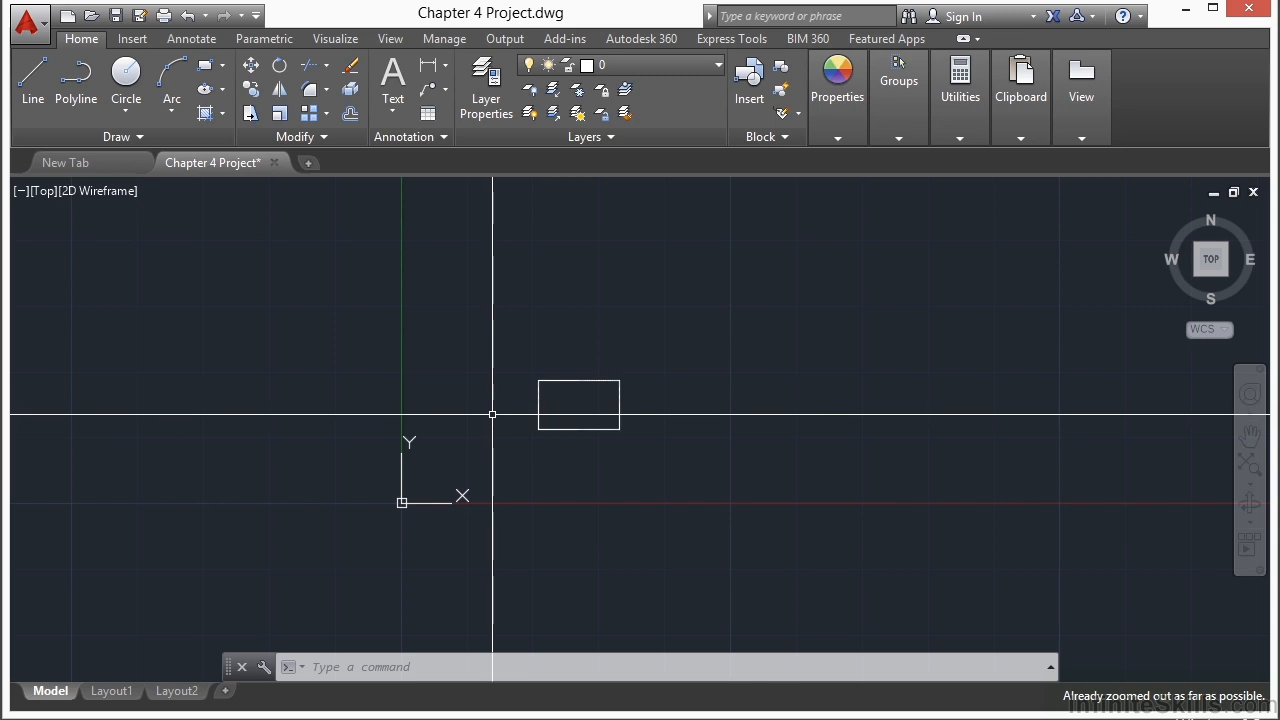
scroll(492, 413, up, 2)
mouse_move(491, 411)
middle_down()
mouse_move(677, 377)
mouse_move(351, 374)
mouse_move(563, 400)
mouse_move(726, 377)
mouse_move(498, 436)
mouse_move(526, 431)
mouse_move(494, 420)
mouse_move(510, 418)
middle_up()
scroll(700, 380, down, 2)
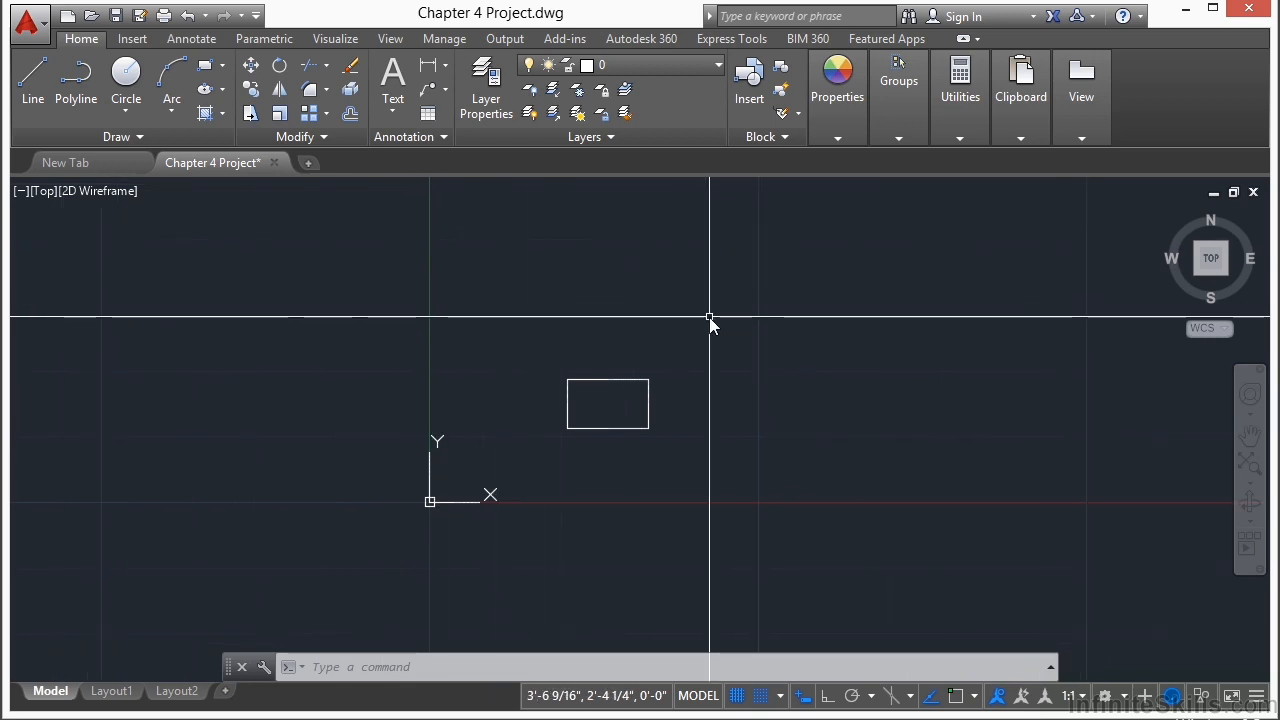
Regenerate all viewports with REGENALL and zoom out further to view more of the grid.
text(rea)
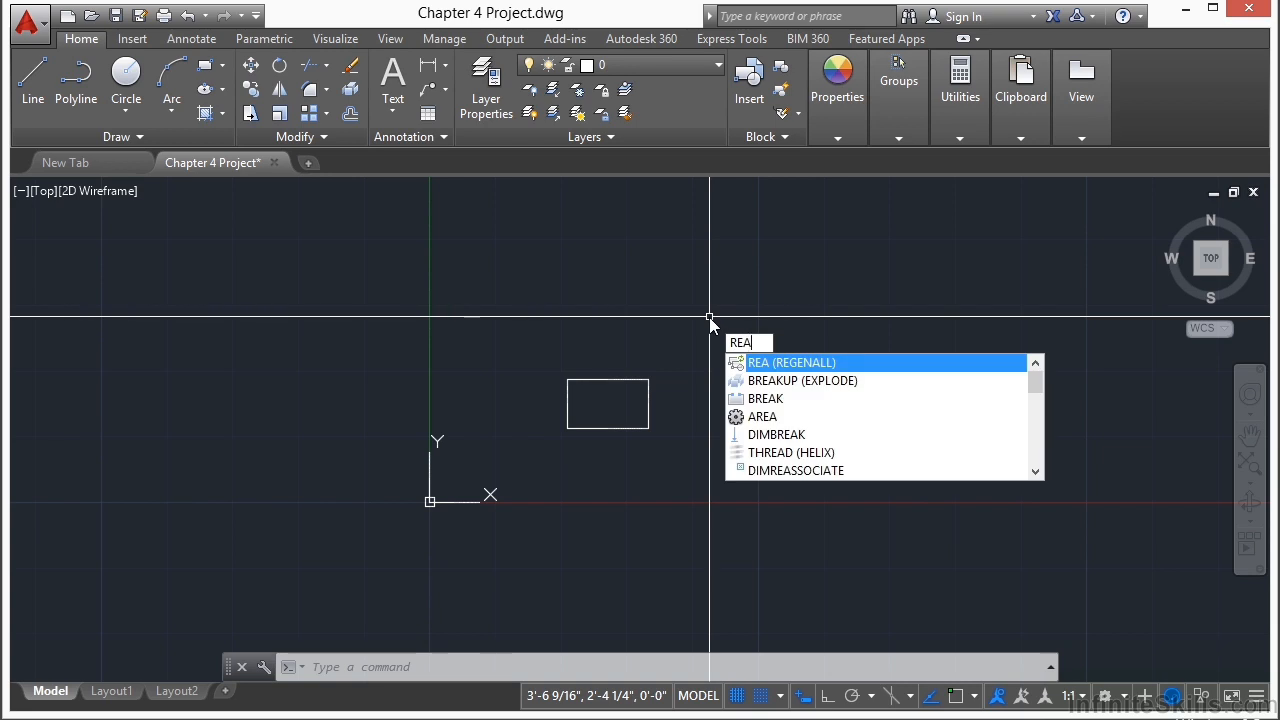
key(Return)
scroll(478, 430, down, 4)
scroll(479, 426, up, 2)
scroll(480, 423, down, 2)
scroll(480, 423, up, 2)
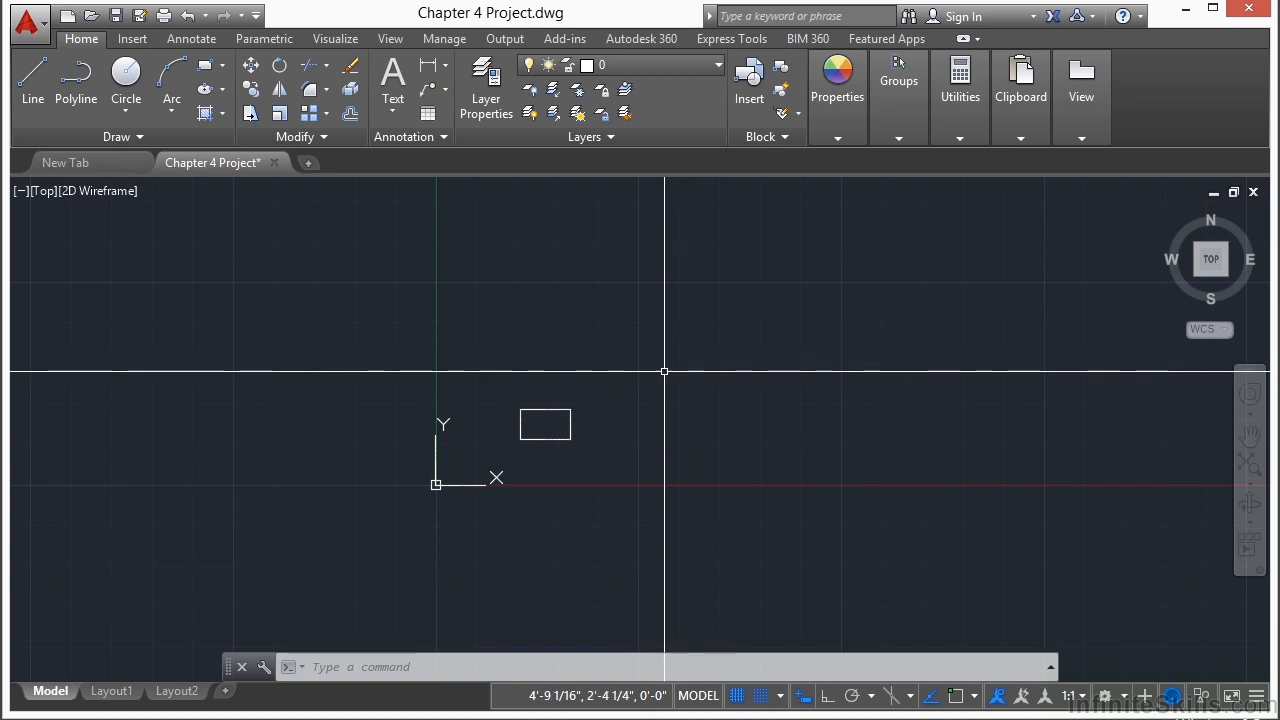
Erase the practice rectangle from the drawing.
scroll(580, 422, up, 2)
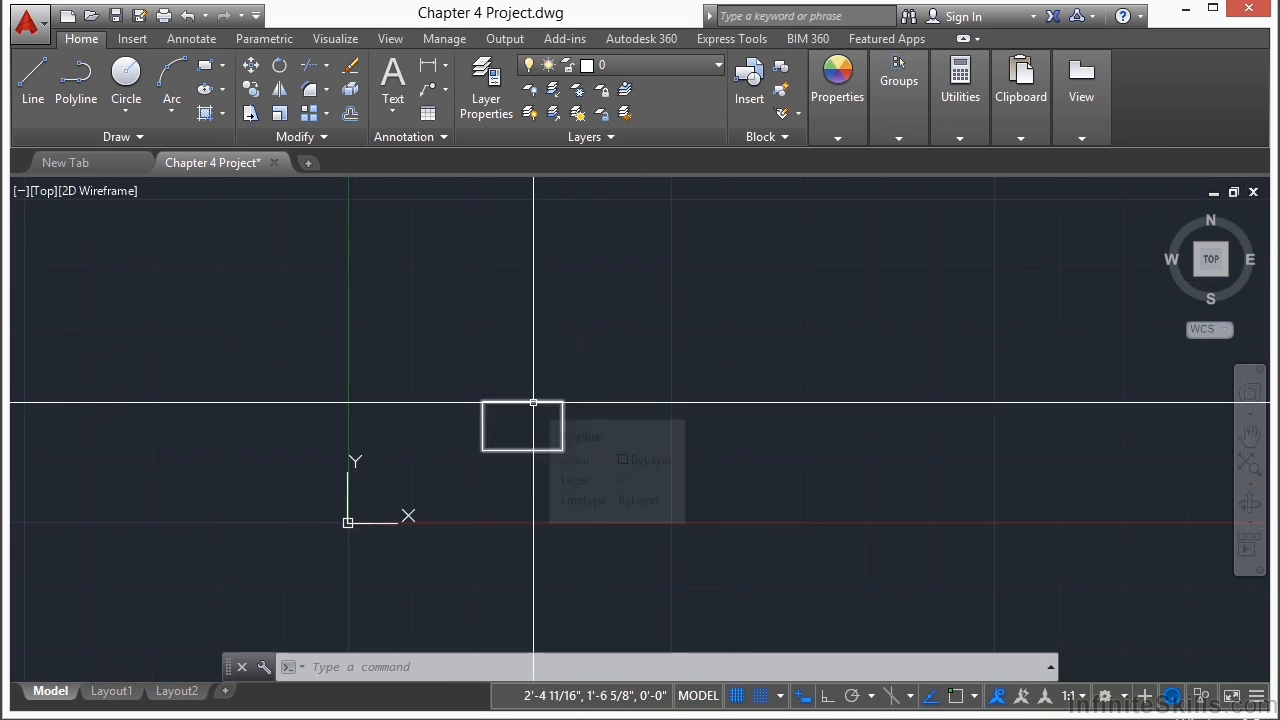
click(533, 403)
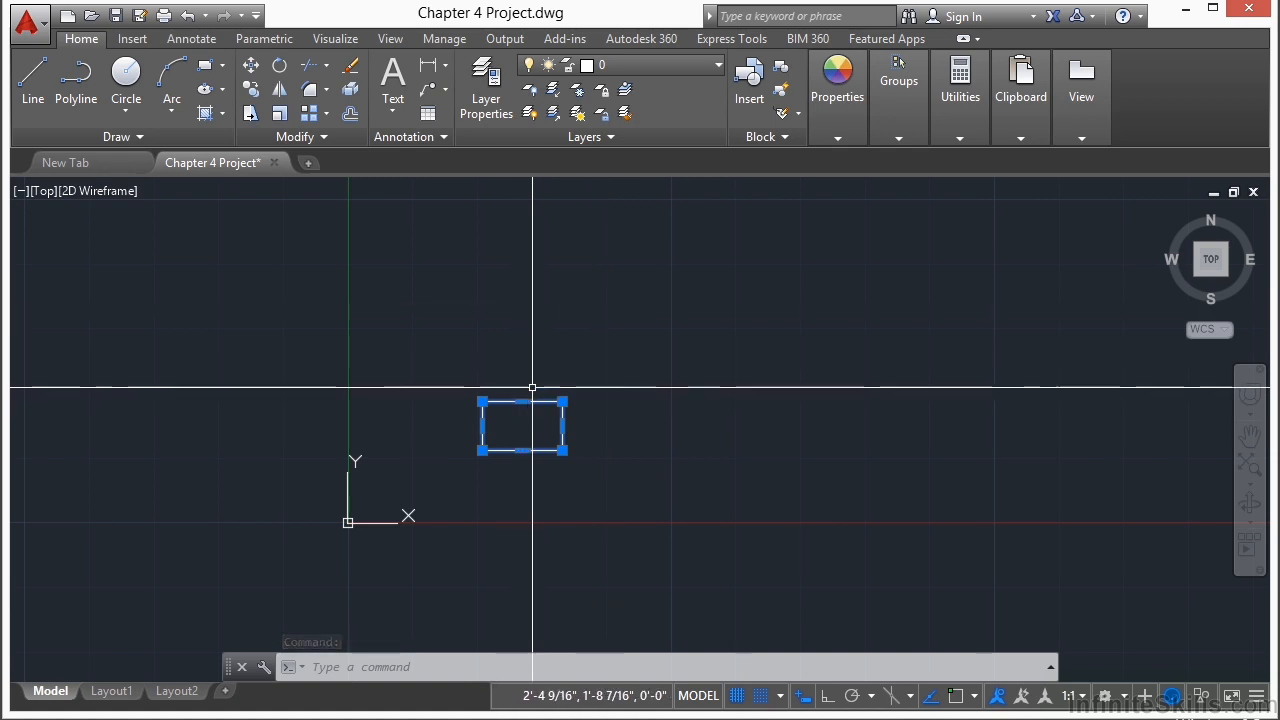
click(353, 72)
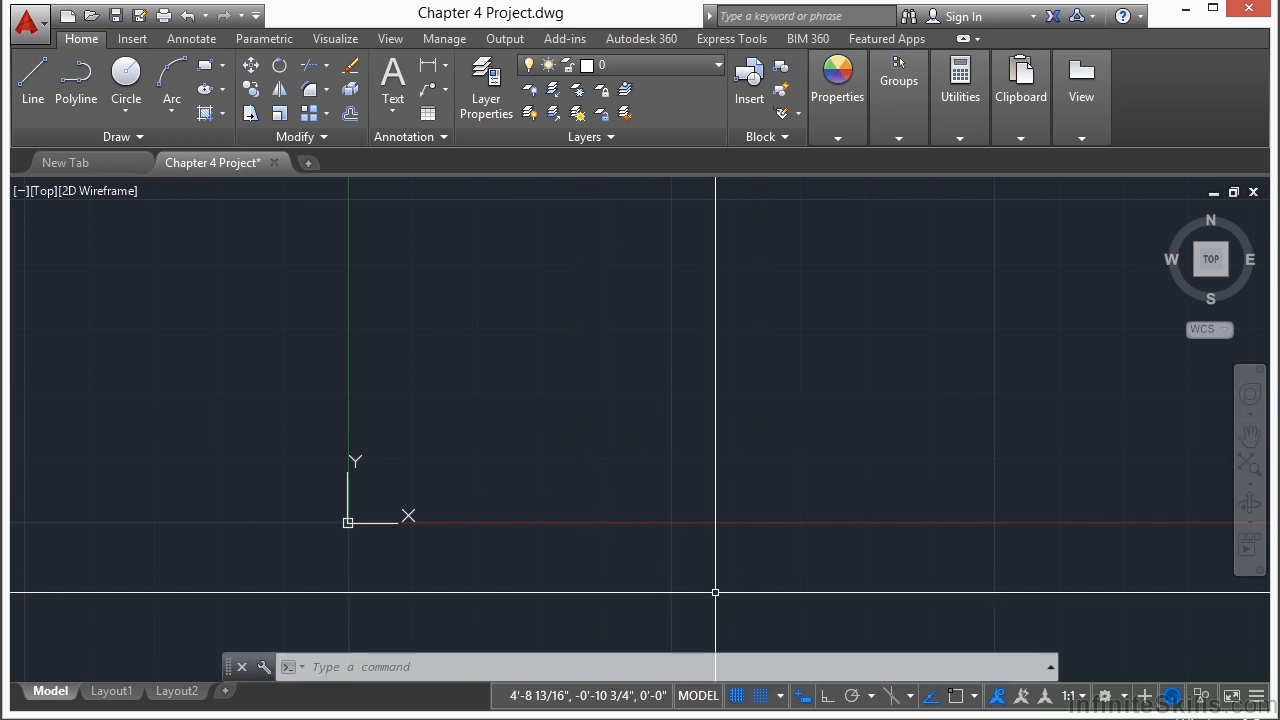
Draw a right triangle with grid-snapped lines, its base running from 8'-4",0 to 12'-6",0 and its 4'-2" vertical leg at 8'-4".
mouse_move(573, 384)
middle_down()
mouse_move(475, 432)
mouse_move(424, 429)
middle_up()
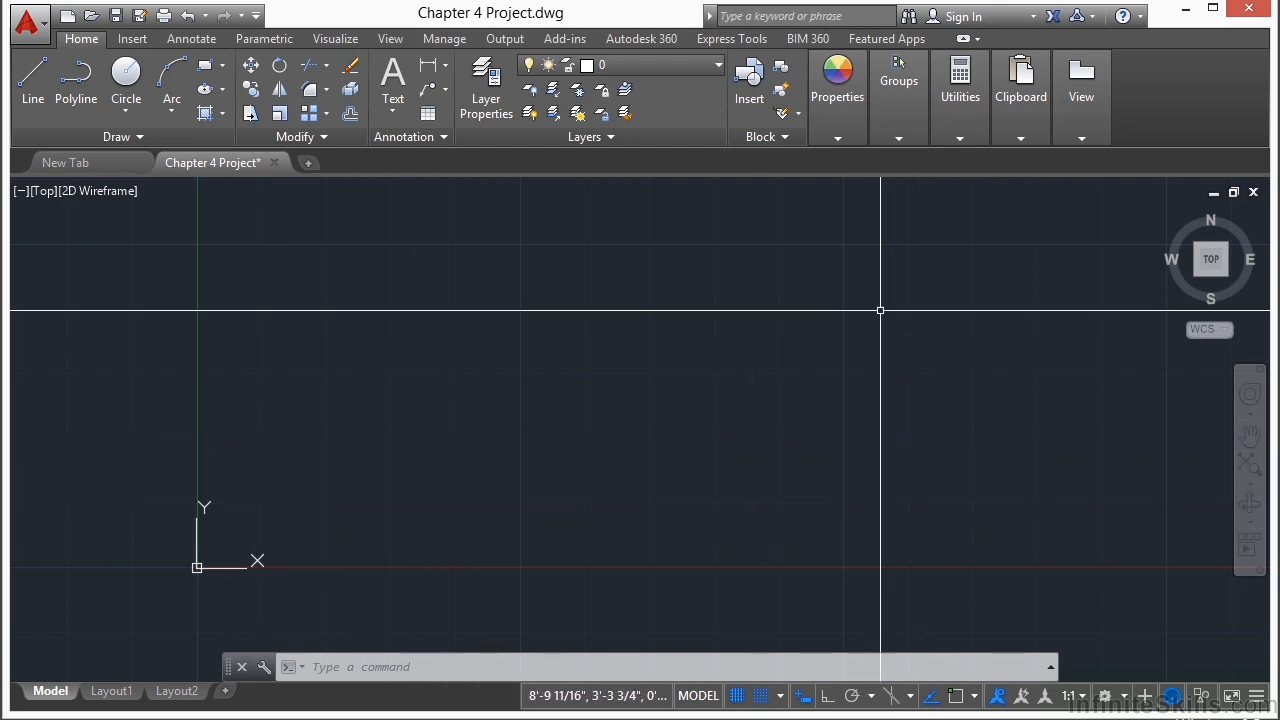
middle_drag(946, 401, 879, 398)
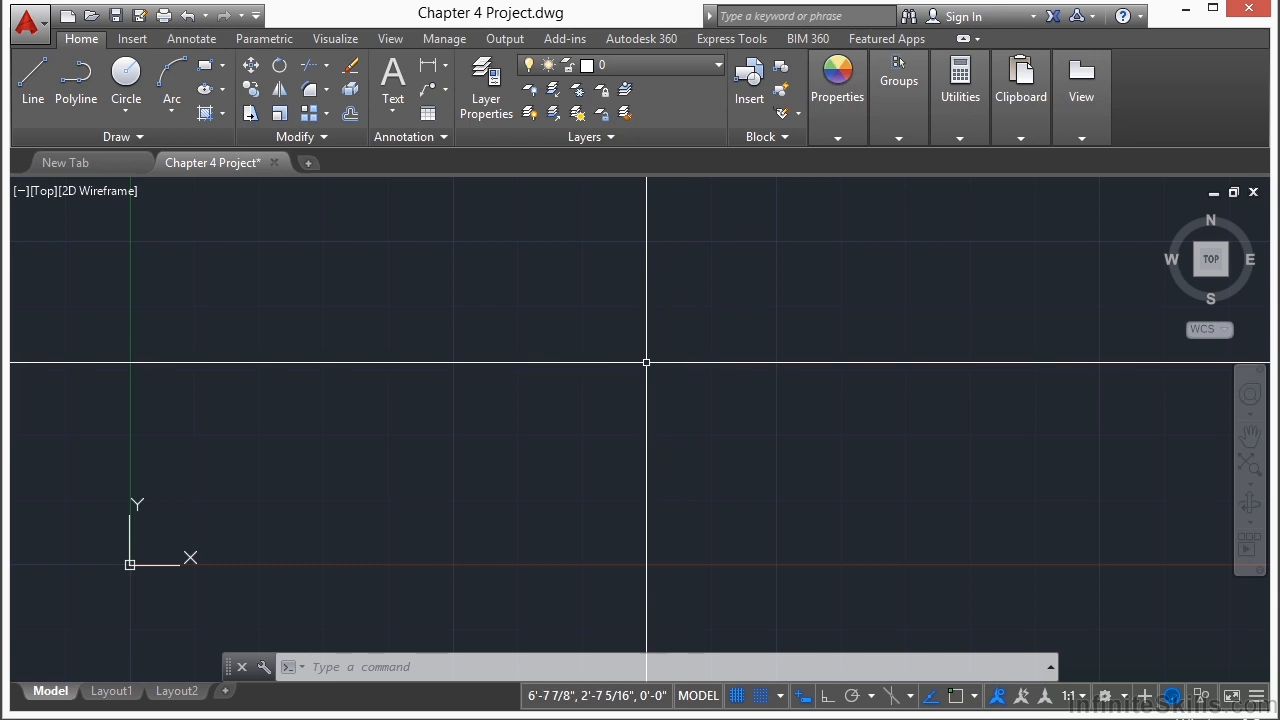
click(30, 93)
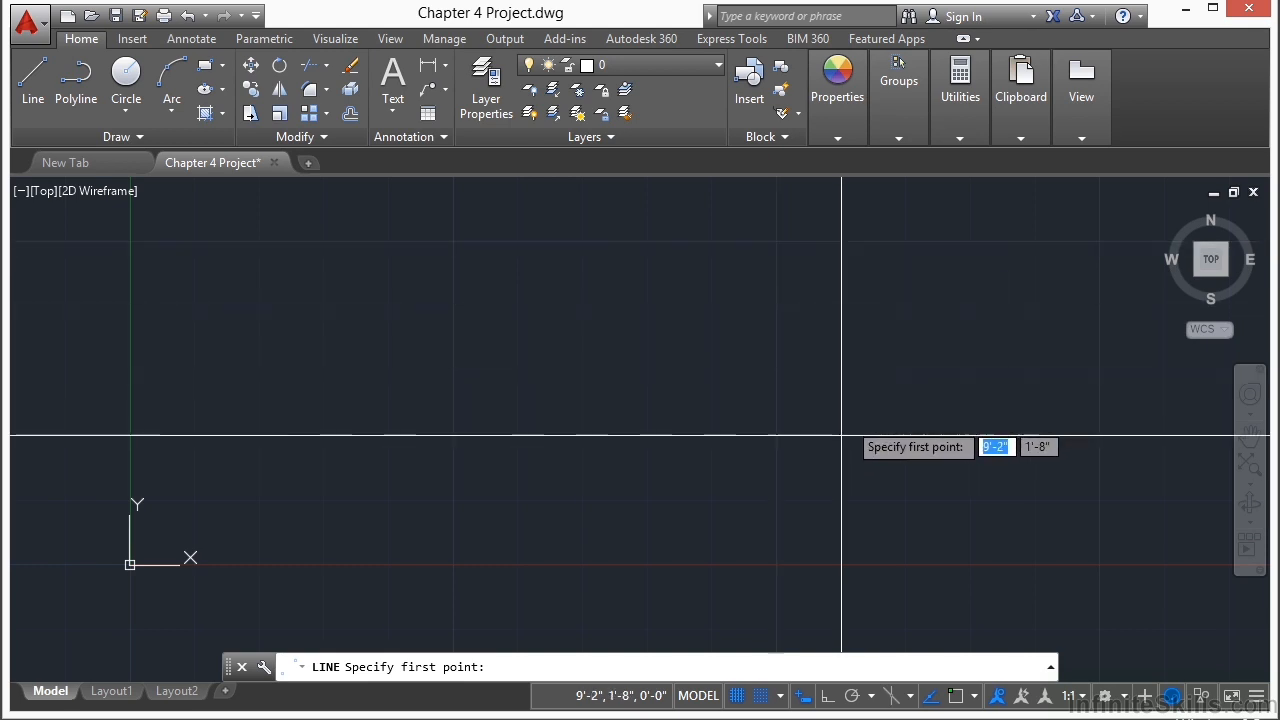
click(777, 241)
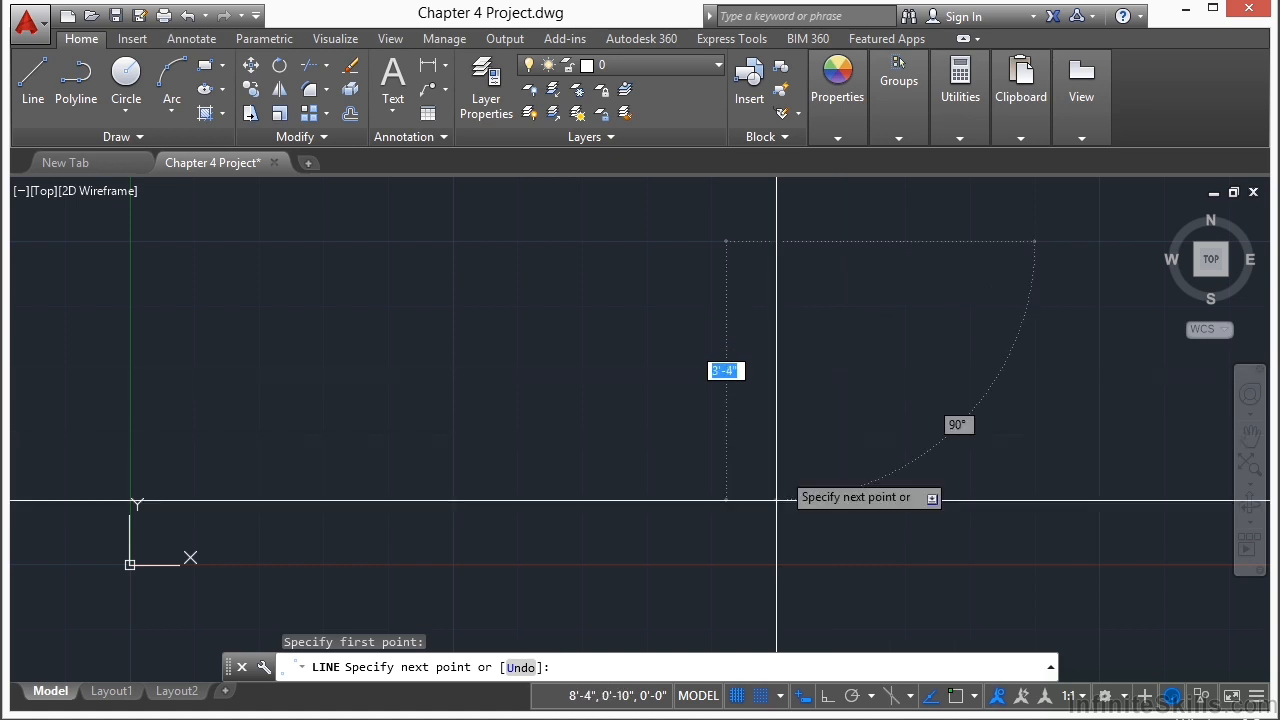
click(777, 565)
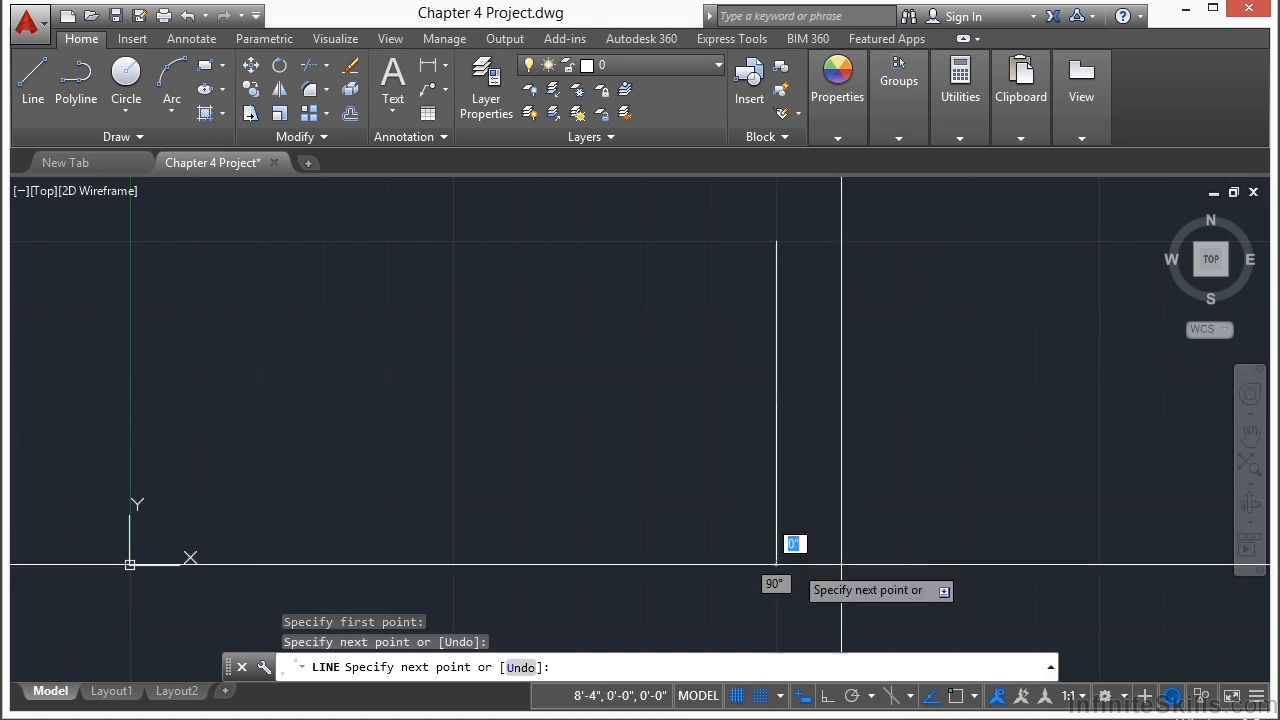
click(1100, 565)
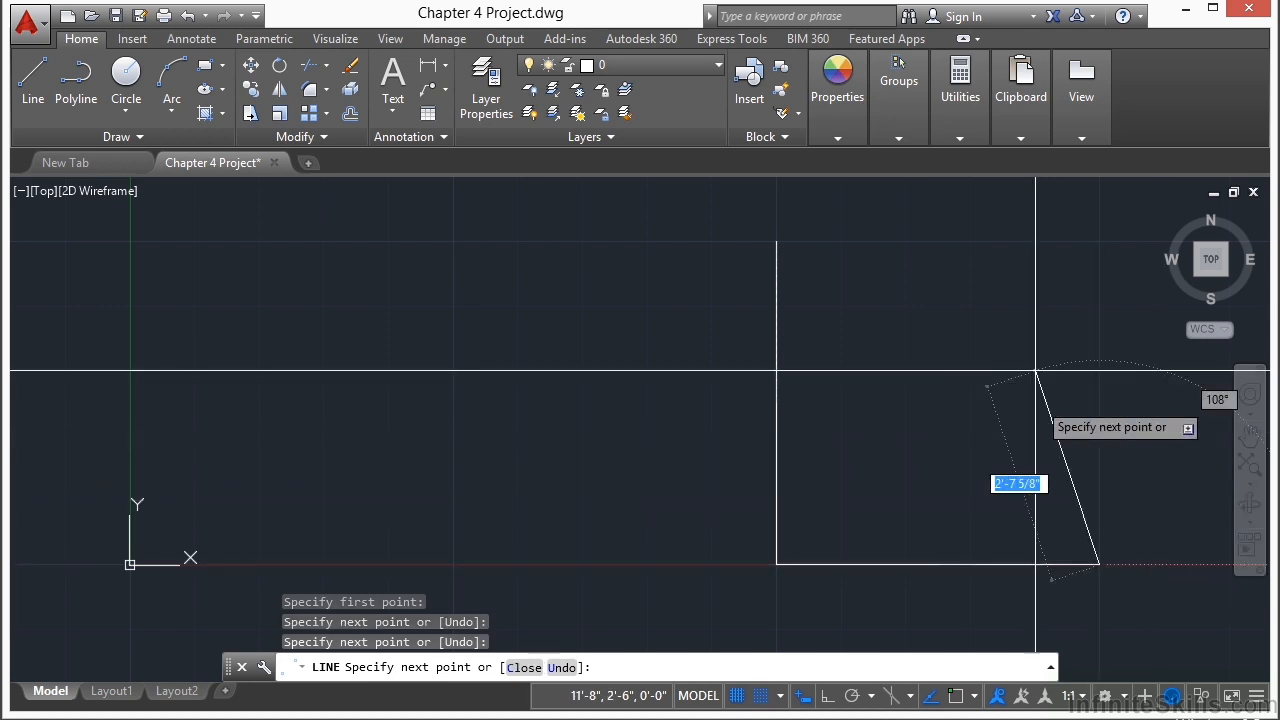
click(777, 241)
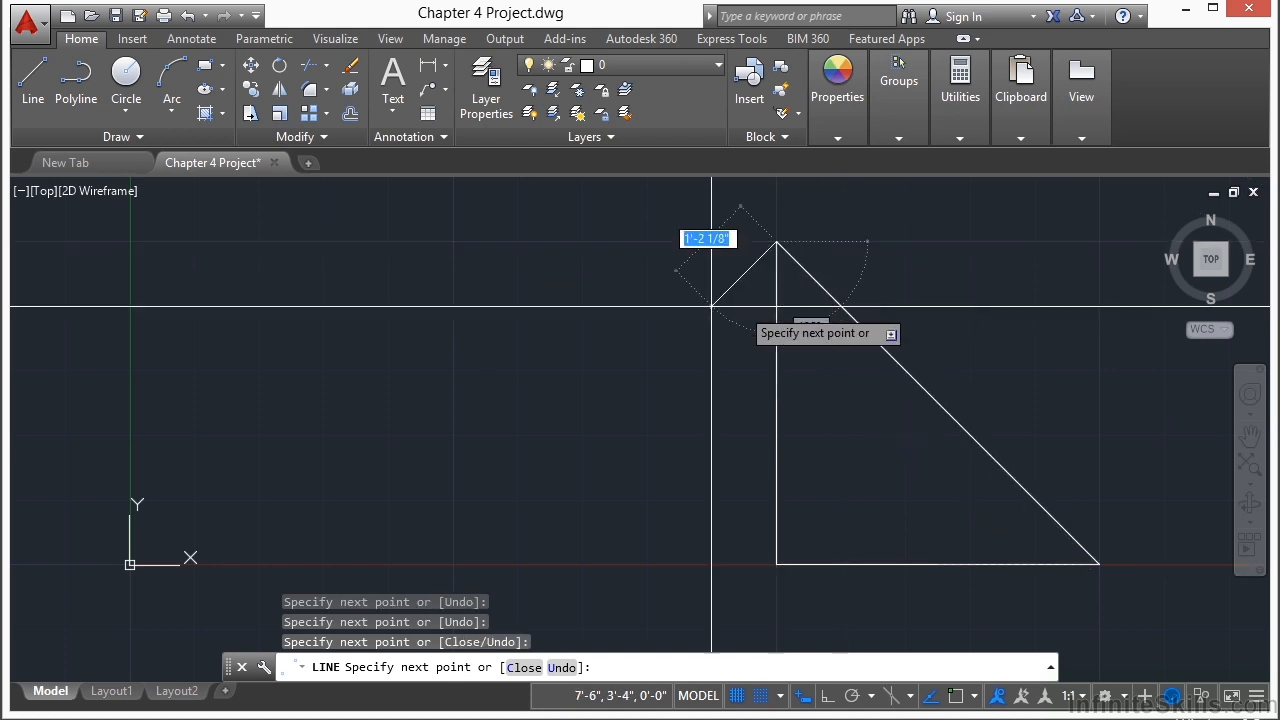
key(Return)
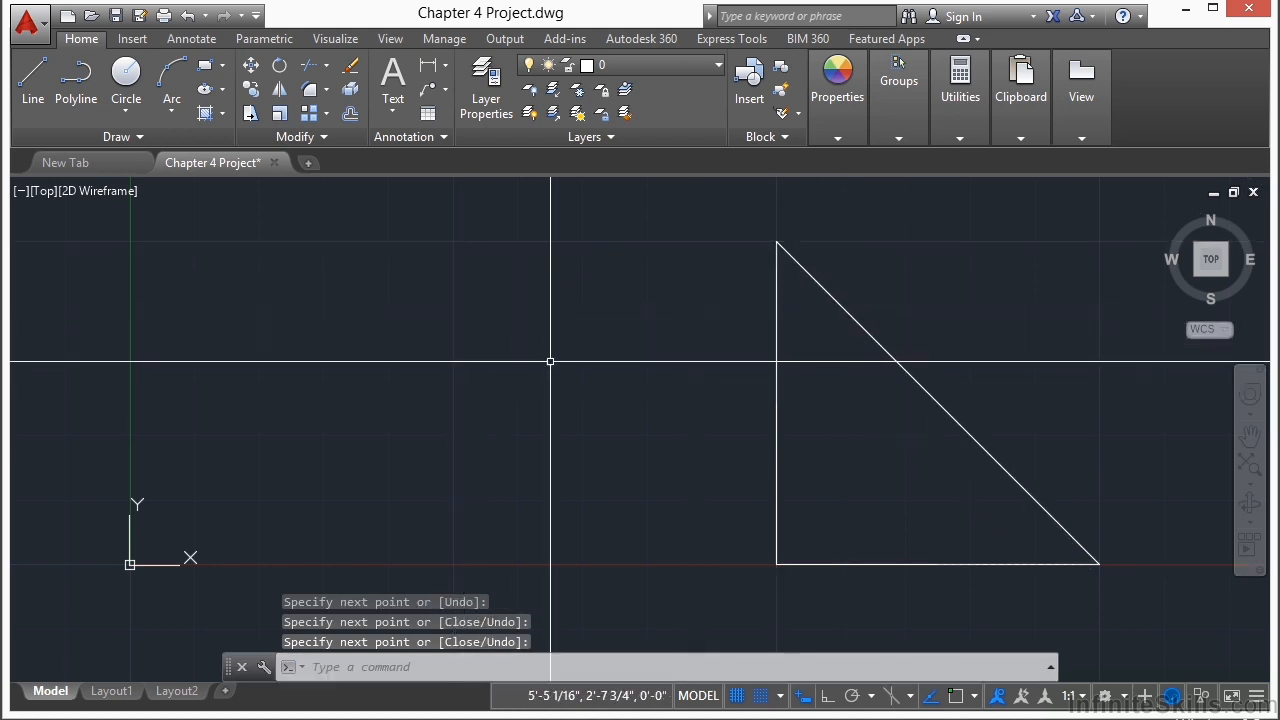
Draw a narrower right triangle with grid-snapped lines, its base from 15'-0",0 to 16'-8",0 and a 4'-2" vertical leg at 16'-8".
scroll(546, 358, down, 4)
middle_drag(791, 389, 623, 389)
scroll(611, 389, up, 2)
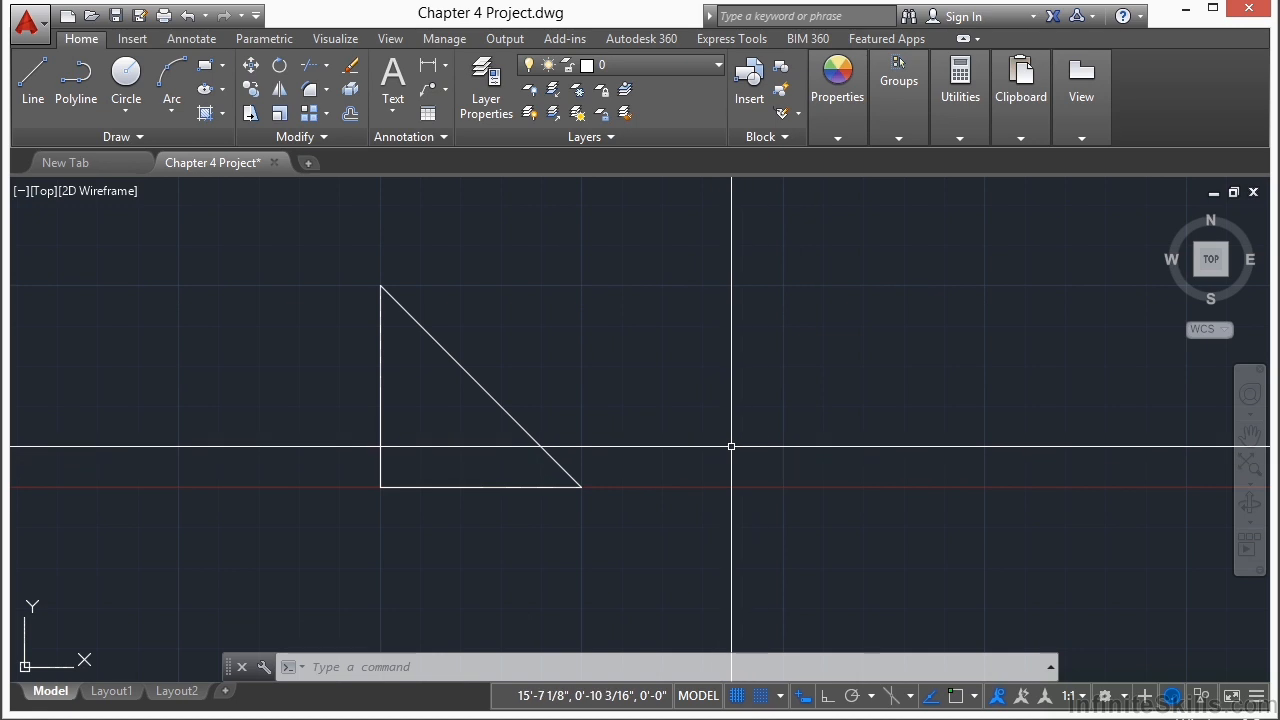
text(l)
key(Return)
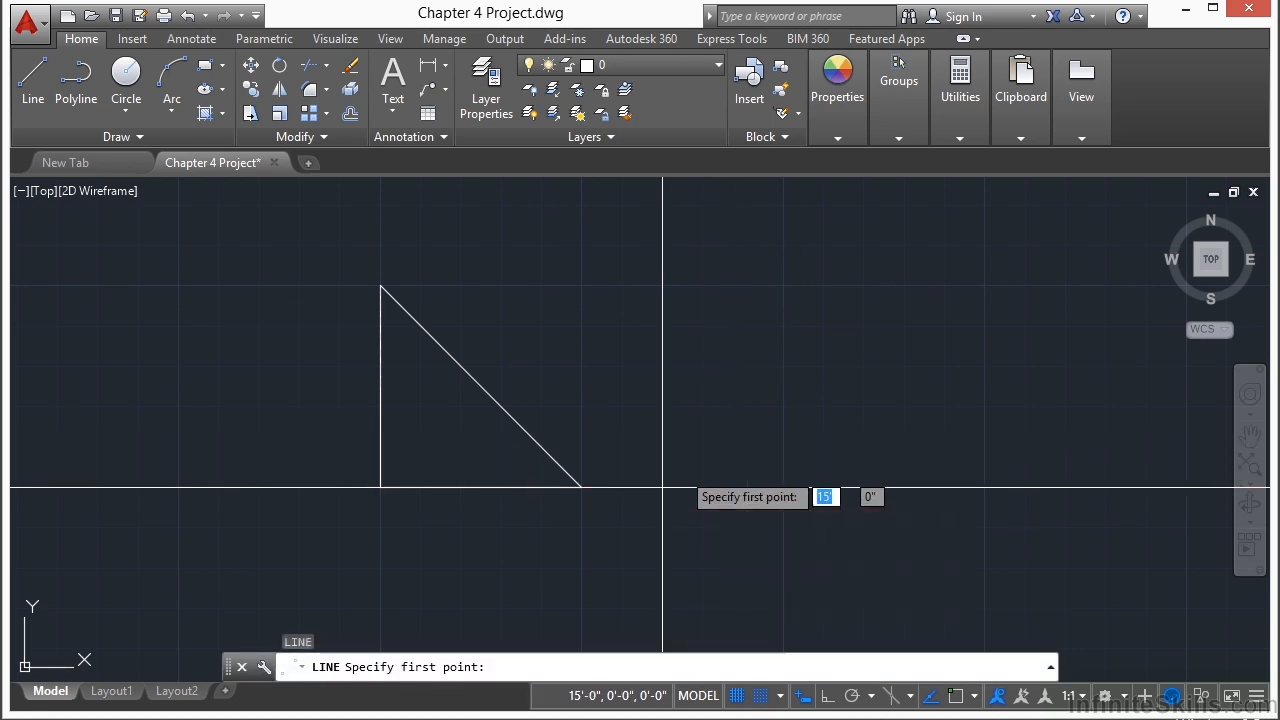
click(702, 487)
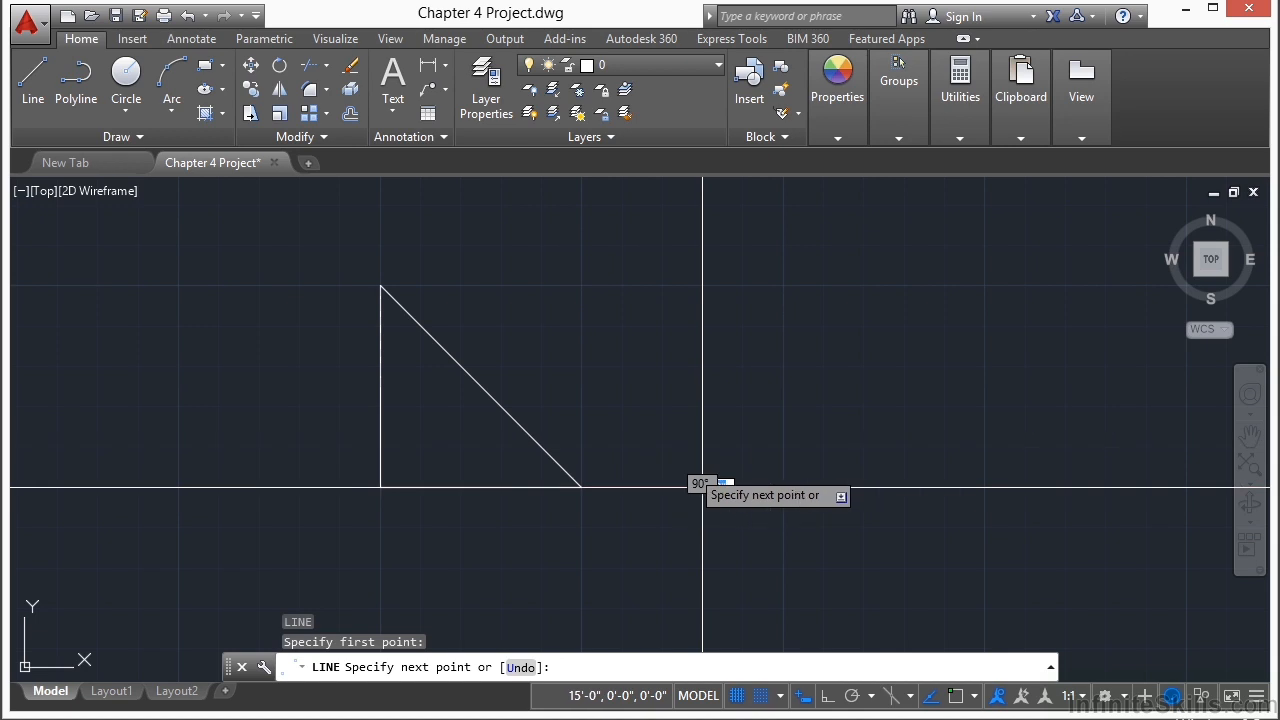
click(783, 487)
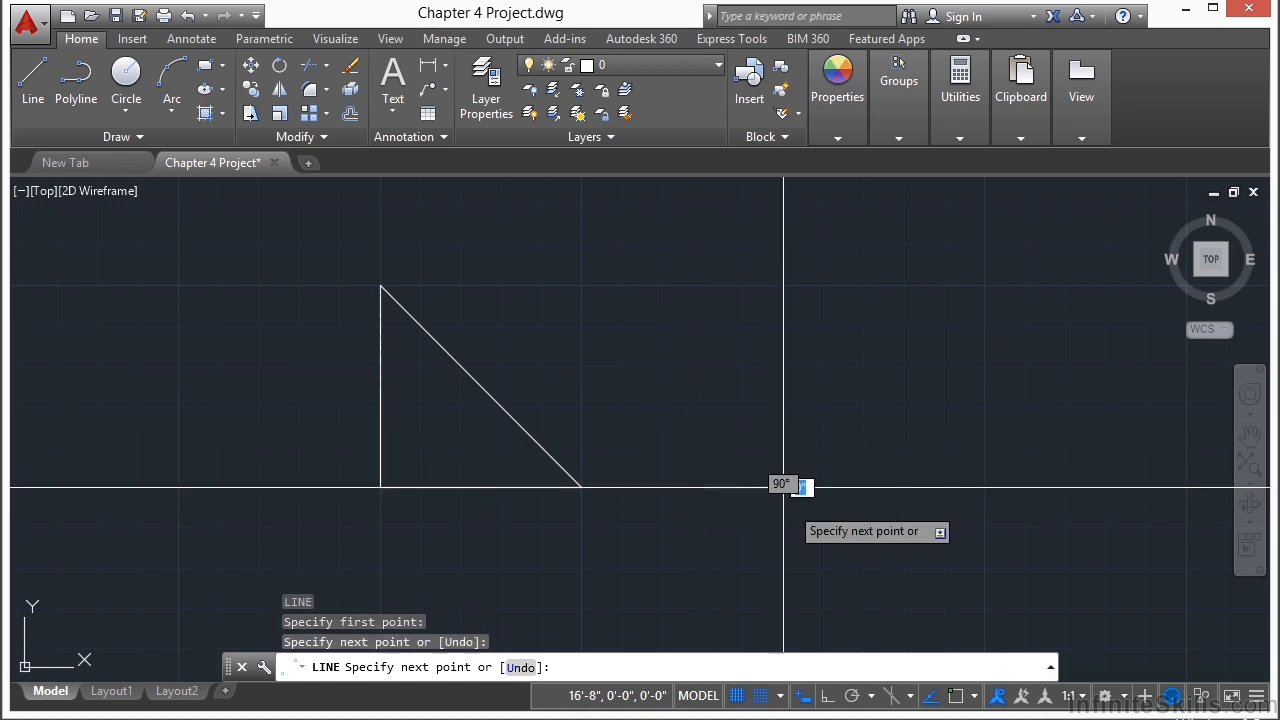
click(783, 286)
click(702, 487)
key(Return)
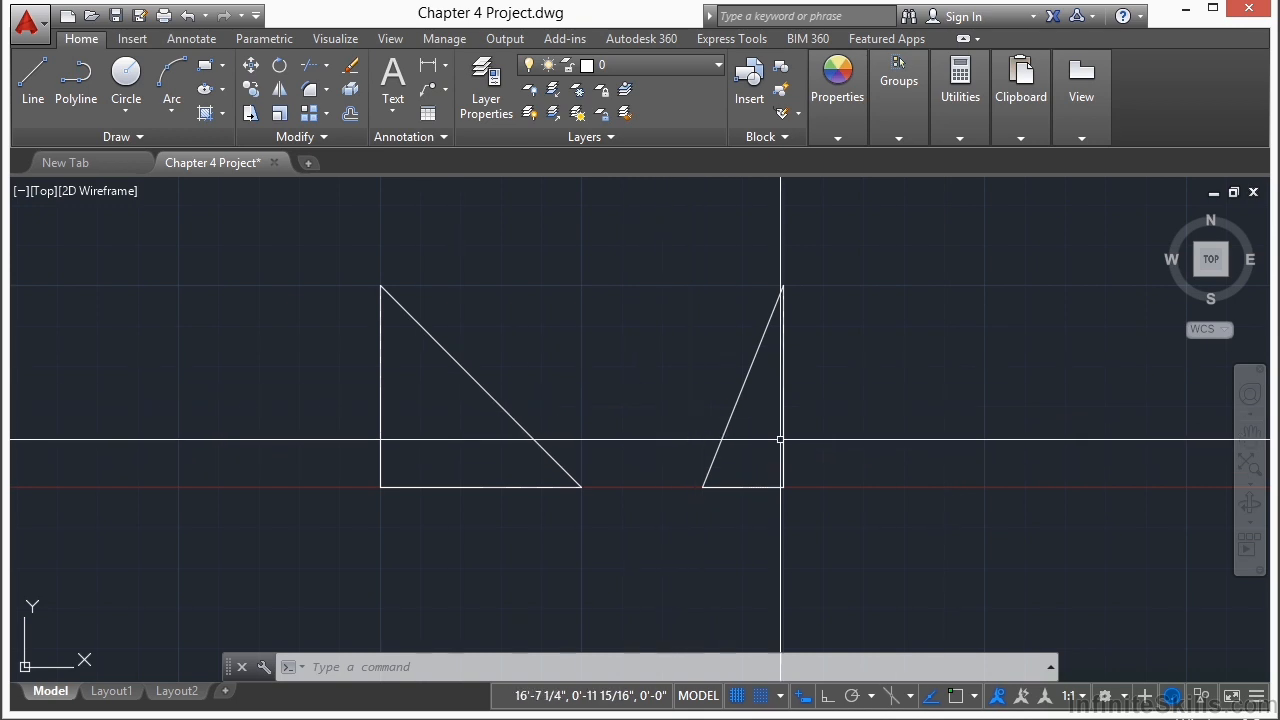
Start a line near the origin at coordinates 1,6 and draw its first segment to the absolute point #11,6.
scroll(997, 408, down, 3)
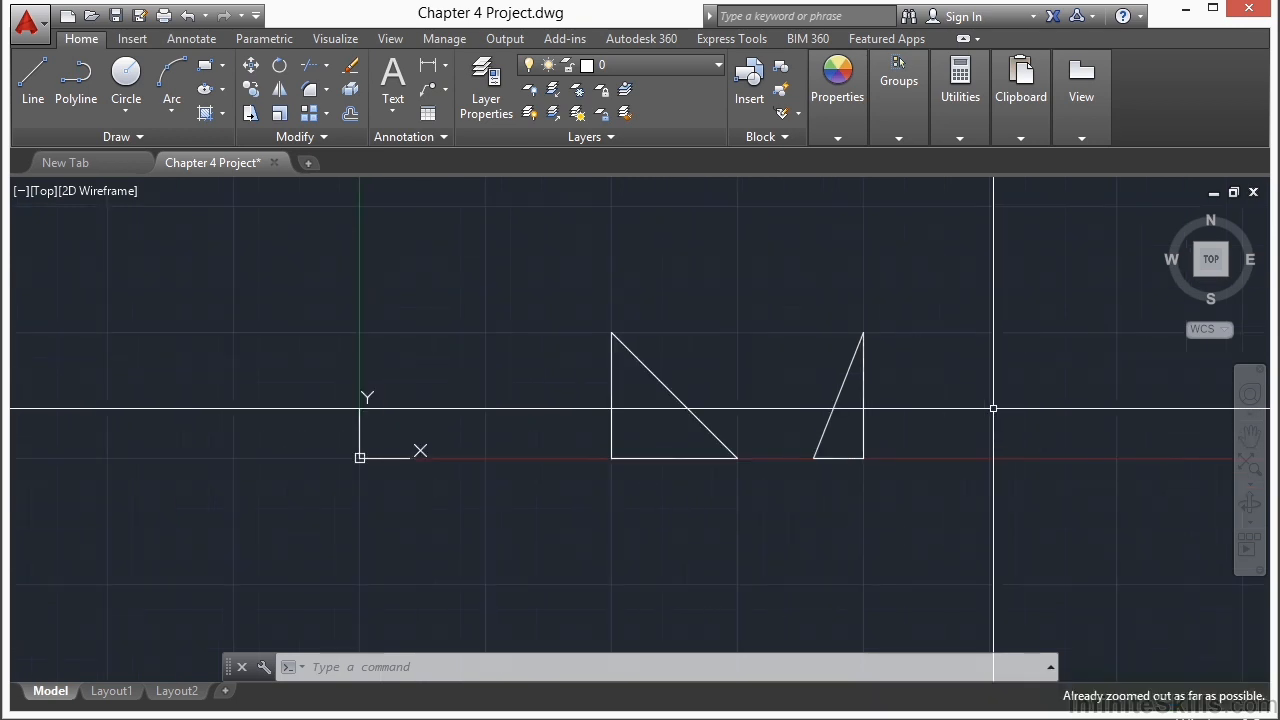
middle_drag(380, 414, 557, 417)
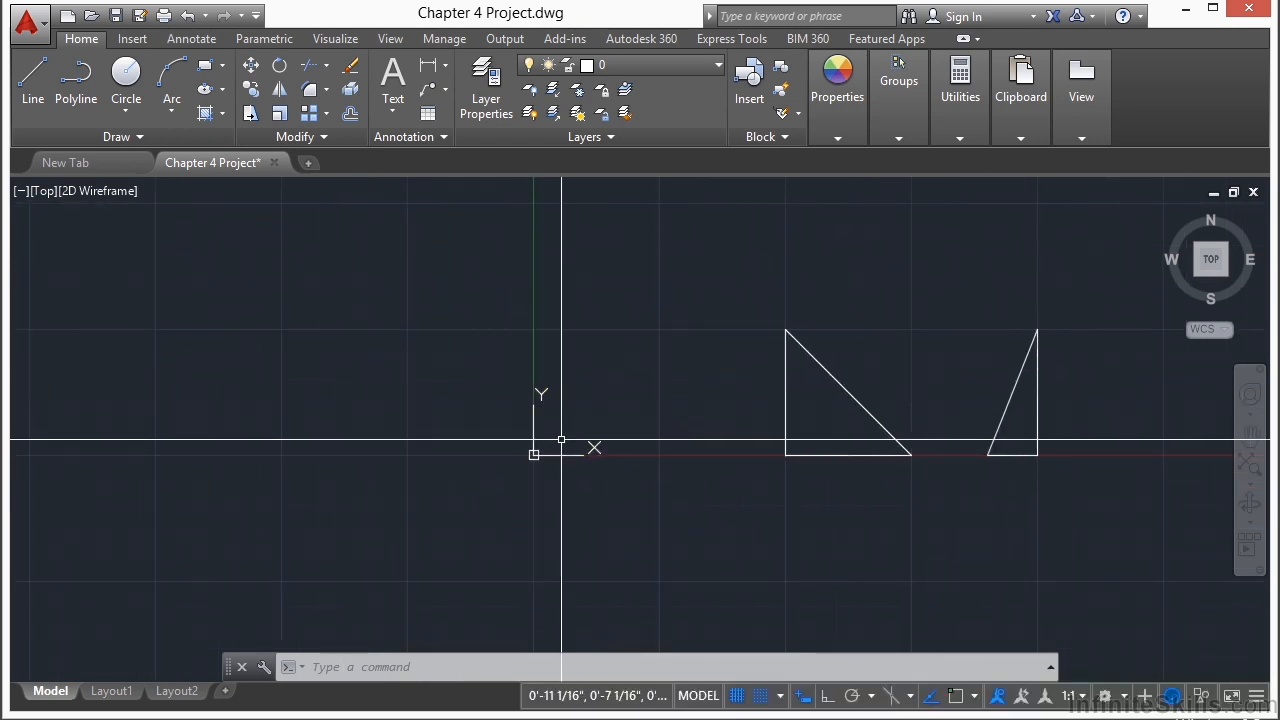
scroll(559, 443, up, 4)
scroll(559, 443, up, 2)
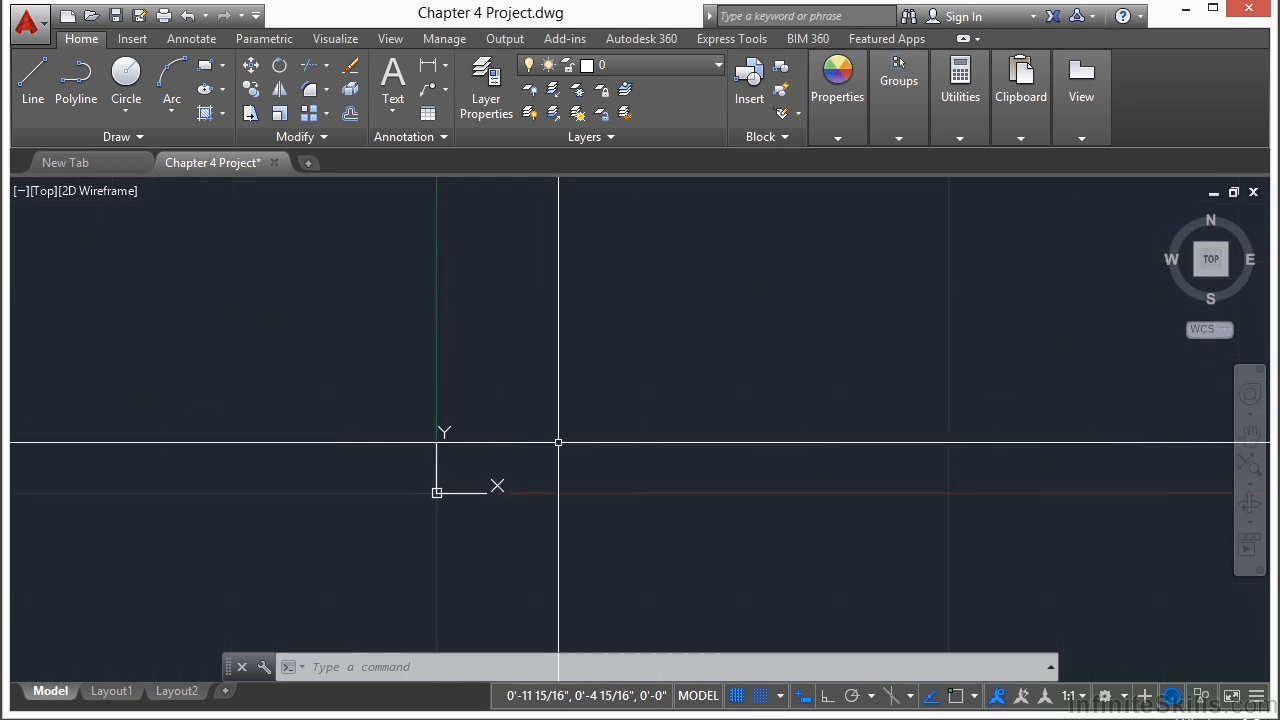
click(40, 82)
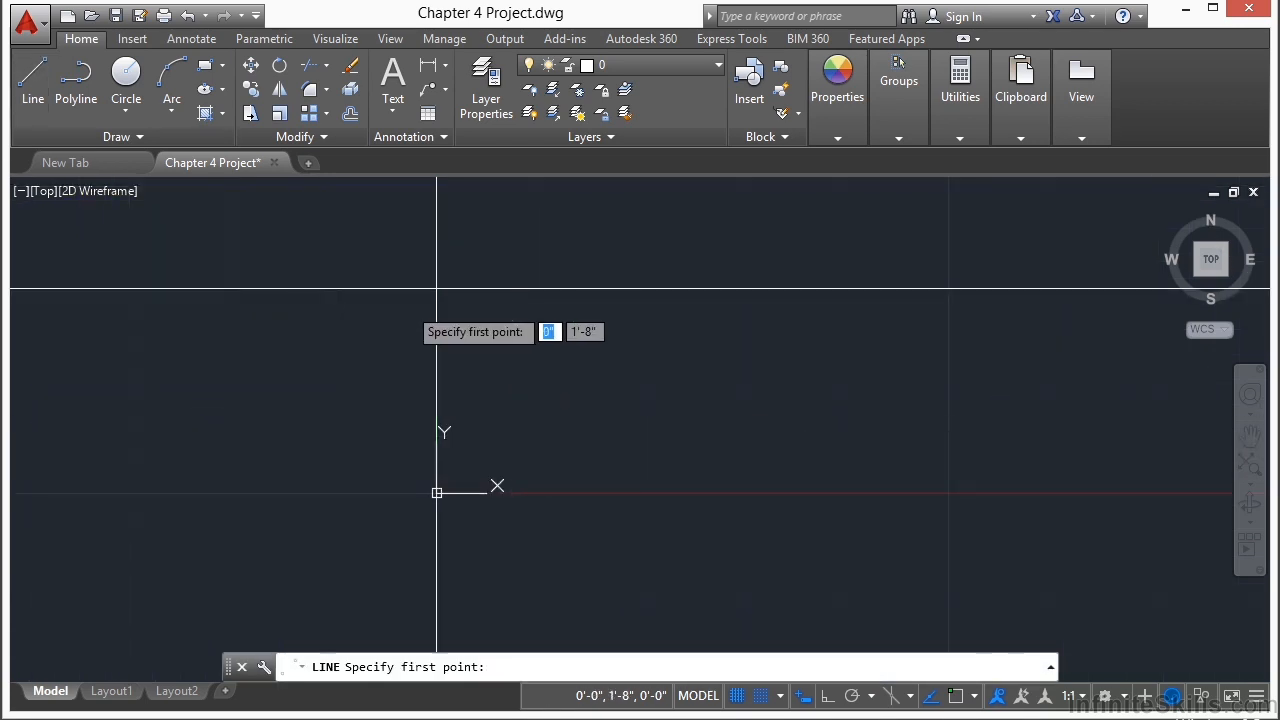
scroll(548, 400, up, 2)
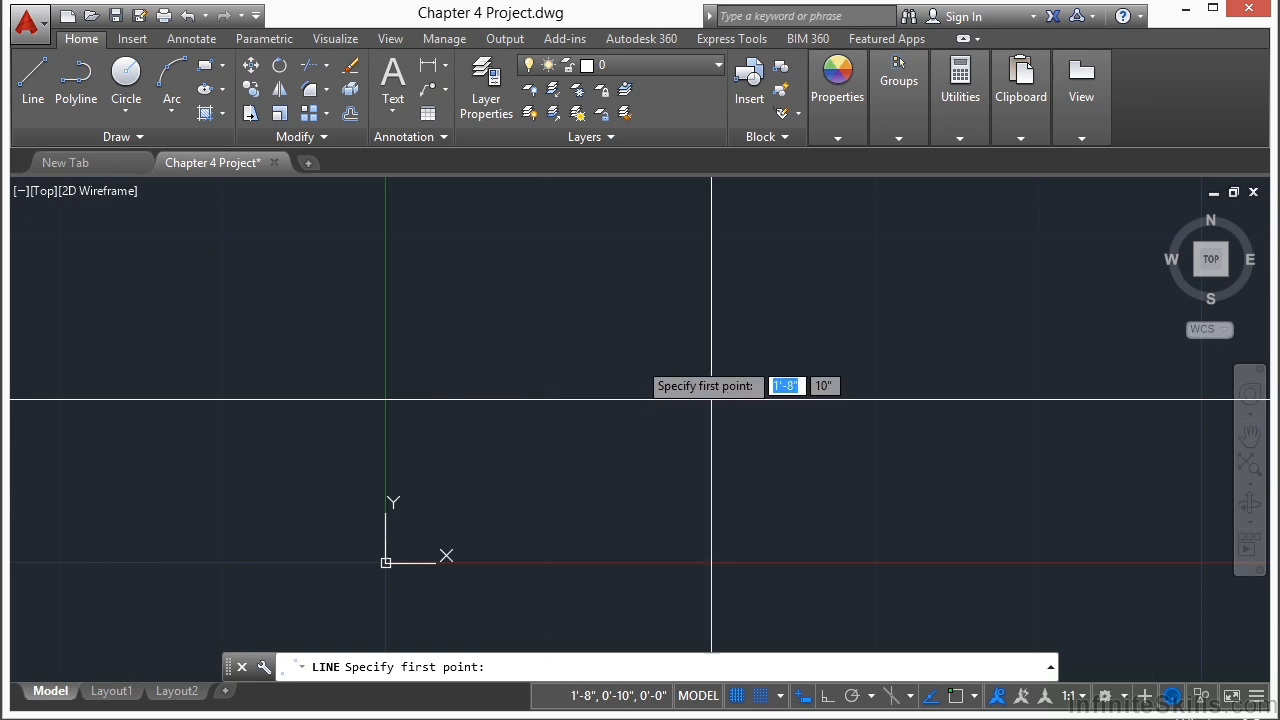
text(1)
key(Tab)
text(6)
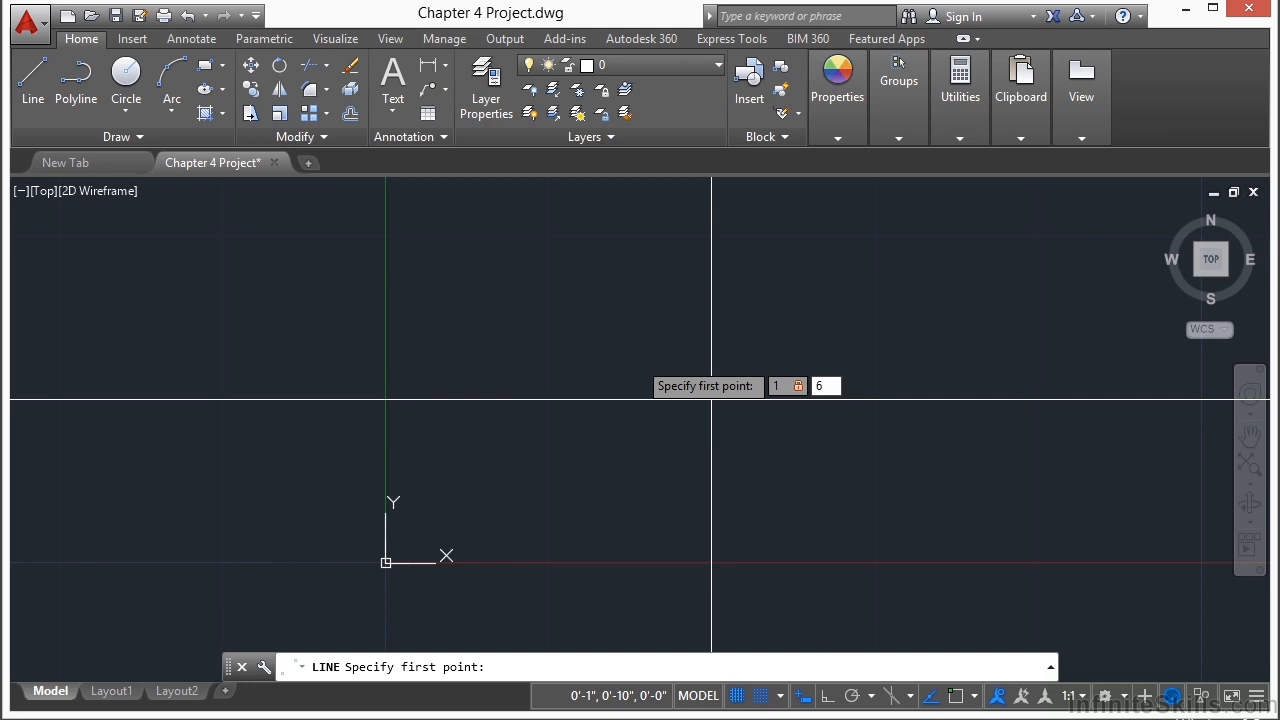
key(Return)
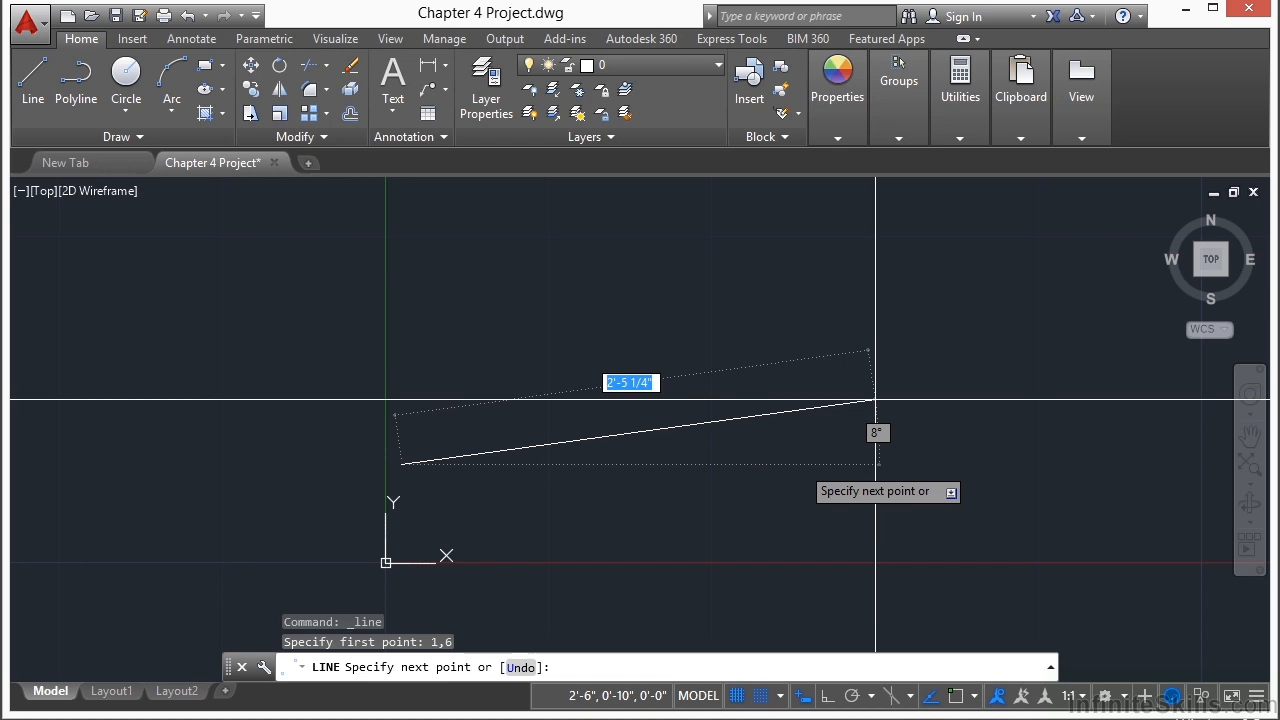
text(#)
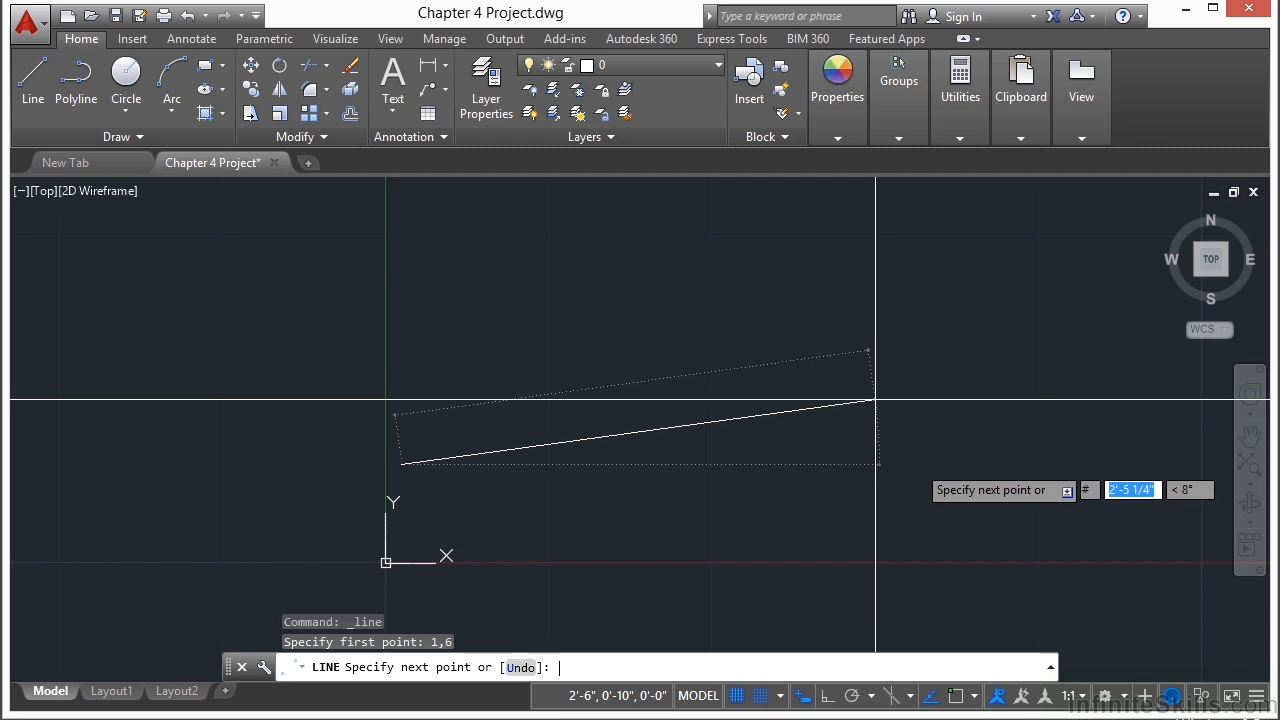
text(11)
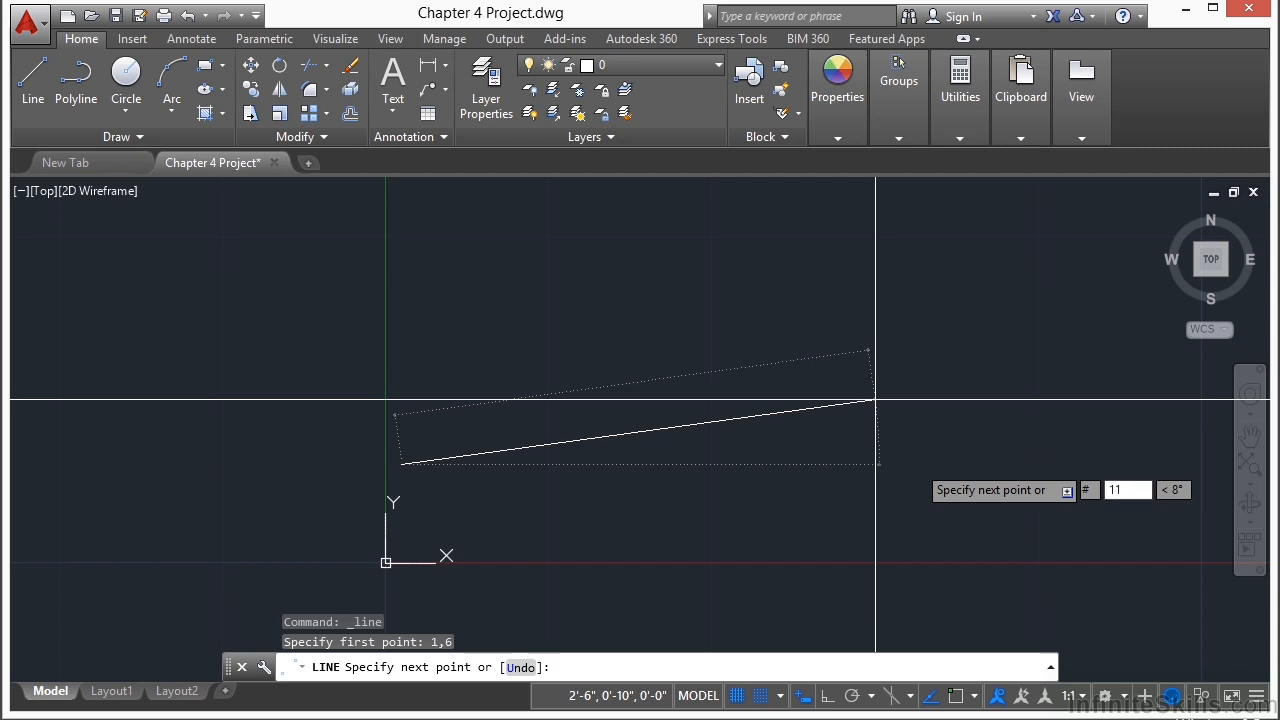
text(,6)
key(Return)
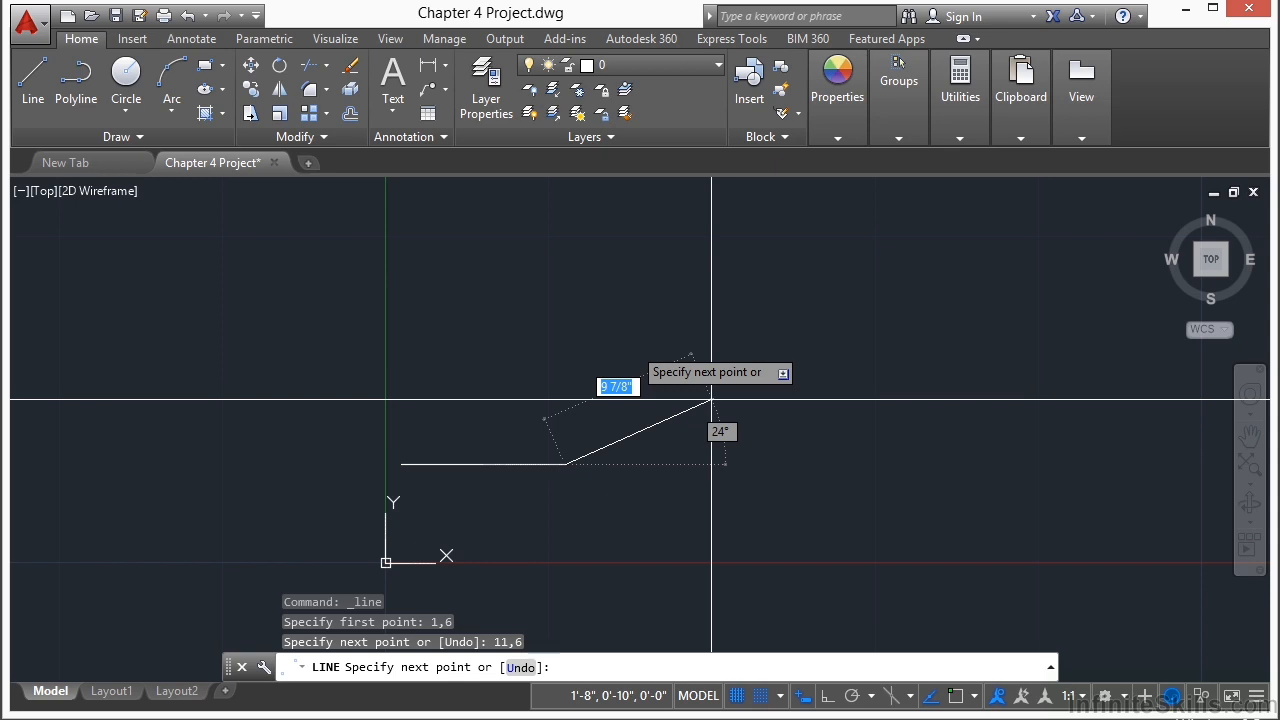
Continue the line with a vertical segment using the relative polar coordinate @3<90.
text(@)
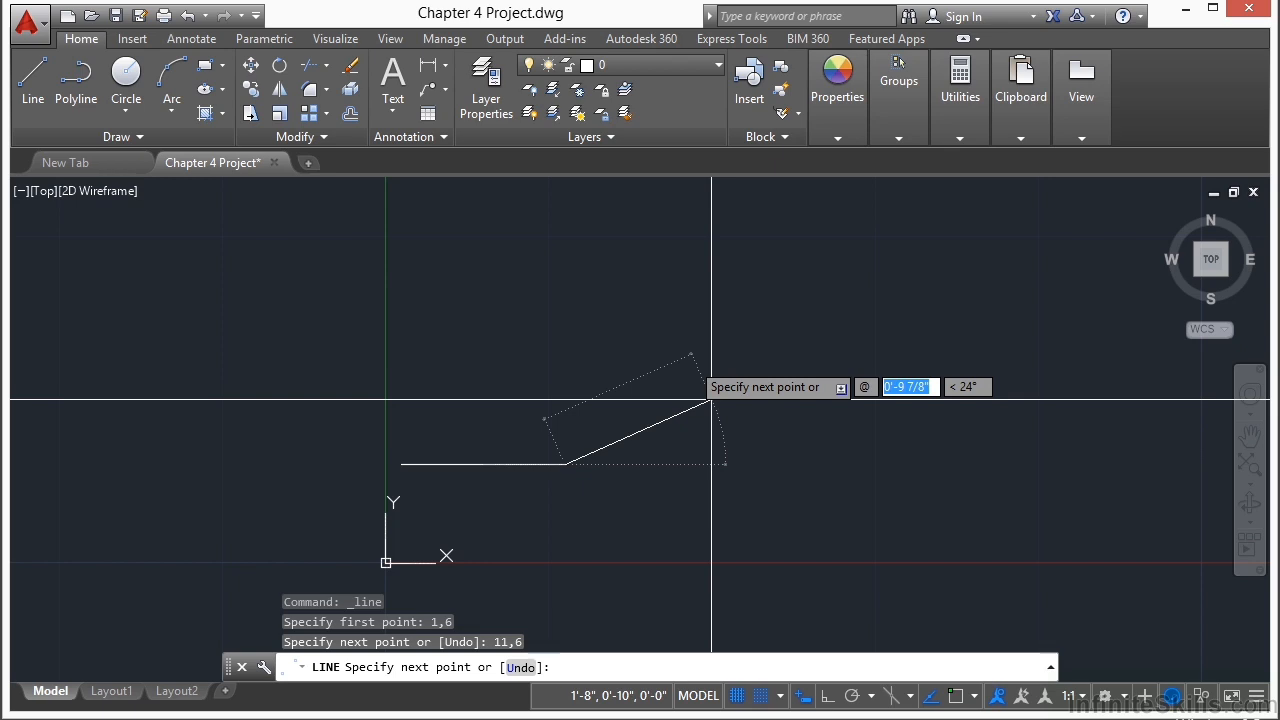
text(3)
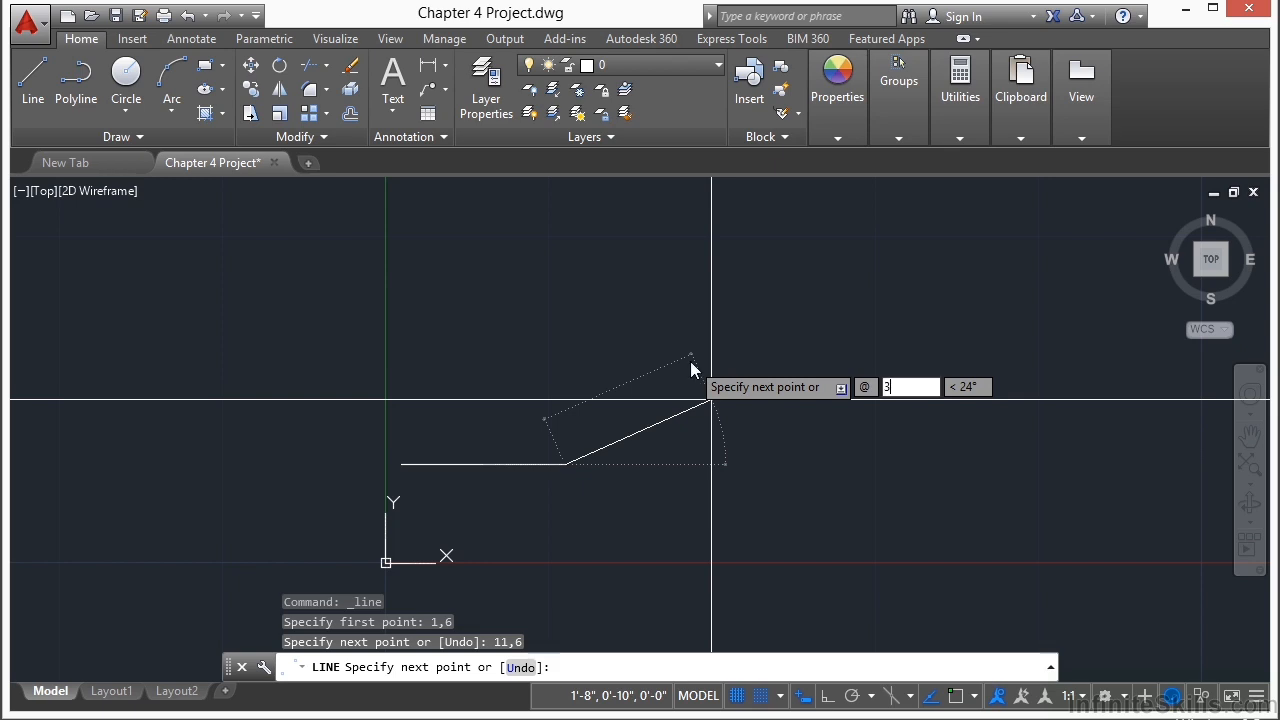
key(Tab)
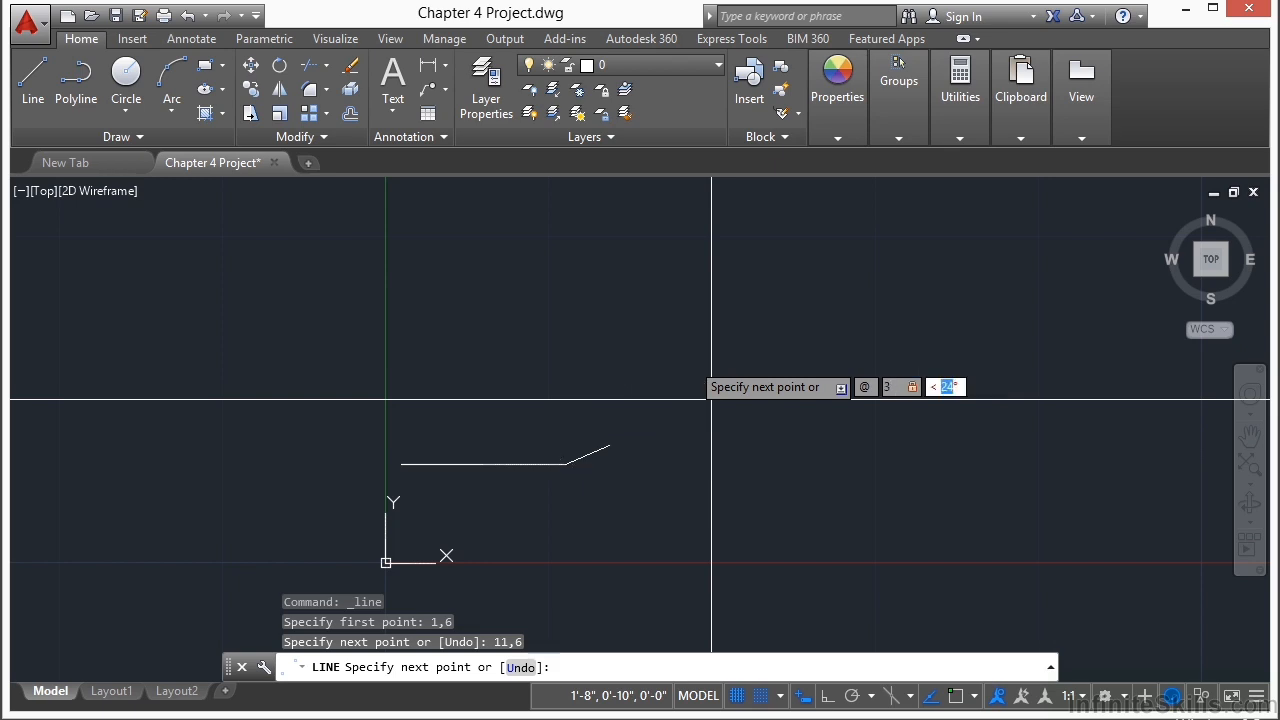
text(90)
key(Return)
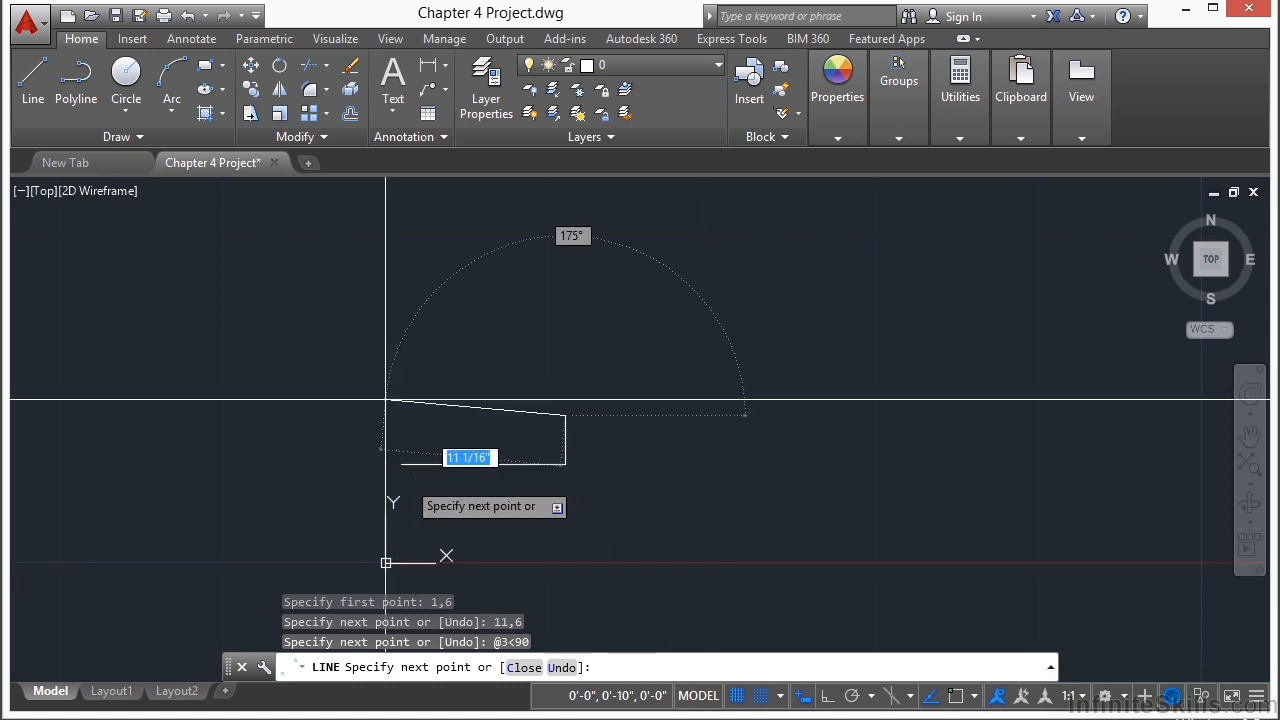
Close the small triangle near the origin with the Close option of the Line command.
scroll(406, 464, down, 4)
middle_drag(1110, 473, 767, 491)
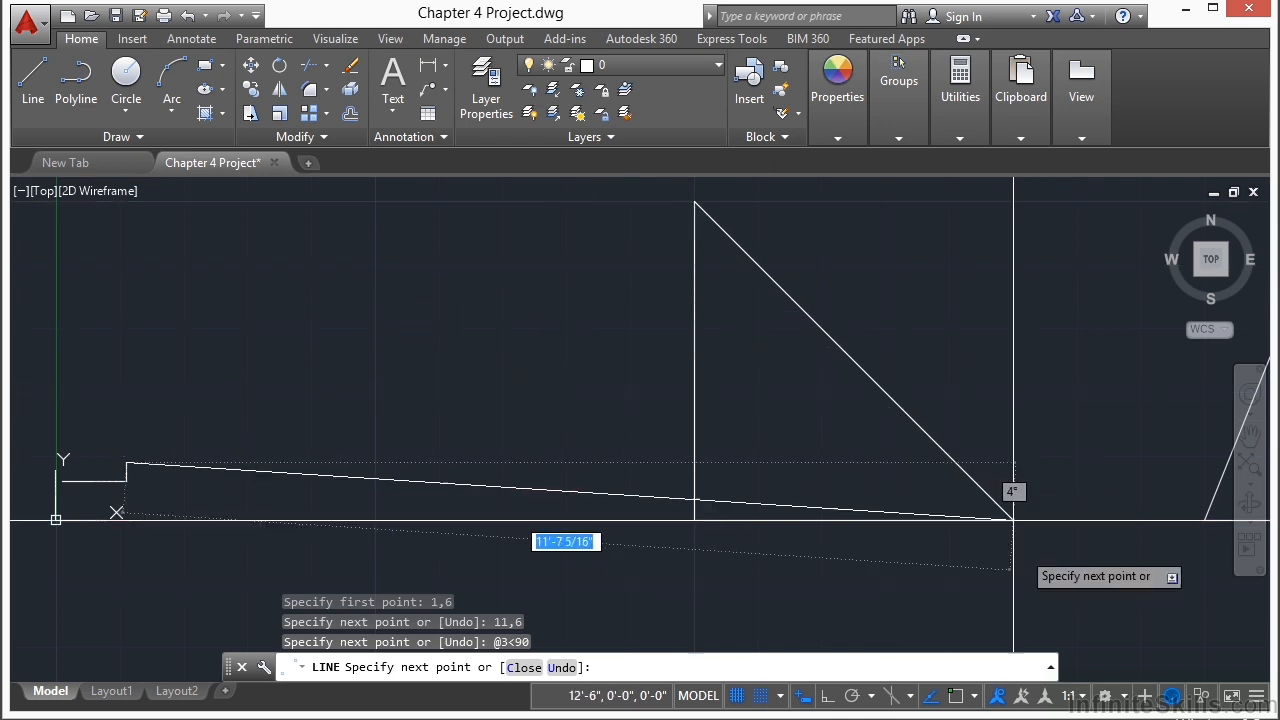
scroll(866, 346, down, 2)
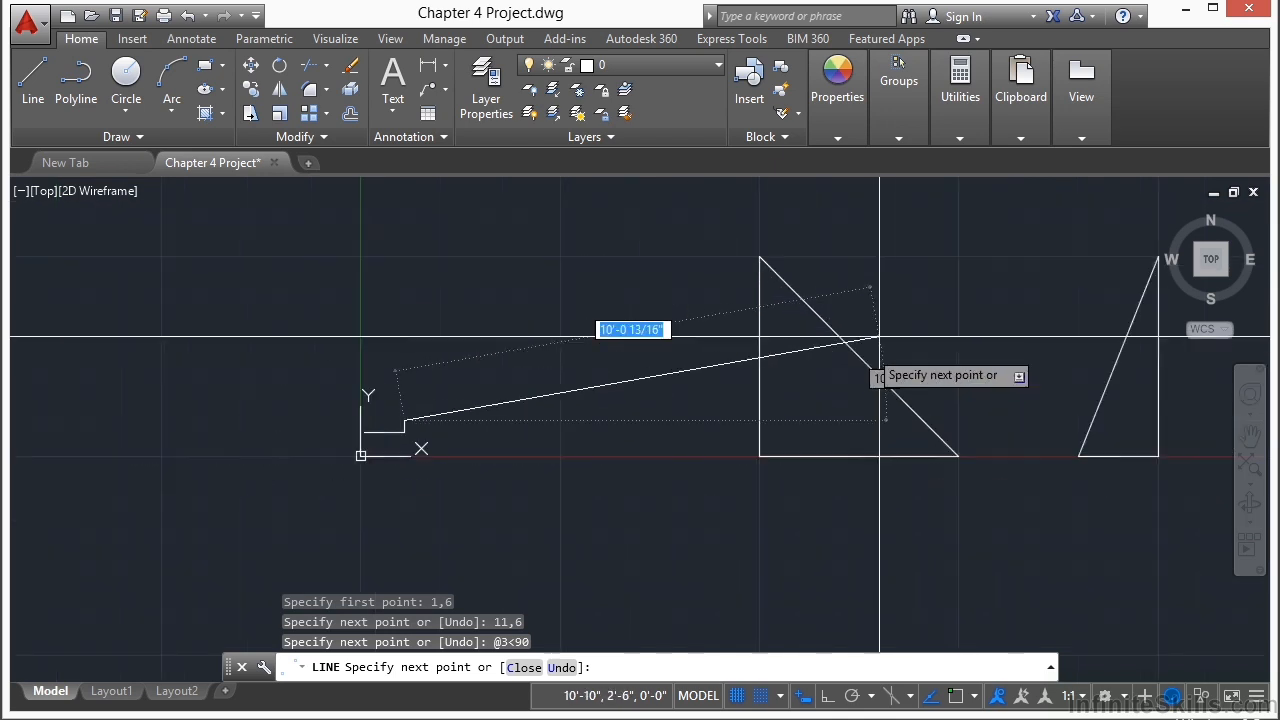
middle_drag(627, 371, 850, 374)
scroll(603, 445, up, 8)
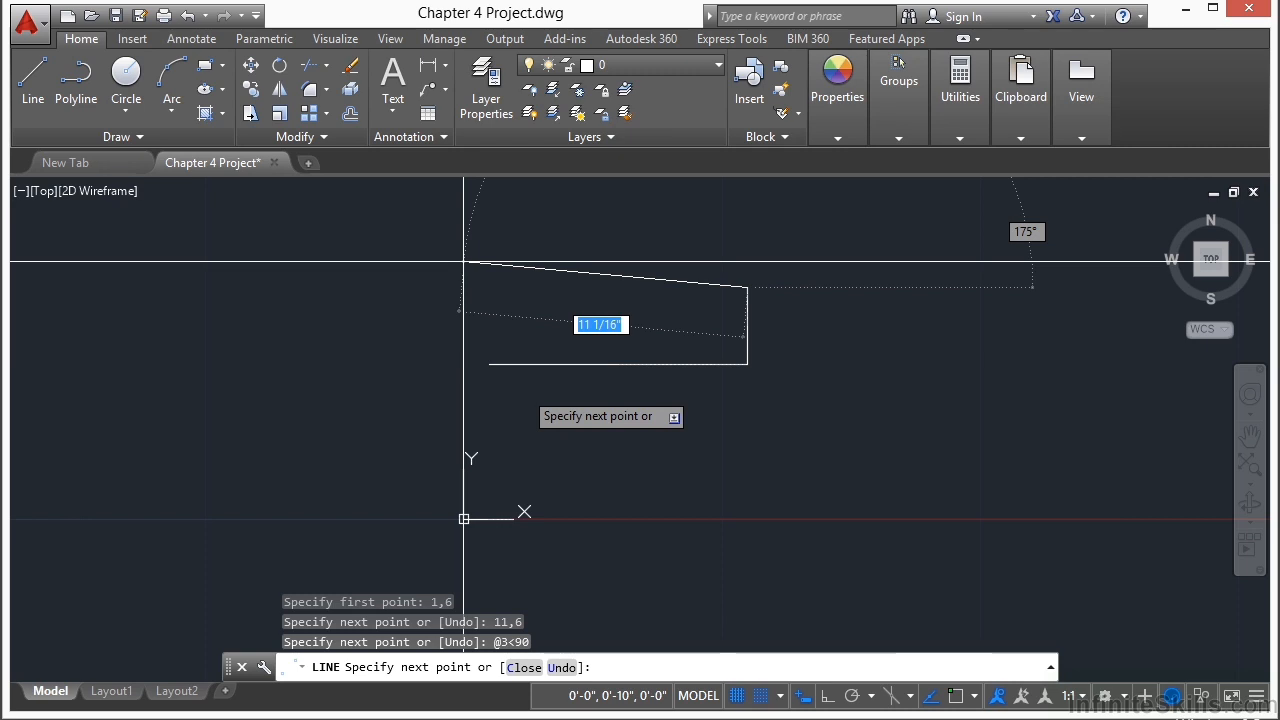
text(cl)
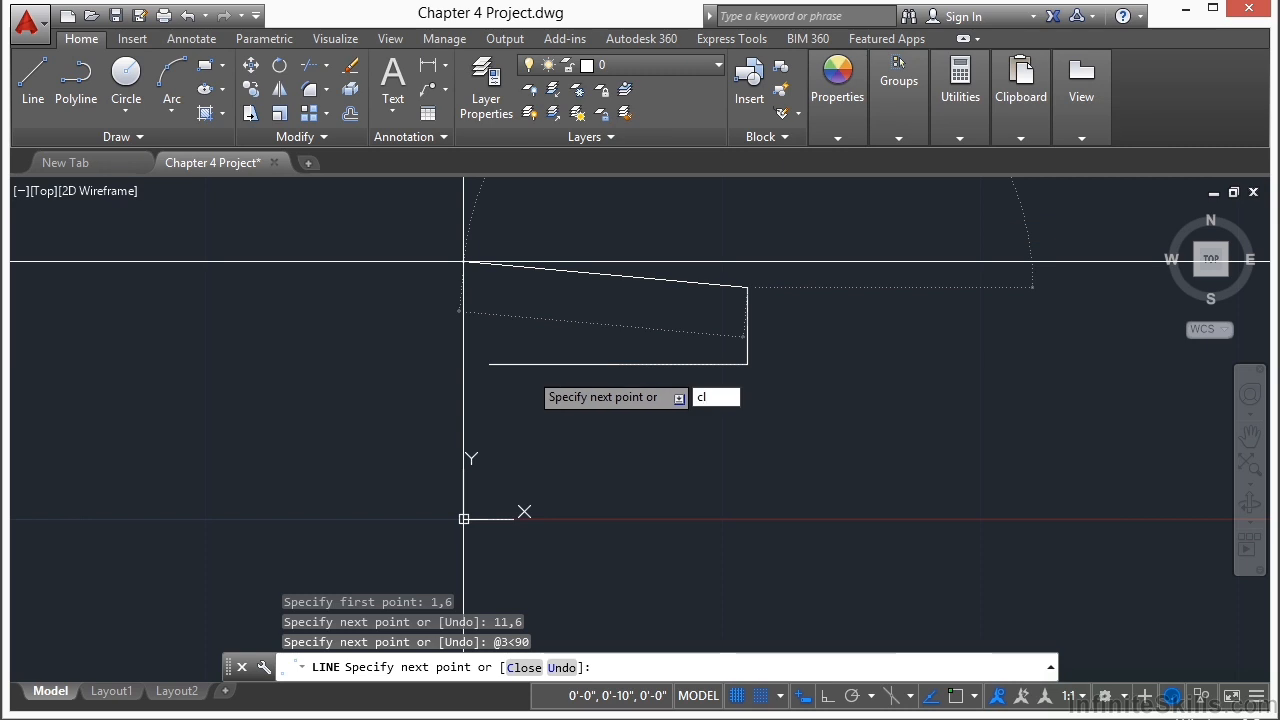
key(Return)
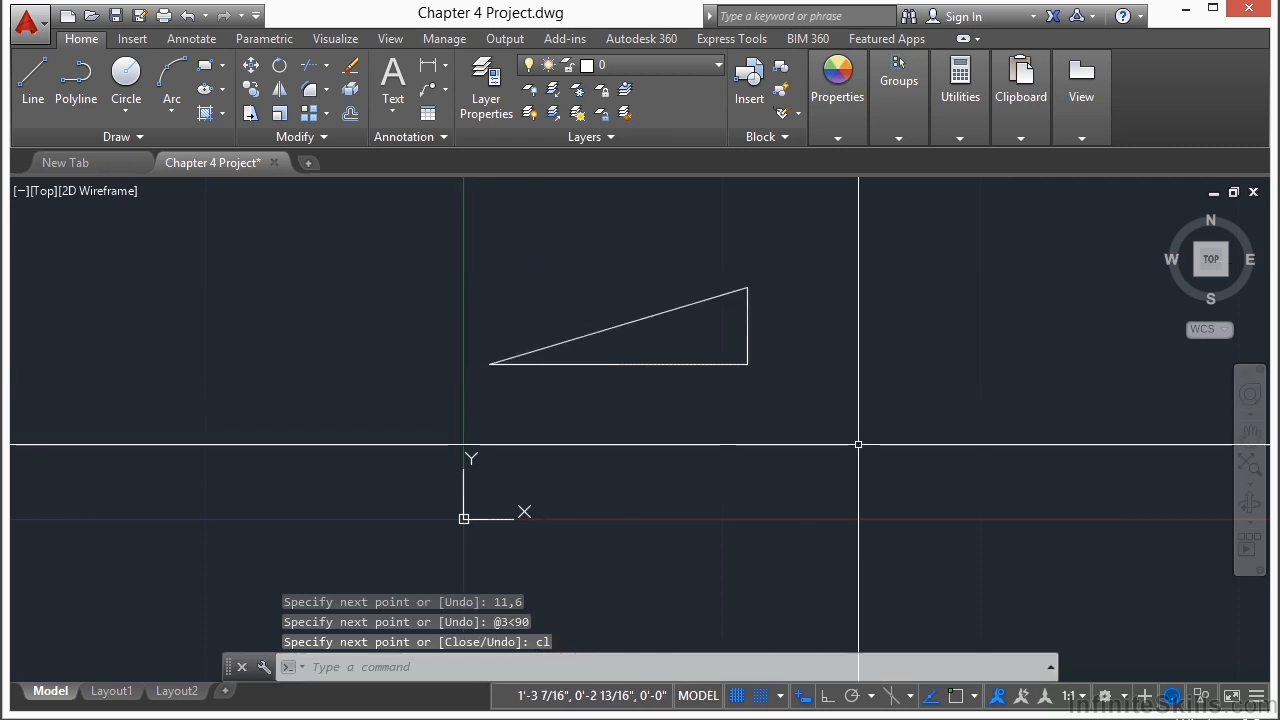
scroll(834, 440, down, 2)
scroll(417, 449, down, 3)
middle_drag(756, 381, 482, 430)
scroll(560, 400, down, 2)
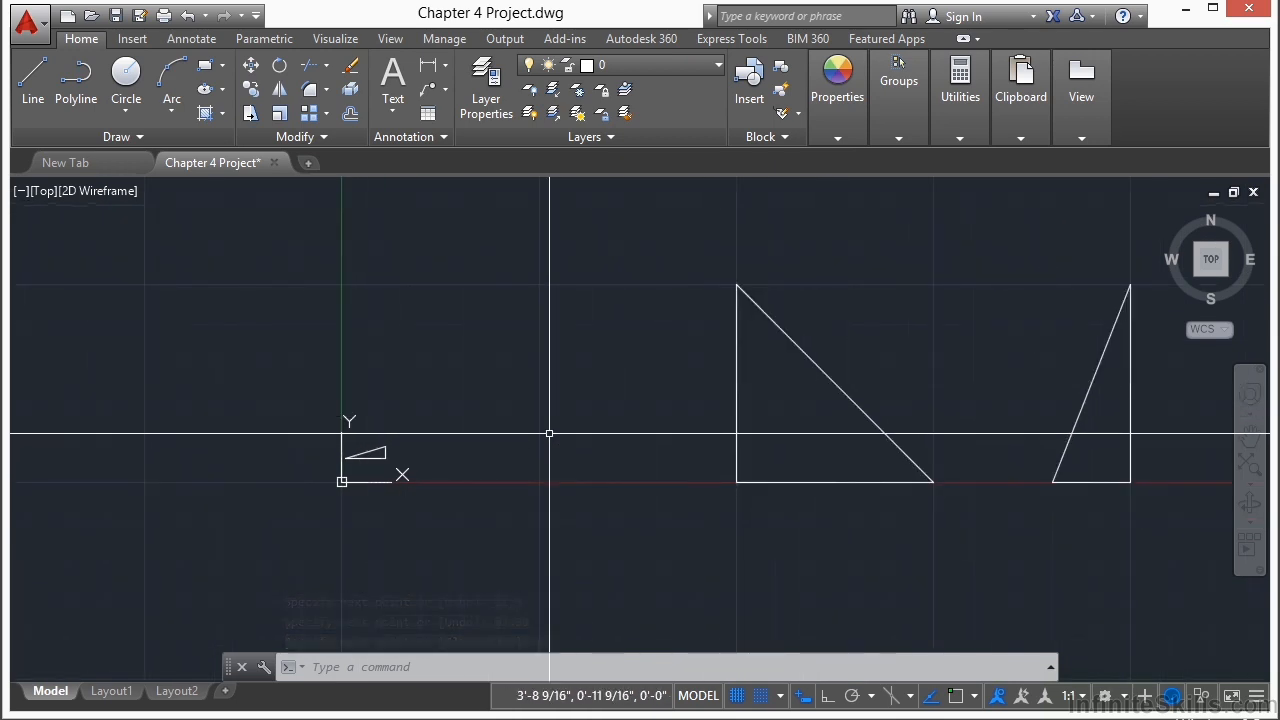